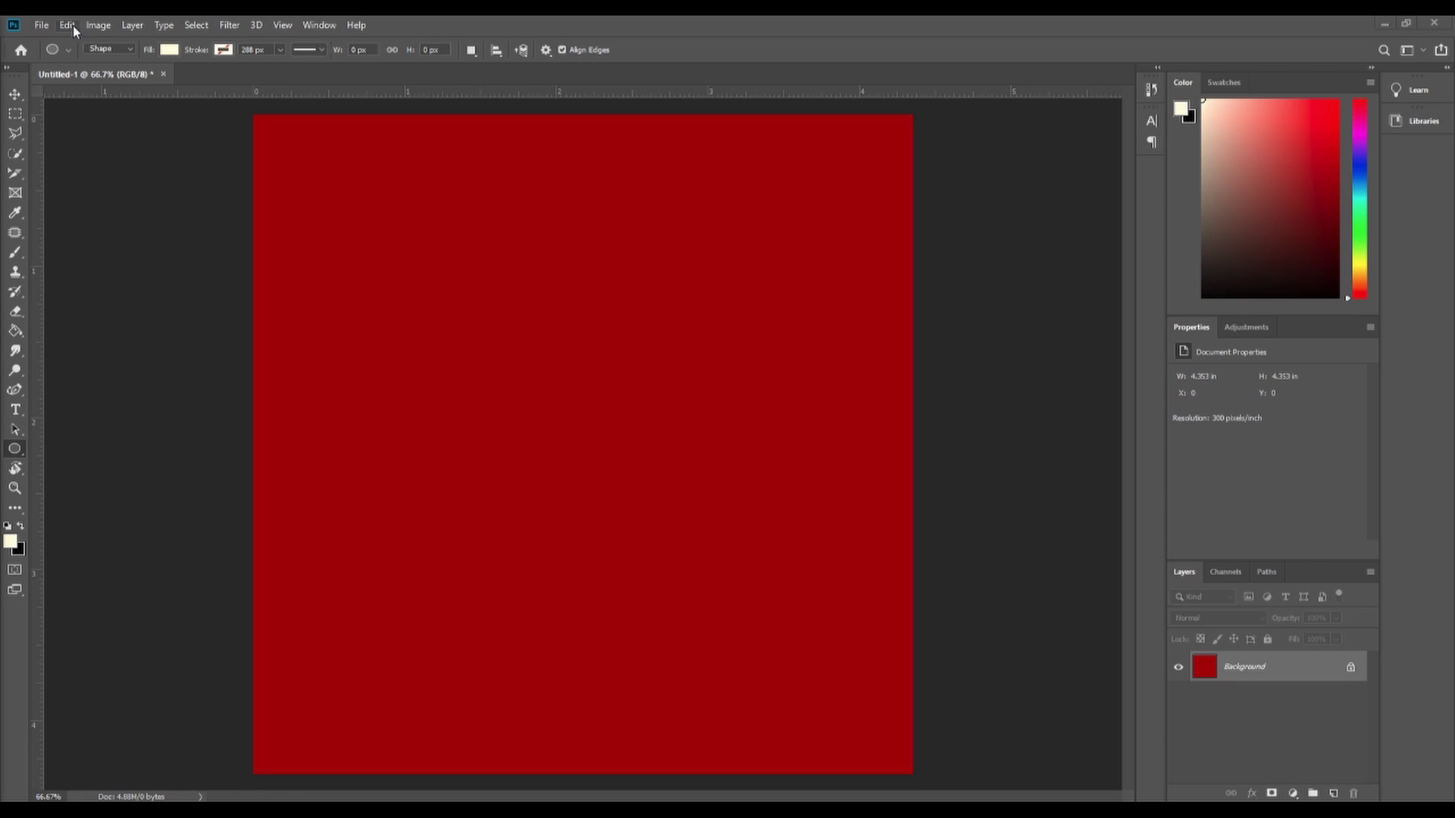
Check the document's image size in centimeters, leaving the dimensions unmodified.
{"action": "left_click", "coordinate": [99, 26]}
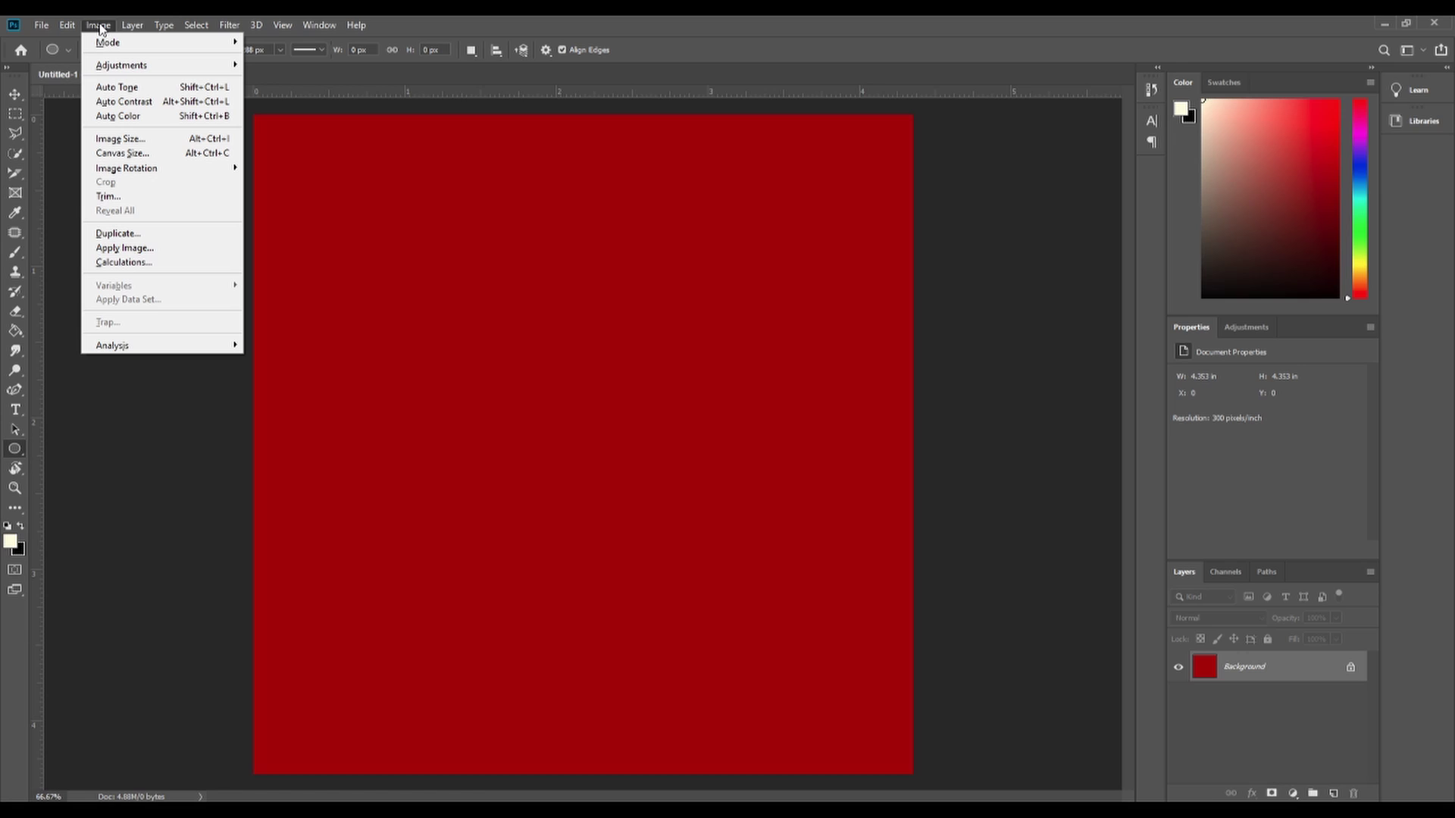
{"action": "mouse_move", "coordinate": [68, 25]}
{"action": "left_click", "coordinate": [121, 138]}
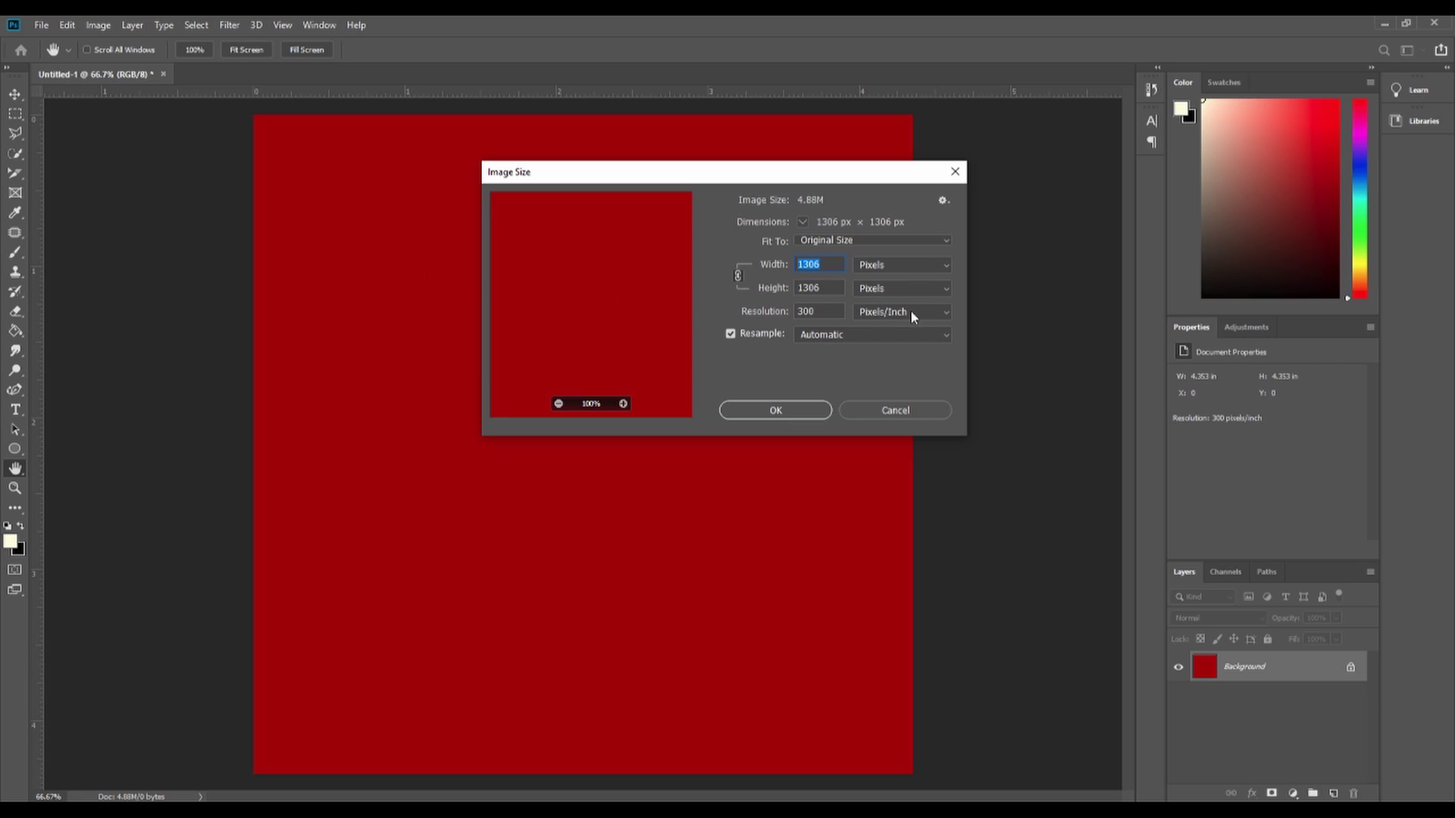
{"action": "left_click", "coordinate": [903, 265]}
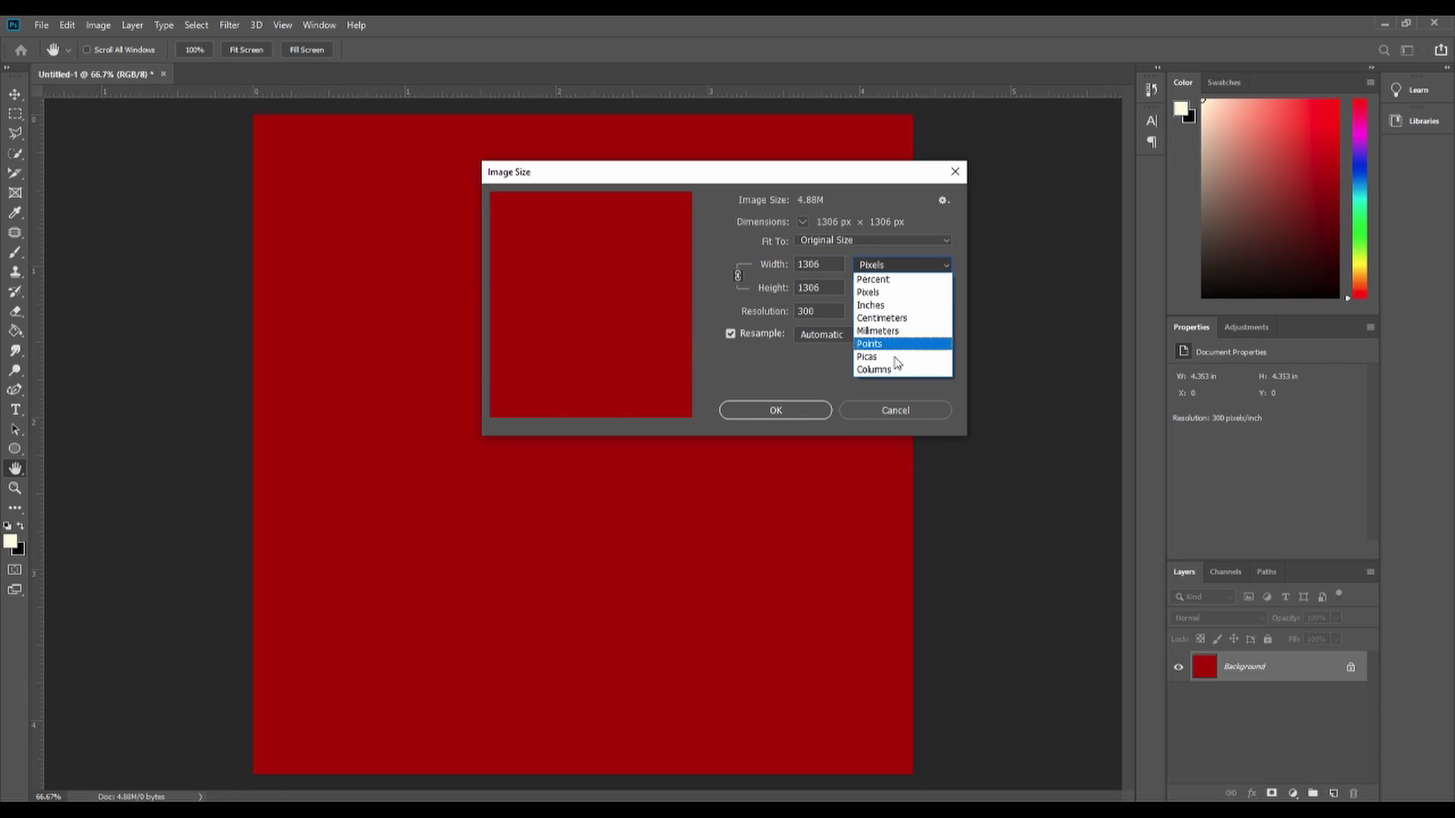
{"action": "left_click", "coordinate": [886, 318]}
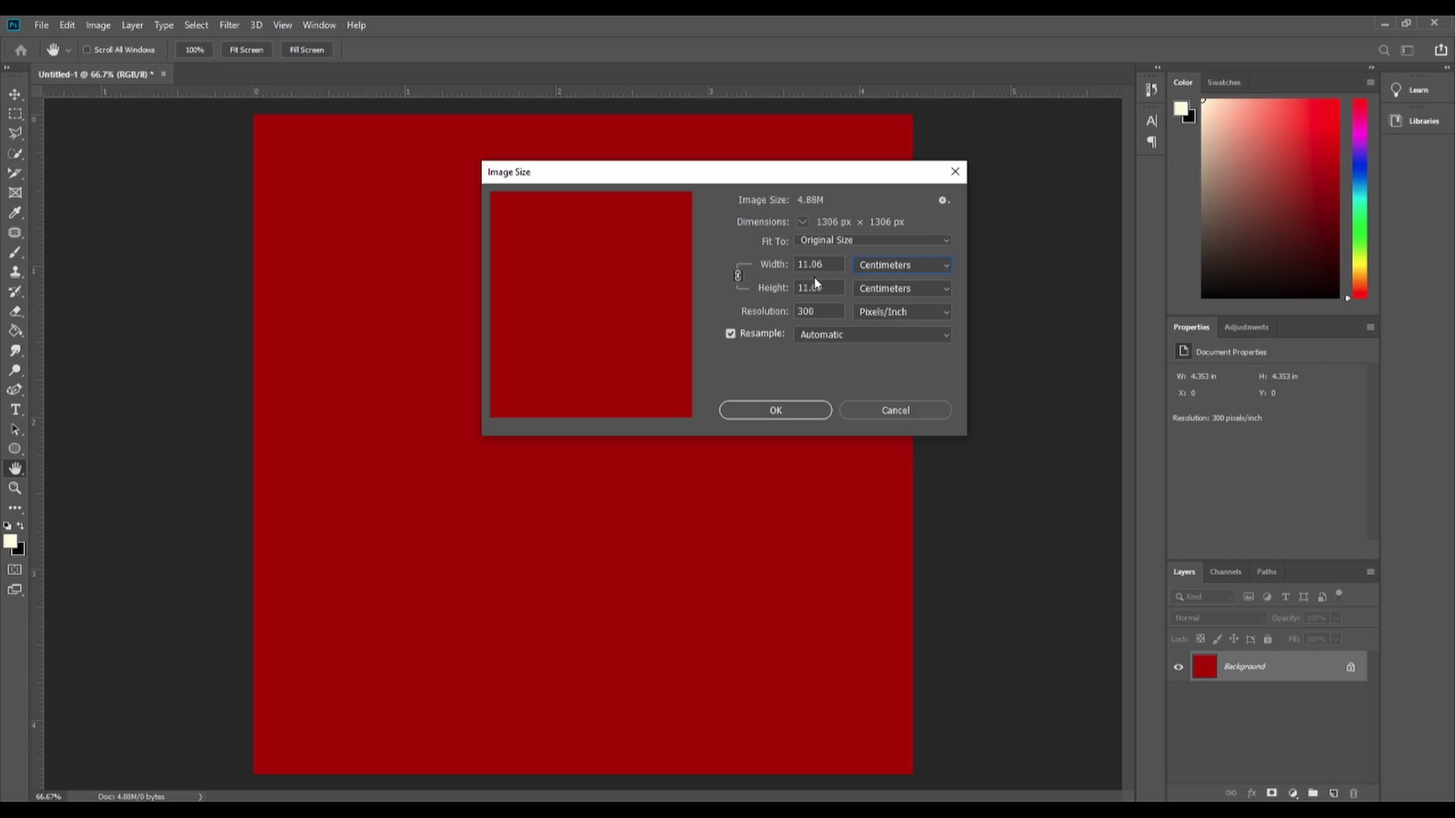
{"action": "left_click", "coordinate": [937, 416]}
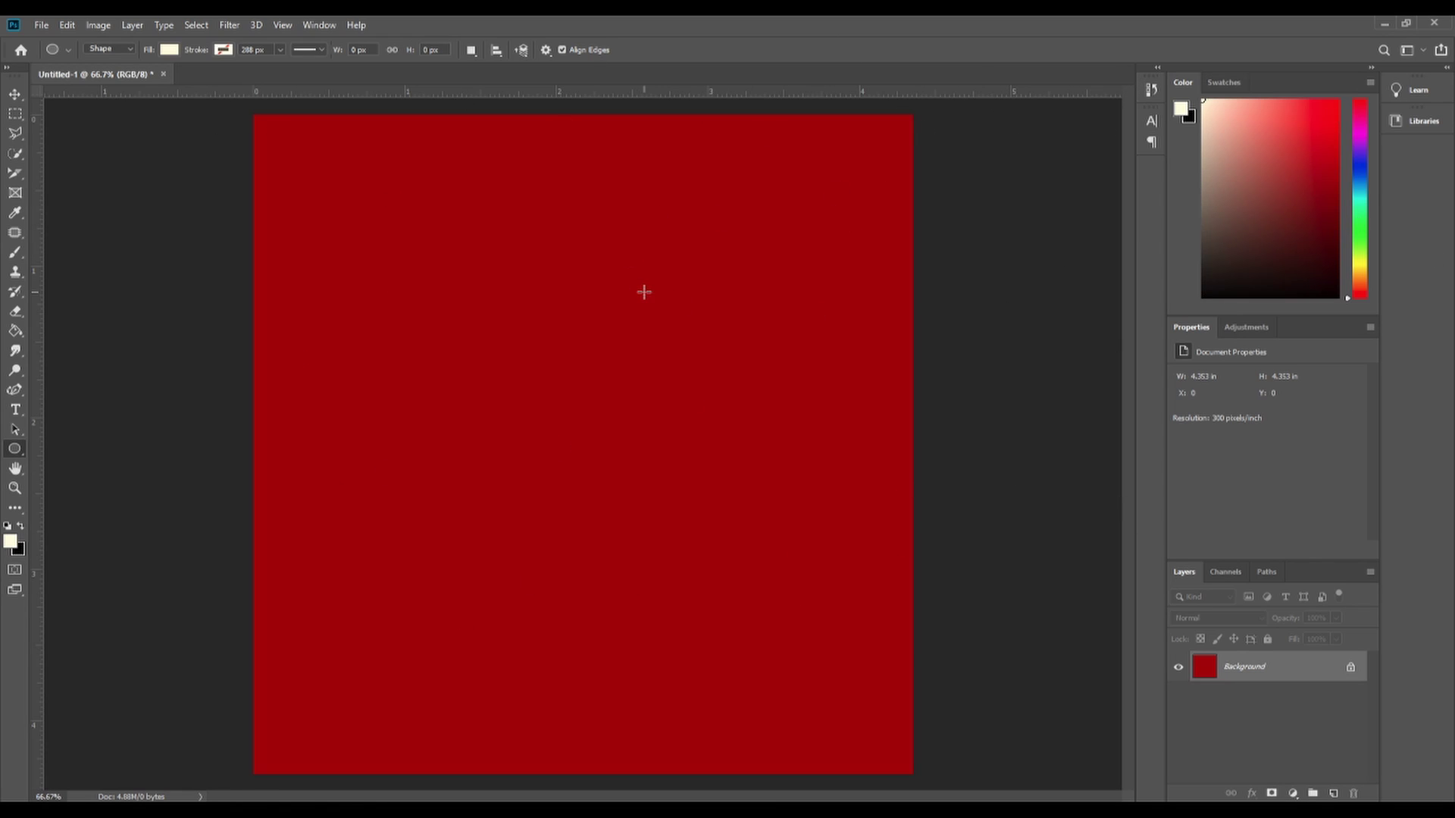
Add a vertical guide at 50% of the canvas width.
{"action": "left_click", "coordinate": [285, 25]}
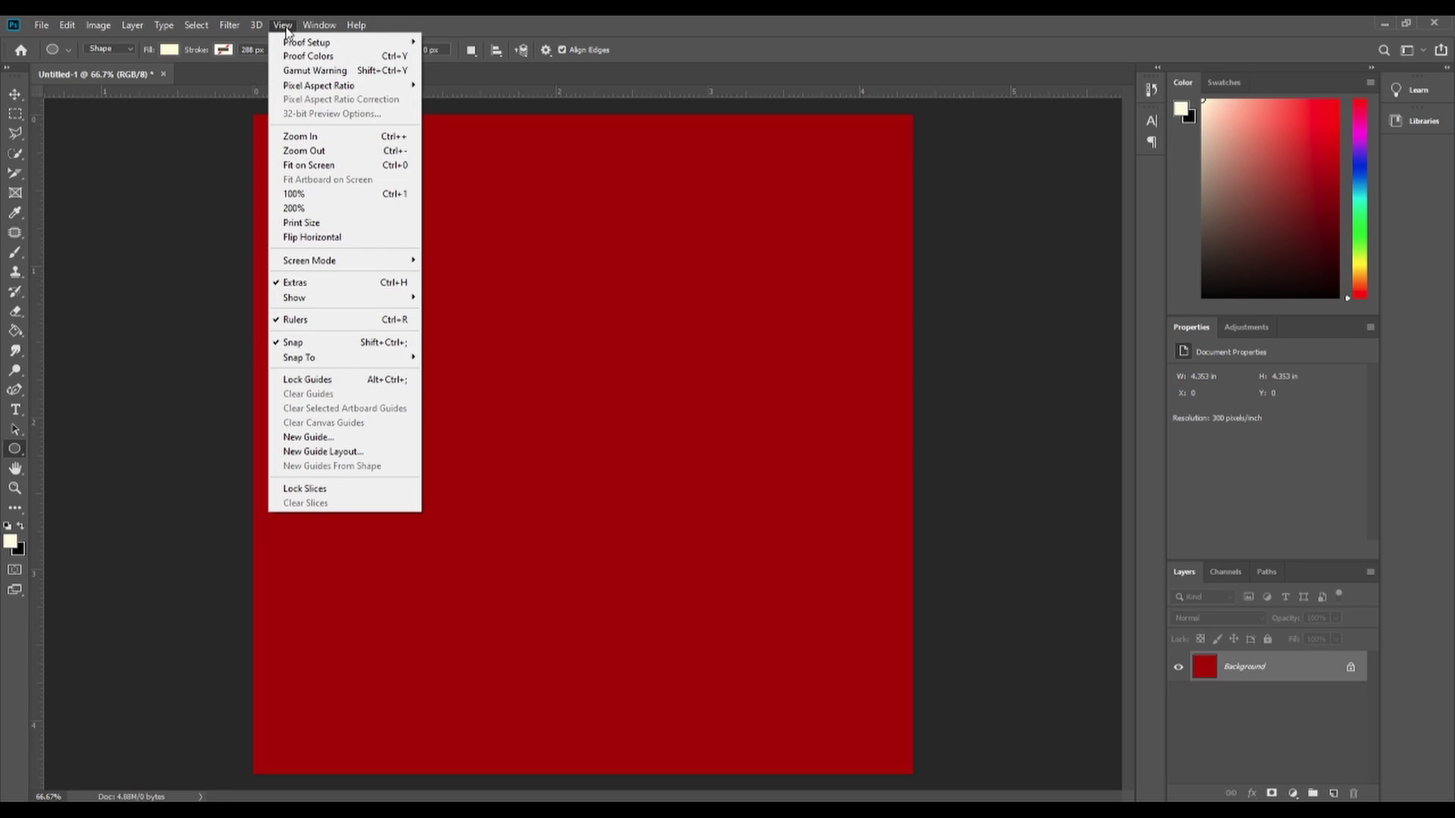
{"action": "left_click", "coordinate": [319, 25]}
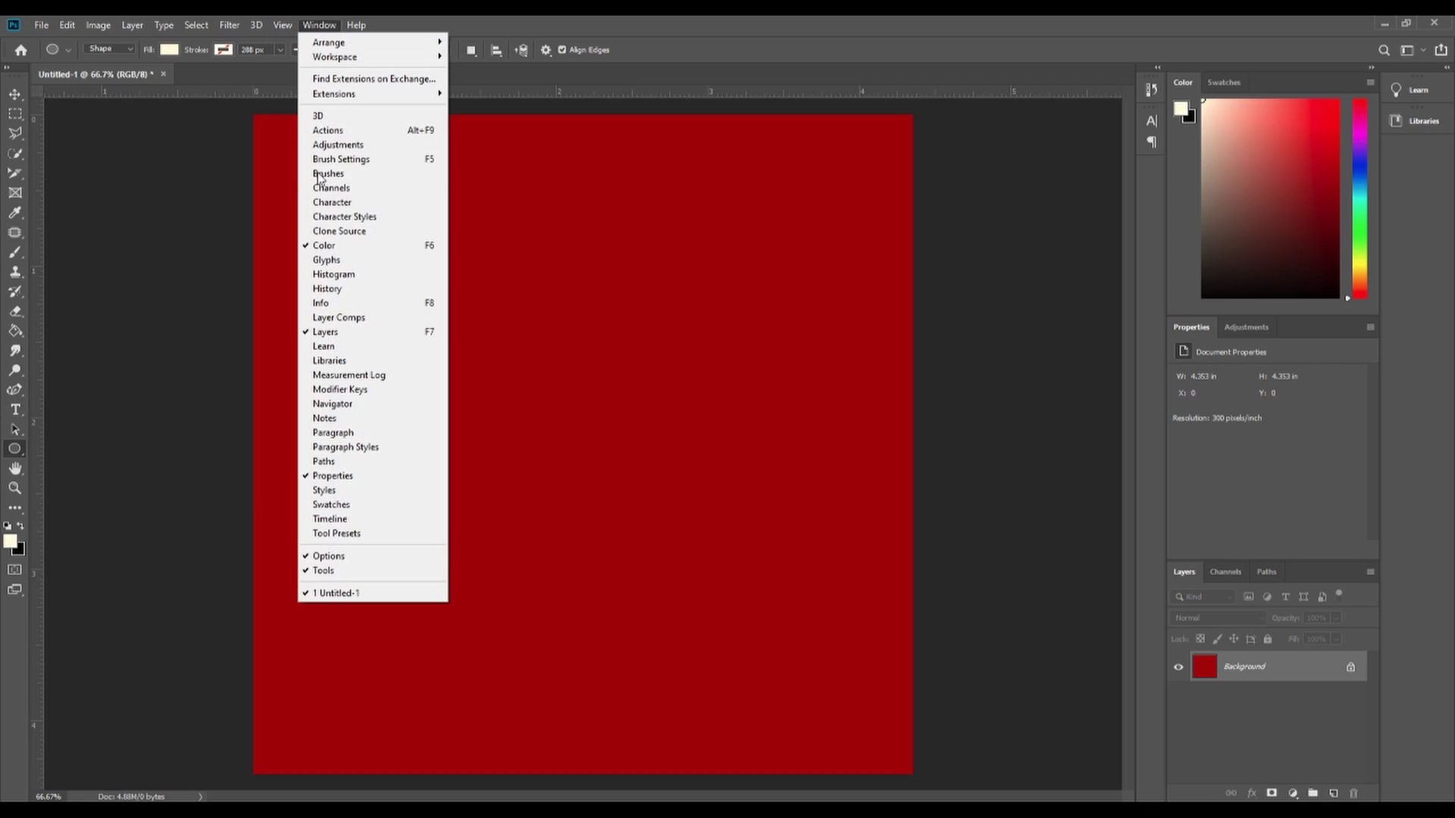
{"action": "mouse_move", "coordinate": [285, 25]}
{"action": "left_click", "coordinate": [323, 442]}
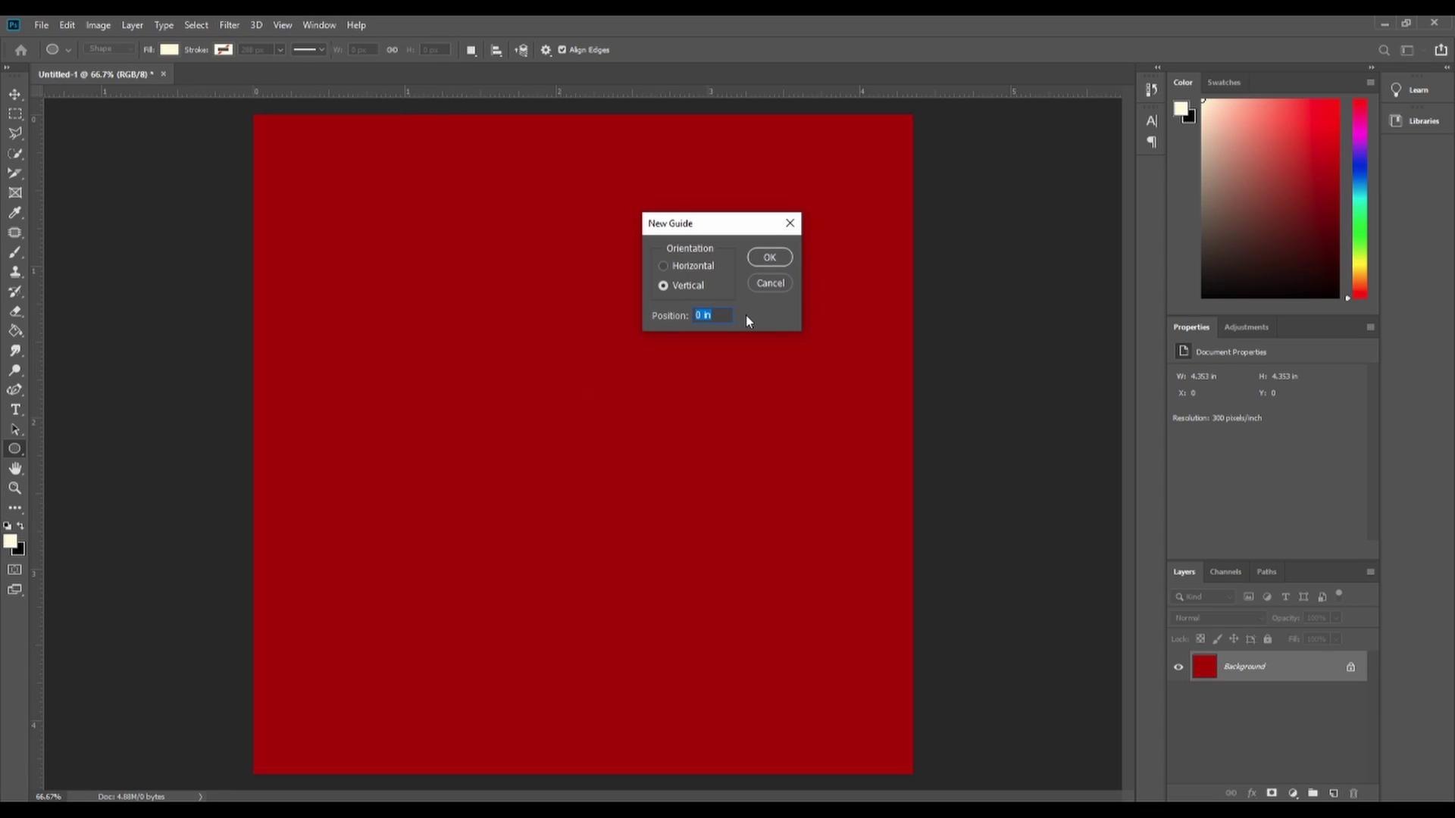
{"action": "type", "text": "50%"}
{"action": "key", "text": "Return"}
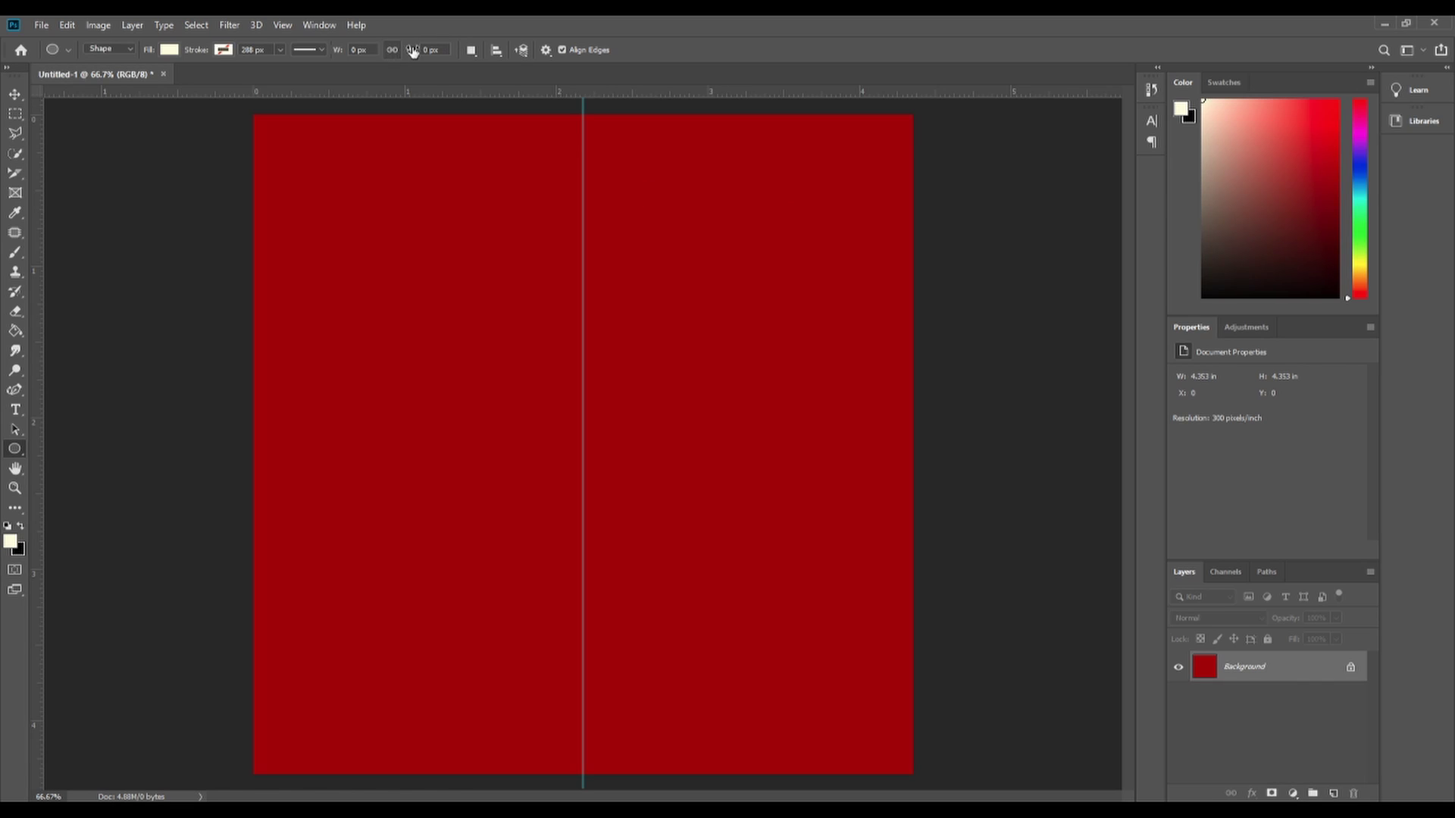
Add a horizontal guide at 50% of the canvas height.
{"action": "left_click", "coordinate": [281, 25]}
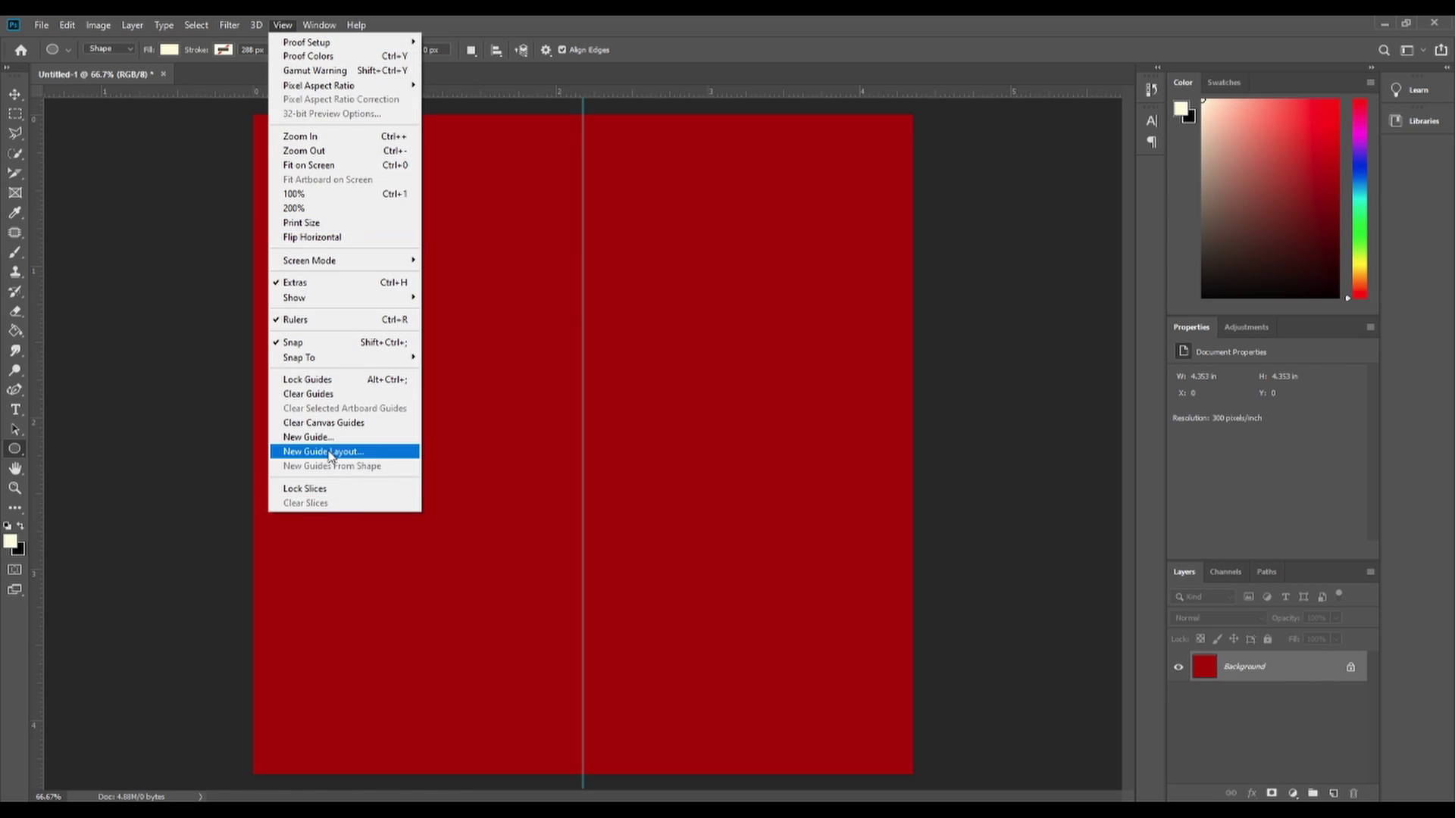
{"action": "left_click", "coordinate": [330, 443]}
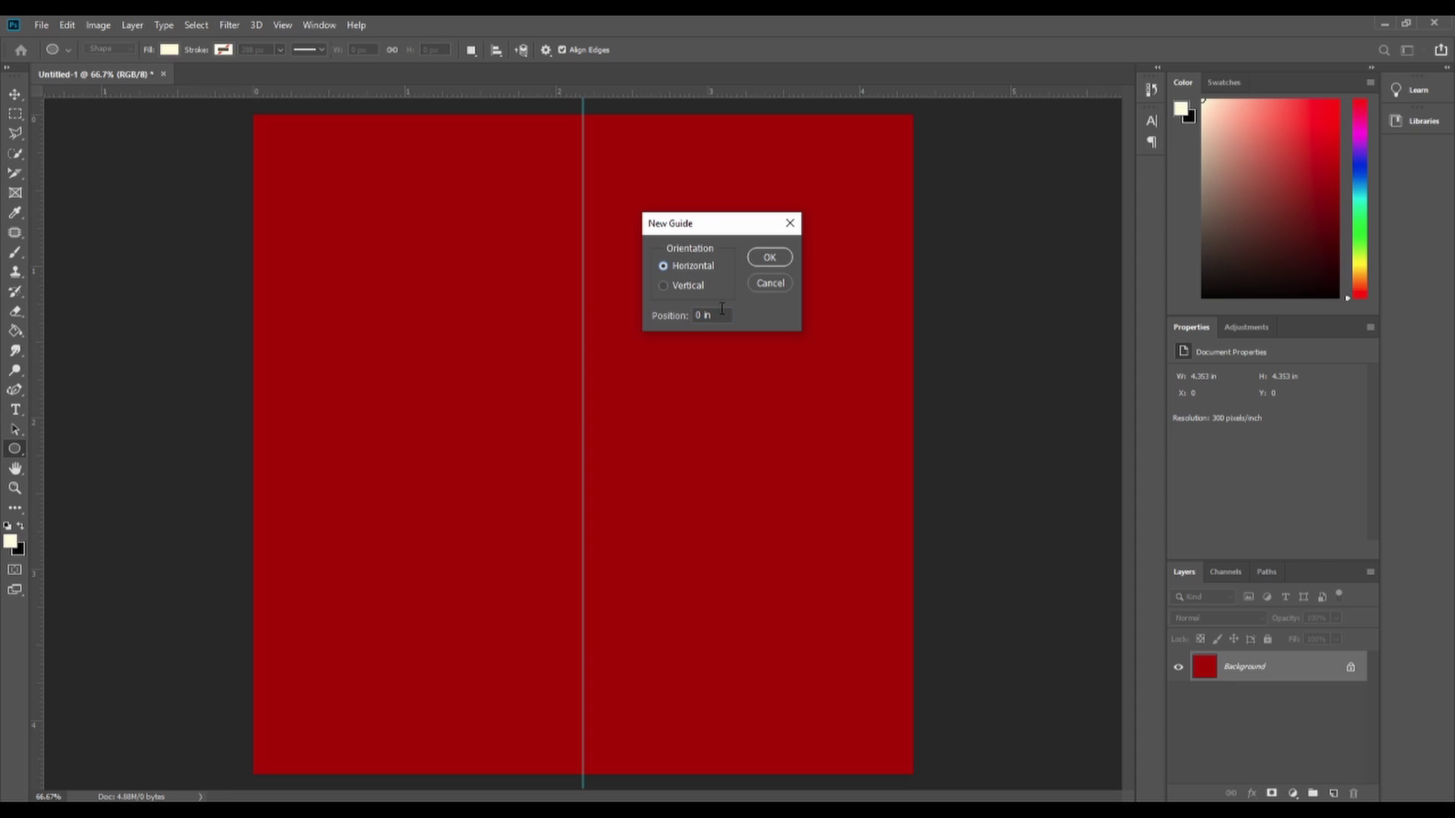
{"action": "left_click", "coordinate": [684, 271]}
{"action": "type", "text": "50%"}
{"action": "key", "text": "Return"}
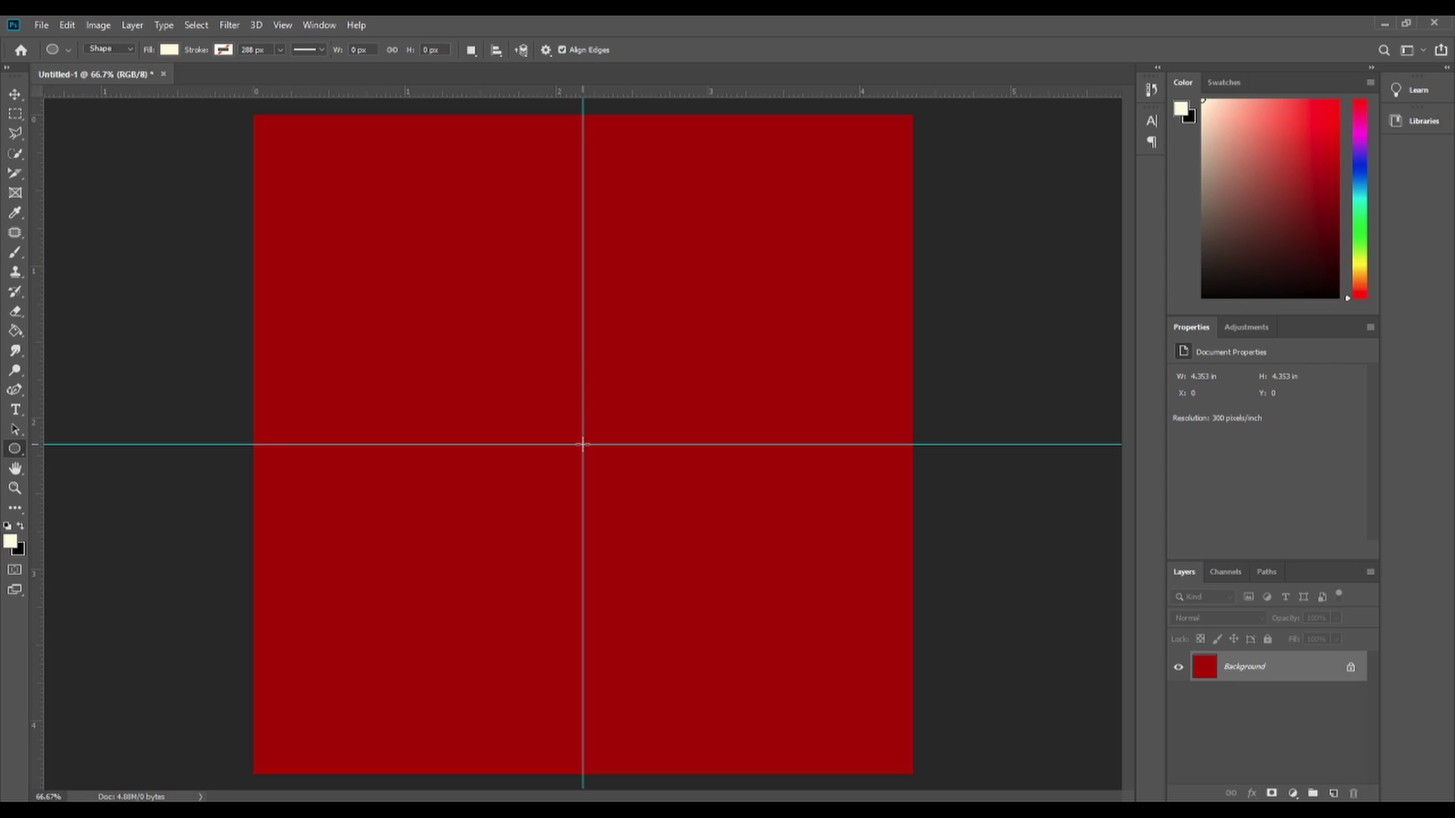
Draw a cream circle about 1286 px wide, centered on the guide intersection, nearly filling the red canvas.
{"action": "left_click_drag", "start_coordinate": [583, 444], "coordinate": [653, 476]}
{"action": "key", "text": "shift"}
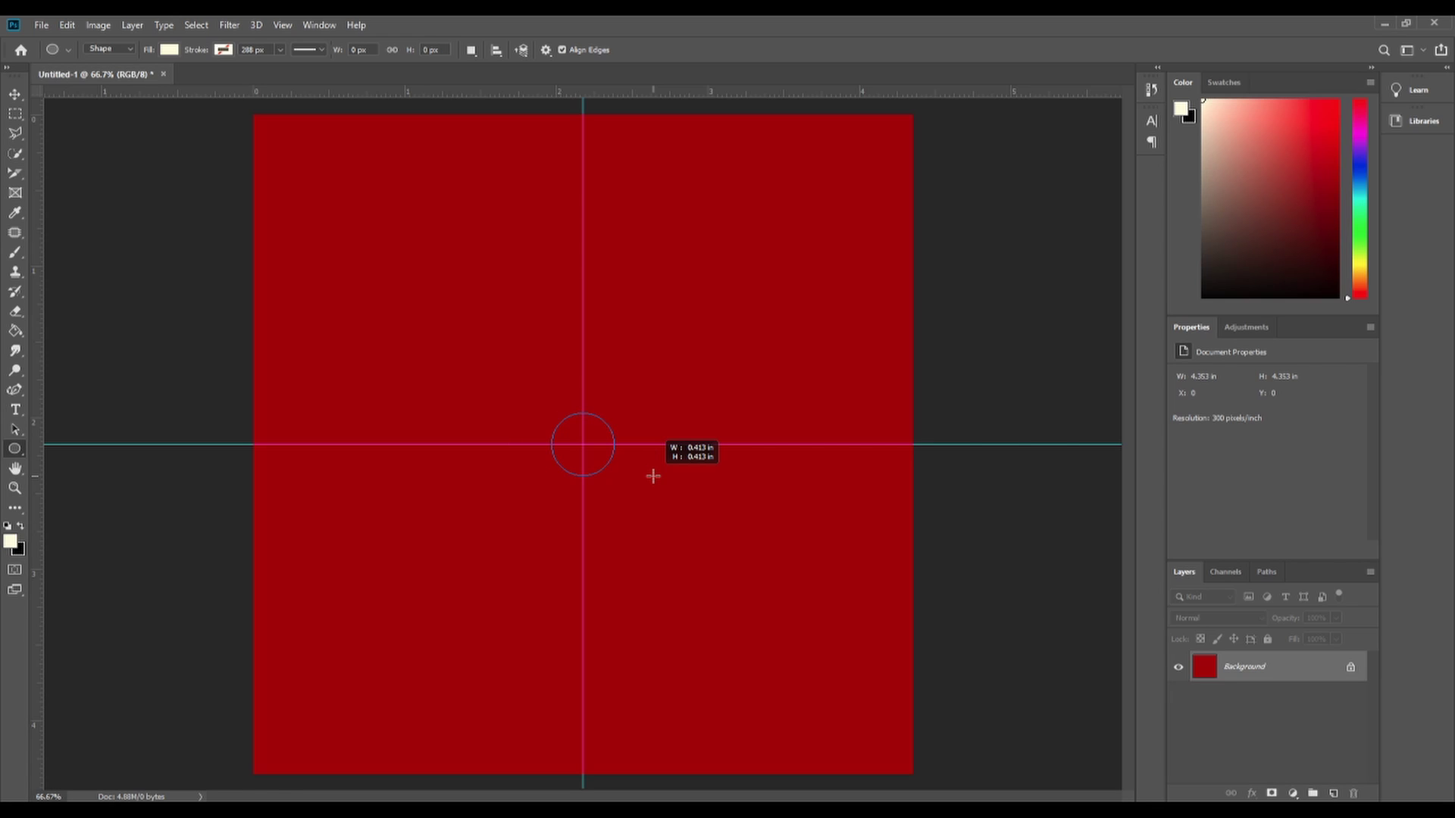
{"action": "left_click_drag", "start_coordinate": [653, 475], "coordinate": [1016, 770]}
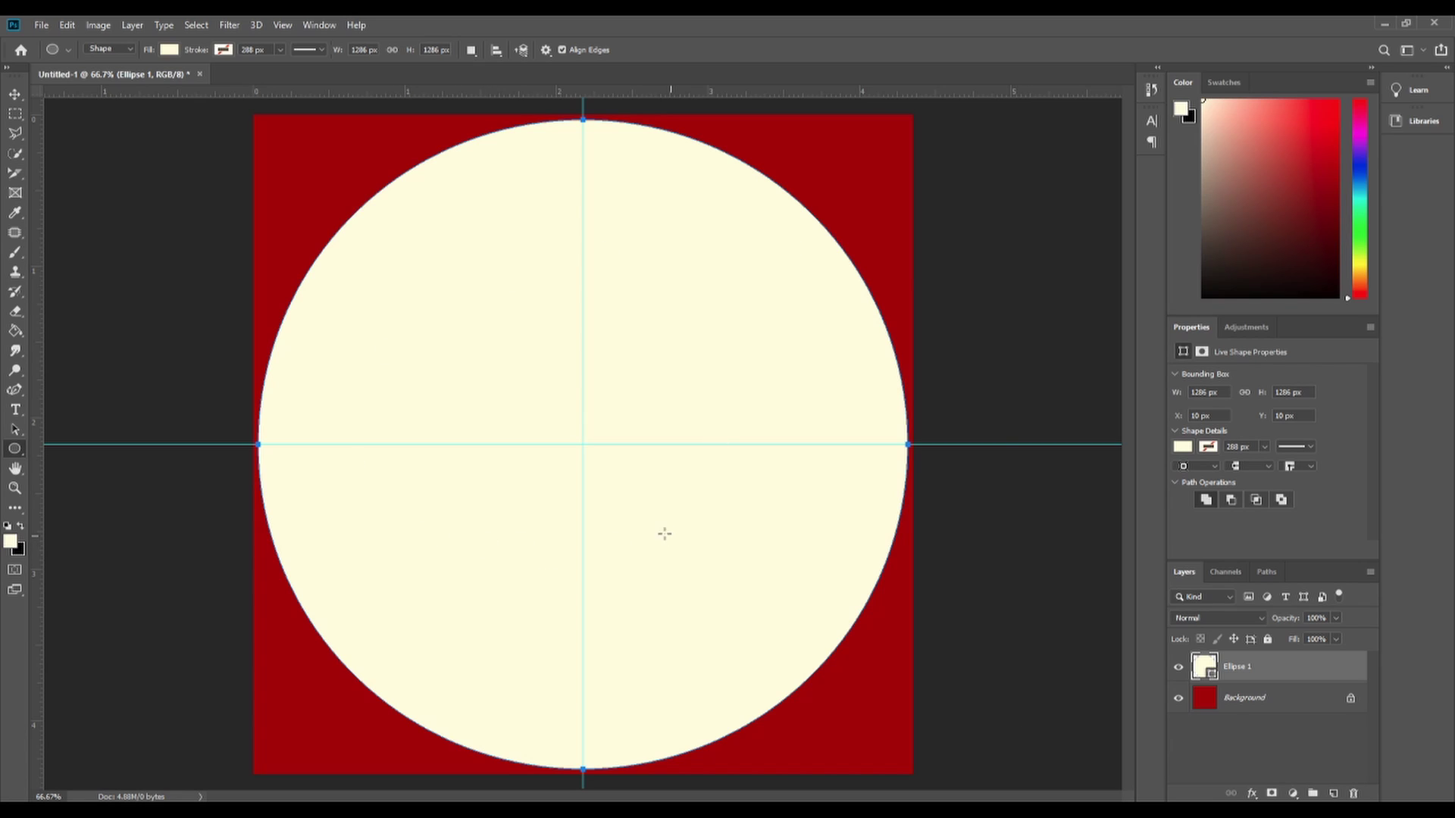
Add a Stroke effect to the large circle's layer and set its color to black (000000).
{"action": "double_click", "coordinate": [1276, 669]}
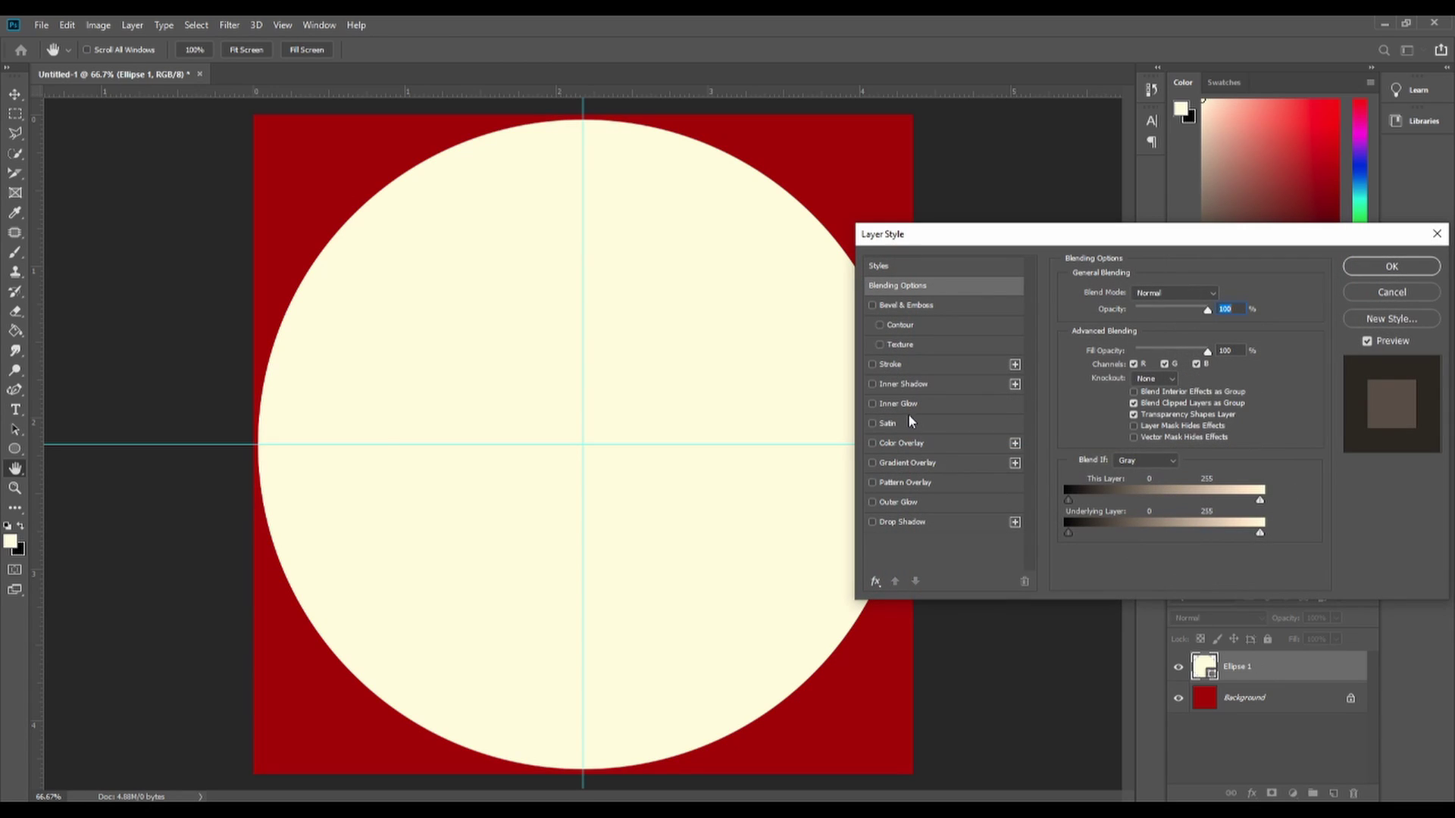
{"action": "left_click", "coordinate": [888, 366]}
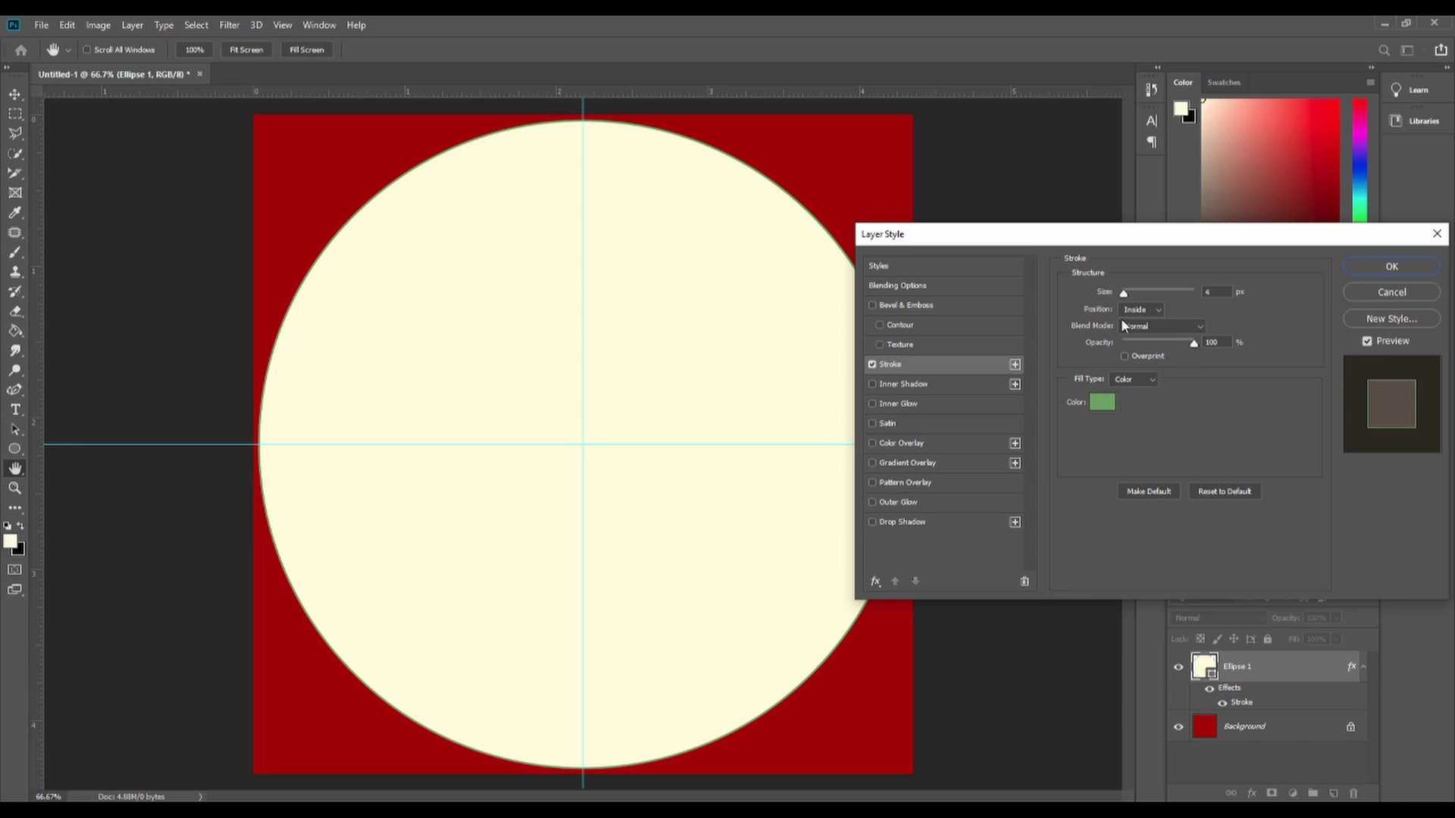
{"action": "left_click", "coordinate": [1102, 401]}
{"action": "left_click", "coordinate": [462, 497]}
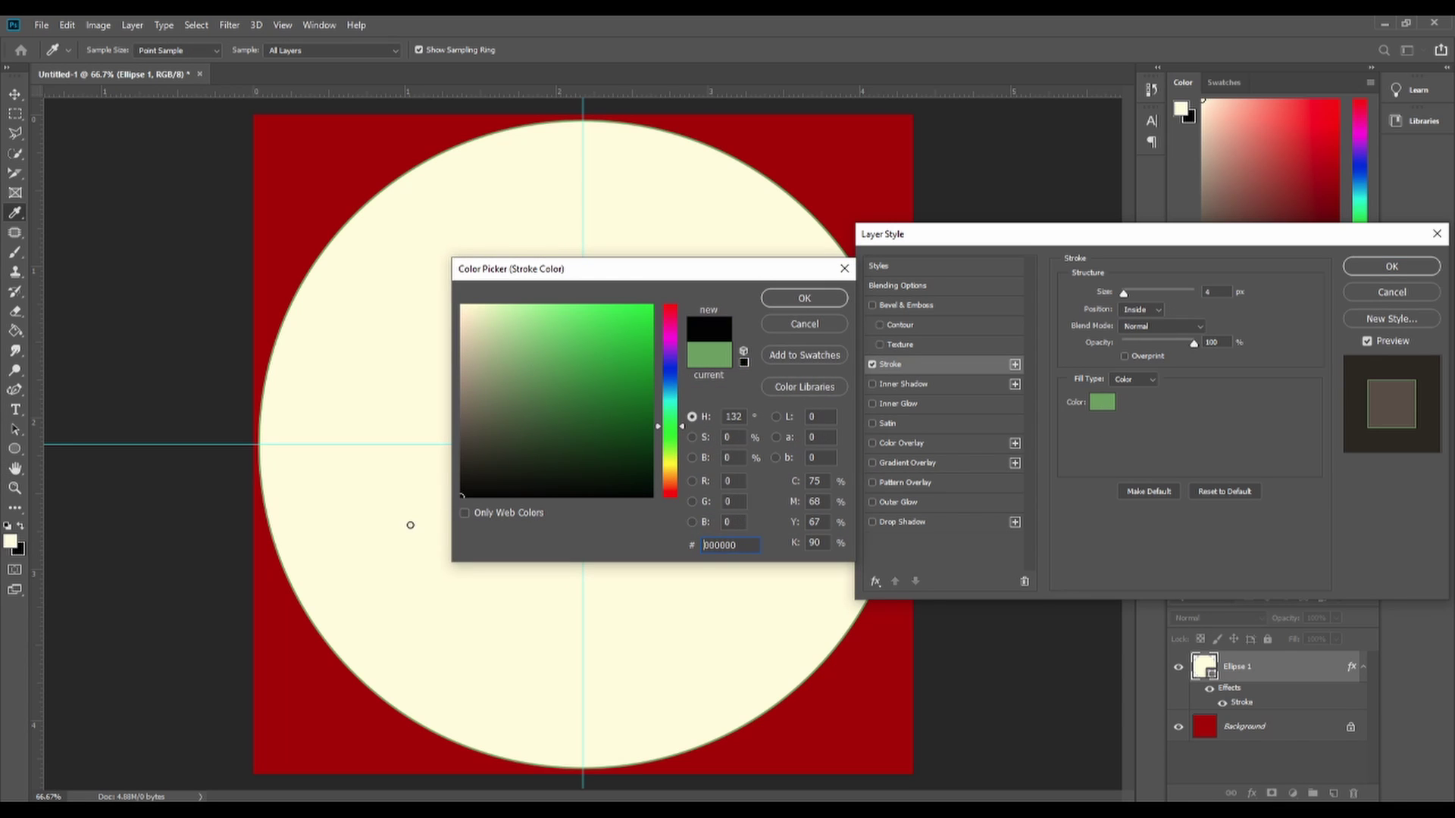
{"action": "left_click", "coordinate": [817, 299]}
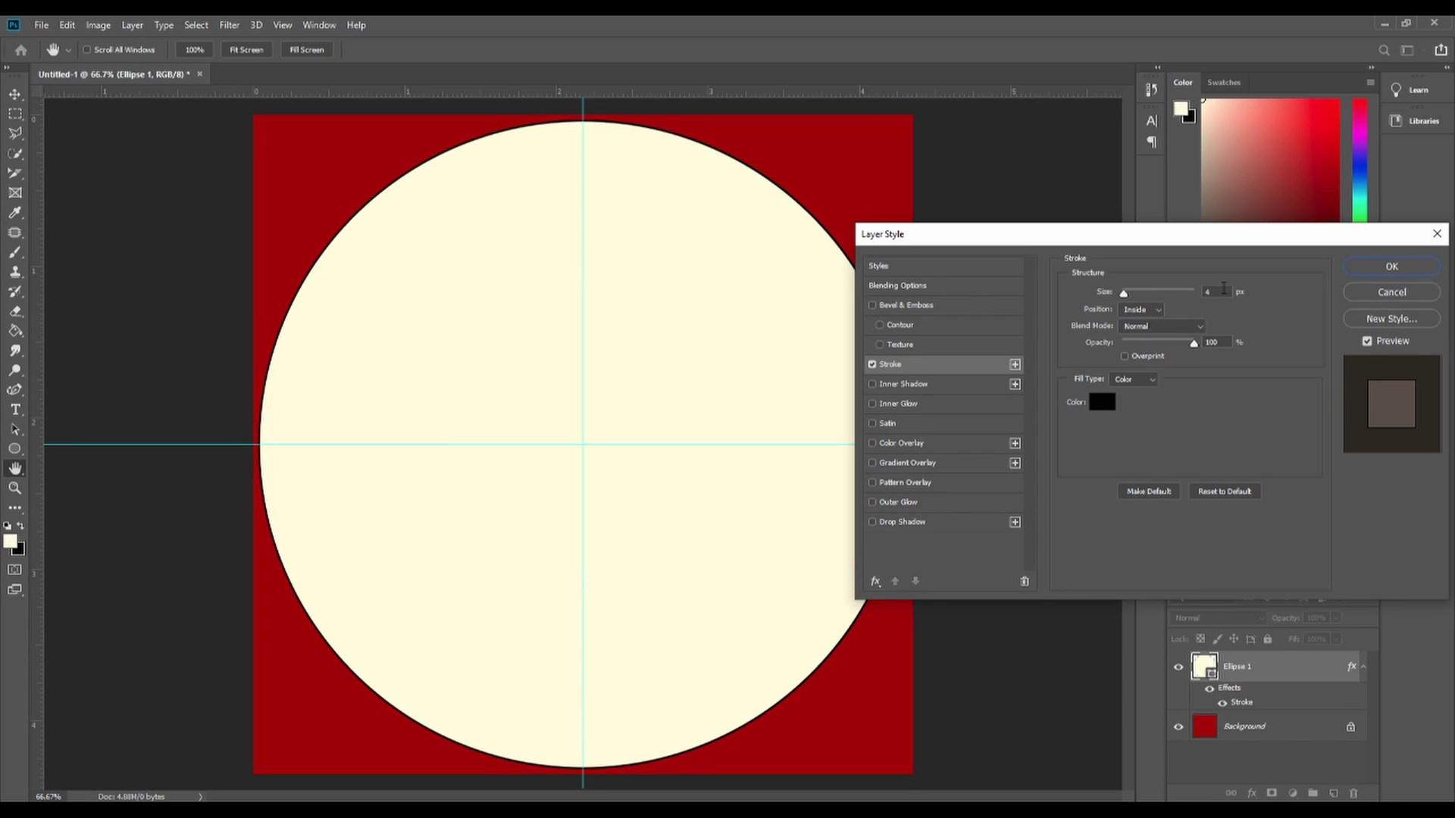
Set the large circle's stroke size to 8 px and apply the layer style.
{"action": "left_click", "coordinate": [1210, 291]}
{"action": "key", "text": "Up"}
{"action": "key", "text": "Up"}
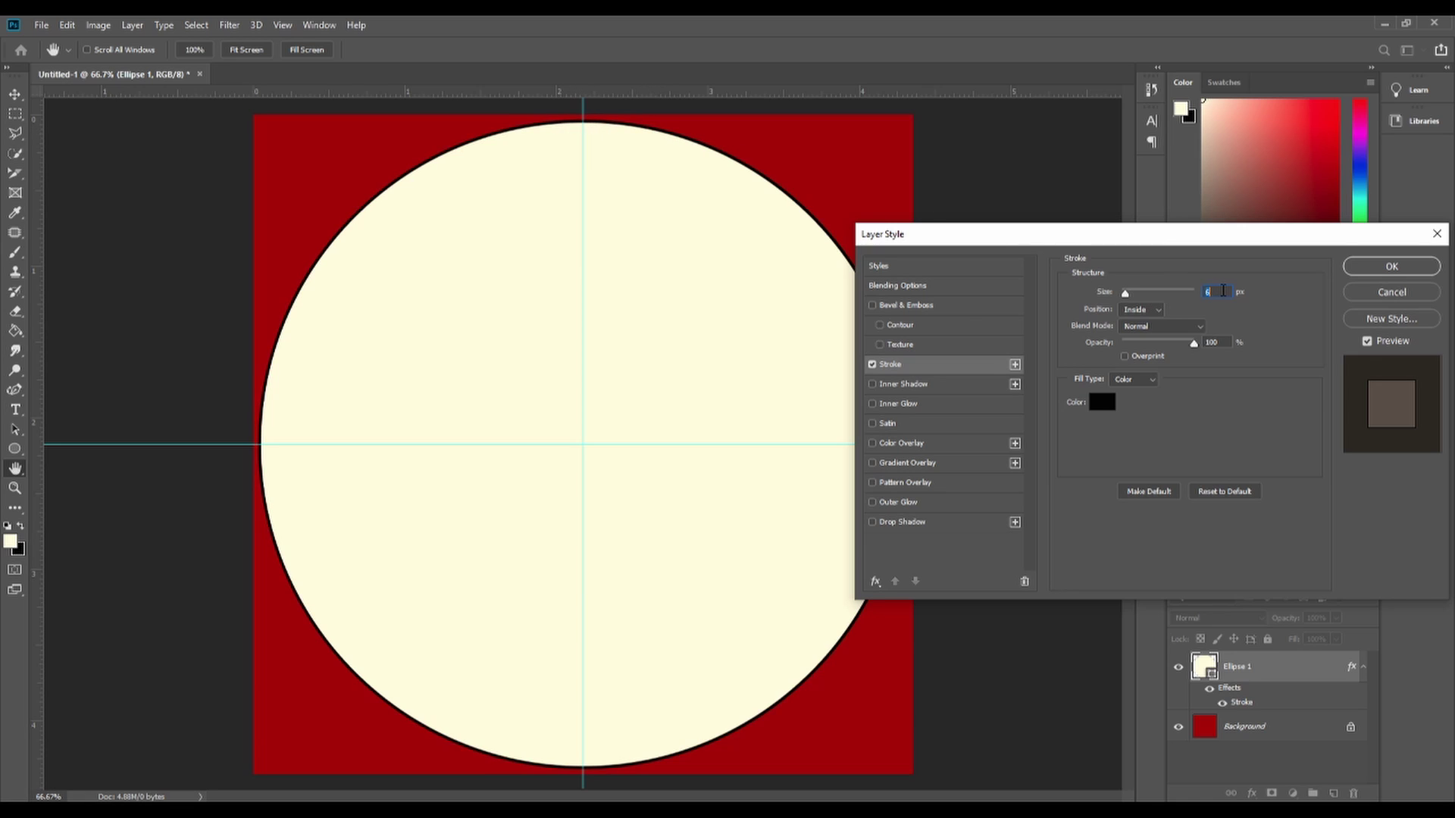
{"action": "key", "text": "Up"}
{"action": "key", "text": "Up"}
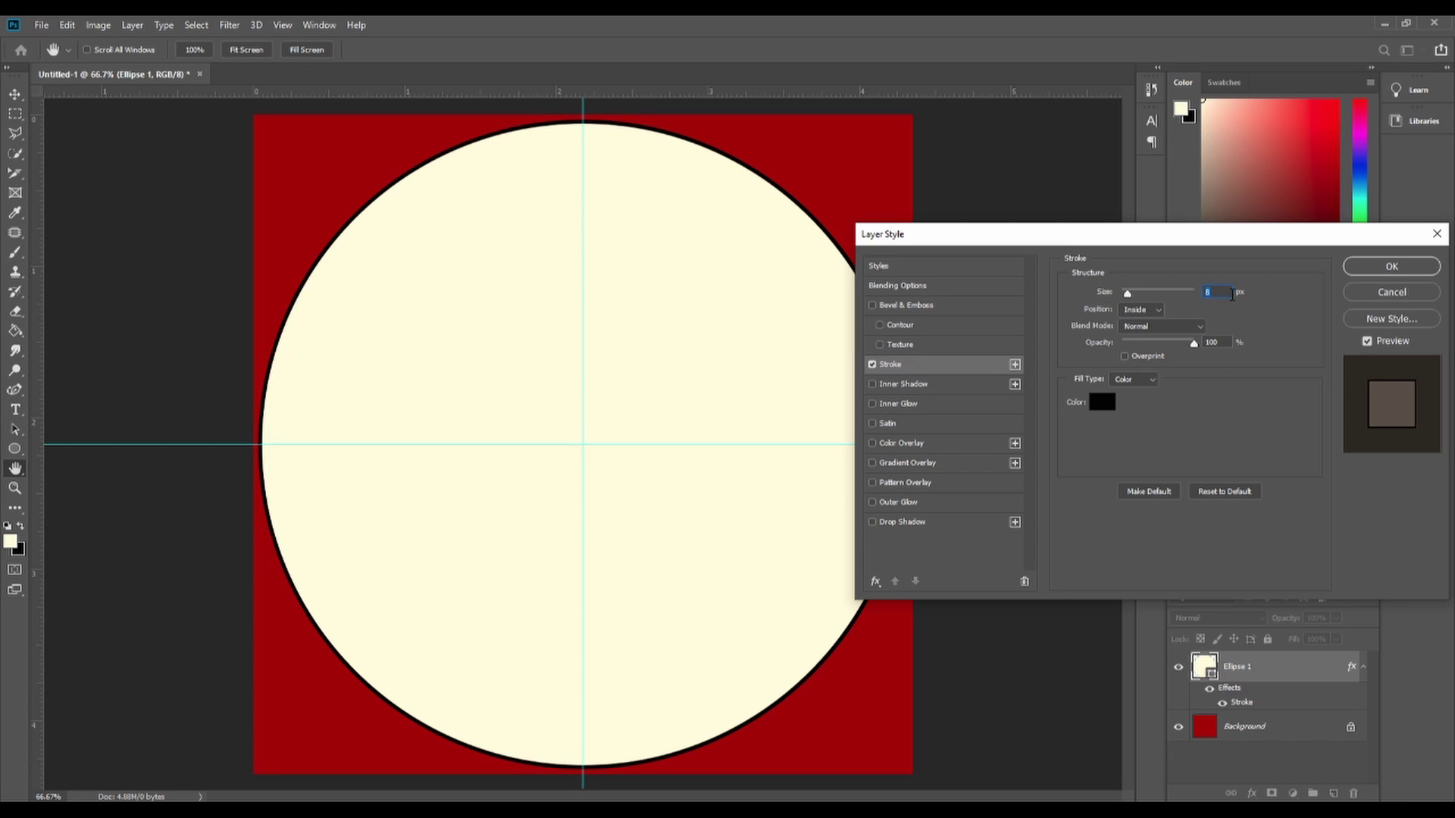
{"action": "scroll", "coordinate": [1232, 294], "scroll_direction": "up", "scroll_amount": 4}
{"action": "scroll", "coordinate": [1227, 295], "scroll_direction": "up", "scroll_amount": 13}
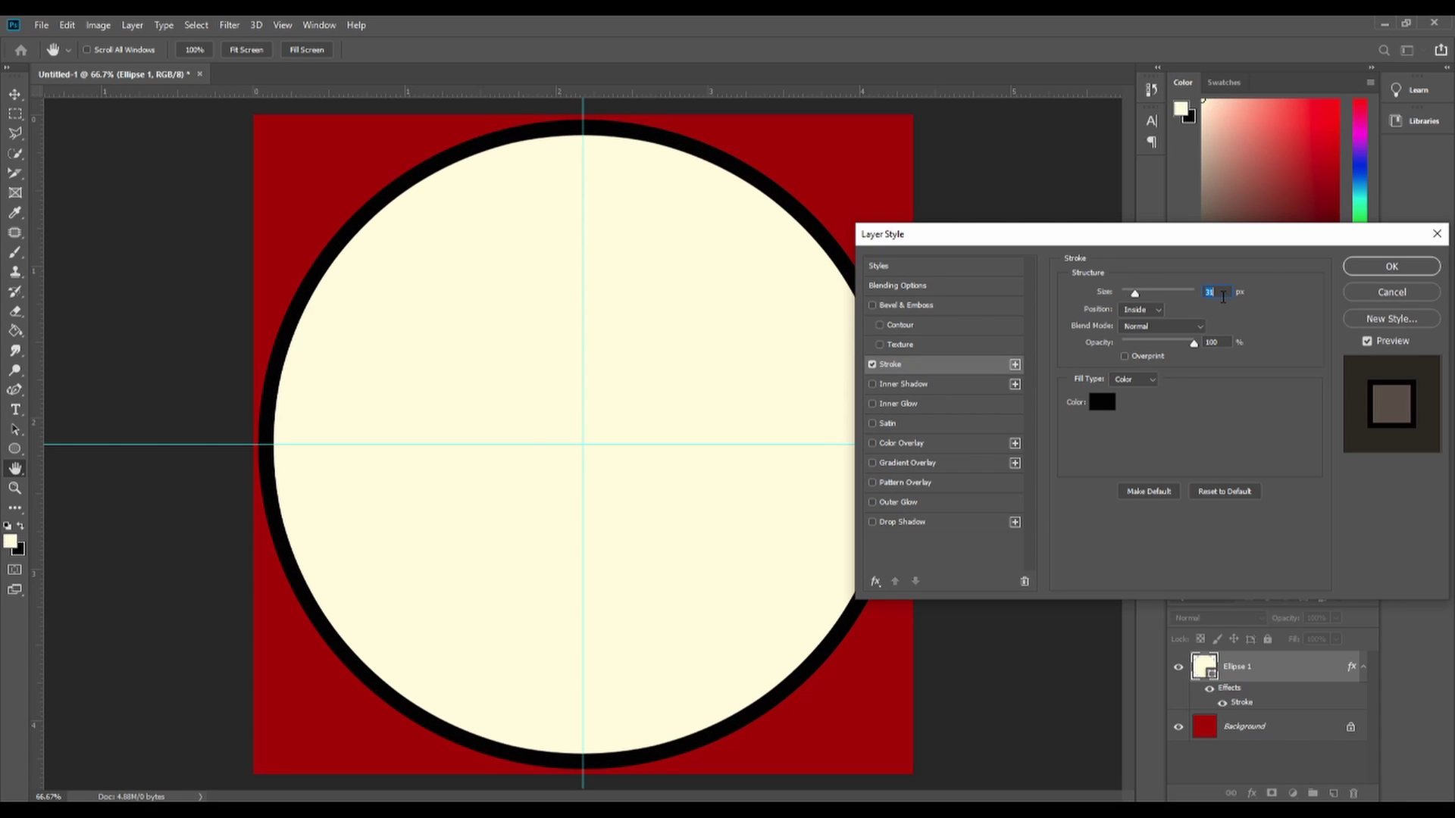
{"action": "scroll", "coordinate": [1223, 296], "scroll_direction": "down", "scroll_amount": 20}
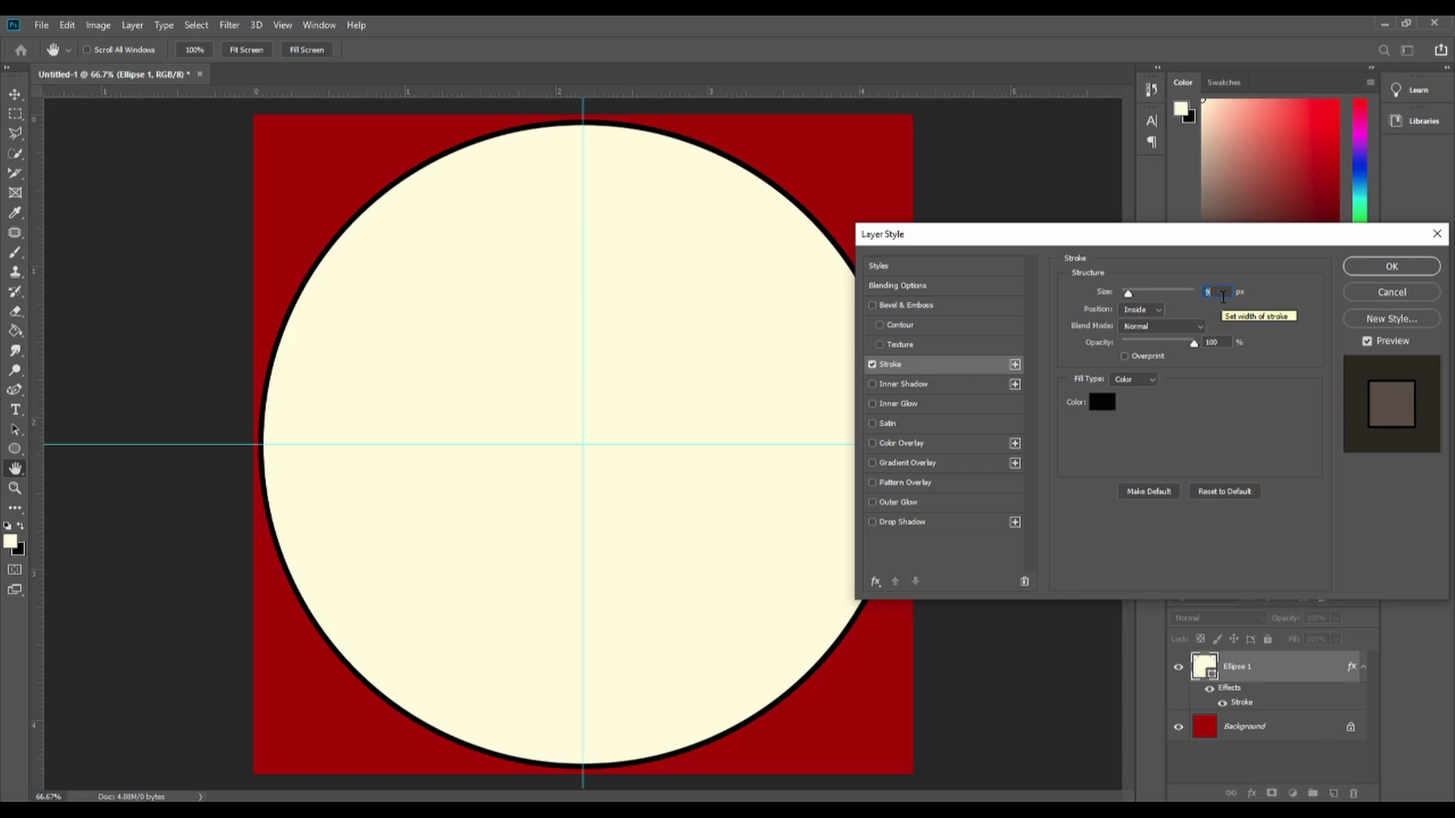
{"action": "scroll", "coordinate": [1222, 296], "scroll_direction": "down", "scroll_amount": 1}
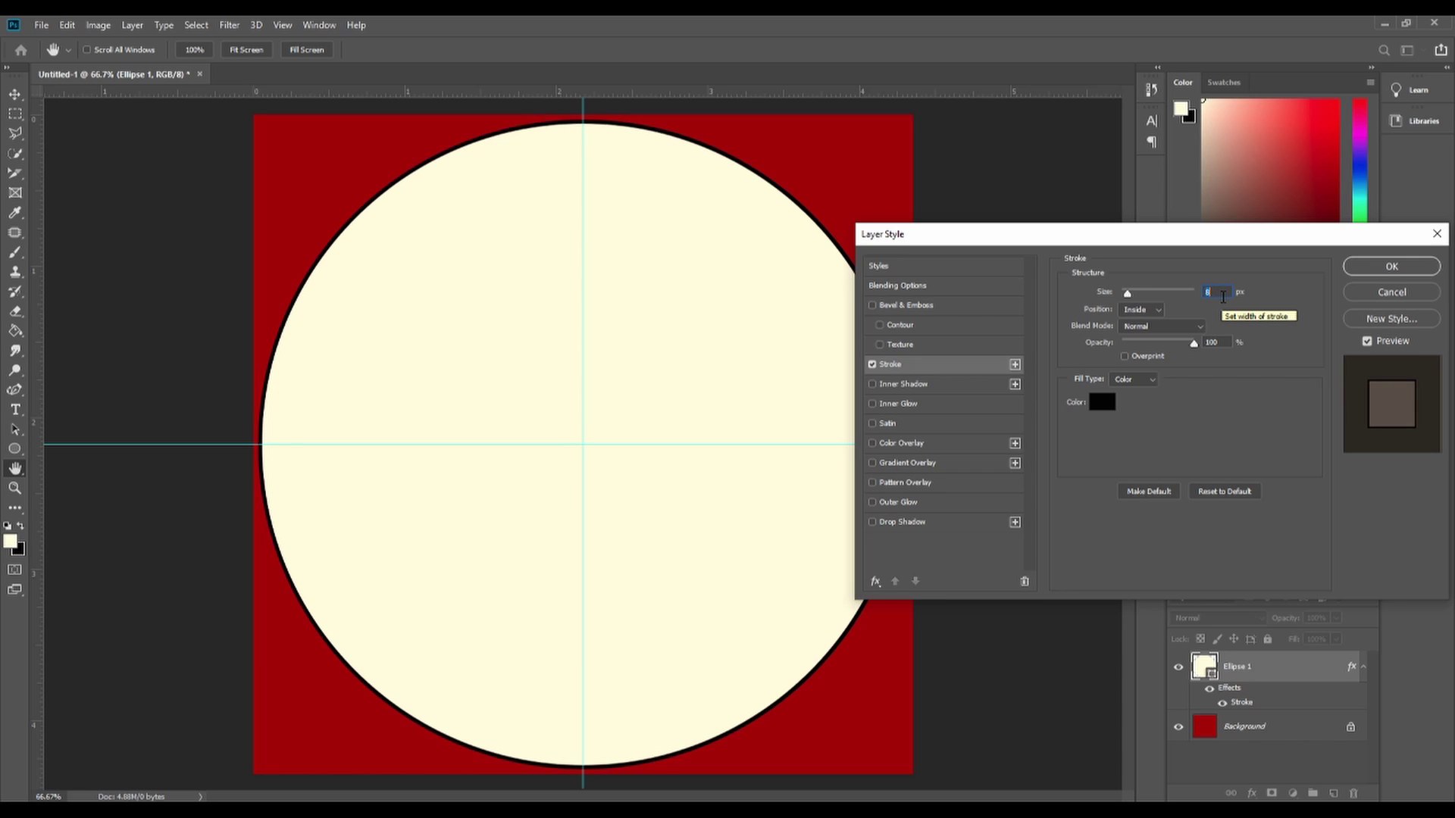
{"action": "left_click", "coordinate": [1383, 267]}
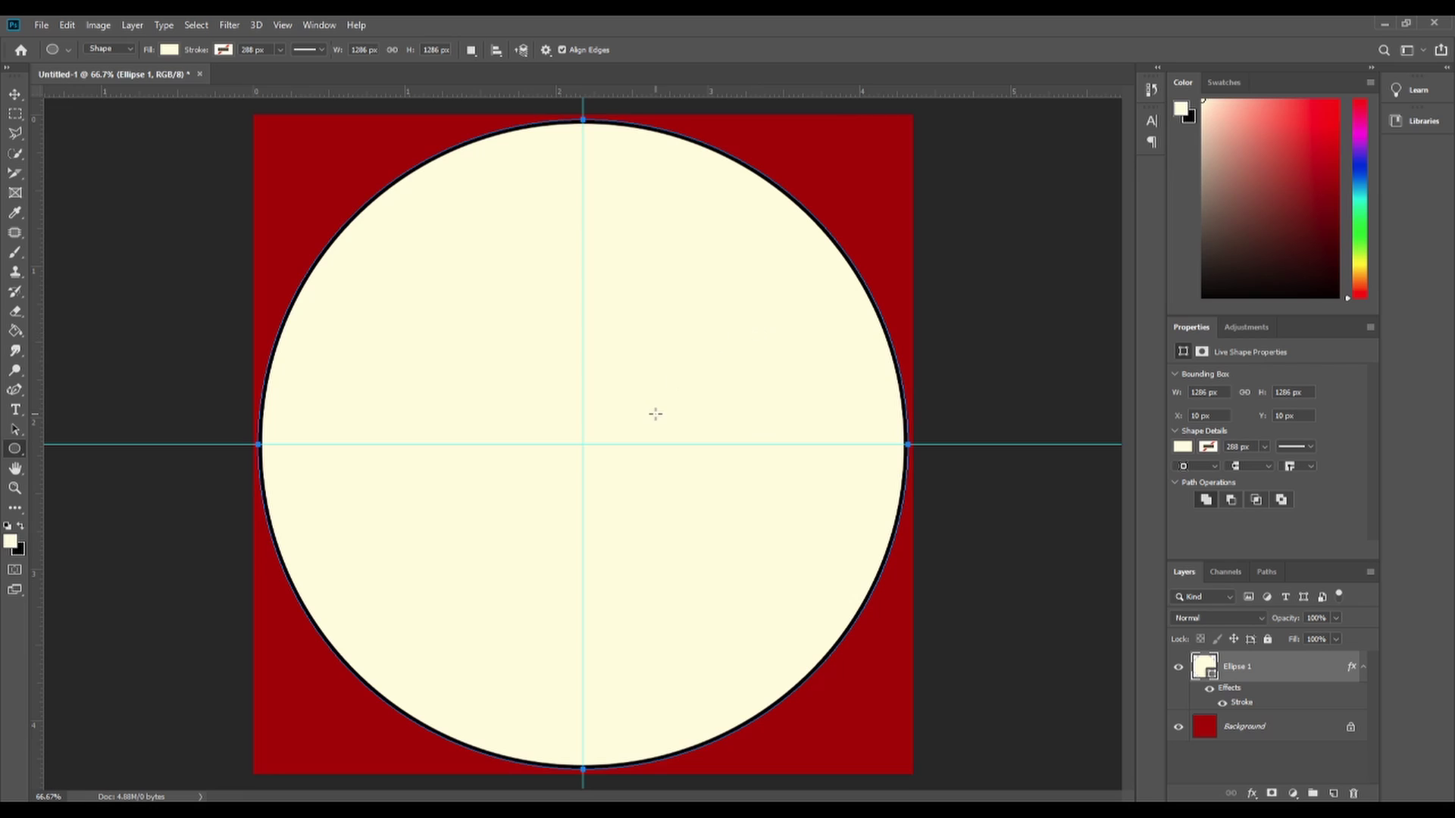
Draw a second cream circle about 1012 px wide above the large circle, centered on the guide intersection.
{"action": "left_click", "coordinate": [1281, 725]}
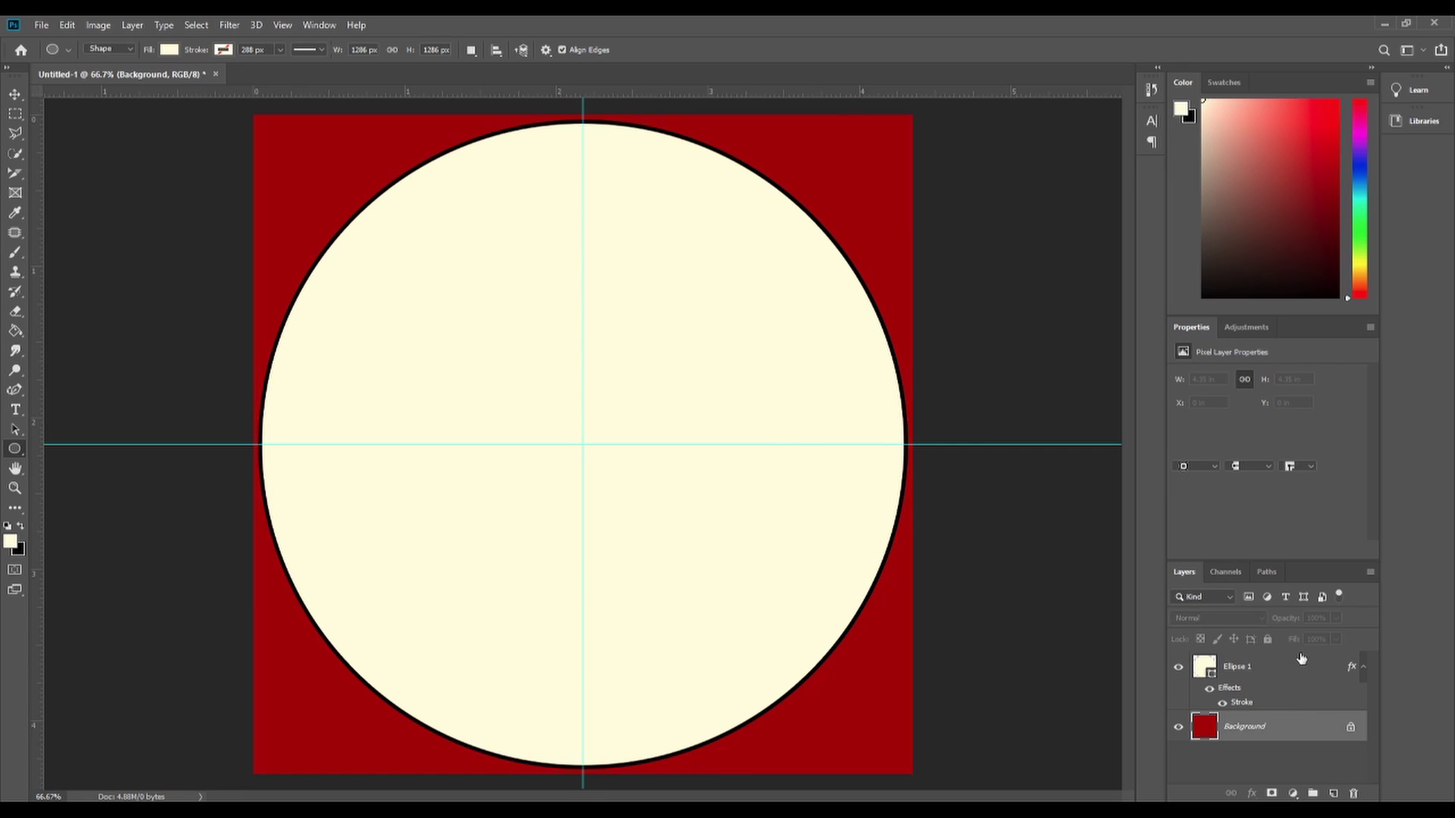
{"action": "left_click", "coordinate": [1270, 656]}
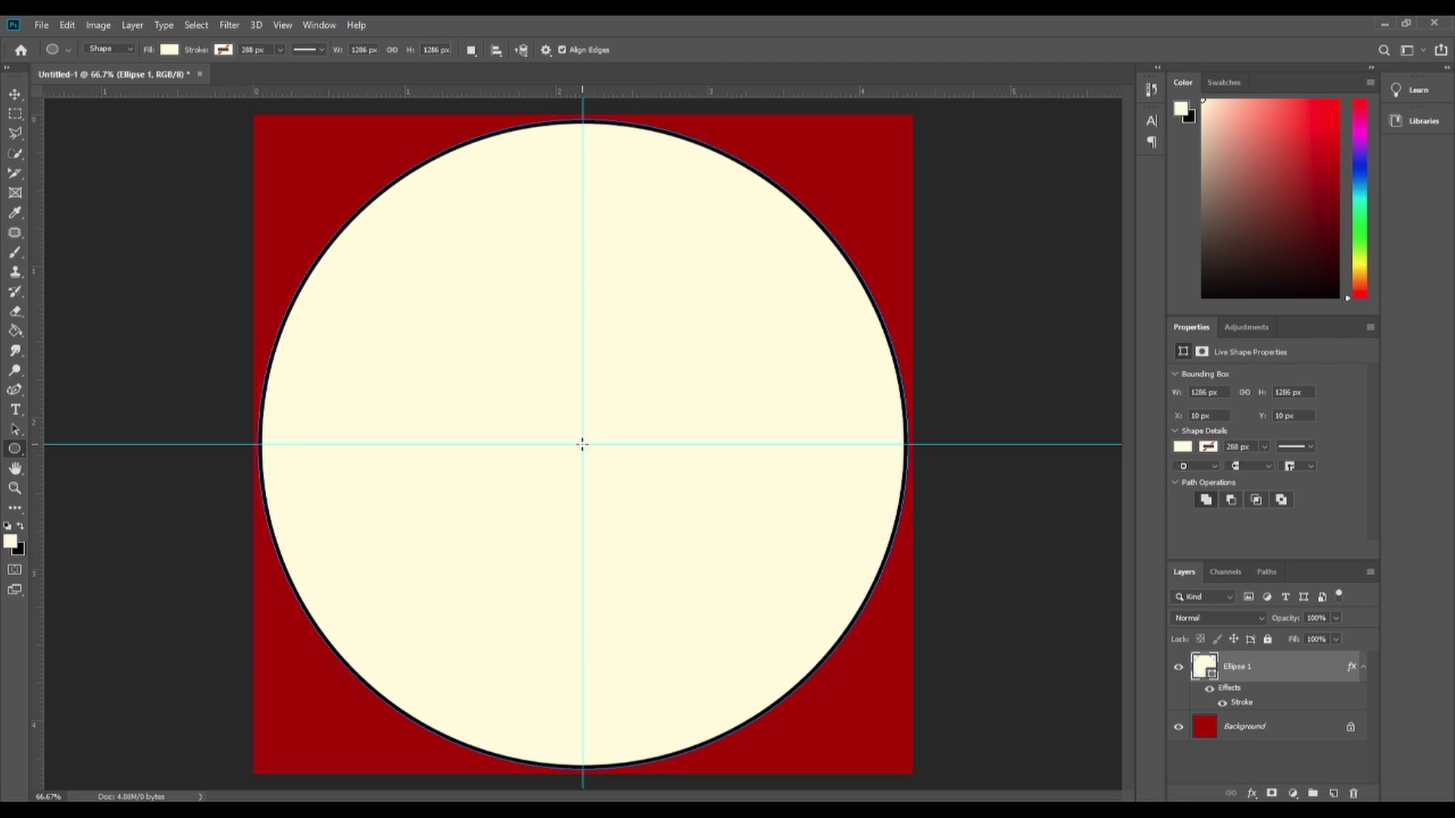
{"action": "left_click_drag", "start_coordinate": [582, 445], "coordinate": [726, 562]}
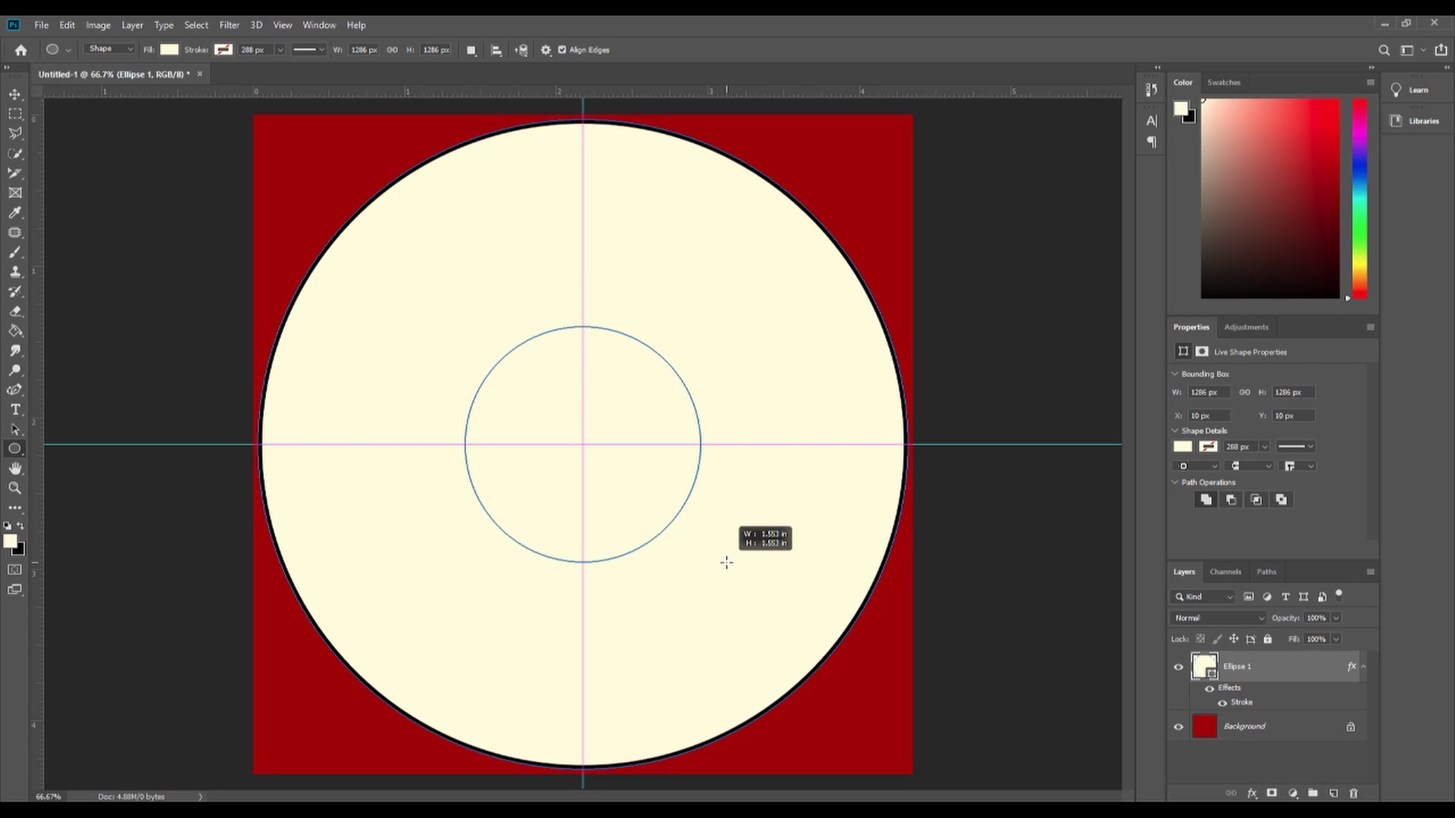
{"action": "left_click_drag", "start_coordinate": [726, 563], "coordinate": [883, 678]}
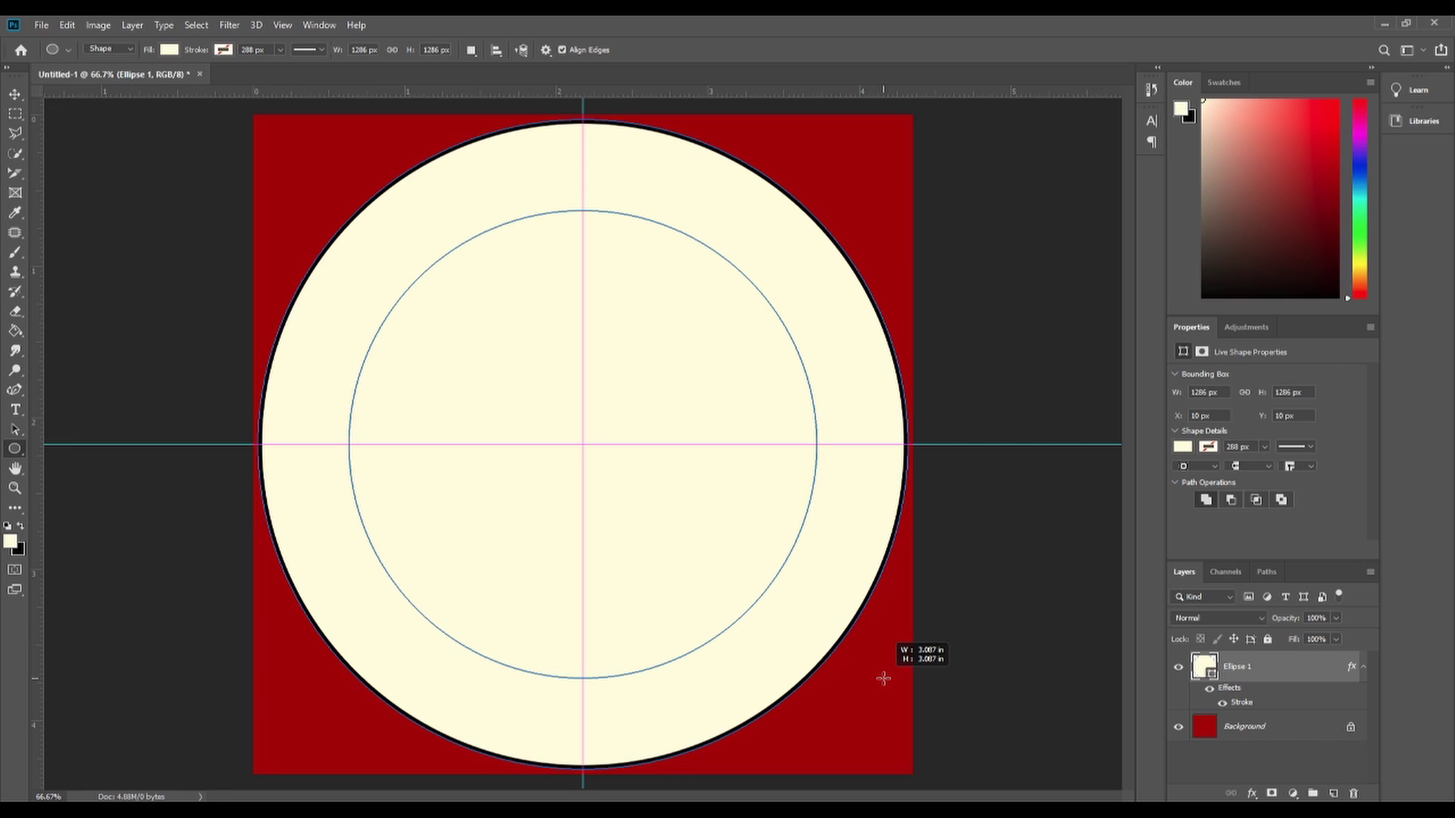
{"action": "left_click_drag", "start_coordinate": [884, 678], "coordinate": [920, 698]}
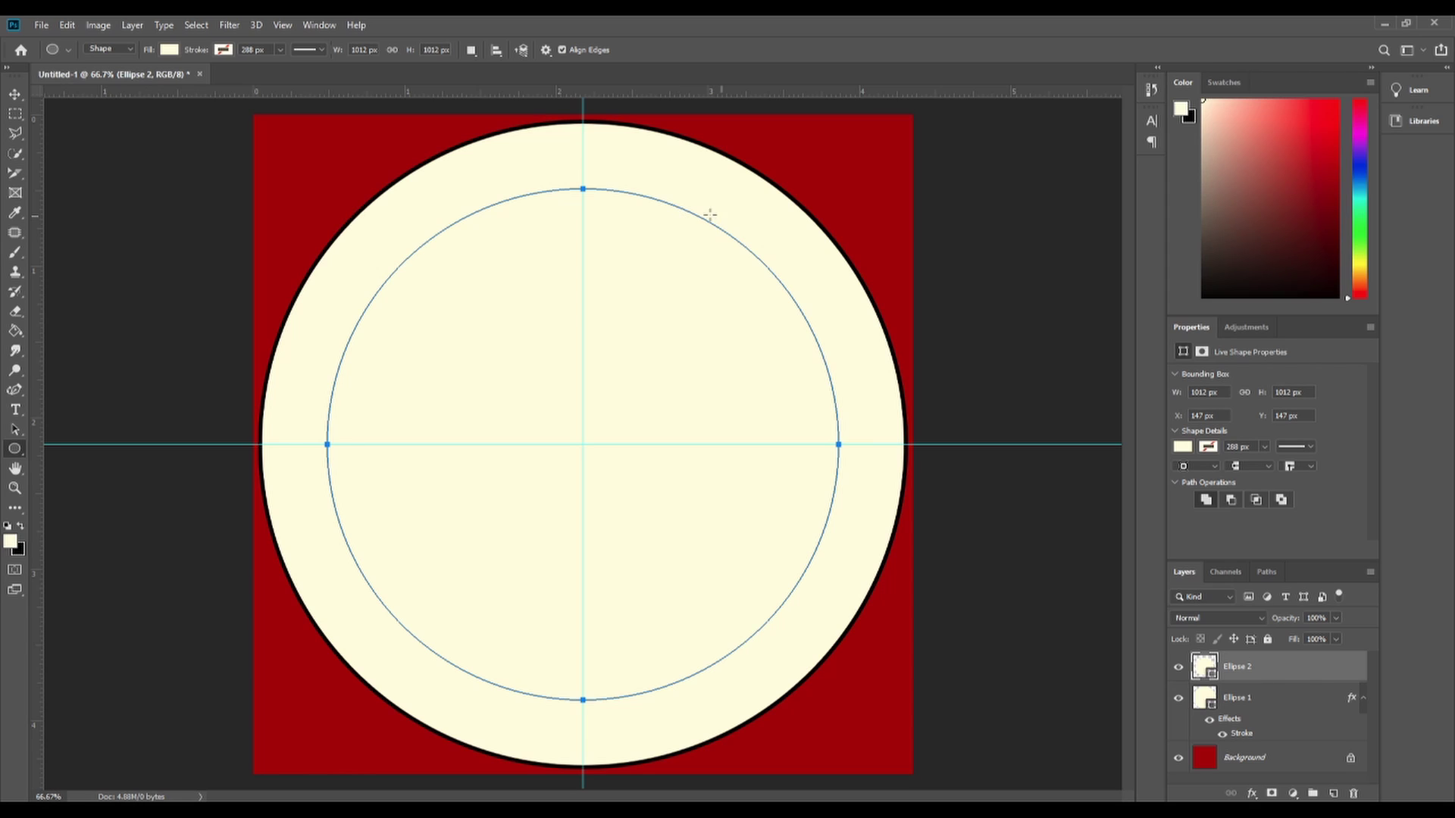
Apply an 8 px black inside Stroke effect to the inner circle's layer.
{"action": "key", "text": "h"}
{"action": "double_click", "coordinate": [1295, 670]}
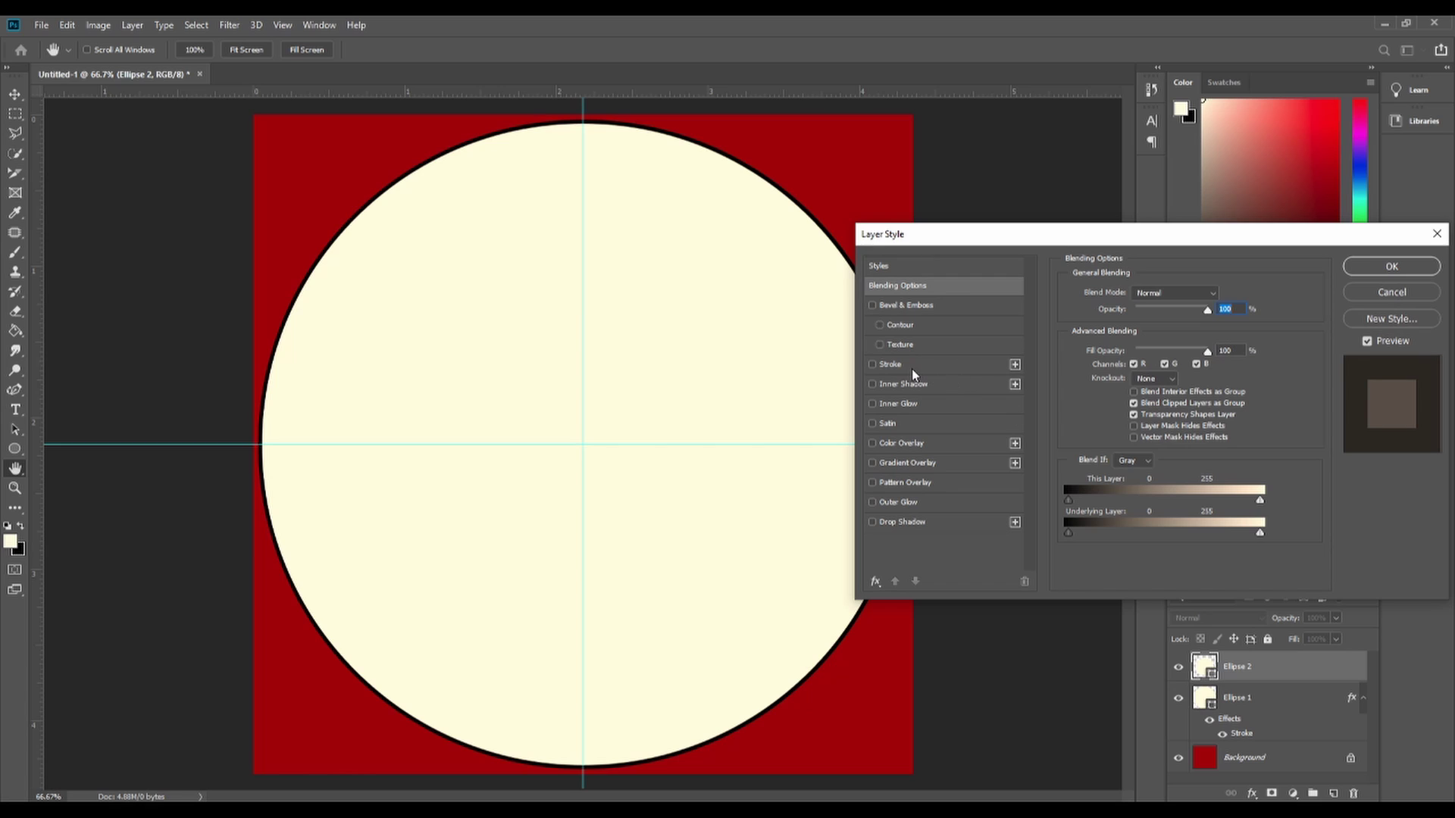
{"action": "left_click", "coordinate": [912, 370]}
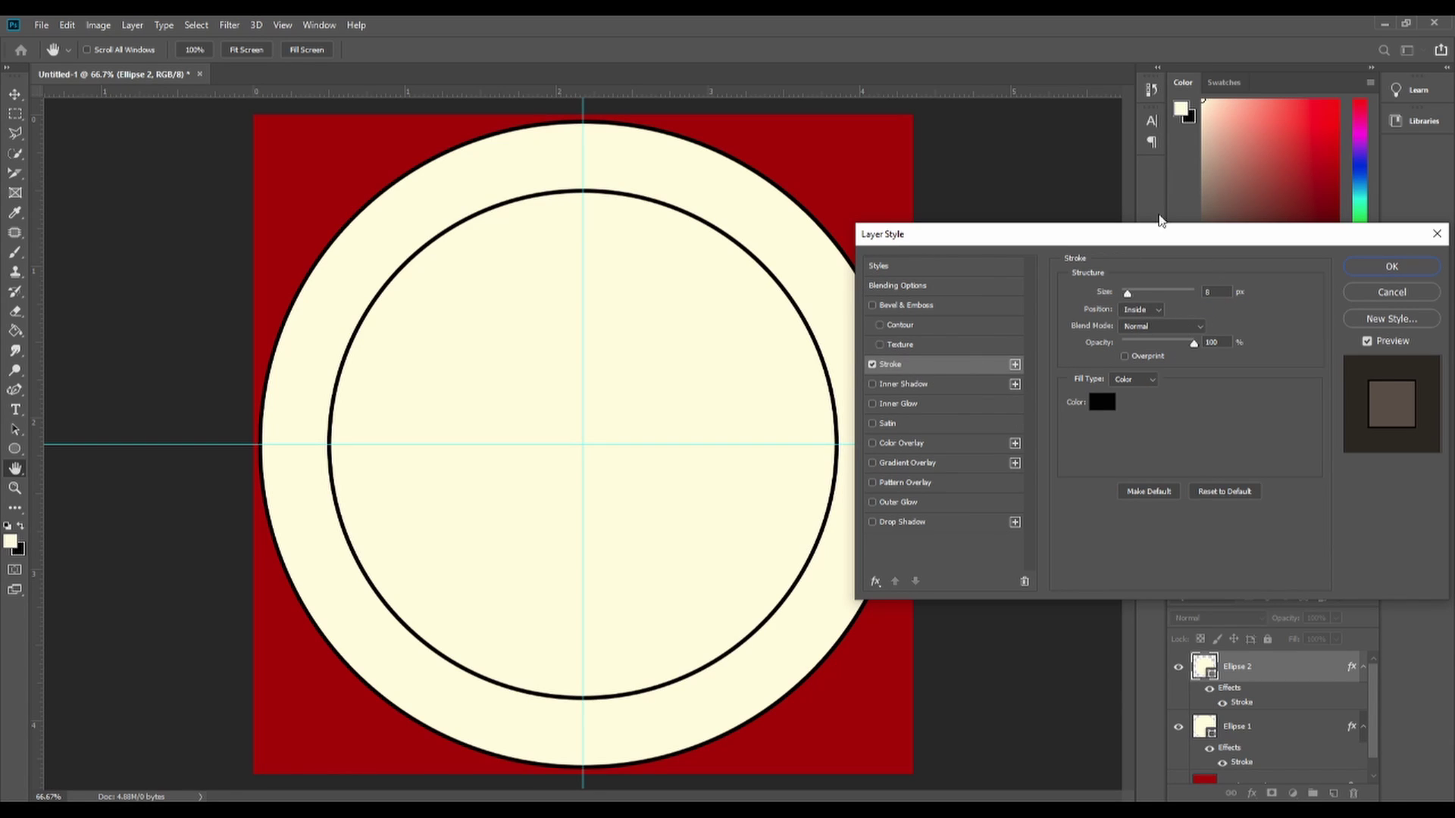
{"action": "left_click", "coordinate": [1392, 267]}
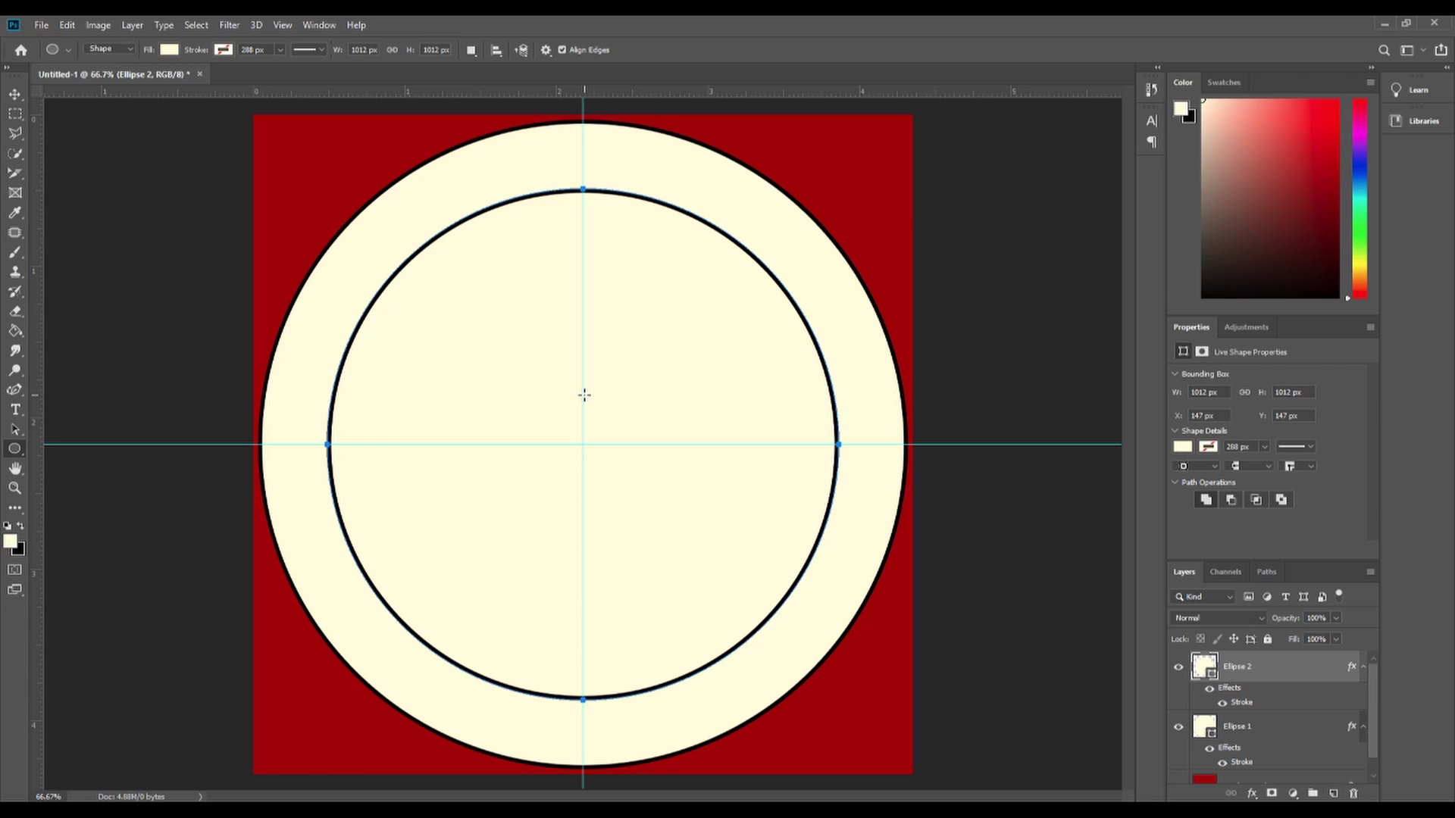
Open the Lion image from the Kit and Badge Images folder and activate the Magic Wand tool.
{"action": "left_click", "coordinate": [42, 25]}
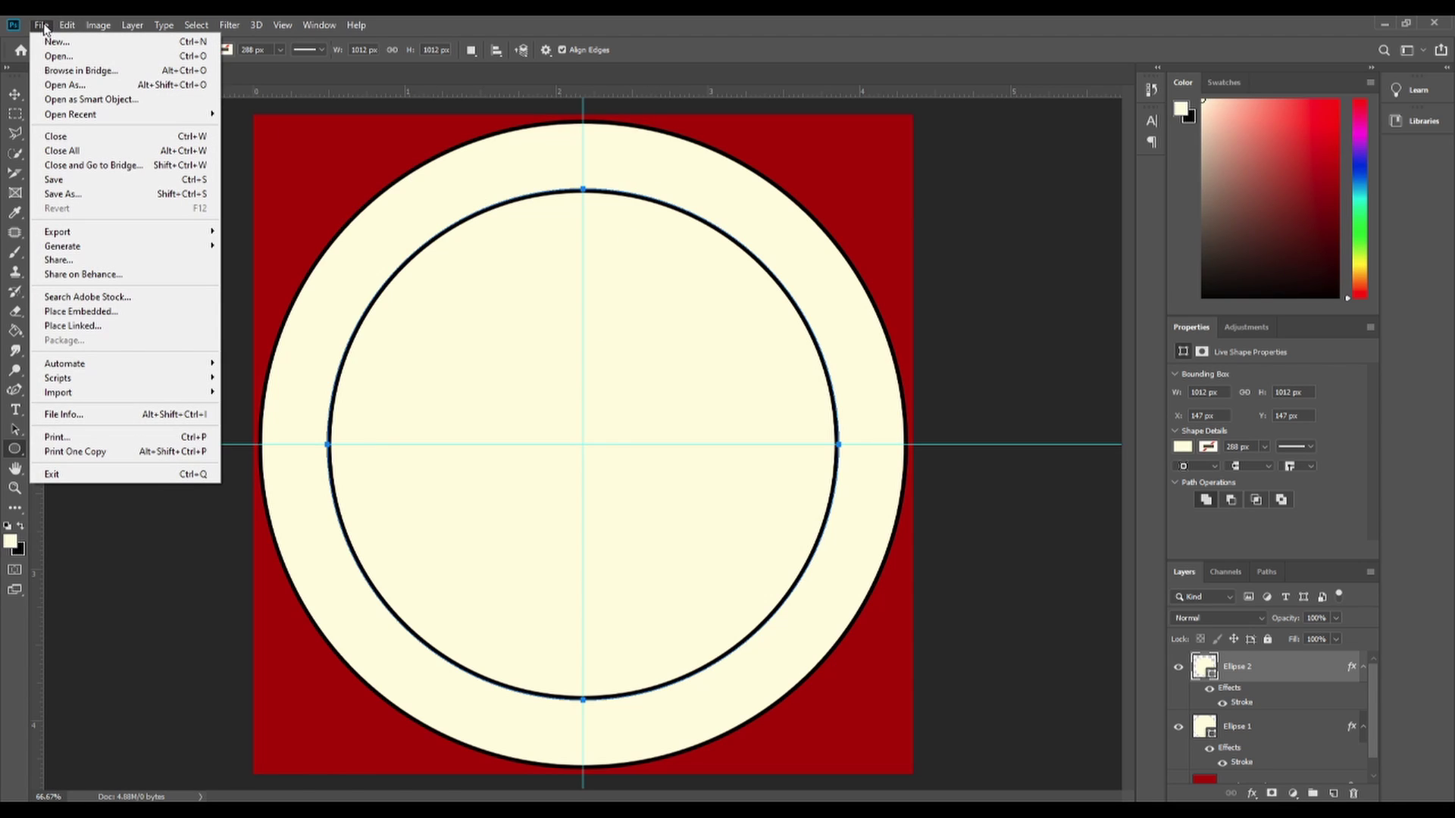
{"action": "left_click", "coordinate": [66, 57]}
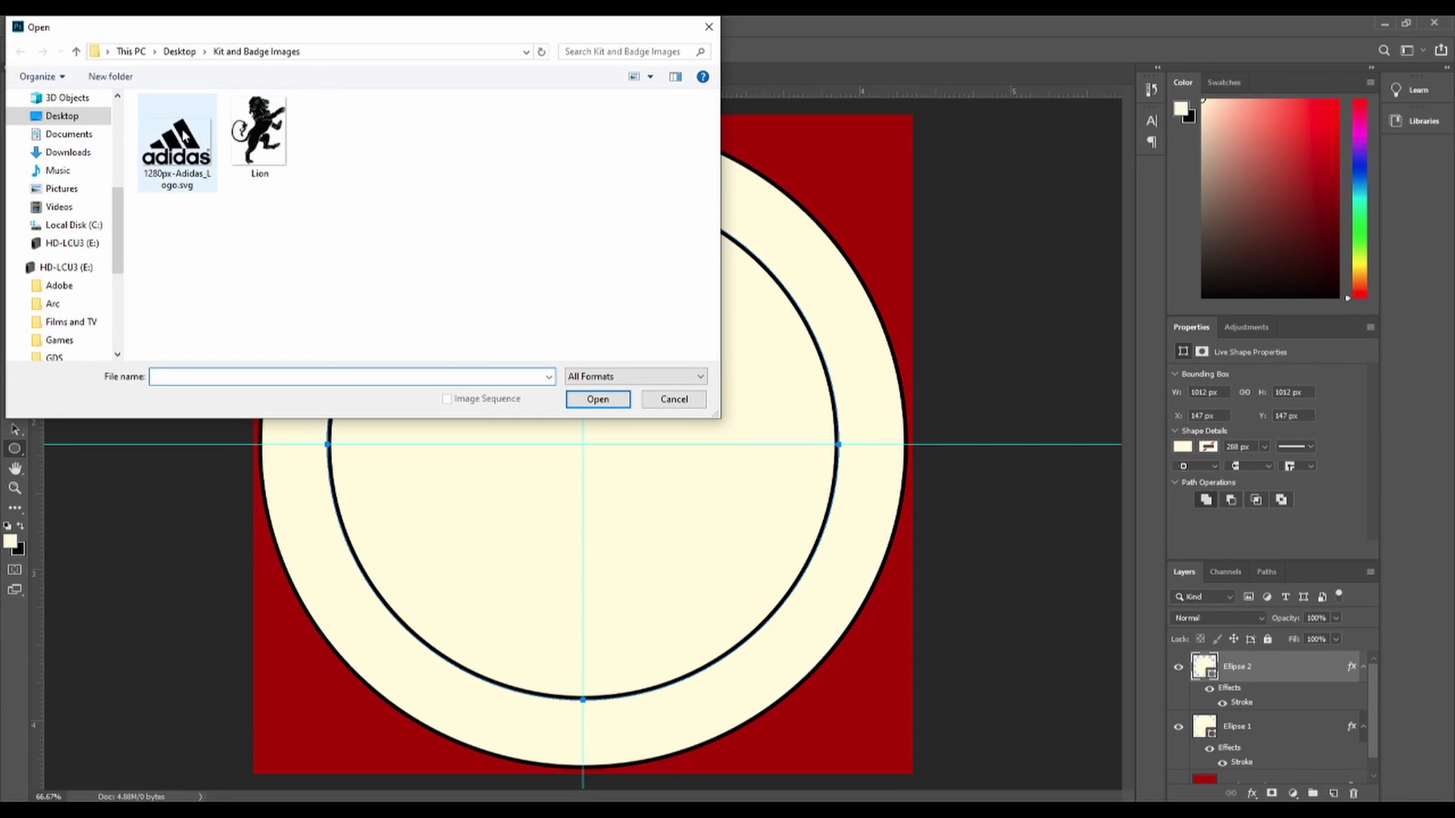
{"action": "left_click", "coordinate": [258, 152]}
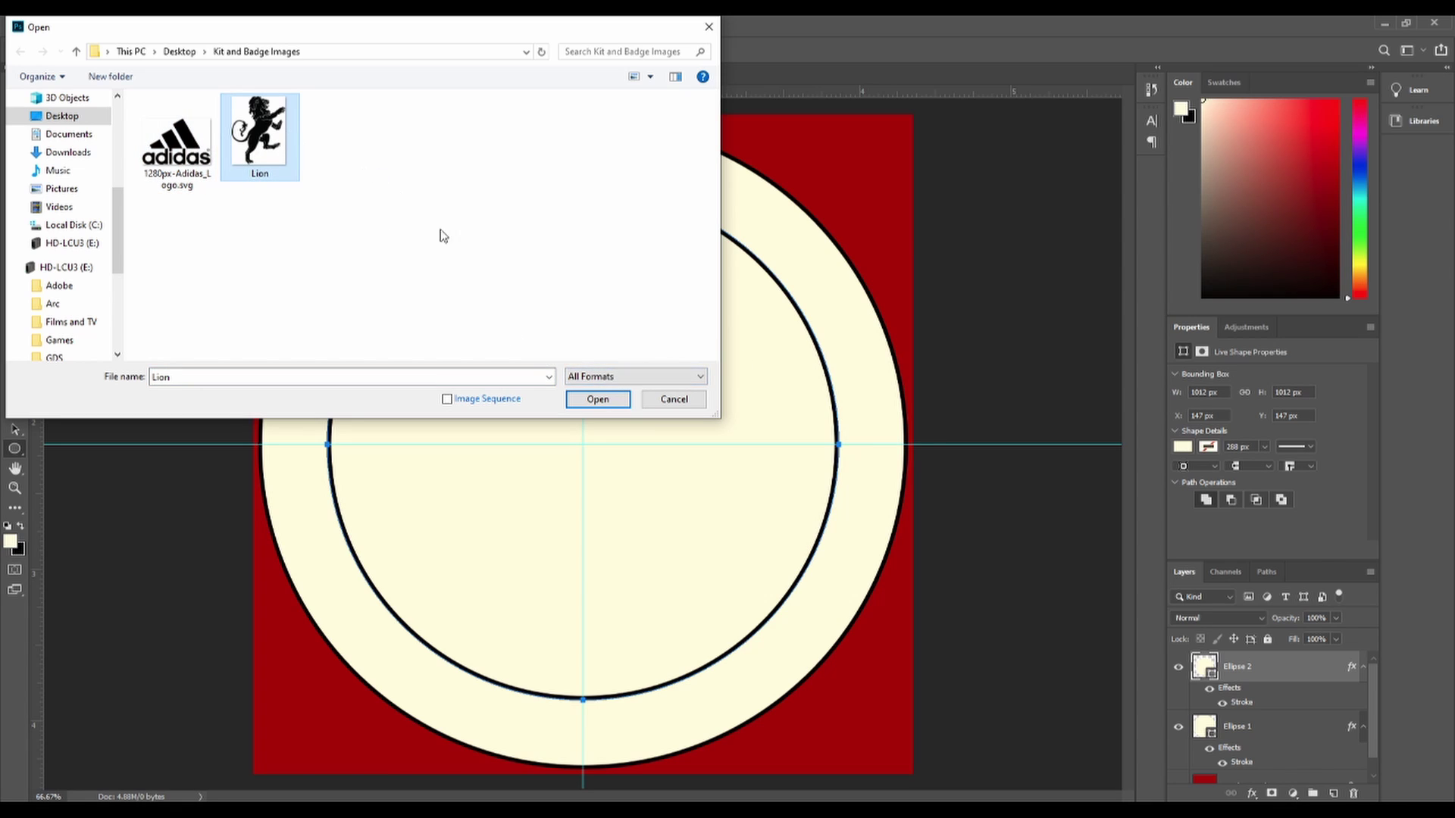
{"action": "left_click", "coordinate": [596, 401]}
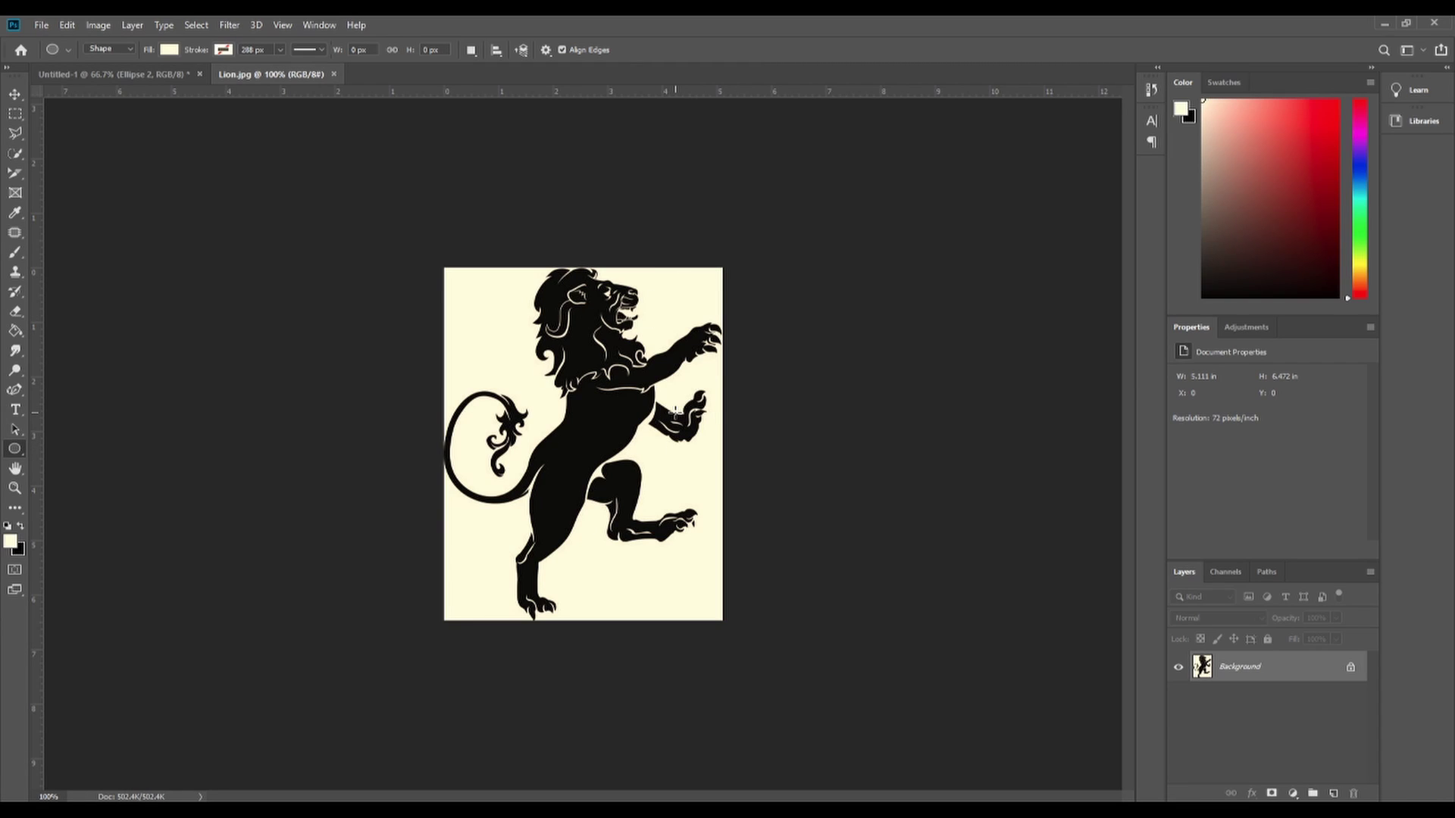
{"action": "left_click", "coordinate": [18, 158]}
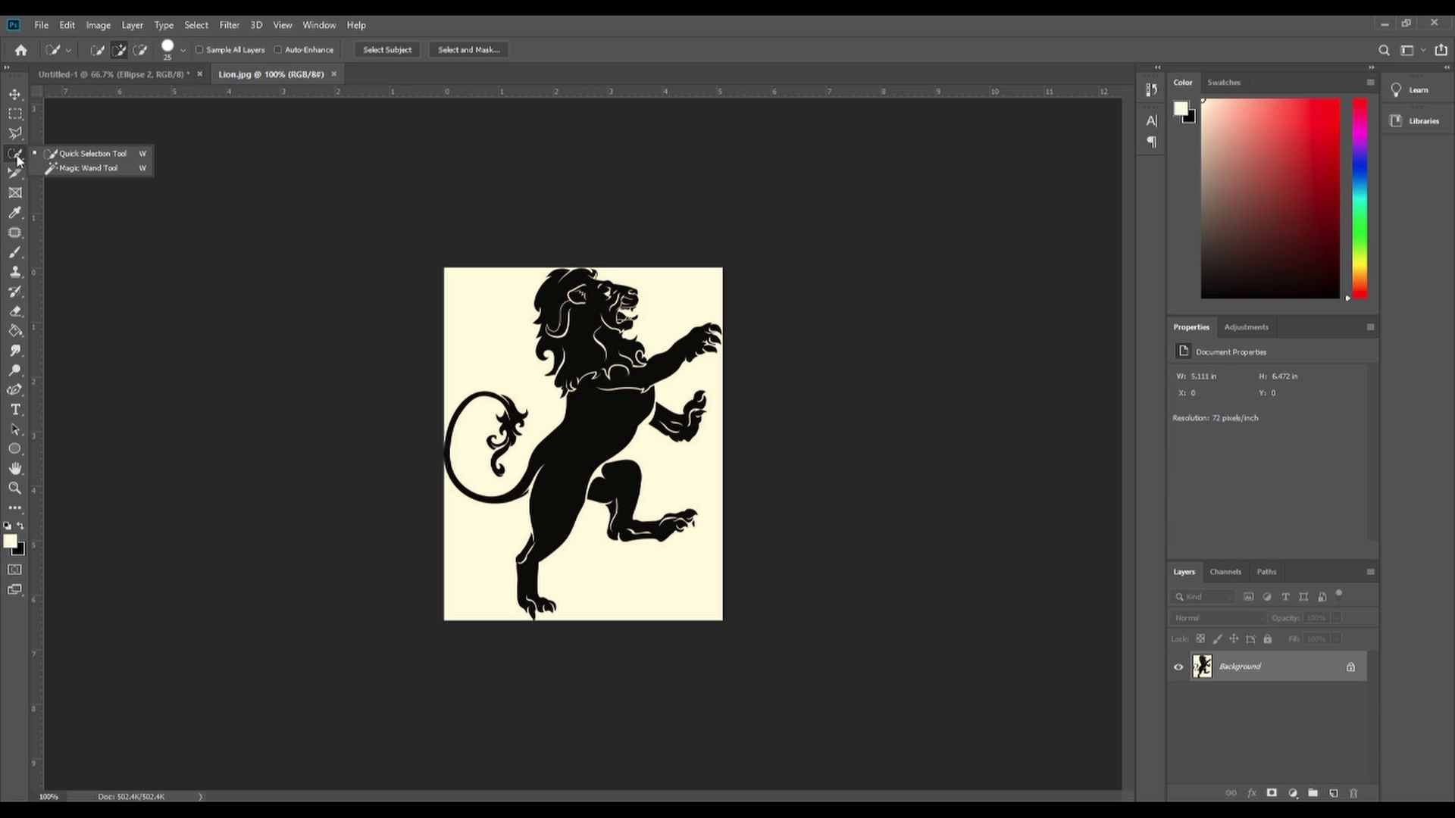
{"action": "left_click", "coordinate": [105, 173]}
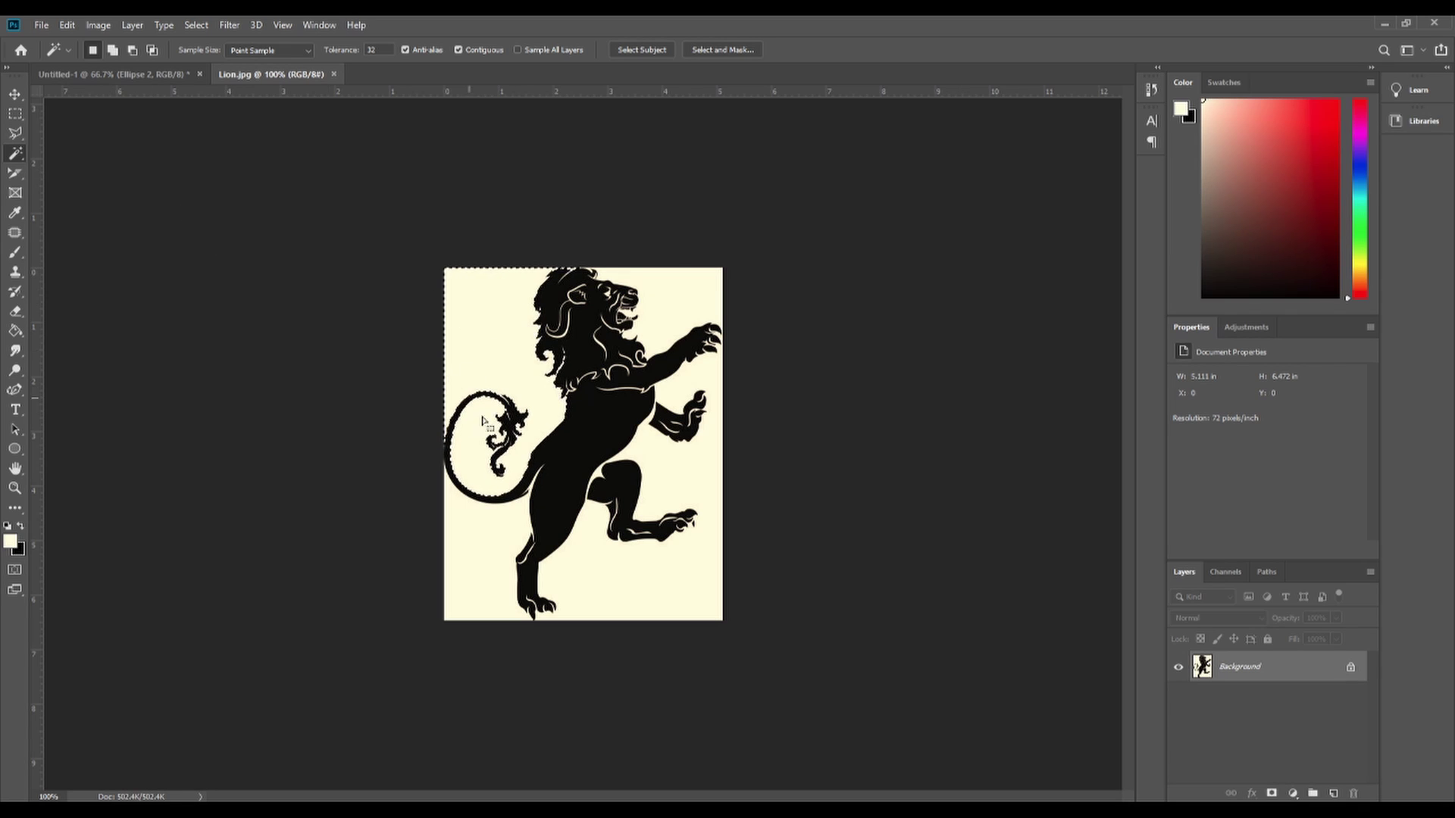
{"action": "key", "text": "shift"}
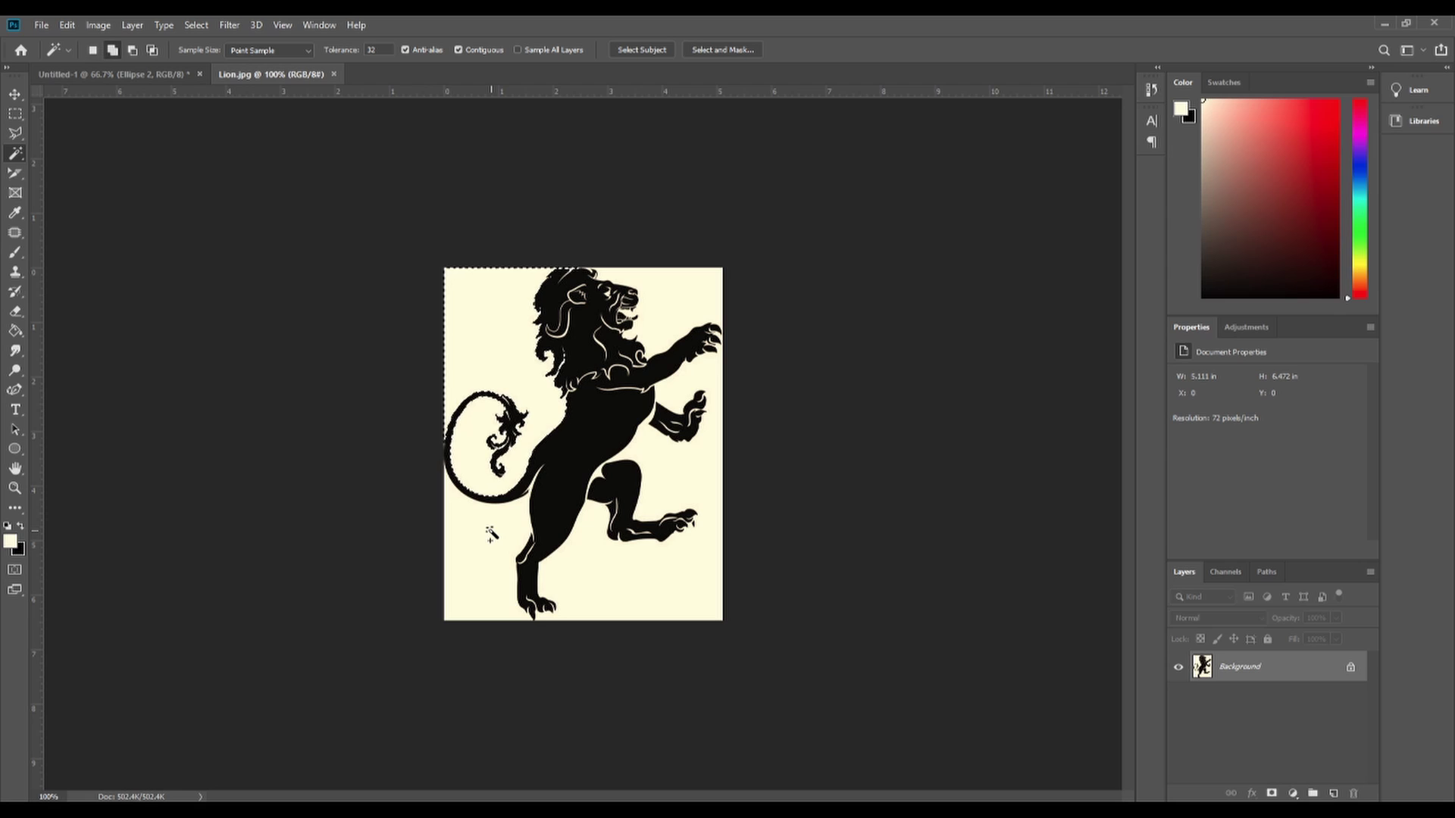
{"action": "left_click", "coordinate": [485, 530], "text": "shift"}
{"action": "left_click", "coordinate": [649, 578], "text": "shift"}
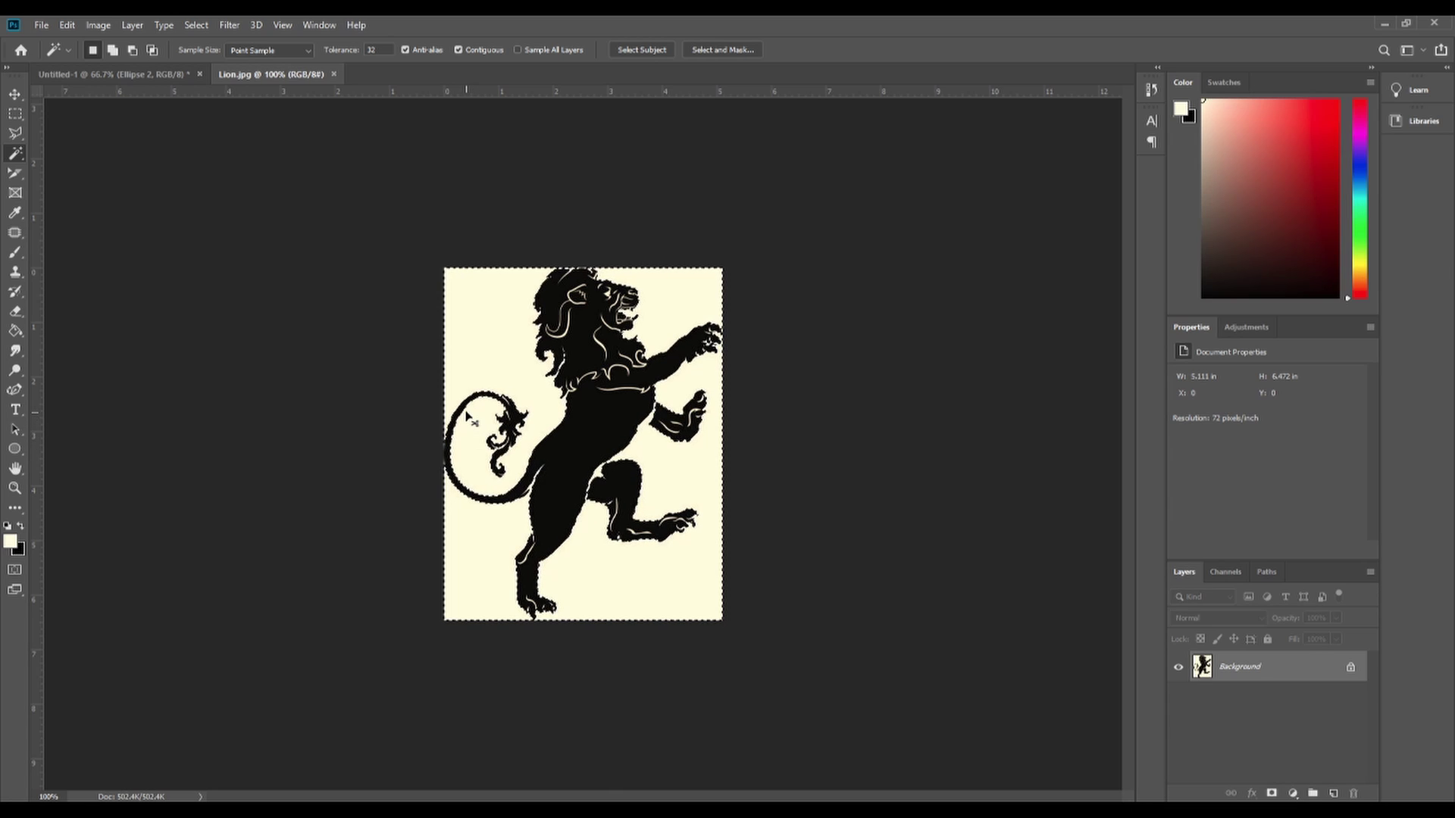
{"action": "key", "text": "ctrl+d"}
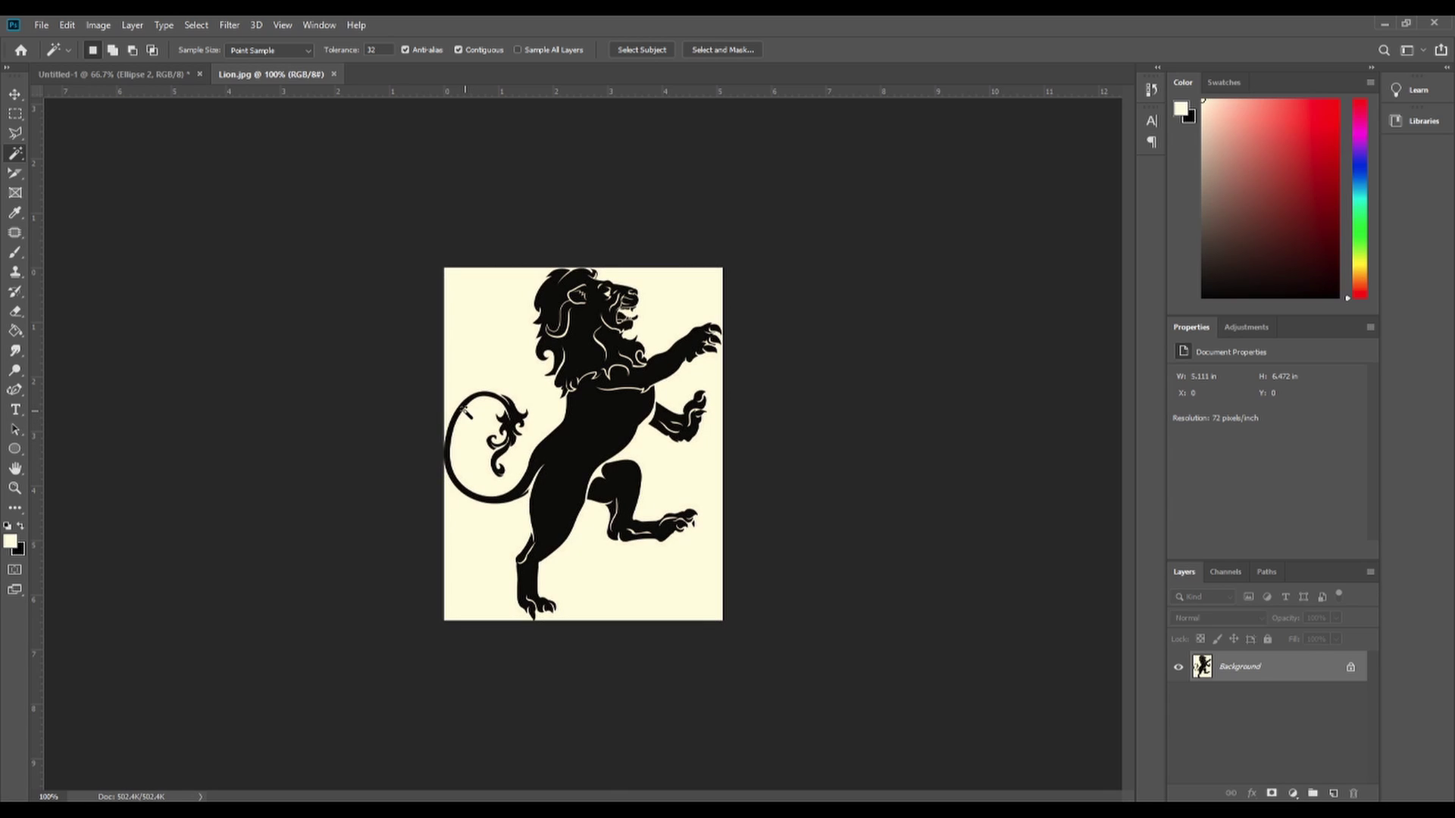
Select the lion's black body with the Magic Wand and add its detached lower foreleg and raised hind leg to the selection.
{"action": "left_click", "coordinate": [597, 420]}
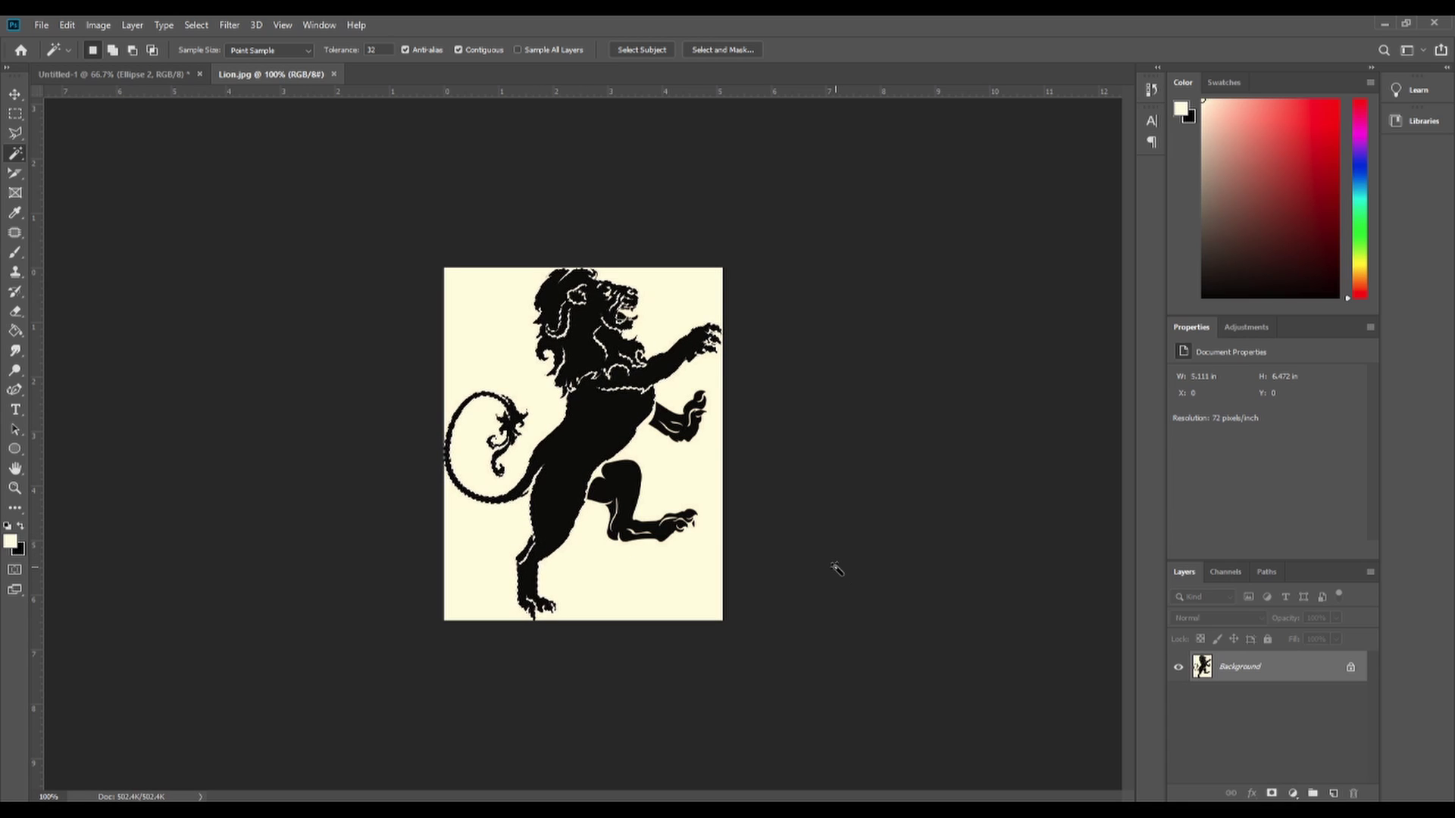
{"action": "key", "text": "ctrl+plus"}
{"action": "key", "text": "ctrl+plus"}
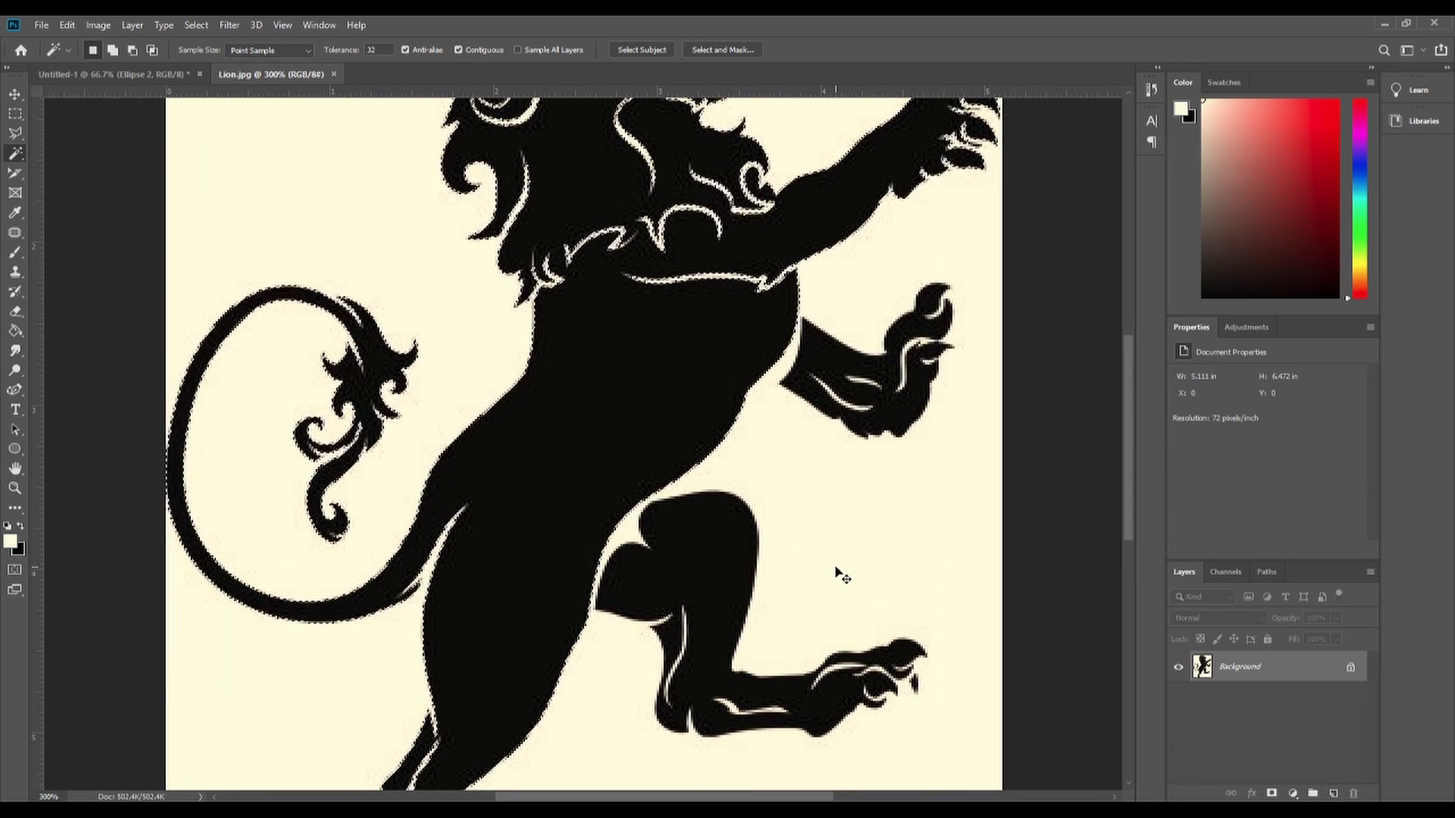
{"action": "scroll", "coordinate": [836, 568], "scroll_direction": "up", "scroll_amount": 1}
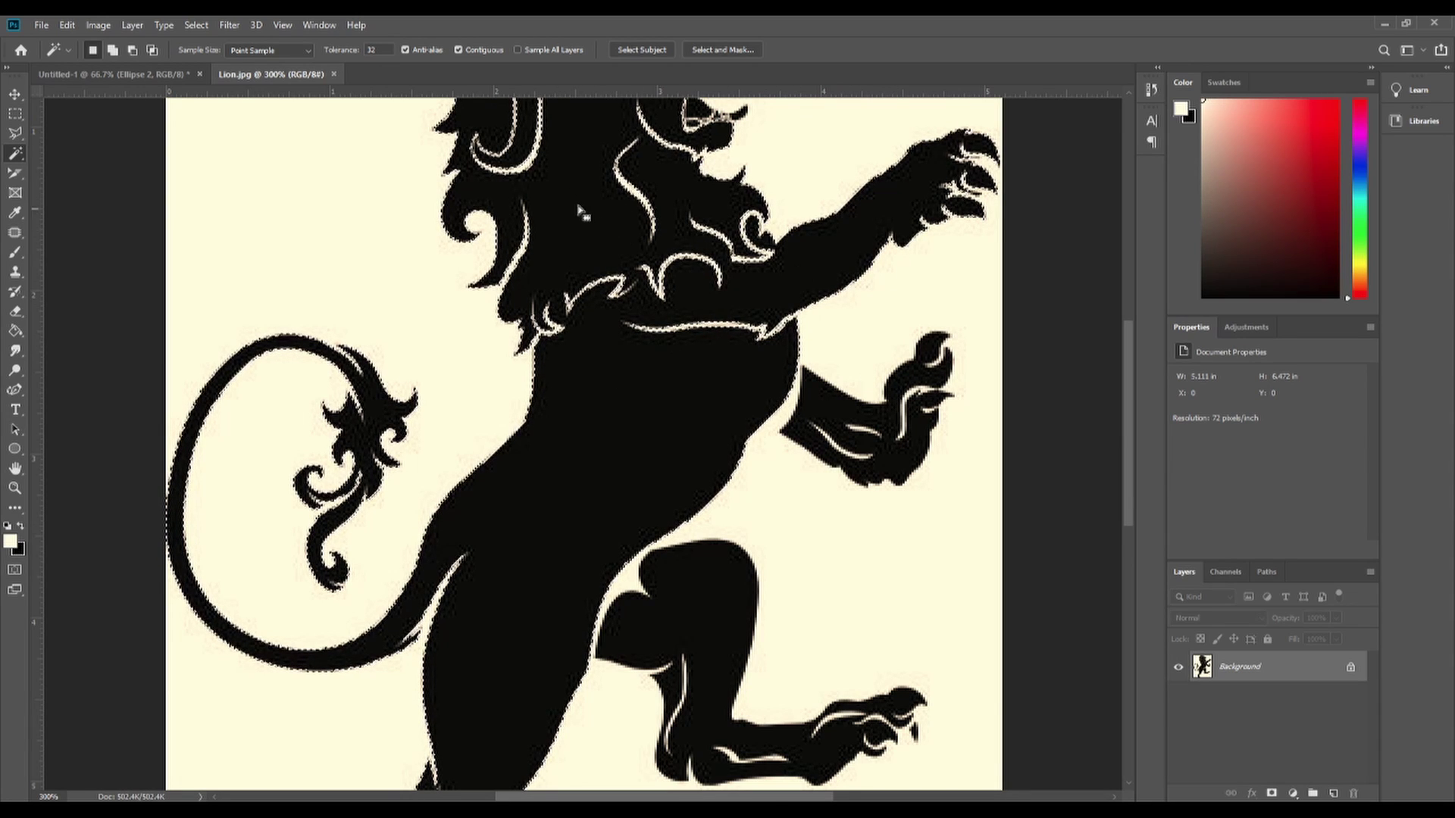
{"action": "scroll", "coordinate": [595, 263], "scroll_direction": "up", "scroll_amount": 3}
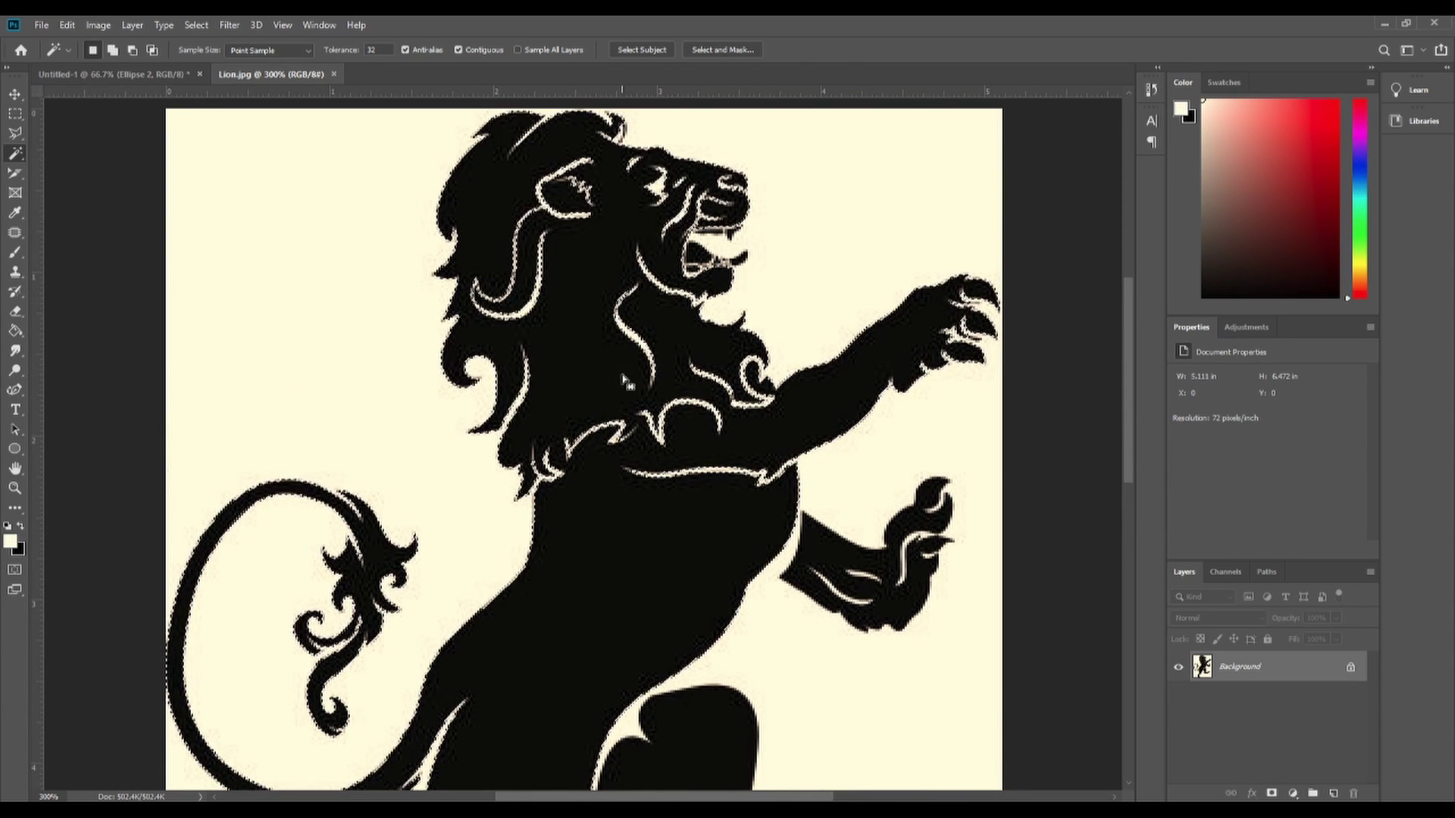
{"action": "scroll", "coordinate": [620, 468], "scroll_direction": "down", "scroll_amount": 2}
{"action": "scroll", "coordinate": [619, 468], "scroll_direction": "down", "scroll_amount": 7}
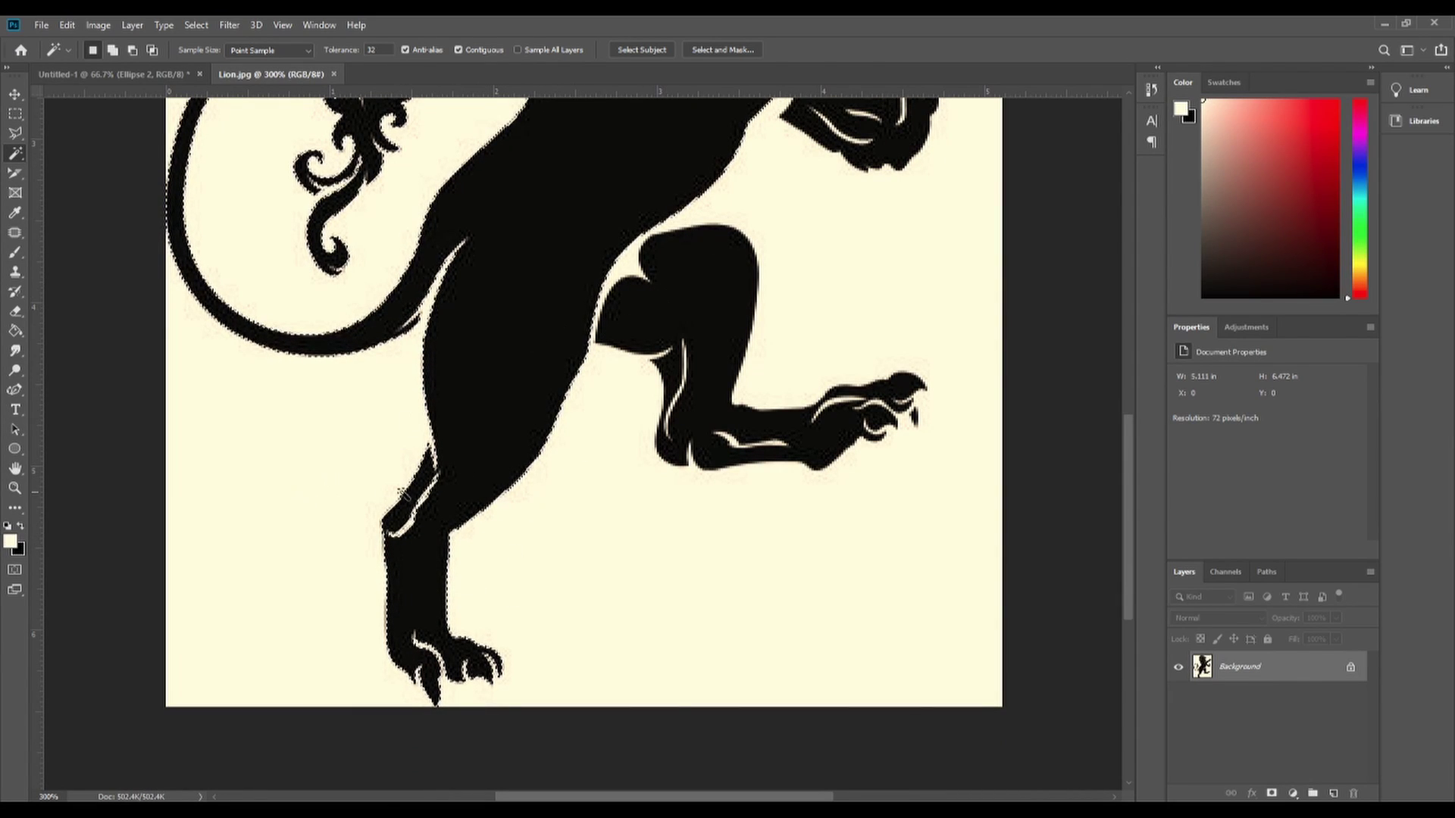
{"action": "scroll", "coordinate": [819, 220], "scroll_direction": "up", "scroll_amount": 4}
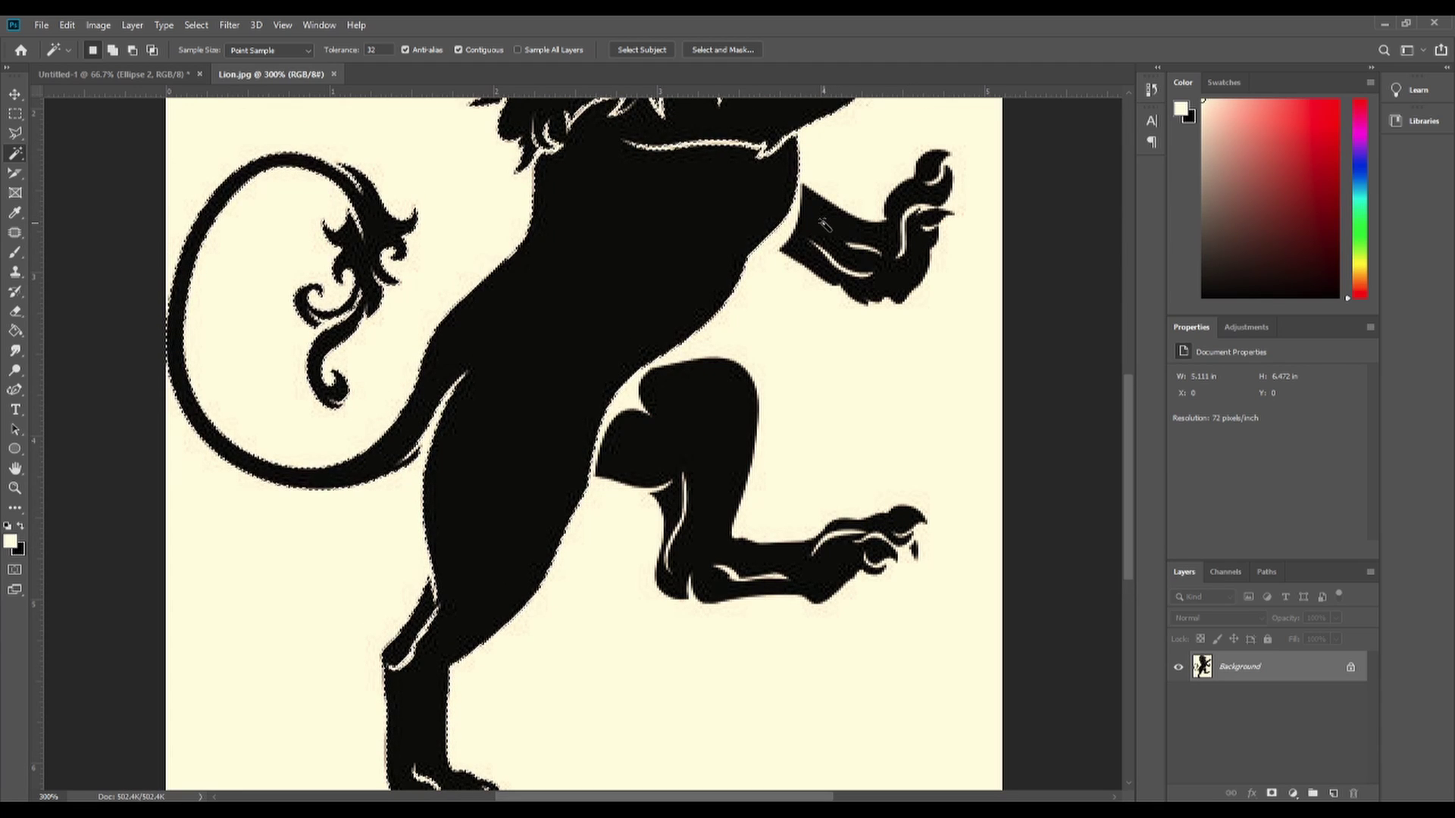
{"action": "key", "text": "shift"}
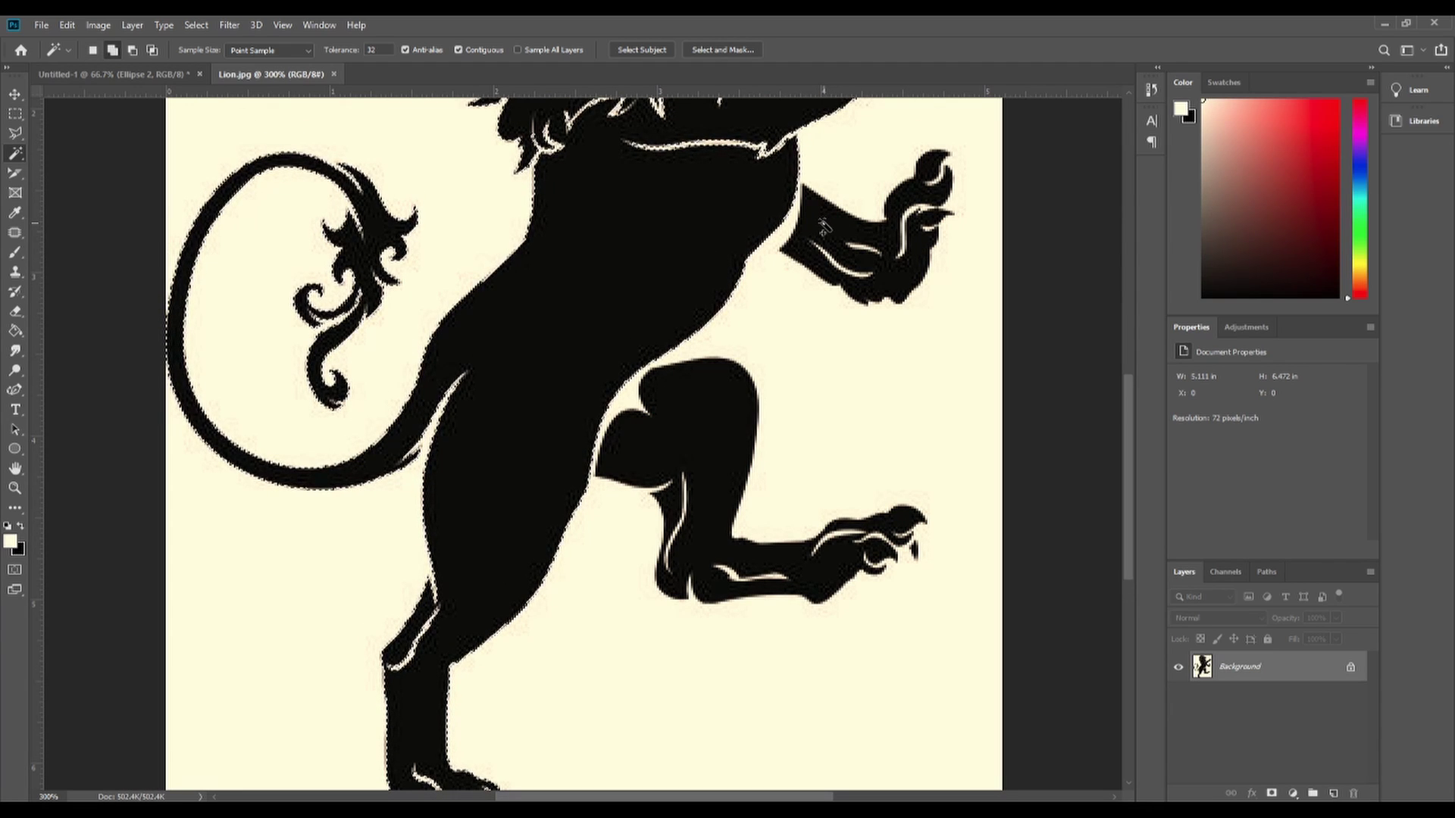
{"action": "key", "text": "shift"}
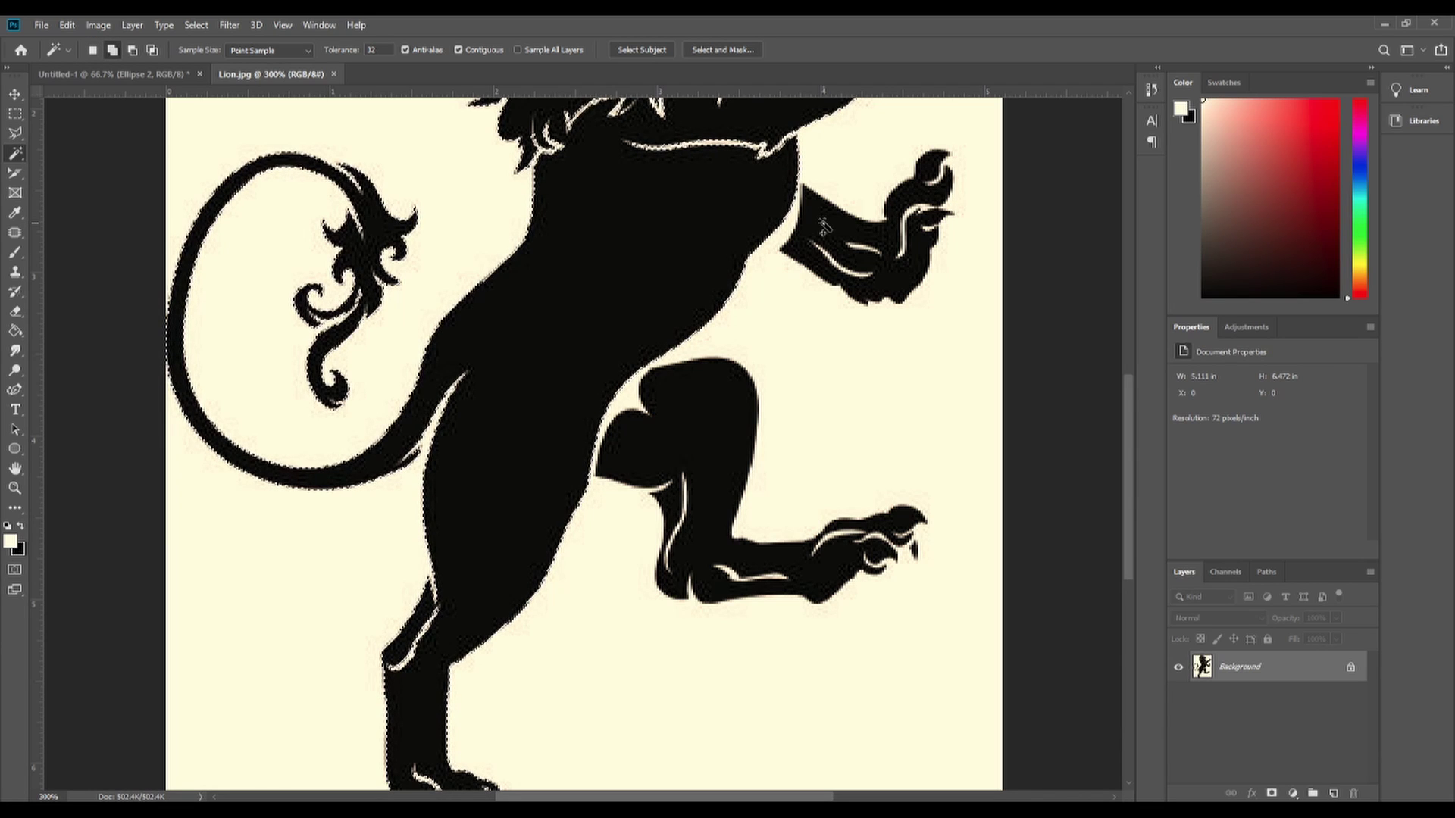
{"action": "left_click", "coordinate": [823, 221], "text": "shift"}
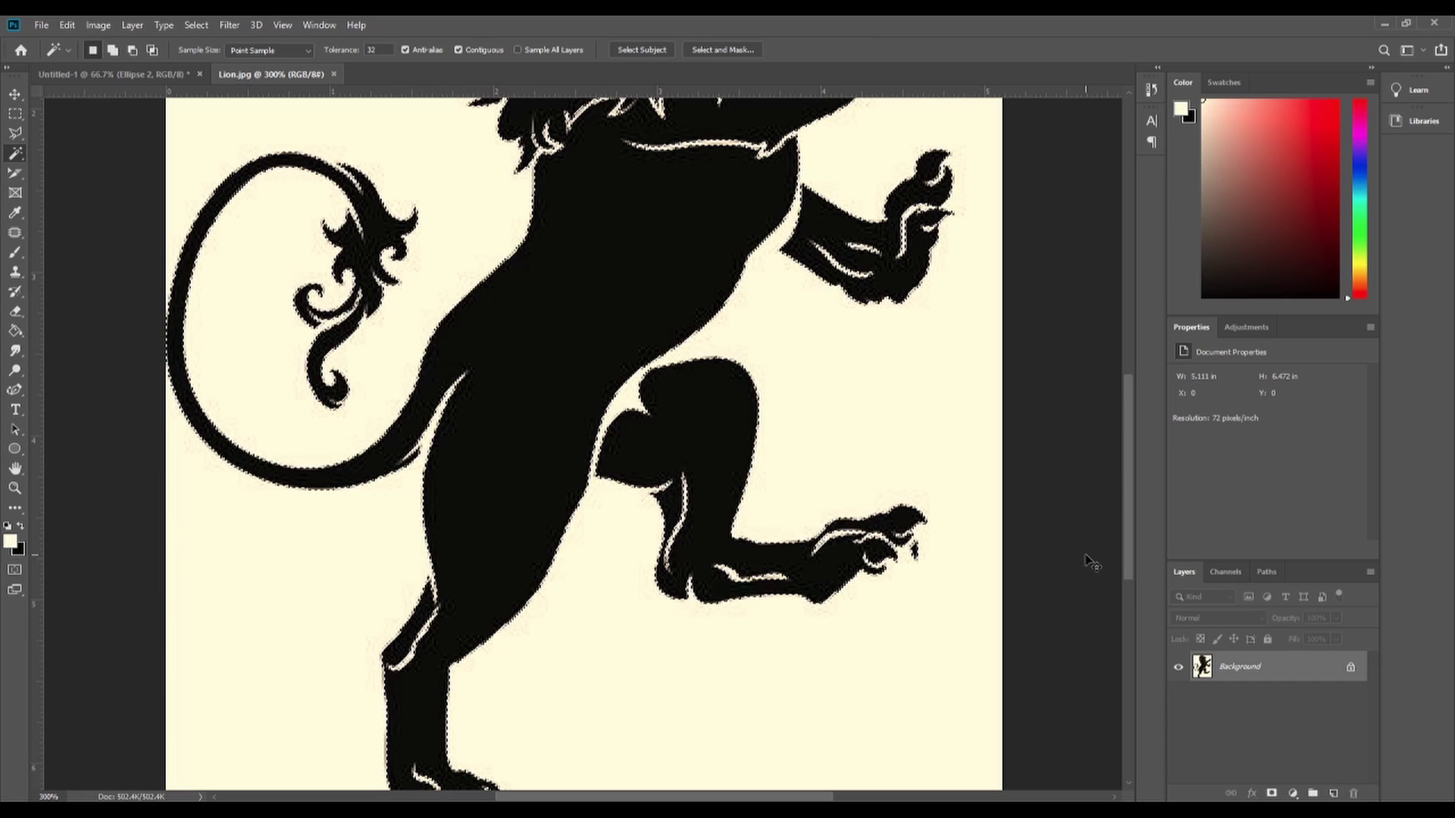
Refine the lion selection in Select and Mask with Smooth 0 and Feather 0 px, and output it as a layer mask.
{"action": "key", "text": "ctrl+0"}
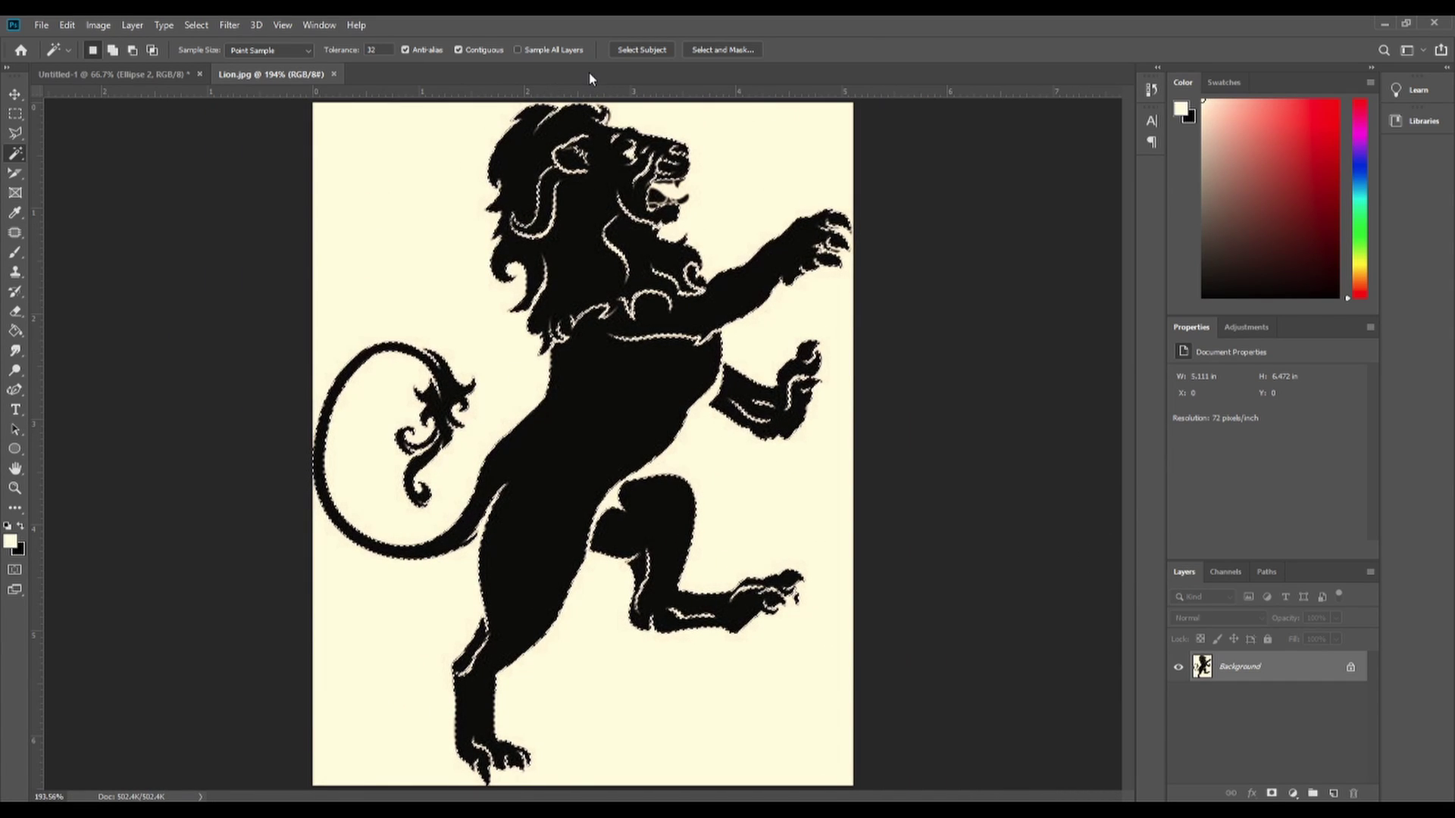
{"action": "left_click", "coordinate": [711, 49]}
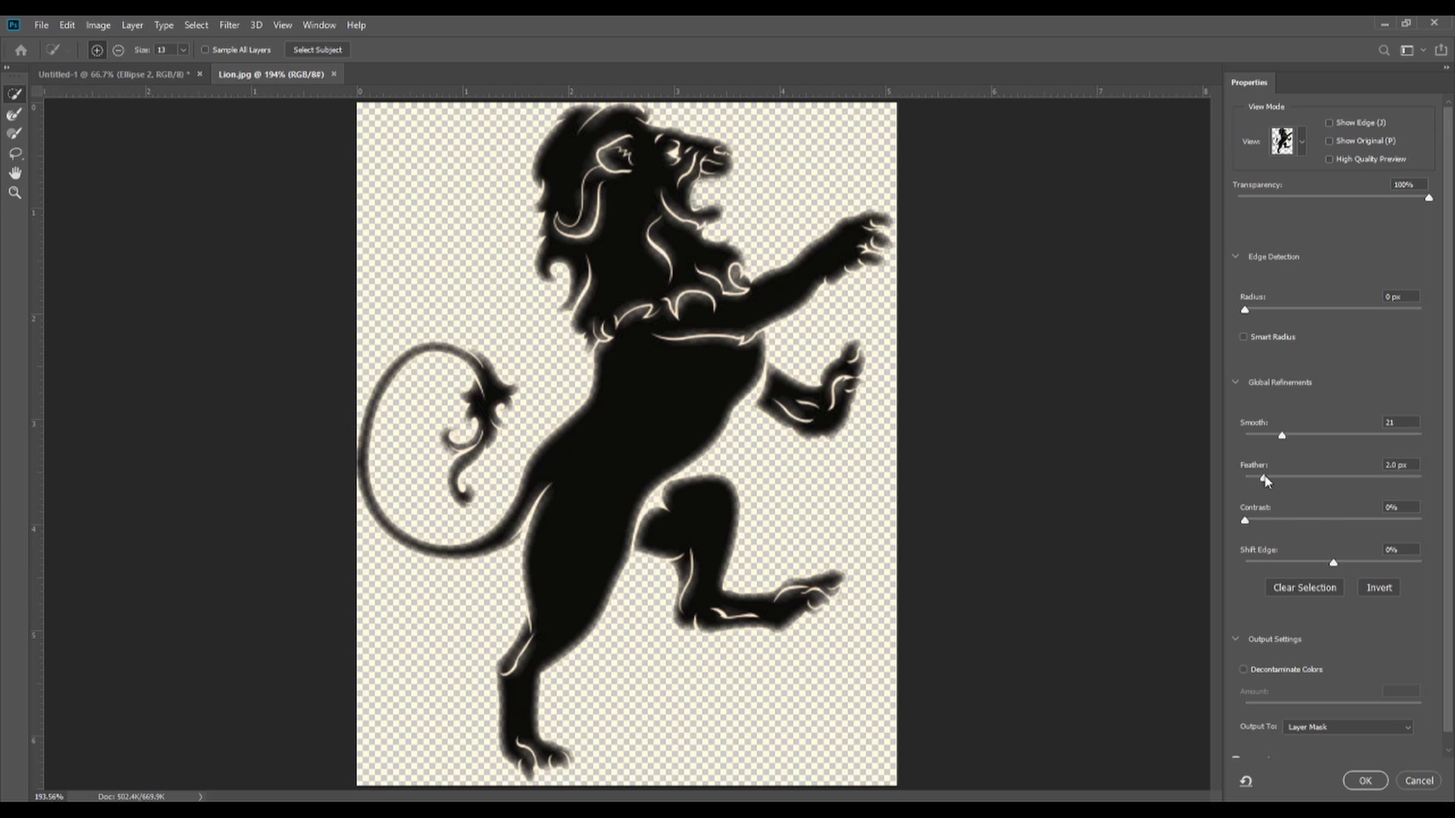
{"action": "left_click_drag", "start_coordinate": [1263, 478], "coordinate": [1209, 475]}
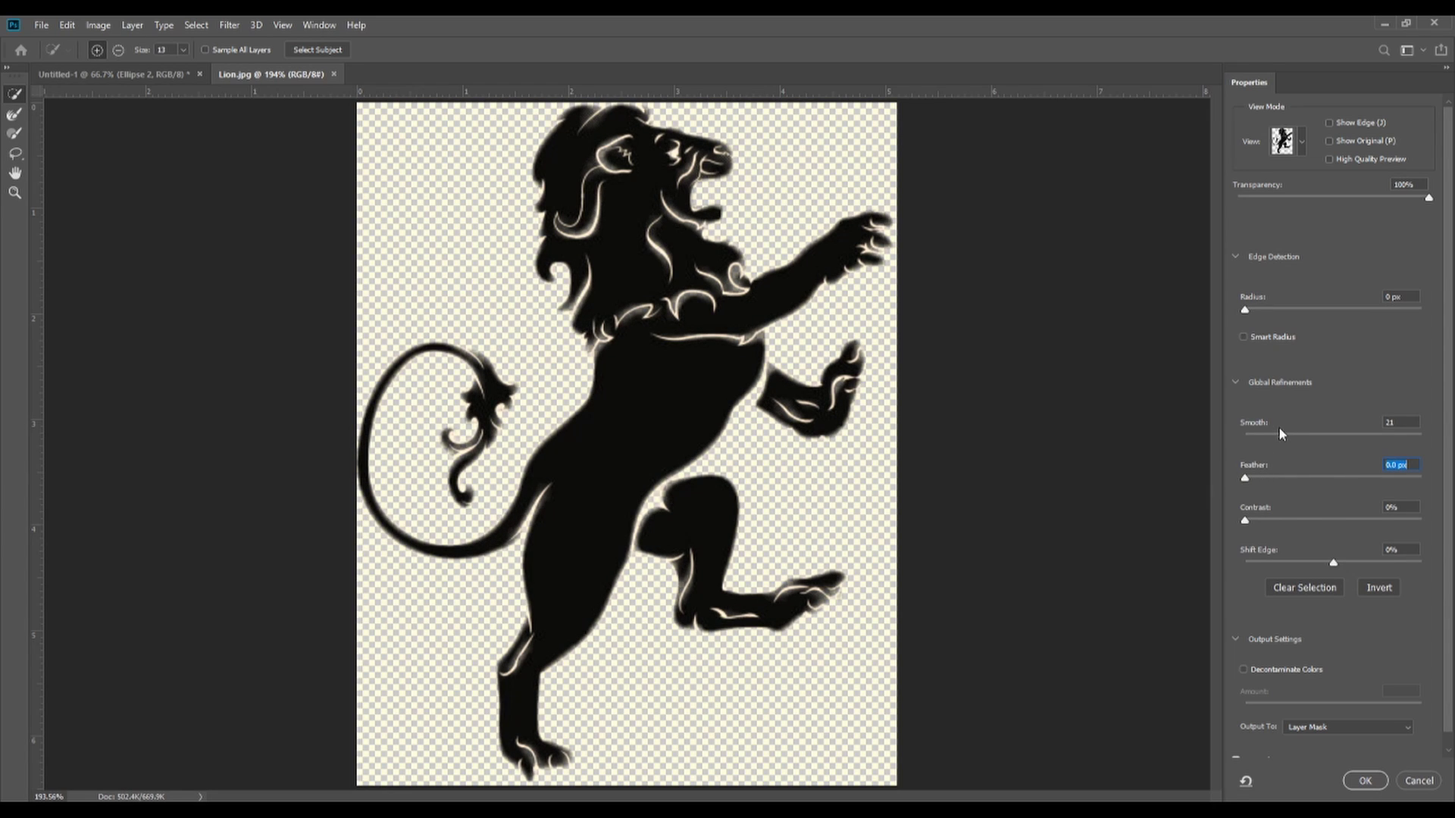
{"action": "left_click_drag", "start_coordinate": [1283, 437], "coordinate": [1173, 450]}
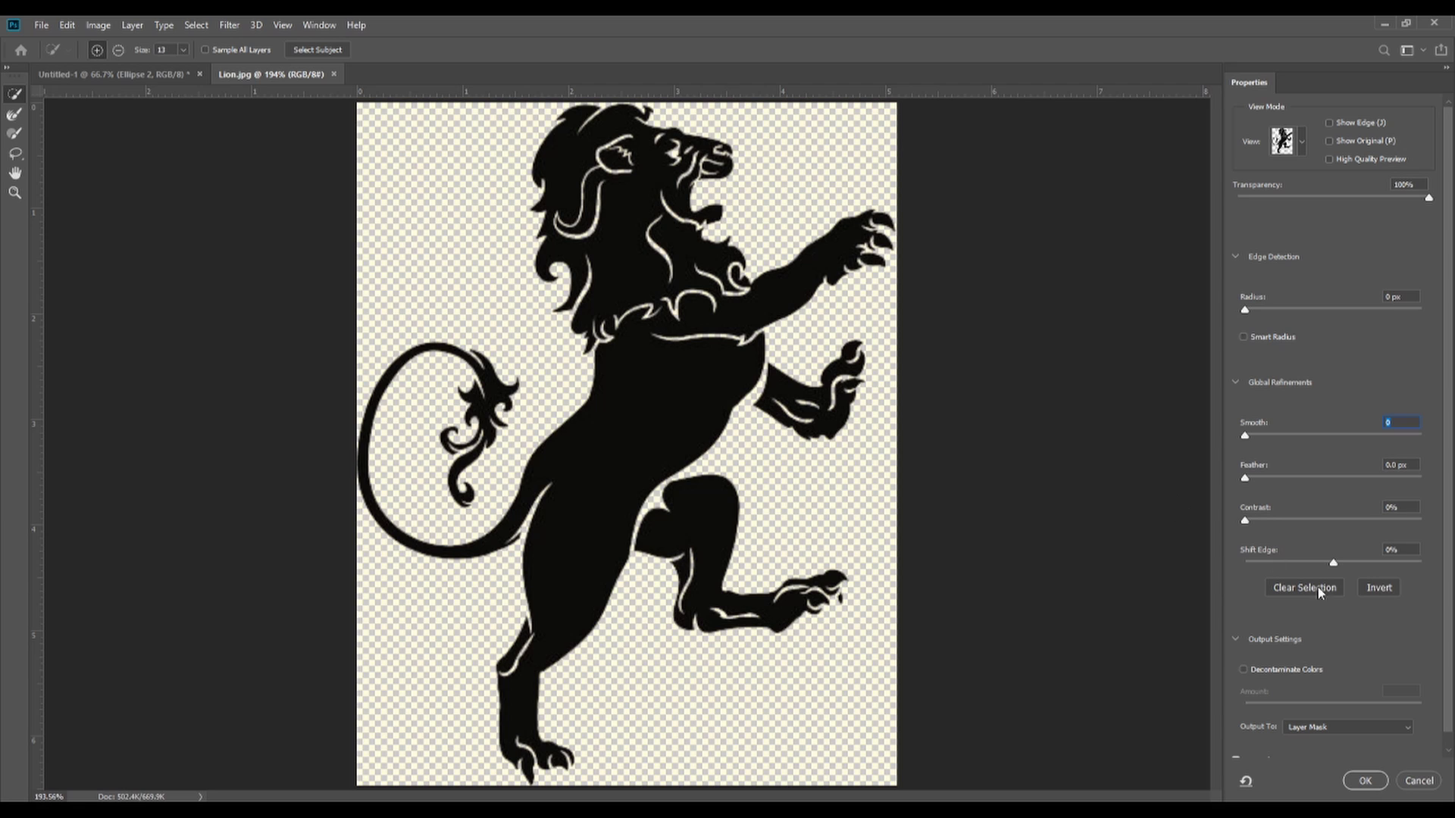
{"action": "left_click", "coordinate": [1364, 781]}
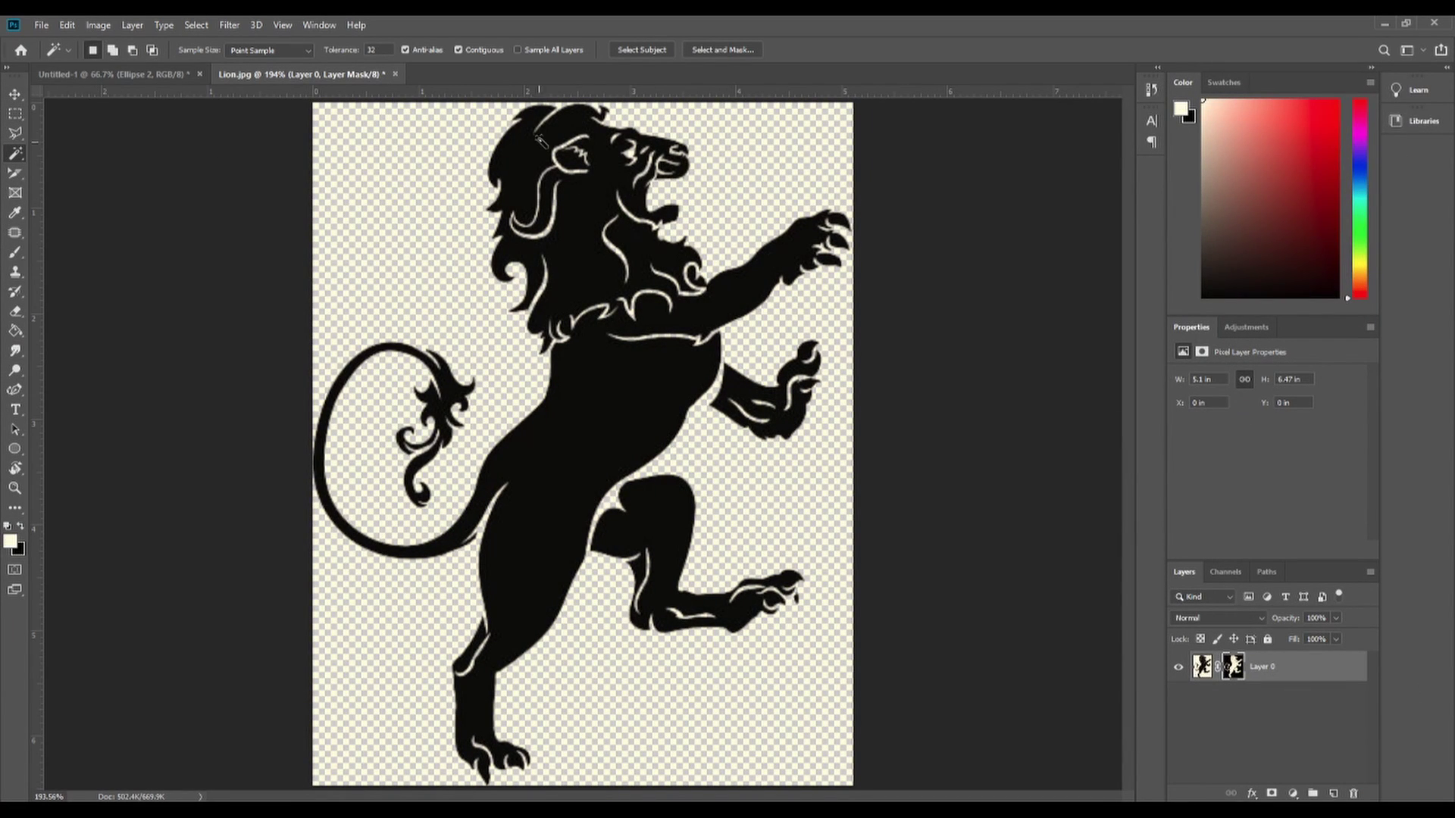
Copy the masked lion into the Untitled-1 badge document with the Move tool.
{"action": "left_click", "coordinate": [16, 96]}
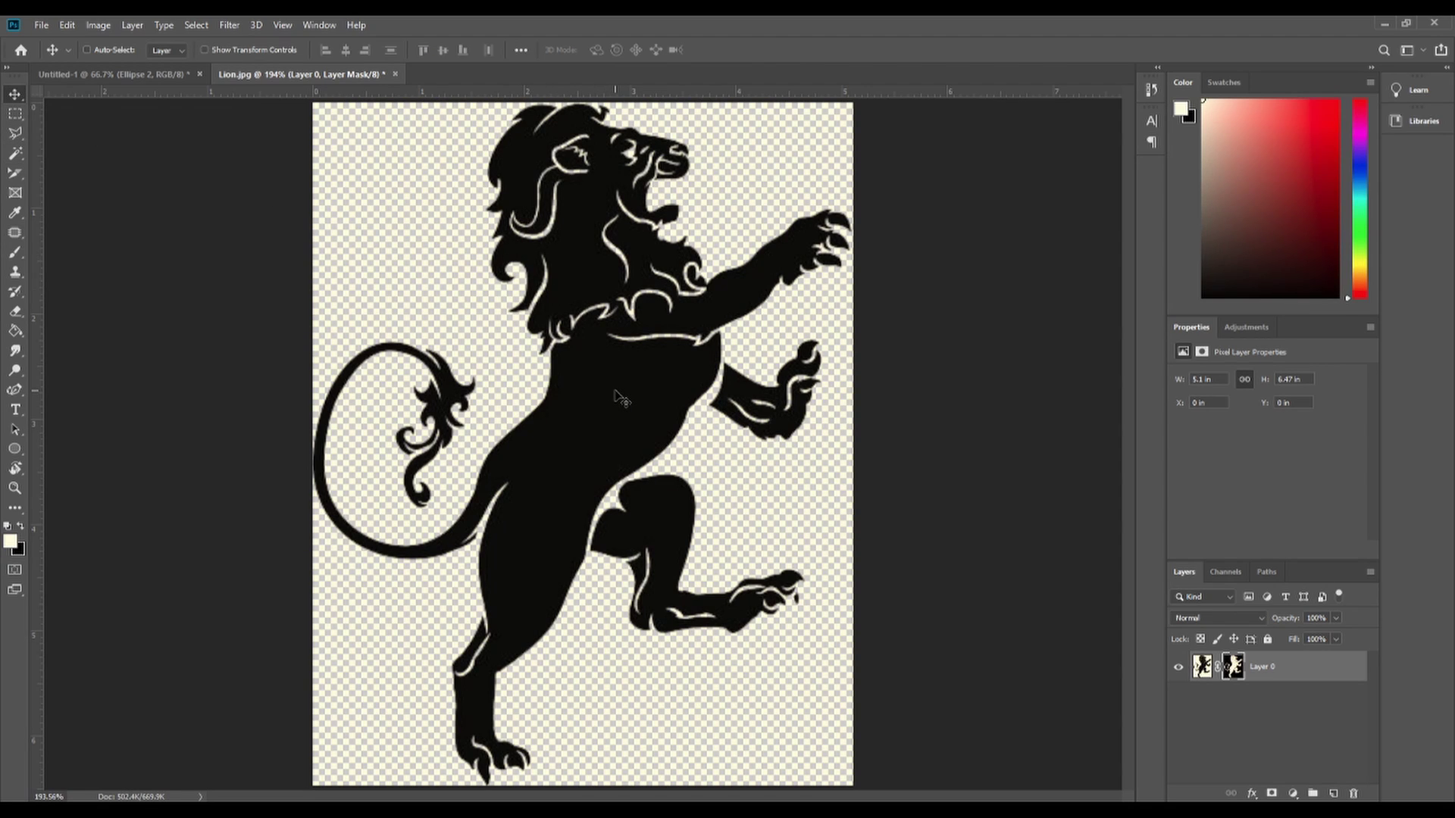
{"action": "left_click_drag", "start_coordinate": [621, 400], "coordinate": [611, 441]}
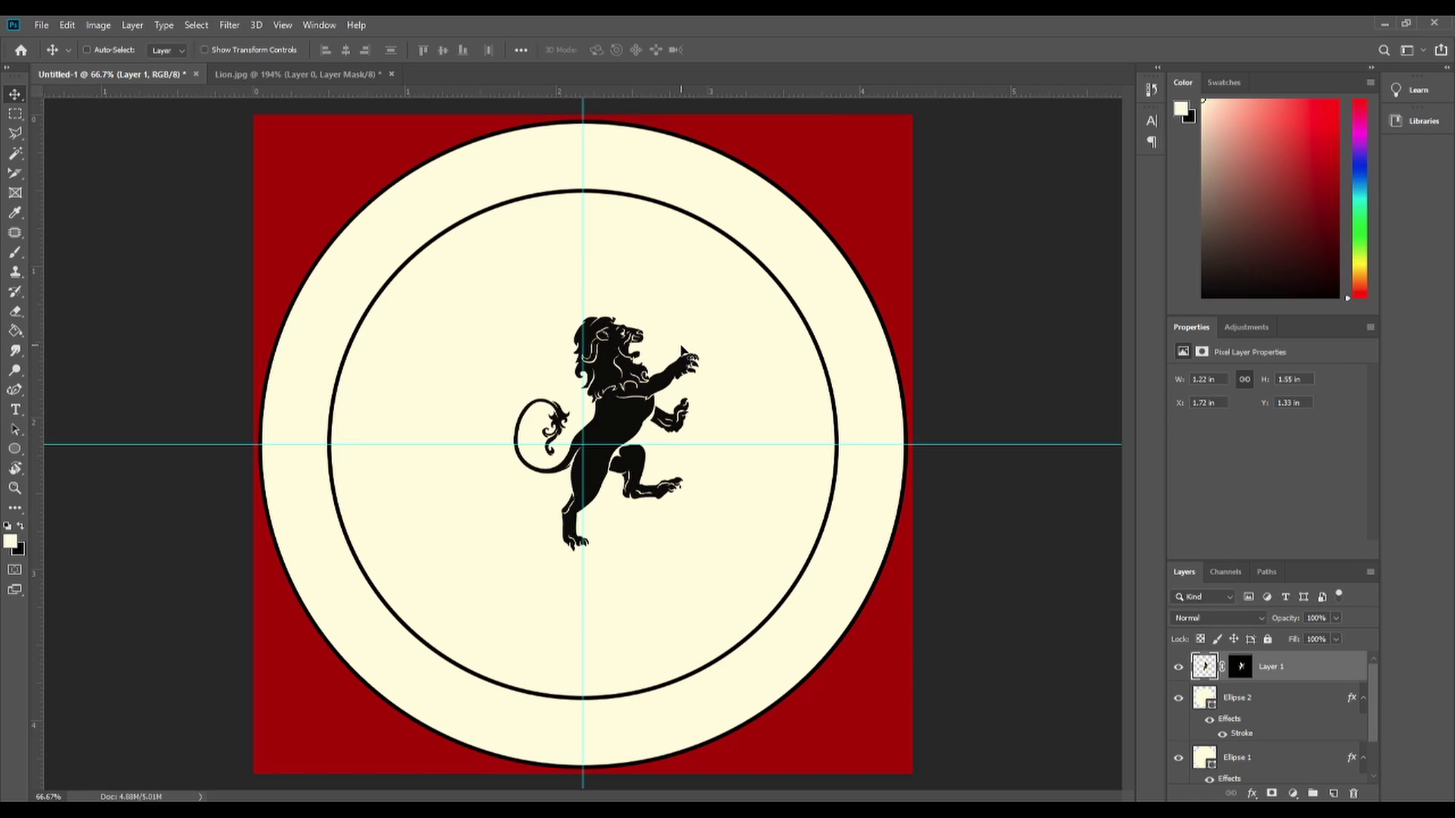
Scale the lion proportionally to 237.58% with Free Transform and center it on the guide intersection at X and Y 653 px.
{"action": "key", "text": "ctrl"}
{"action": "key", "text": "ctrl+t"}
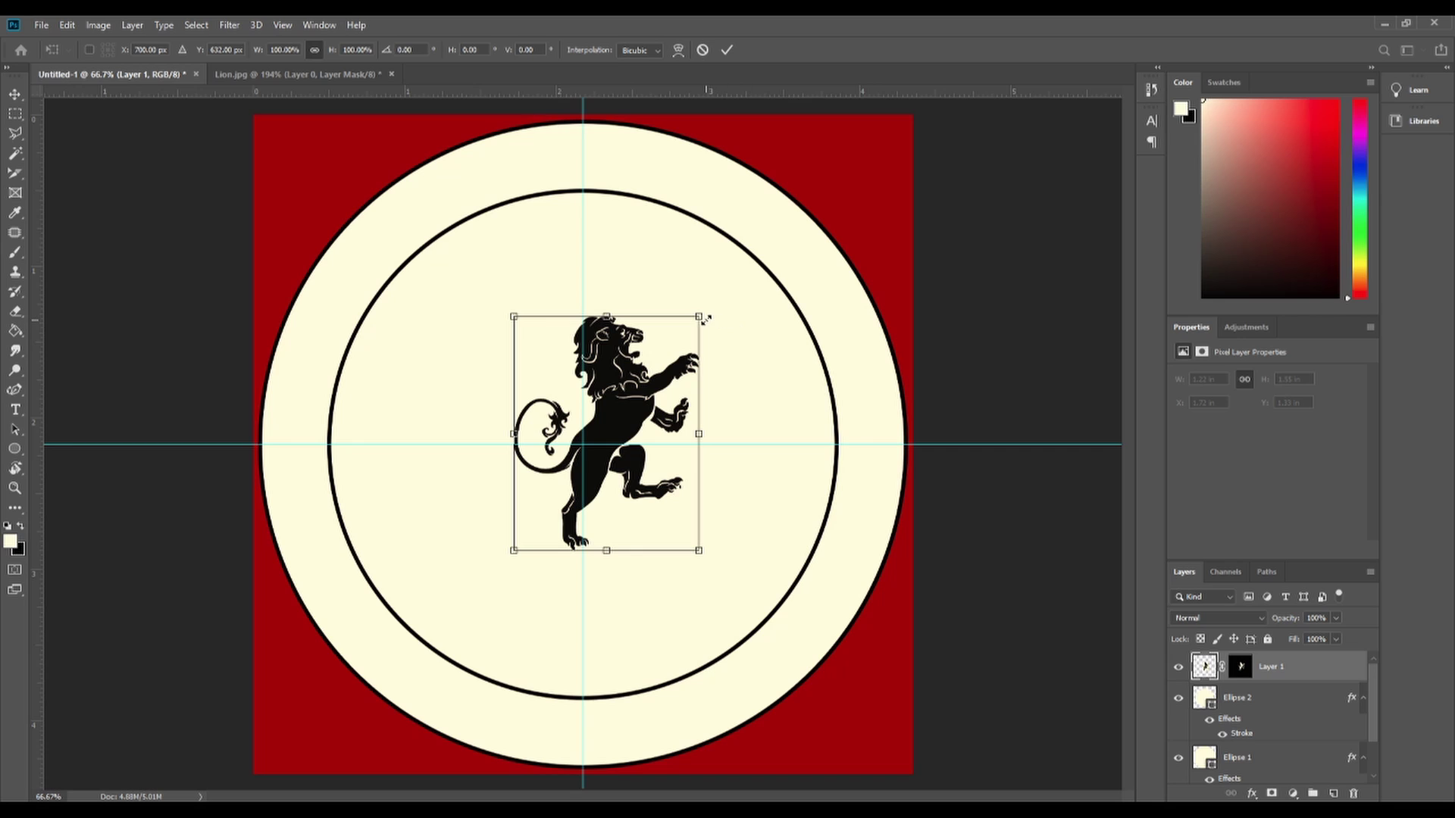
{"action": "left_click_drag", "start_coordinate": [698, 318], "coordinate": [830, 206]}
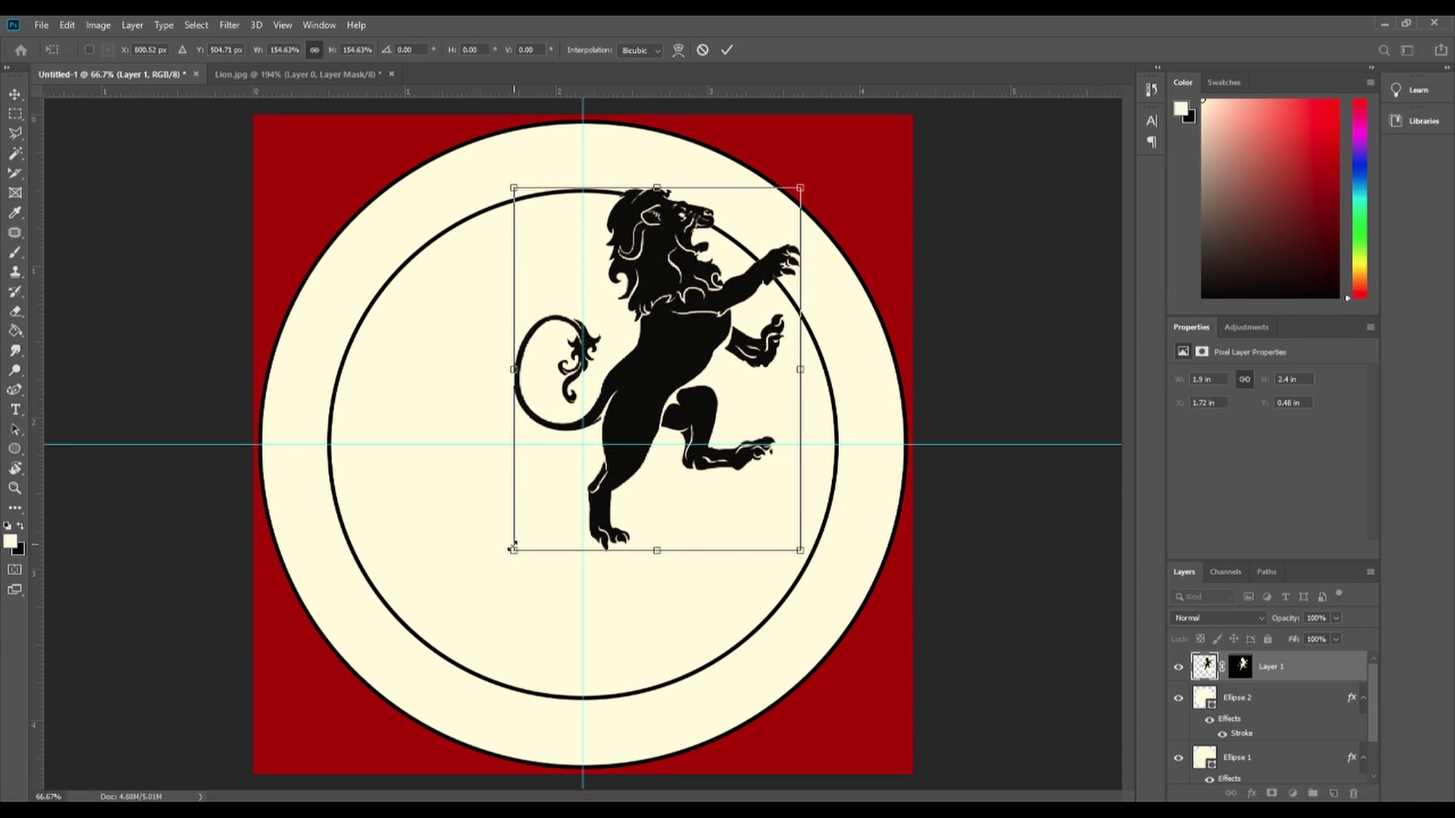
{"action": "left_click_drag", "start_coordinate": [512, 546], "coordinate": [370, 705]}
{"action": "left_click_drag", "start_coordinate": [703, 366], "coordinate": [704, 327]}
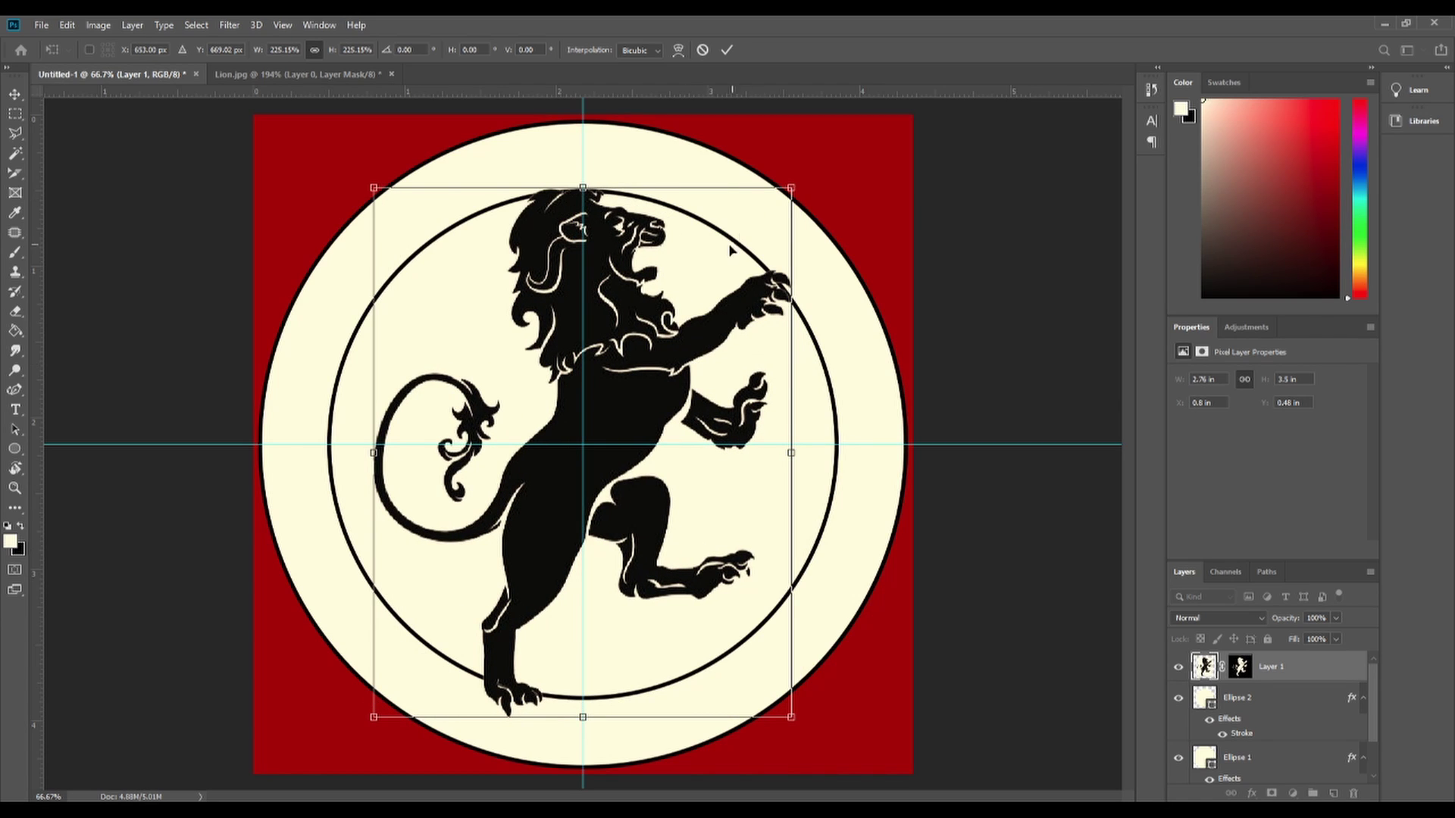
{"action": "left_click_drag", "start_coordinate": [629, 258], "coordinate": [629, 244]}
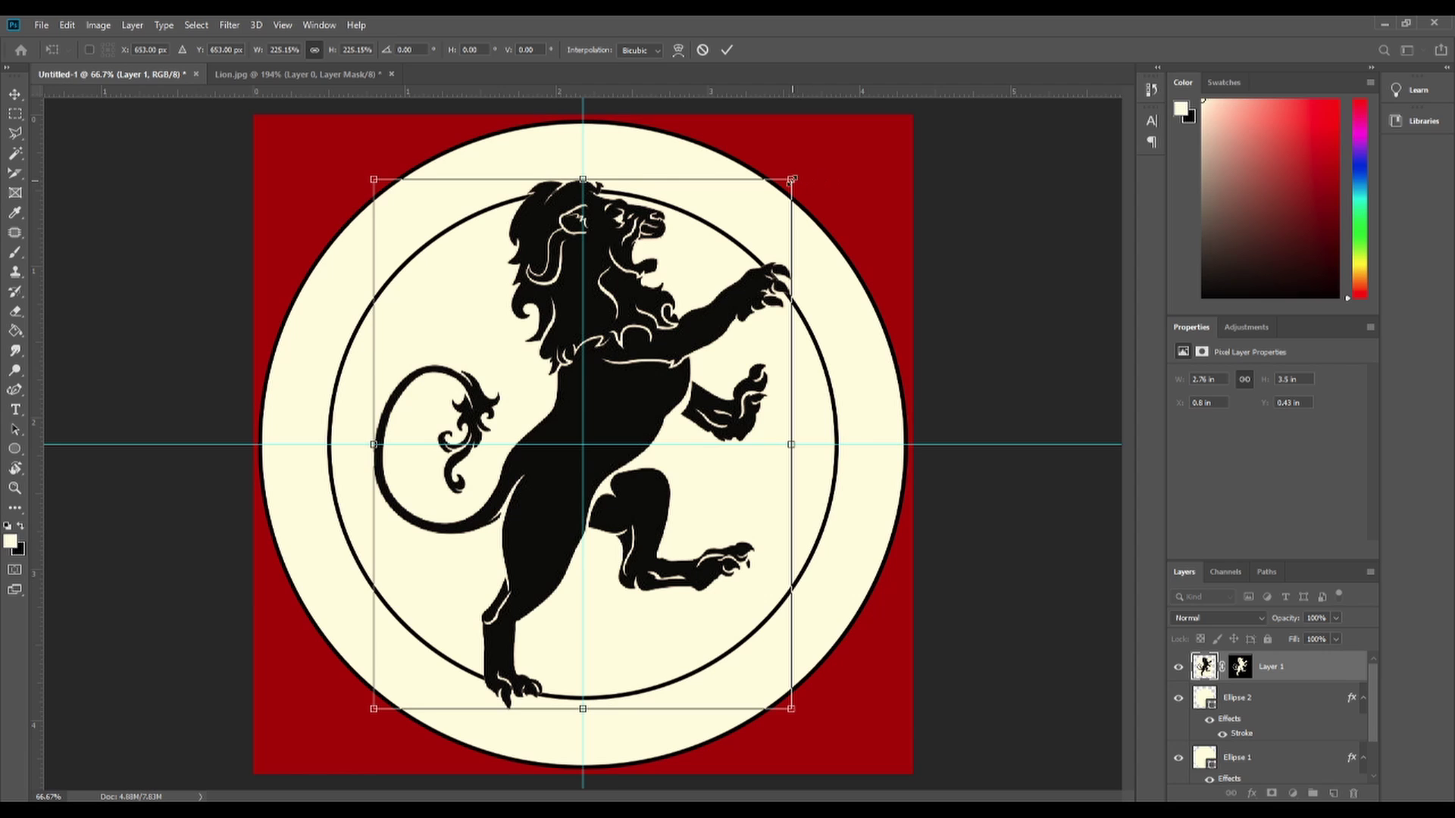
{"action": "left_click_drag", "start_coordinate": [793, 176], "coordinate": [816, 148]}
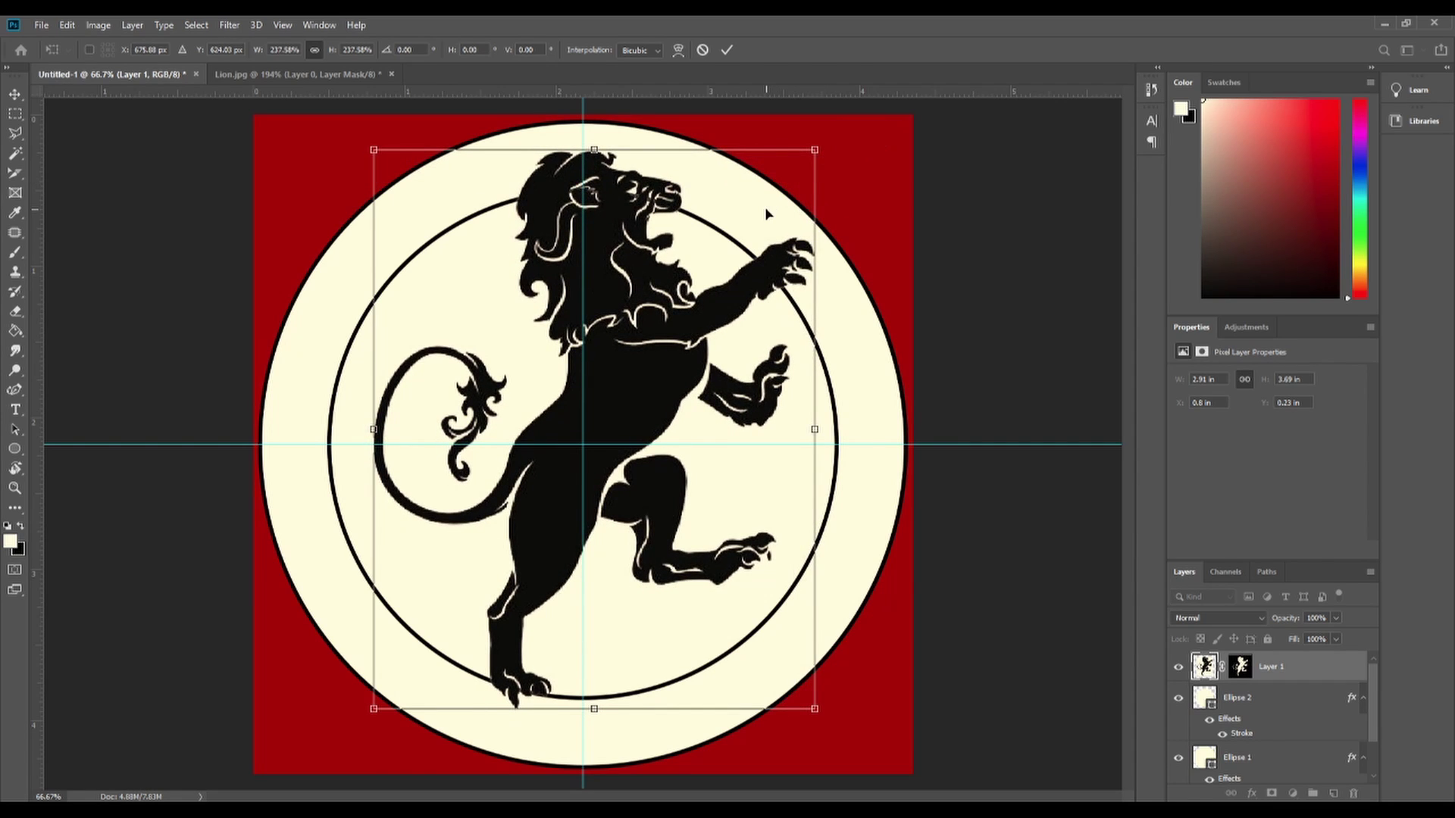
{"action": "left_click_drag", "start_coordinate": [762, 206], "coordinate": [678, 278]}
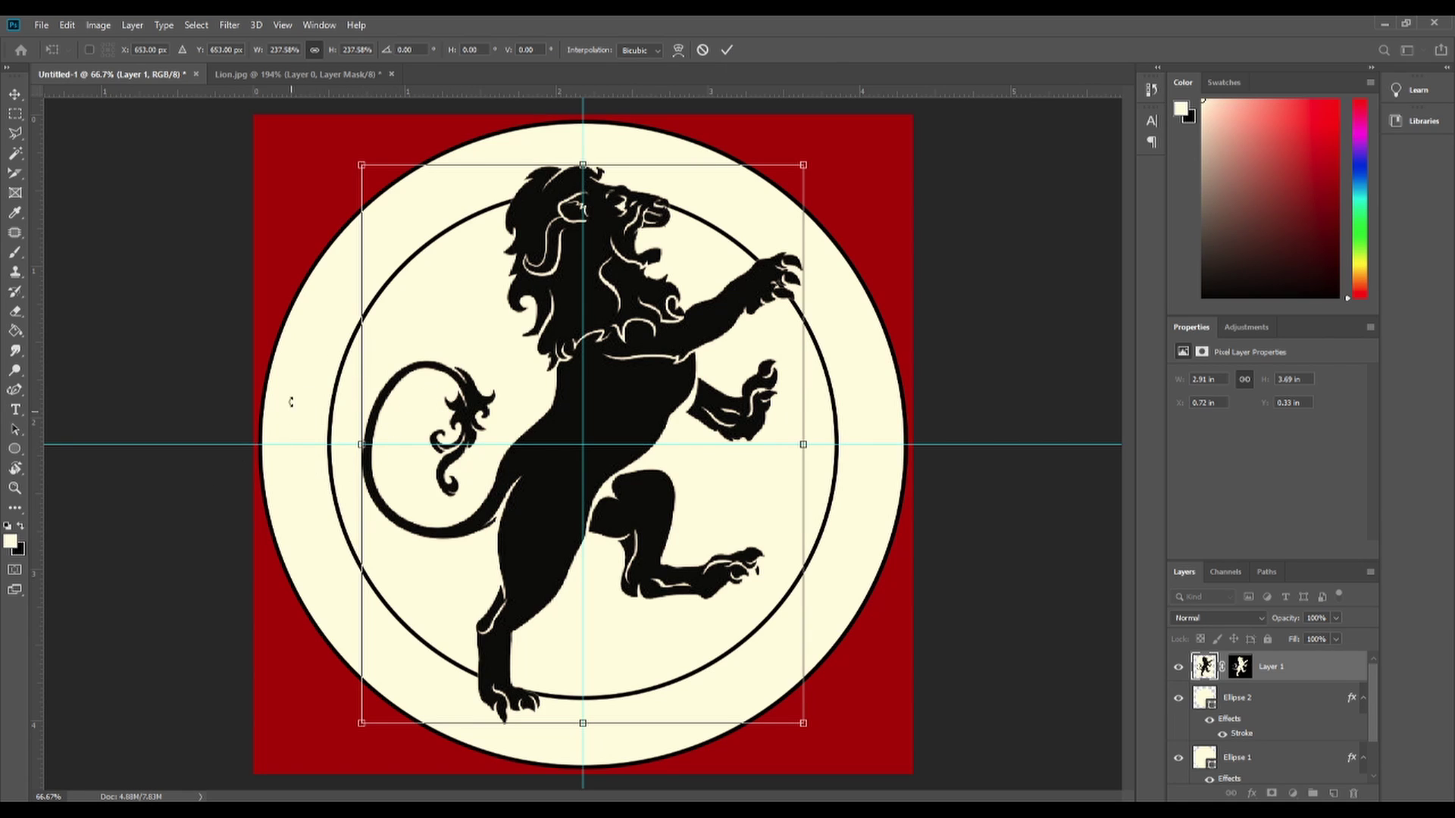
{"action": "left_click", "coordinate": [727, 50]}
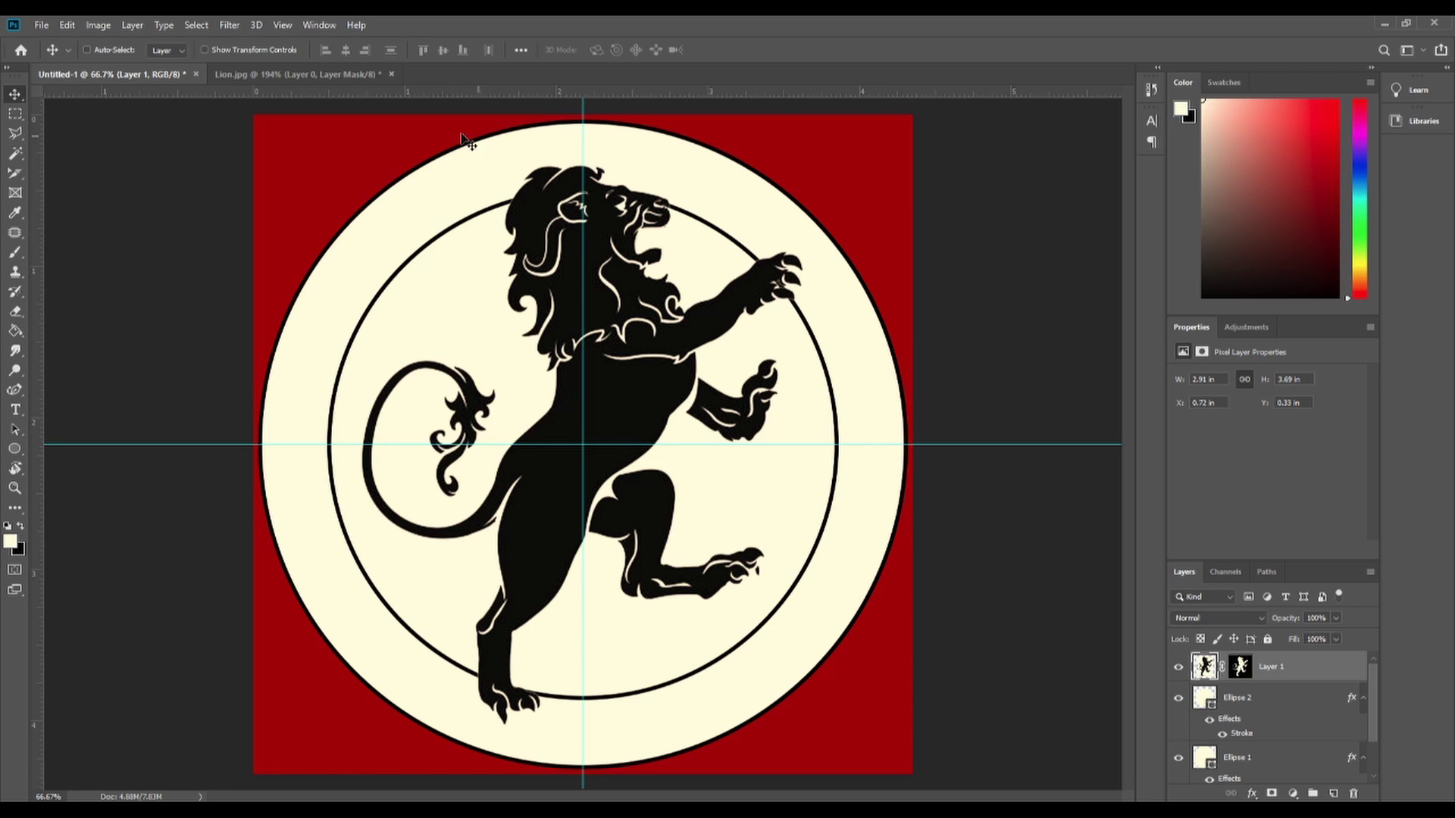
Hide the lion layer and load the inner circle's outline as a selection.
{"action": "left_click", "coordinate": [1178, 669]}
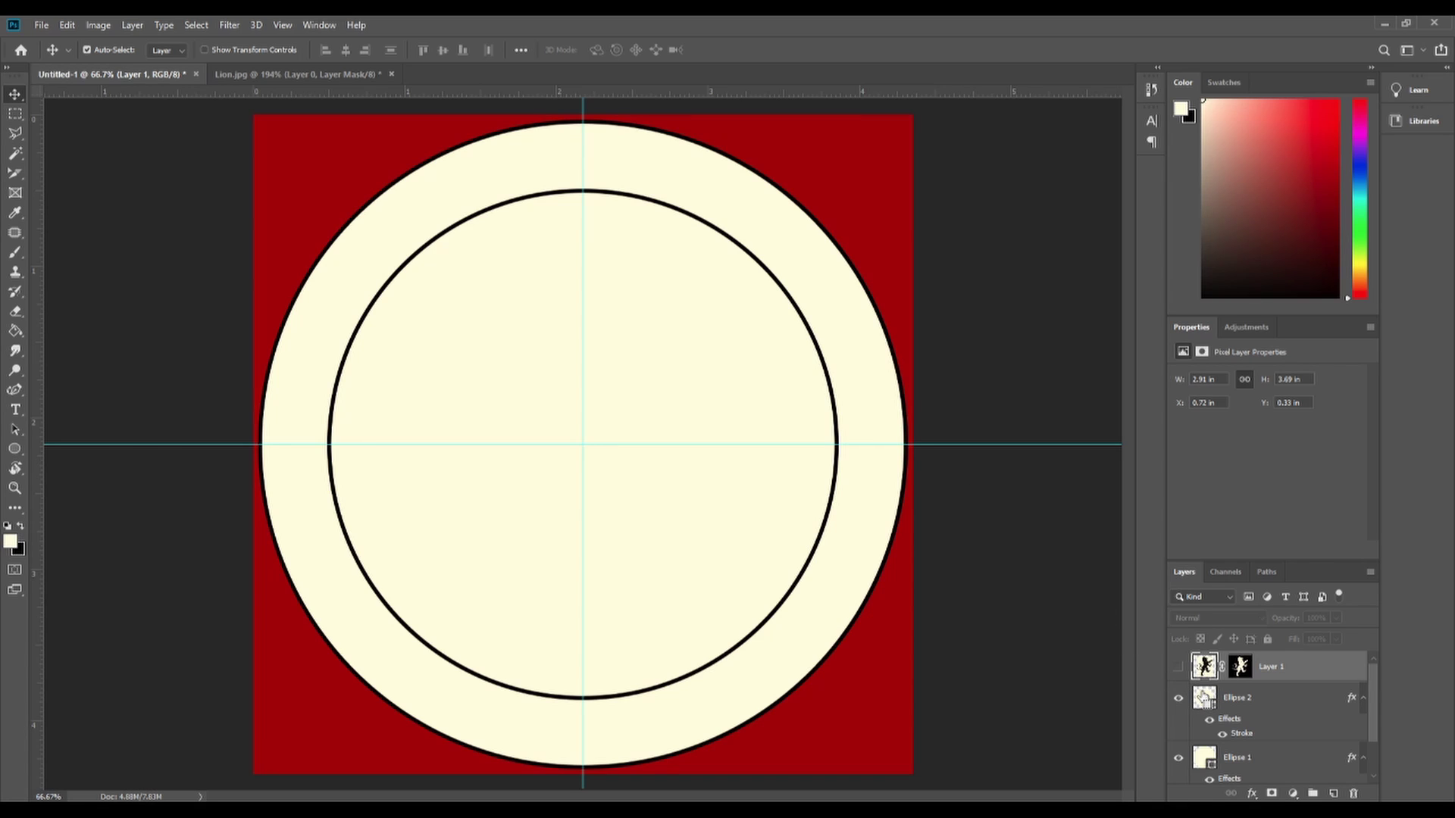
{"action": "left_click", "coordinate": [1205, 696], "text": "ctrl"}
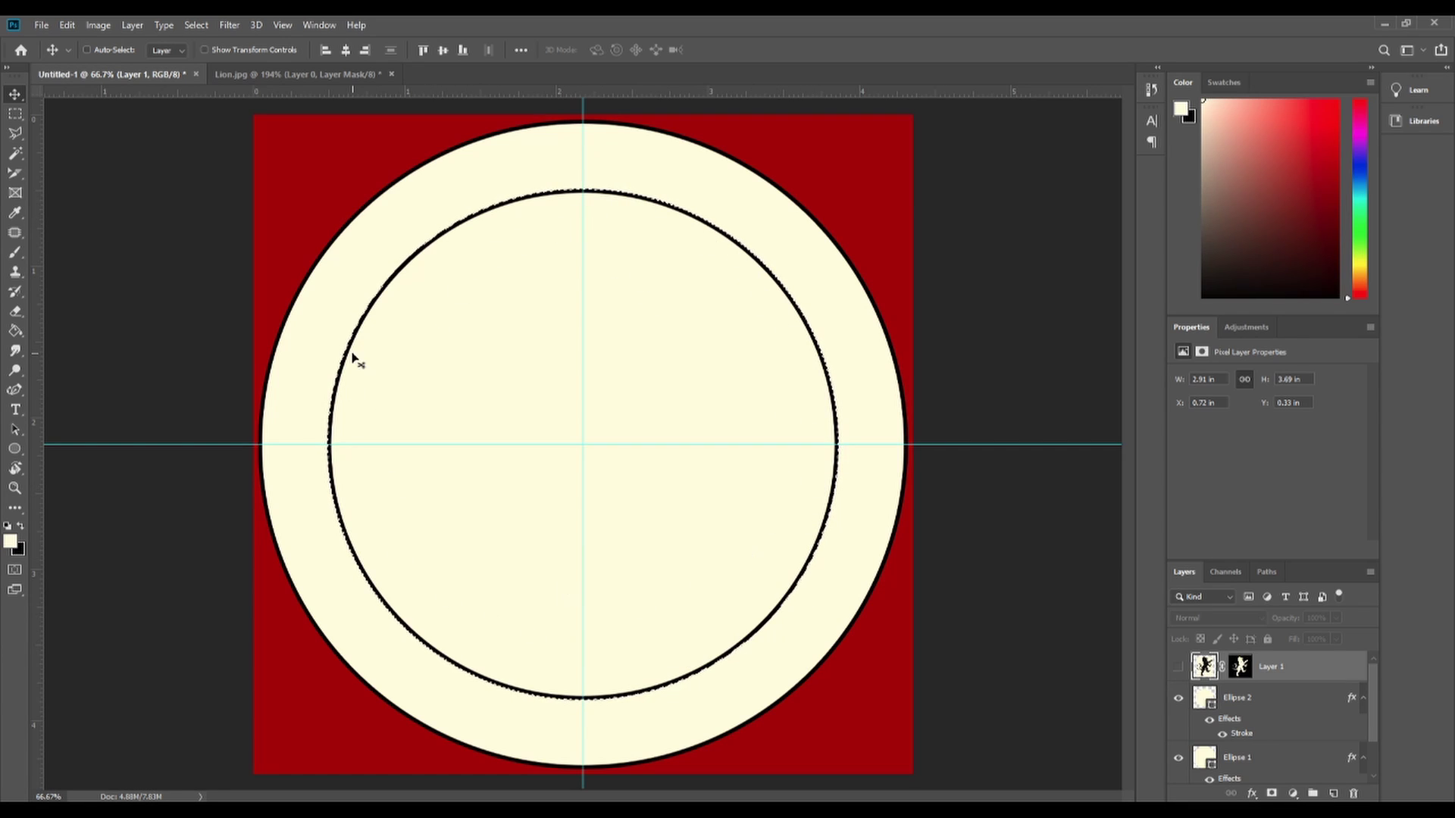
Set the Type tool to centered alignment with black as the text color.
{"action": "left_click", "coordinate": [15, 413]}
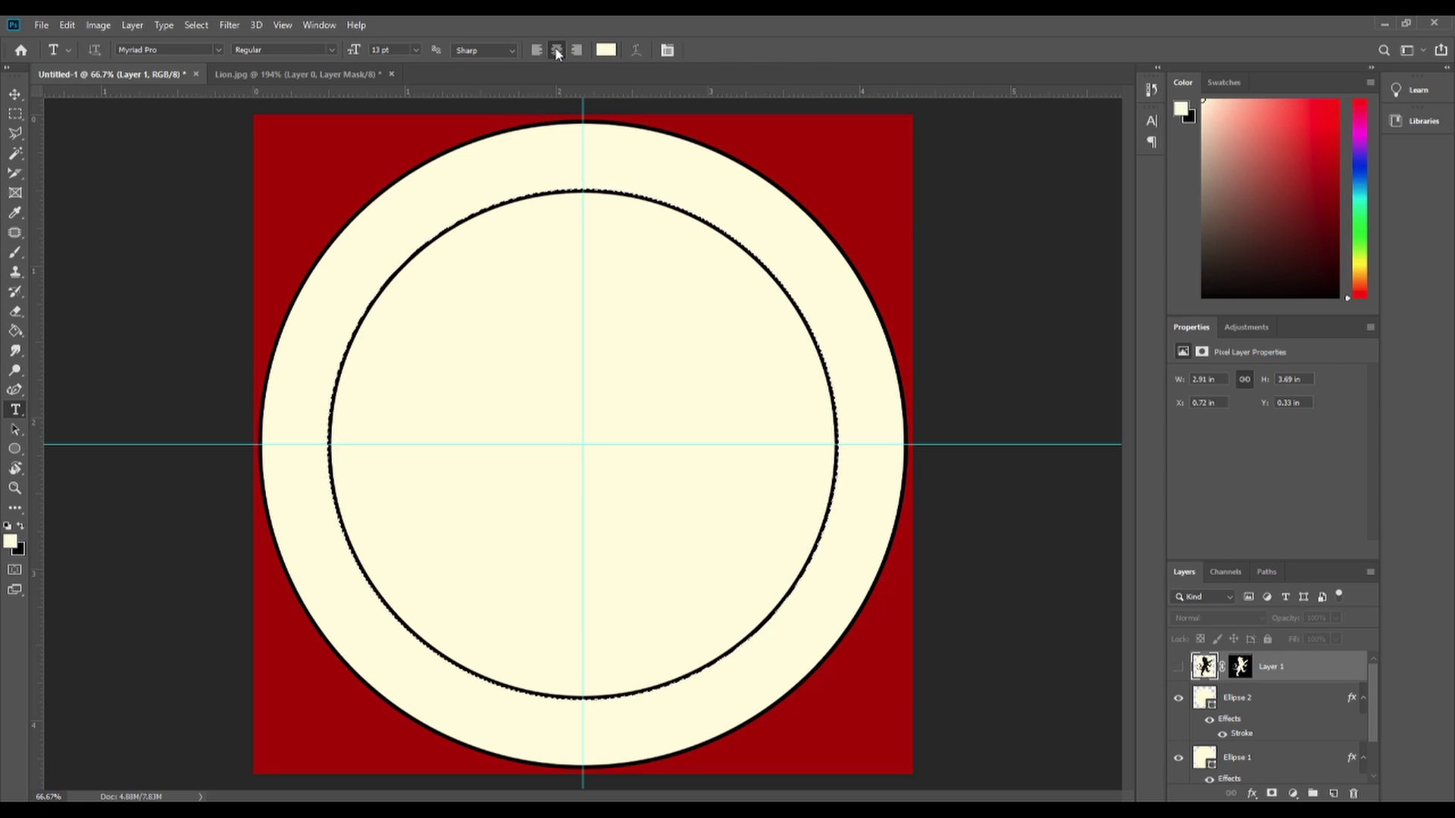
{"action": "left_click", "coordinate": [605, 50]}
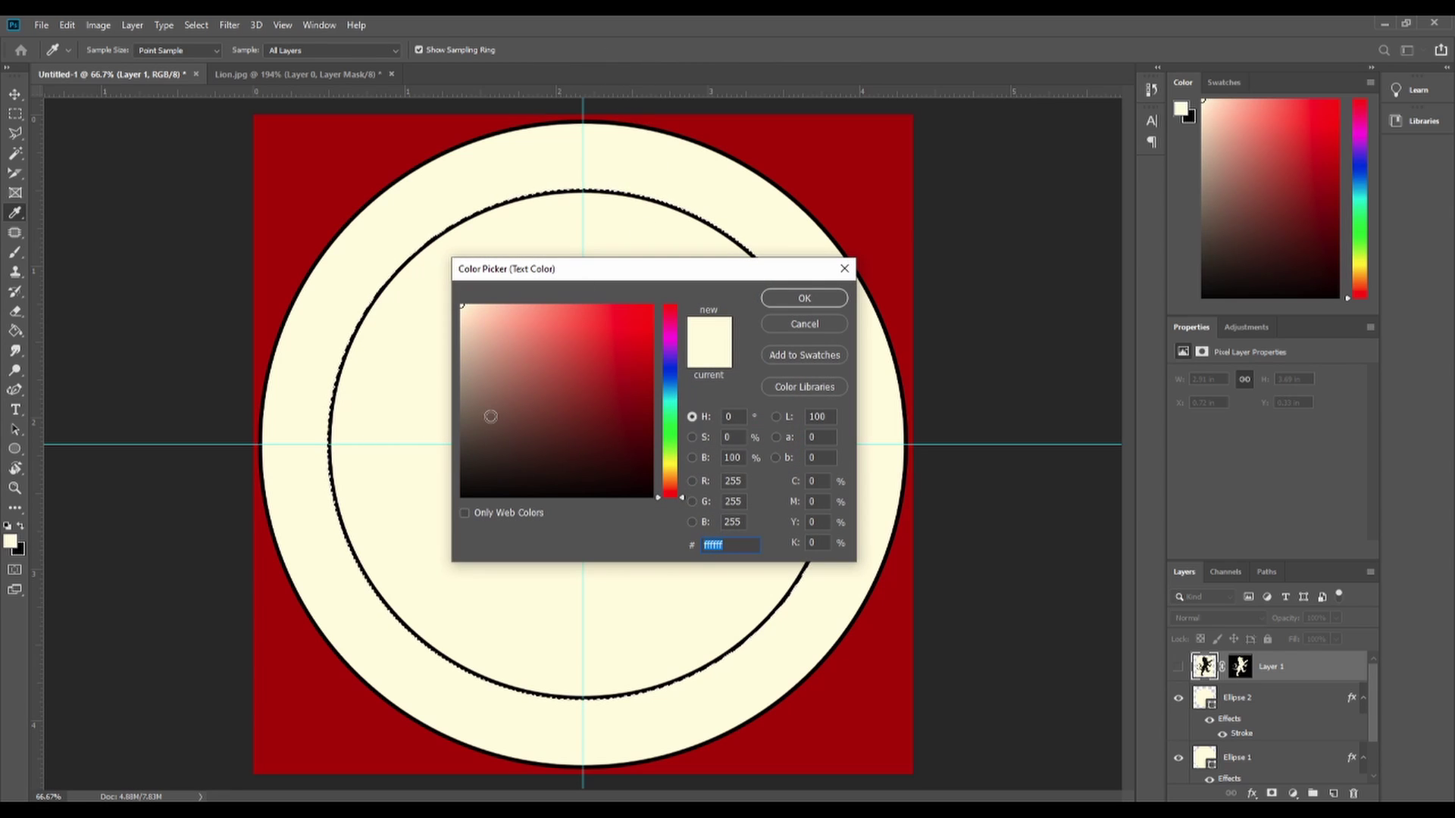
{"action": "left_click_drag", "start_coordinate": [490, 416], "coordinate": [438, 552]}
{"action": "left_click", "coordinate": [805, 298]}
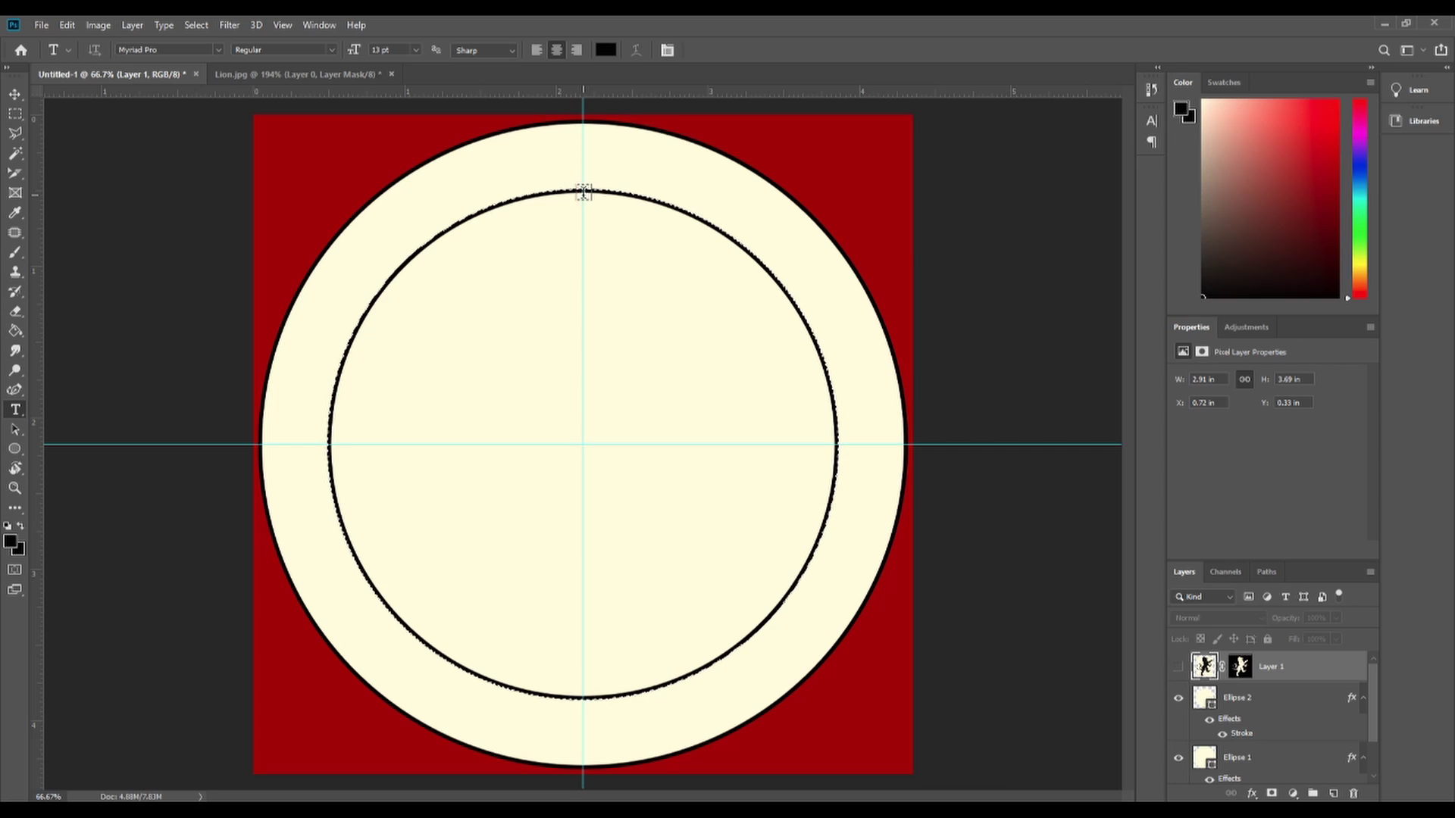
Add the path text CITY OF LONDON along the inner circle, centered at its top on the vertical guide.
{"action": "left_click", "coordinate": [1288, 701]}
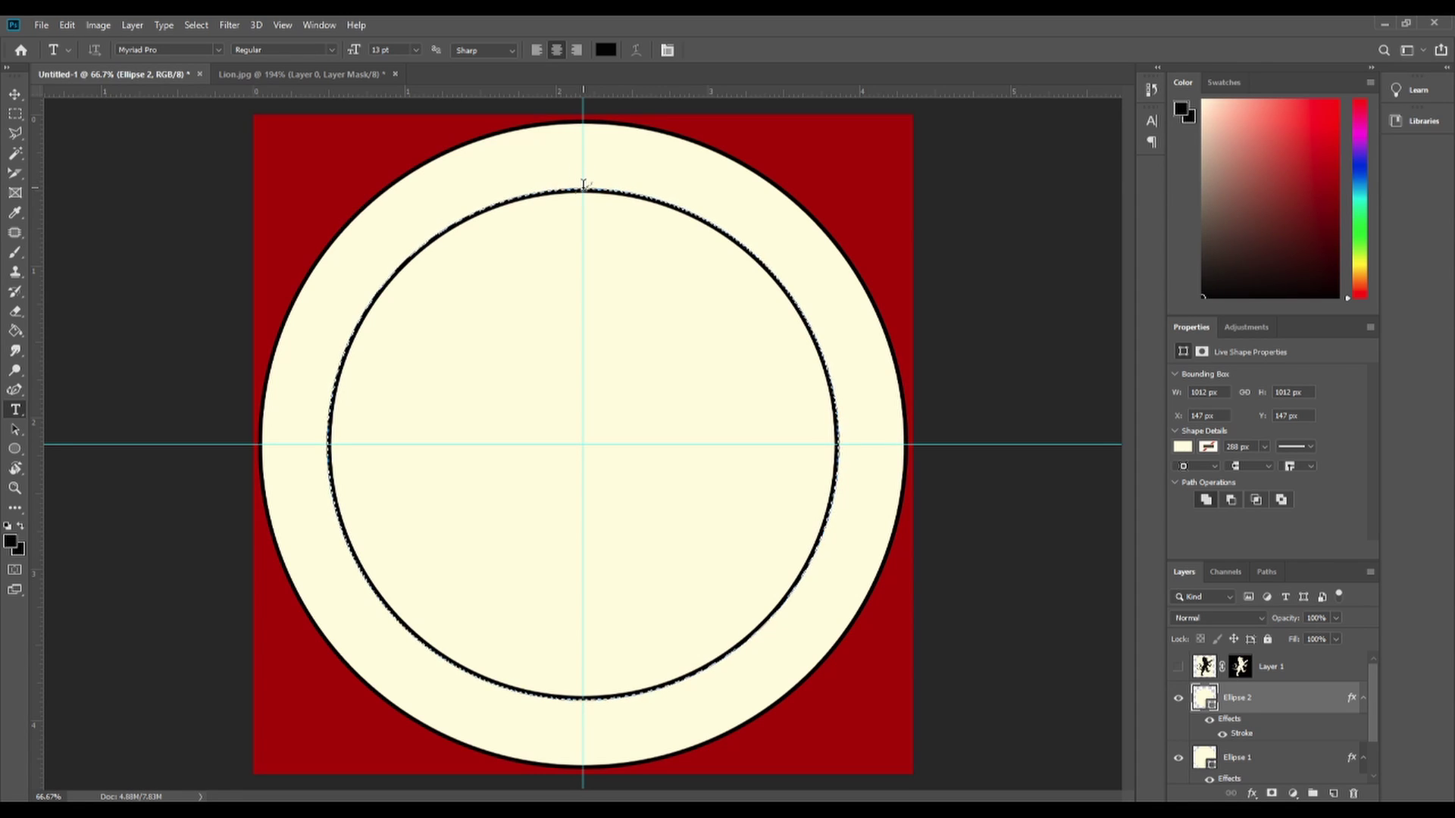
{"action": "left_click", "coordinate": [583, 184]}
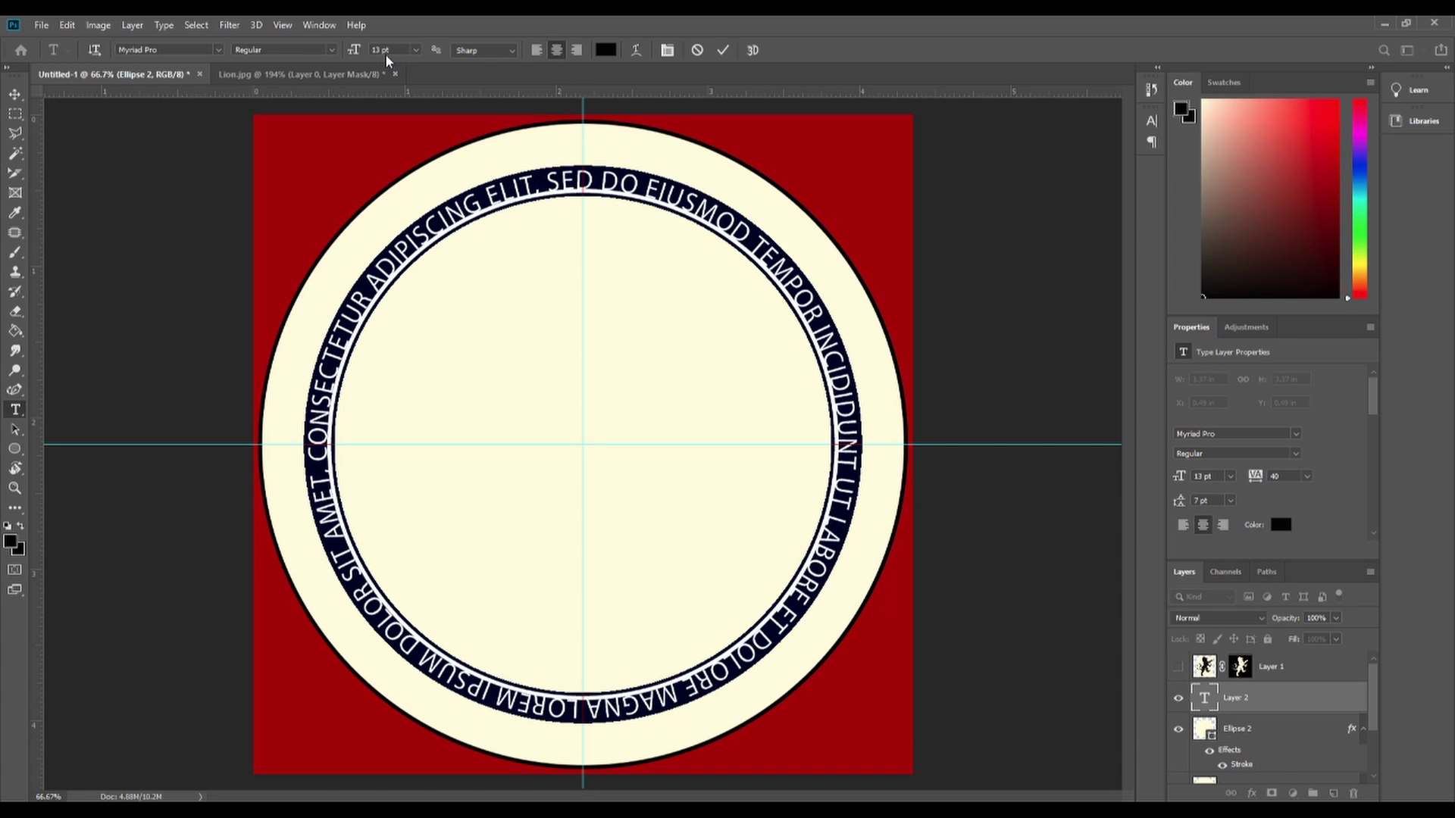
{"action": "type", "text": "CI"}
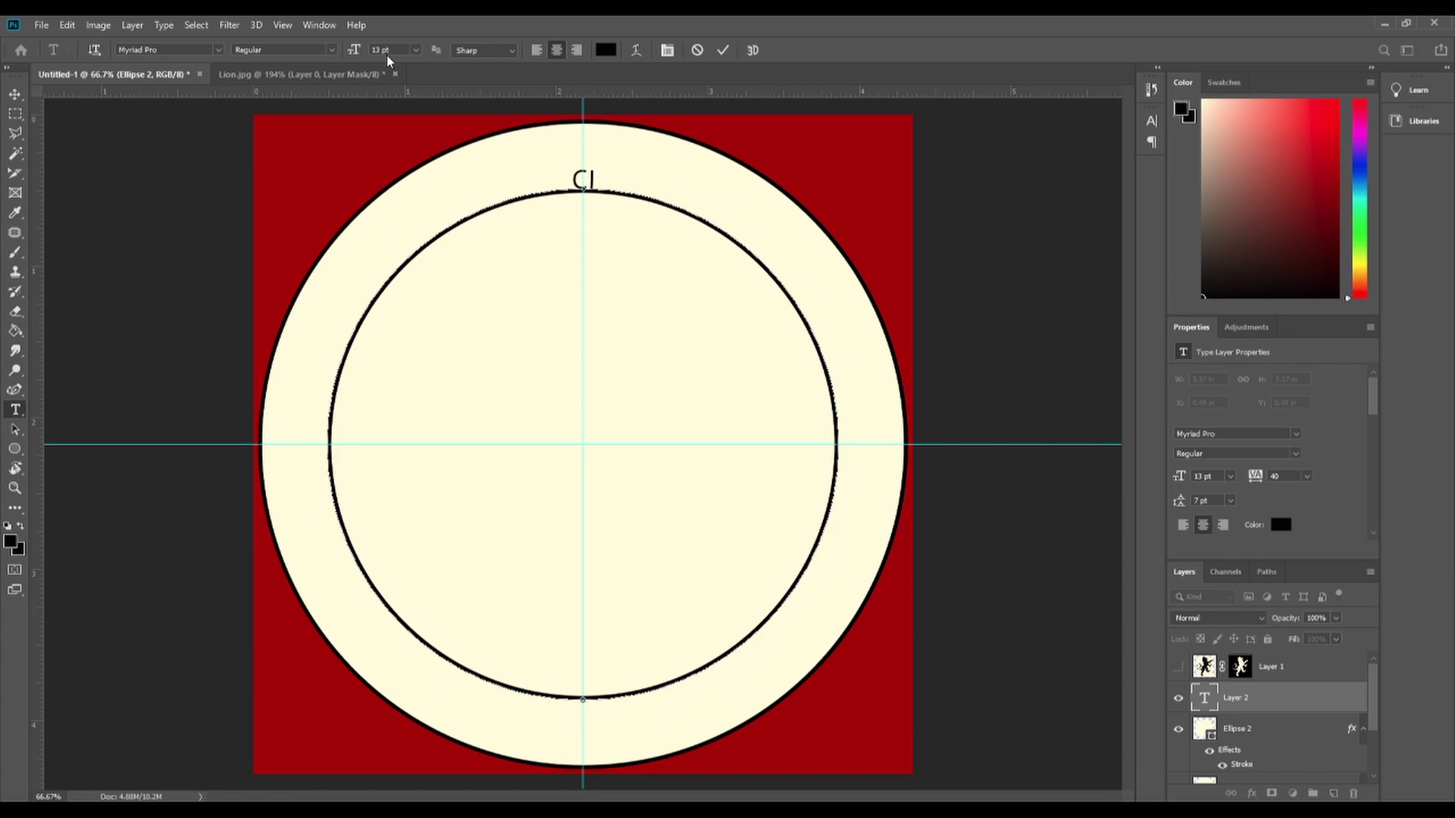
{"action": "type", "text": "TY OF L"}
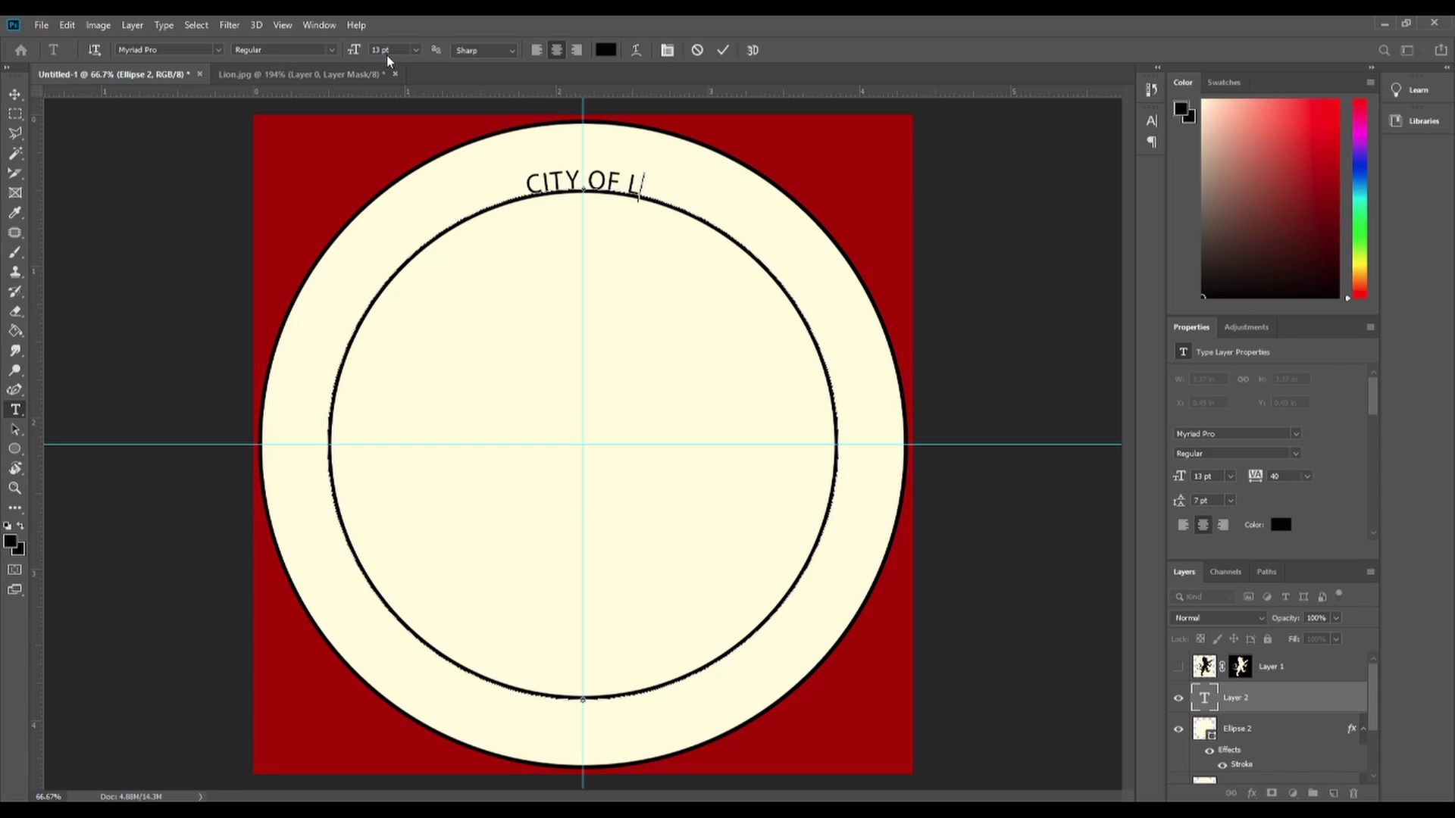
{"action": "type", "text": "ONDON"}
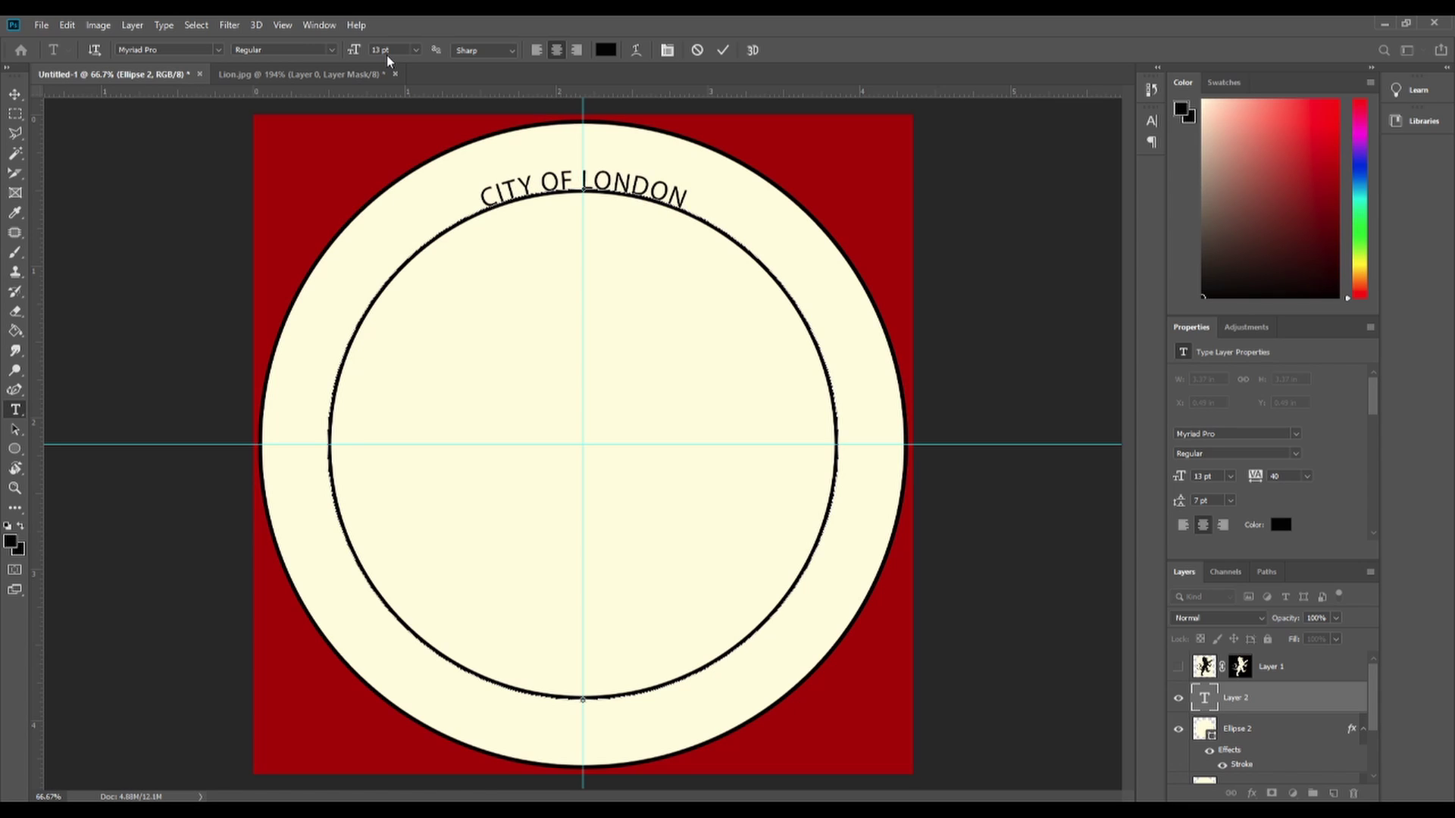
Set the whole CITY OF LONDON text to 29 pt in The Bold Font.
{"action": "key", "text": "ctrl+a"}
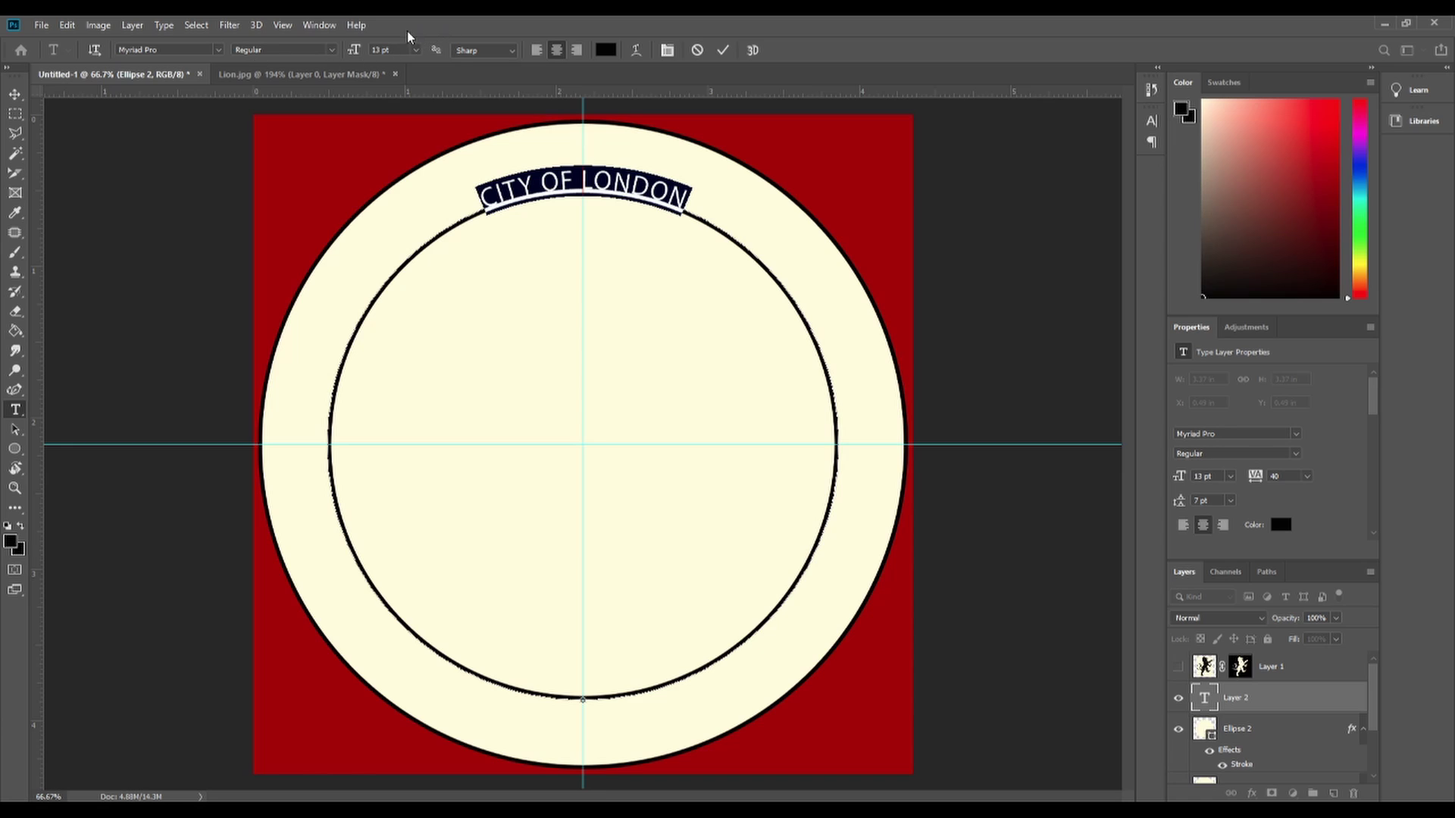
{"action": "left_click_drag", "start_coordinate": [354, 50], "coordinate": [372, 50]}
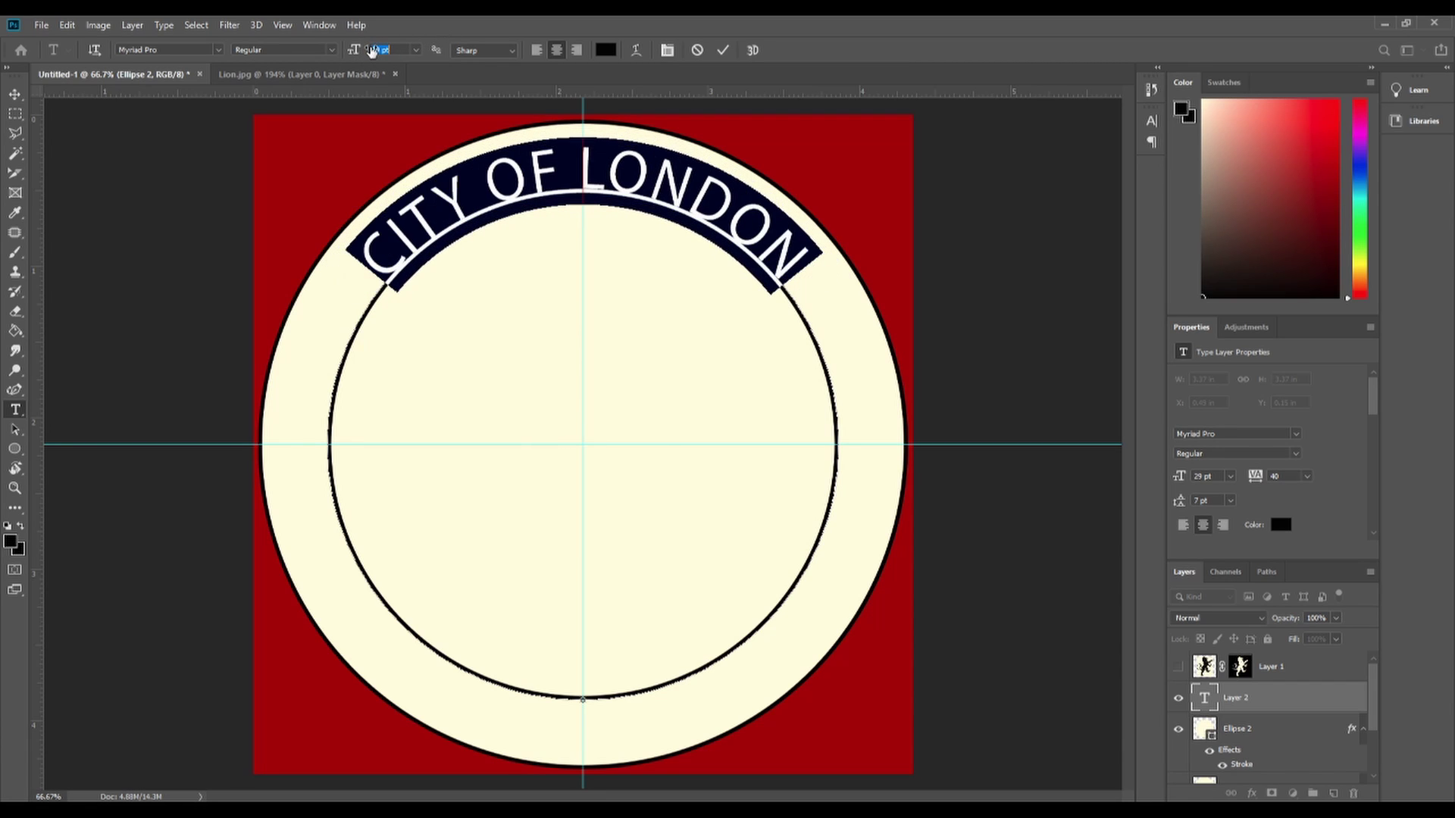
{"action": "left_click", "coordinate": [219, 50]}
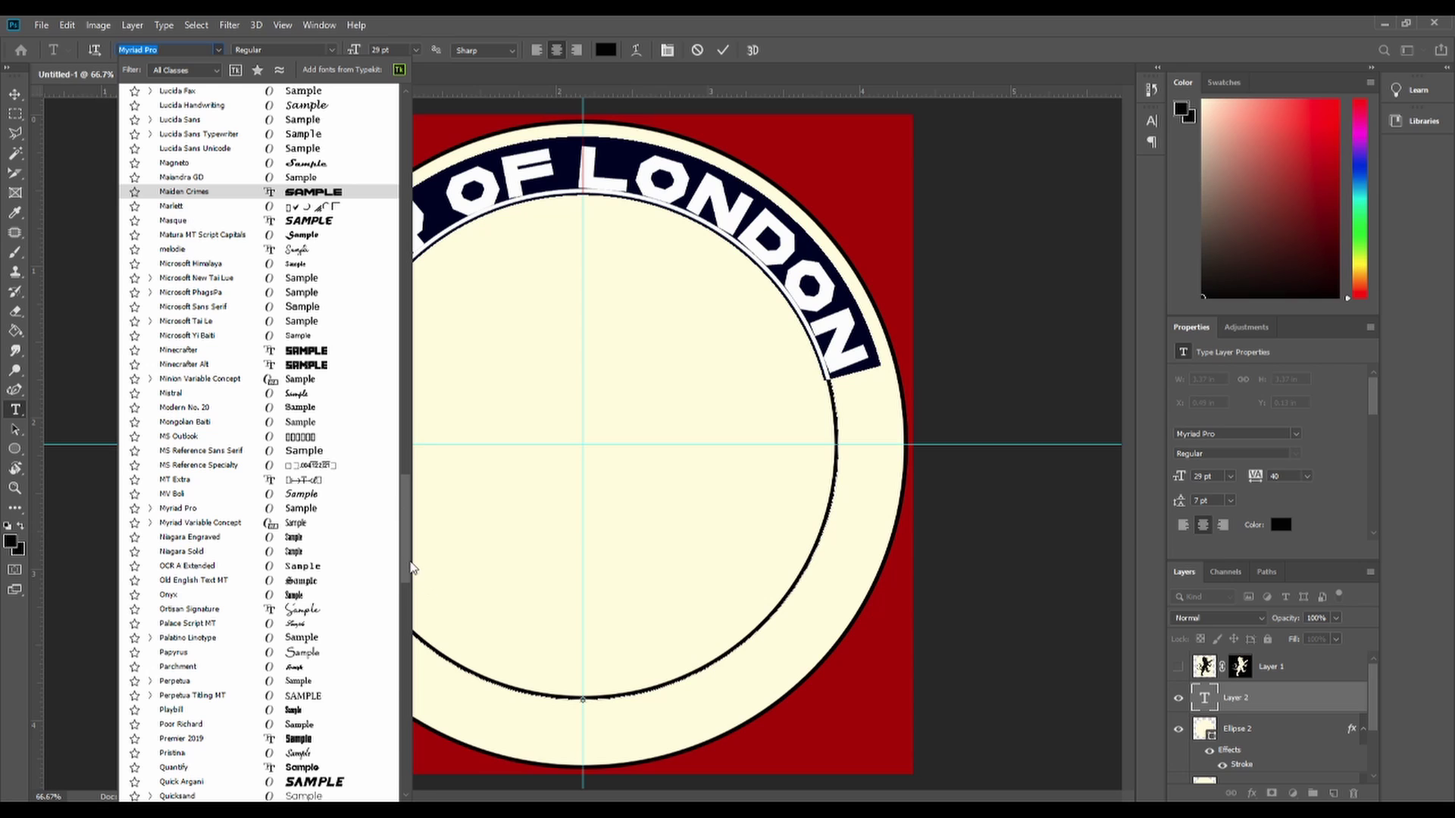
{"action": "left_click_drag", "start_coordinate": [407, 566], "coordinate": [407, 97]}
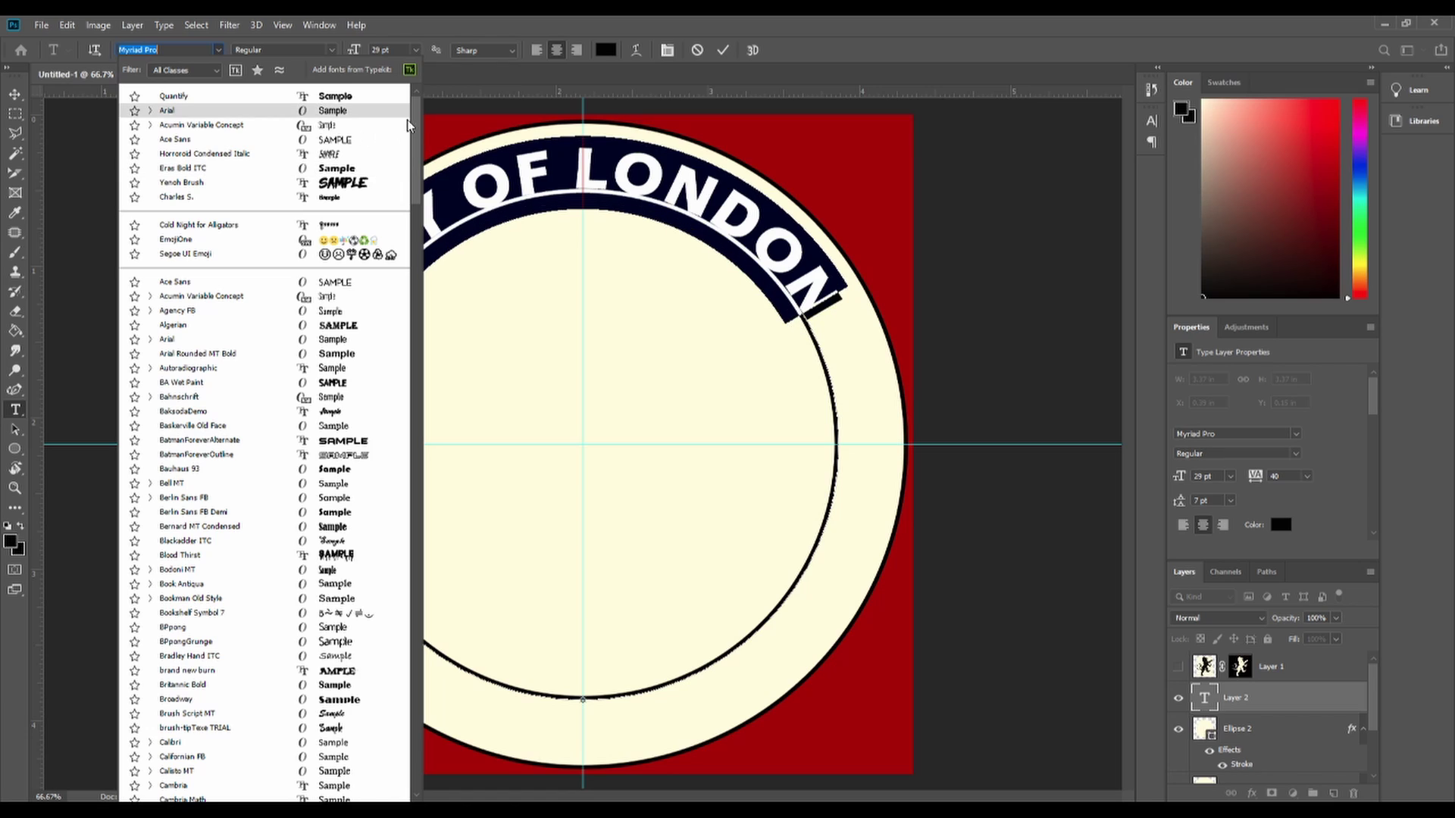
{"action": "left_click", "coordinate": [183, 53]}
{"action": "left_click_drag", "start_coordinate": [183, 53], "coordinate": [99, 42]}
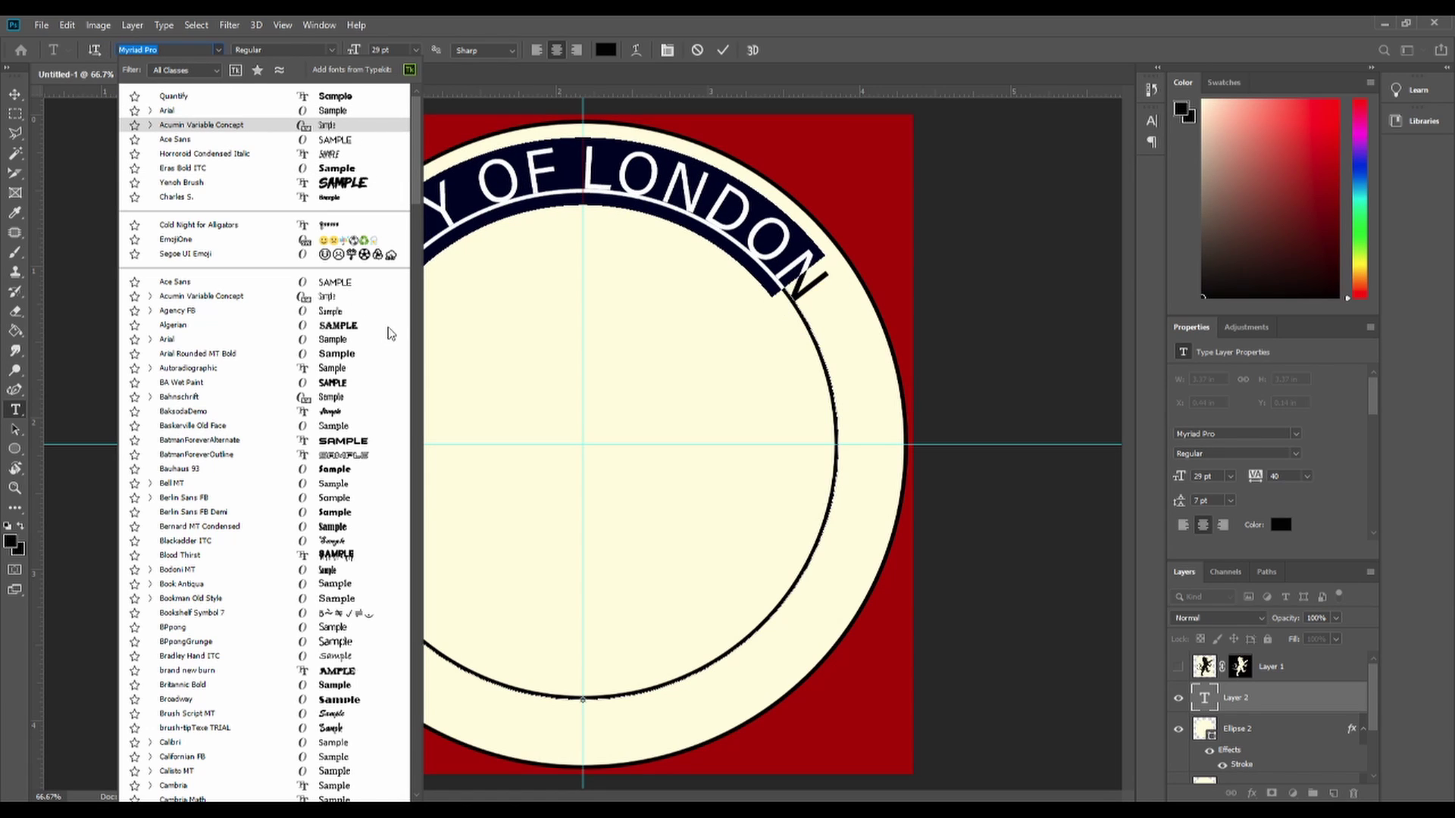
{"action": "type", "text": "the bo"}
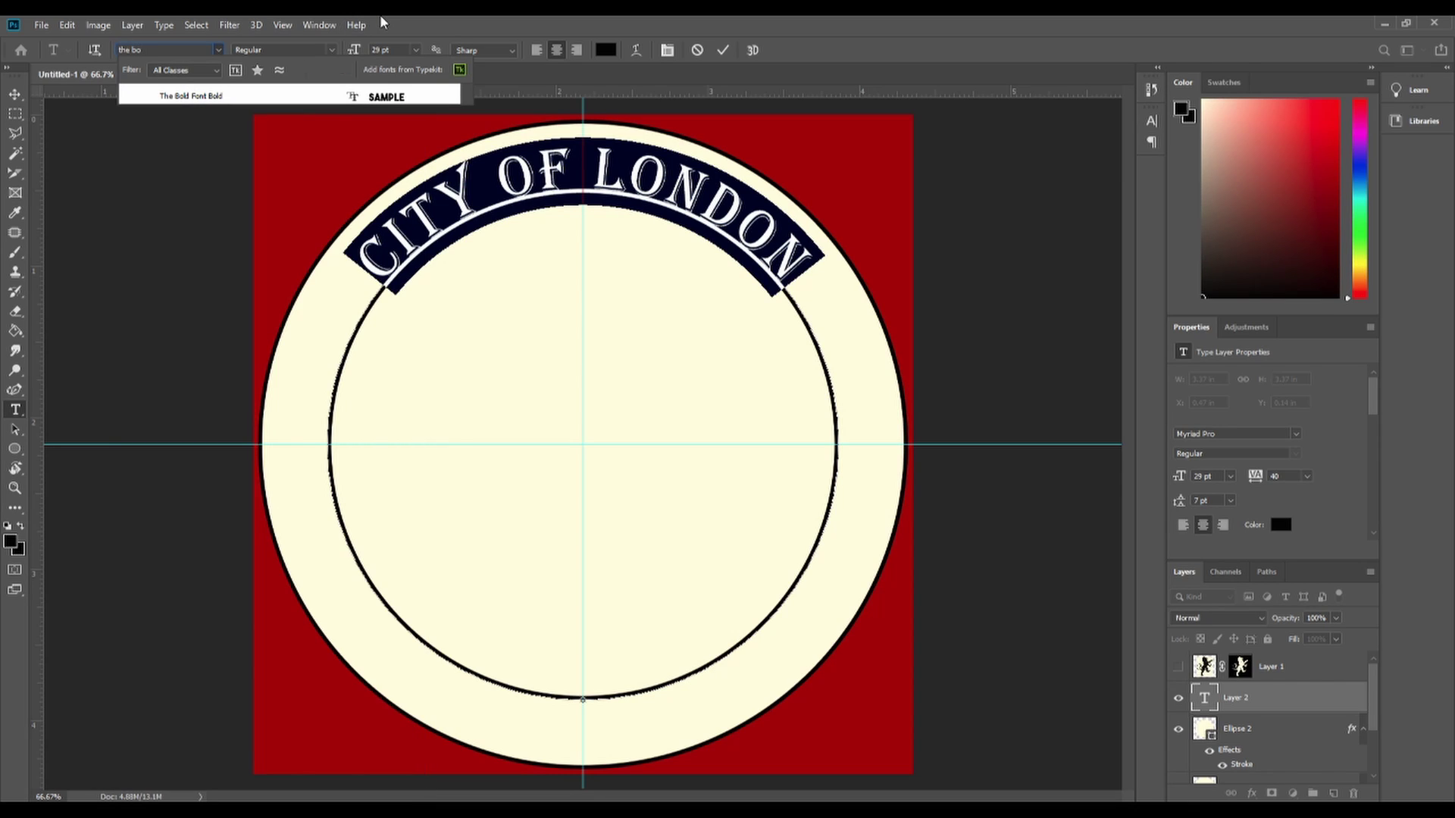
{"action": "left_click", "coordinate": [192, 96]}
{"action": "left_click", "coordinate": [724, 49]}
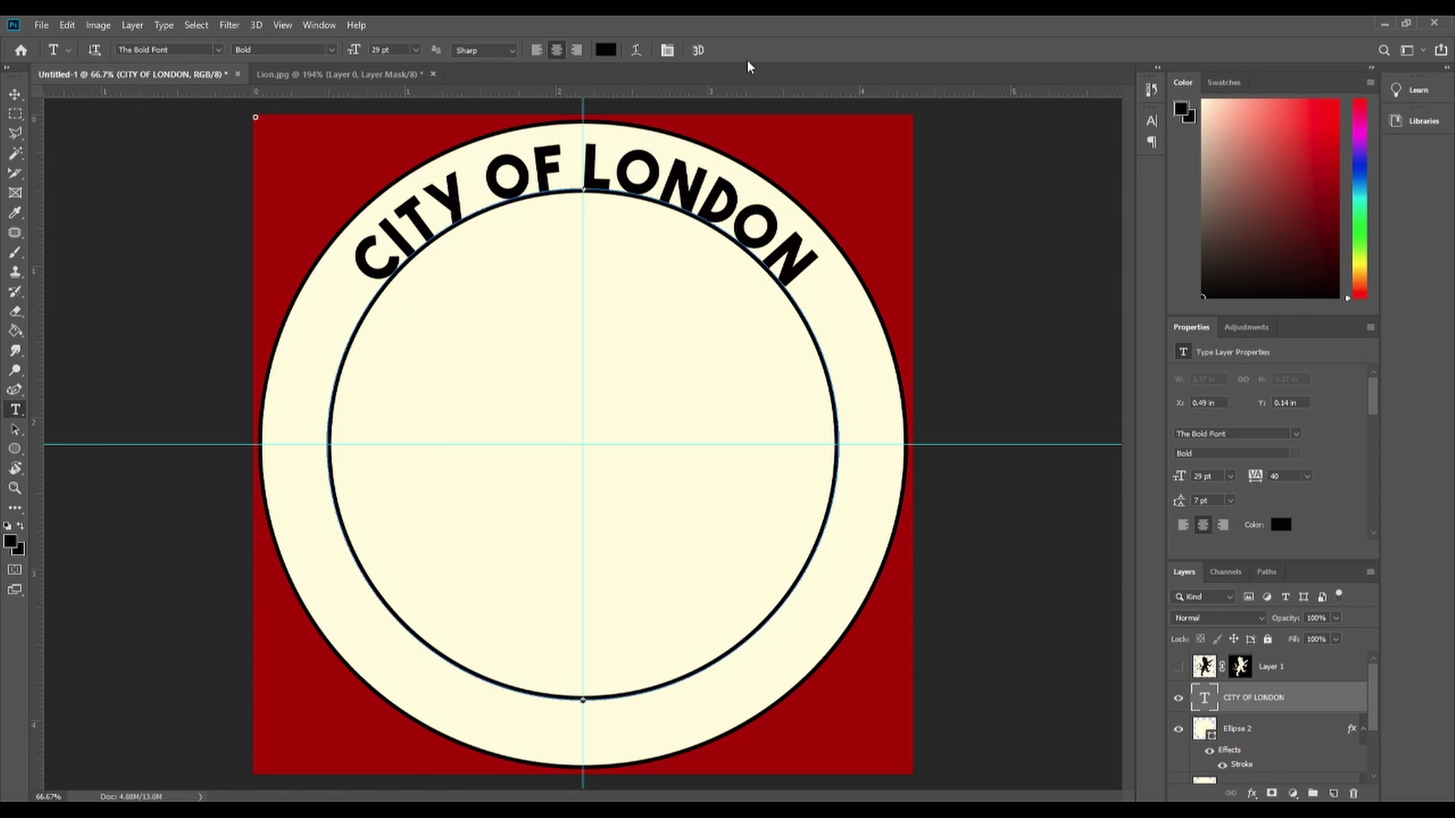
Raise the CITY OF LONDON text off the inner circle with a baseline shift of 4 pt.
{"action": "double_click", "coordinate": [720, 189]}
{"action": "triple_click", "coordinate": [720, 189]}
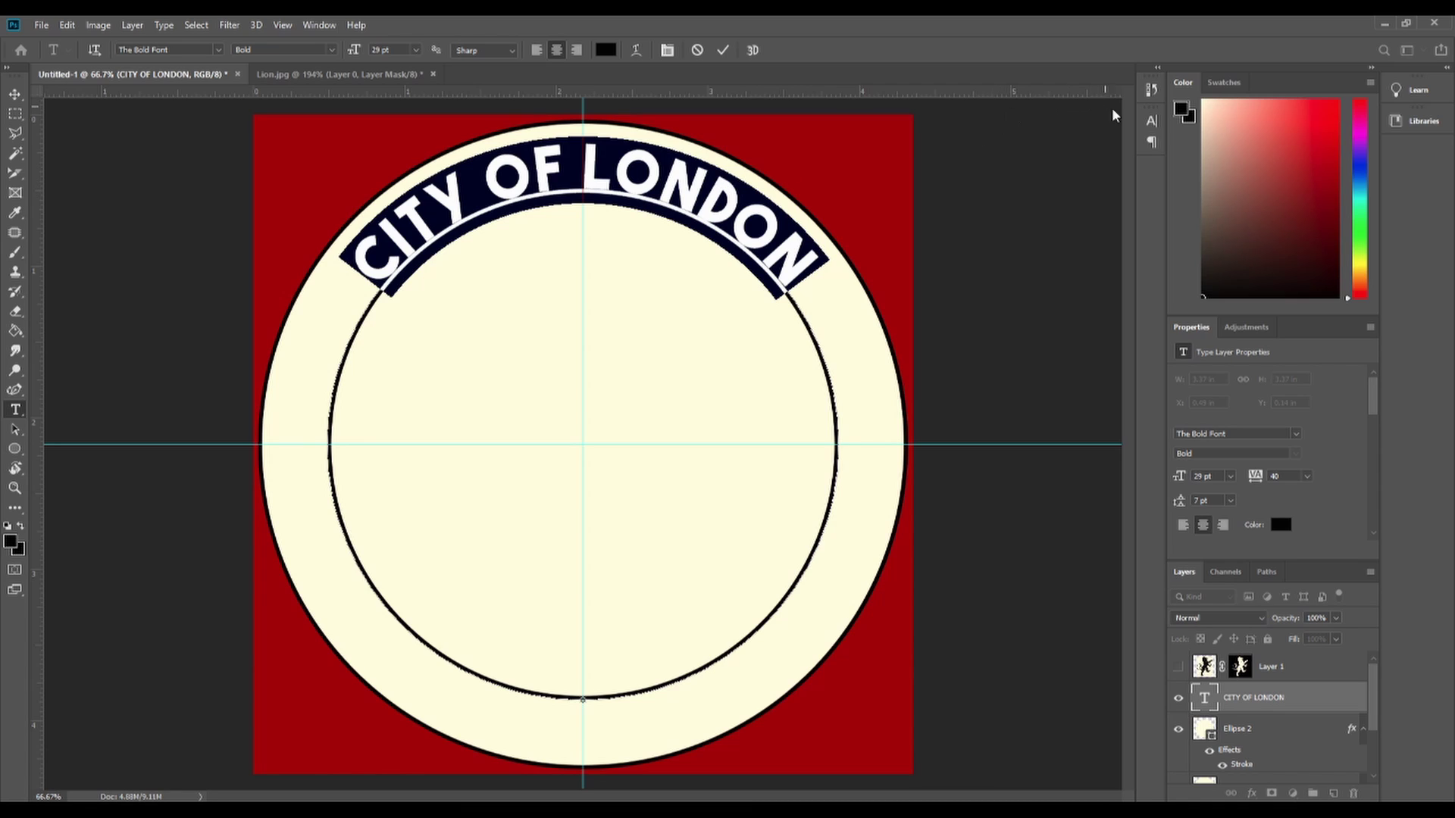
{"action": "left_click", "coordinate": [1151, 122]}
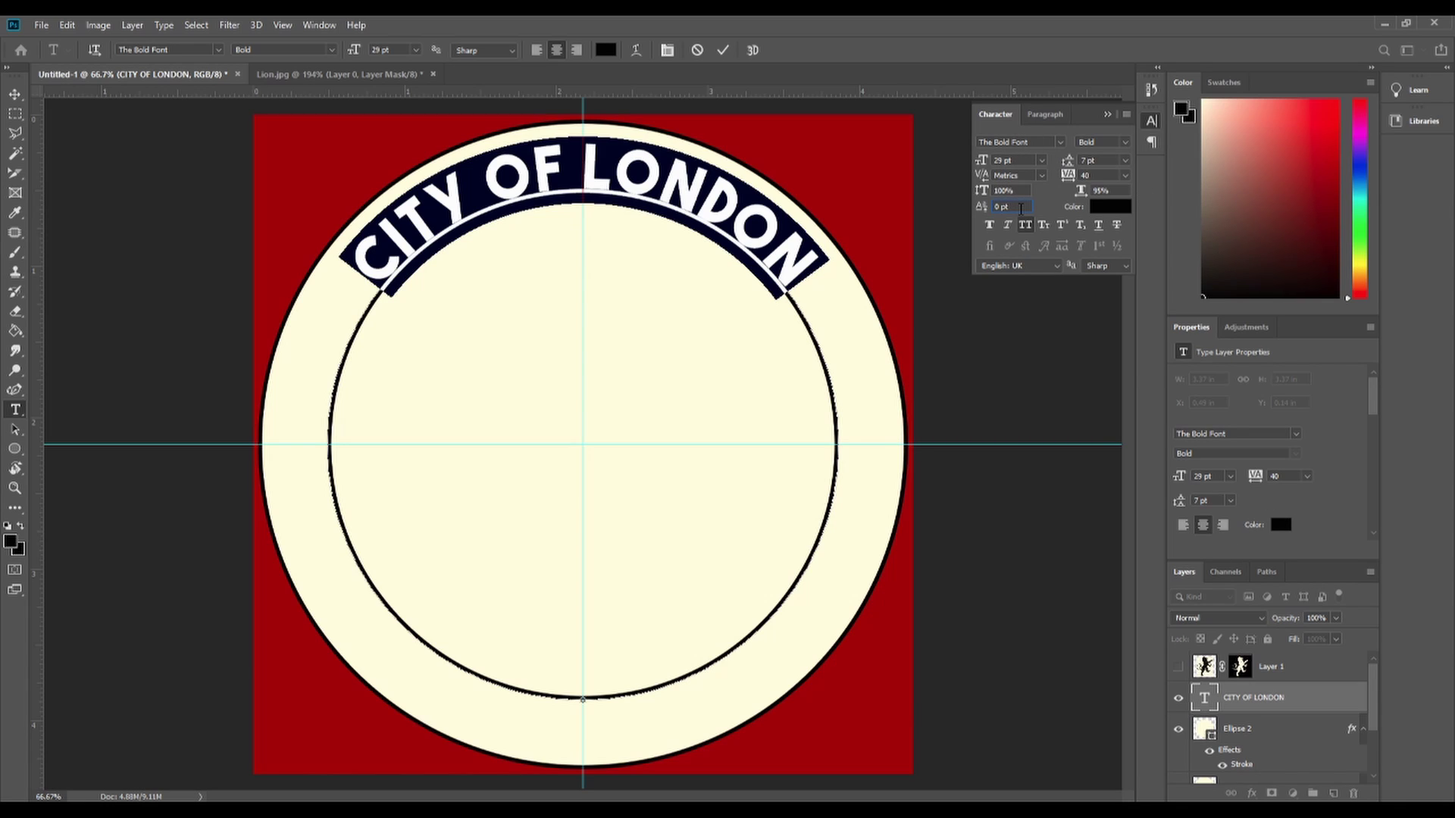
{"action": "key", "text": "Up"}
{"action": "key", "text": "Up"}
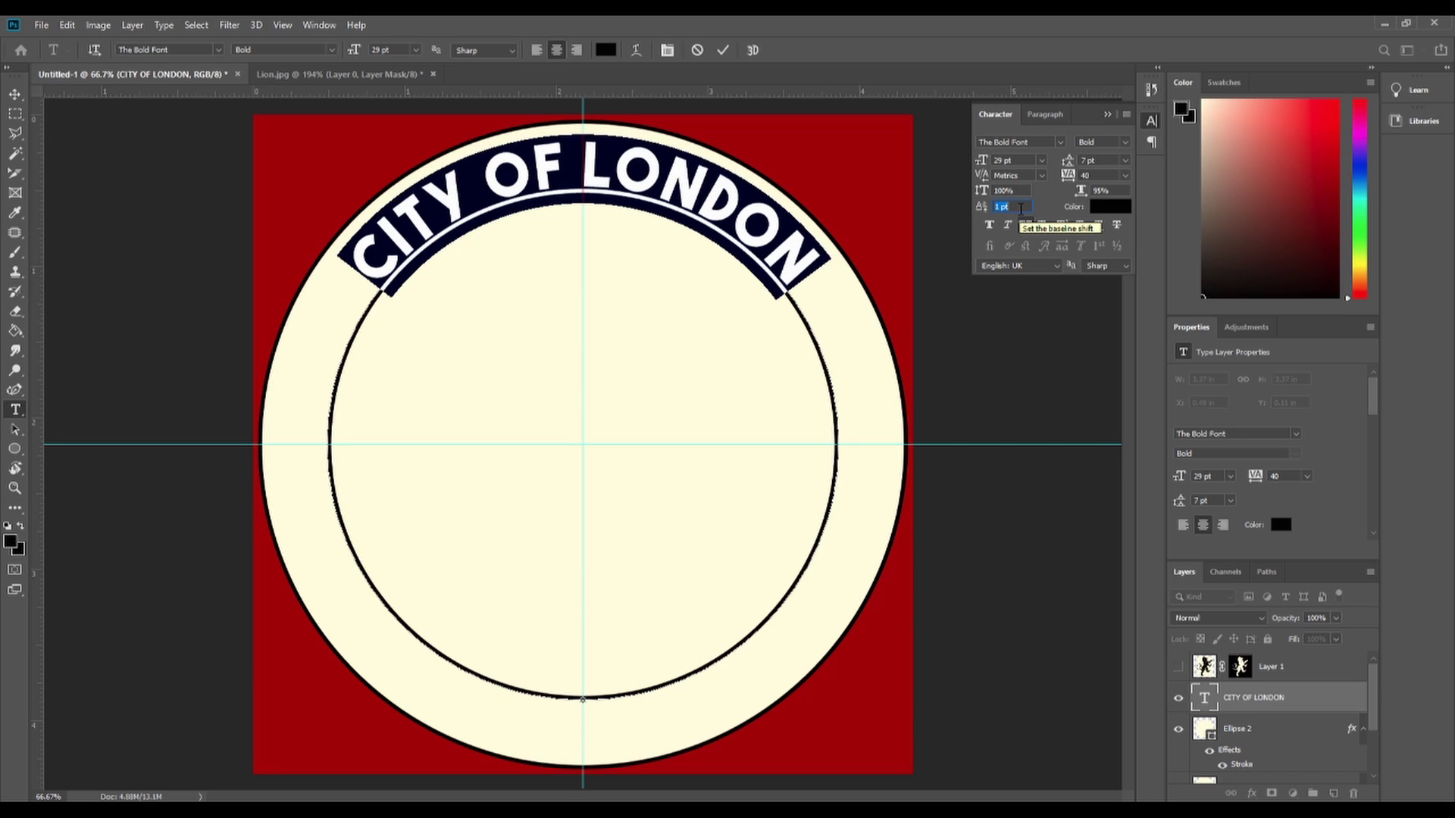
{"action": "key", "text": "Up"}
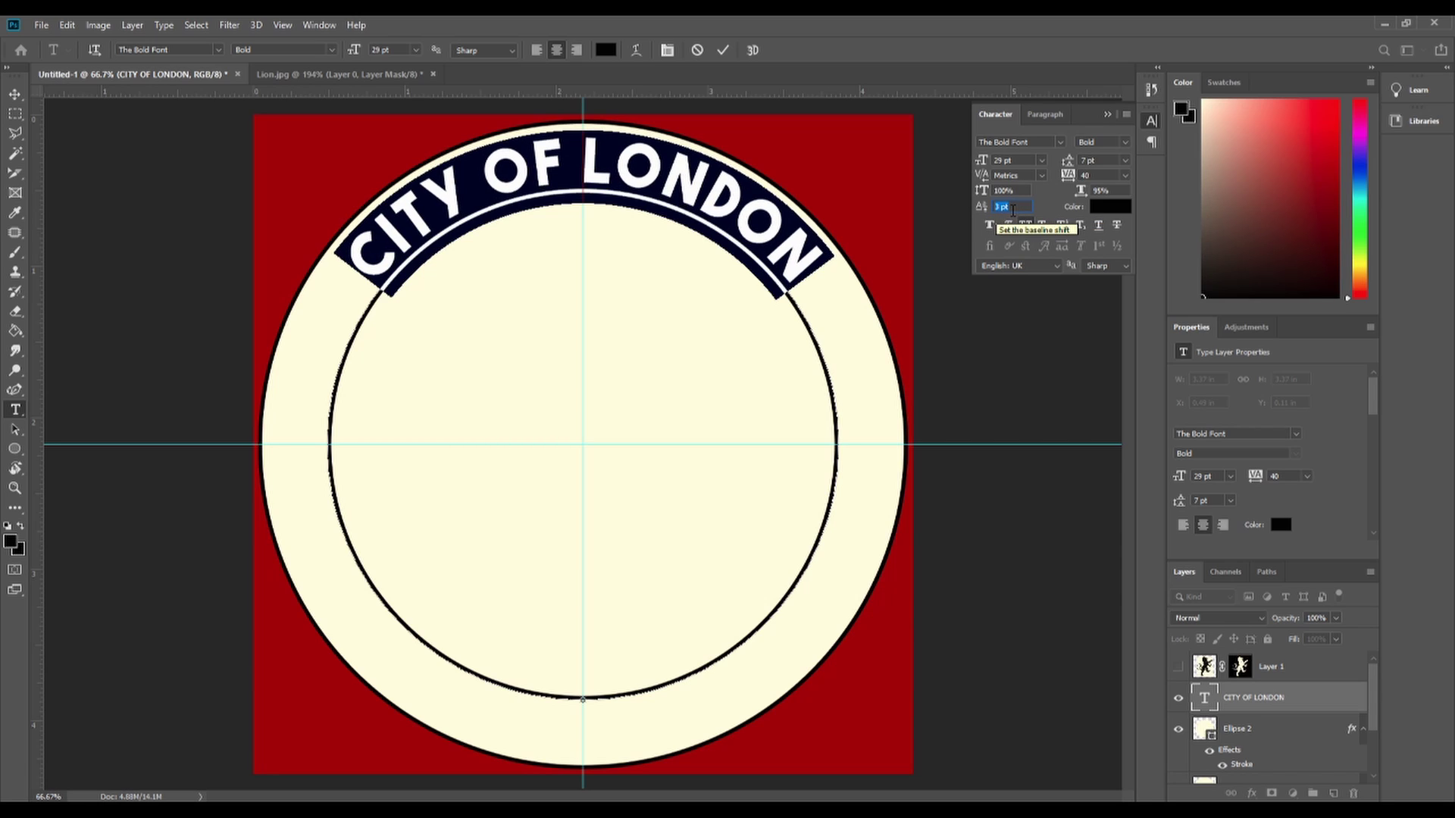
{"action": "key", "text": "Up"}
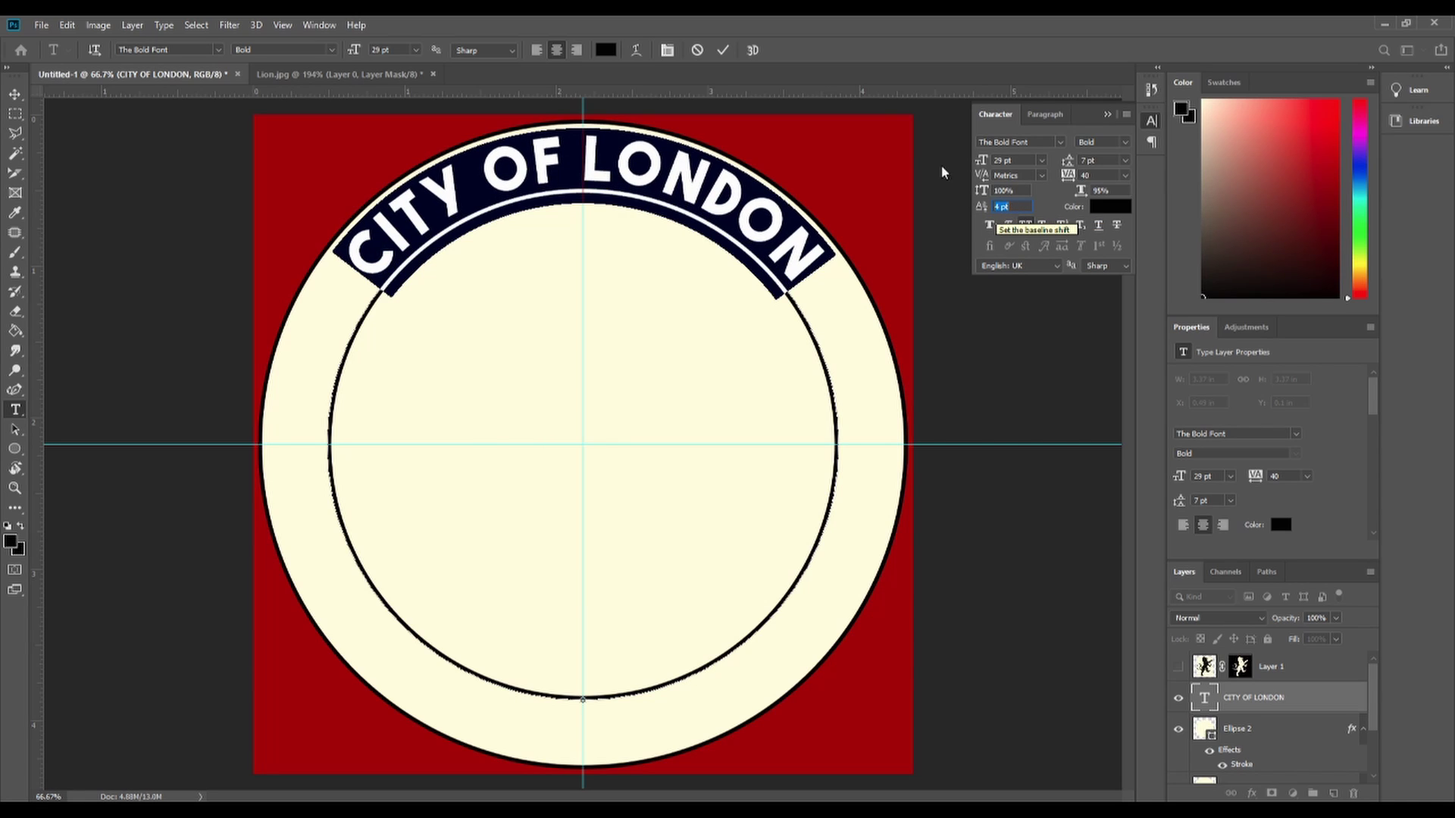
{"action": "left_click", "coordinate": [724, 51]}
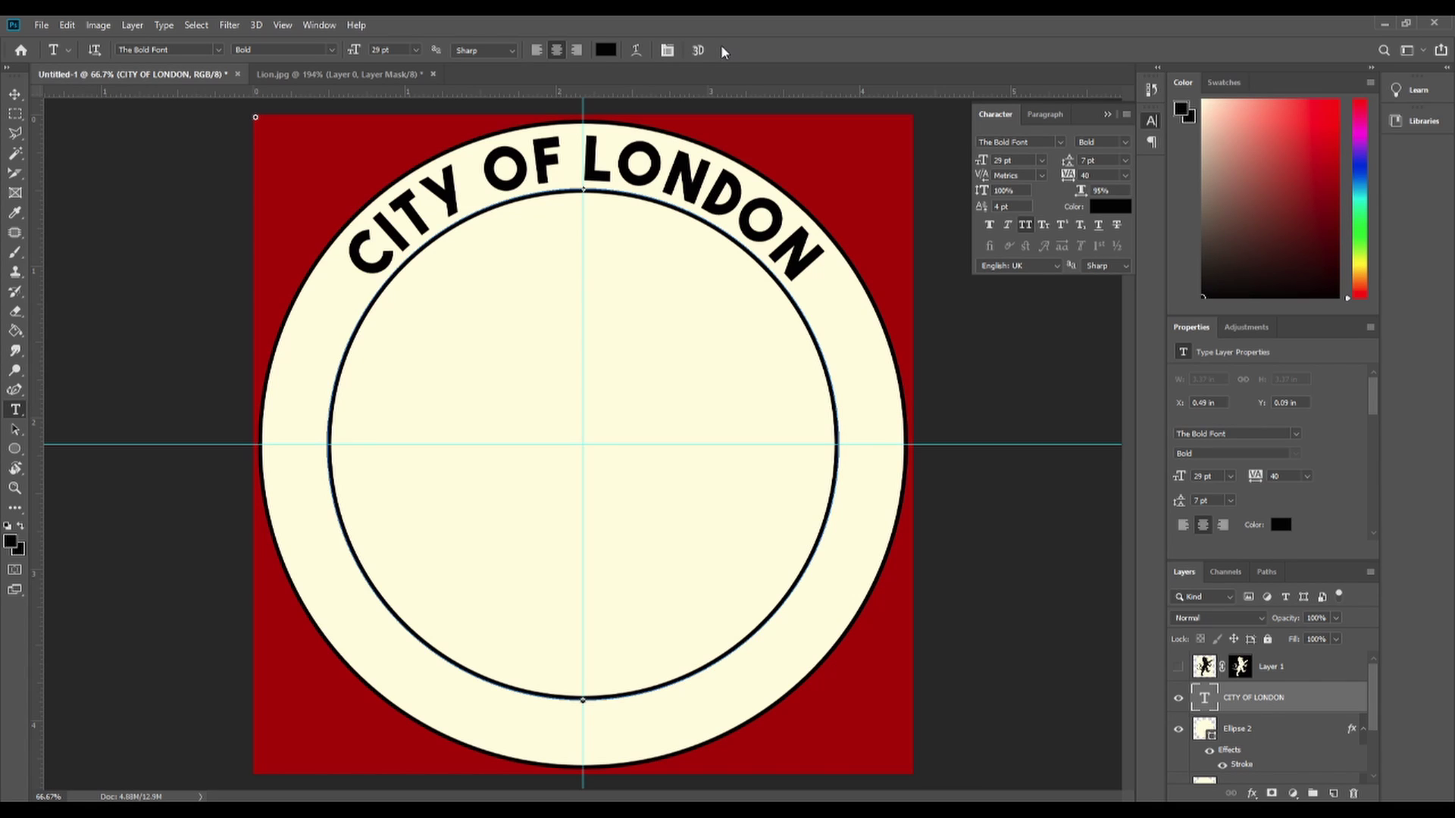
Show the lion layer to compare it with the ring text, and hide it again.
{"action": "left_click", "coordinate": [1177, 667]}
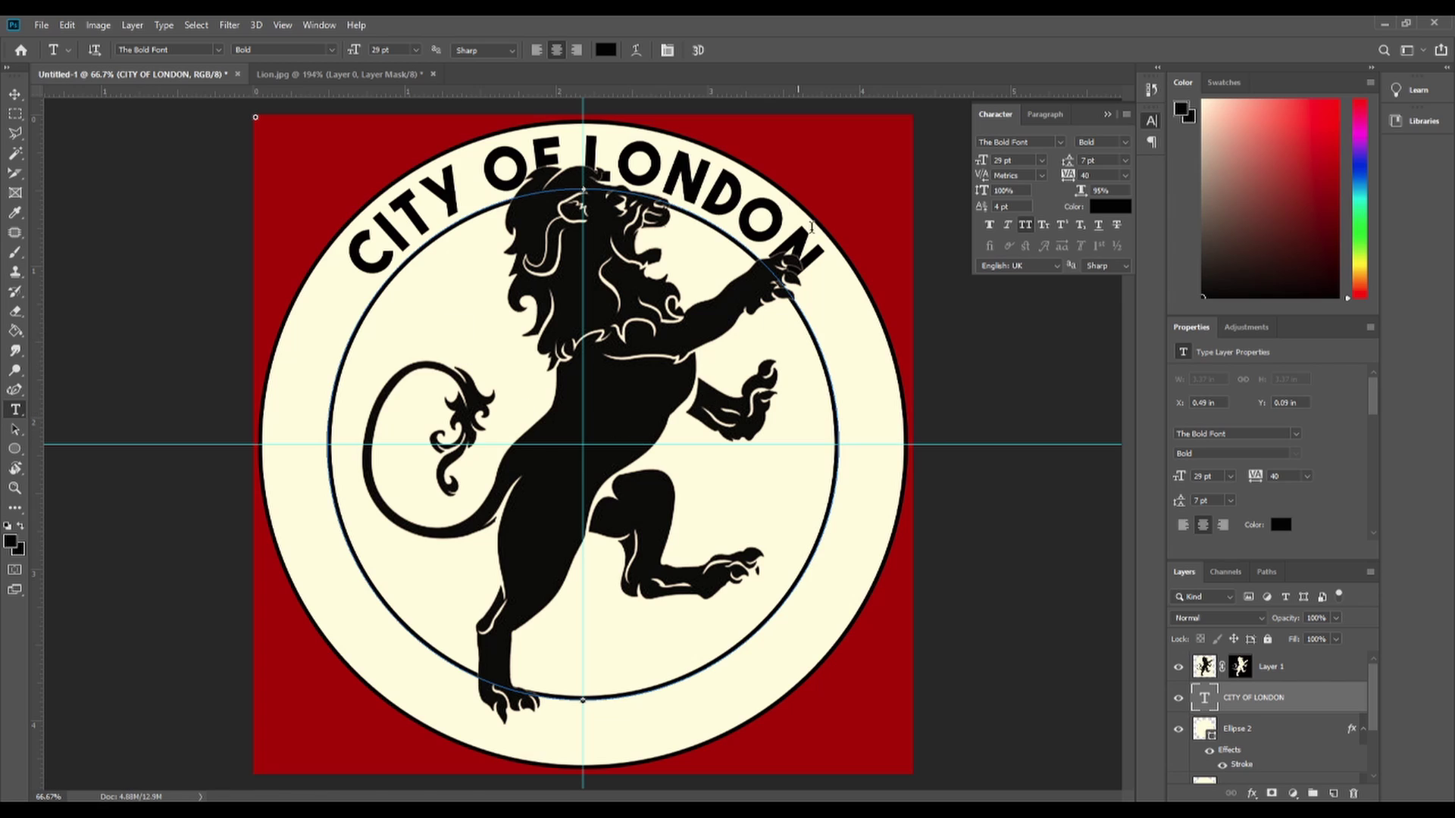
{"action": "left_click", "coordinate": [1178, 667]}
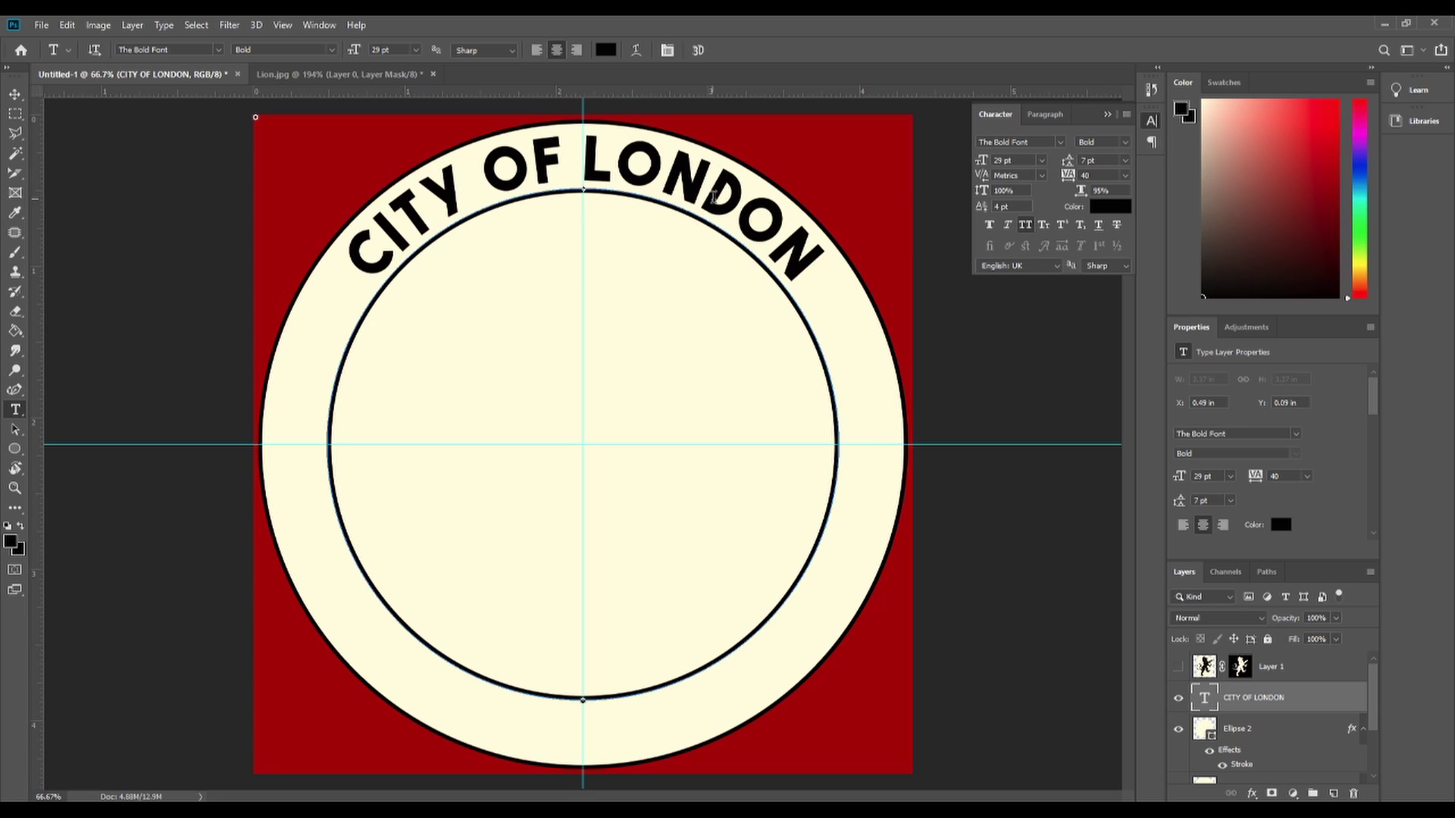
Select the whole CITY OF LONDON text and change its font to Arial.
{"action": "triple_click", "coordinate": [672, 183]}
{"action": "left_click", "coordinate": [185, 50]}
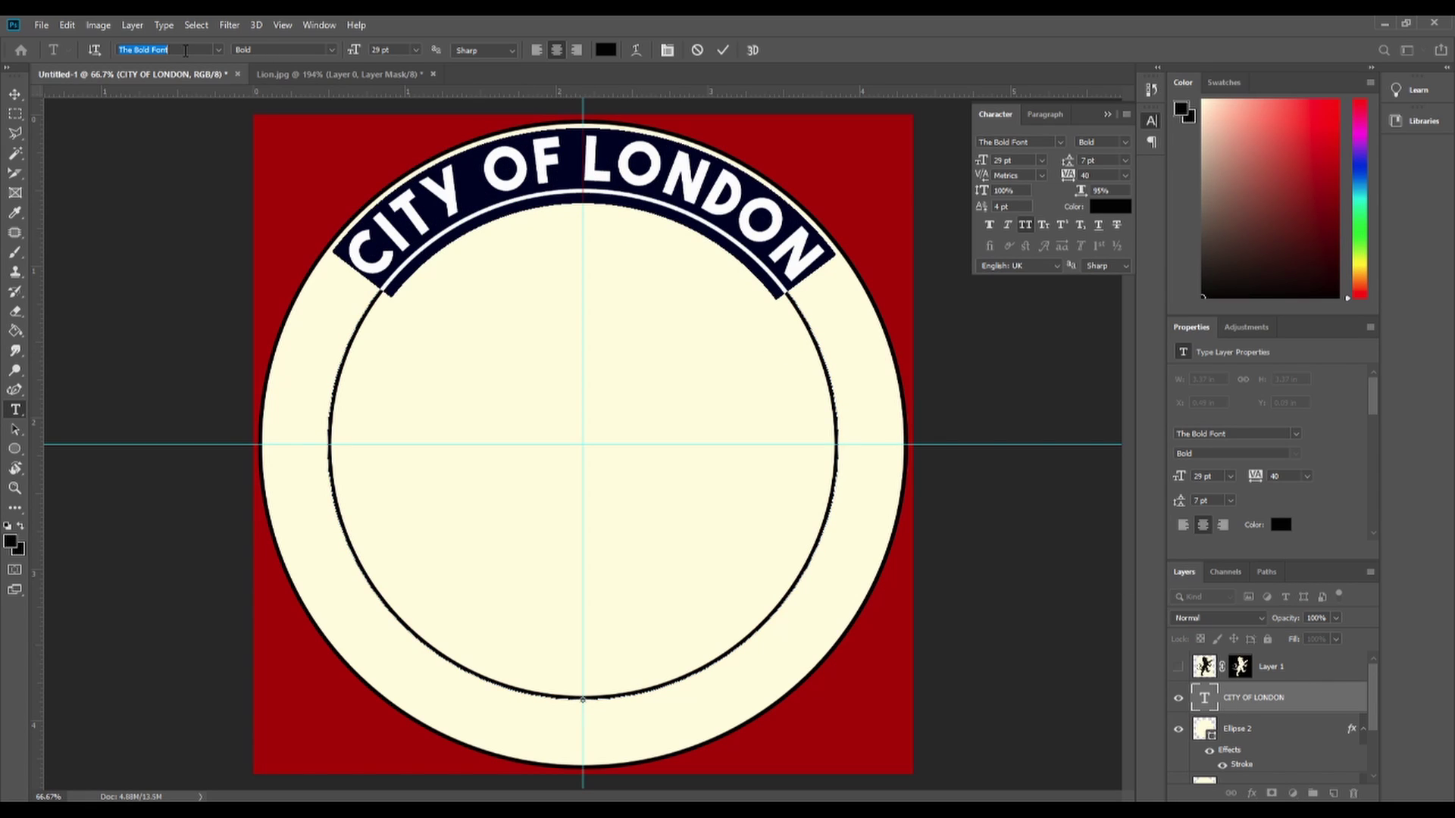
{"action": "left_click", "coordinate": [185, 50]}
{"action": "left_click", "coordinate": [539, 201]}
{"action": "double_click", "coordinate": [567, 177]}
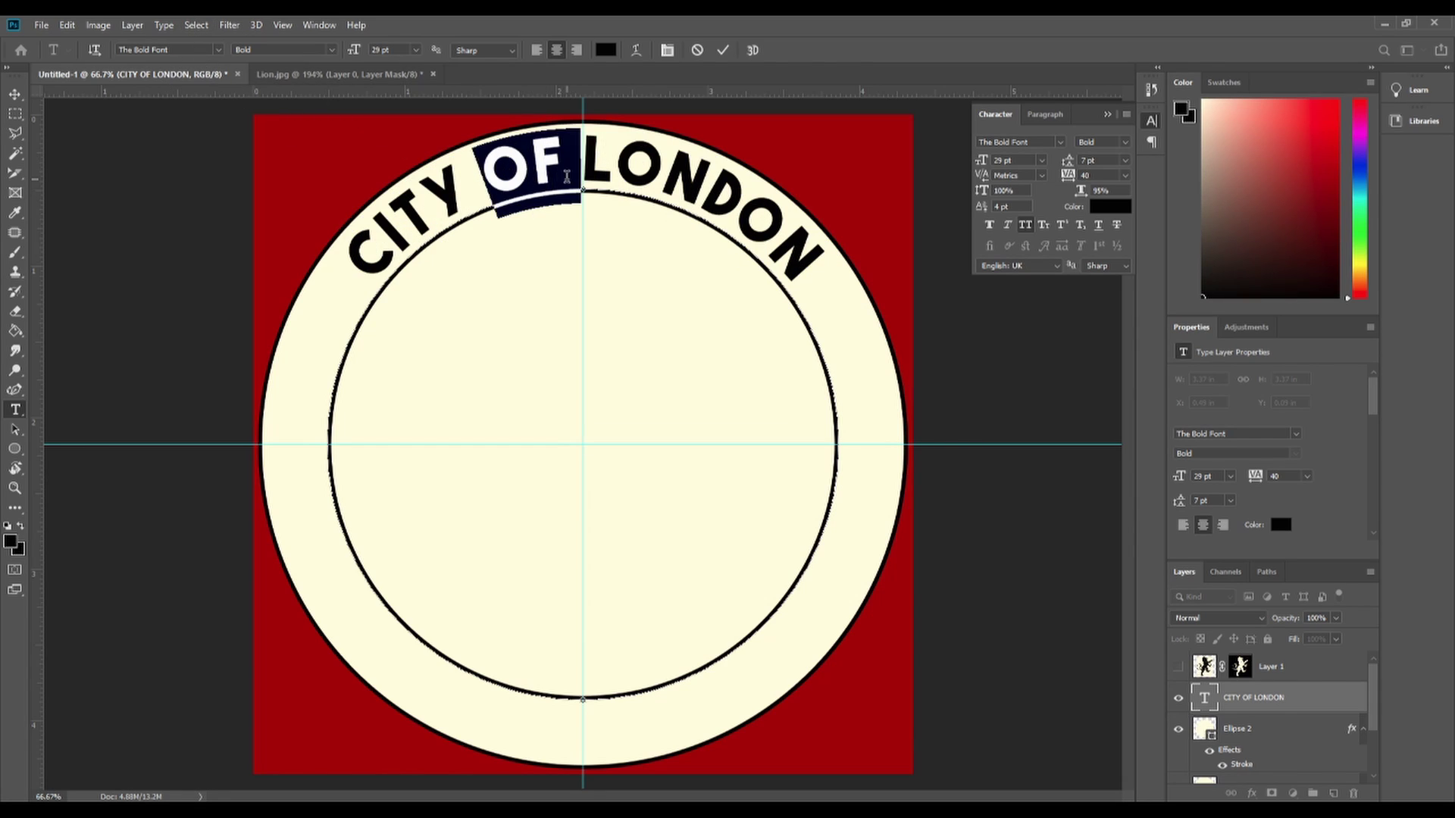
{"action": "key", "text": "ctrl+a"}
{"action": "left_click", "coordinate": [191, 50]}
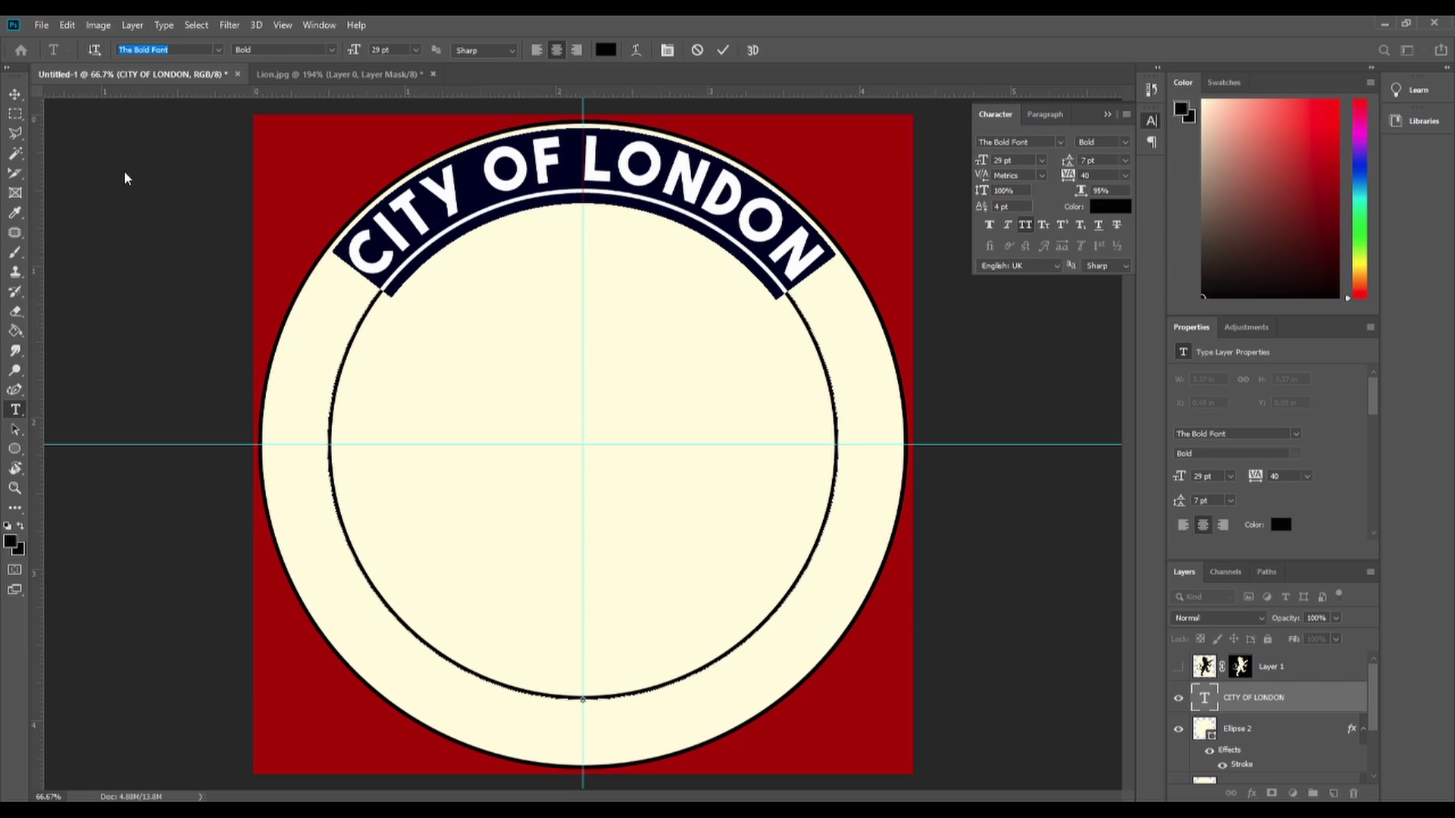
{"action": "type", "text": "Arial"}
{"action": "key", "text": "Return"}
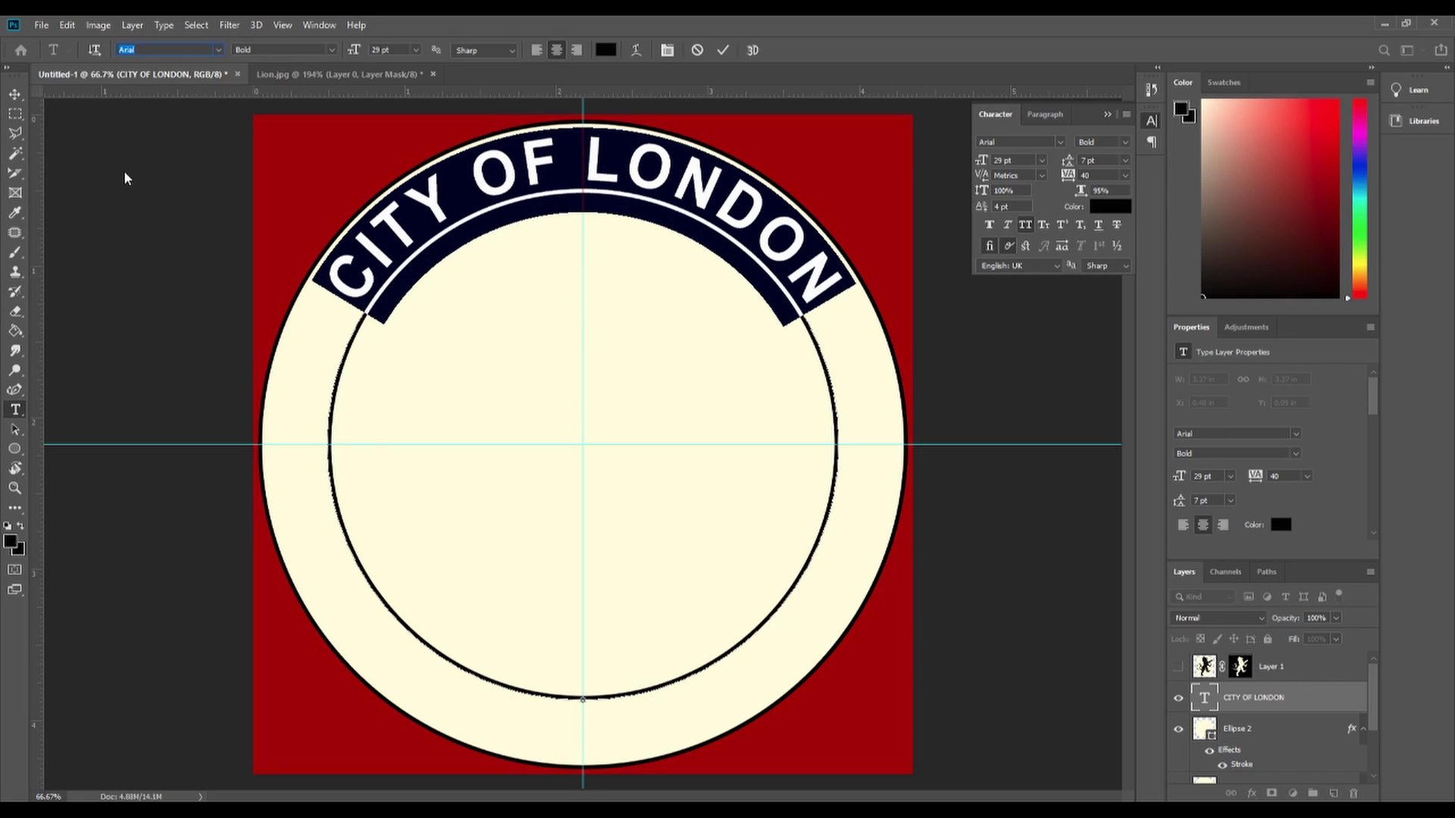
Try other fonts on the CITY OF LONDON text, including Eras Bold ITC, Bauhaus 93, Bernard MT Condensed and Book Antiqua.
{"action": "key", "text": "Up"}
{"action": "key", "text": "Down"}
{"action": "key", "text": "Down"}
{"action": "key", "text": "Down"}
{"action": "key", "text": "Down"}
{"action": "key", "text": "Down"}
{"action": "key", "text": "Down"}
{"action": "key", "text": "Down"}
{"action": "key", "text": "Down"}
{"action": "key", "text": "Down"}
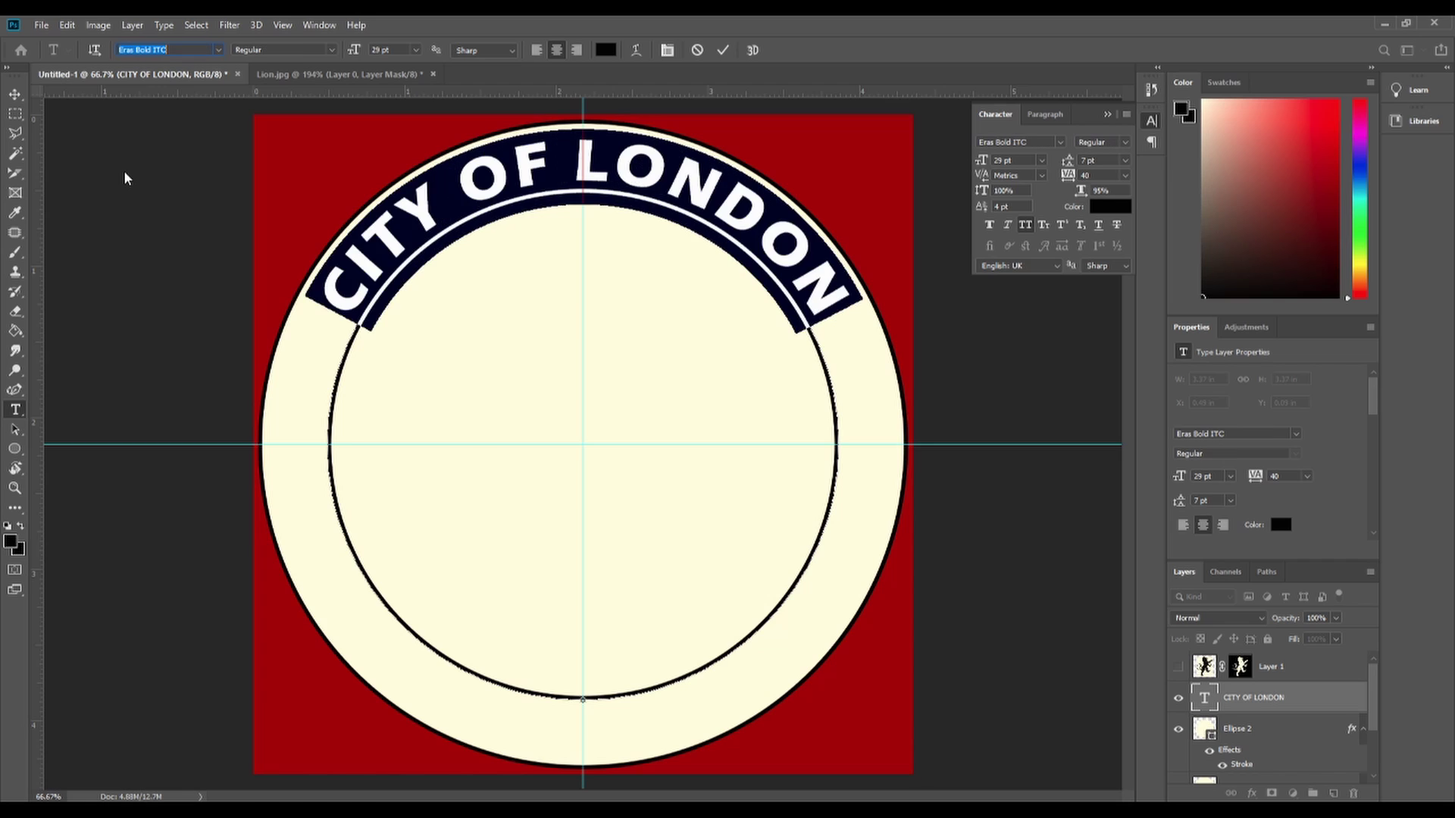
{"action": "key", "text": "Down"}
{"action": "key", "text": "Down"}
{"action": "key", "text": "Down"}
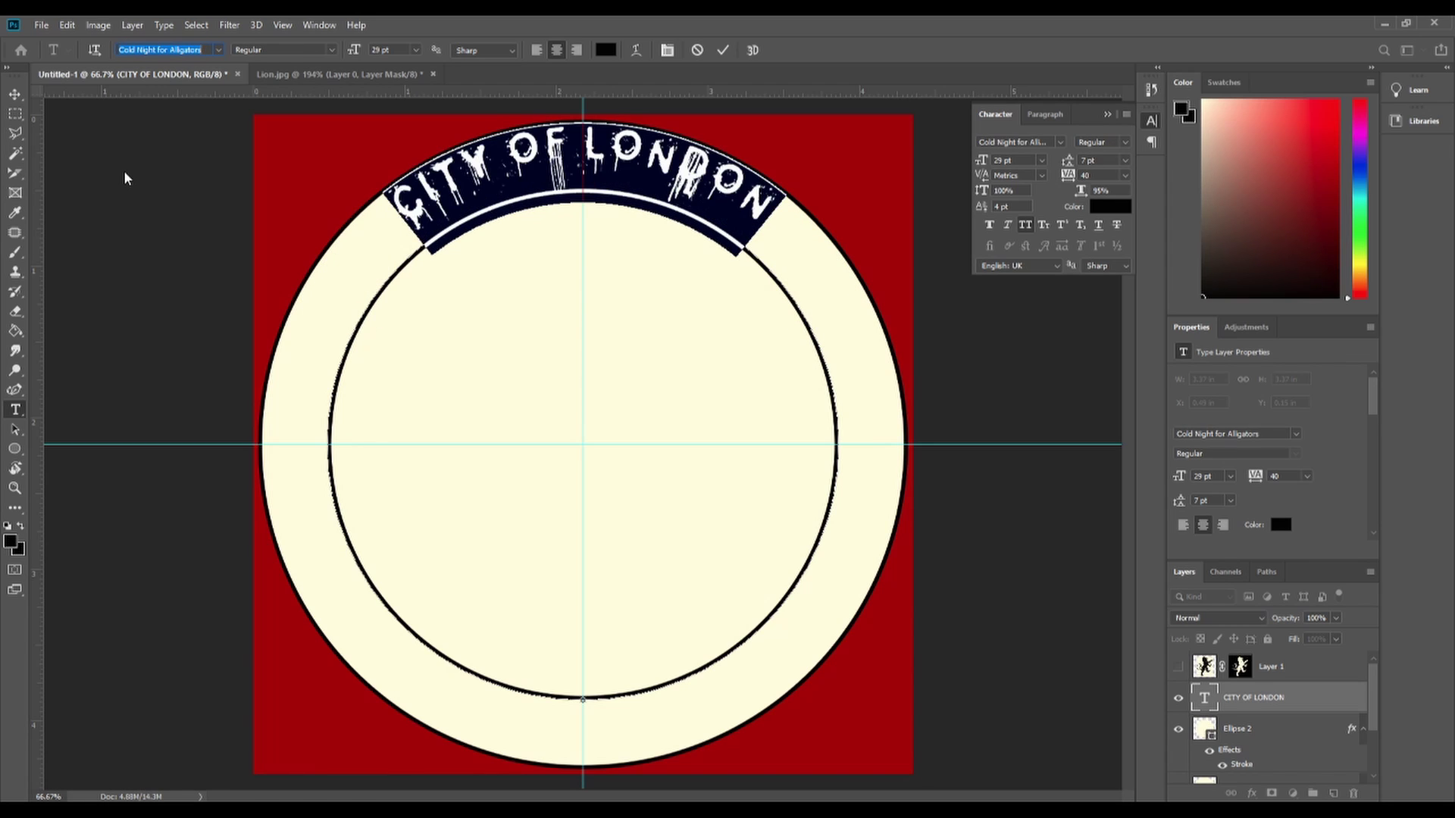
{"action": "key", "text": "Down"}
{"action": "key", "text": "Down"}
{"action": "key", "text": "Down"}
{"action": "key", "text": "Down"}
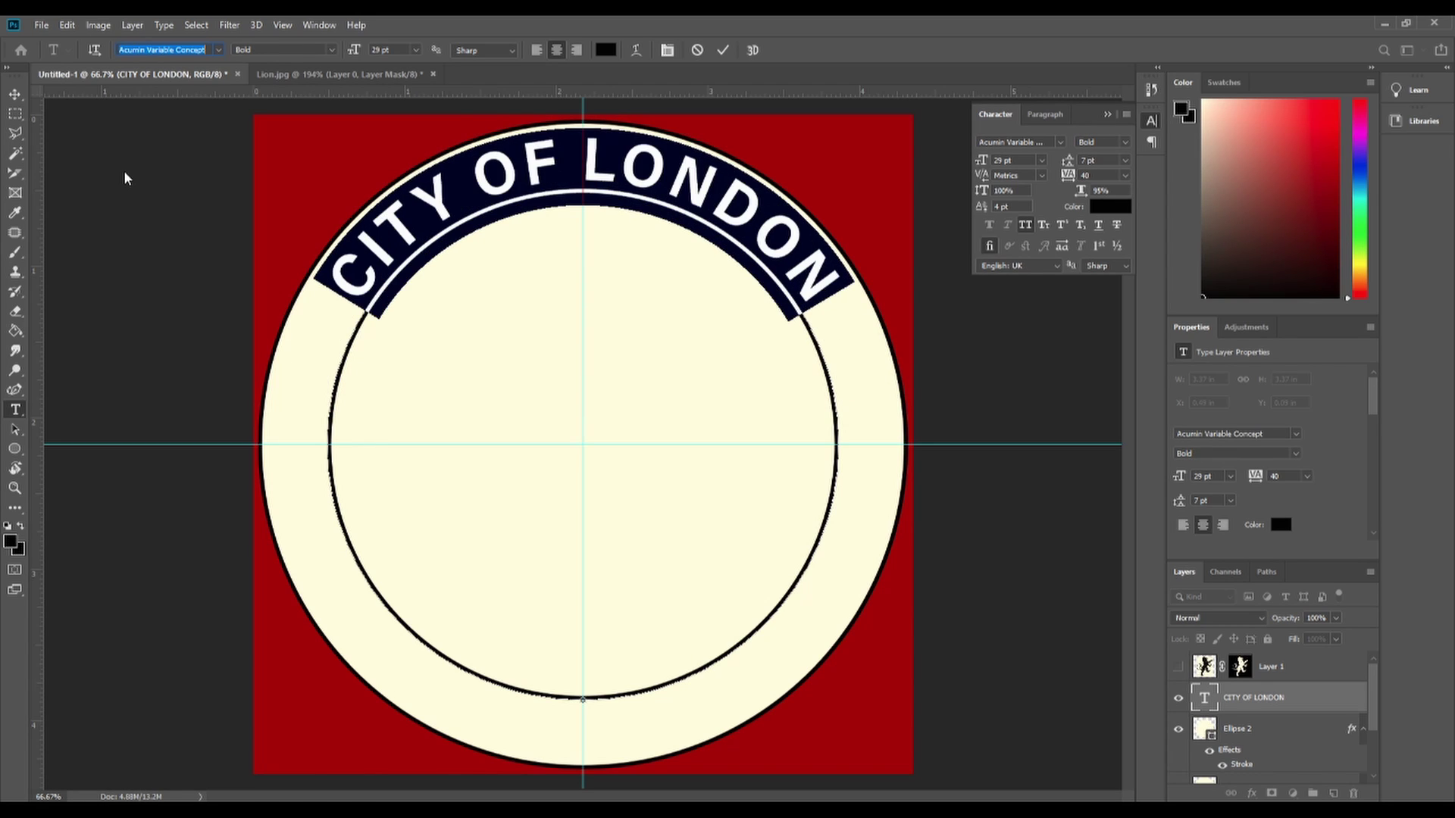
{"action": "key", "text": "Down"}
{"action": "key", "text": "Down"}
{"action": "key", "text": "Down"}
{"action": "key", "text": "Down"}
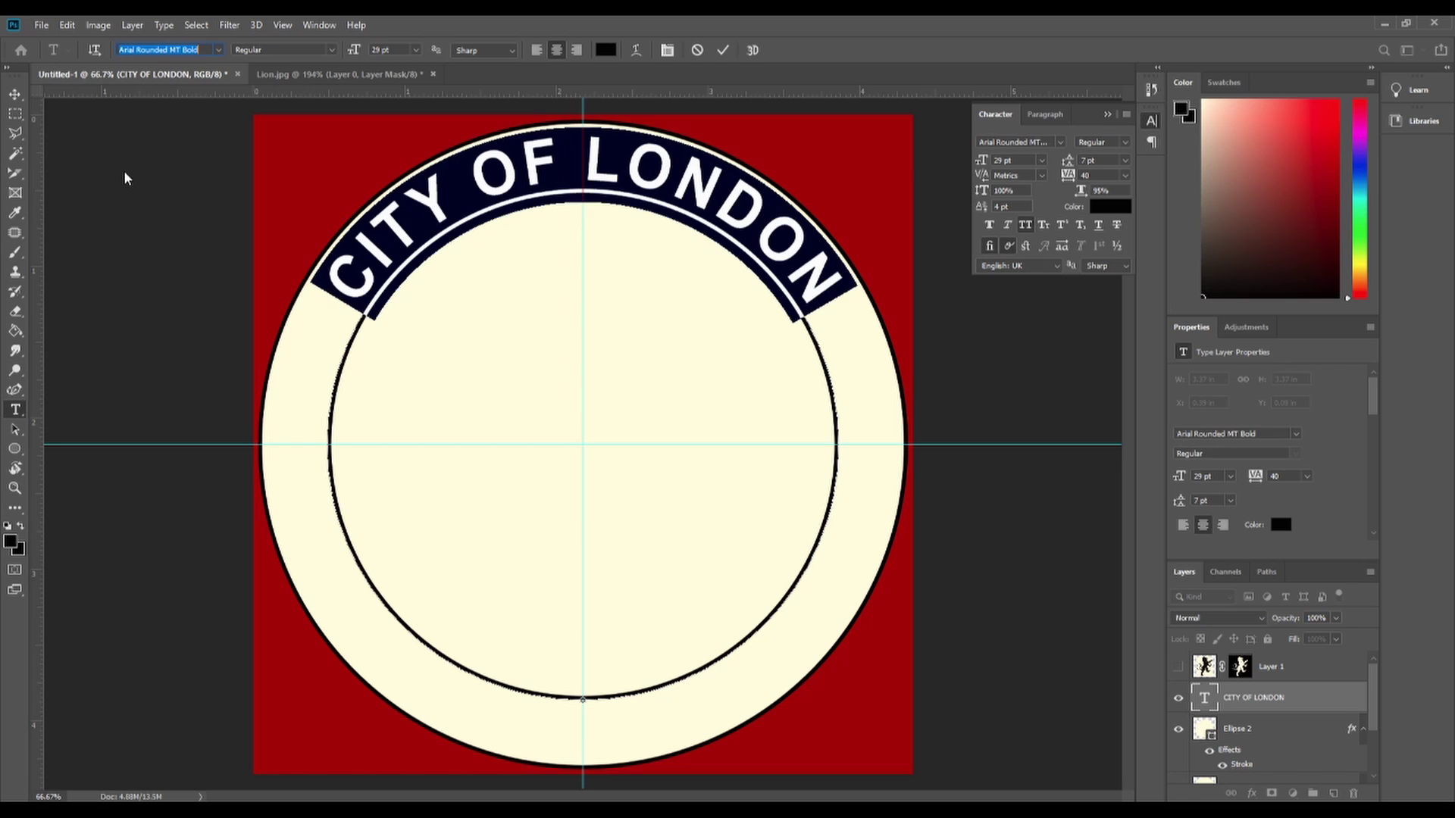
{"action": "key", "text": "Down"}
{"action": "key", "text": "Down"}
{"action": "key", "text": "Down"}
{"action": "key", "text": "Down"}
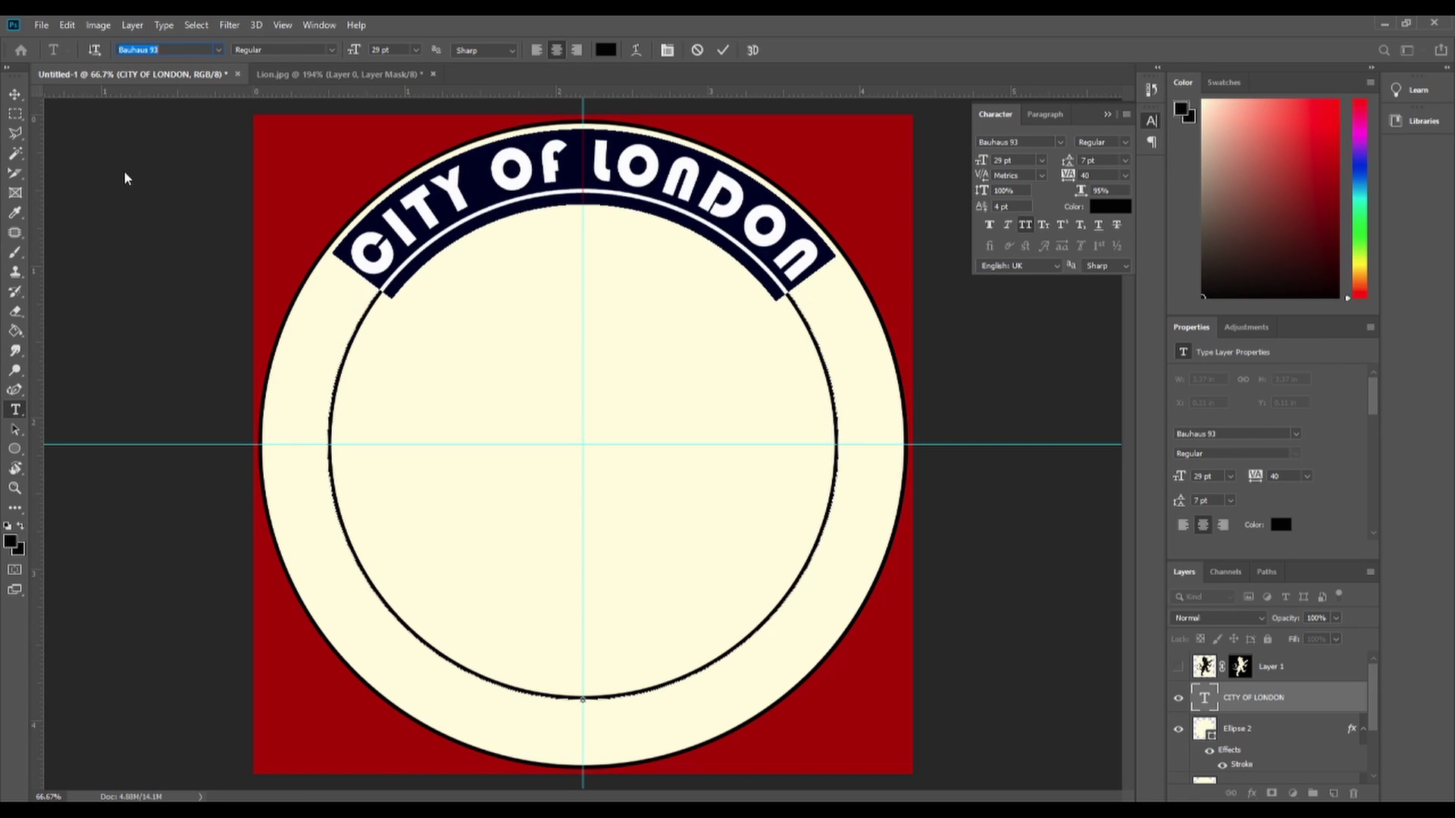
{"action": "key", "text": "Down"}
{"action": "key", "text": "Down"}
{"action": "key", "text": "Down"}
{"action": "key", "text": "Down"}
{"action": "key", "text": "Down"}
{"action": "key", "text": "Down"}
{"action": "key", "text": "Down"}
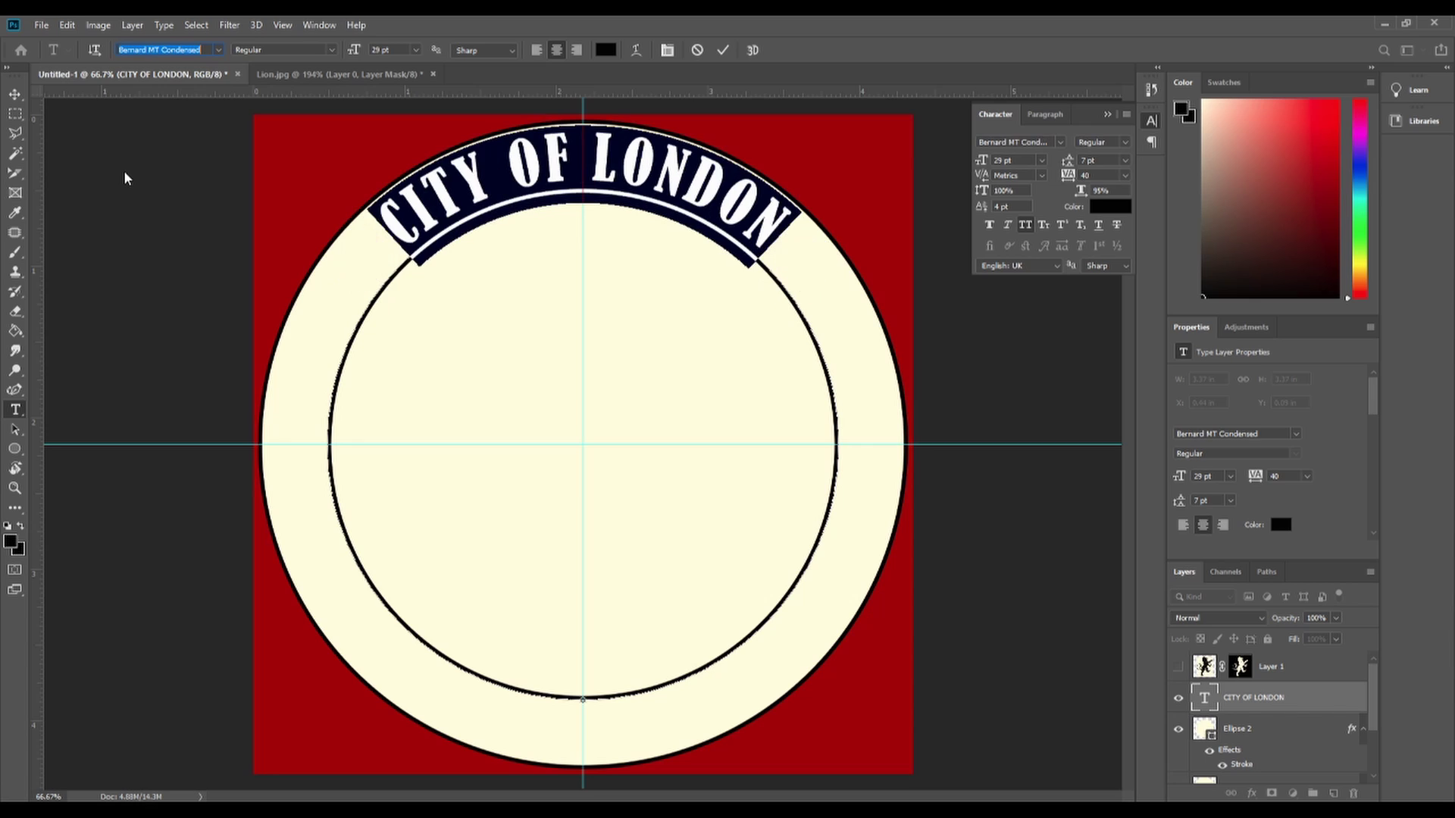
{"action": "key", "text": "Down"}
{"action": "key", "text": "Down"}
{"action": "key", "text": "Down"}
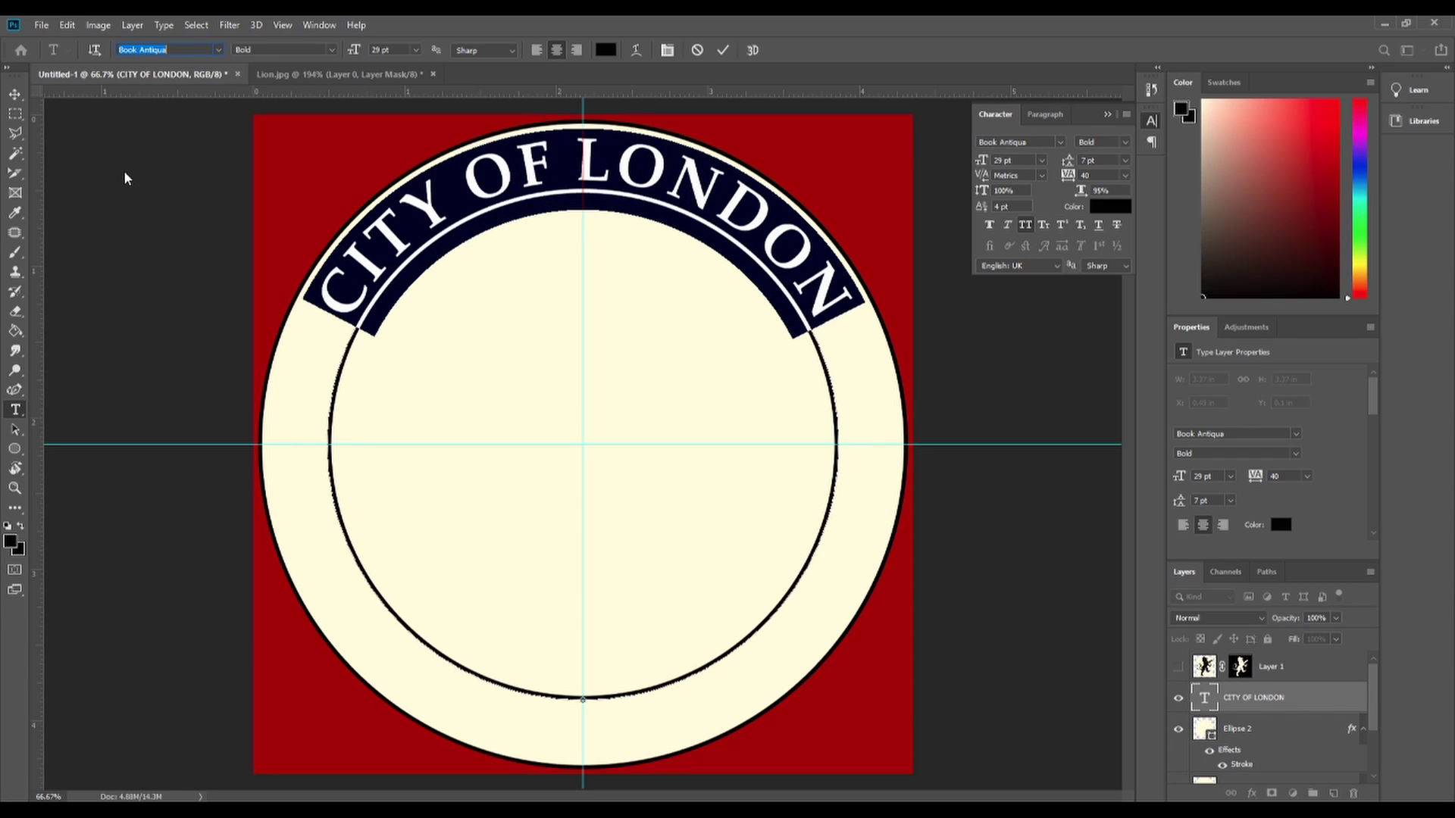
{"action": "key", "text": "Down"}
{"action": "key", "text": "Down"}
{"action": "key", "text": "Down"}
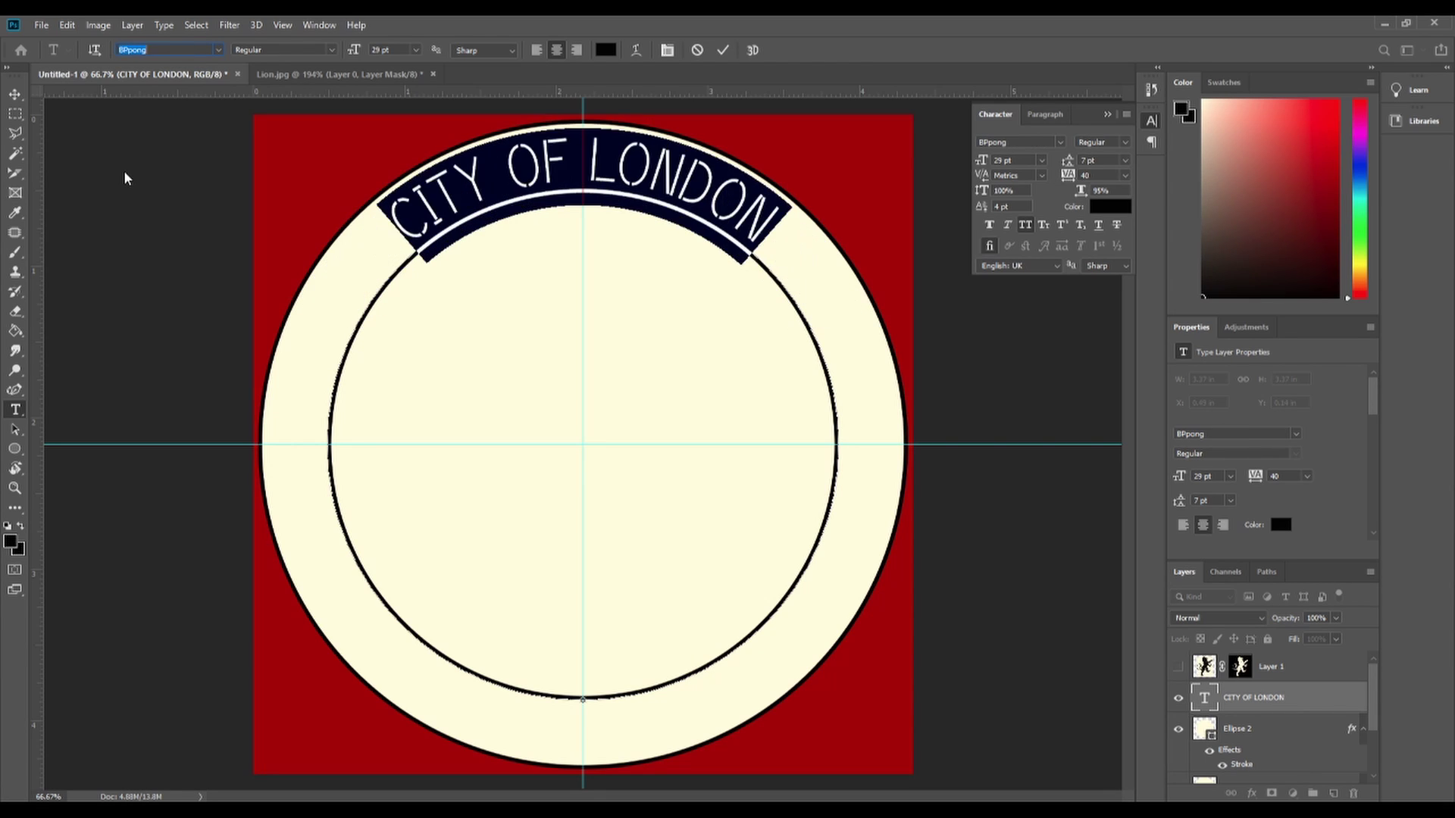
Try the CITY OF LONDON text in Britannic Bold at 32 pt.
{"action": "key", "text": "Down"}
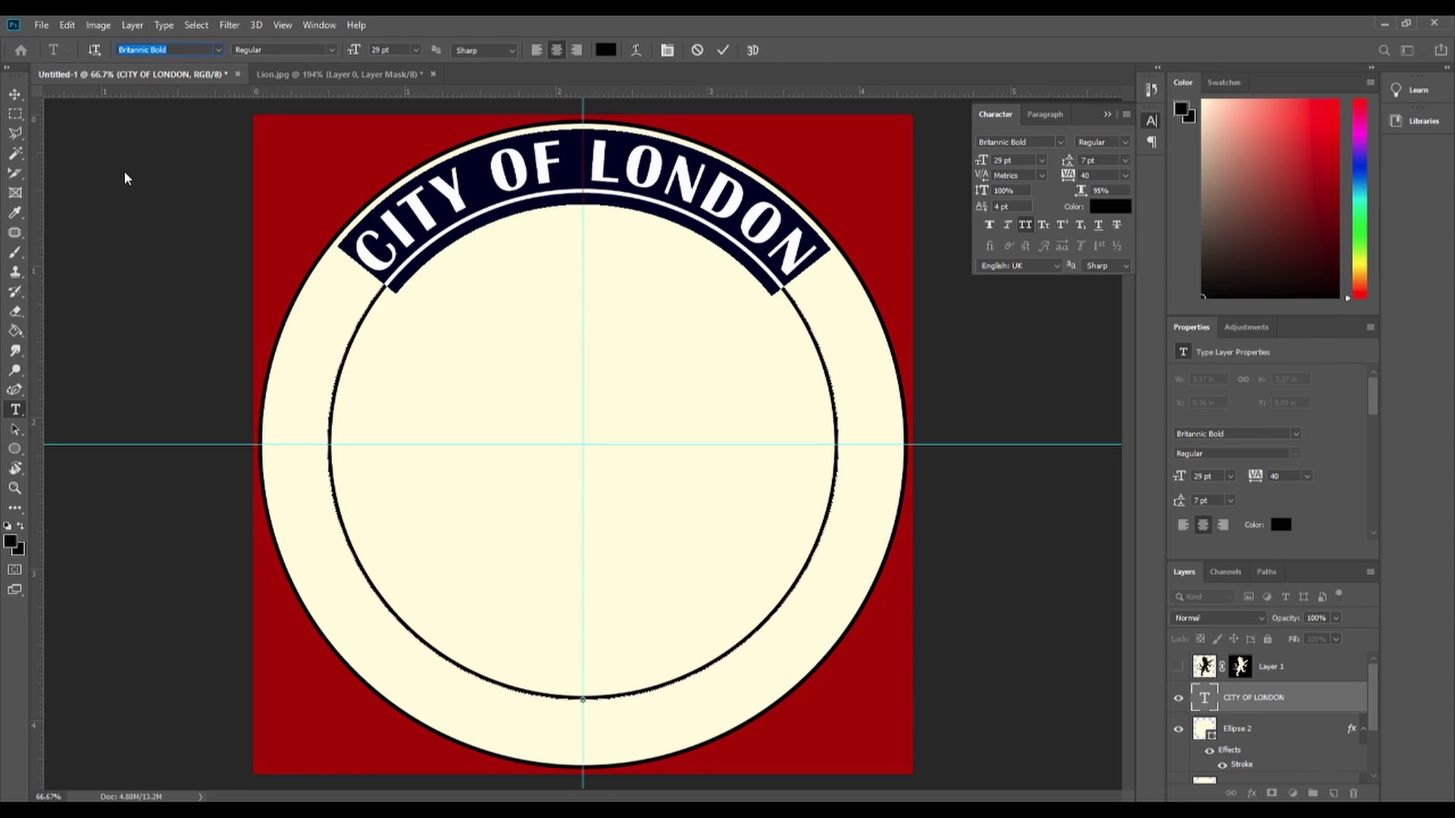
{"action": "key", "text": "Up"}
{"action": "key", "text": "Down"}
{"action": "left_click_drag", "start_coordinate": [351, 50], "coordinate": [348, 50]}
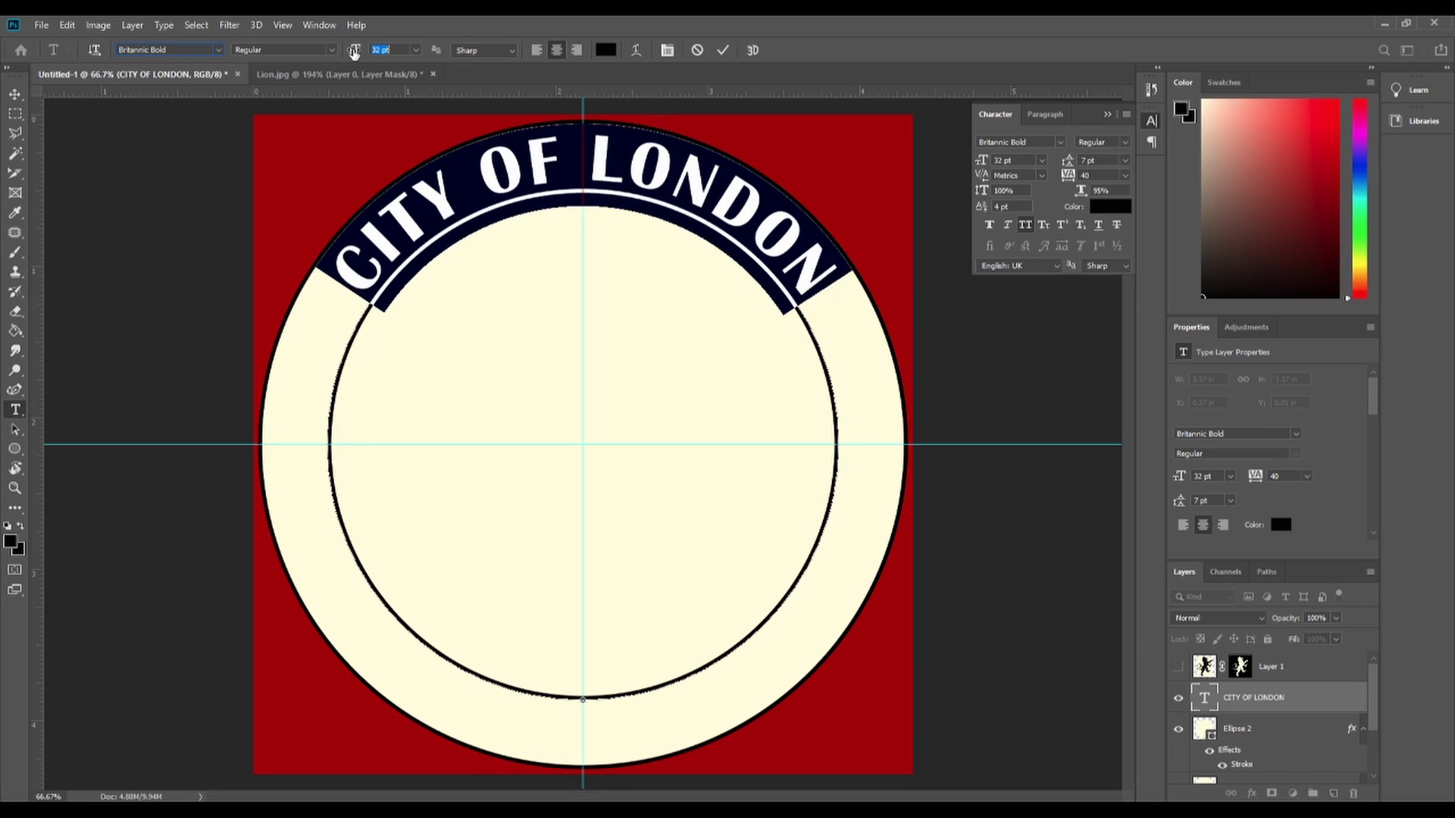
{"action": "left_click", "coordinate": [724, 50]}
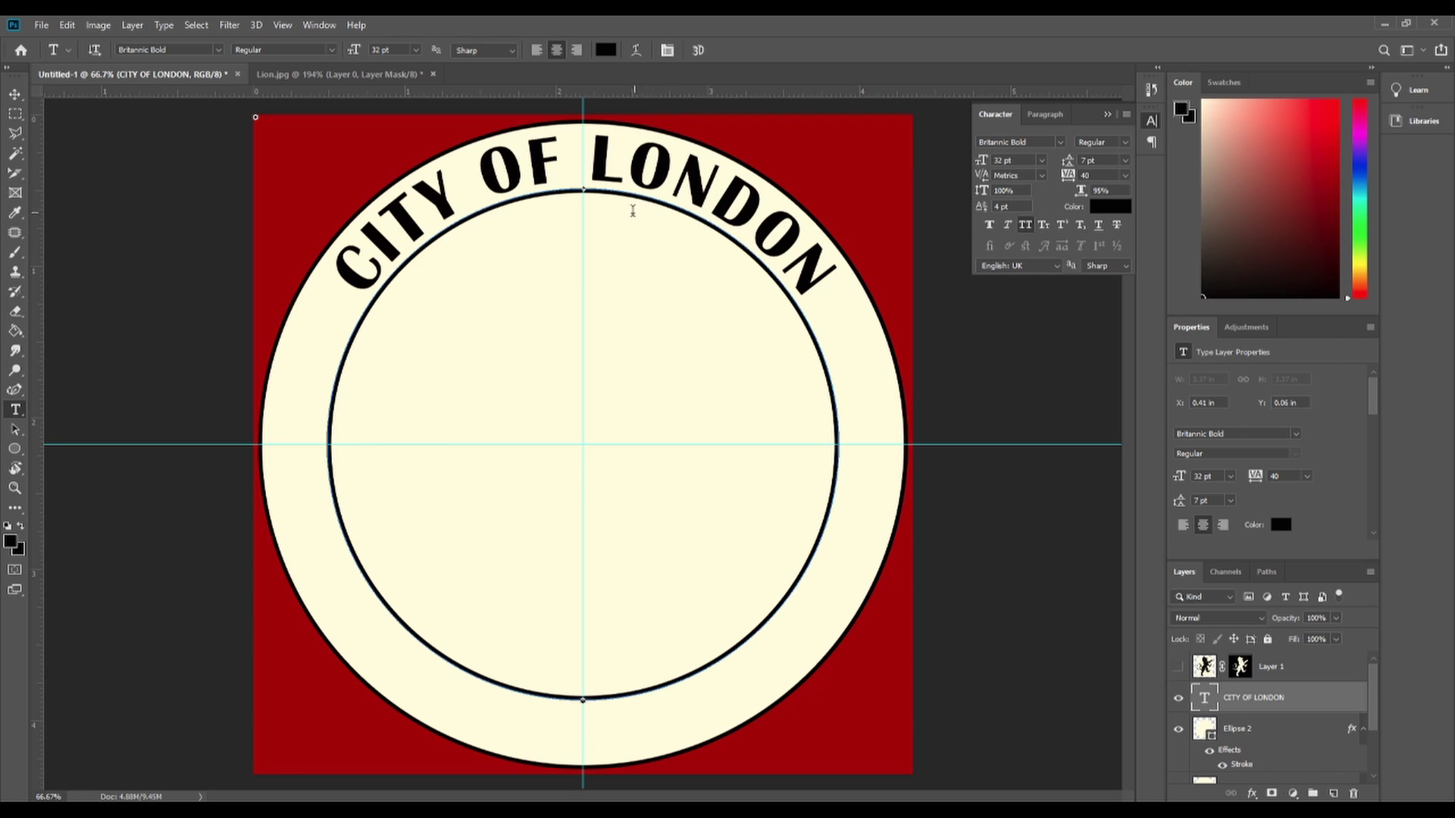
Set the whole CITY OF LONDON text to The Bold Font at 28 pt.
{"action": "triple_click", "coordinate": [608, 220]}
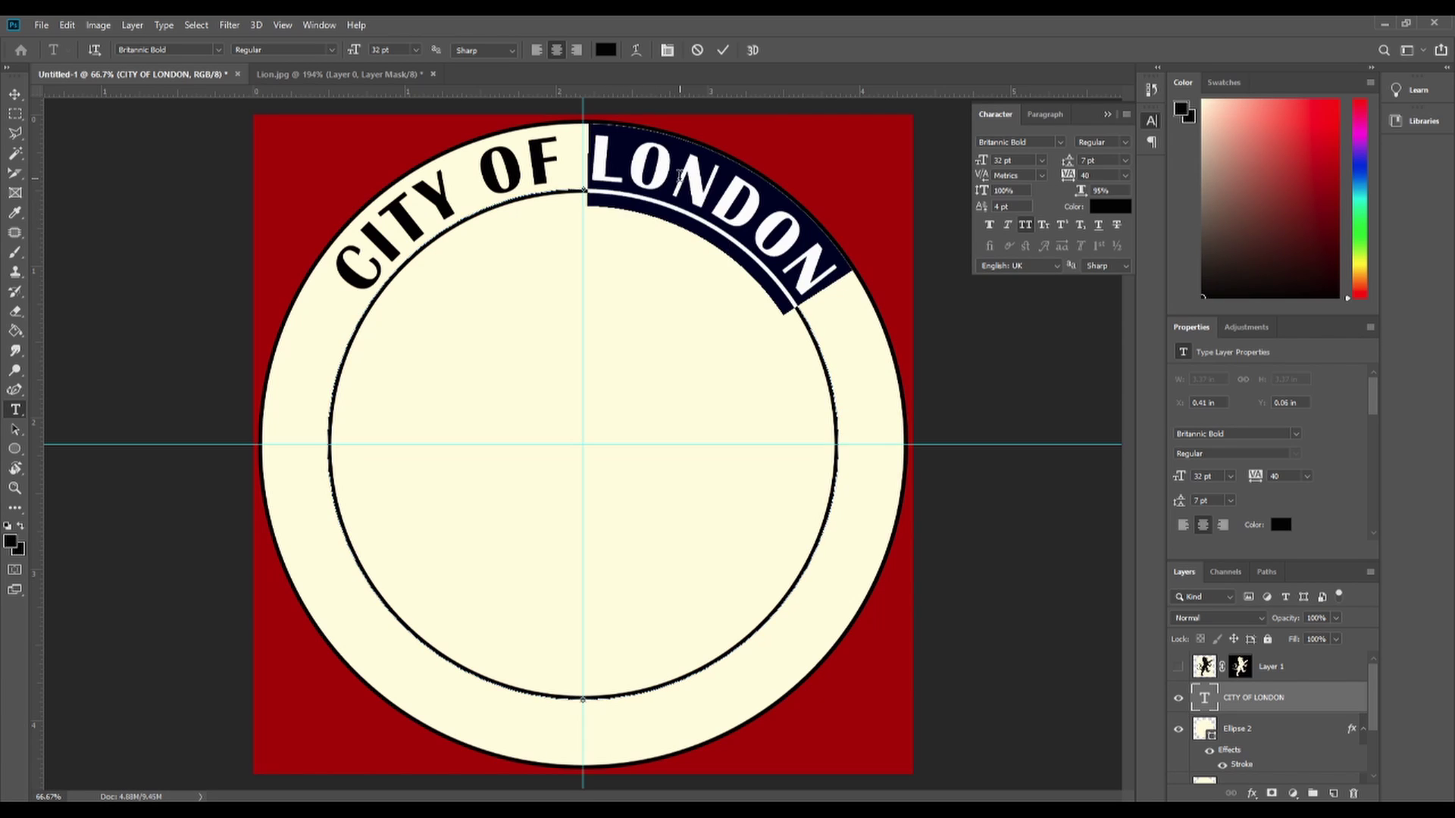
{"action": "left_click", "coordinate": [218, 49]}
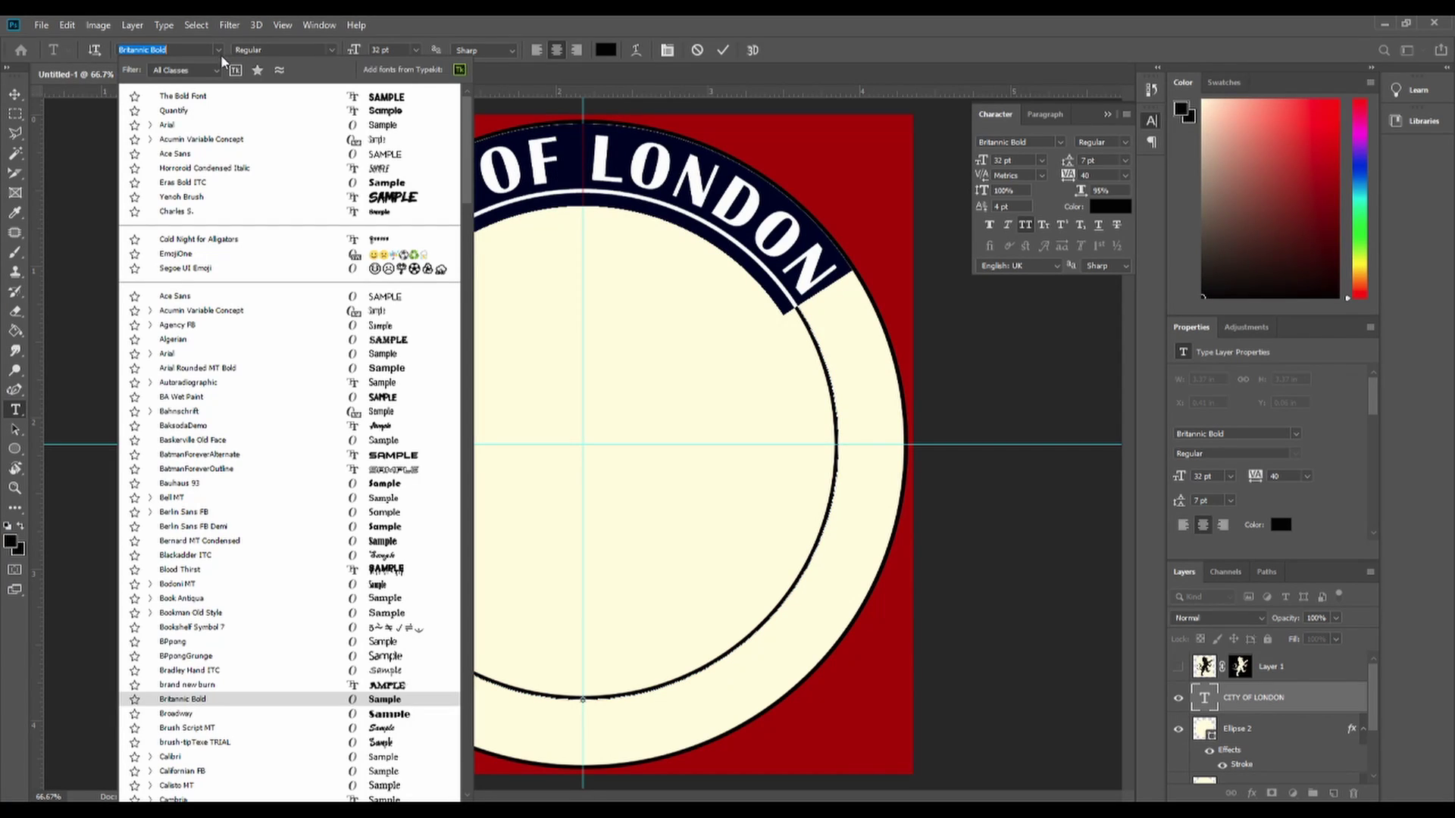
{"action": "left_click", "coordinate": [218, 93]}
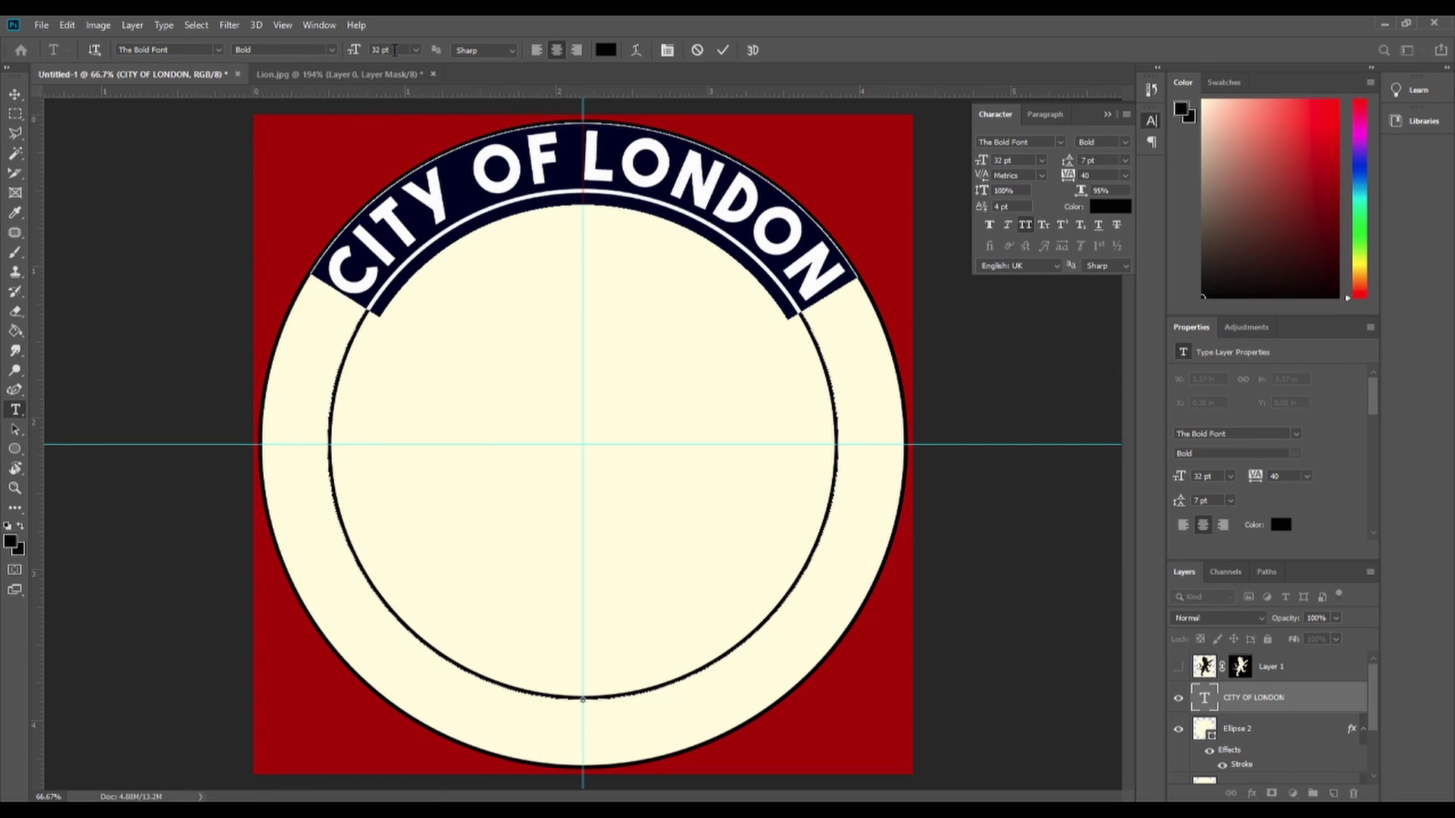
{"action": "key", "text": "Down"}
{"action": "key", "text": "Down"}
{"action": "key", "text": "Down"}
{"action": "key", "text": "Down"}
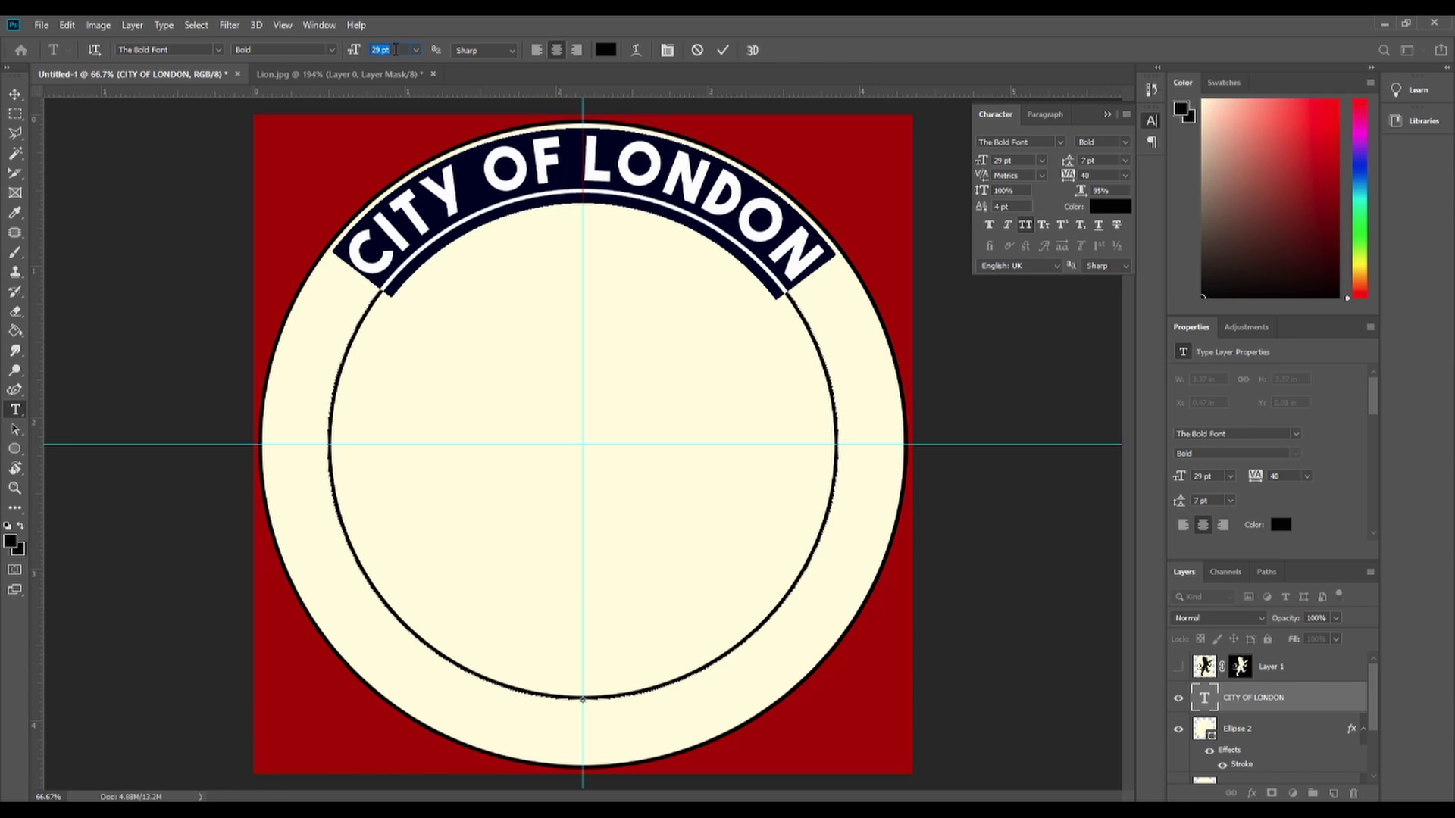
{"action": "left_click", "coordinate": [721, 51]}
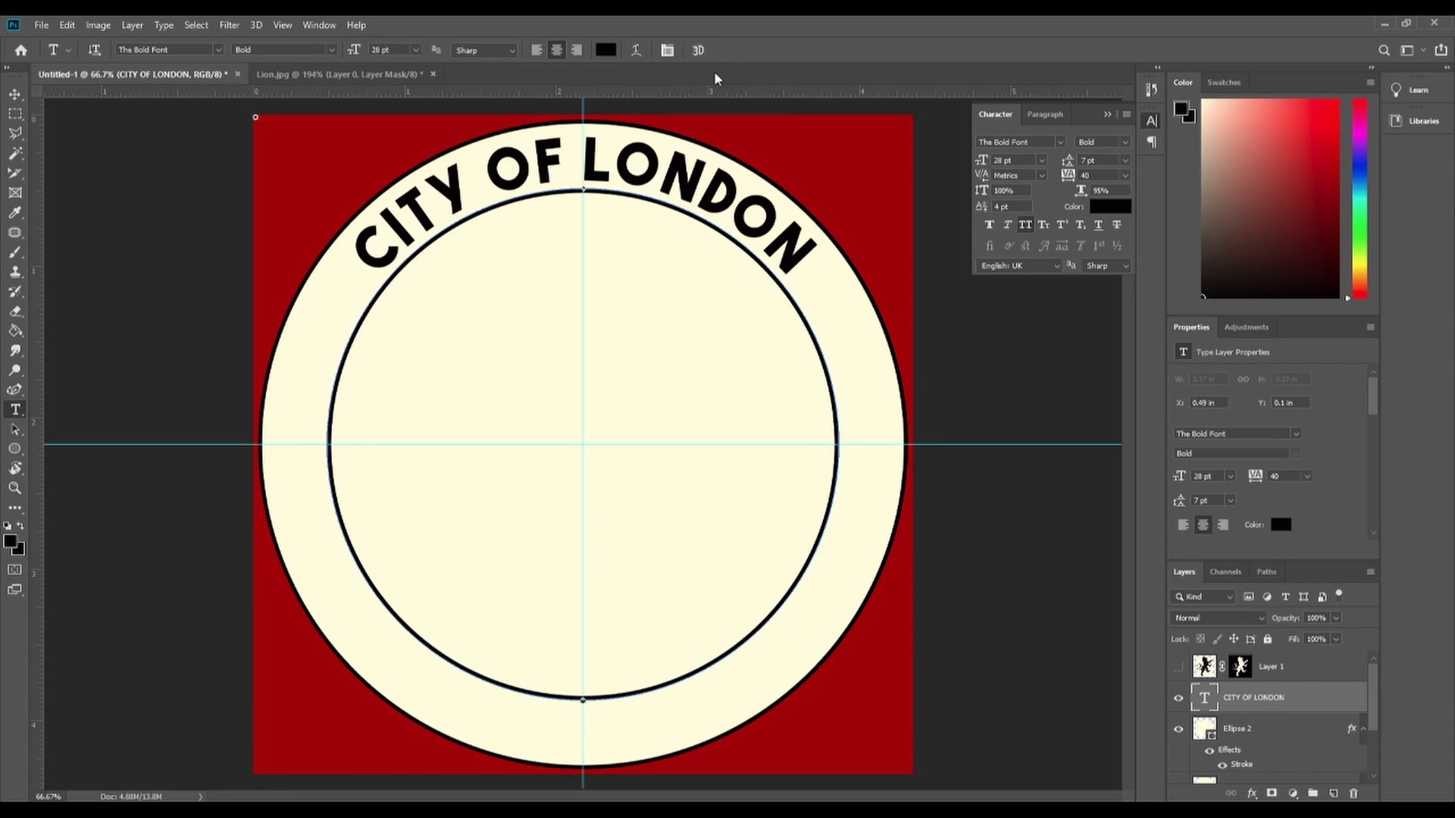
Set the baseline shift of the whole CITY OF LONDON text to 5 pt.
{"action": "double_click", "coordinate": [780, 225]}
{"action": "key", "text": "ctrl+a"}
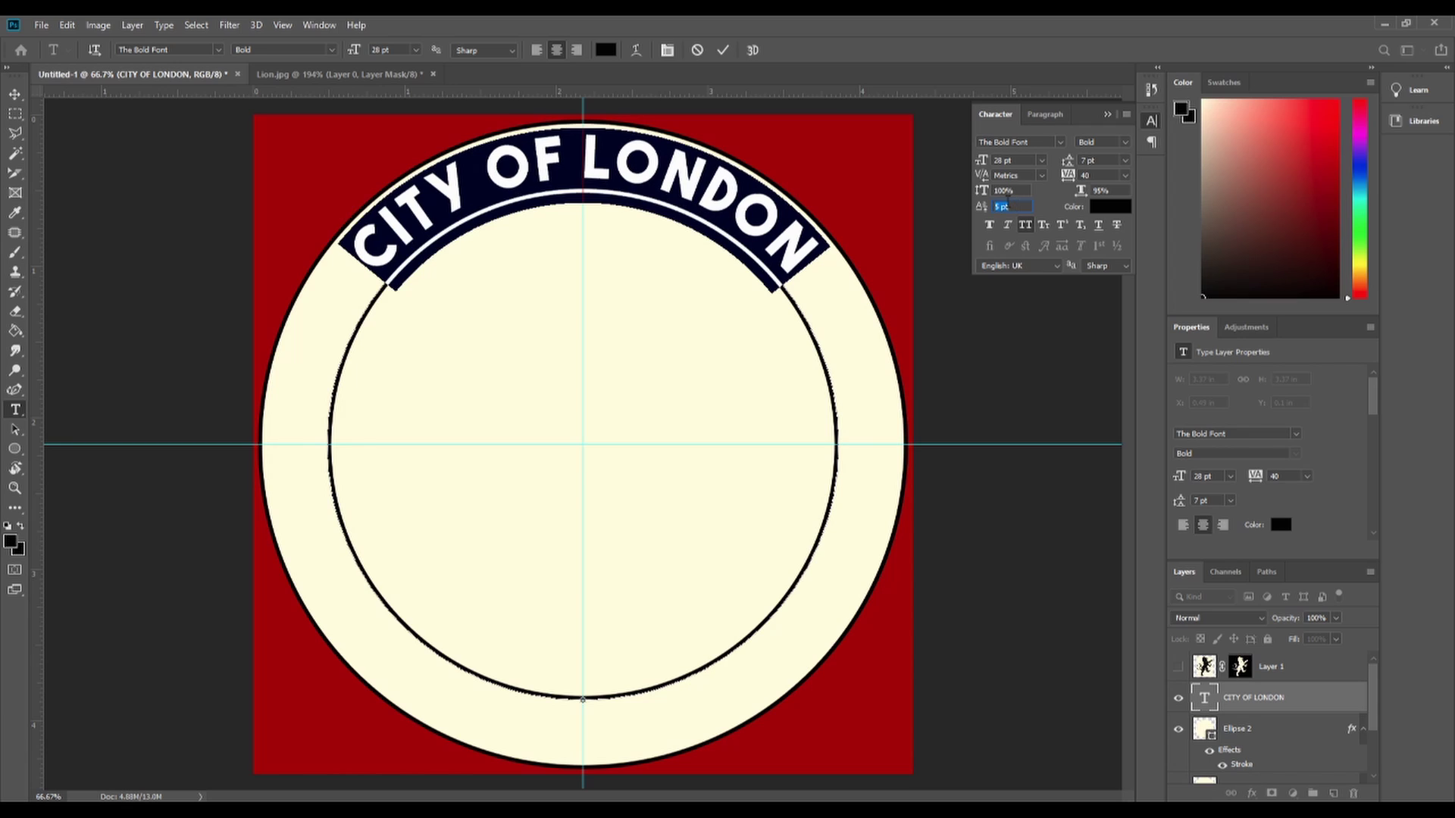
{"action": "left_click", "coordinate": [725, 50]}
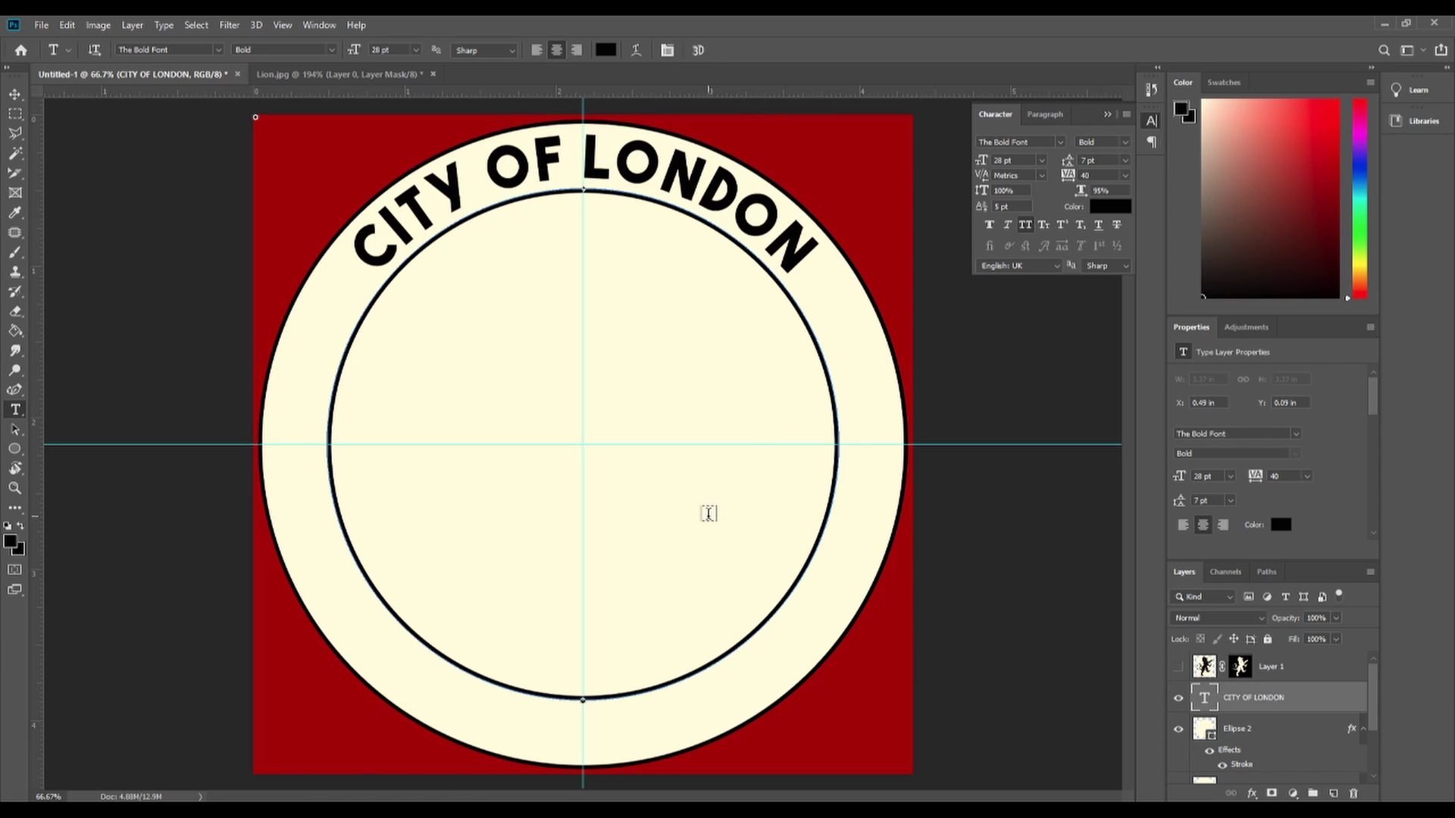
Add a centered FOOTBALL CLUB text on the path of the Ellipse 2 inner circle, starting from its lowest point.
{"action": "left_click", "coordinate": [1224, 734]}
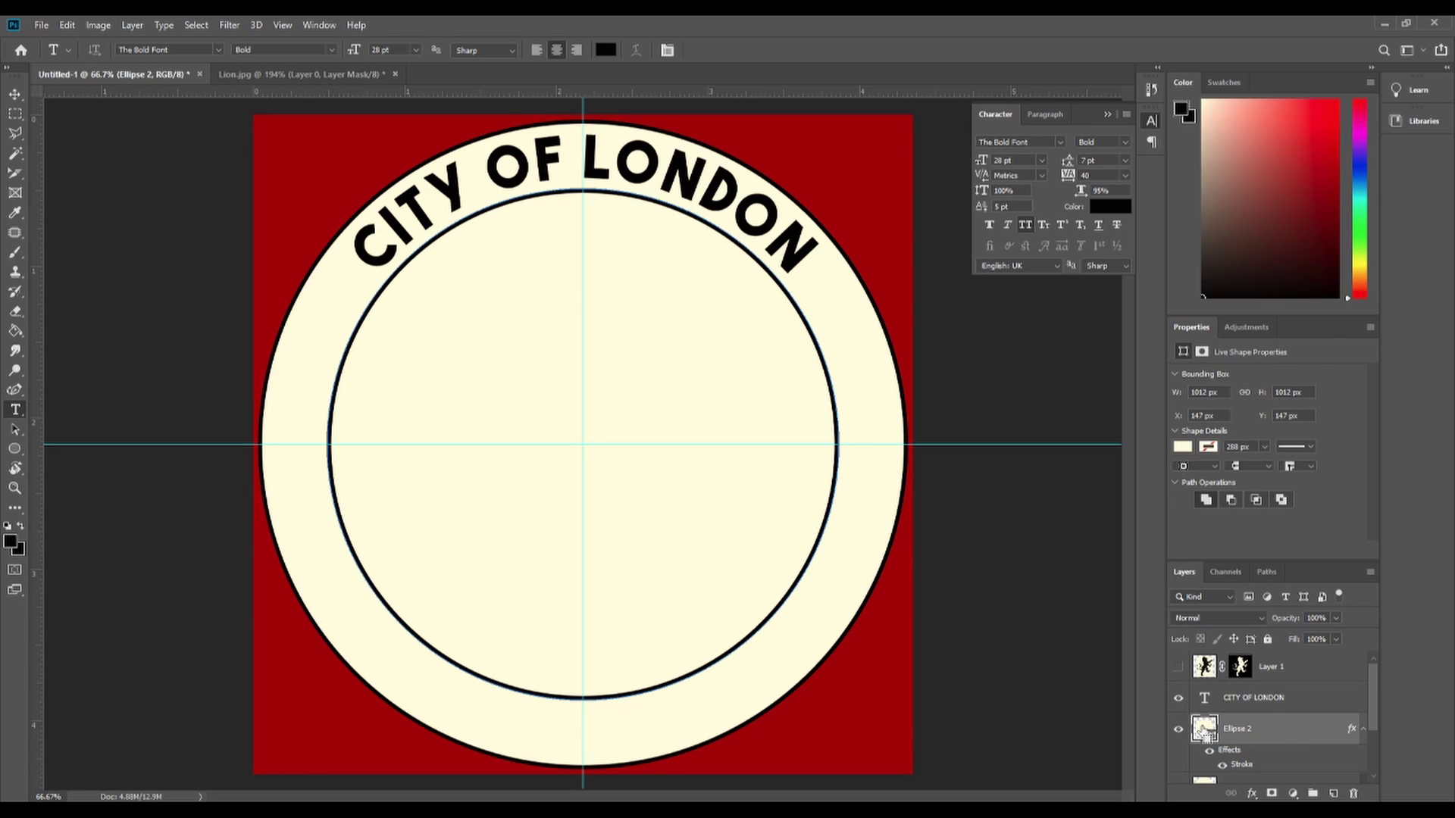
{"action": "left_click", "coordinate": [1205, 732], "text": "ctrl"}
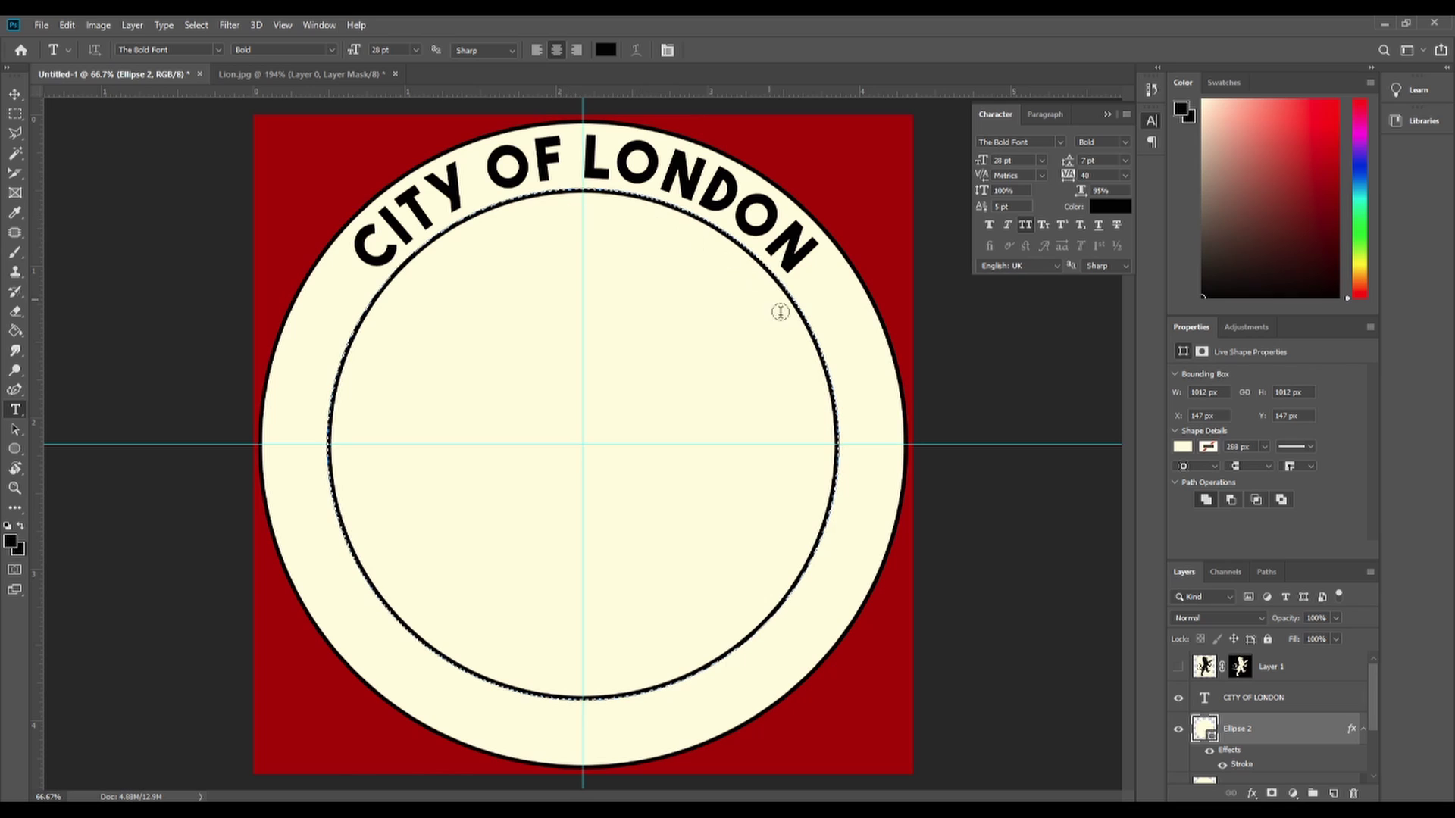
{"action": "left_click", "coordinate": [582, 700]}
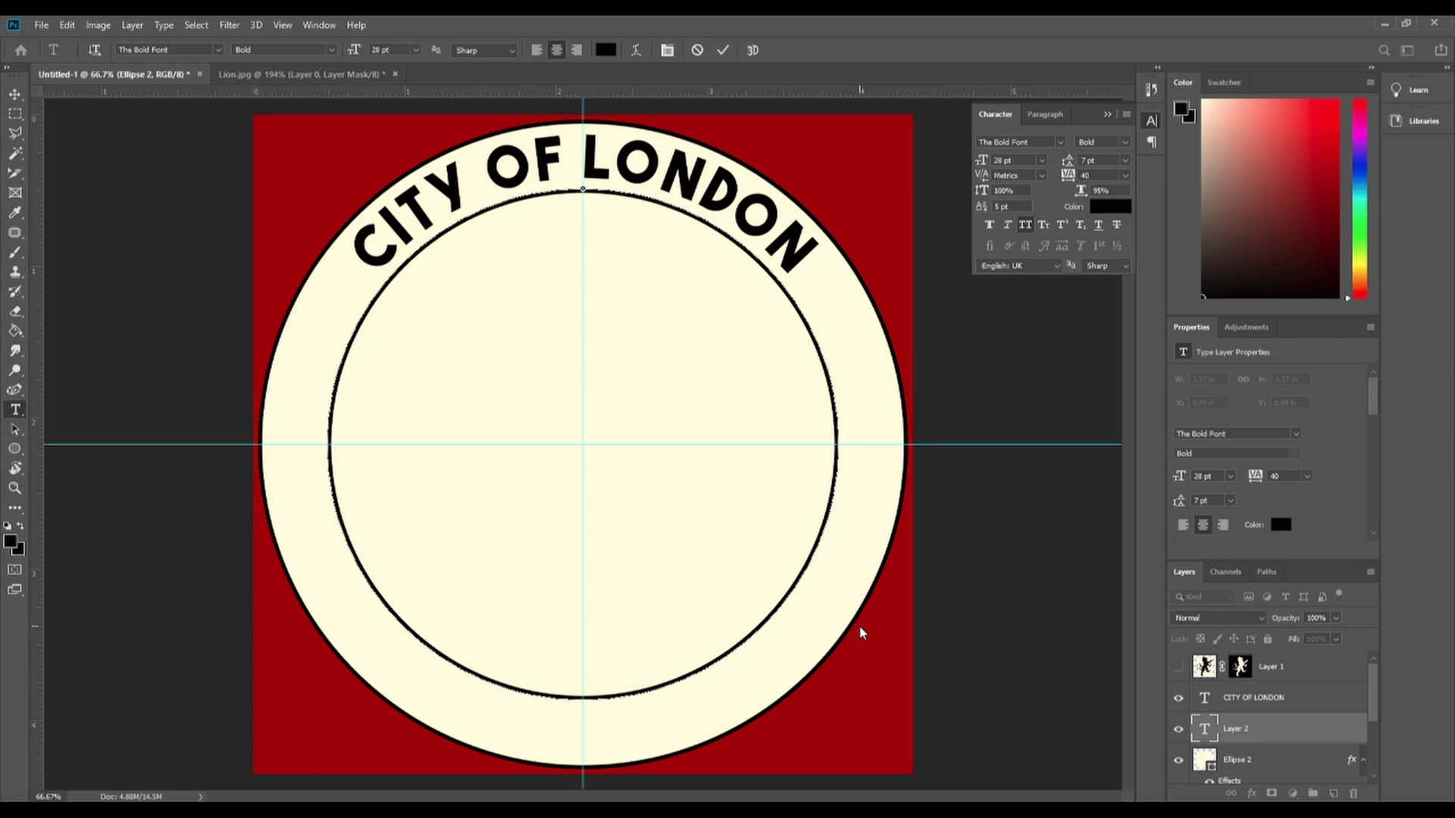
{"action": "key", "text": "Escape"}
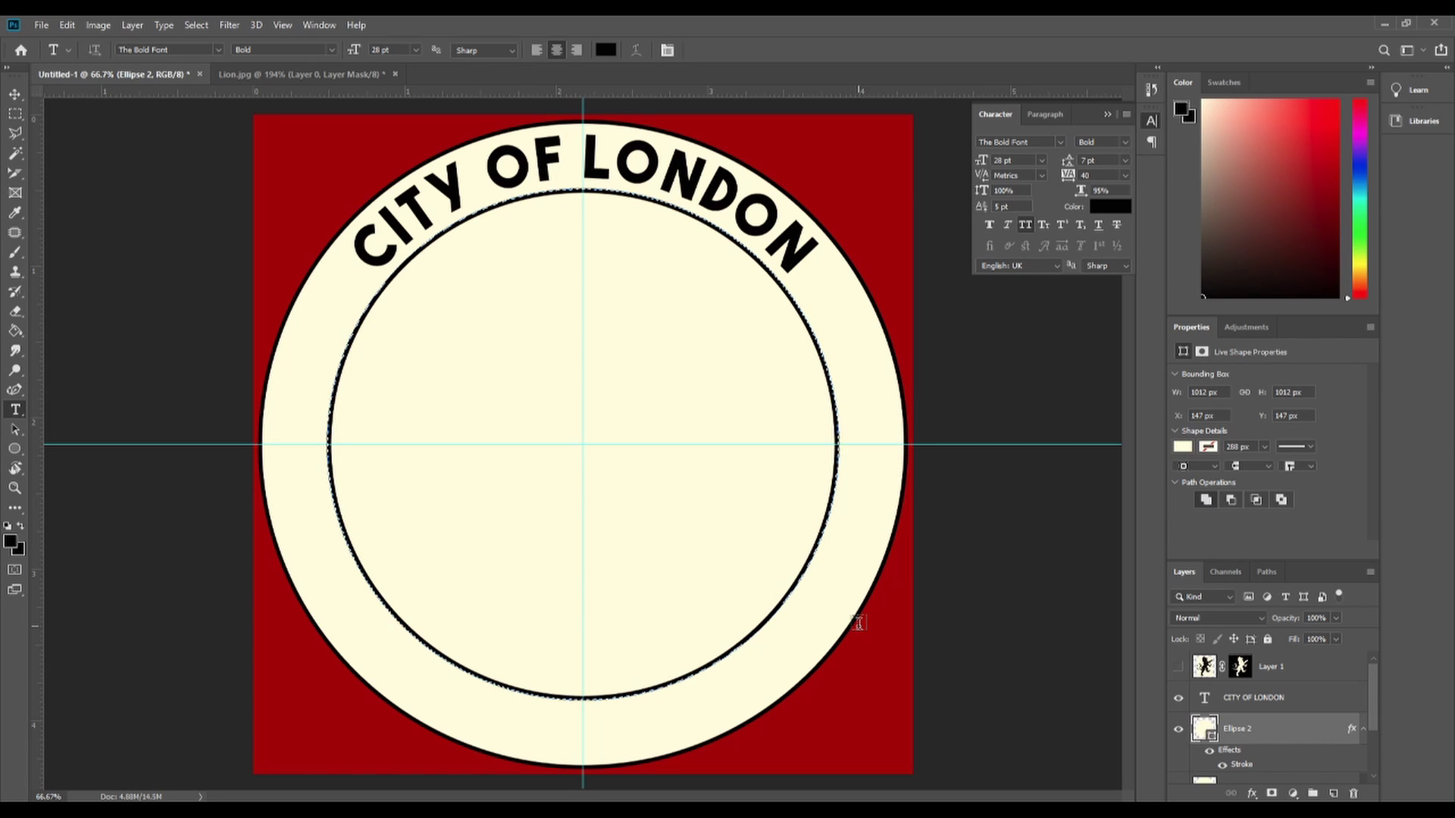
{"action": "left_click", "coordinate": [582, 697]}
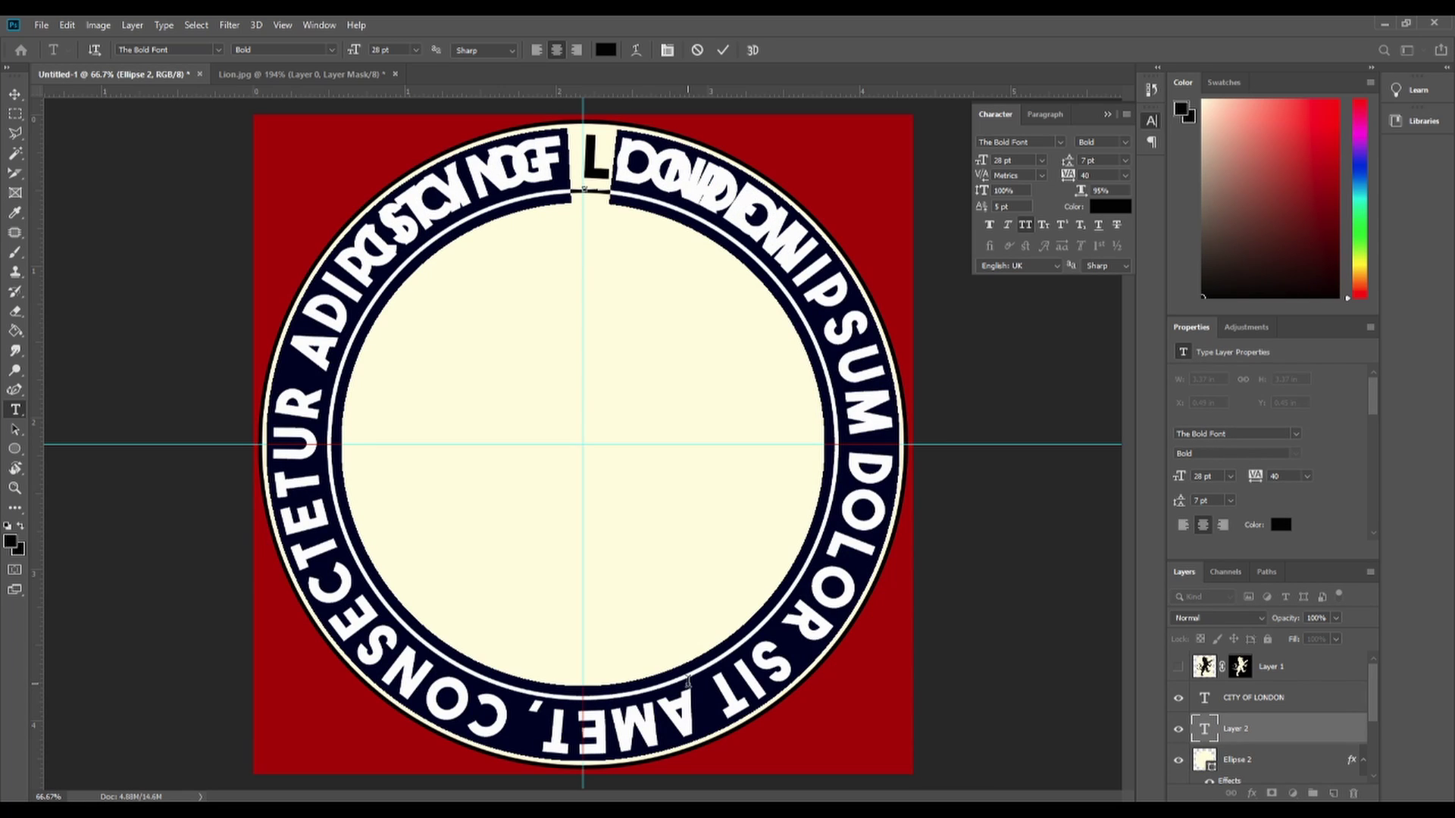
{"action": "type", "text": "FOOTBALL"}
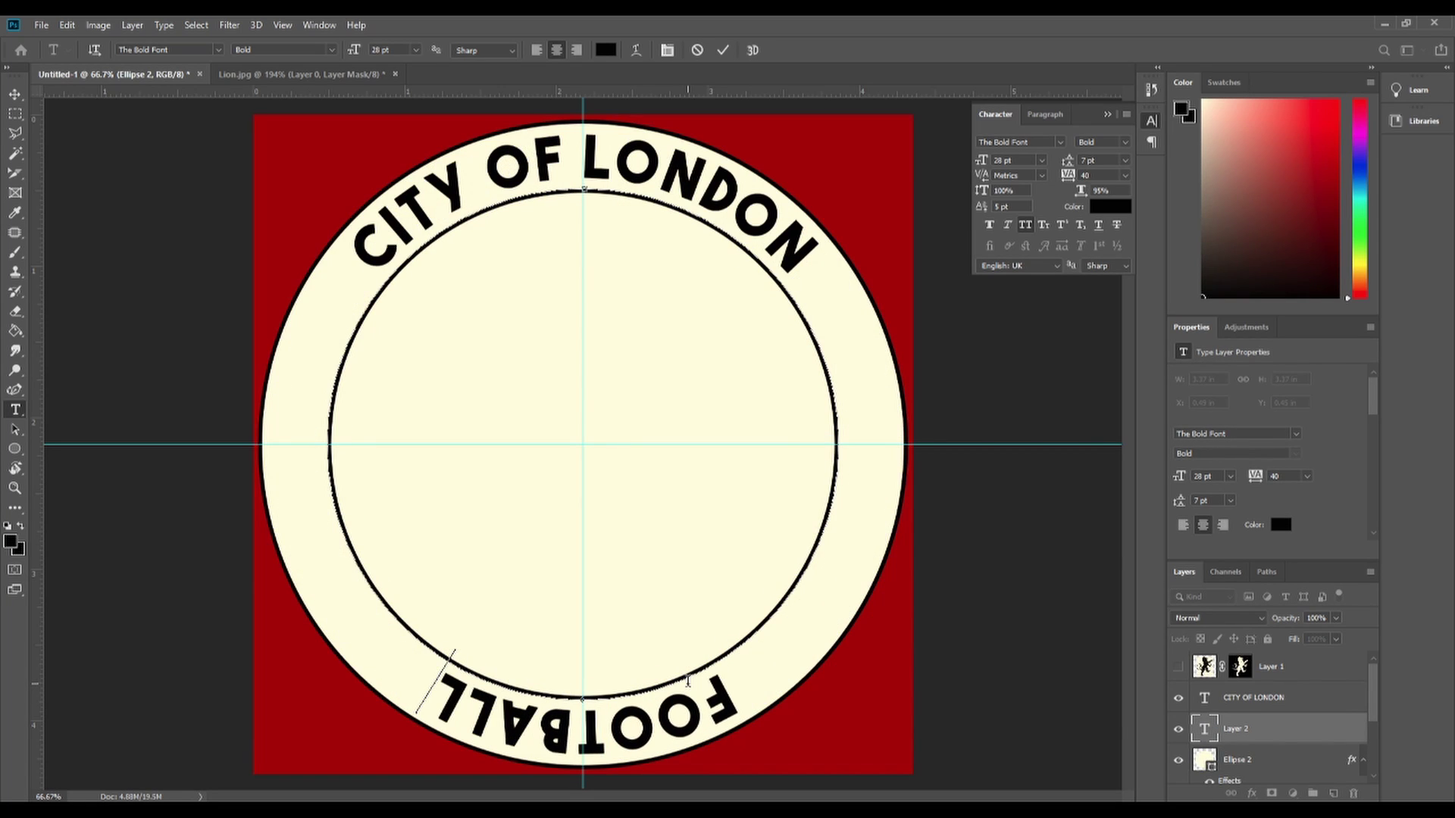
{"action": "type", "text": " CLUB"}
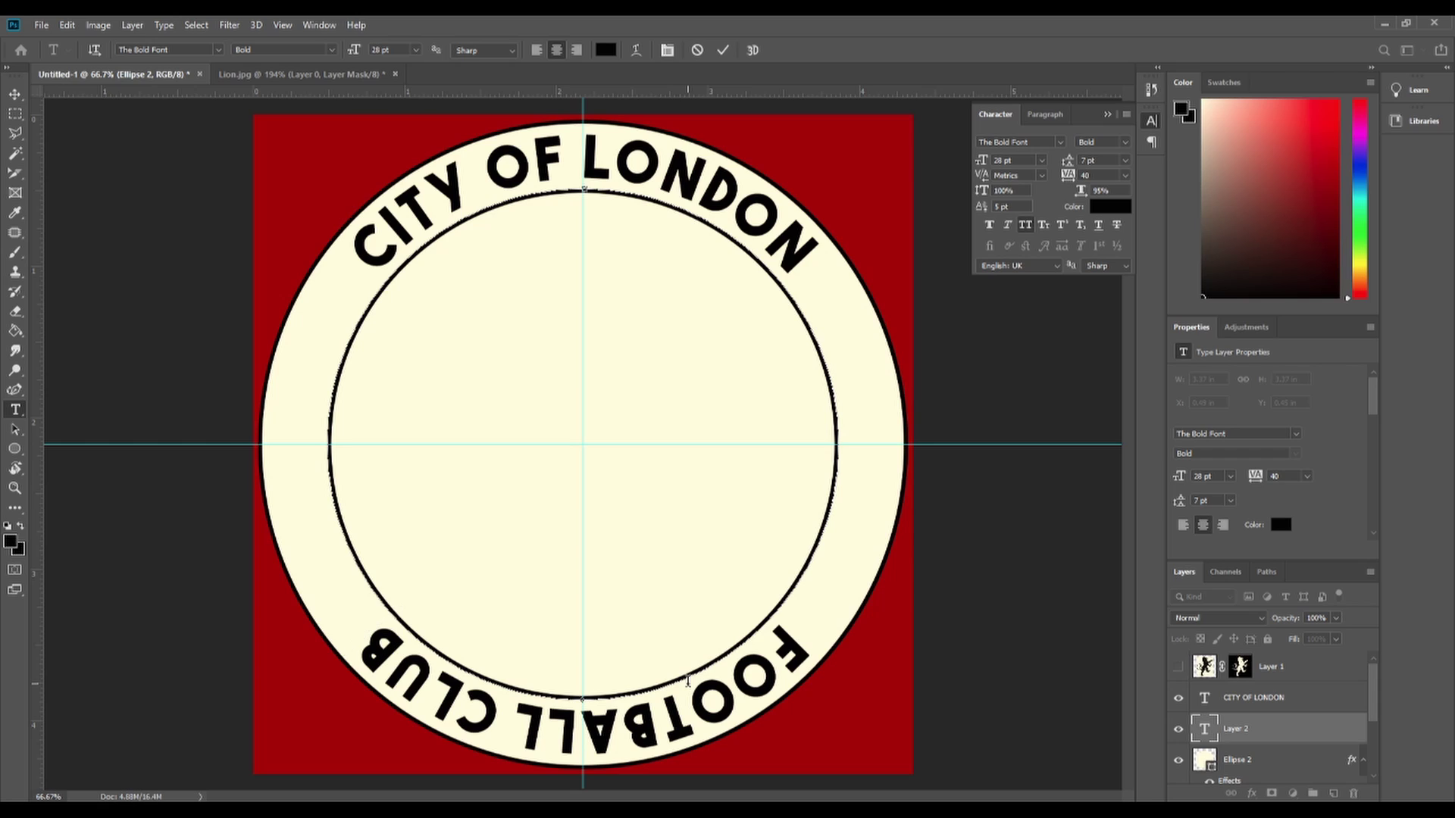
{"action": "left_click", "coordinate": [723, 50]}
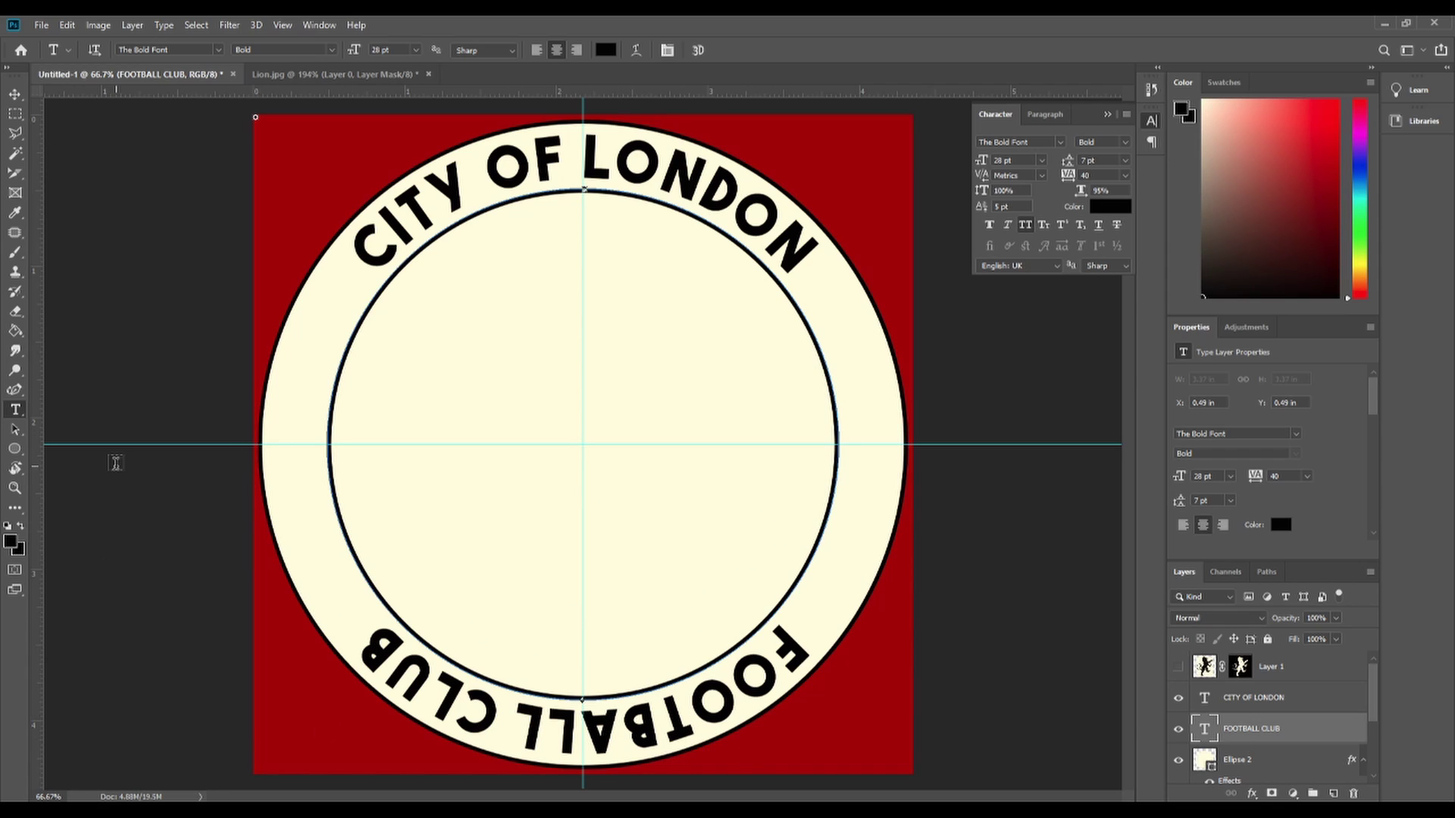
Flip the FOOTBALL CLUB text to the inside of the inner circle with the Path Selection tool so it reads upright.
{"action": "left_click", "coordinate": [17, 430]}
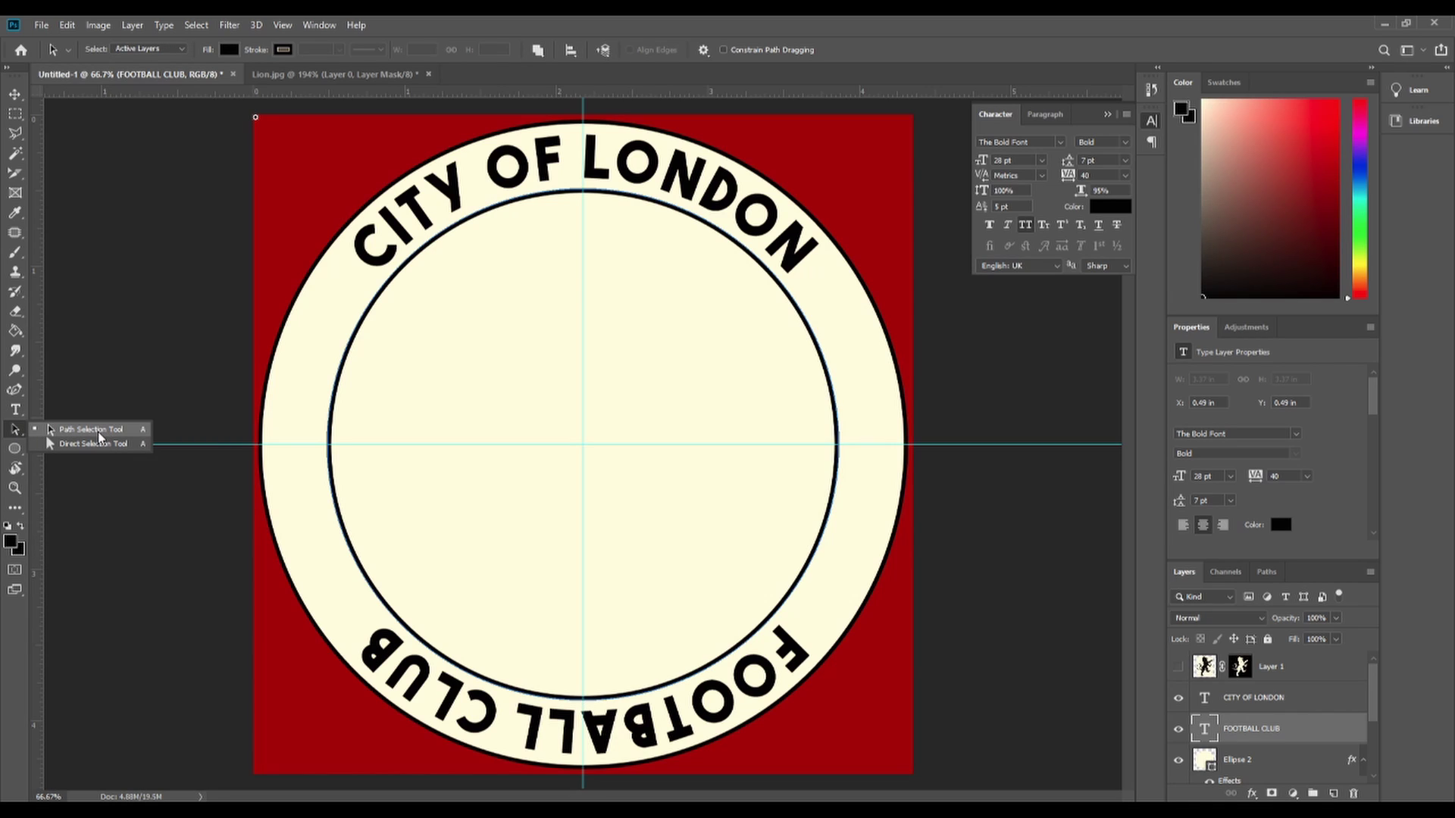
{"action": "left_click", "coordinate": [102, 434]}
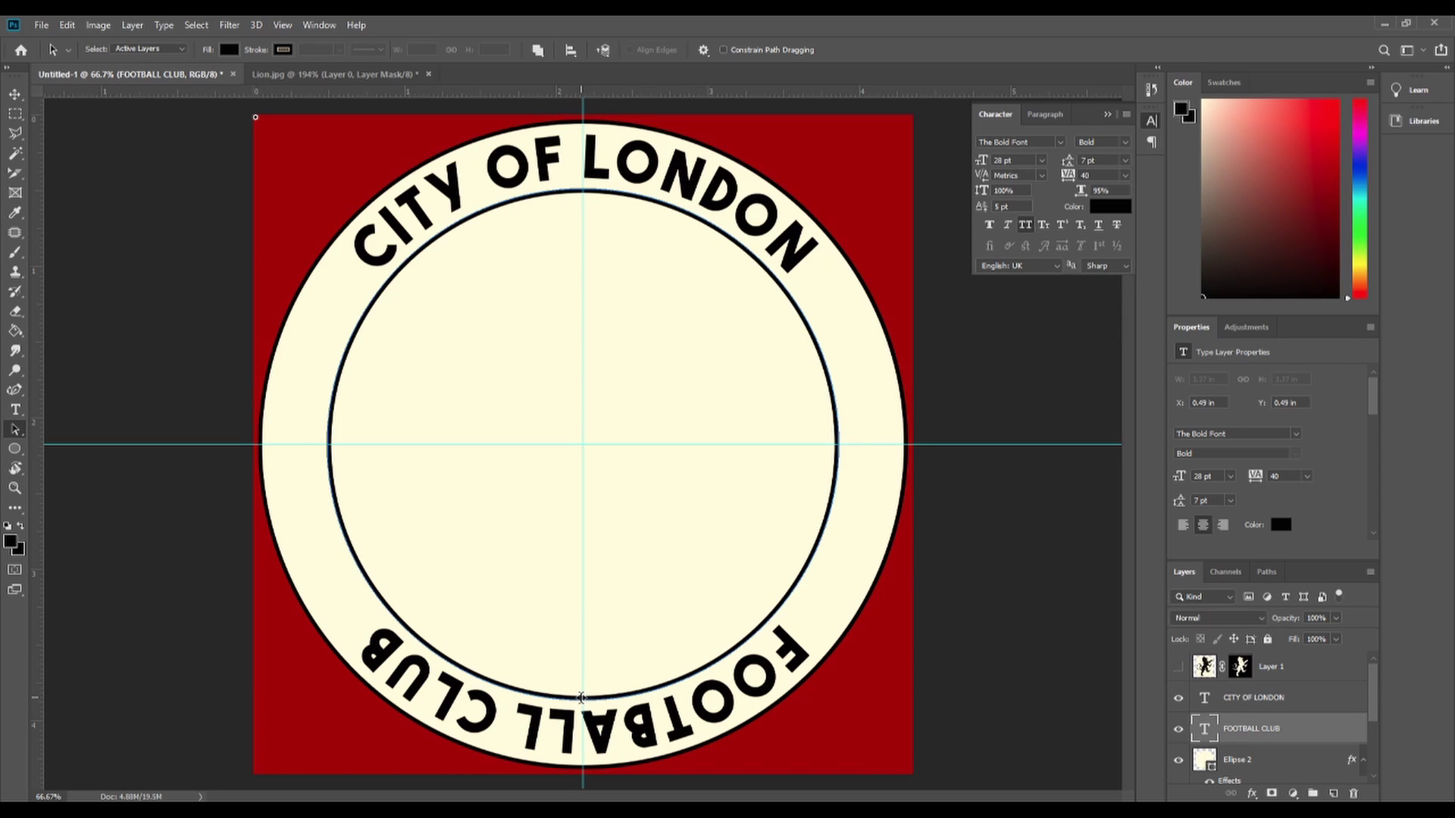
{"action": "left_click", "coordinate": [581, 698]}
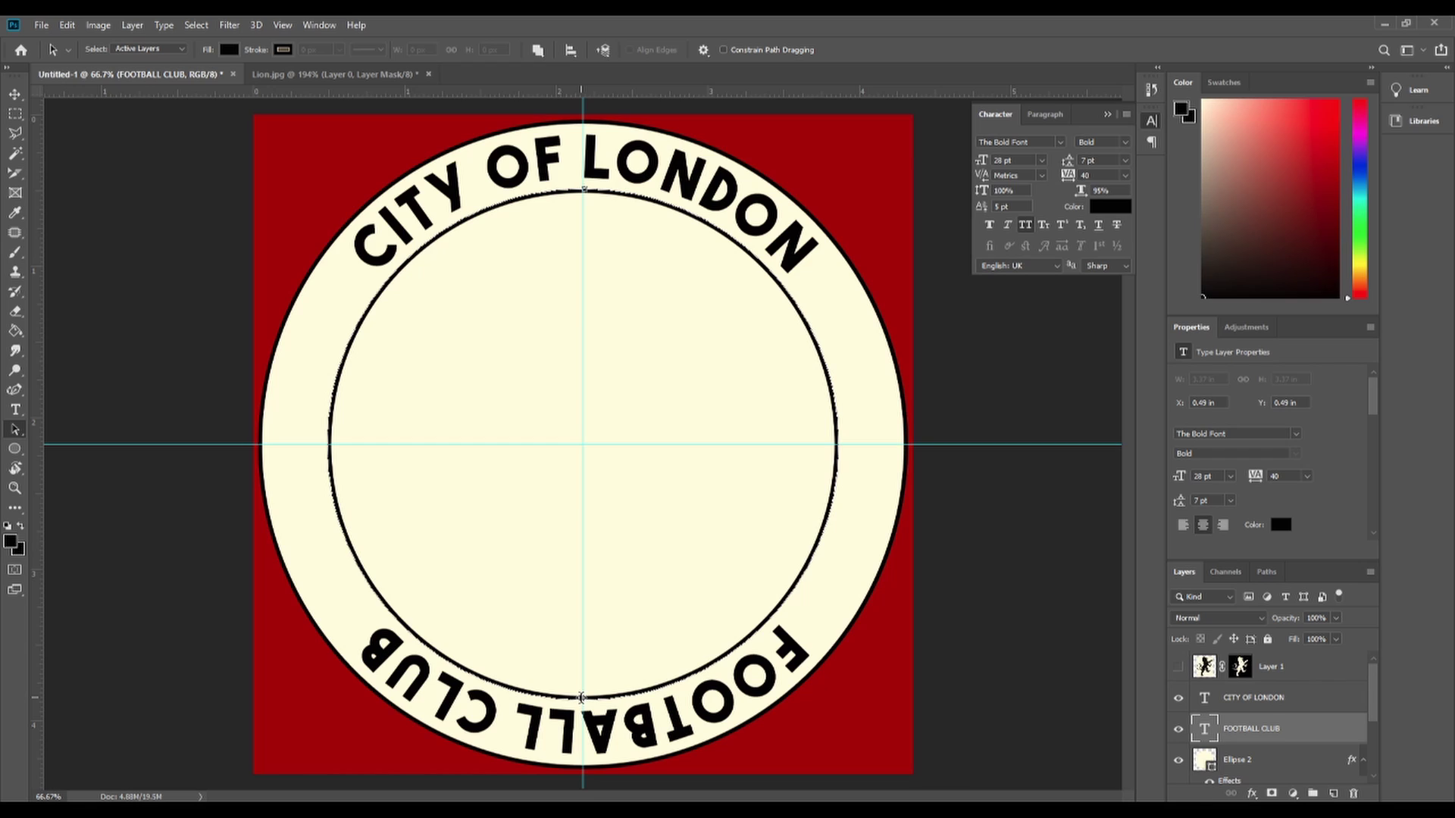
{"action": "left_click_drag", "start_coordinate": [582, 692], "coordinate": [581, 686]}
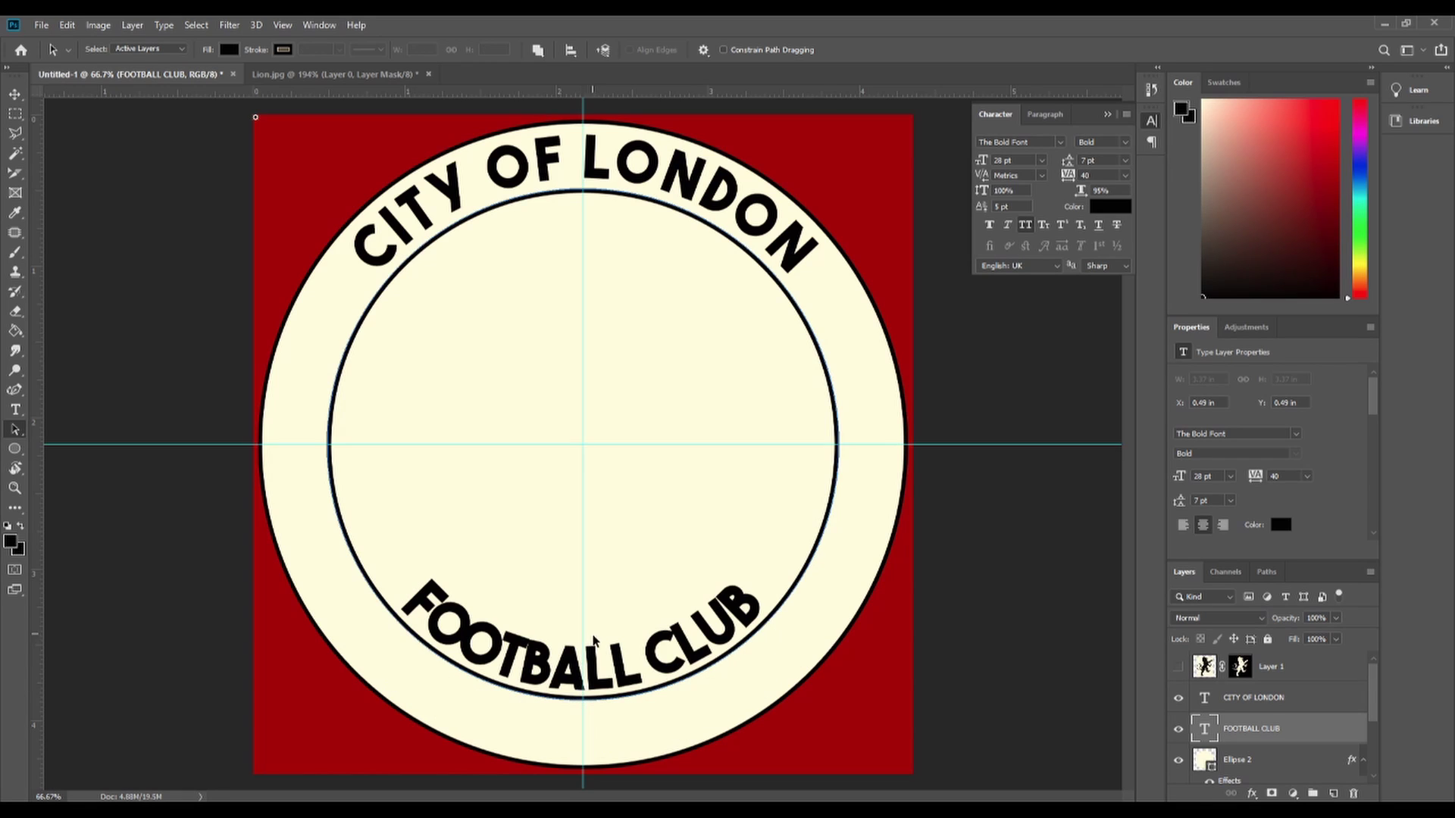
Move the whole FOOTBALL CLUB text outward into the ring with a baseline shift of -25 pt.
{"action": "left_click", "coordinate": [15, 410]}
{"action": "left_click", "coordinate": [685, 655]}
{"action": "key", "text": "ctrl+a"}
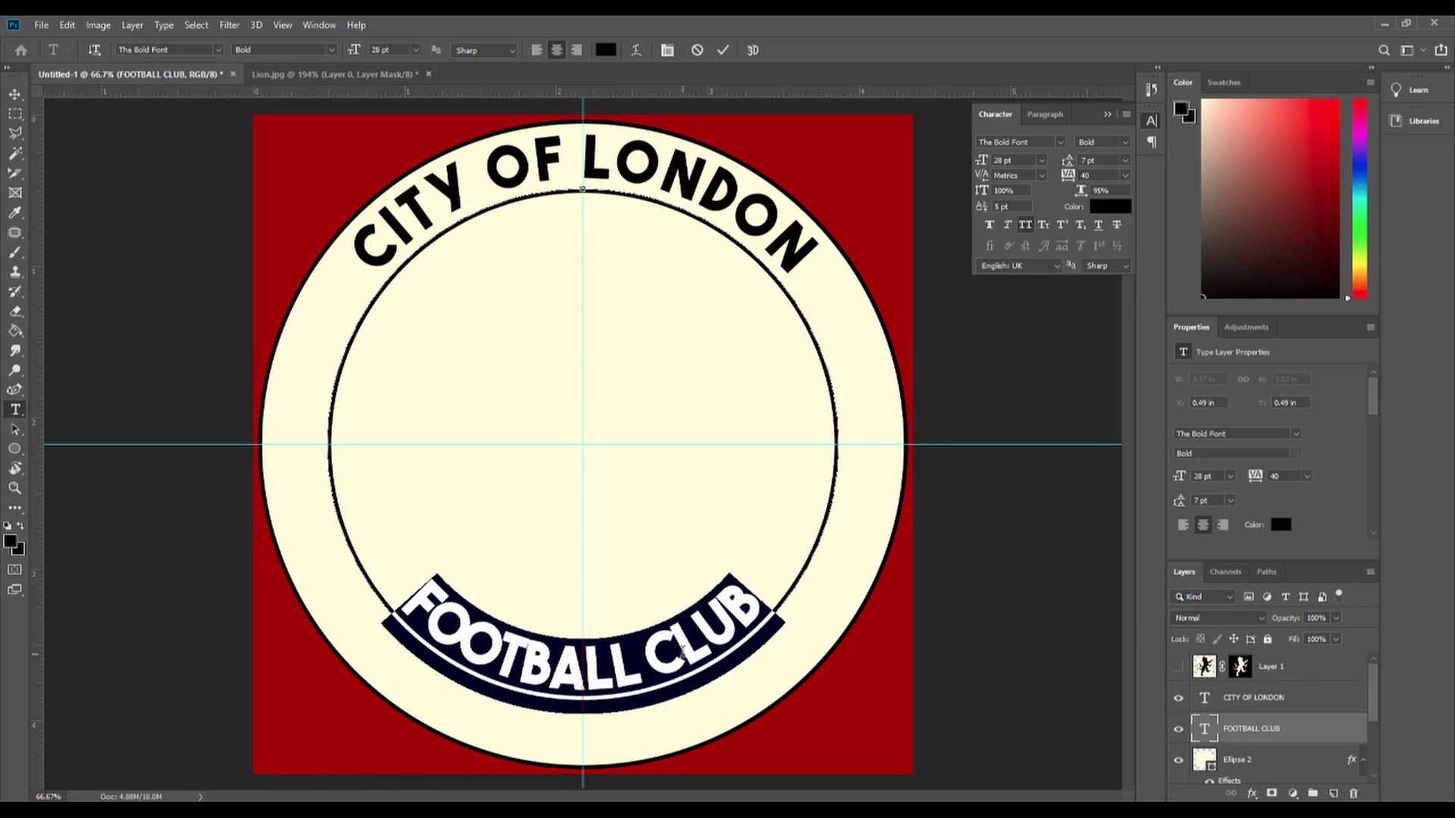
{"action": "left_click", "coordinate": [675, 656]}
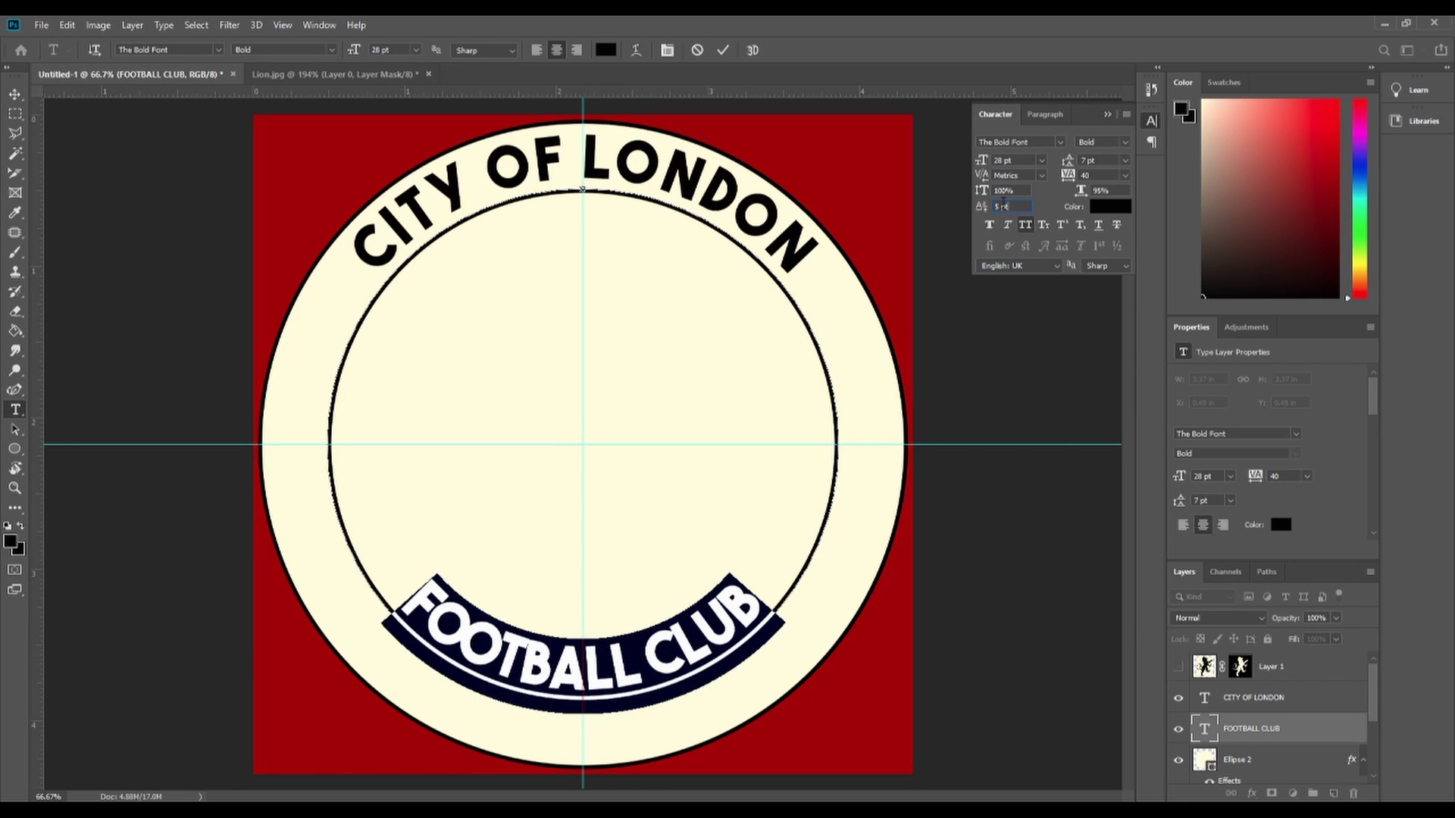
{"action": "key", "text": "Down"}
{"action": "key", "text": "Down"}
{"action": "key", "text": "Down"}
{"action": "key", "text": "Down"}
{"action": "key", "text": "Down"}
{"action": "key", "text": "Down"}
{"action": "key", "text": "Down"}
{"action": "key", "text": "Down"}
{"action": "key", "text": "Down"}
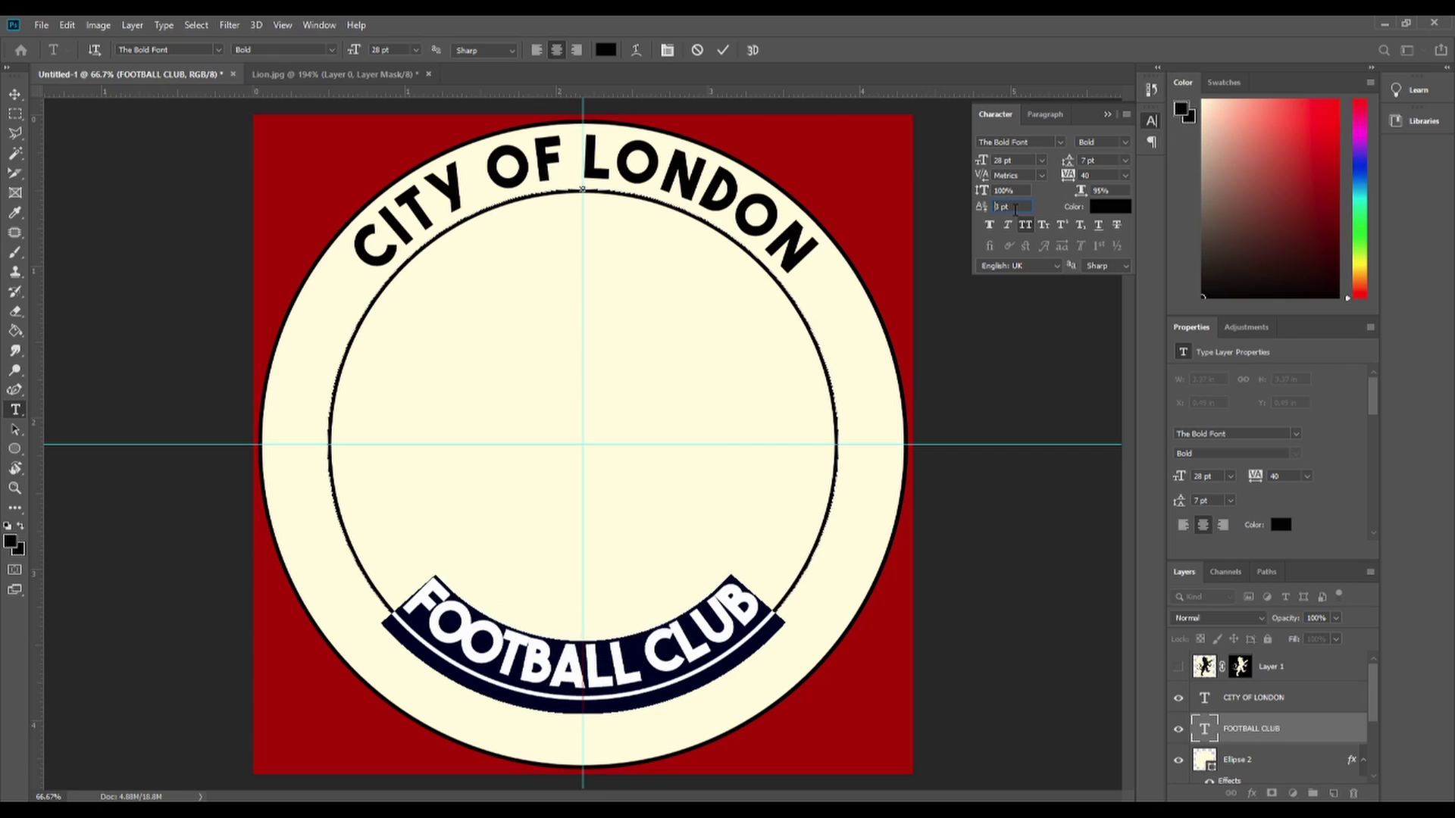
{"action": "key", "text": "Down"}
{"action": "key", "text": "Down"}
{"action": "key", "text": "Down"}
{"action": "key", "text": "Down"}
{"action": "key", "text": "Down"}
{"action": "key", "text": "Down"}
{"action": "key", "text": "Down"}
{"action": "key", "text": "Down"}
{"action": "key", "text": "Down"}
{"action": "key", "text": "Down"}
{"action": "key", "text": "Down"}
{"action": "key", "text": "Down"}
{"action": "key", "text": "Down"}
{"action": "key", "text": "Down"}
{"action": "key", "text": "Down"}
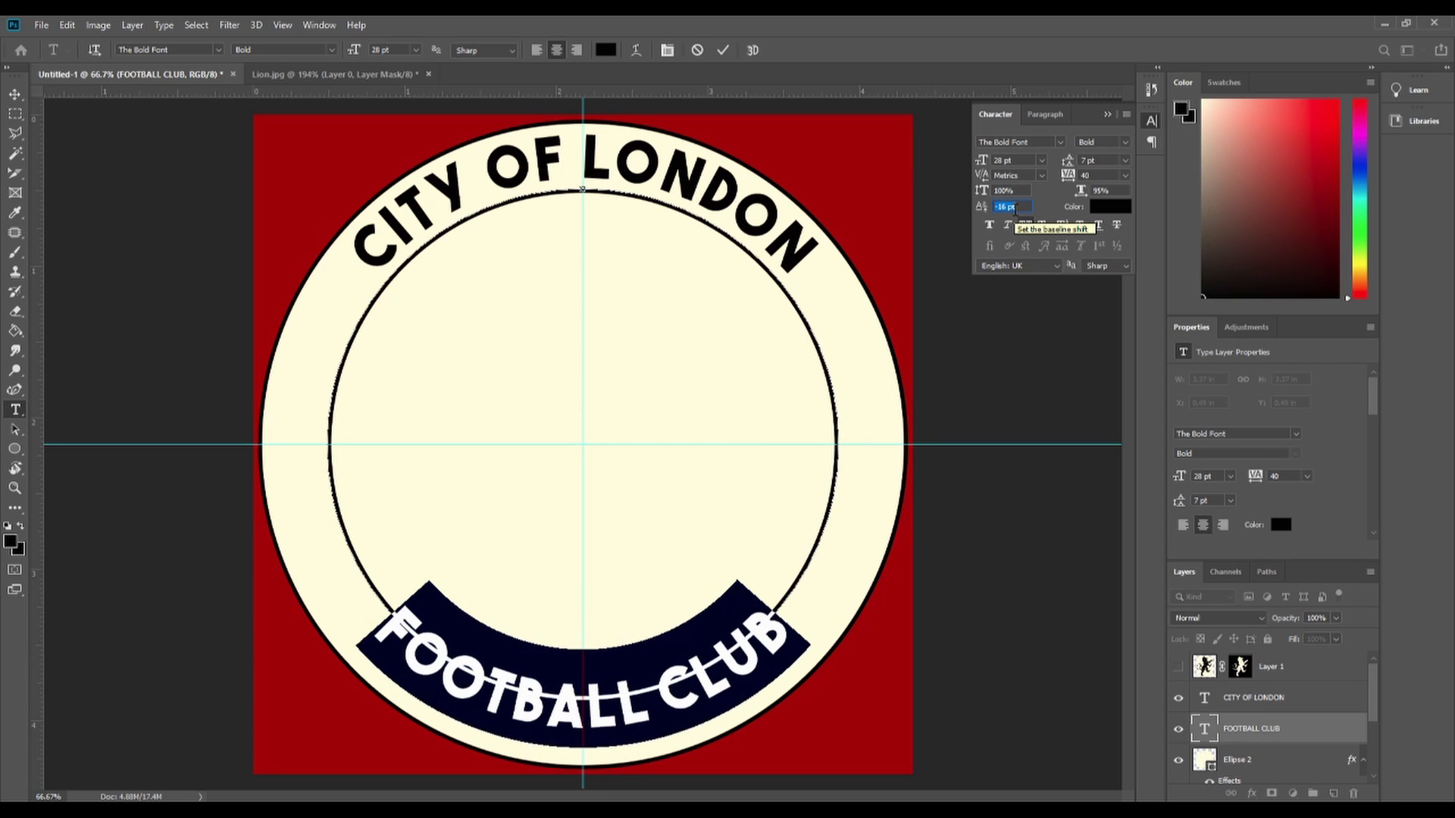
{"action": "key", "text": "Down"}
{"action": "key", "text": "Down"}
{"action": "key", "text": "Down"}
{"action": "key", "text": "Down"}
{"action": "key", "text": "Down"}
{"action": "key", "text": "Down"}
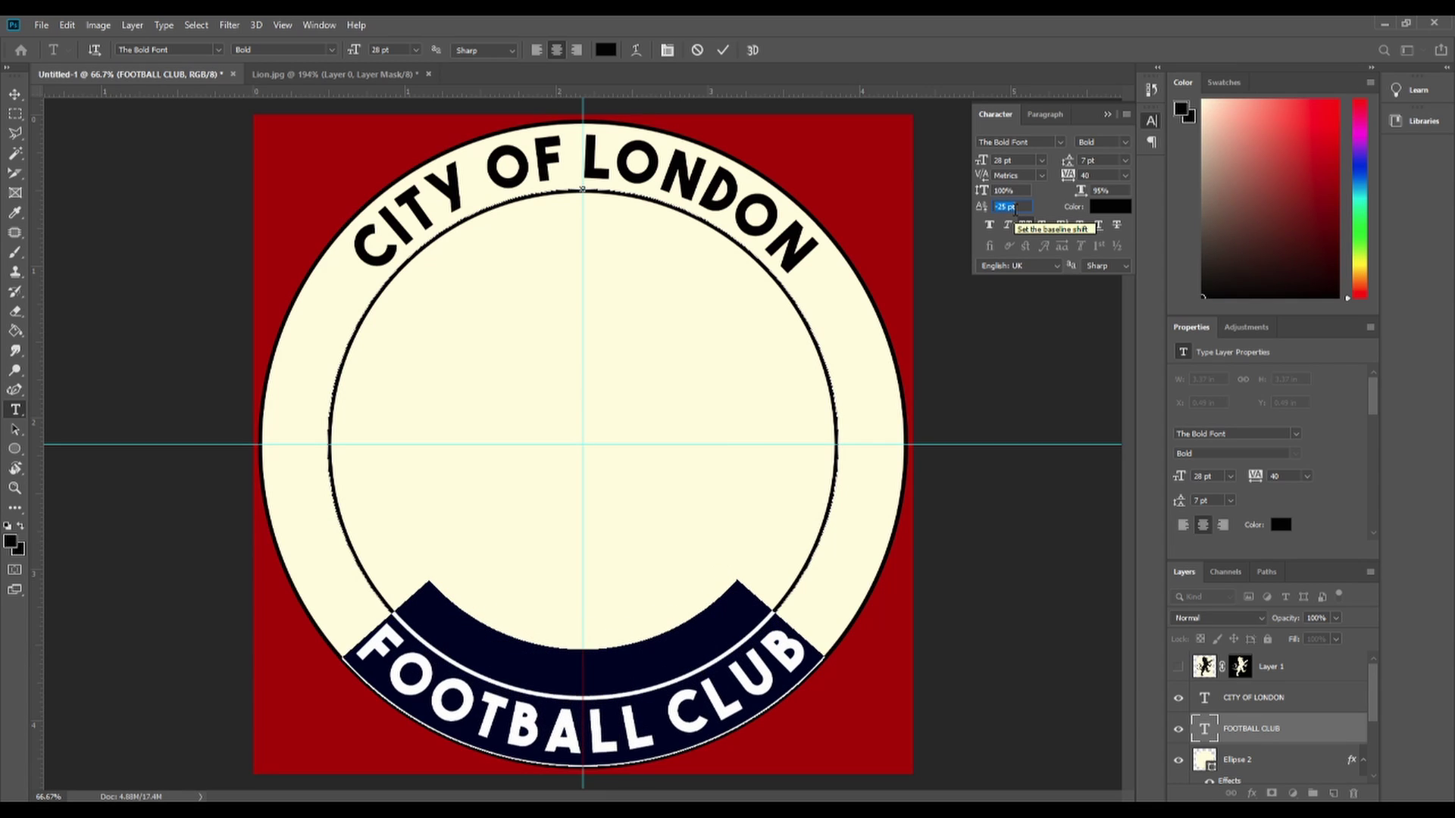
Compare baseline shifts of -26 pt and -25 pt on the FOOTBALL CLUB text and commit -25 pt.
{"action": "key", "text": "Down"}
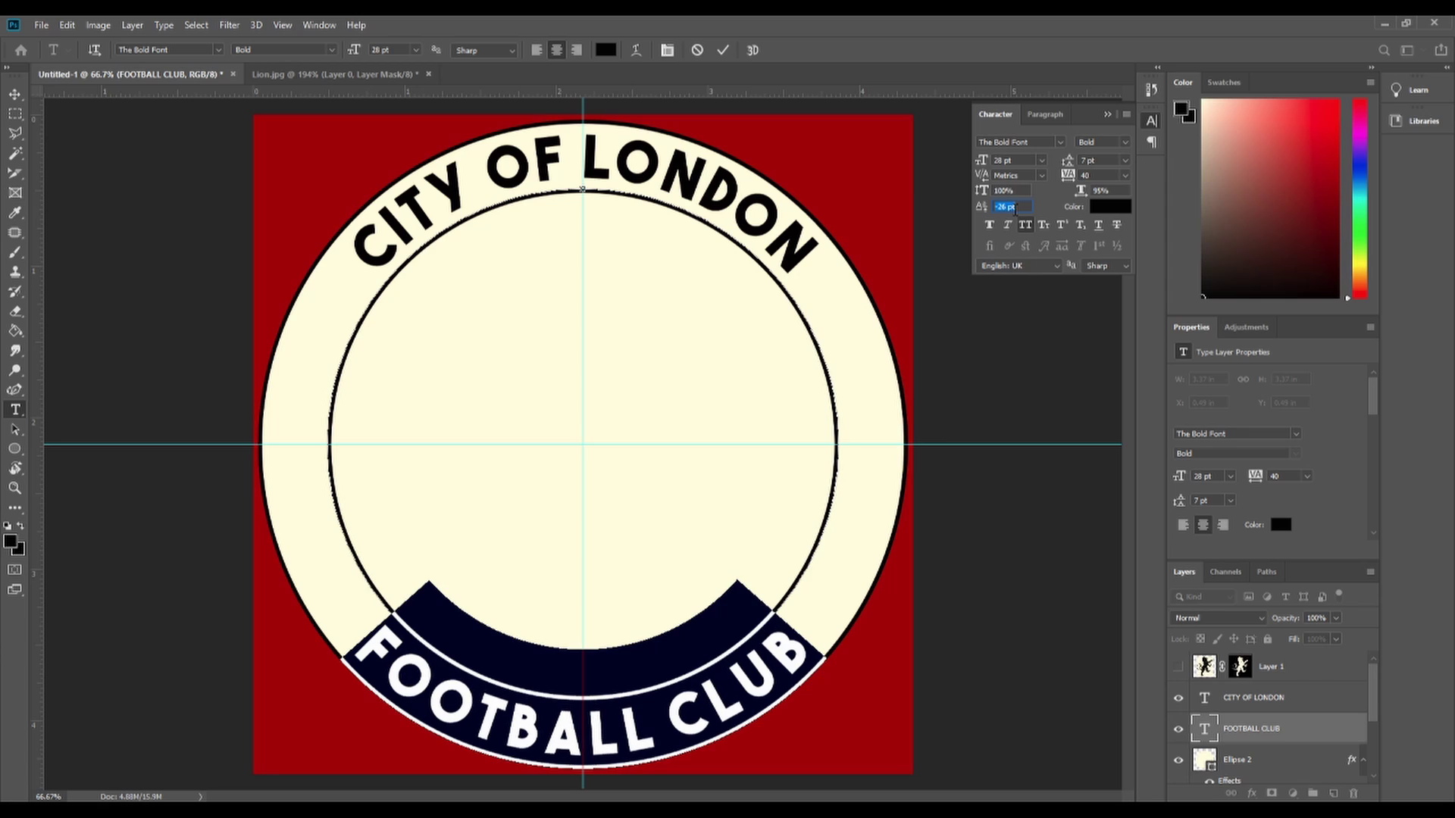
{"action": "left_click", "coordinate": [723, 50]}
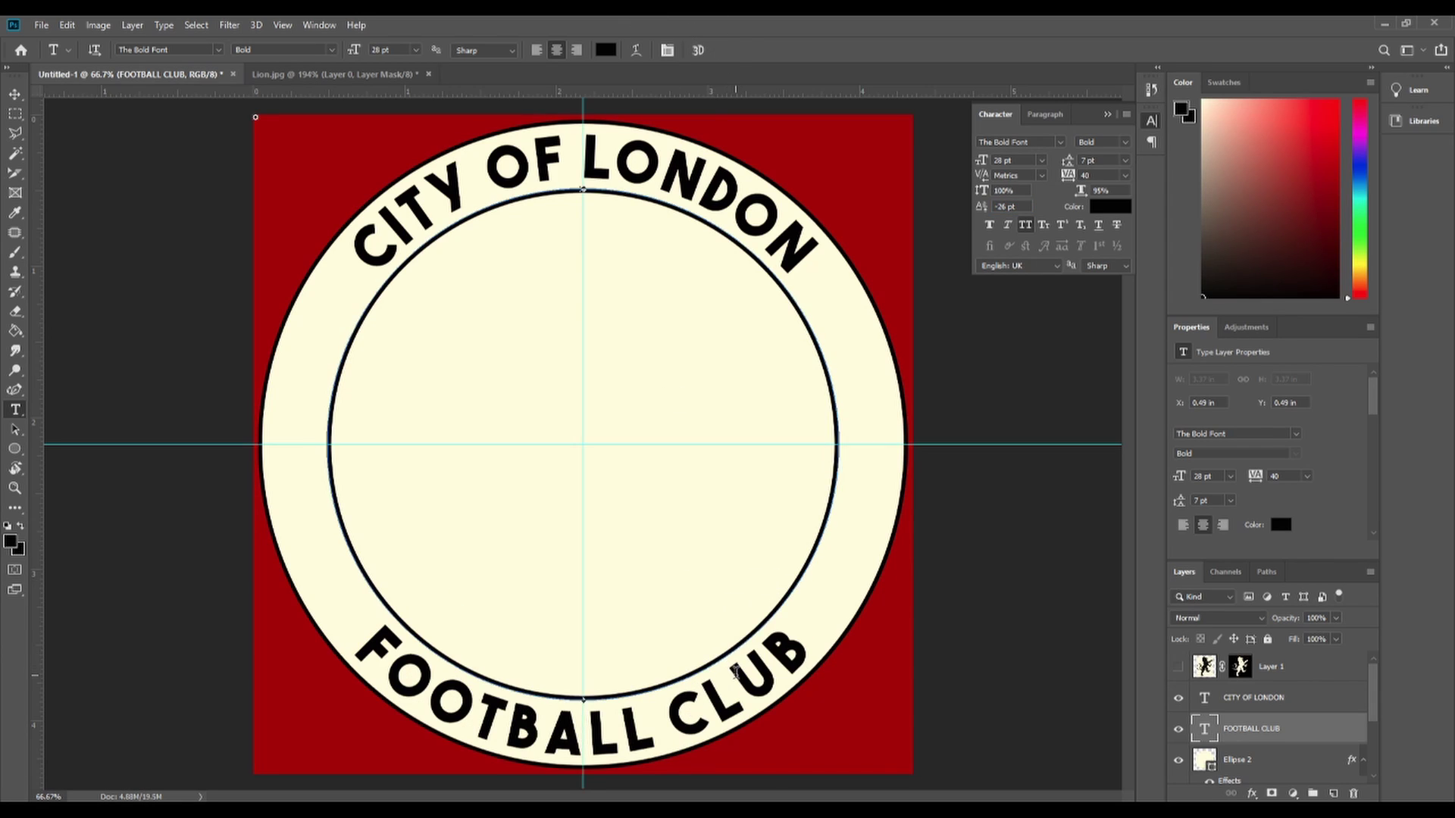
{"action": "triple_click", "coordinate": [735, 671]}
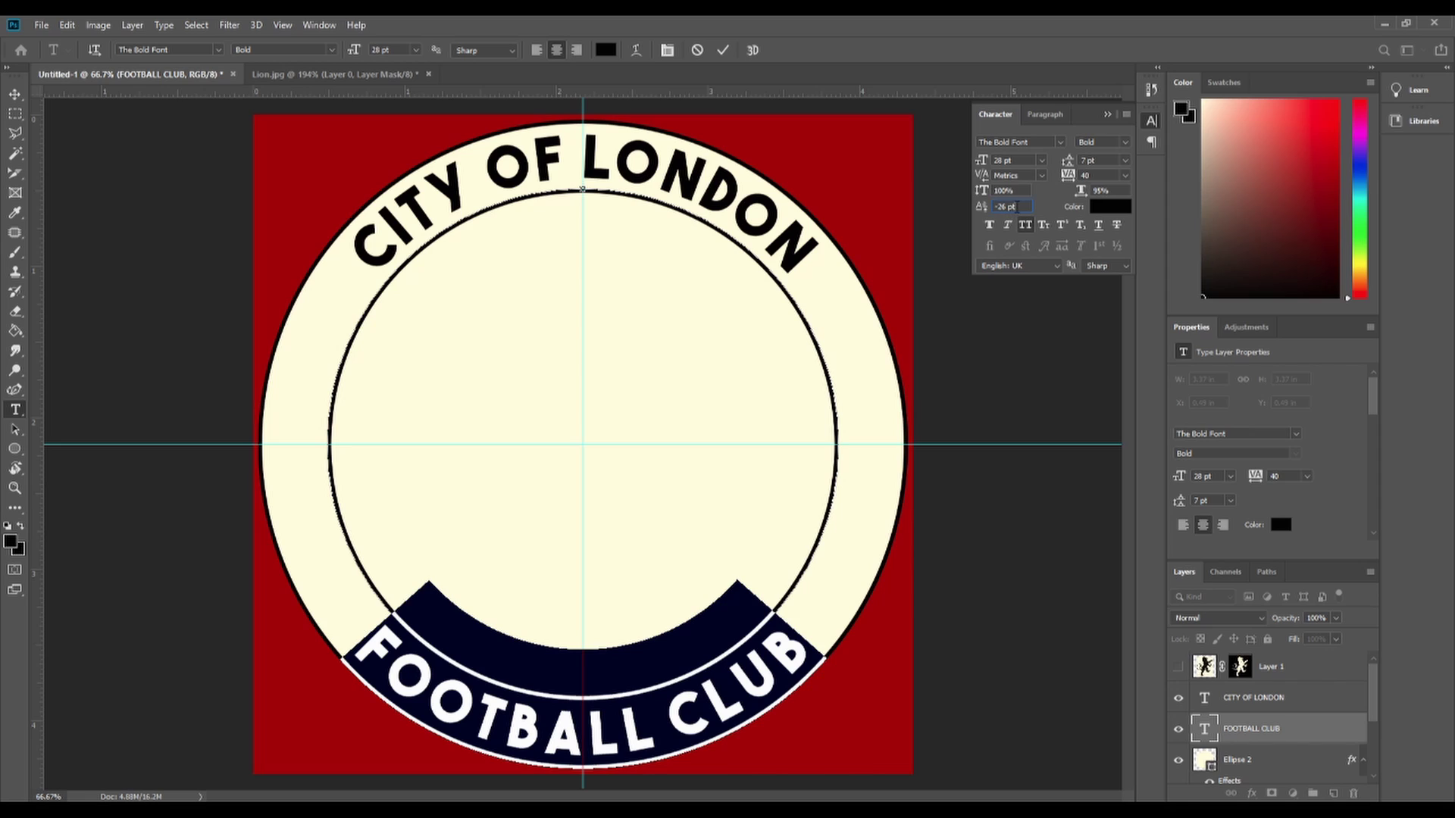
{"action": "key", "text": "Down"}
{"action": "key", "text": "Up"}
{"action": "key", "text": "Up"}
{"action": "left_click", "coordinate": [724, 50]}
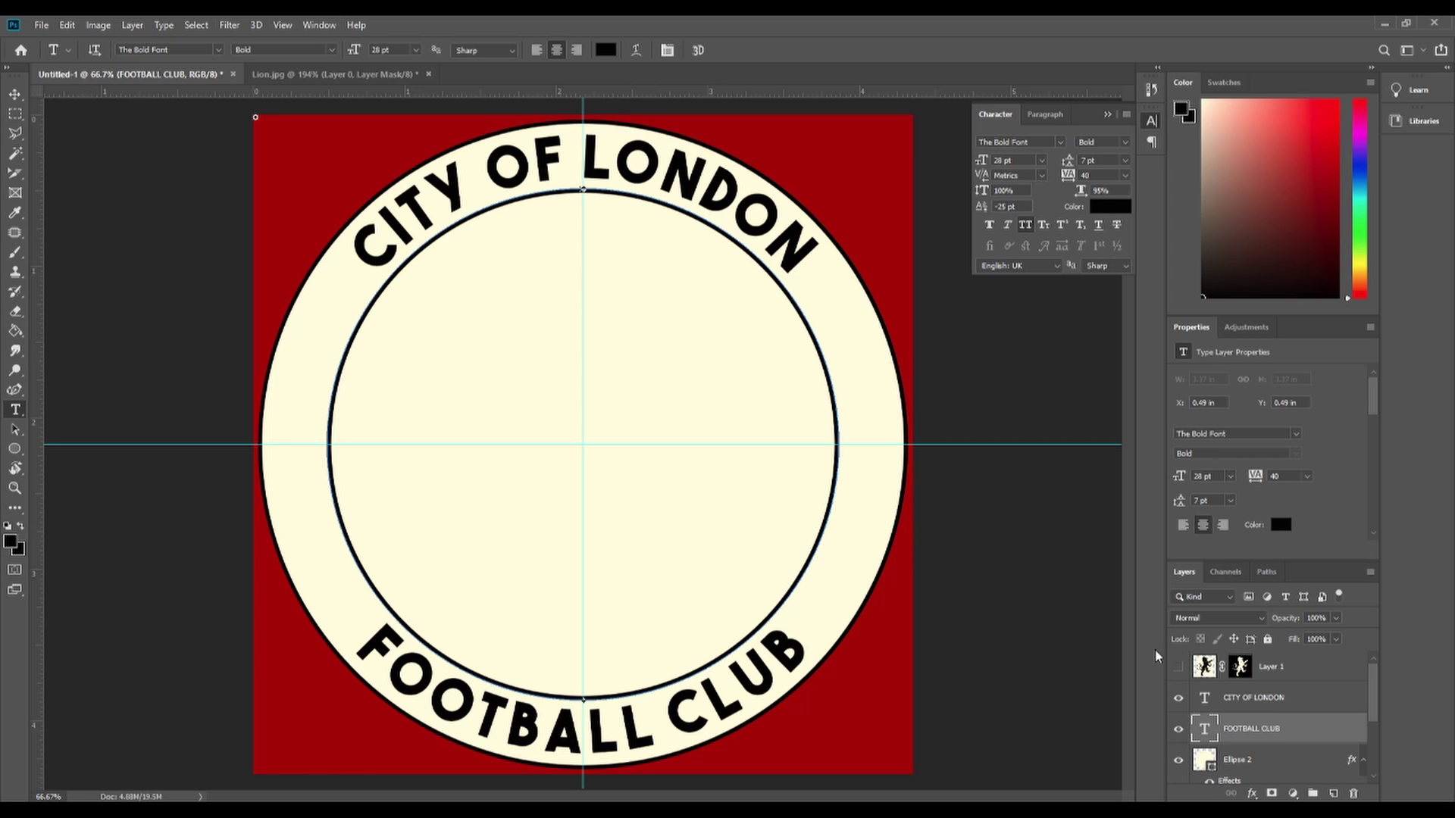
Show and select the lion layer, and close the Lion.jpg document without saving its changes.
{"action": "left_click", "coordinate": [1178, 668]}
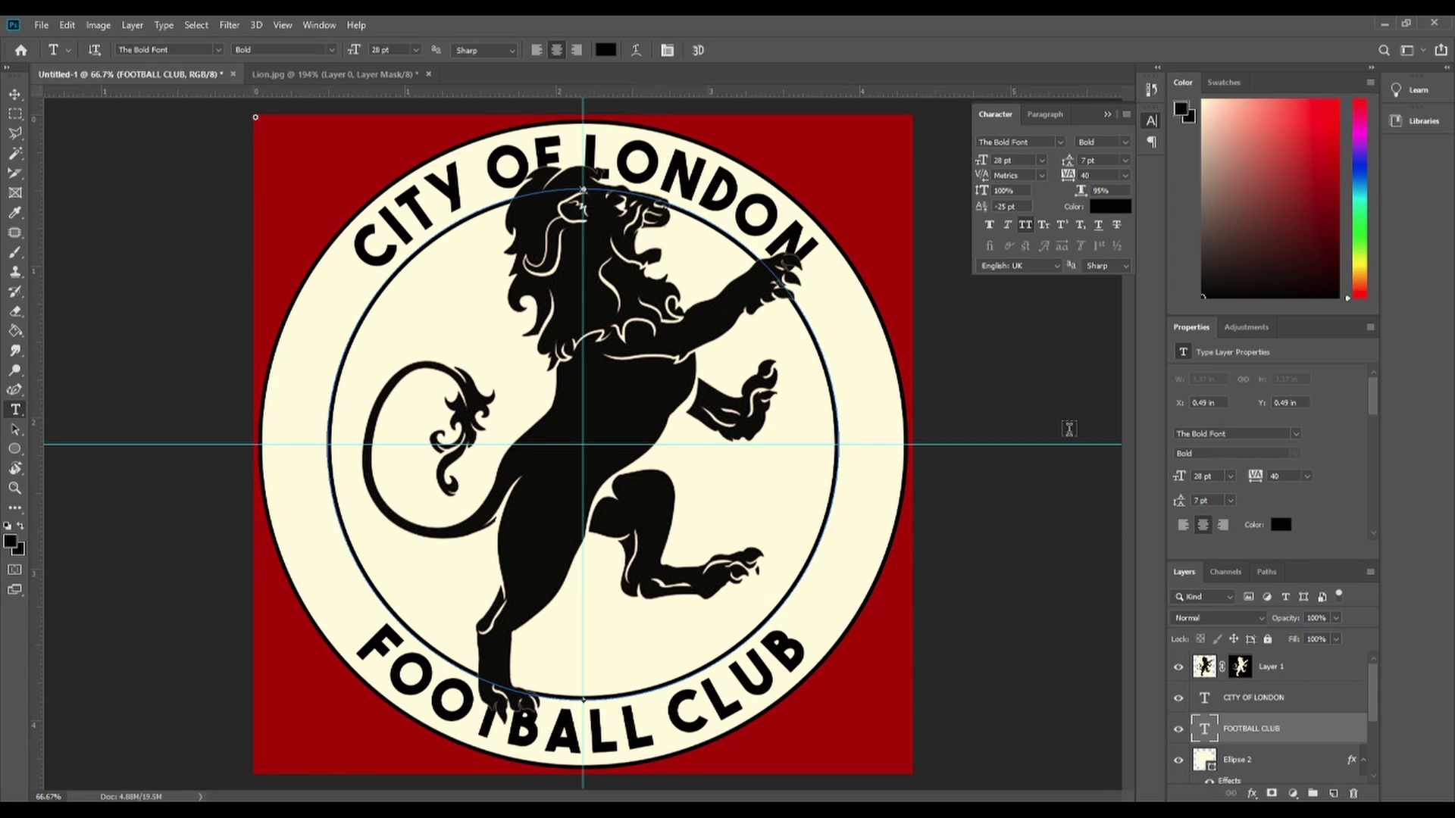
{"action": "left_click", "coordinate": [1329, 677]}
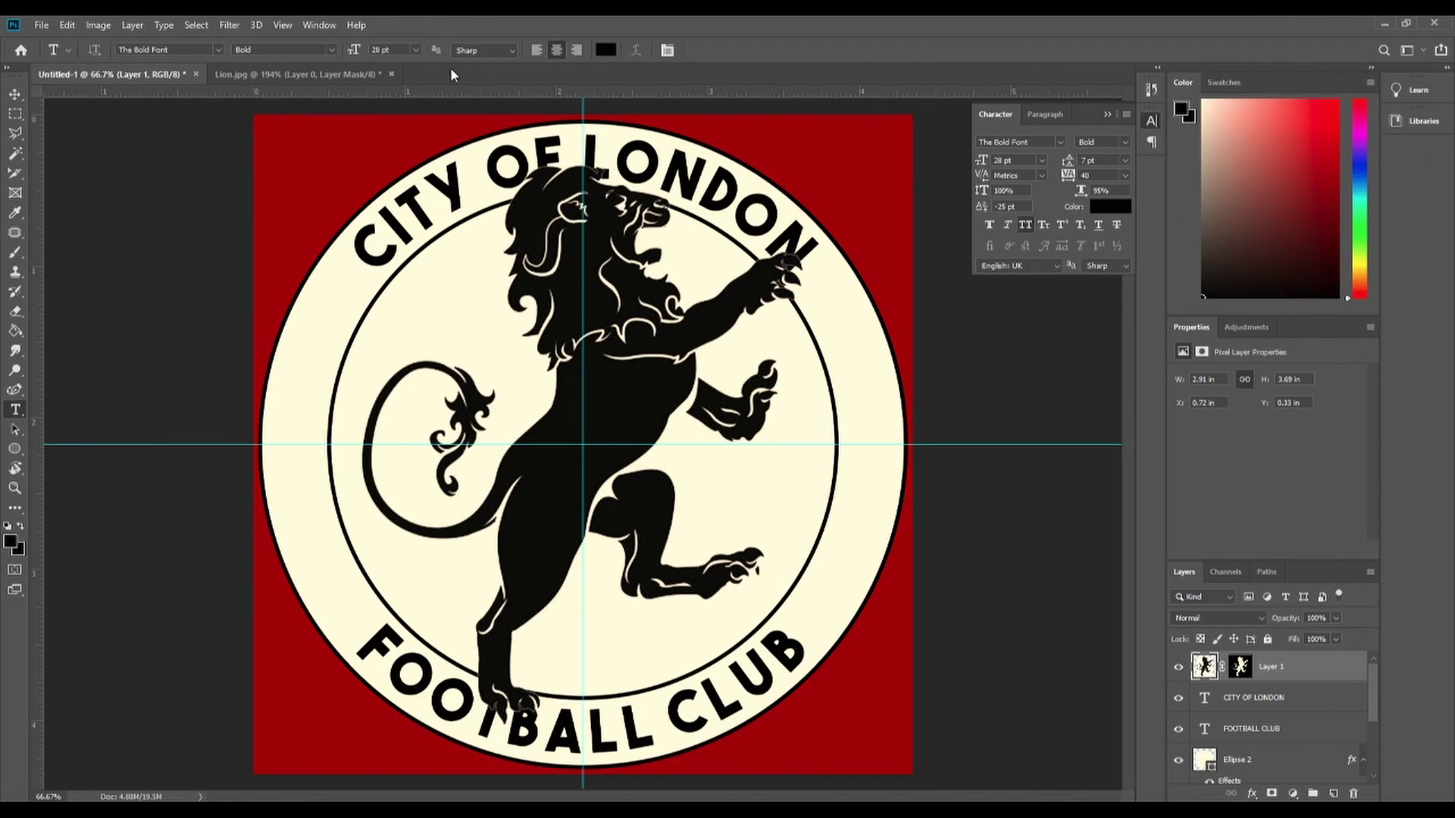
{"action": "left_click", "coordinate": [392, 74]}
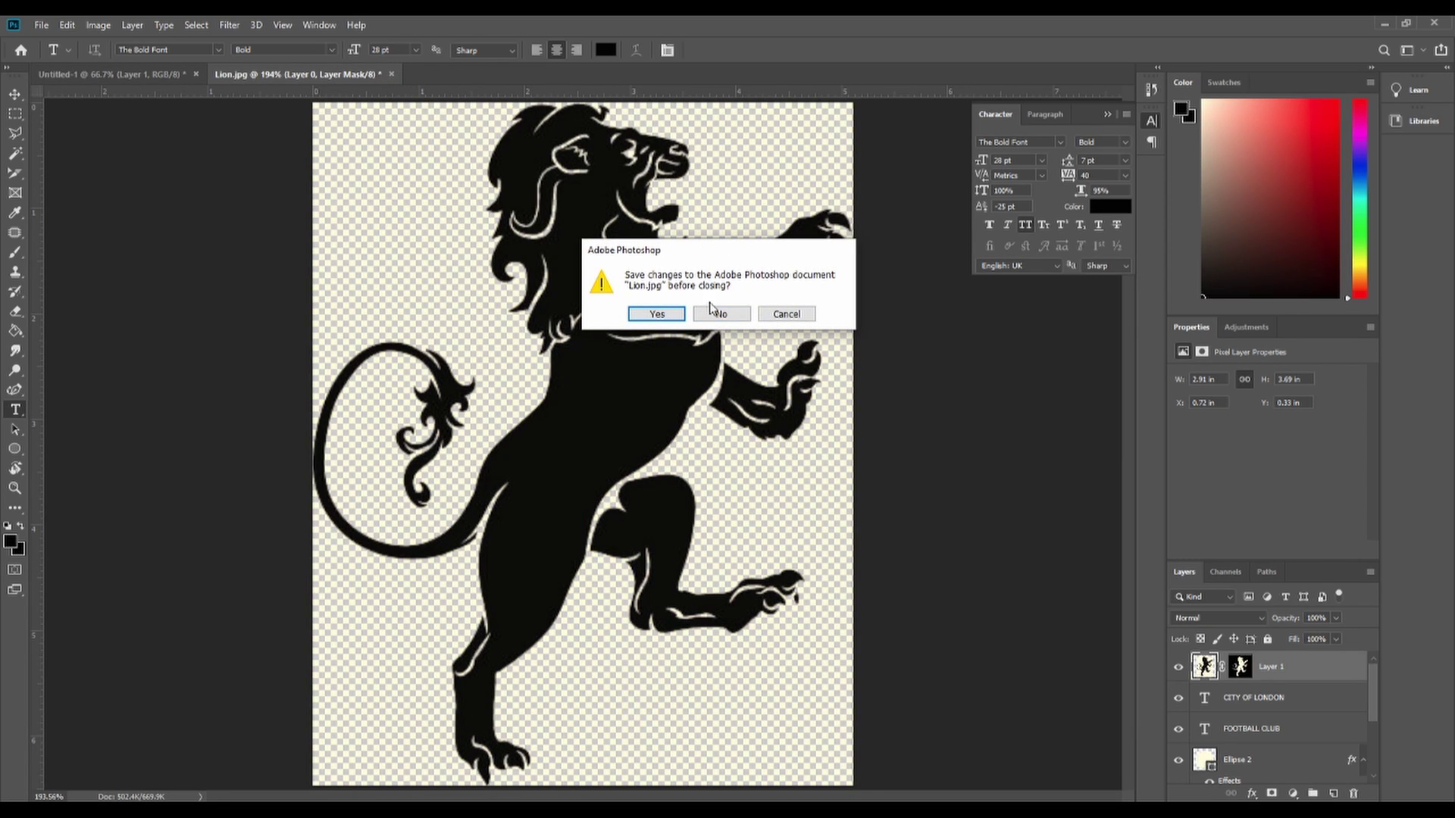
{"action": "left_click", "coordinate": [711, 314]}
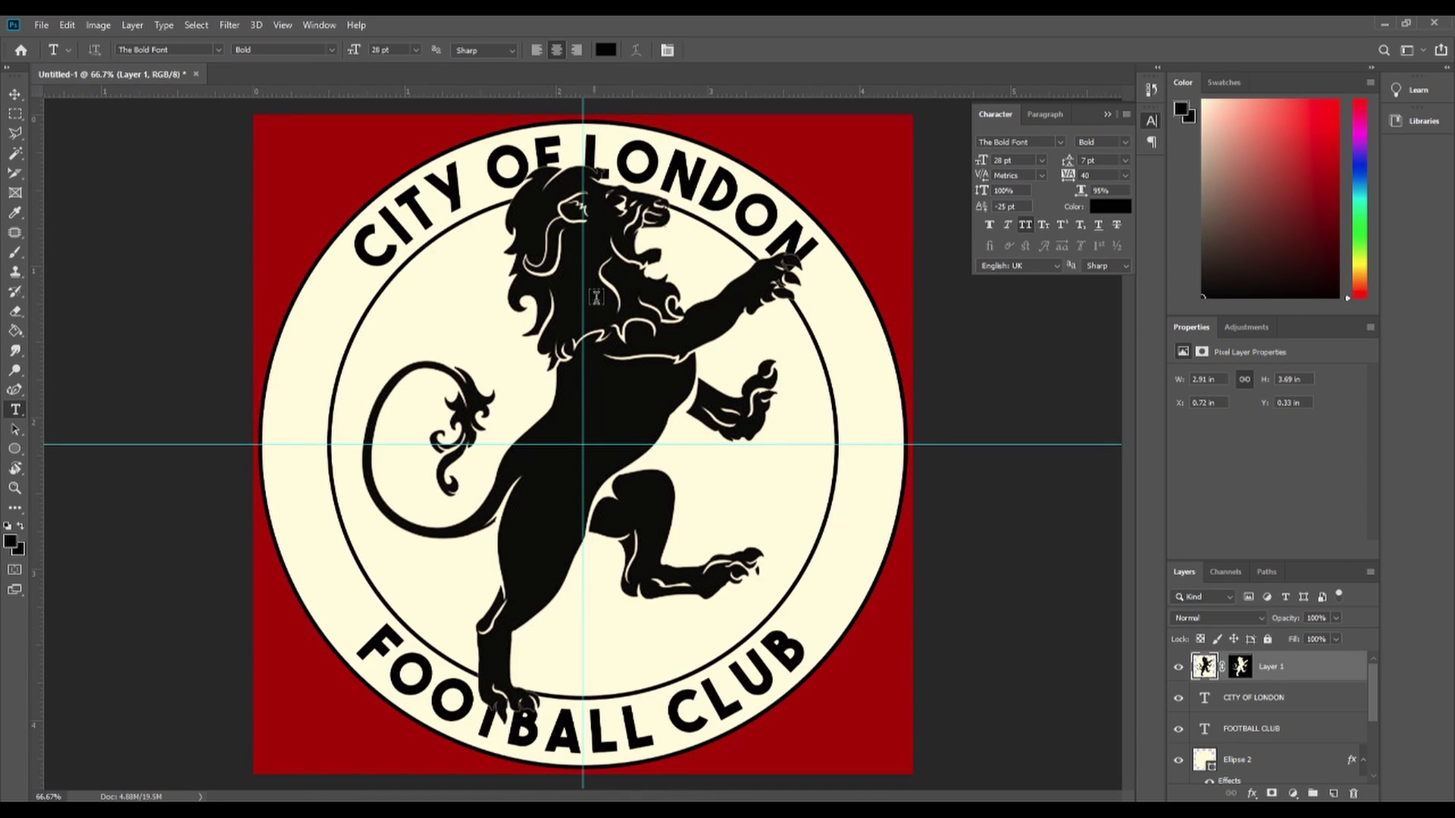
Open the star PNG from the Kit and Badge Images folder and move its star into the badge document.
{"action": "left_click", "coordinate": [41, 24]}
{"action": "left_click", "coordinate": [60, 53]}
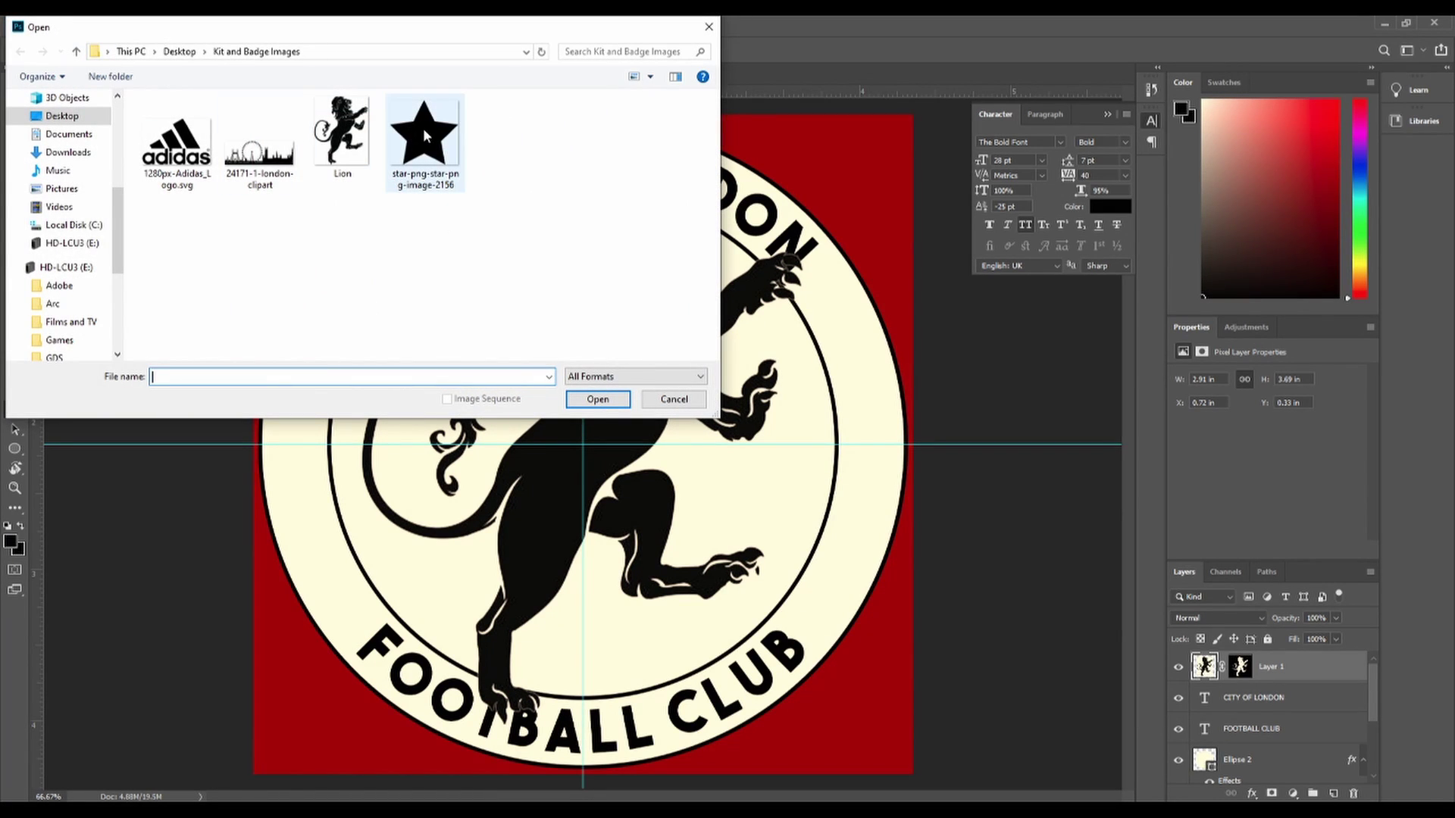
{"action": "left_click", "coordinate": [422, 129]}
{"action": "left_click", "coordinate": [598, 399]}
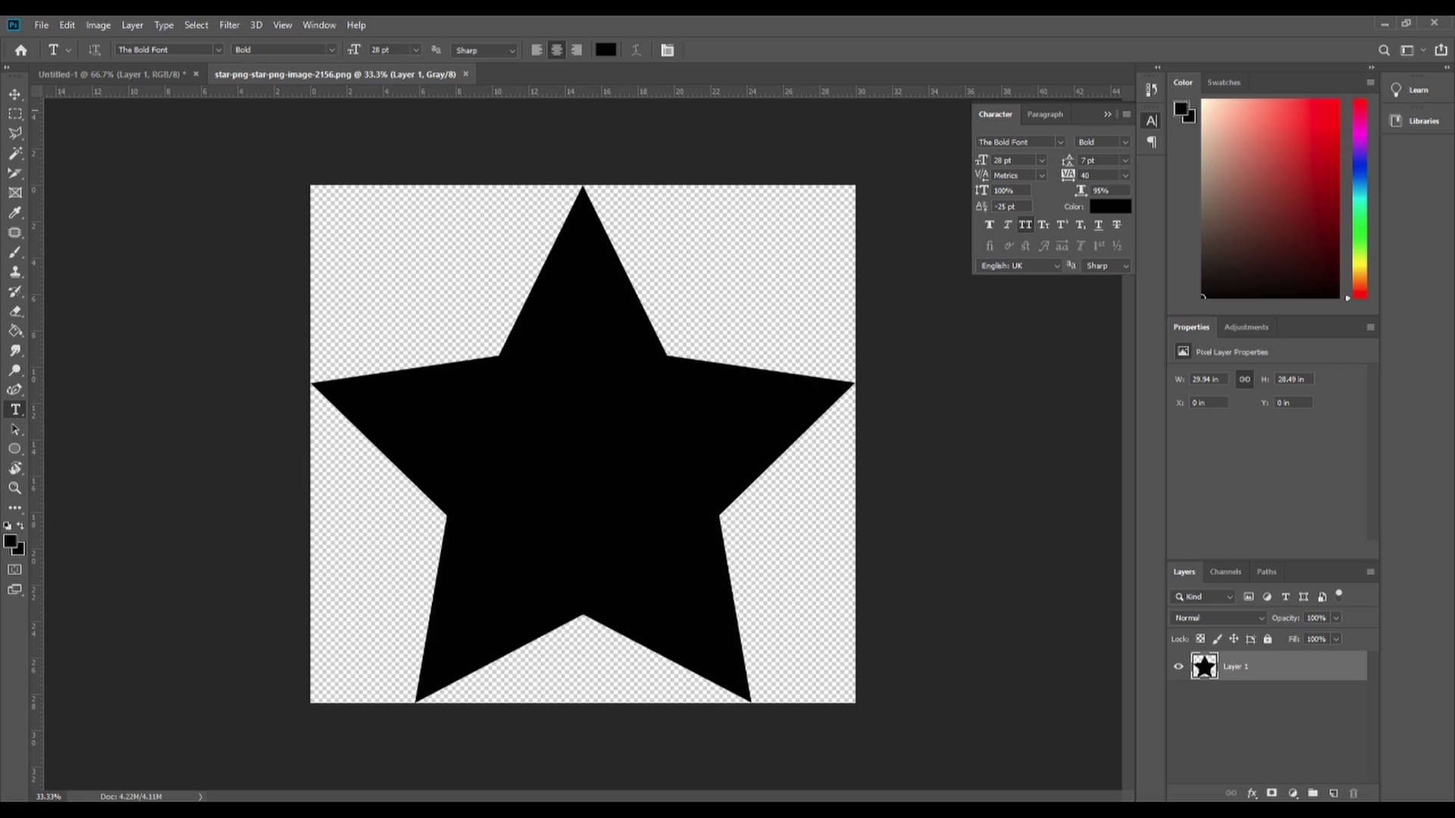
{"action": "left_click", "coordinate": [16, 97]}
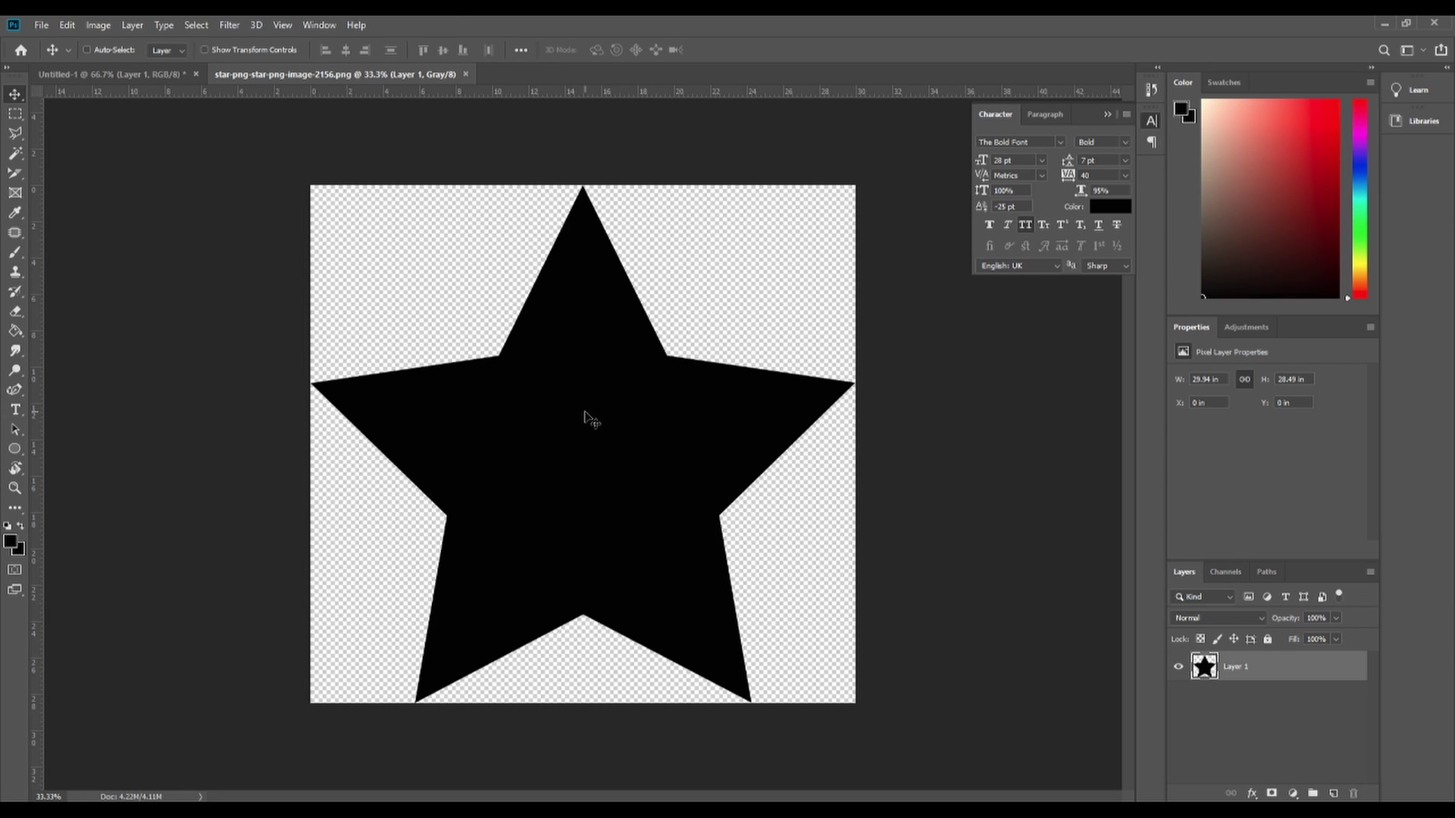
{"action": "left_click_drag", "start_coordinate": [585, 417], "coordinate": [464, 345]}
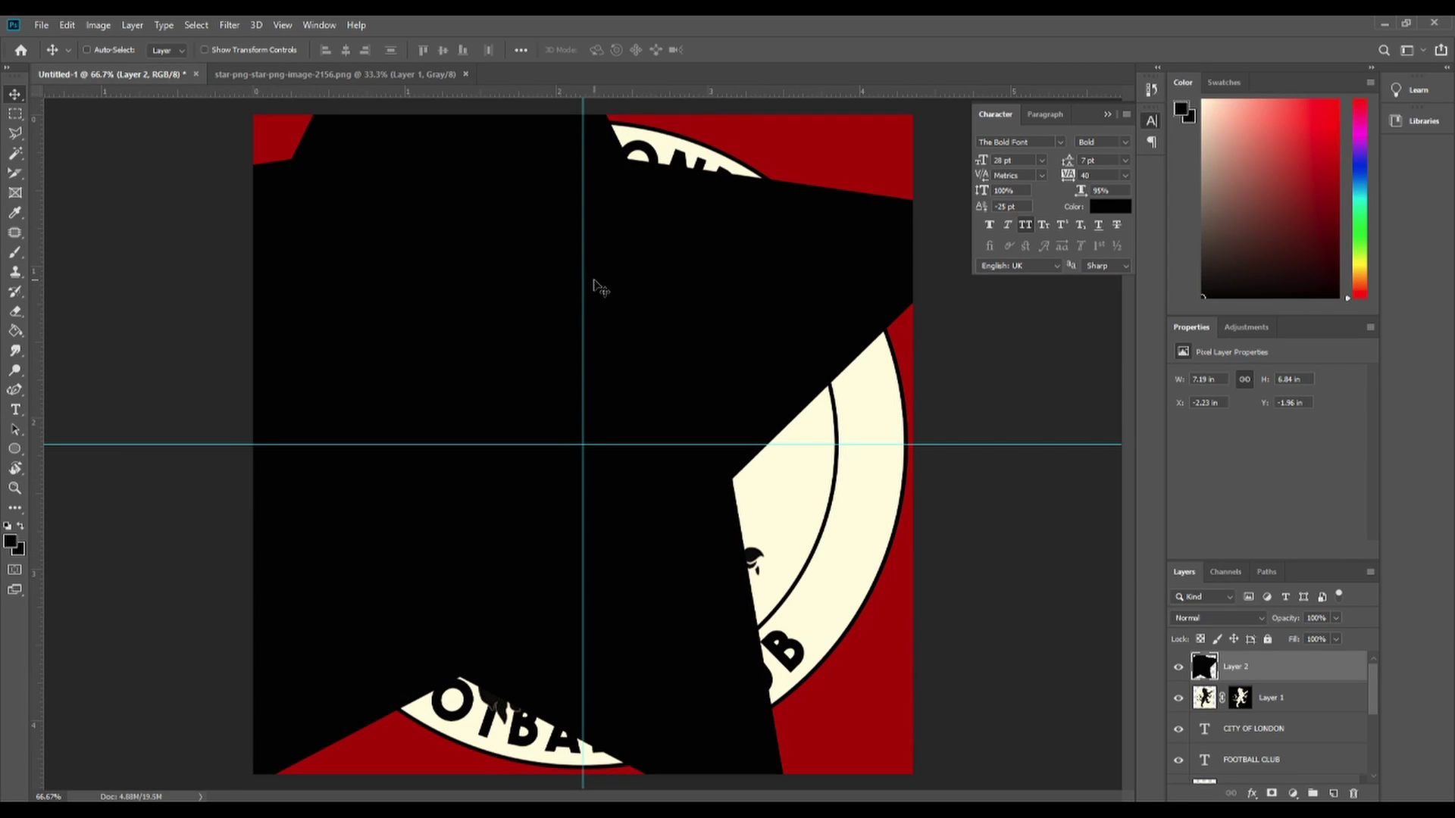
Scale the star proportionally down to about 5.1%, roughly 0.37 in wide, over the lion's tail.
{"action": "key", "text": "ctrl"}
{"action": "key", "text": "ctrl+t"}
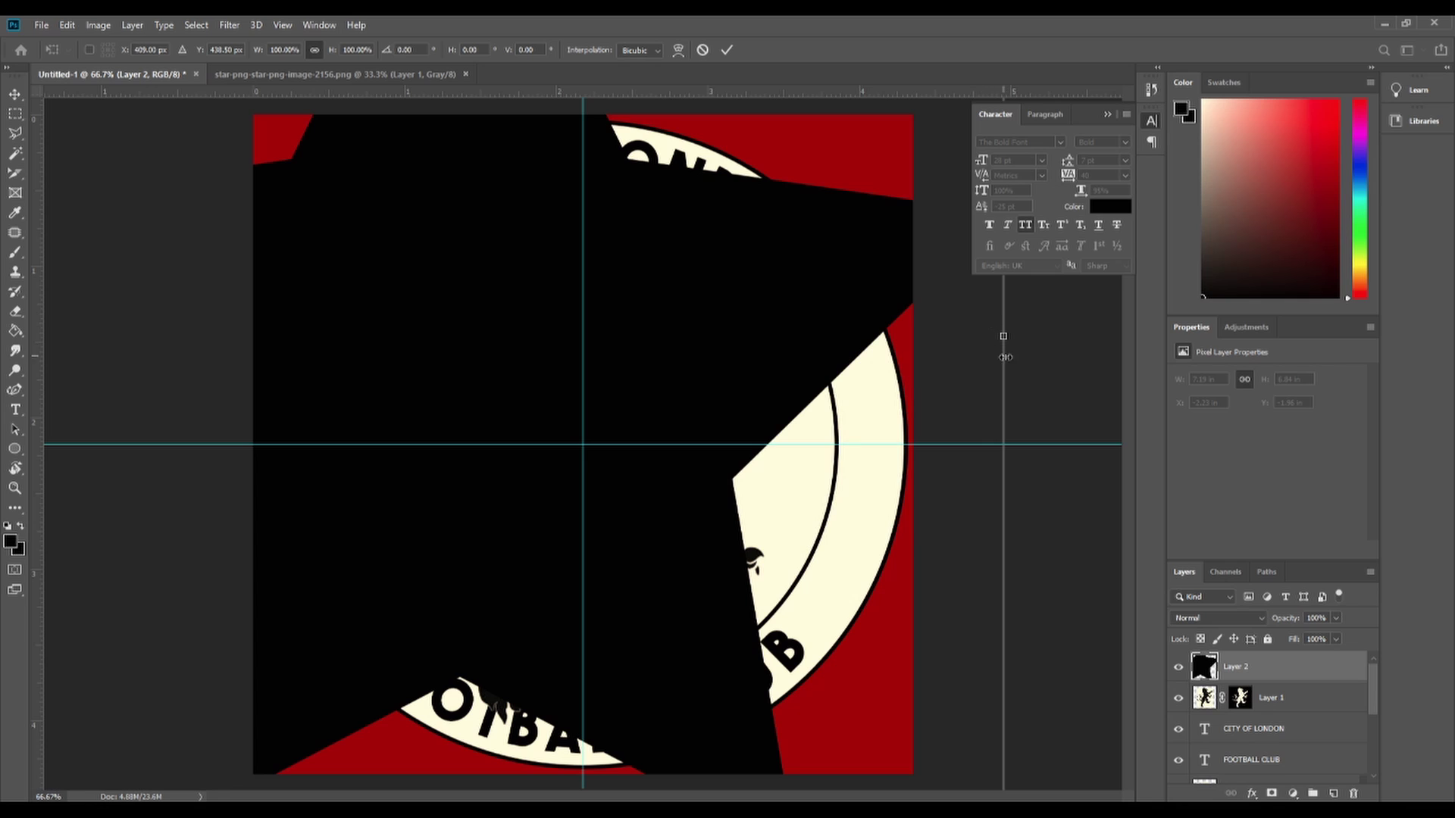
{"action": "left_click_drag", "start_coordinate": [945, 207], "coordinate": [842, 553]}
{"action": "left_click_drag", "start_coordinate": [902, 165], "coordinate": [547, 501]}
{"action": "left_click_drag", "start_coordinate": [507, 620], "coordinate": [820, 267]}
{"action": "left_click_drag", "start_coordinate": [878, 123], "coordinate": [417, 399]}
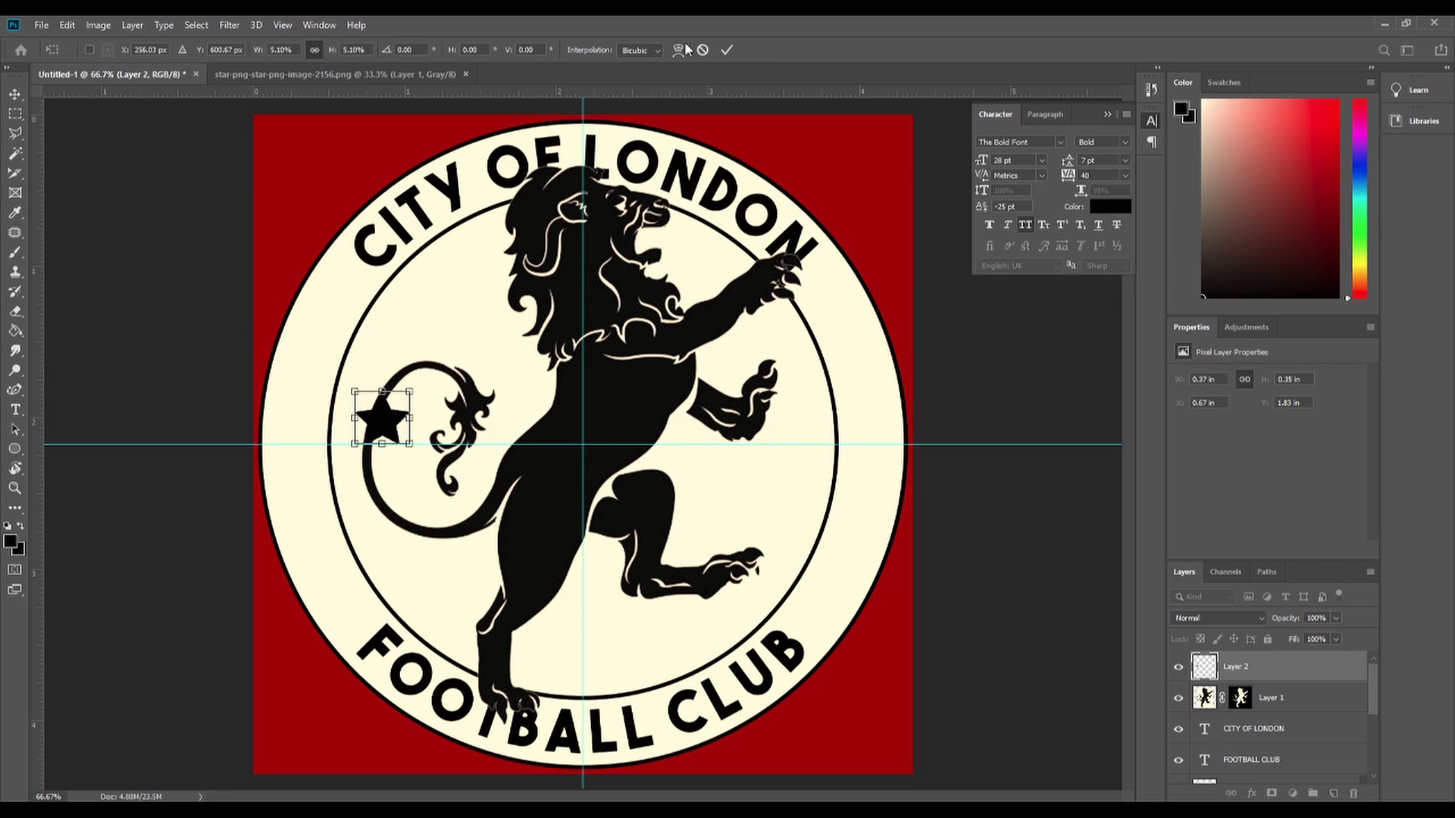
{"action": "left_click", "coordinate": [729, 51]}
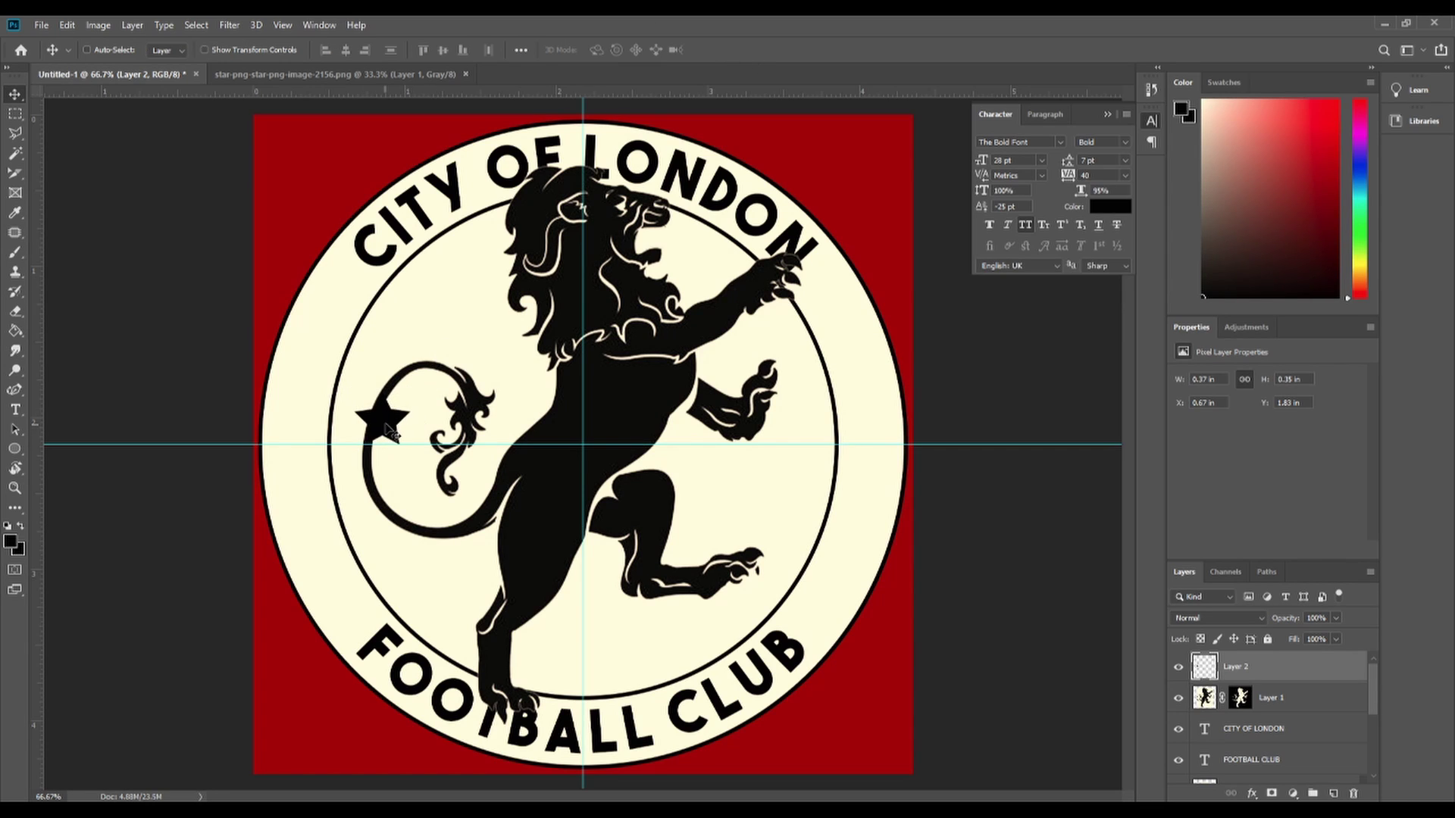
Move the star onto the ring just before the C of CITY and shrink it to about 0.31 in wide.
{"action": "left_click_drag", "start_coordinate": [389, 432], "coordinate": [339, 303]}
{"action": "key", "text": "ctrl+t"}
{"action": "left_click", "coordinate": [726, 51]}
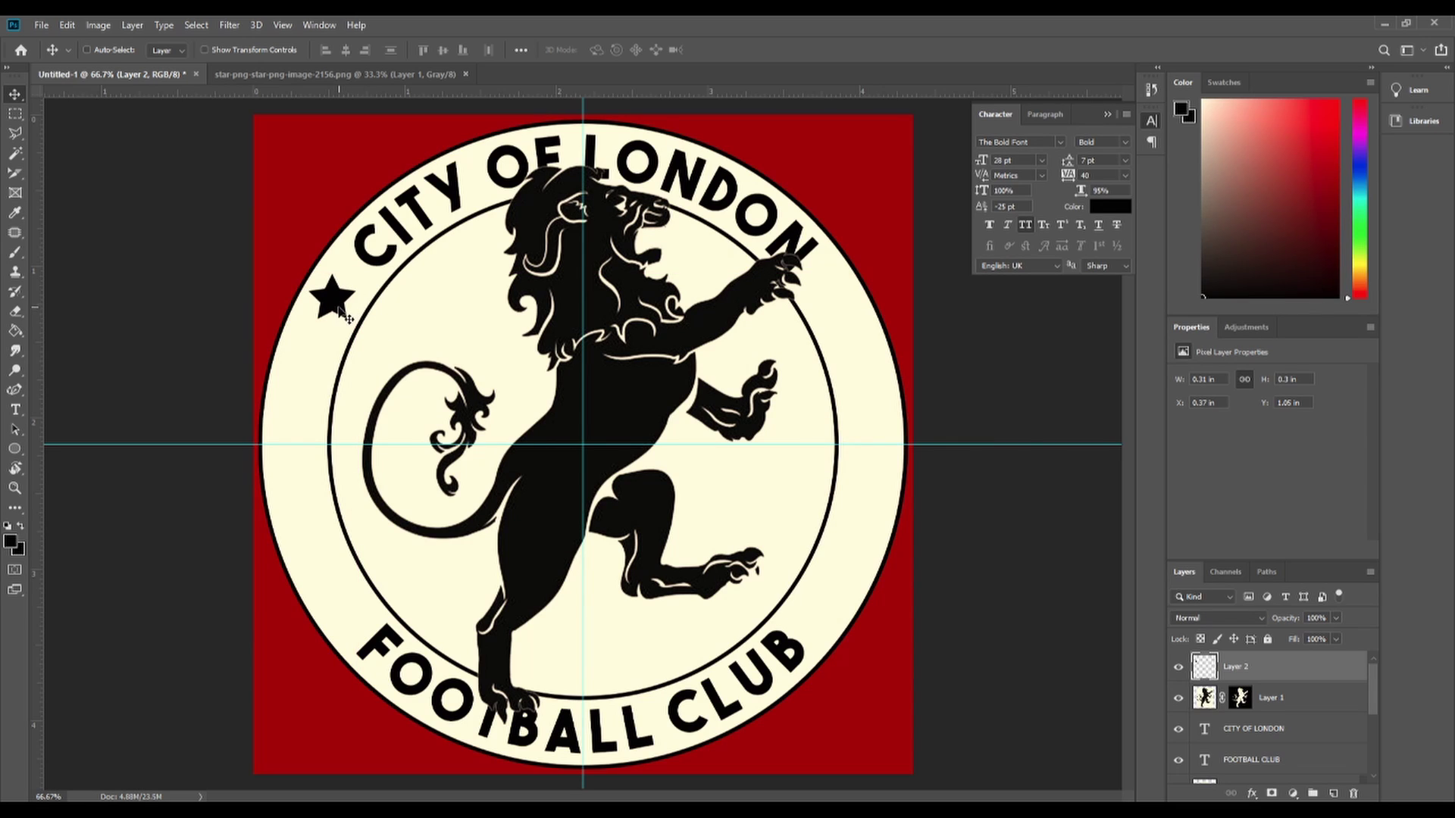
Try rotating the star by about -53° to follow the curve of the ring.
{"action": "key", "text": "ctrl+t"}
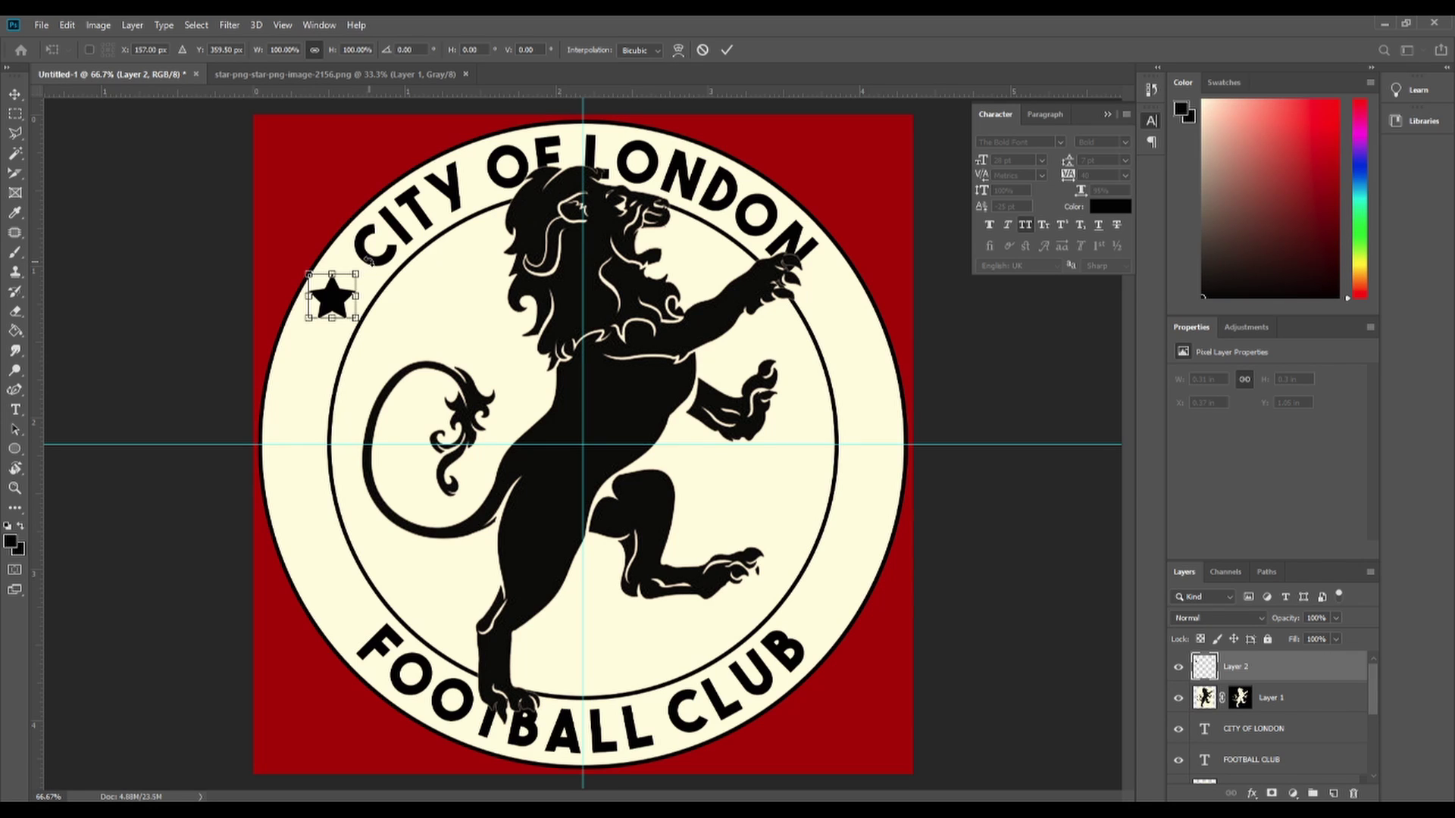
{"action": "left_click_drag", "start_coordinate": [369, 260], "coordinate": [325, 234]}
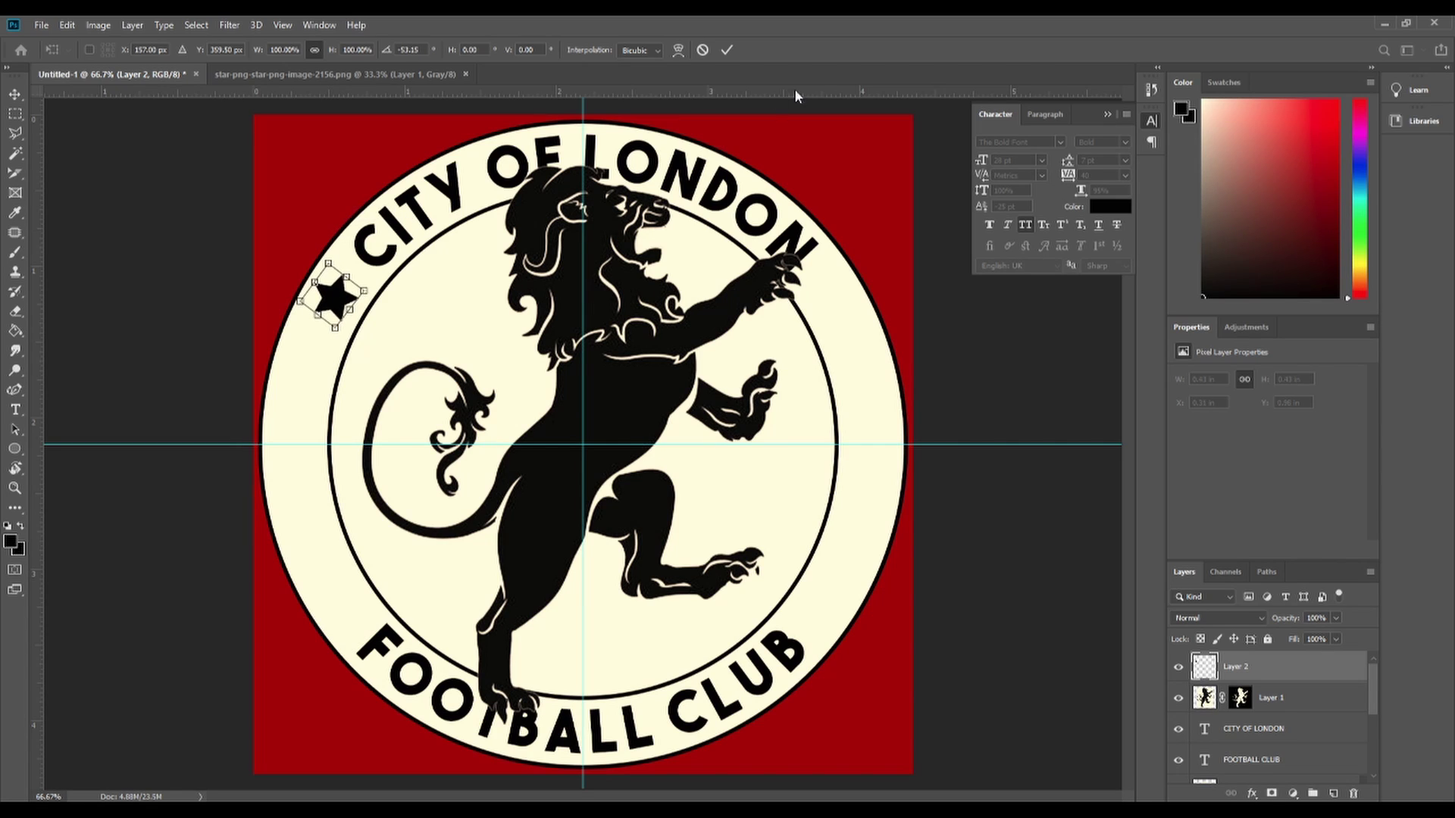
{"action": "left_click", "coordinate": [727, 49]}
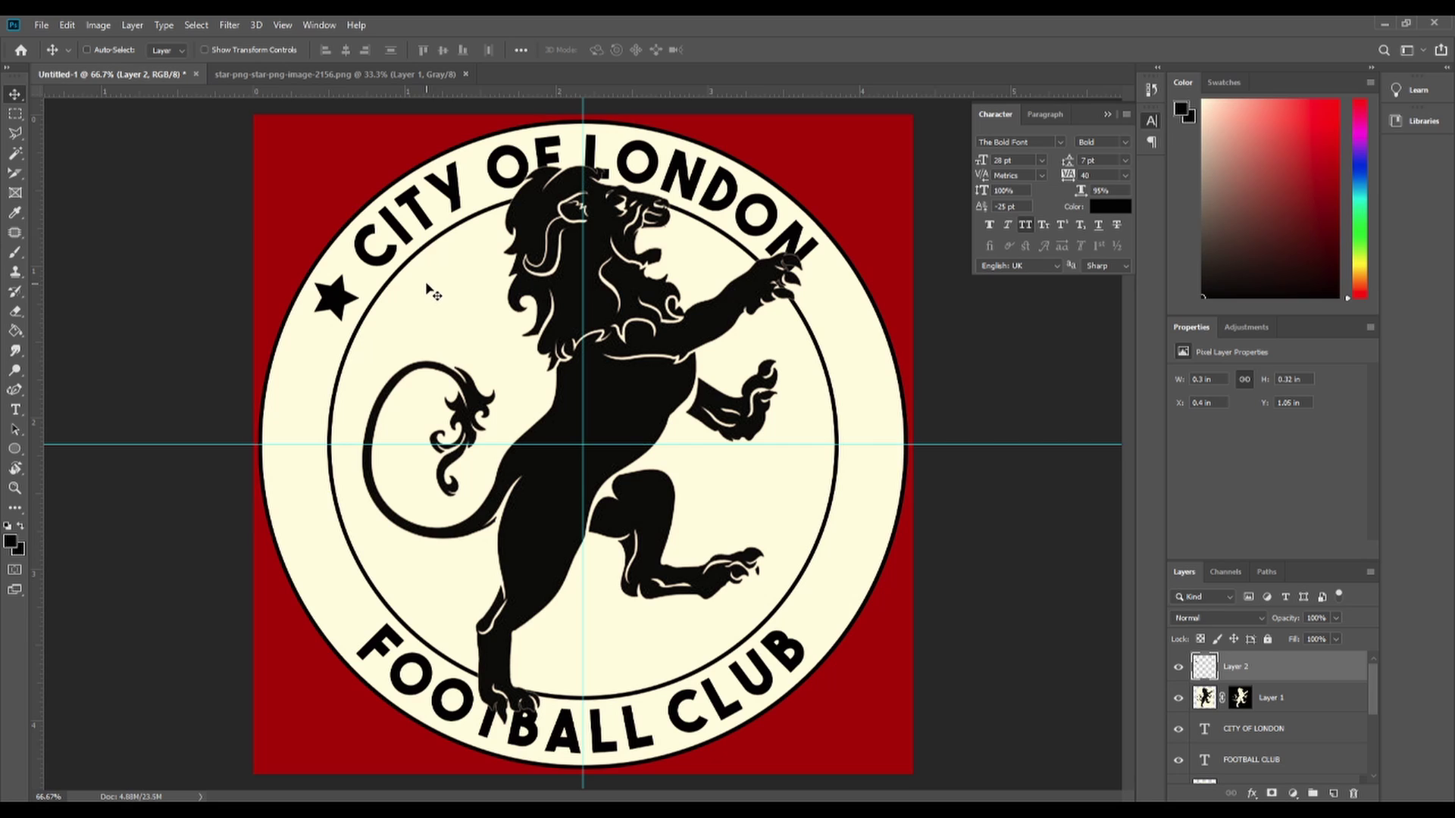
Duplicate the star layer and place the copy further down the ring's left side.
{"action": "key", "text": "ctrl"}
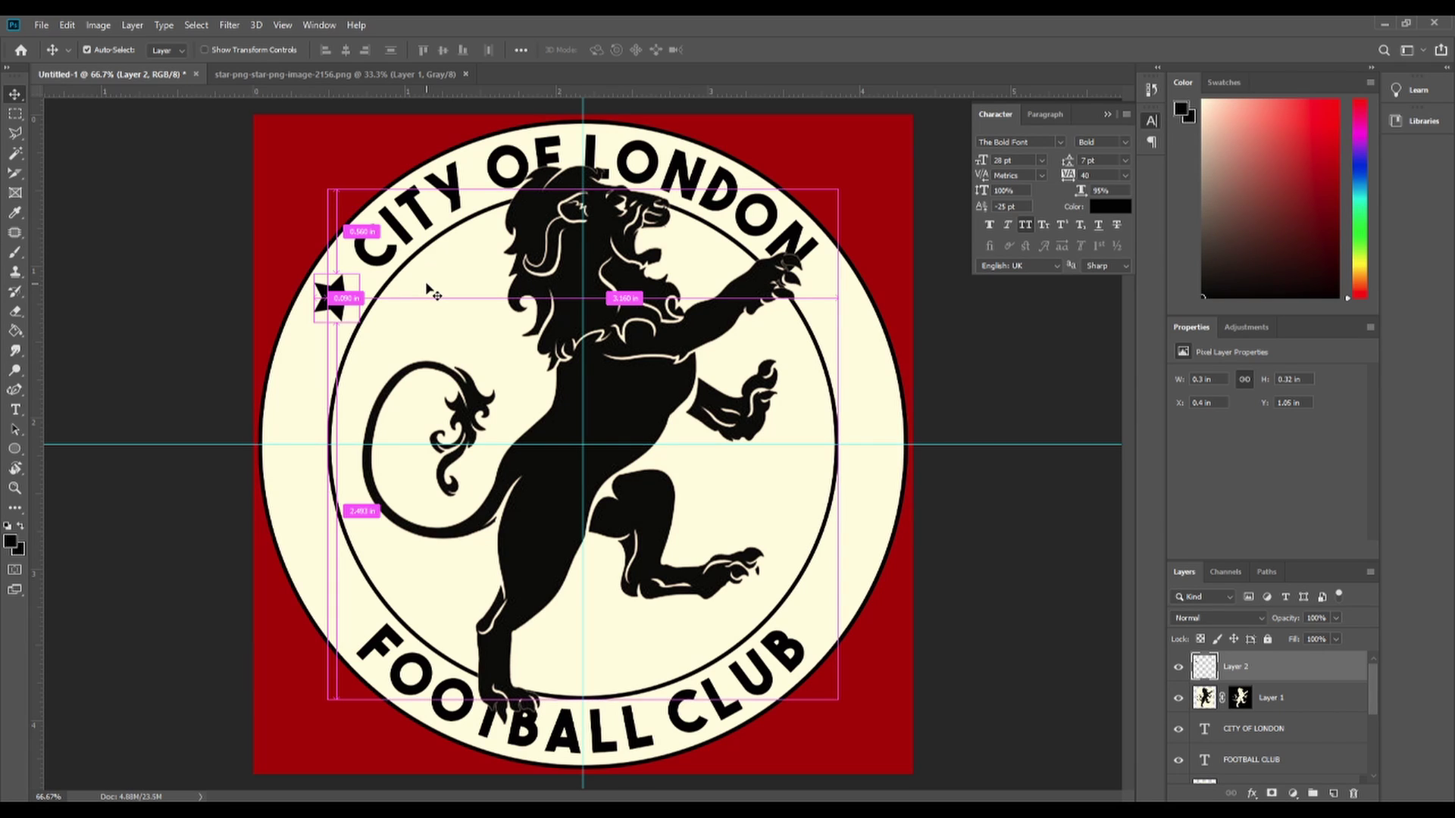
{"action": "key", "text": "ctrl+j"}
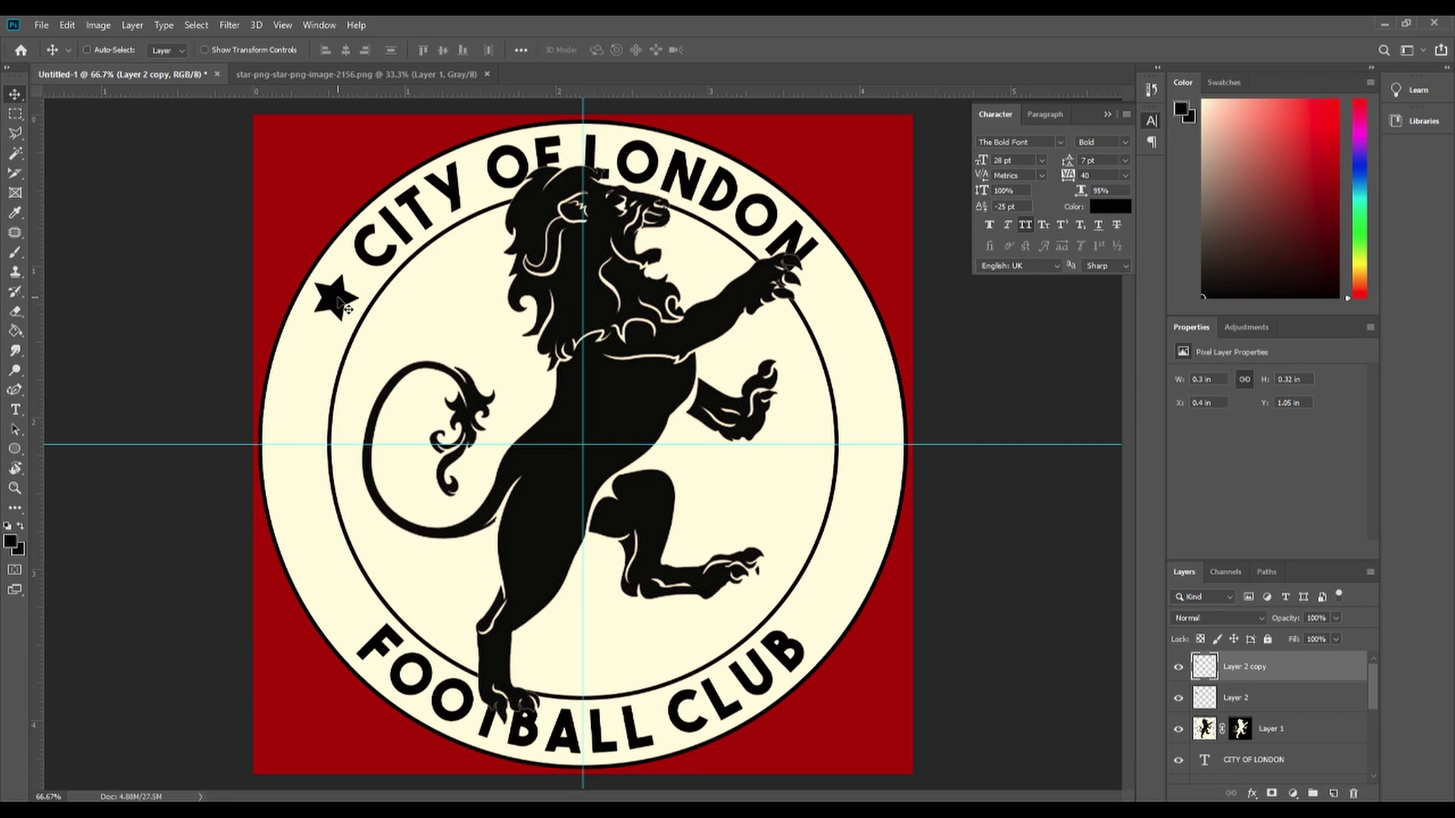
{"action": "left_click_drag", "start_coordinate": [327, 317], "coordinate": [307, 383]}
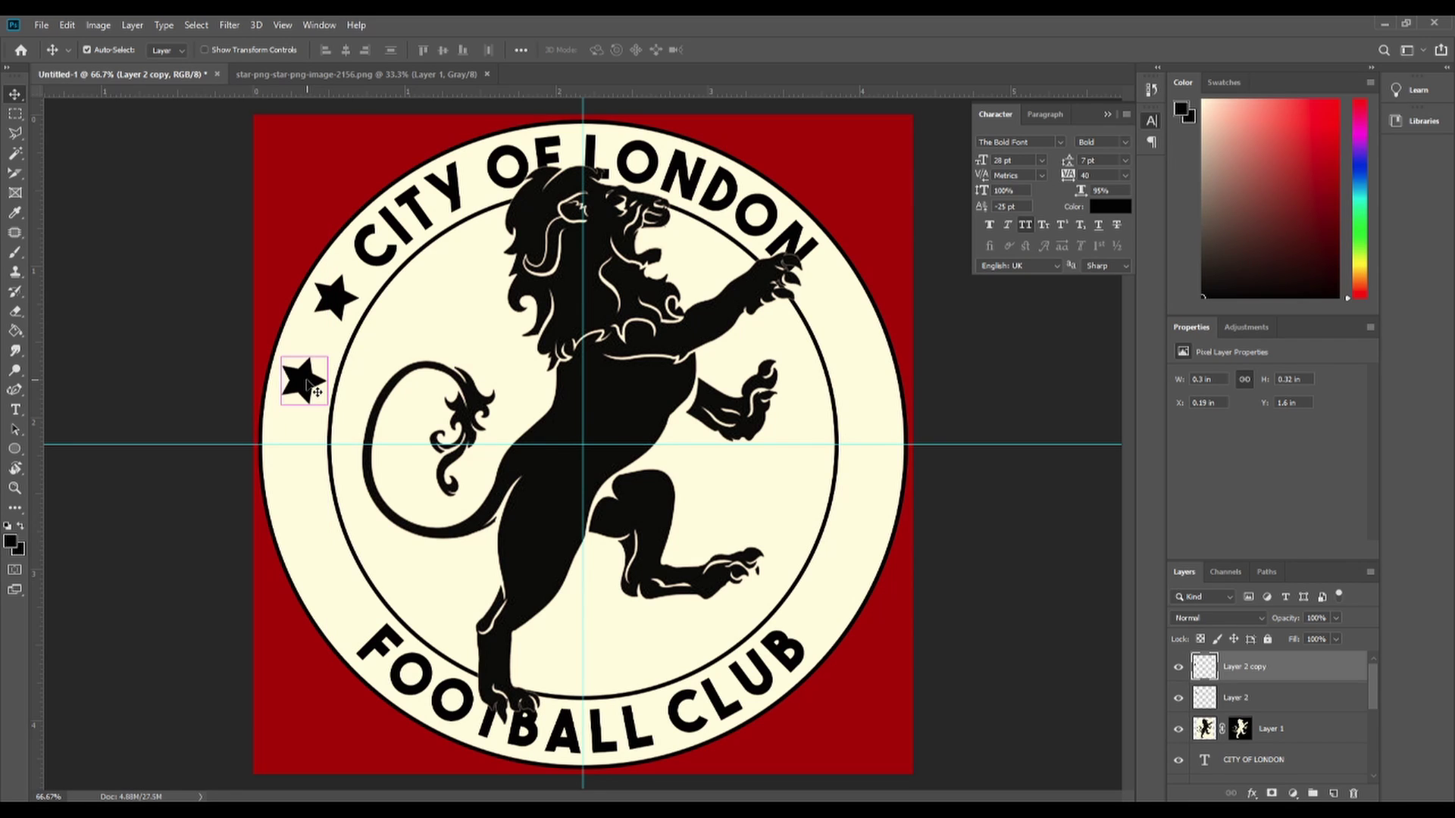
Undo the star's duplication, rotation and last scaling, keeping its position on the ring.
{"action": "key", "text": "ctrl+z"}
{"action": "key", "text": "ctrl+z"}
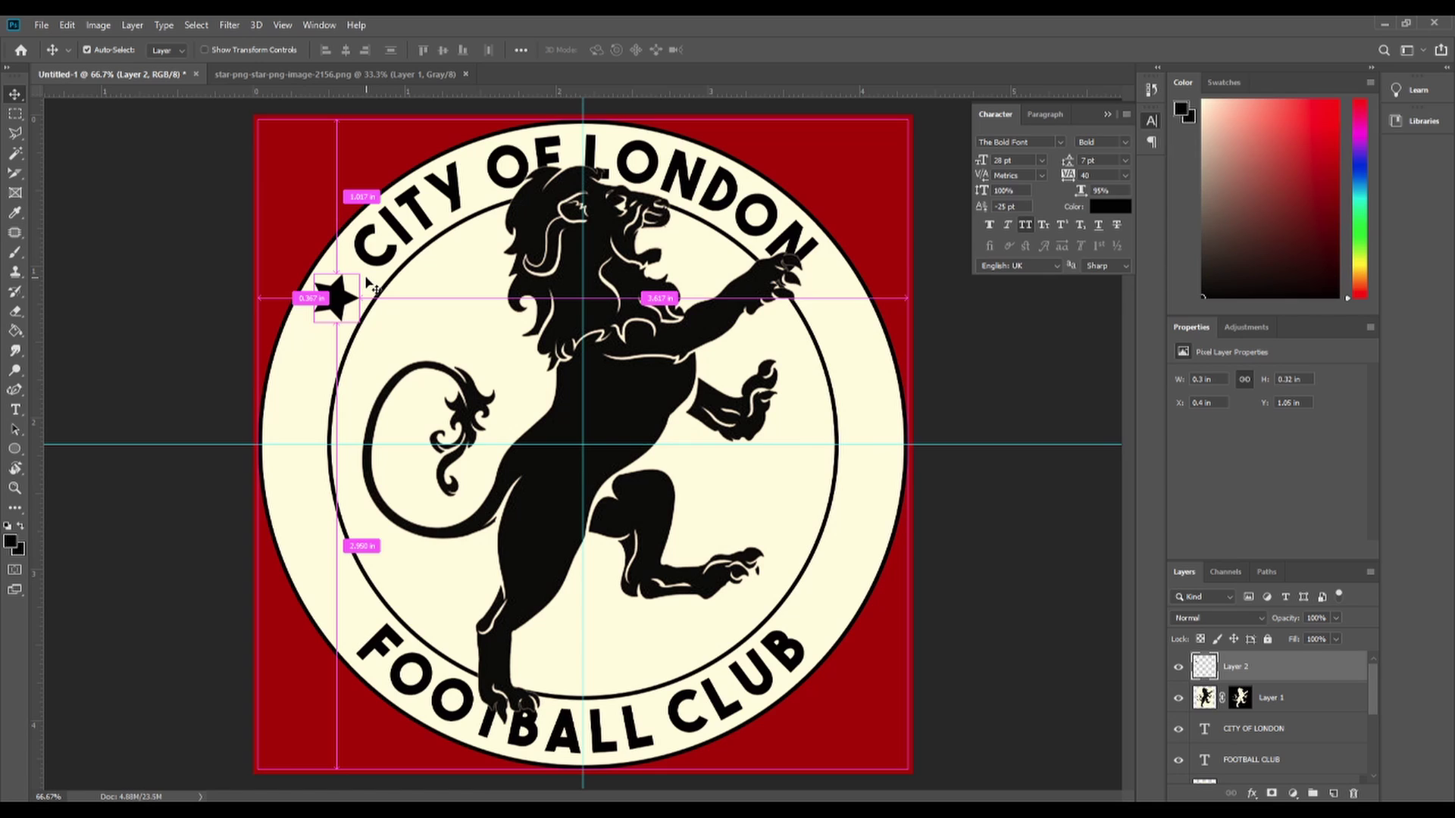
{"action": "key", "text": "ctrl+z"}
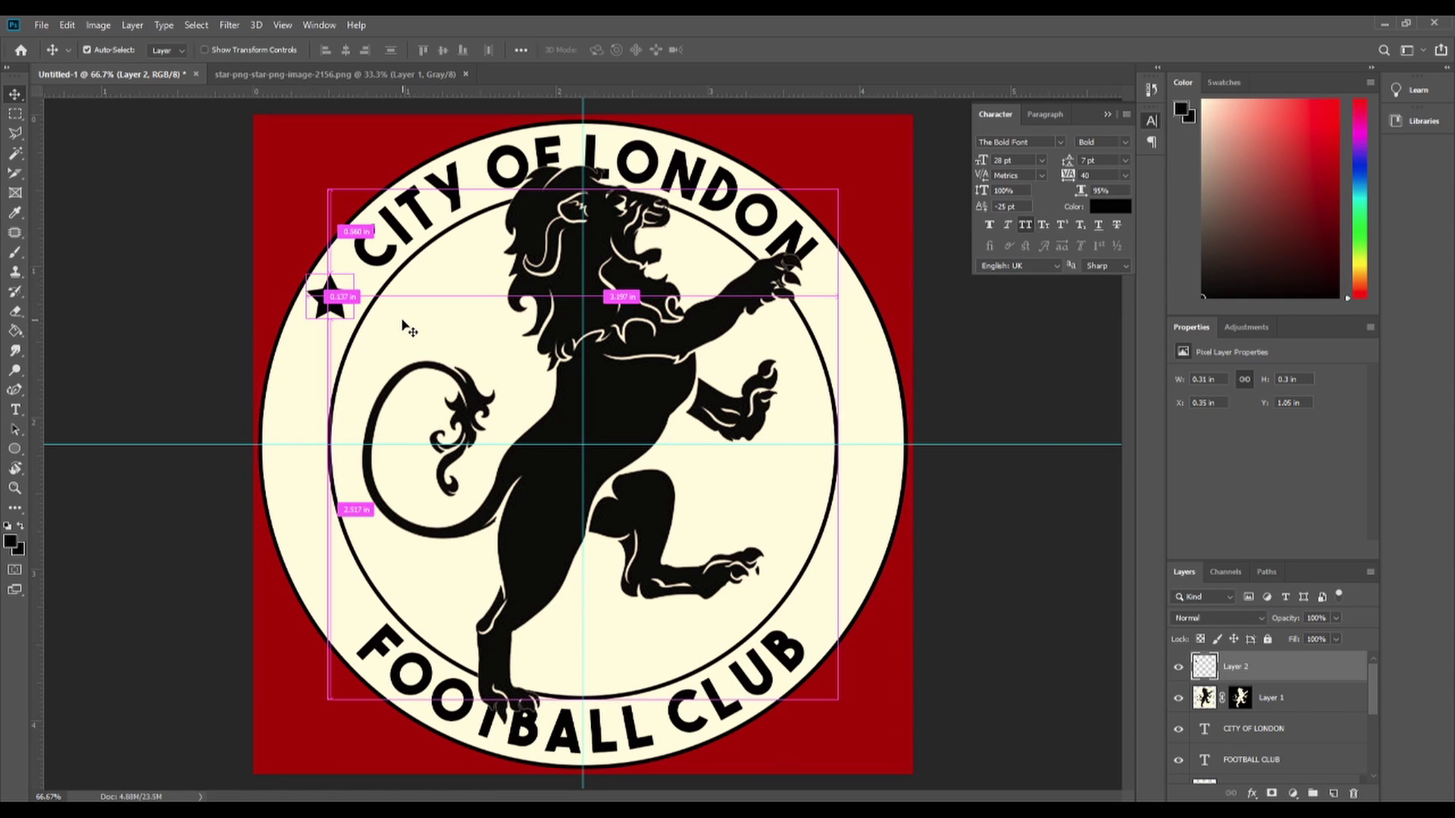
{"action": "key", "text": "ctrl+shift+z"}
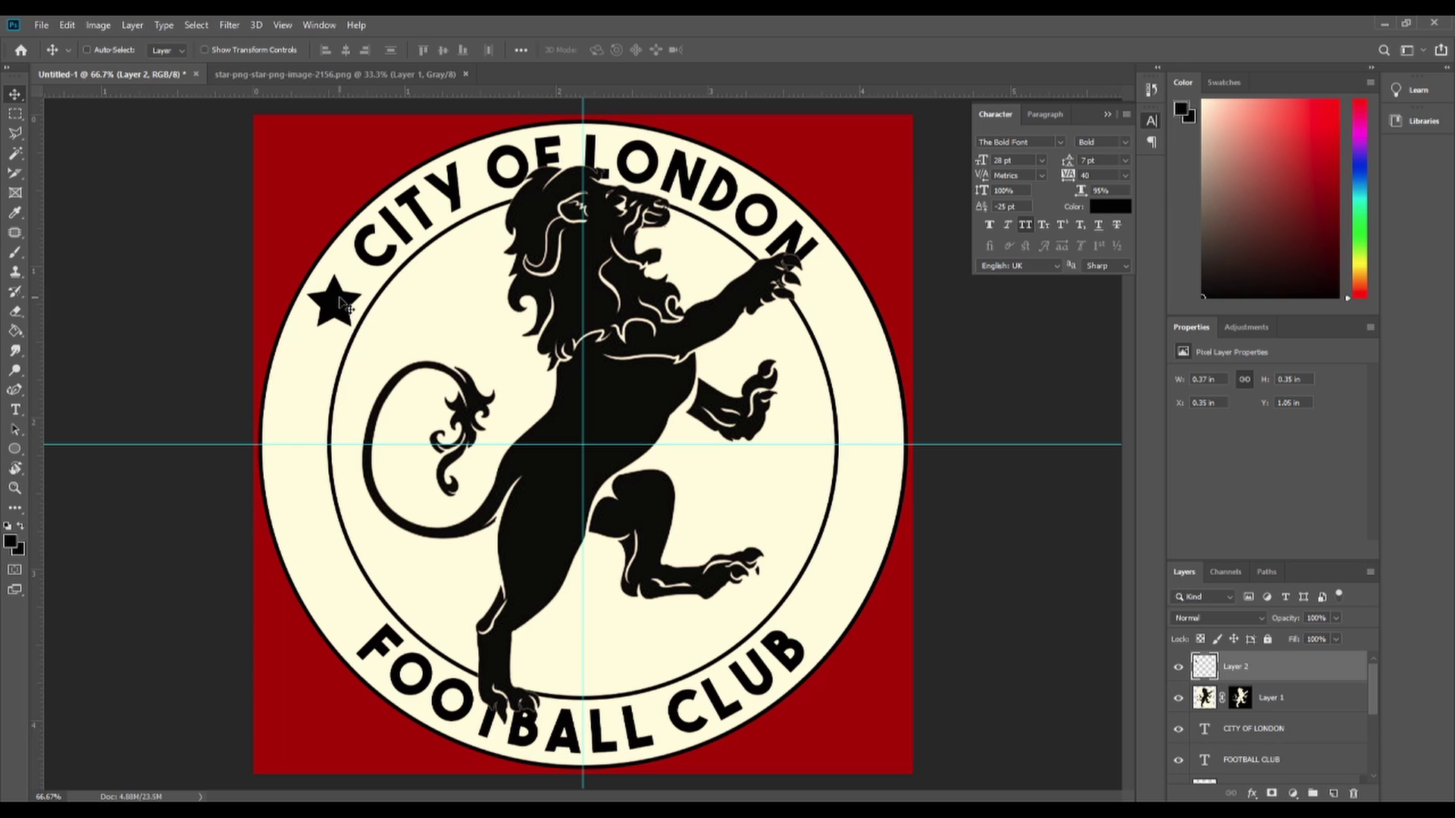
Rotate the star counterclockwise to follow the ring and position it midway between the two circles below the C of CITY.
{"action": "left_click_drag", "start_coordinate": [340, 303], "coordinate": [342, 298]}
{"action": "key", "text": "Up"}
{"action": "key", "text": "ctrl+t"}
{"action": "left_click_drag", "start_coordinate": [383, 263], "coordinate": [335, 237]}
{"action": "left_click", "coordinate": [727, 51]}
{"action": "left_click_drag", "start_coordinate": [339, 301], "coordinate": [330, 309]}
{"action": "key", "text": "Right"}
{"action": "key", "text": "Right"}
{"action": "key", "text": "Right"}
{"action": "key", "text": "Right"}
Place a rotated copy of the star at the ring's leftmost part, on the horizontal guide.
{"action": "left_click_drag", "start_coordinate": [331, 310], "coordinate": [336, 402], "text": "alt"}
{"action": "key", "text": "ctrl+t"}
{"action": "left_click", "coordinate": [722, 49]}
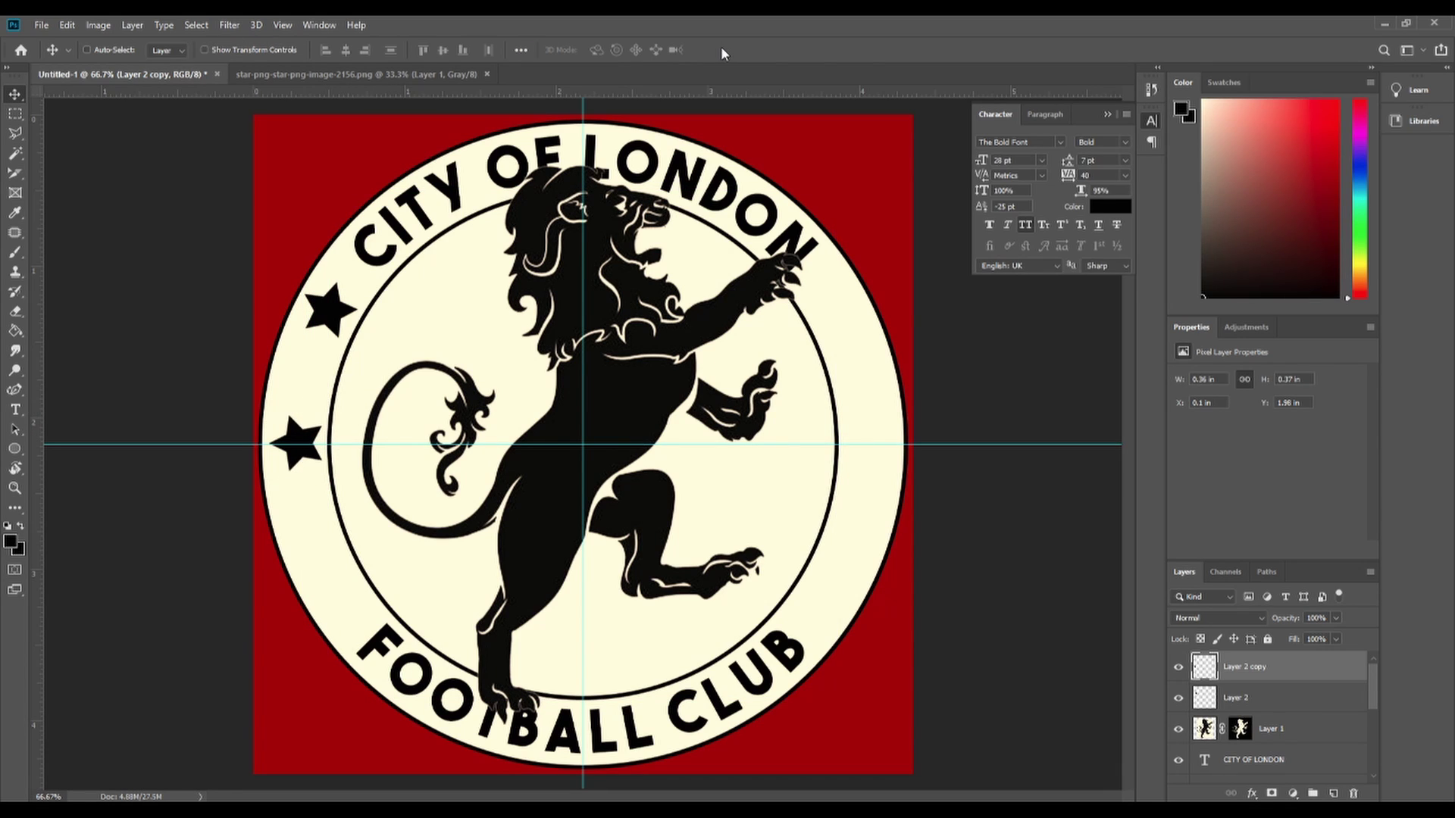
Rotate the copied star by about 6.9° and nudge it slightly upward on the horizontal guide.
{"action": "key", "text": "ctrl+t"}
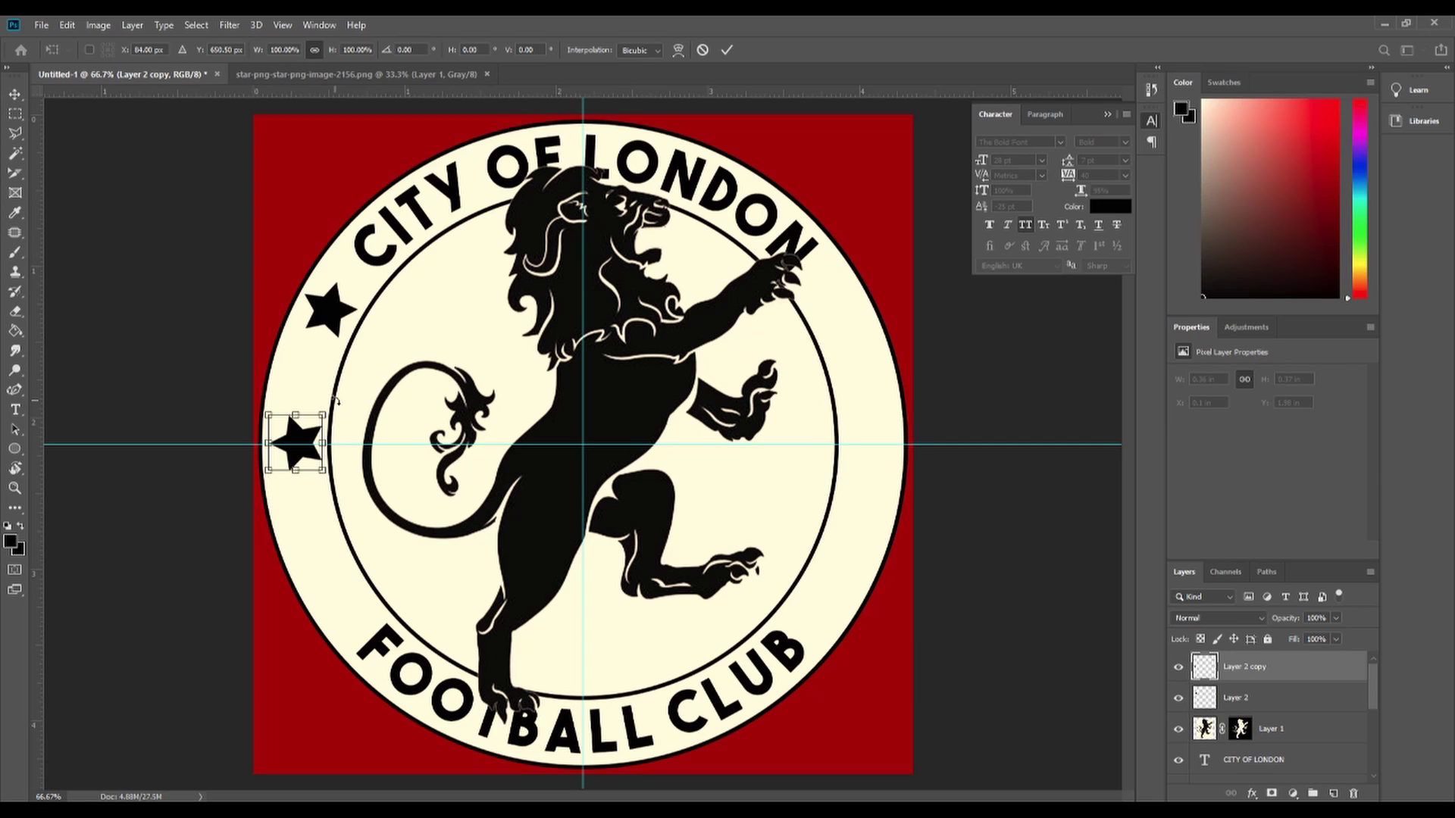
{"action": "left_click_drag", "start_coordinate": [336, 404], "coordinate": [340, 410]}
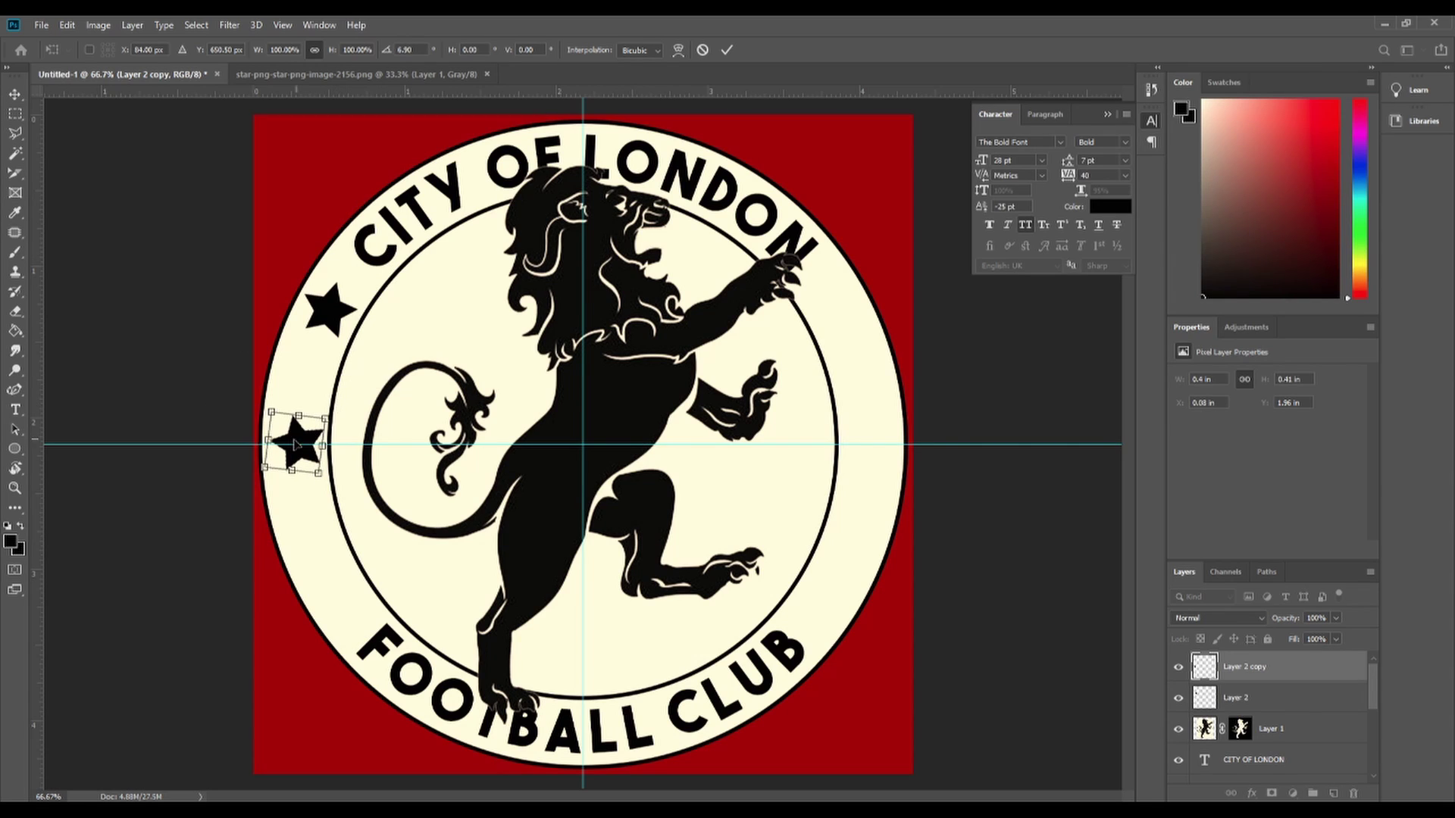
{"action": "left_click", "coordinate": [726, 50]}
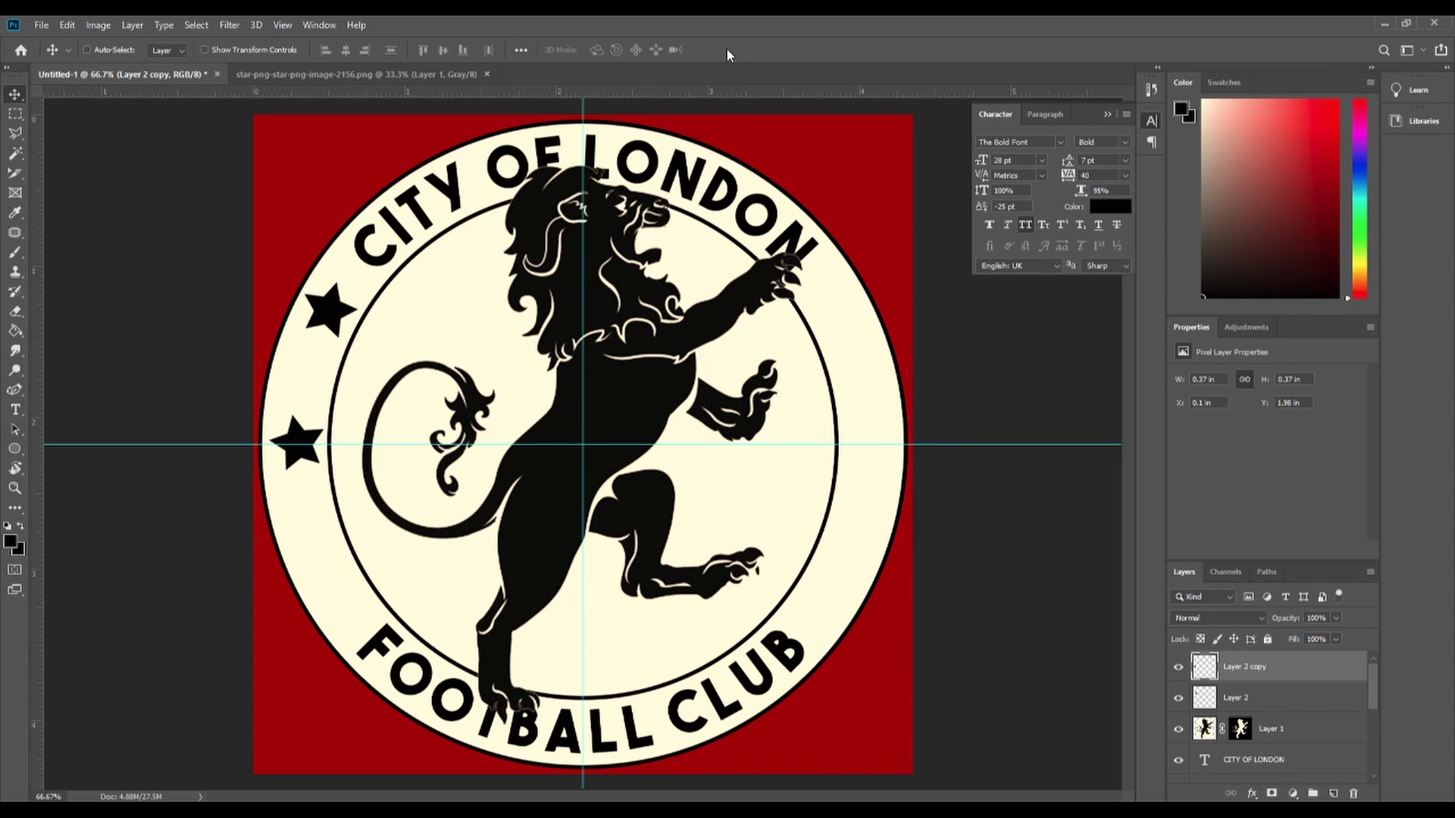
{"action": "key", "text": "Up"}
{"action": "key", "text": "Up"}
Duplicate the middle star and place the copy on the ring just above the F of FOOTBALL.
{"action": "key", "text": "ctrl+j"}
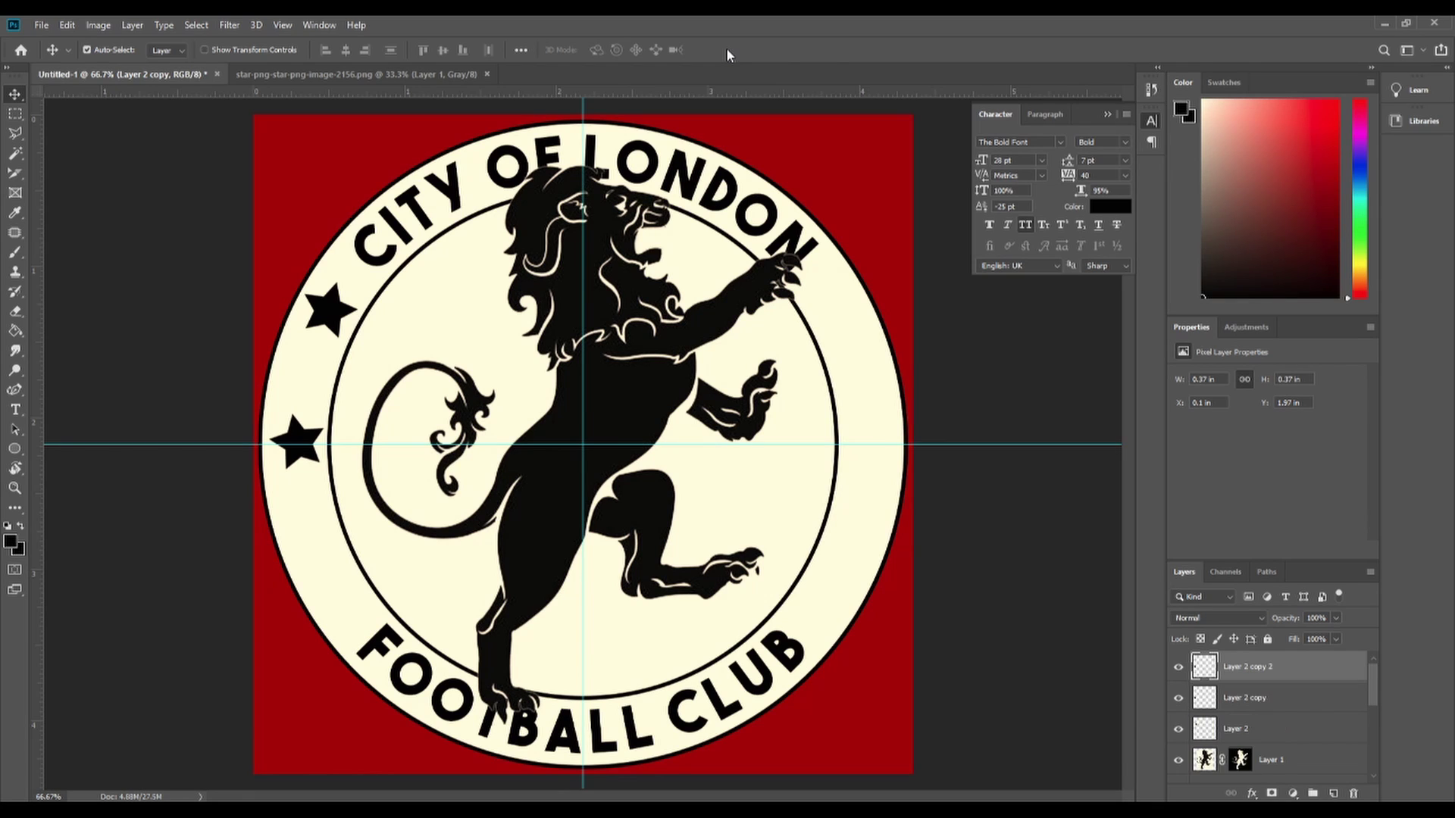
{"action": "left_click_drag", "start_coordinate": [311, 458], "coordinate": [345, 606]}
{"action": "key", "text": "Right"}
{"action": "key", "text": "Right"}
{"action": "key", "text": "Right"}
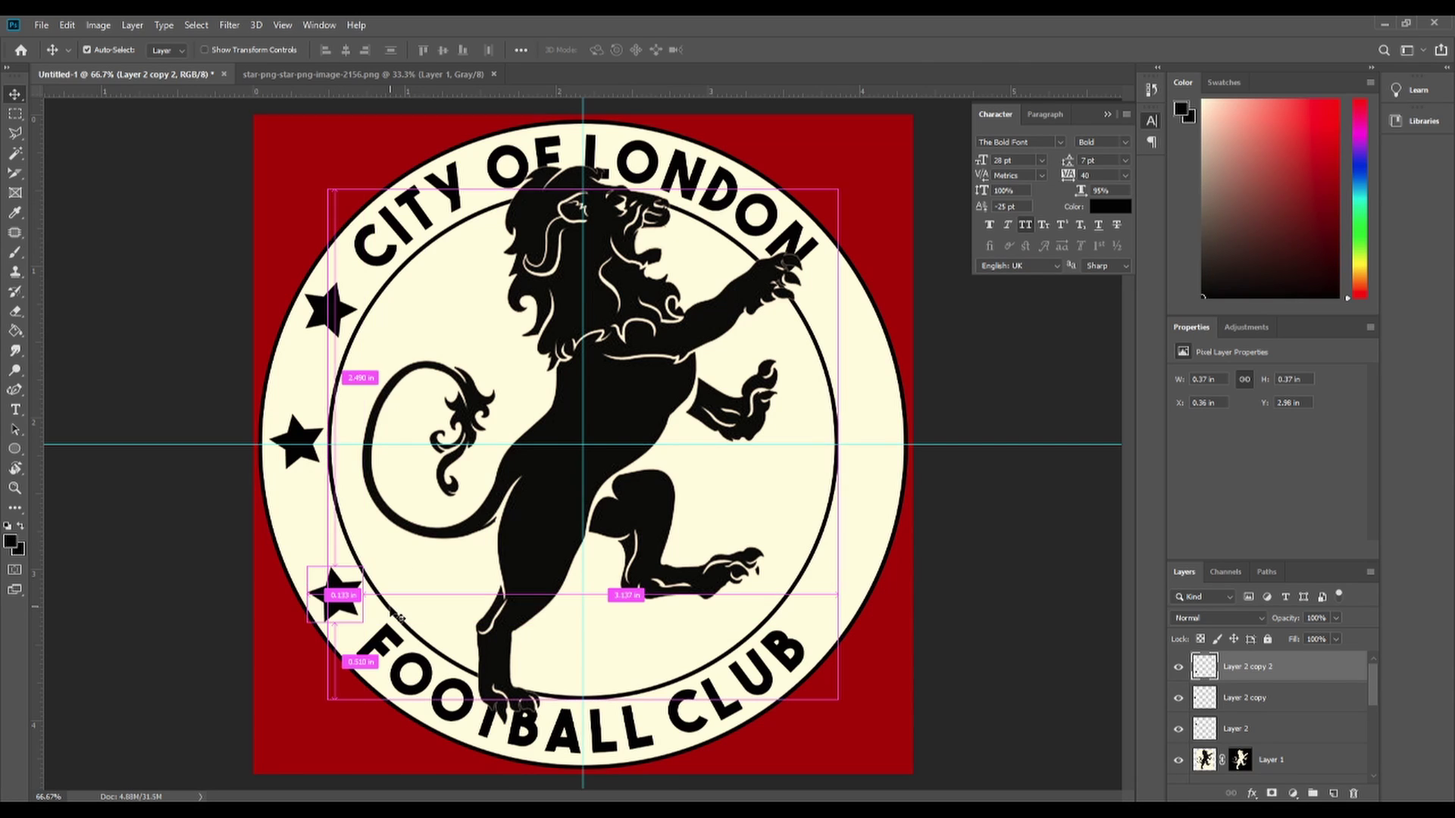
Rotate the lowest star counterclockwise to follow the ring and align it vertically below the uppermost star.
{"action": "key", "text": "ctrl+t"}
{"action": "left_click_drag", "start_coordinate": [375, 557], "coordinate": [349, 542]}
{"action": "left_click", "coordinate": [728, 49]}
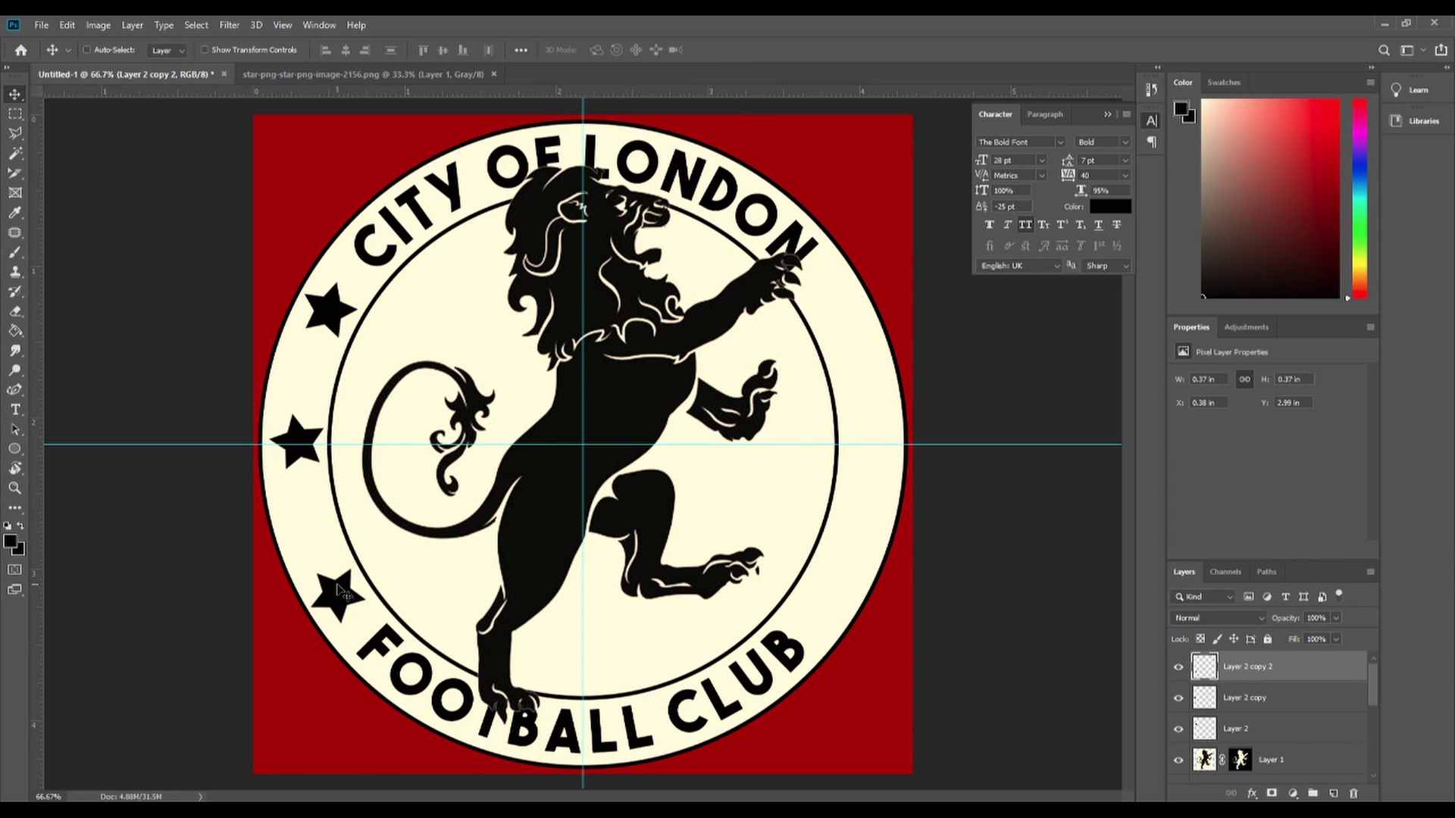
{"action": "left_click_drag", "start_coordinate": [336, 581], "coordinate": [336, 581]}
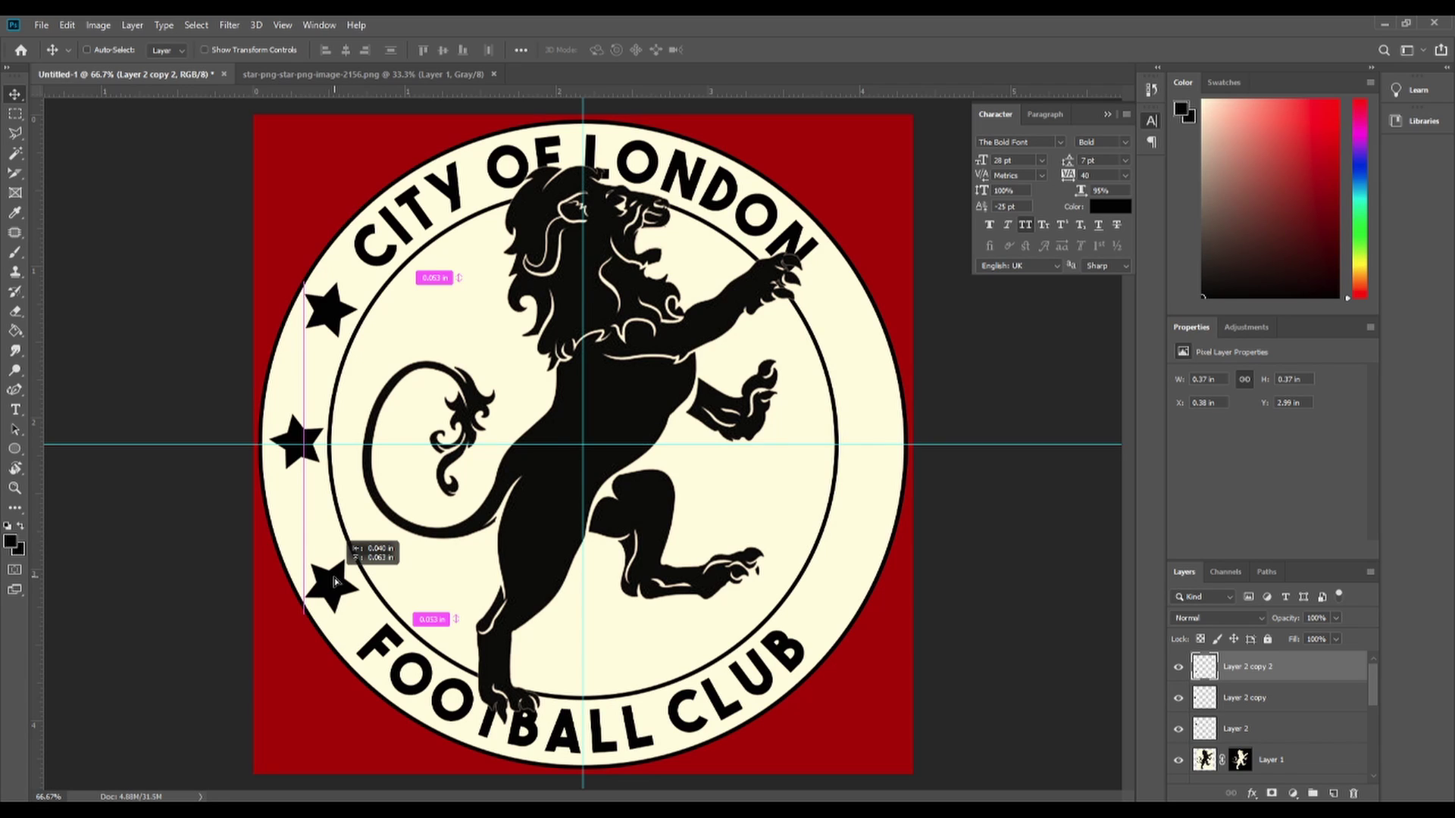
{"action": "left_click_drag", "start_coordinate": [335, 583], "coordinate": [334, 581]}
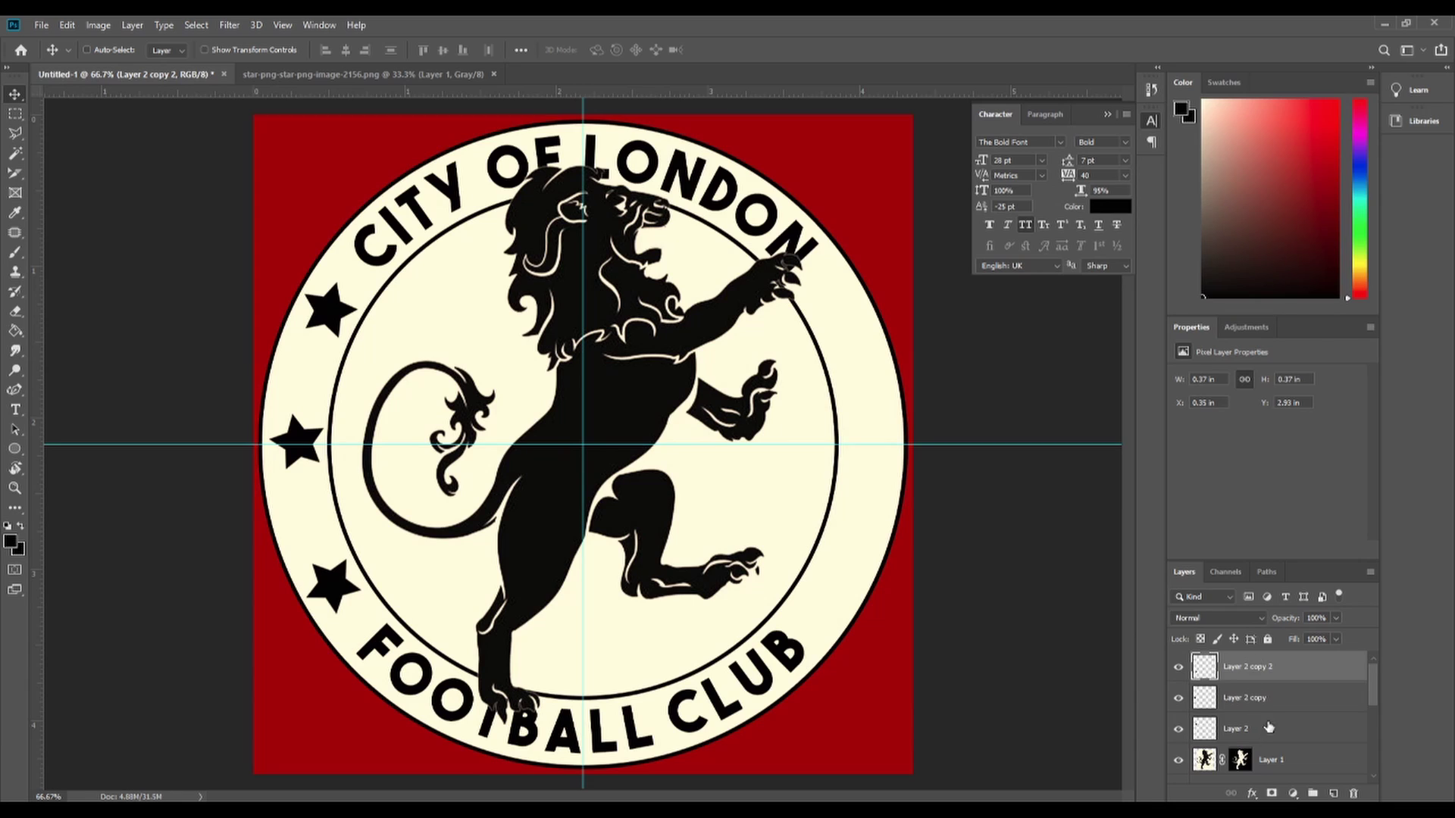
Merge the three star layers into a single layer and toggle its visibility to check it.
{"action": "left_click", "coordinate": [1297, 728], "text": "shift"}
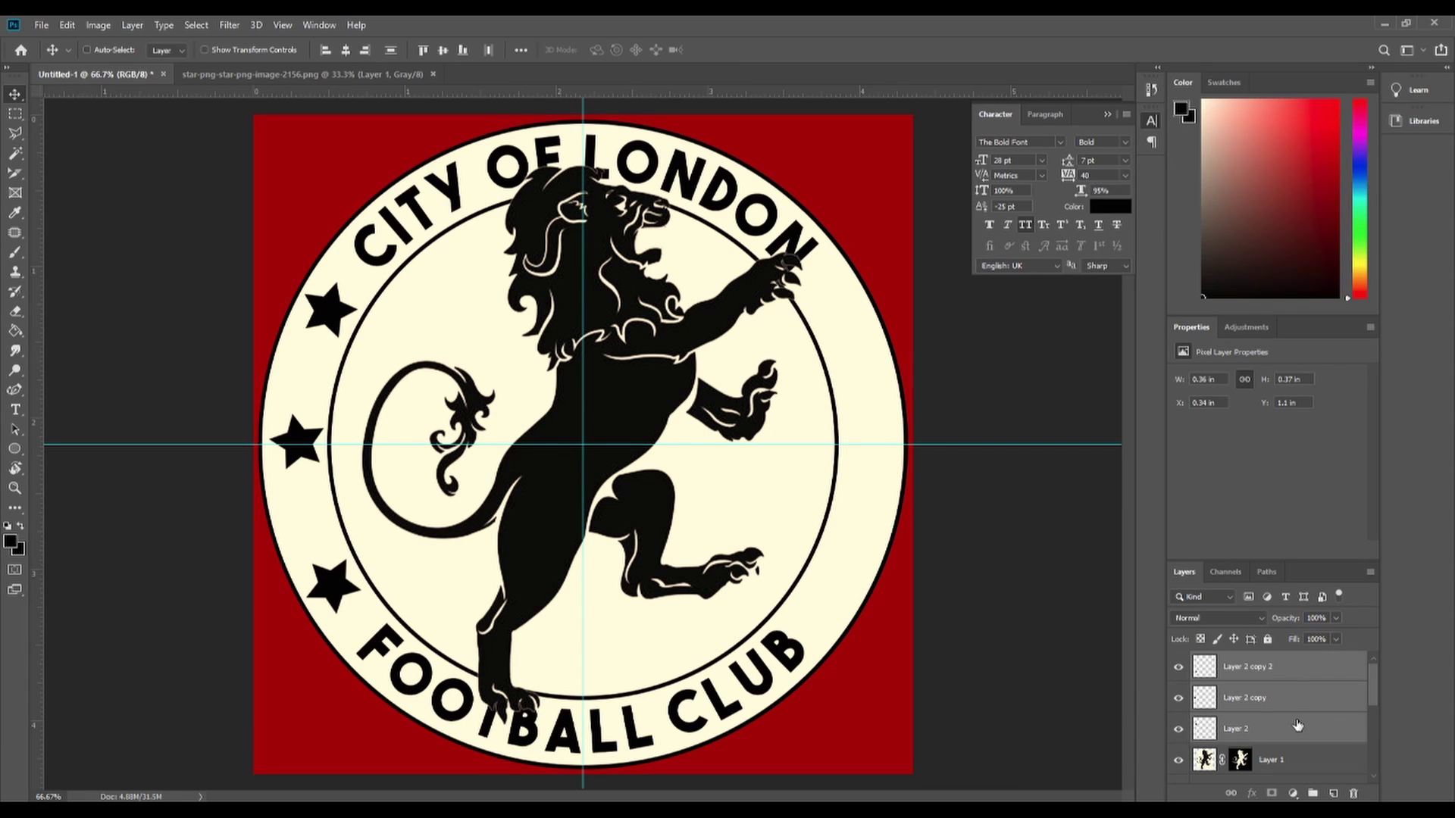
{"action": "right_click", "coordinate": [1305, 670]}
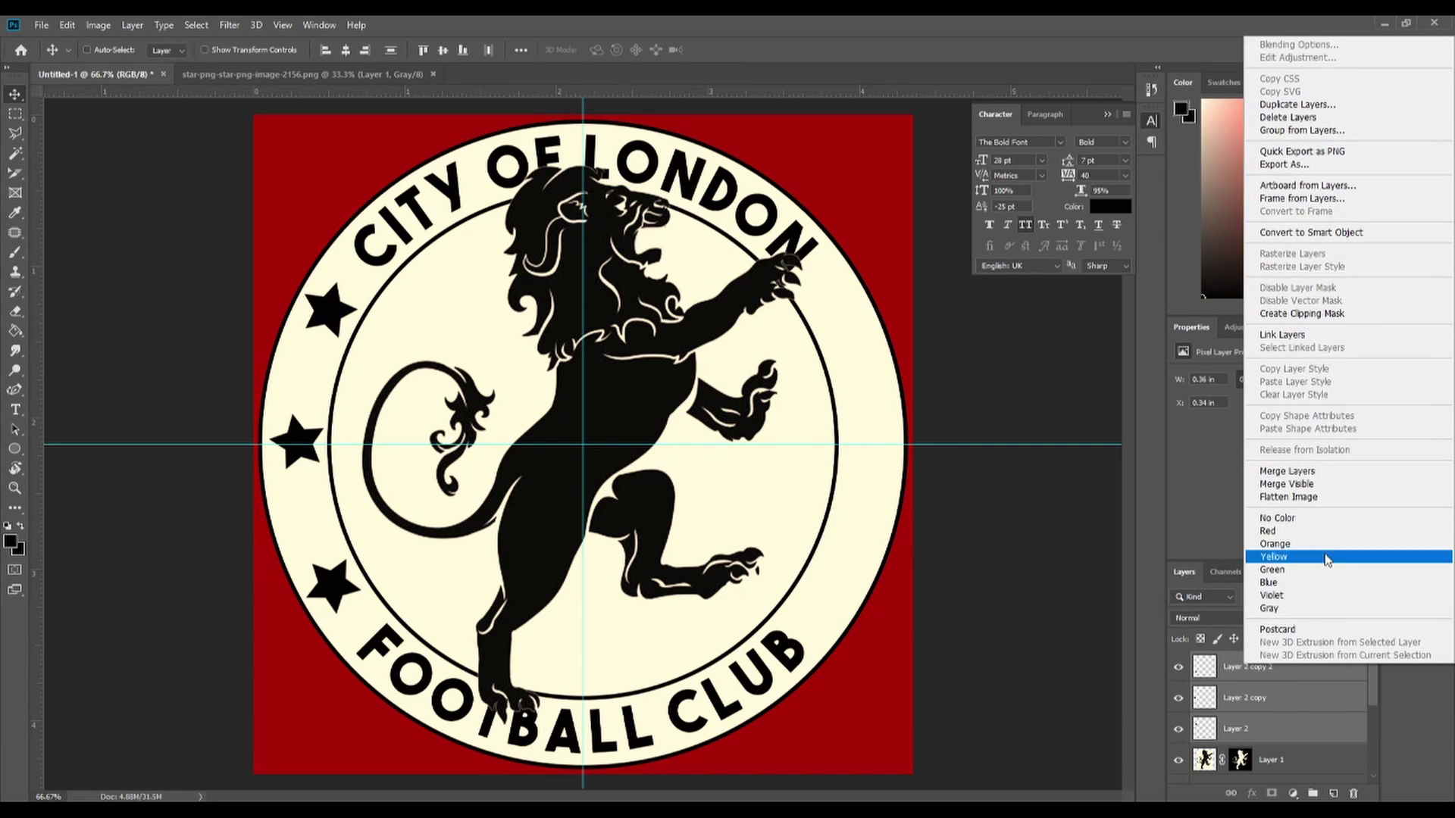
{"action": "left_click", "coordinate": [1288, 471]}
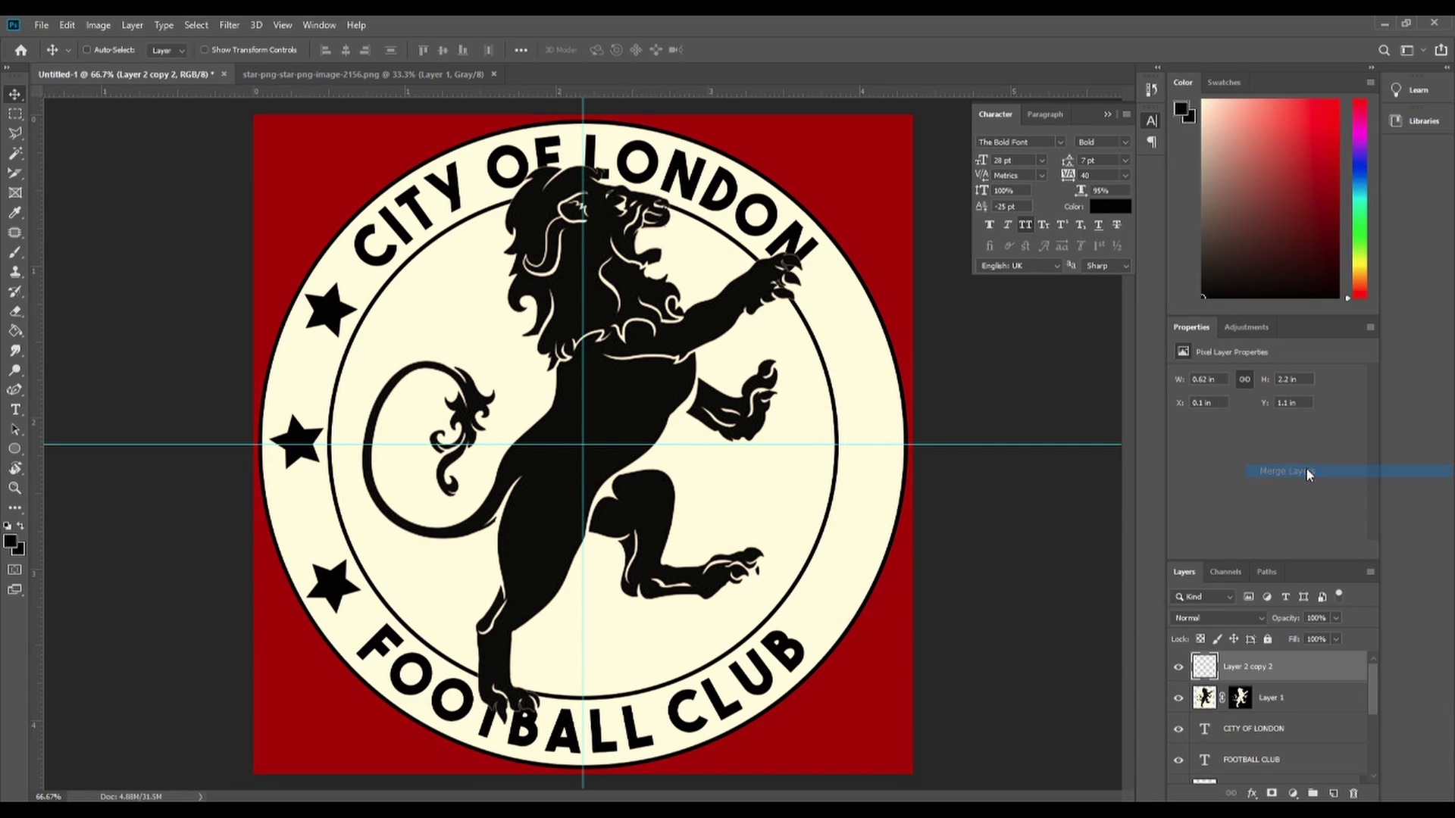
{"action": "left_click", "coordinate": [1179, 667]}
{"action": "left_click", "coordinate": [1180, 668]}
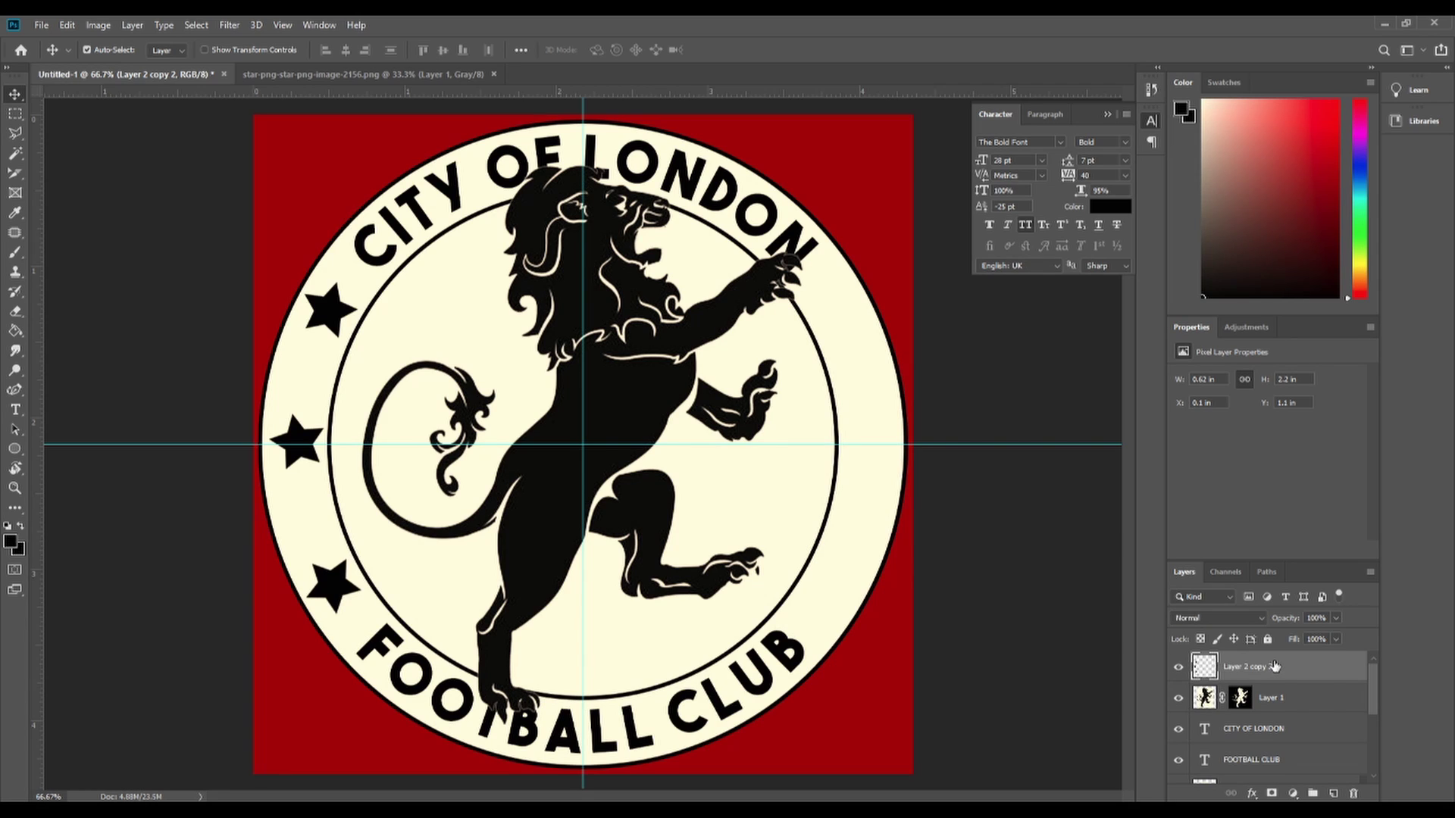
Duplicate the merged star layer and flip the copy horizontally.
{"action": "key", "text": "ctrl+j"}
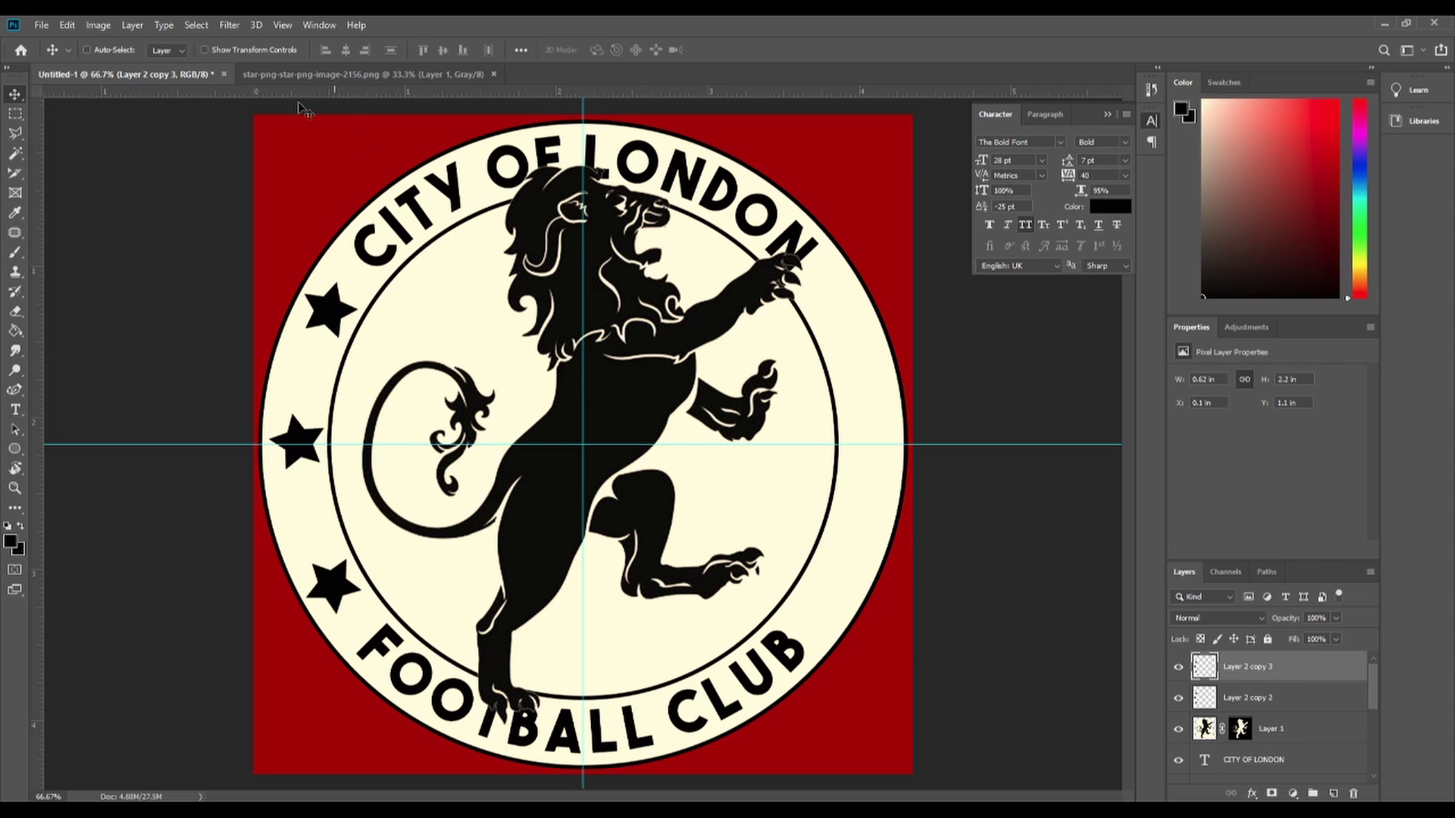
{"action": "left_click", "coordinate": [98, 25]}
{"action": "mouse_move", "coordinate": [71, 25]}
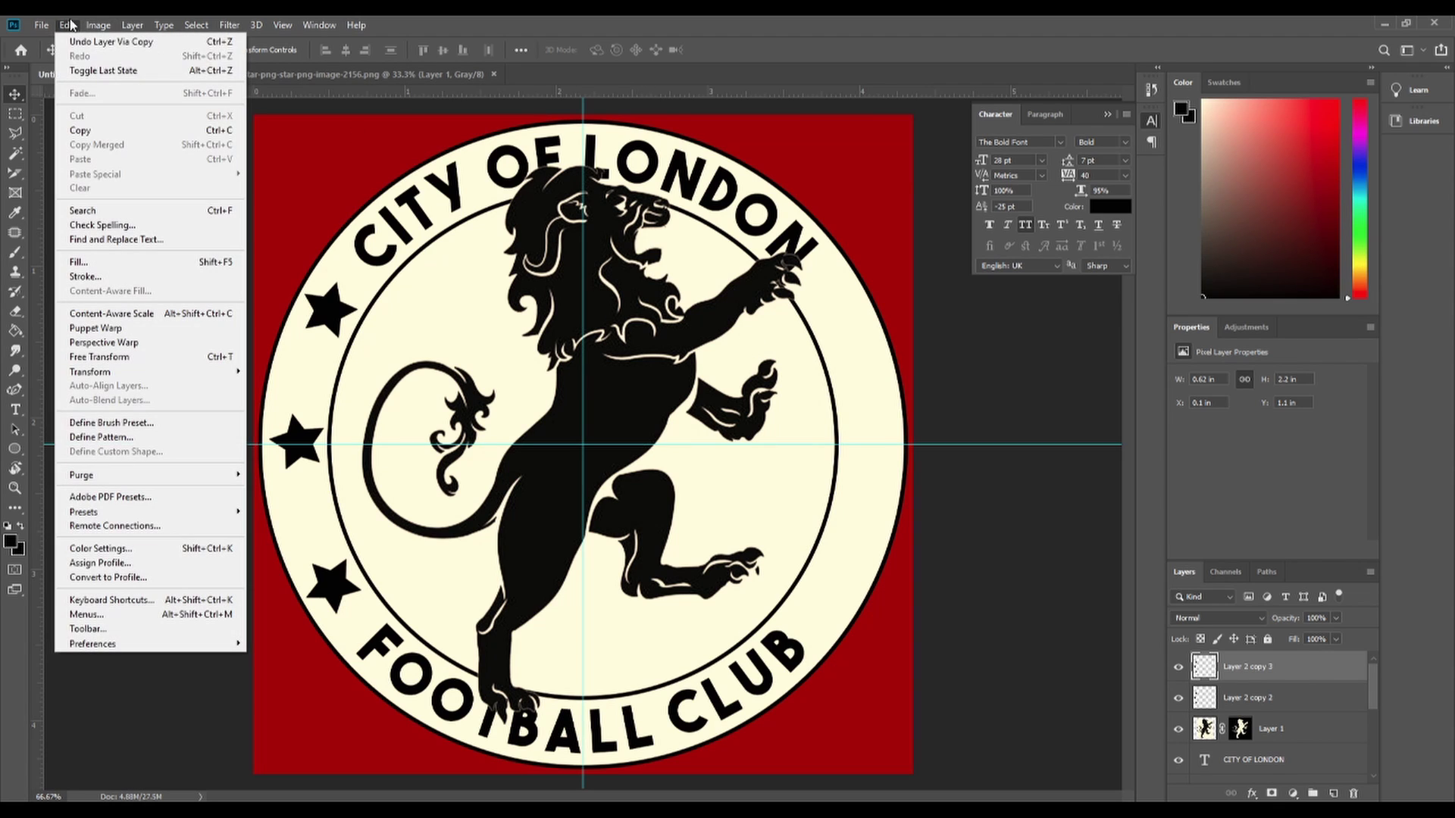
{"action": "mouse_move", "coordinate": [175, 374]}
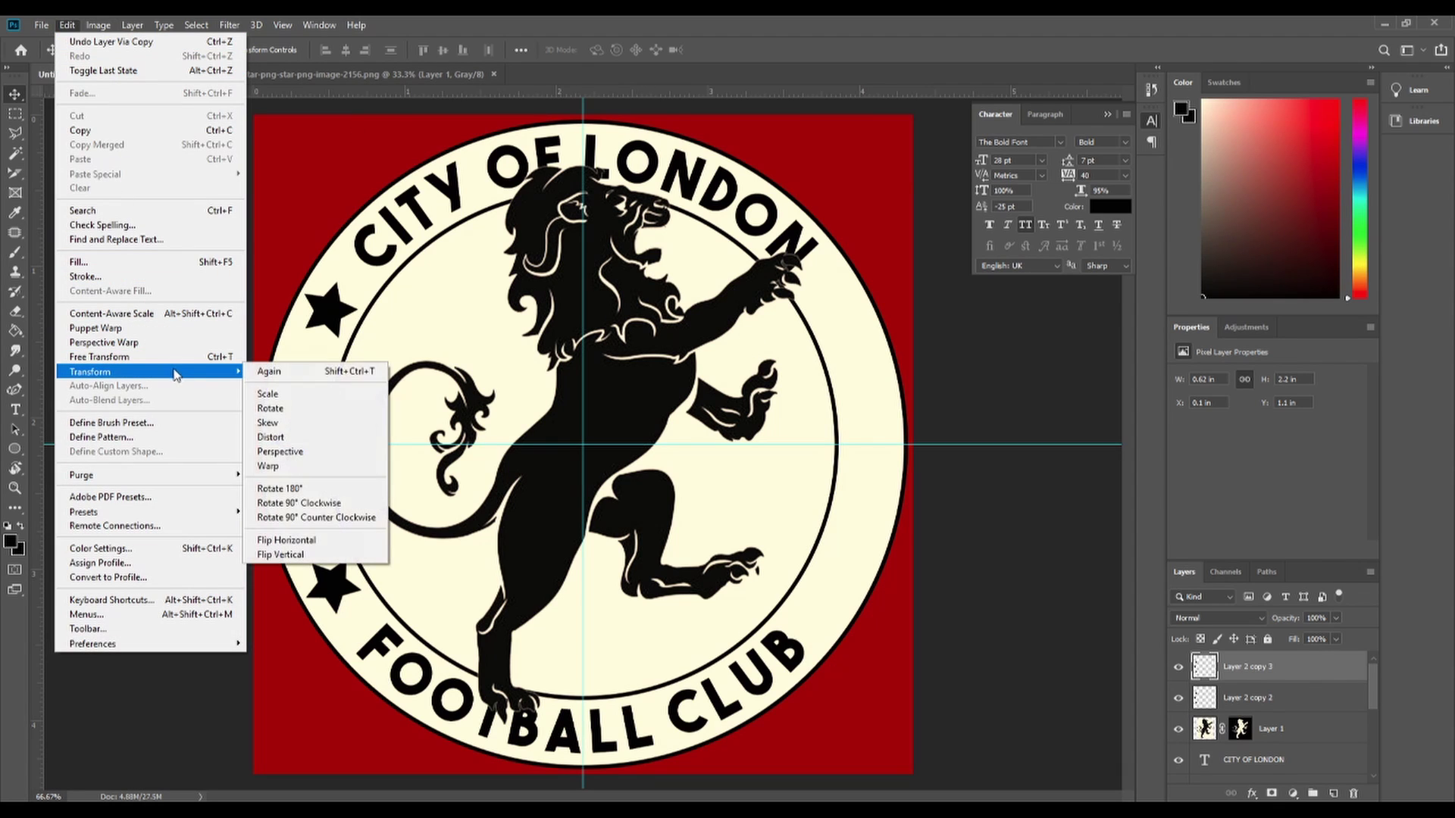
{"action": "left_click", "coordinate": [323, 540]}
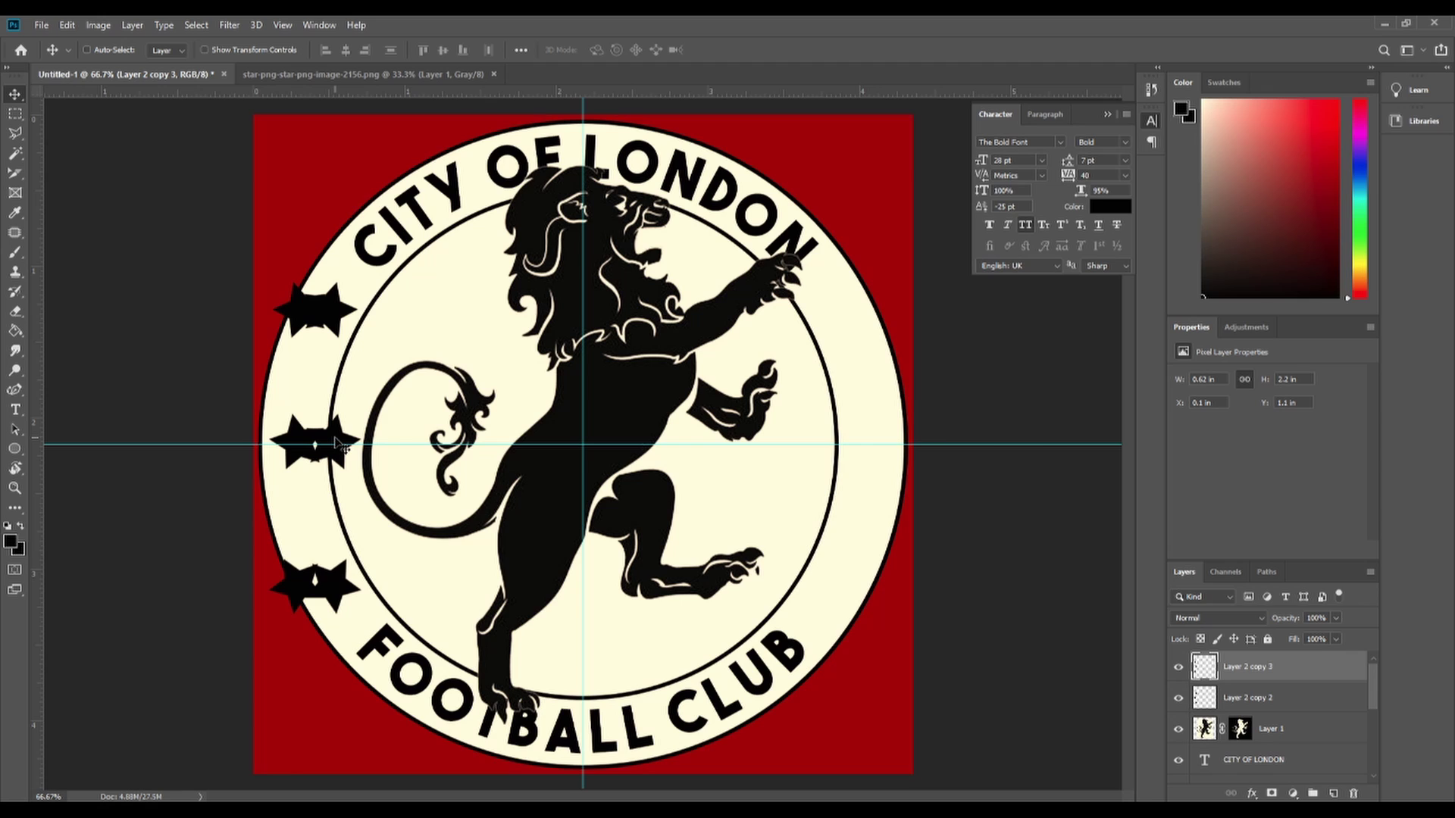
Move the flipped stars horizontally to the opposite side of the ring, mirroring the original stars about the vertical guide.
{"action": "left_click_drag", "start_coordinate": [336, 443], "coordinate": [872, 432]}
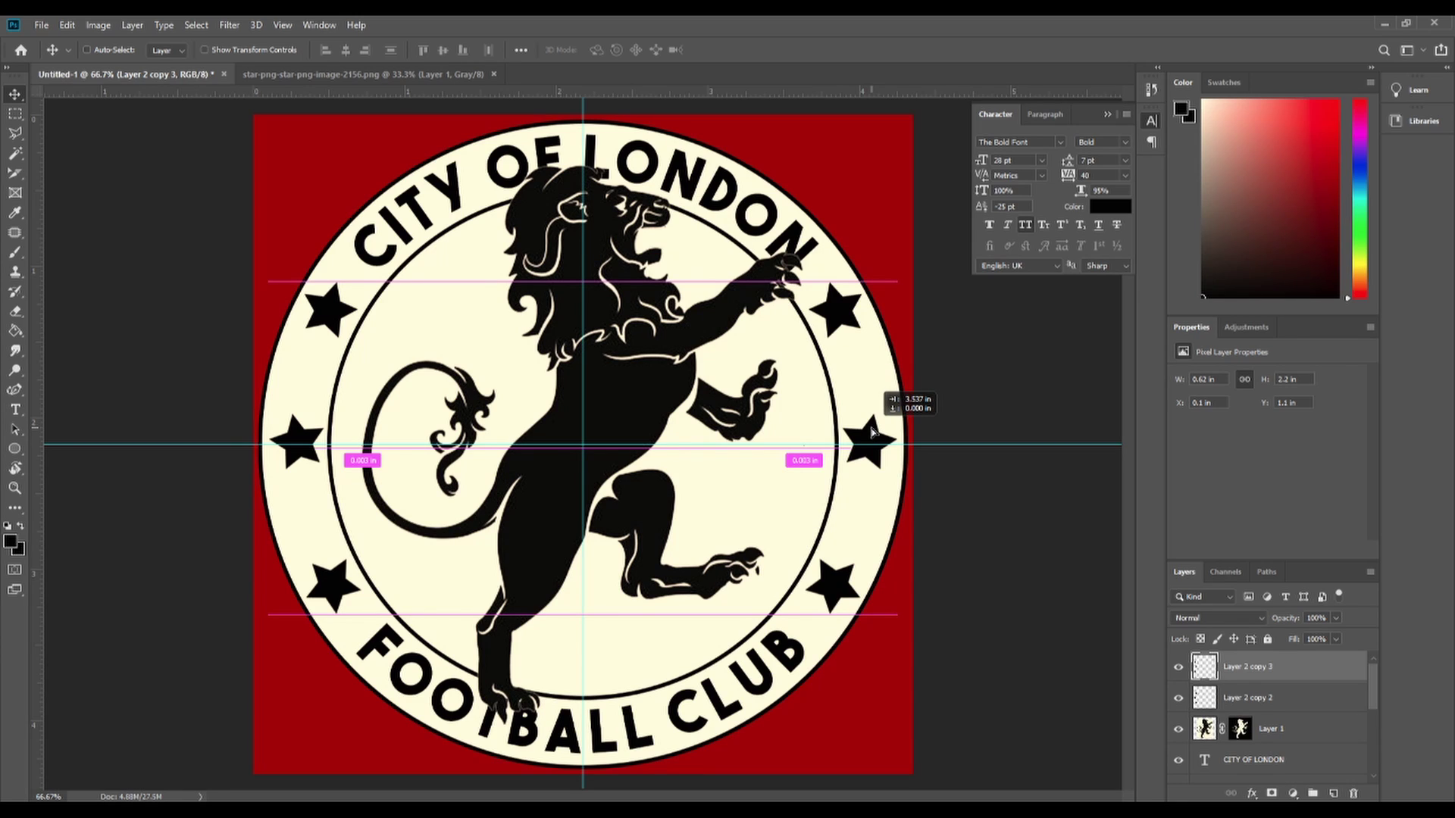
{"action": "left_click_drag", "start_coordinate": [872, 432], "coordinate": [870, 432]}
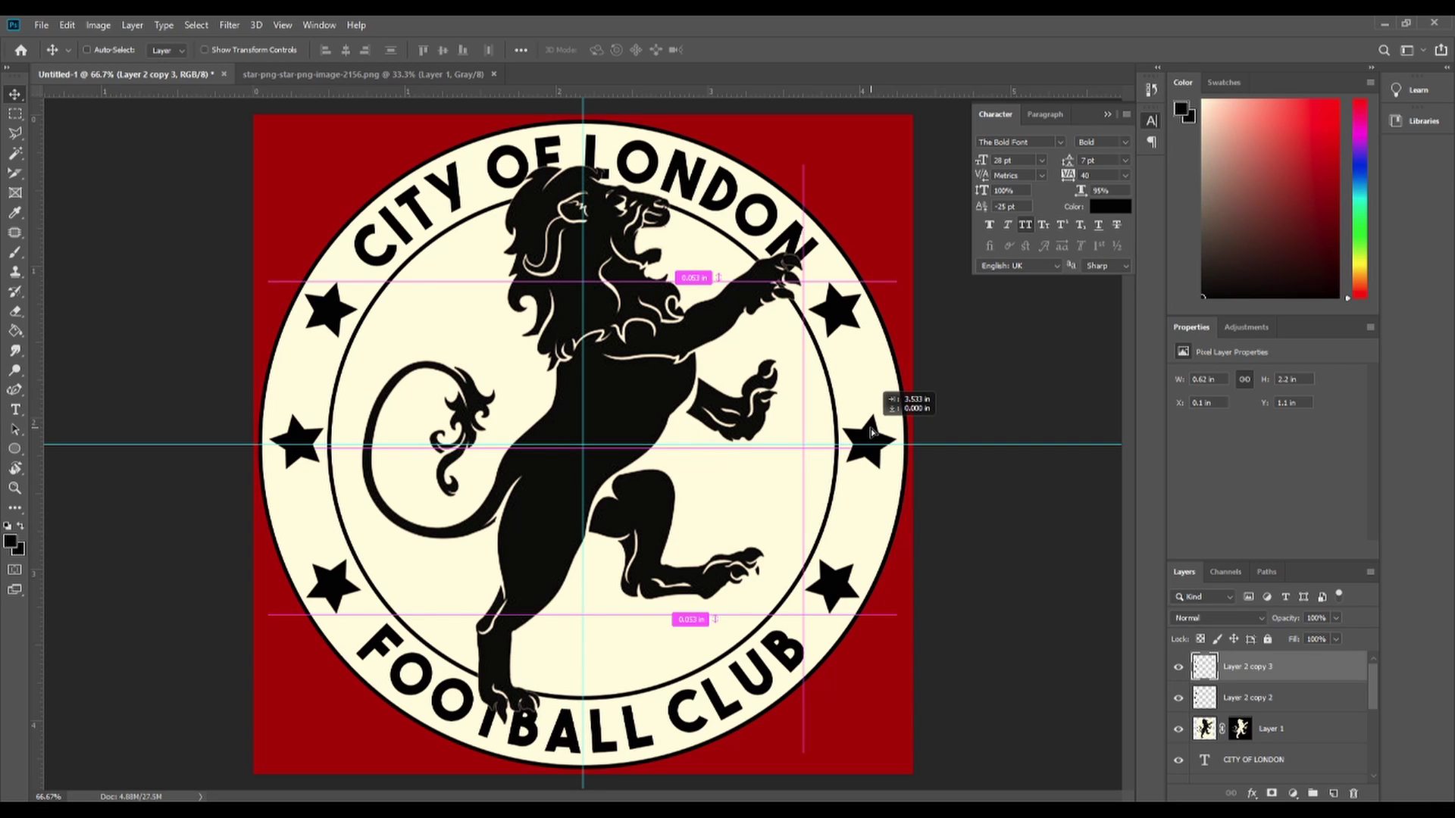
{"action": "left_click_drag", "start_coordinate": [871, 432], "coordinate": [871, 432]}
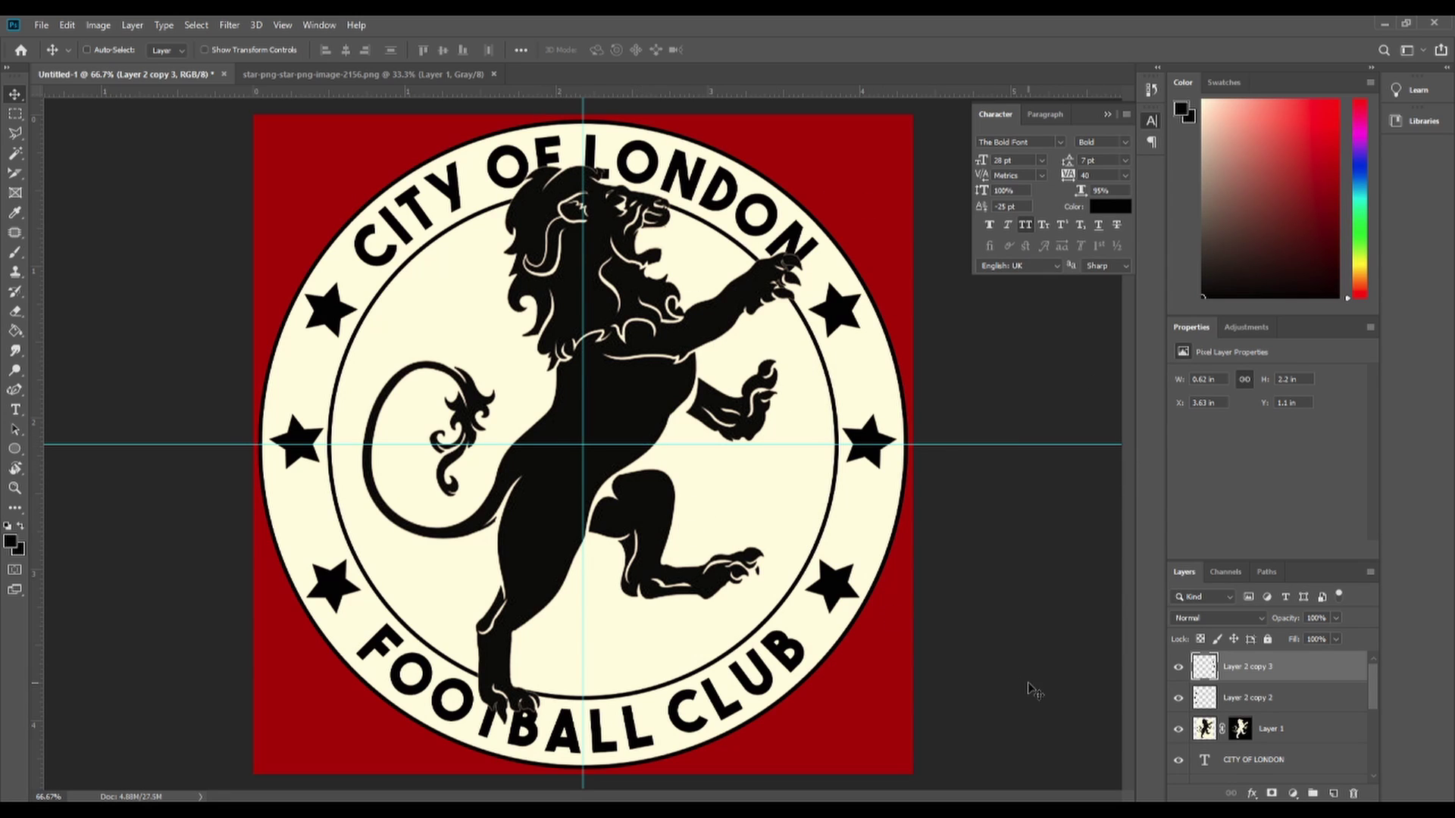
Open the 24171-1-london-clipart image and bring its skyline into the badge document directly above the Ellipse 2 layer.
{"action": "scroll", "coordinate": [1347, 729], "scroll_direction": "down", "scroll_amount": 3}
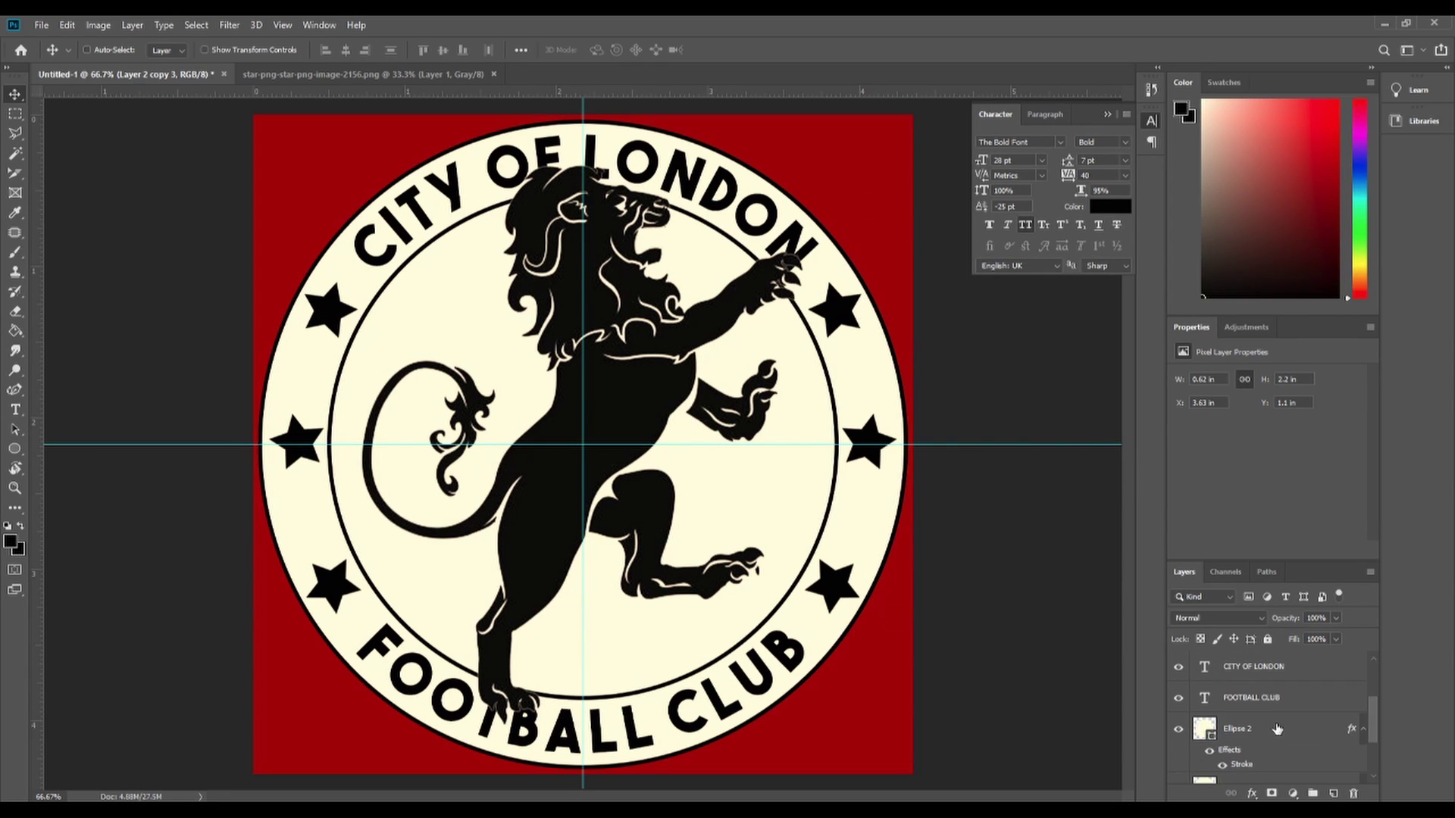
{"action": "left_click", "coordinate": [1221, 734]}
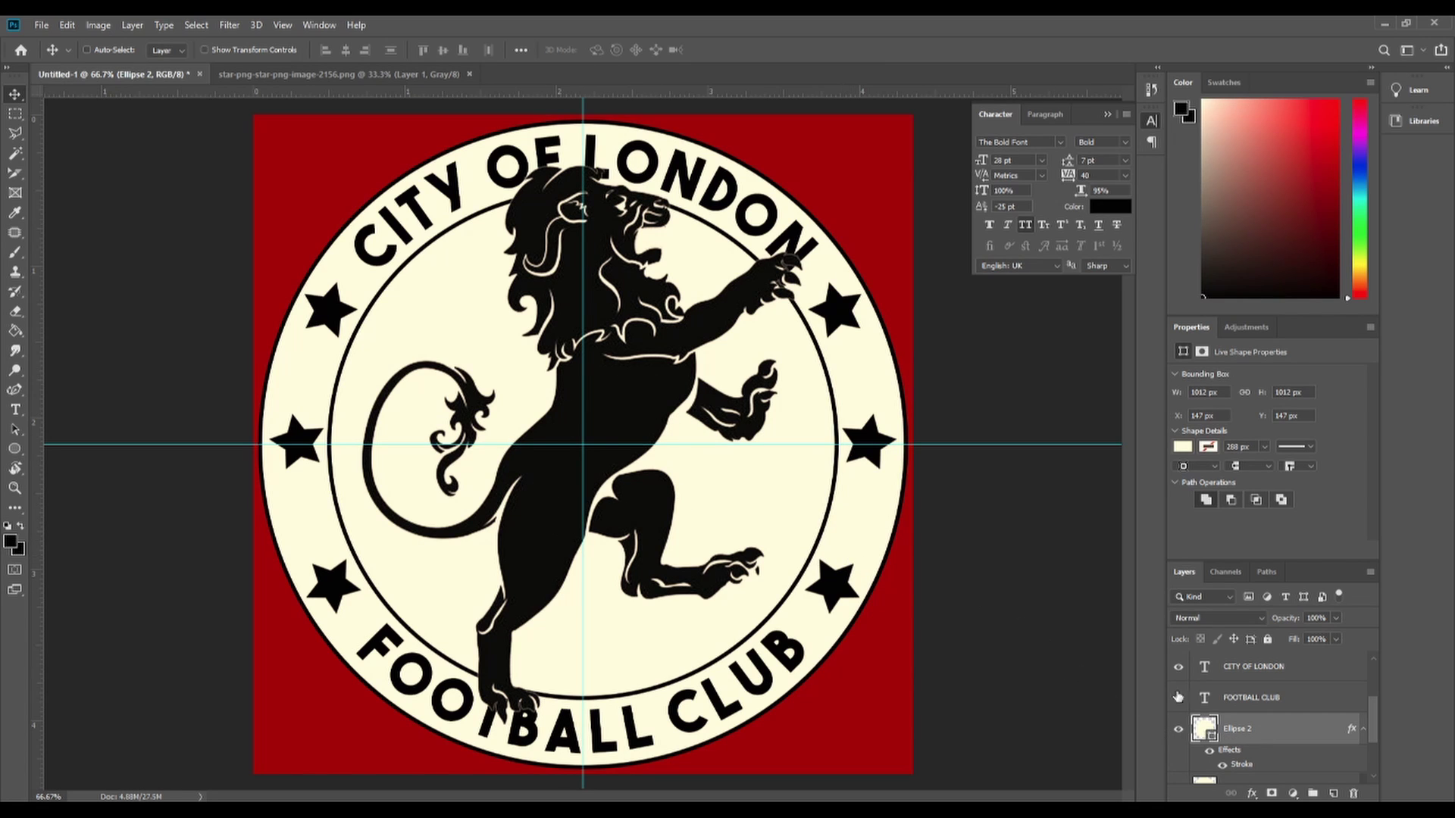
{"action": "left_click", "coordinate": [41, 25]}
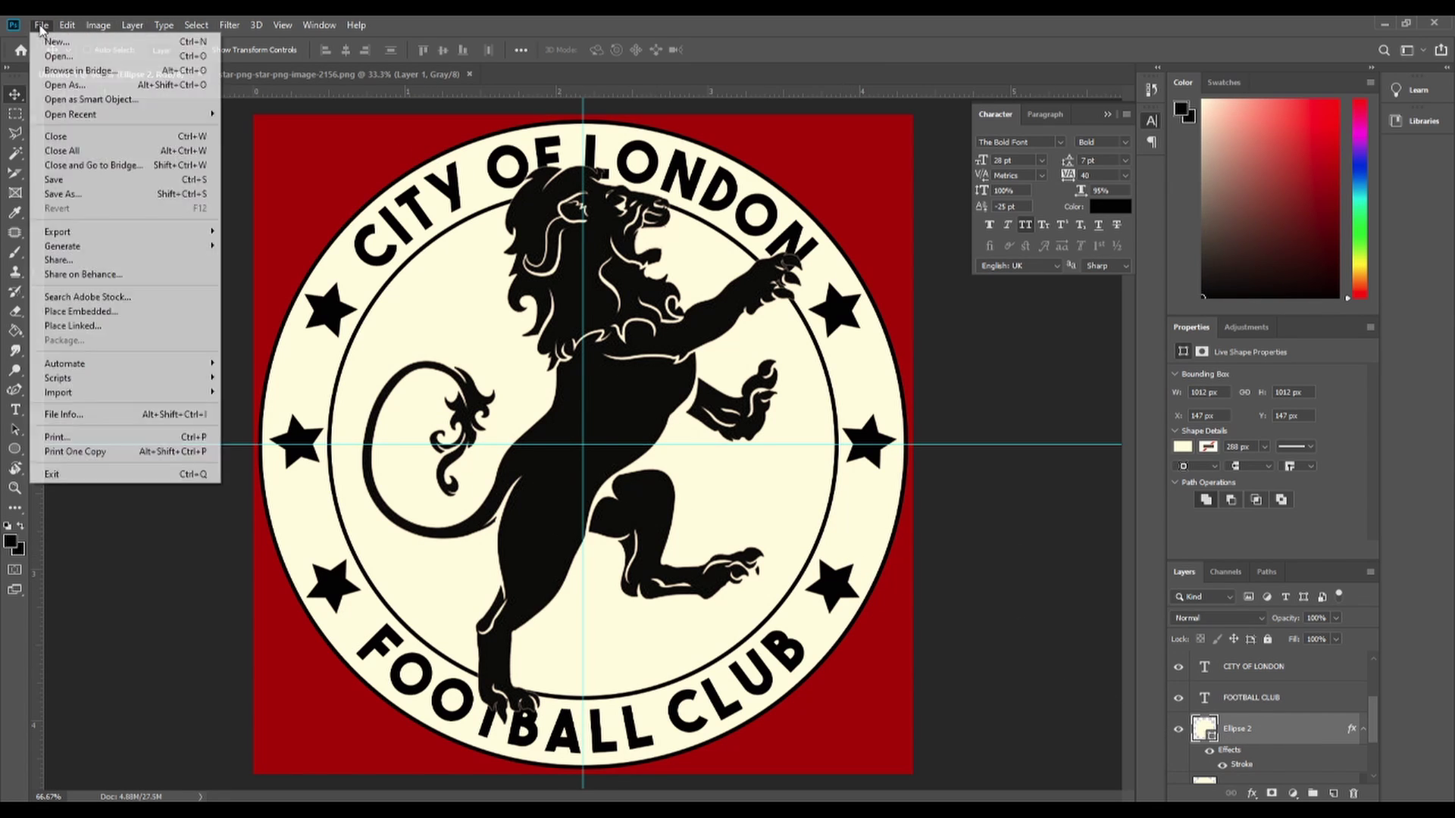
{"action": "left_click", "coordinate": [59, 56]}
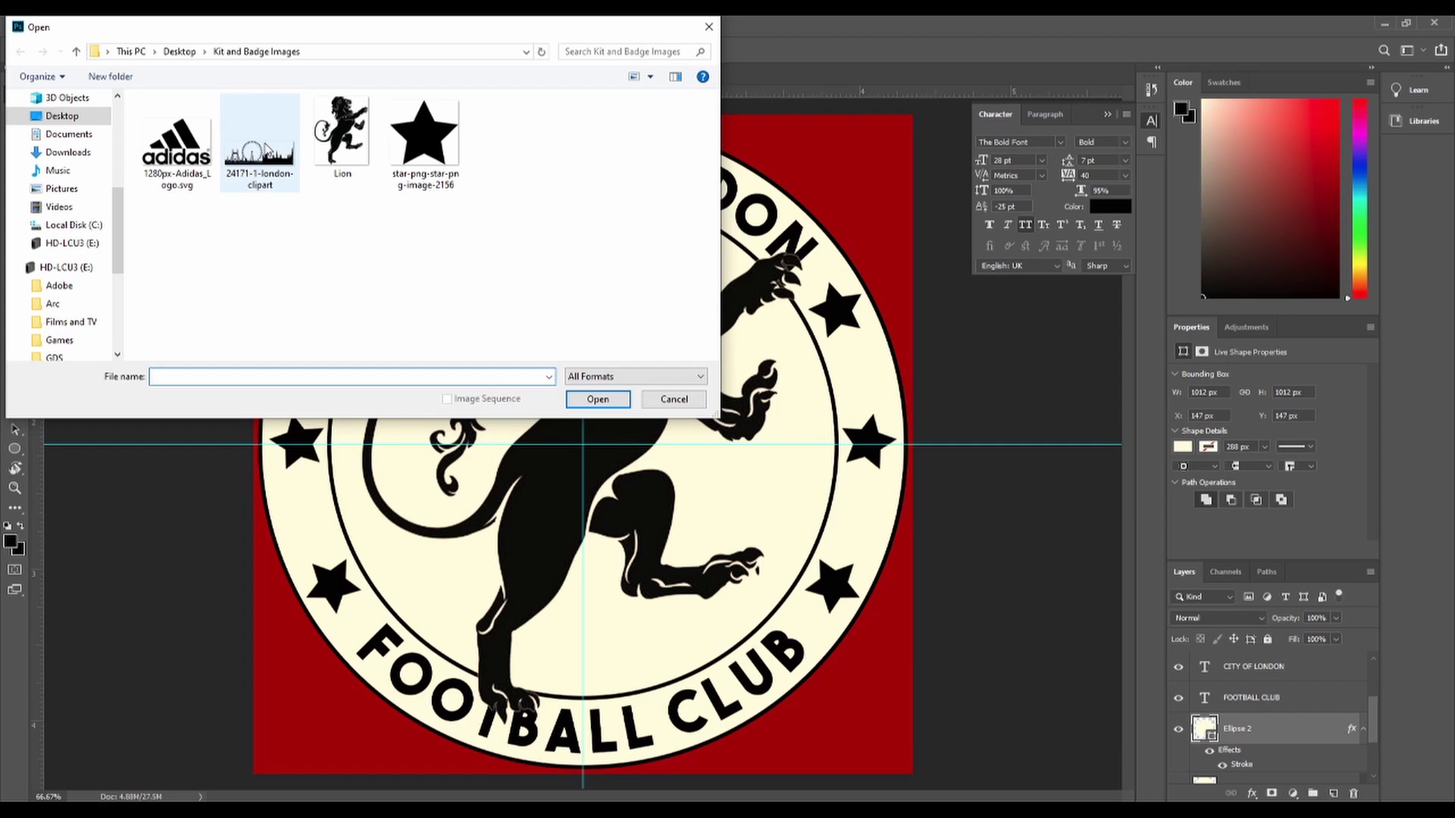
{"action": "double_click", "coordinate": [265, 149]}
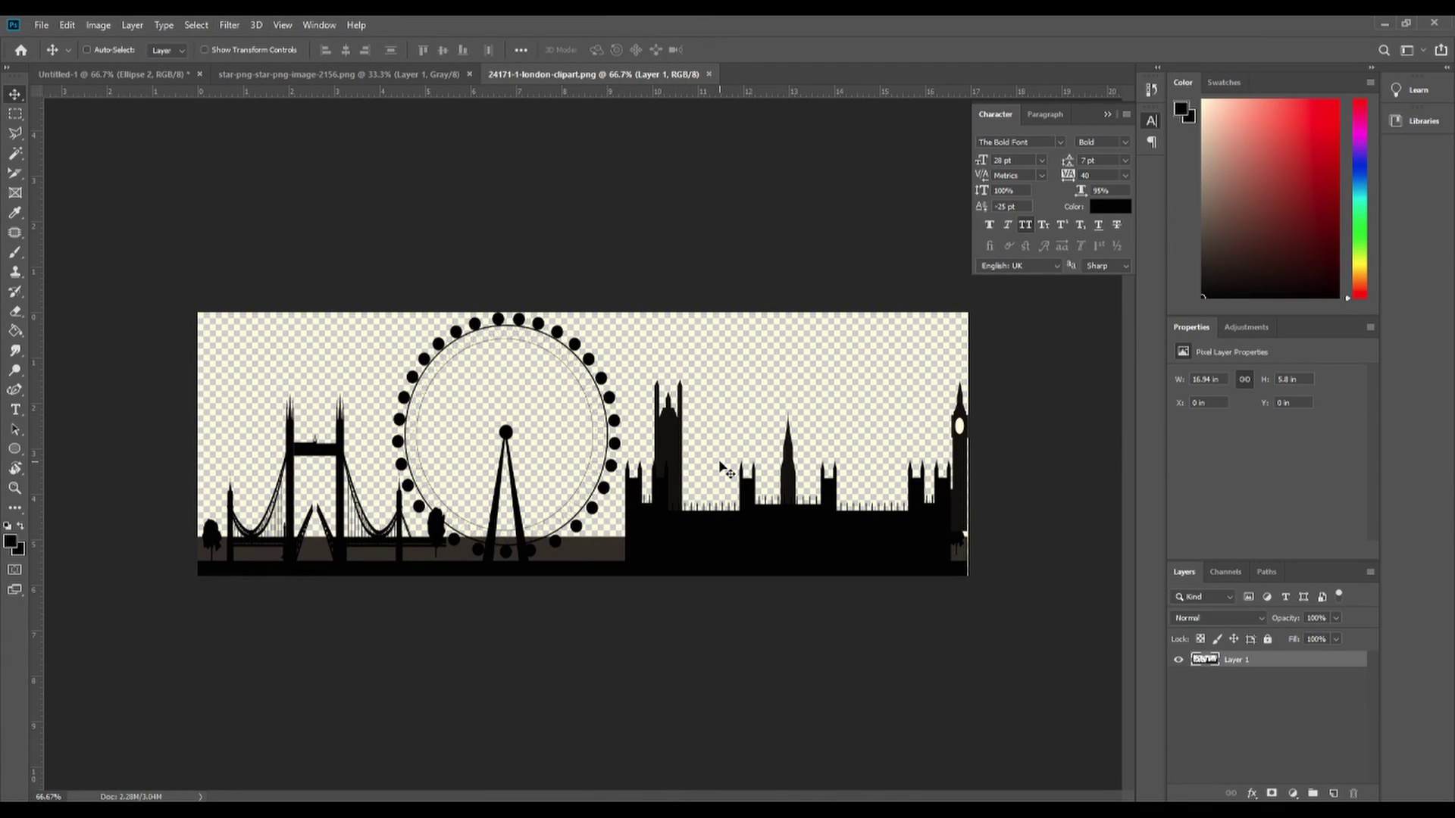
{"action": "left_click_drag", "start_coordinate": [839, 535], "coordinate": [667, 431]}
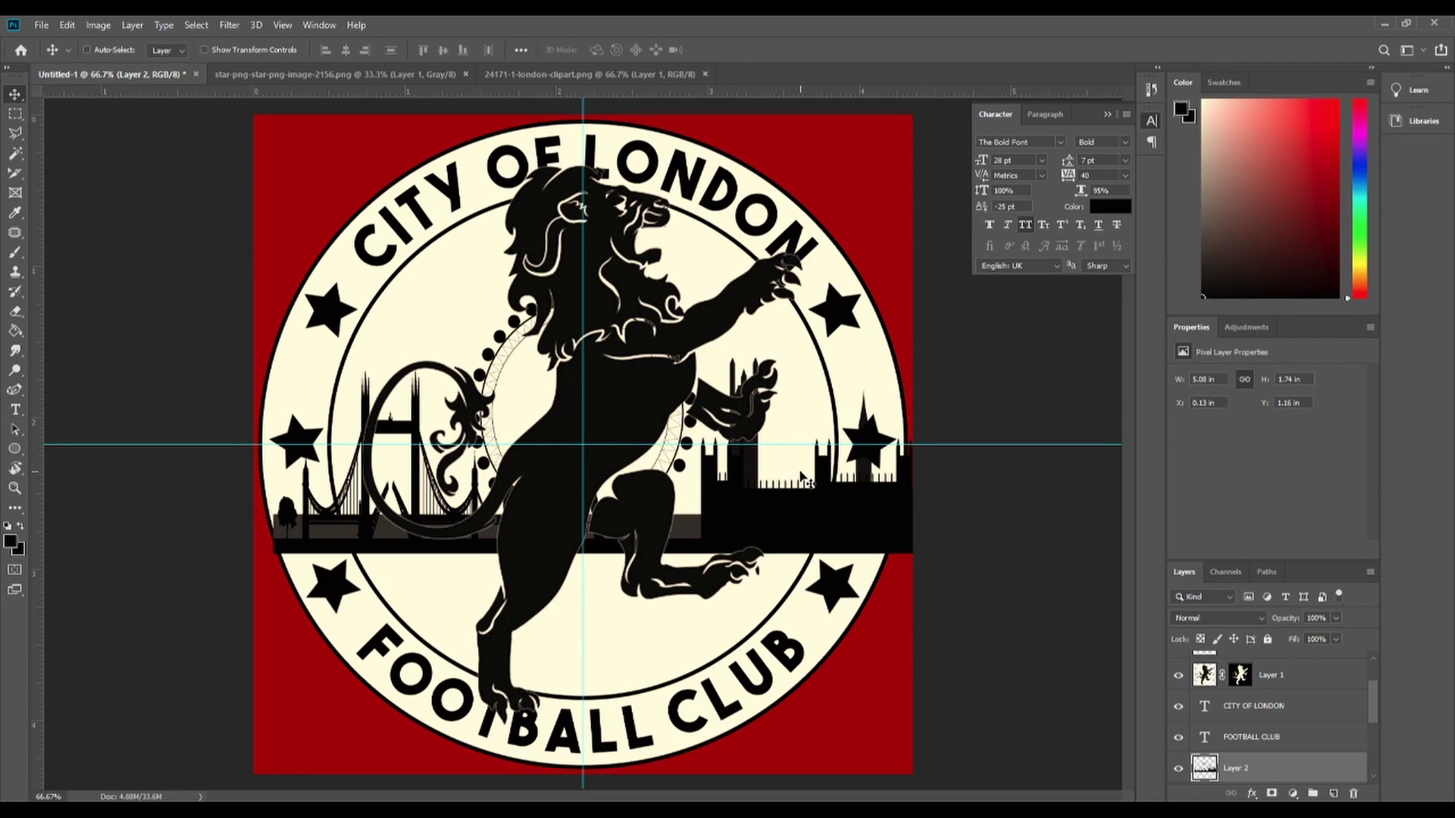
Enlarge the skyline proportionally to about 7.05 × 2.41 in and position it across the badge behind the lion.
{"action": "key", "text": "ctrl"}
{"action": "key", "text": "ctrl+minus"}
{"action": "key", "text": "ctrl+minus"}
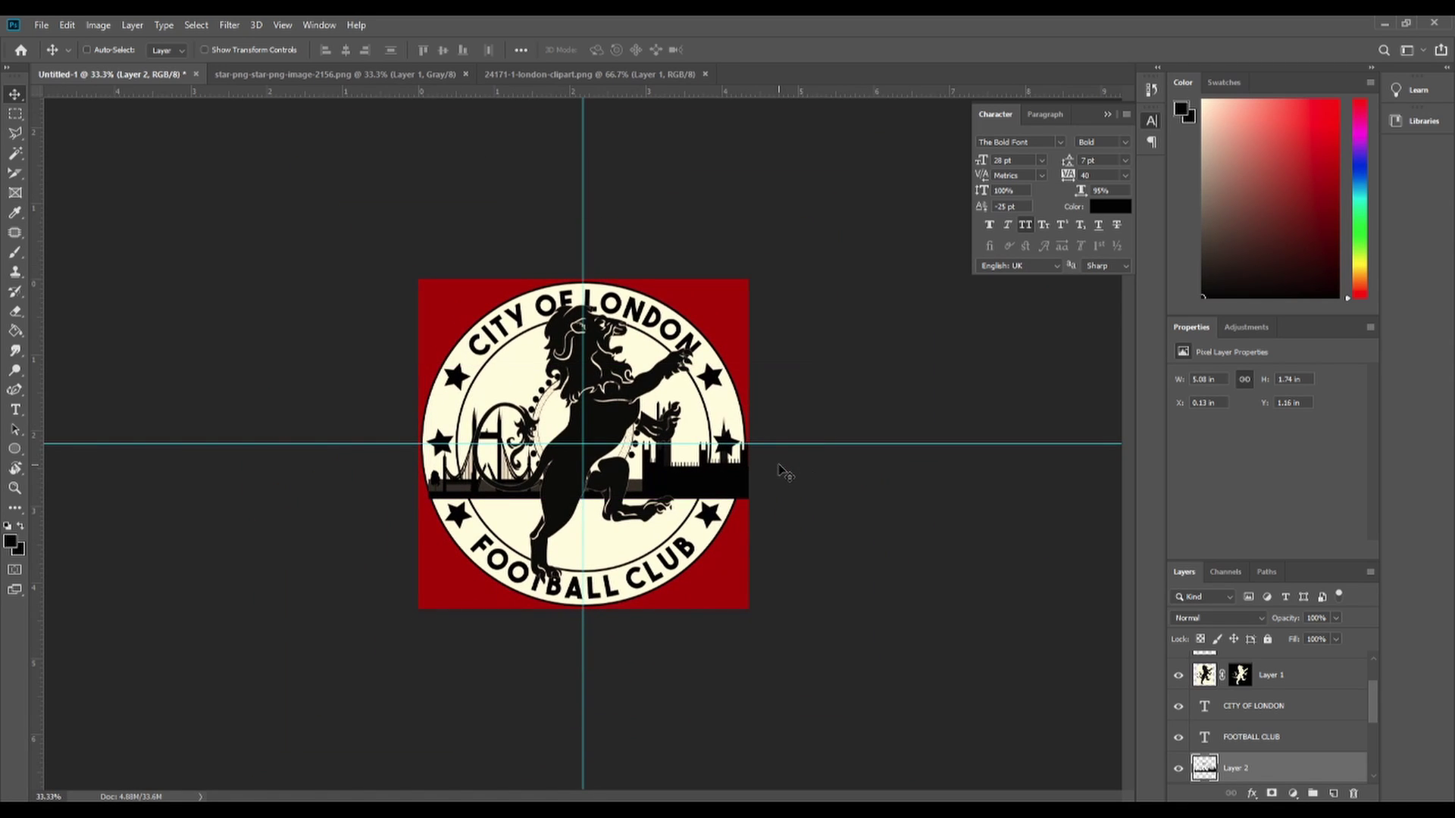
{"action": "key", "text": "ctrl+t"}
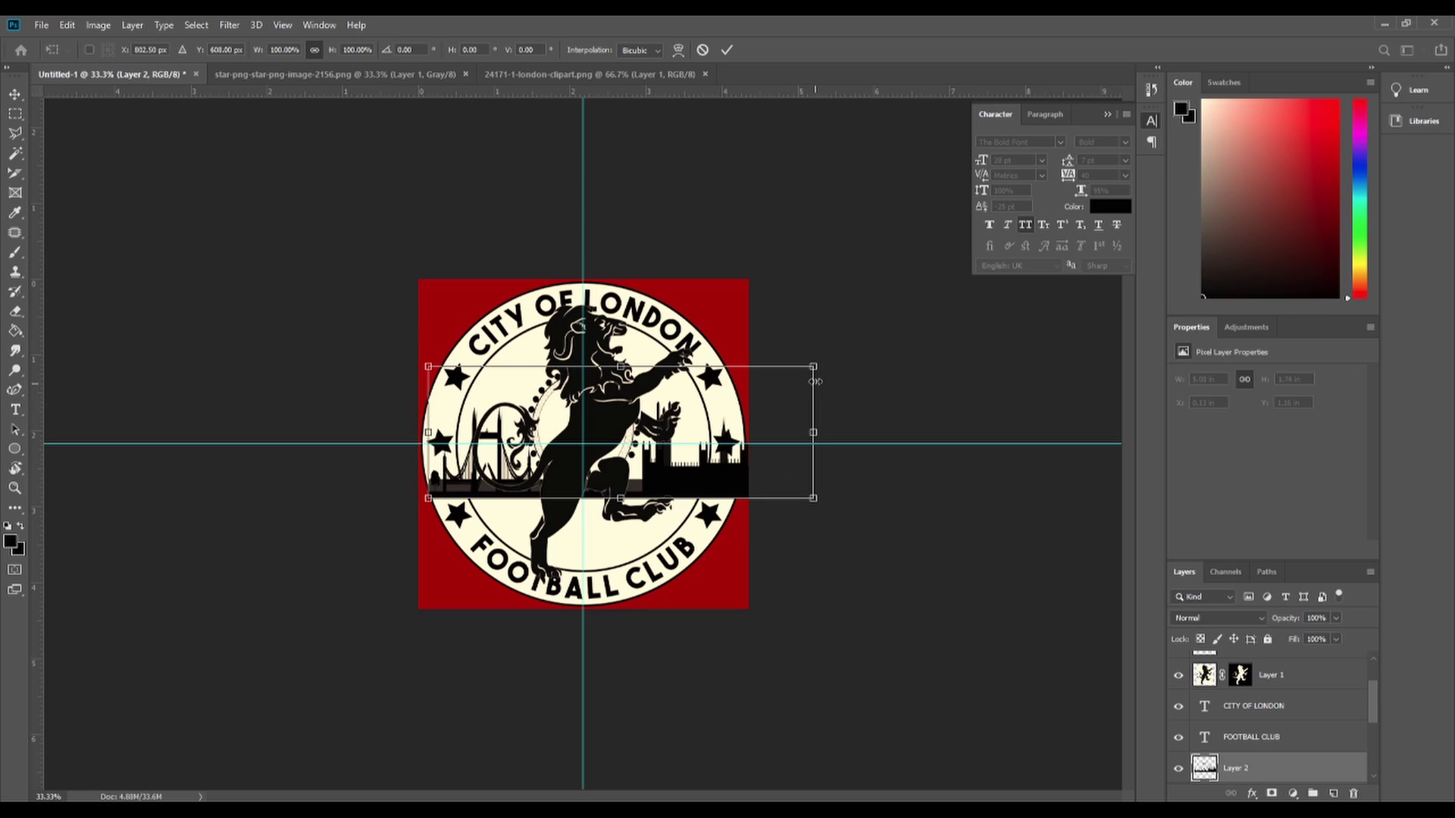
{"action": "left_click_drag", "start_coordinate": [813, 367], "coordinate": [1016, 298]}
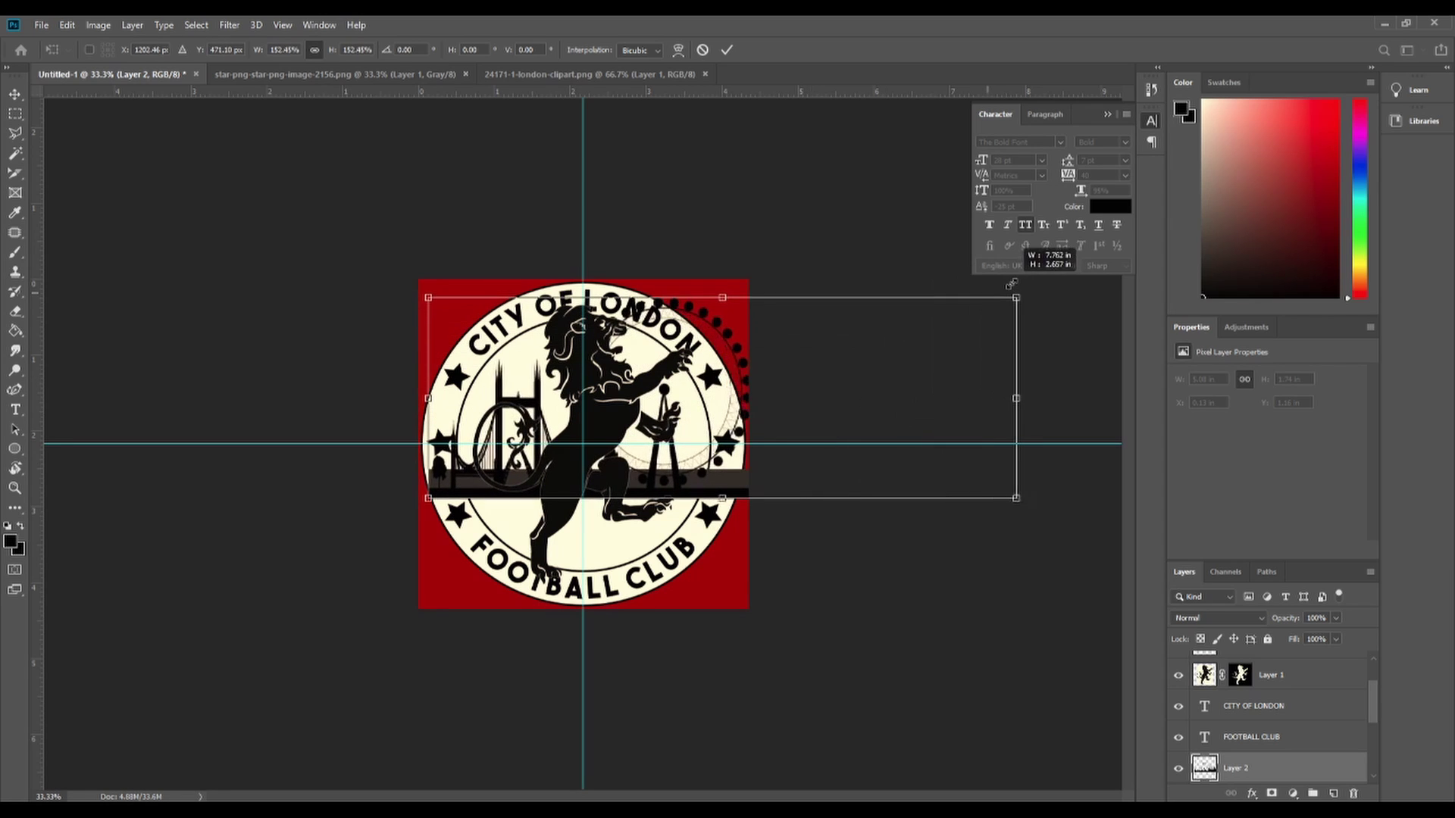
{"action": "left_click_drag", "start_coordinate": [939, 387], "coordinate": [858, 429]}
{"action": "left_click_drag", "start_coordinate": [946, 329], "coordinate": [889, 349]}
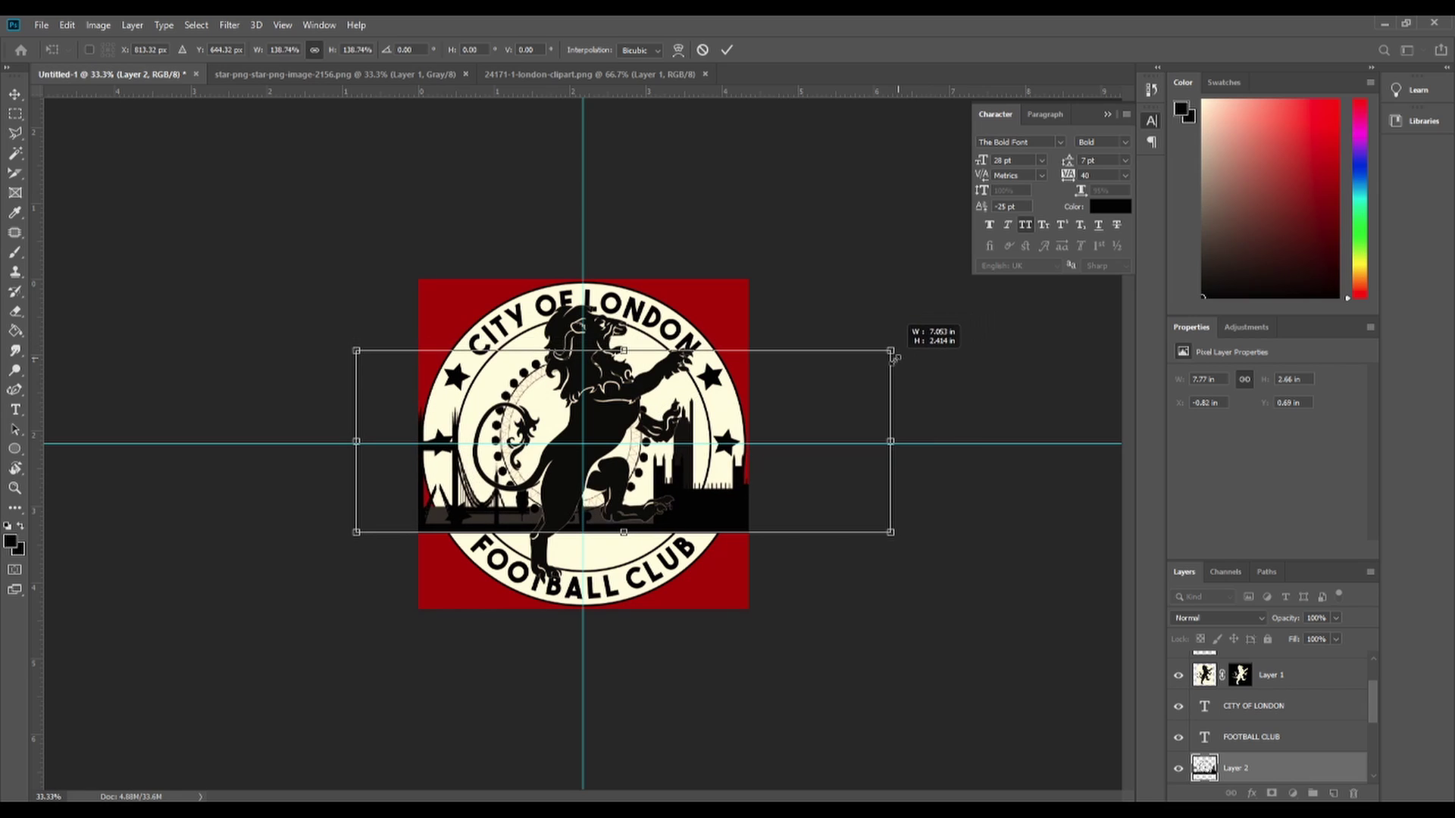
{"action": "left_click_drag", "start_coordinate": [857, 425], "coordinate": [872, 429]}
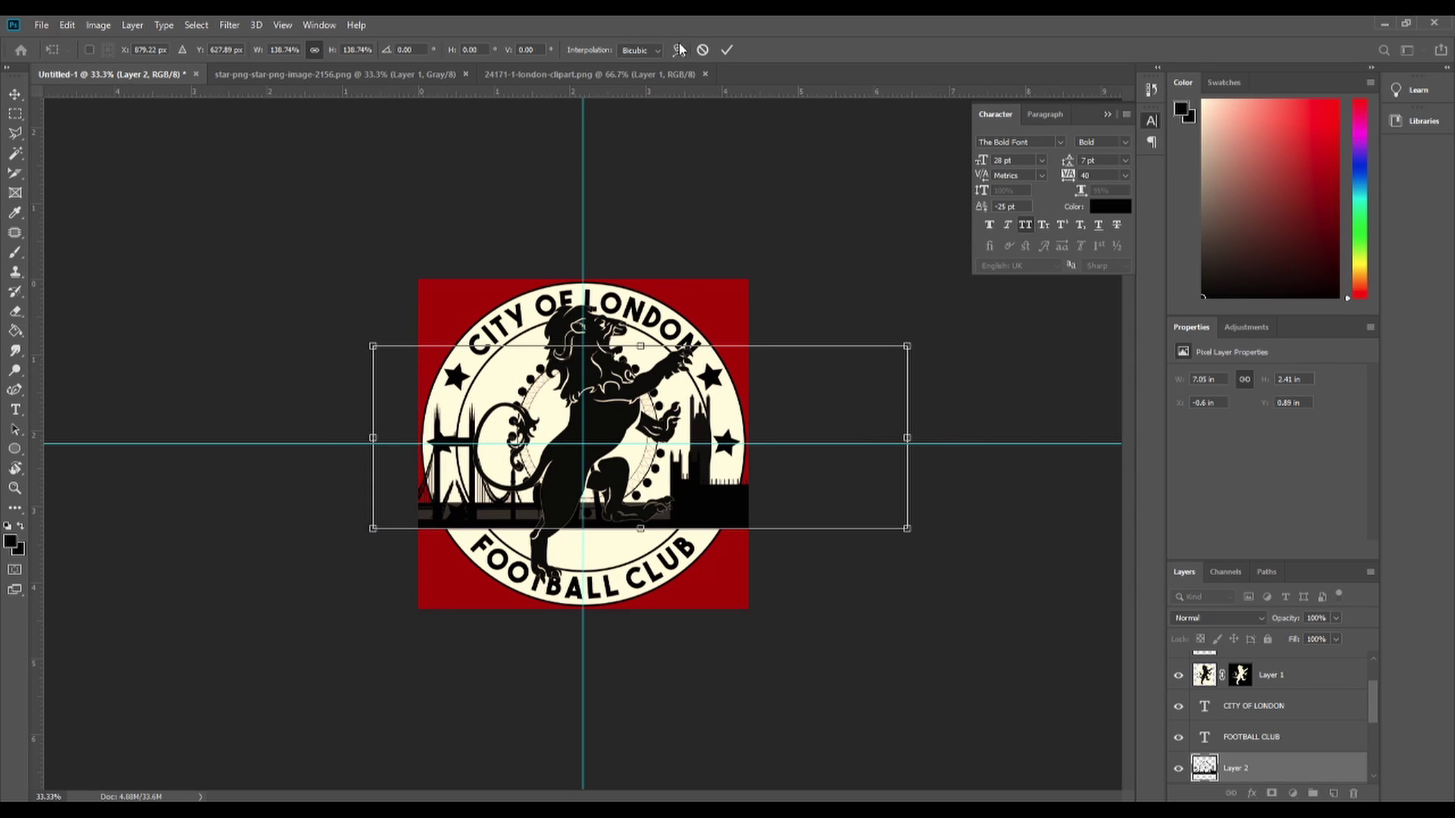
{"action": "left_click", "coordinate": [727, 49]}
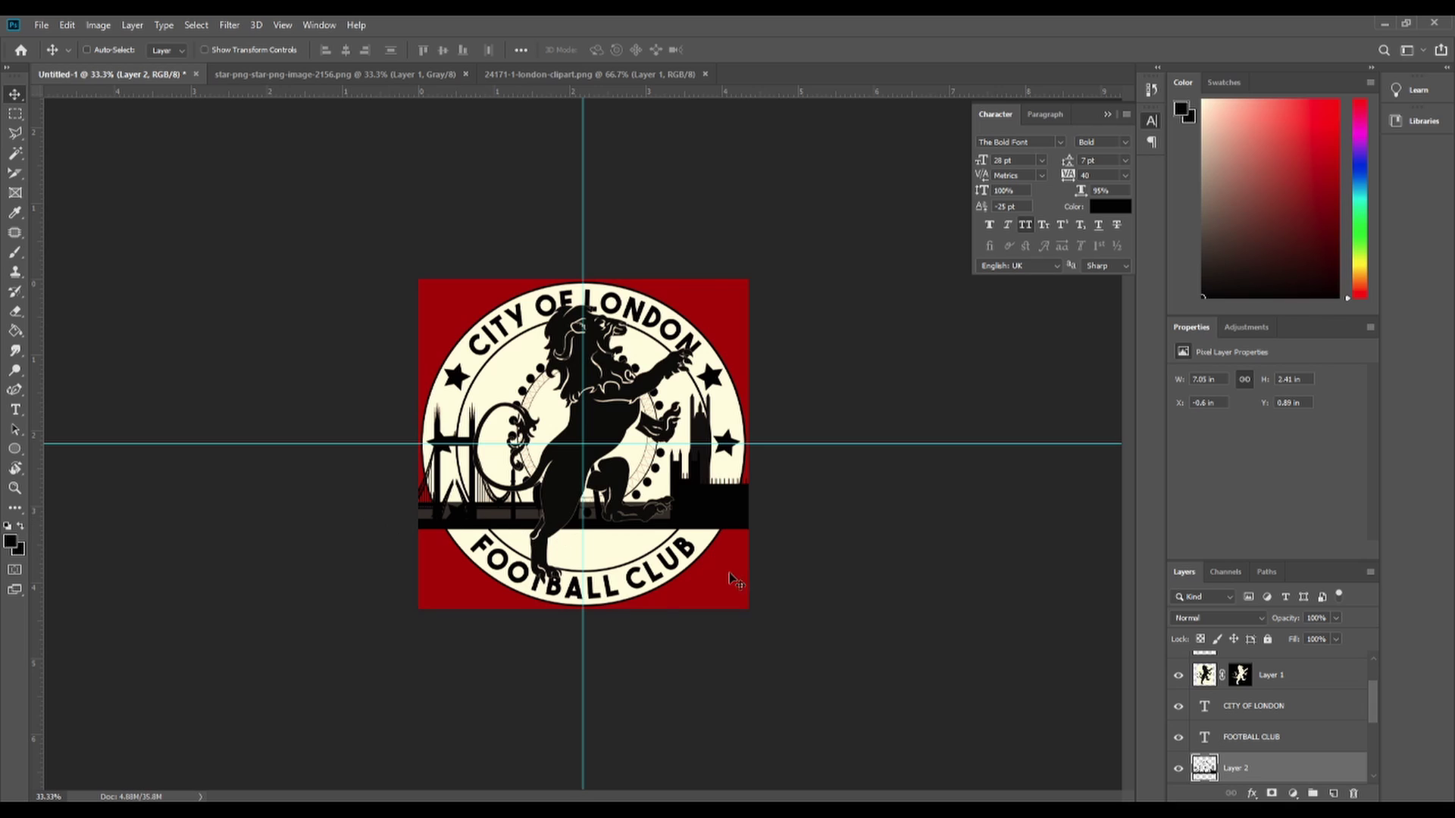
Draw a black rectangle about 1378 × 375 px from the skyline's base down past the canvas's lower edge.
{"action": "left_click", "coordinate": [14, 450]}
{"action": "left_click", "coordinate": [78, 450]}
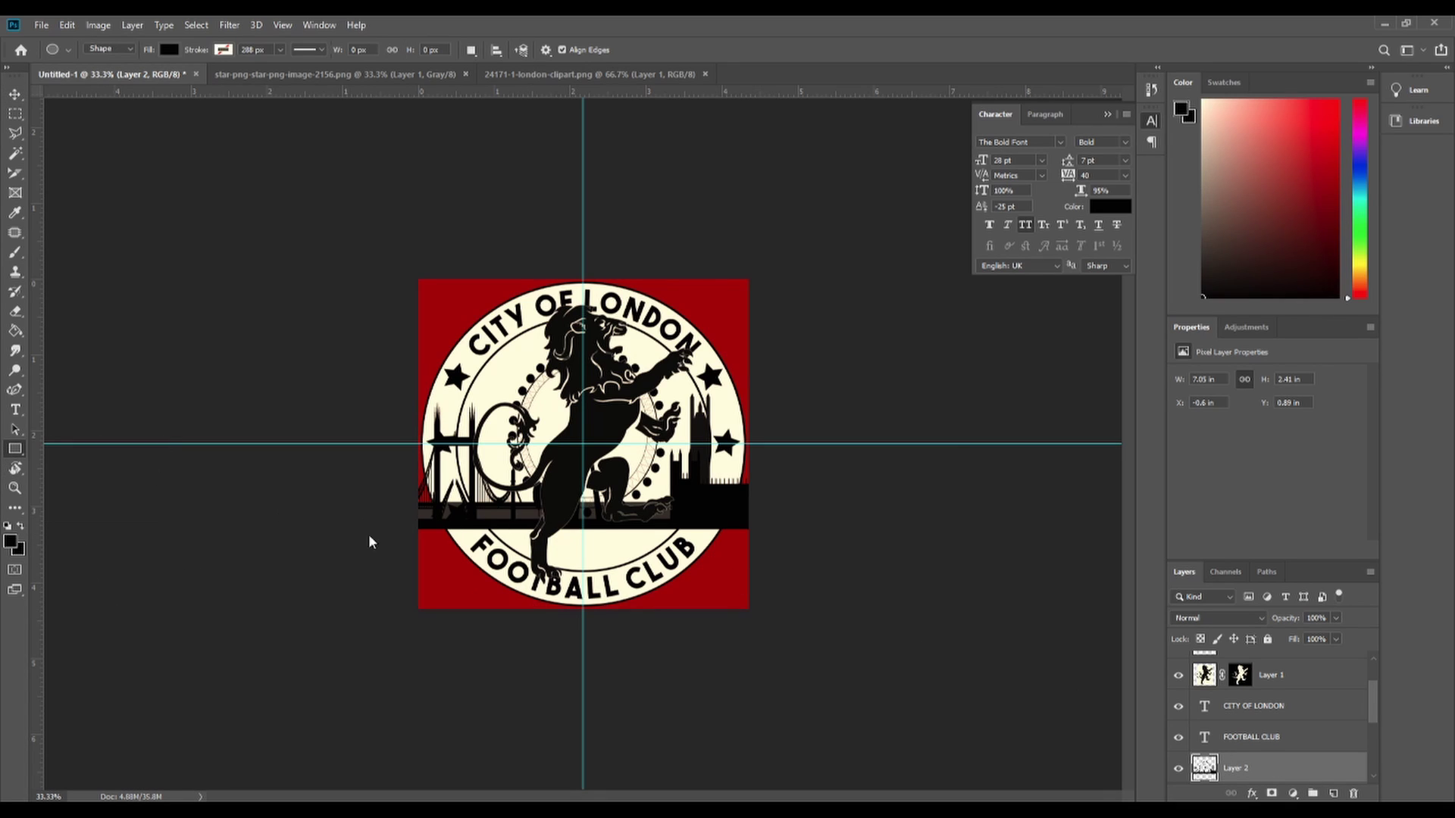
{"action": "mouse_move", "coordinate": [416, 523]}
{"action": "left_mouse_down"}
{"action": "mouse_move", "coordinate": [698, 527]}
{"action": "mouse_move", "coordinate": [762, 617]}
{"action": "left_mouse_up"}
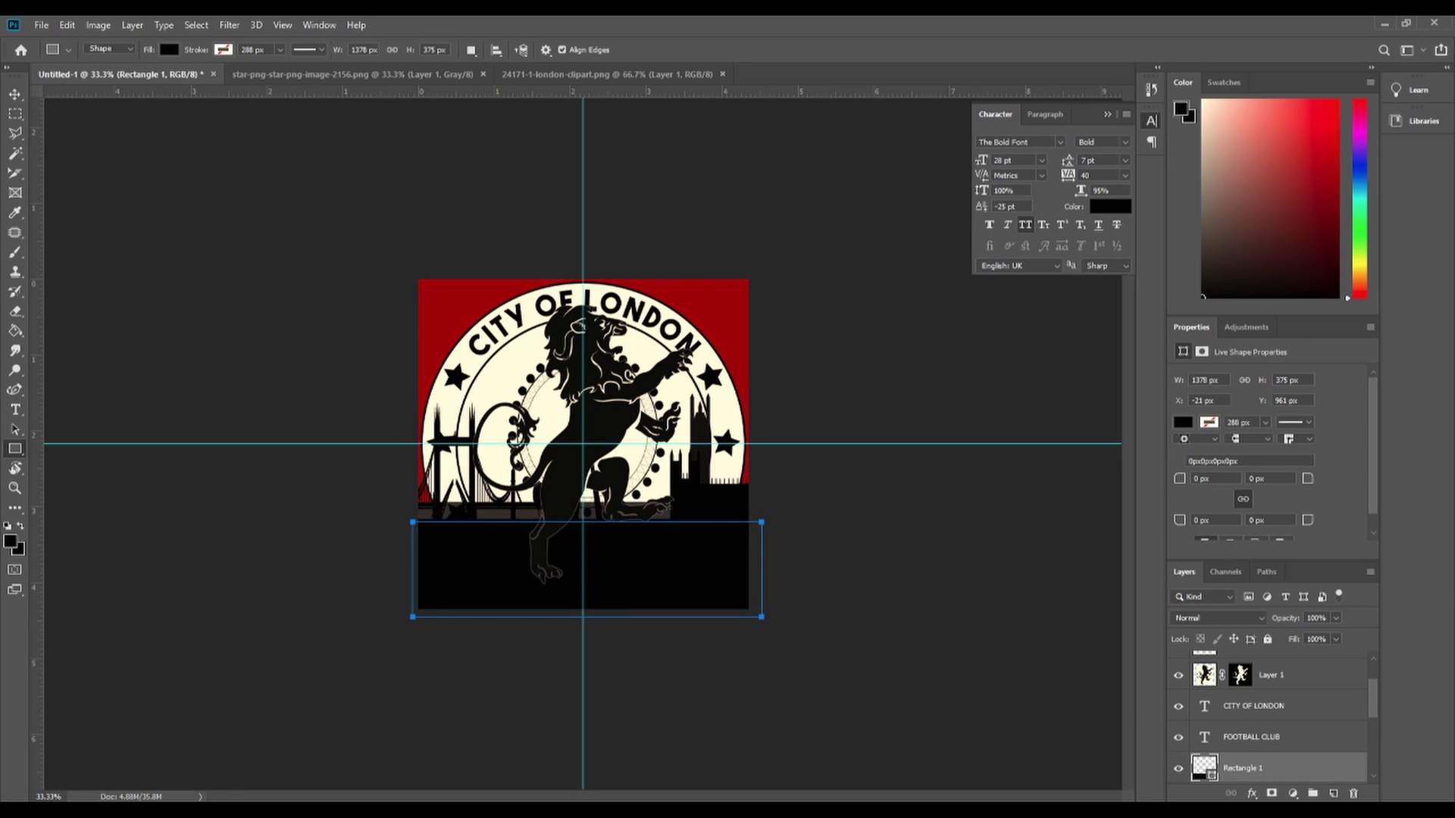
Merge the black rectangle with the skyline layer.
{"action": "left_click", "coordinate": [1313, 788]}
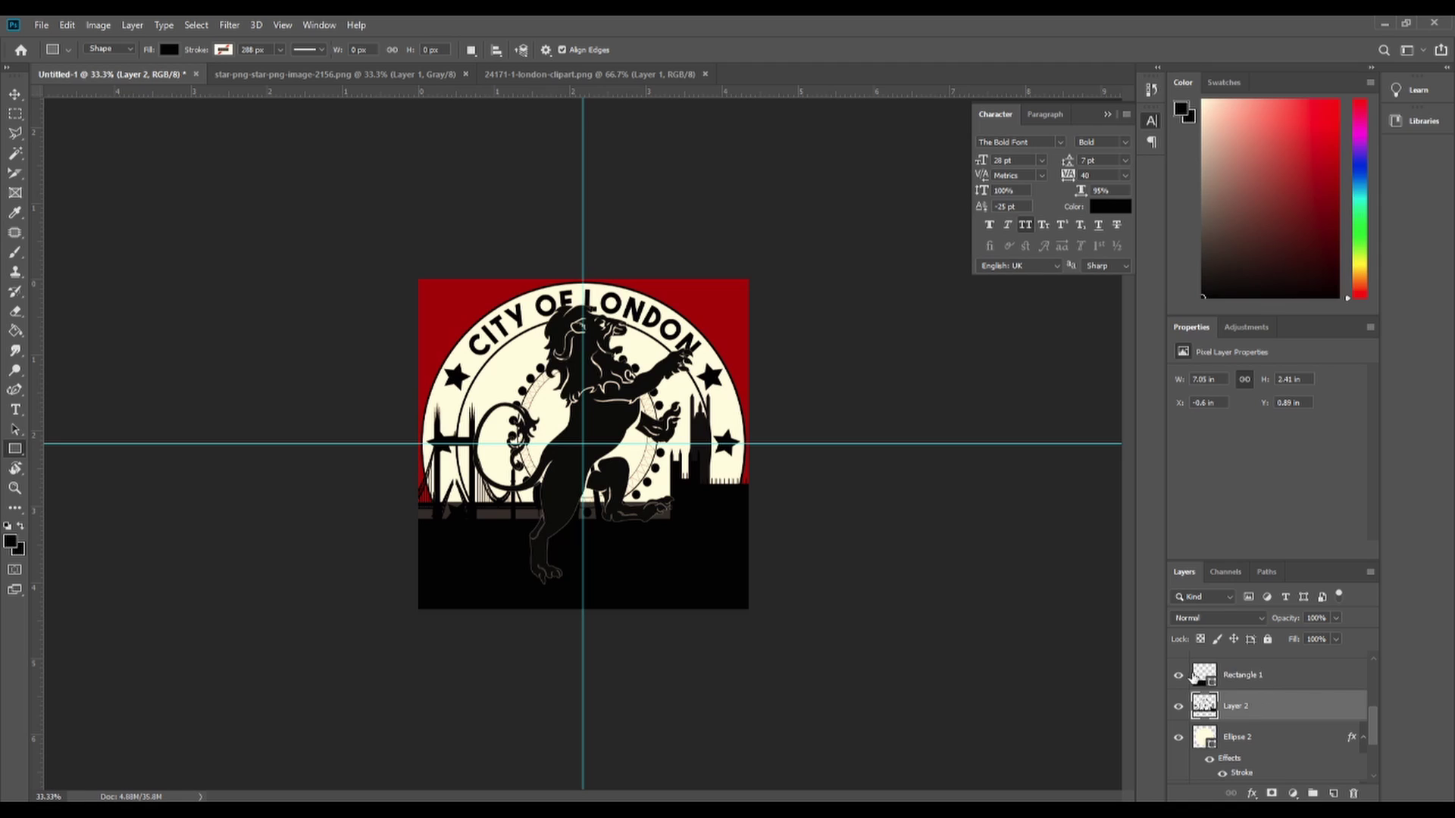
{"action": "left_click", "coordinate": [1178, 675]}
{"action": "left_click", "coordinate": [1177, 676]}
{"action": "left_click", "coordinate": [1284, 678], "text": "shift"}
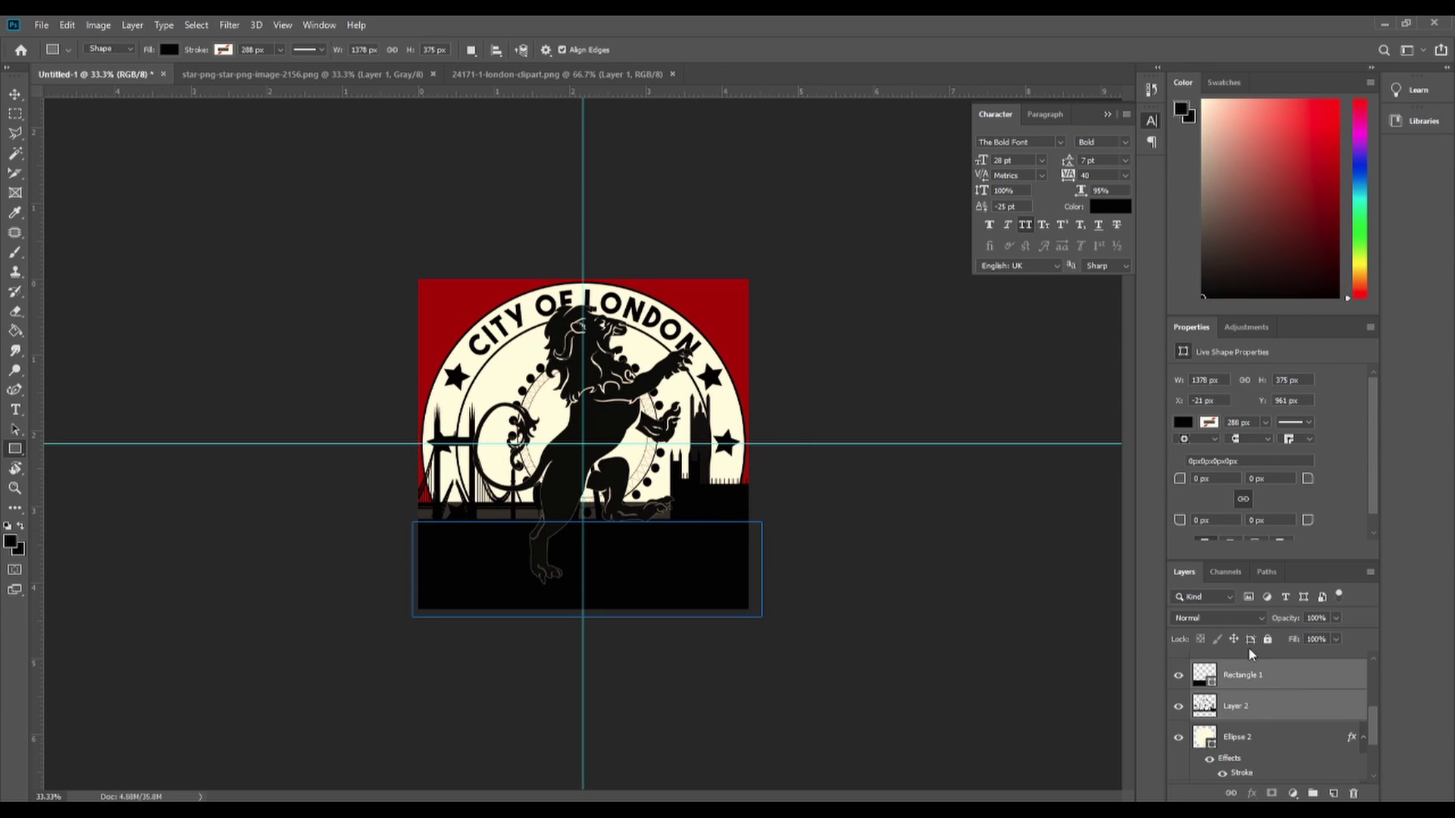
{"action": "right_click", "coordinate": [1292, 682]}
{"action": "left_click", "coordinate": [1312, 486]}
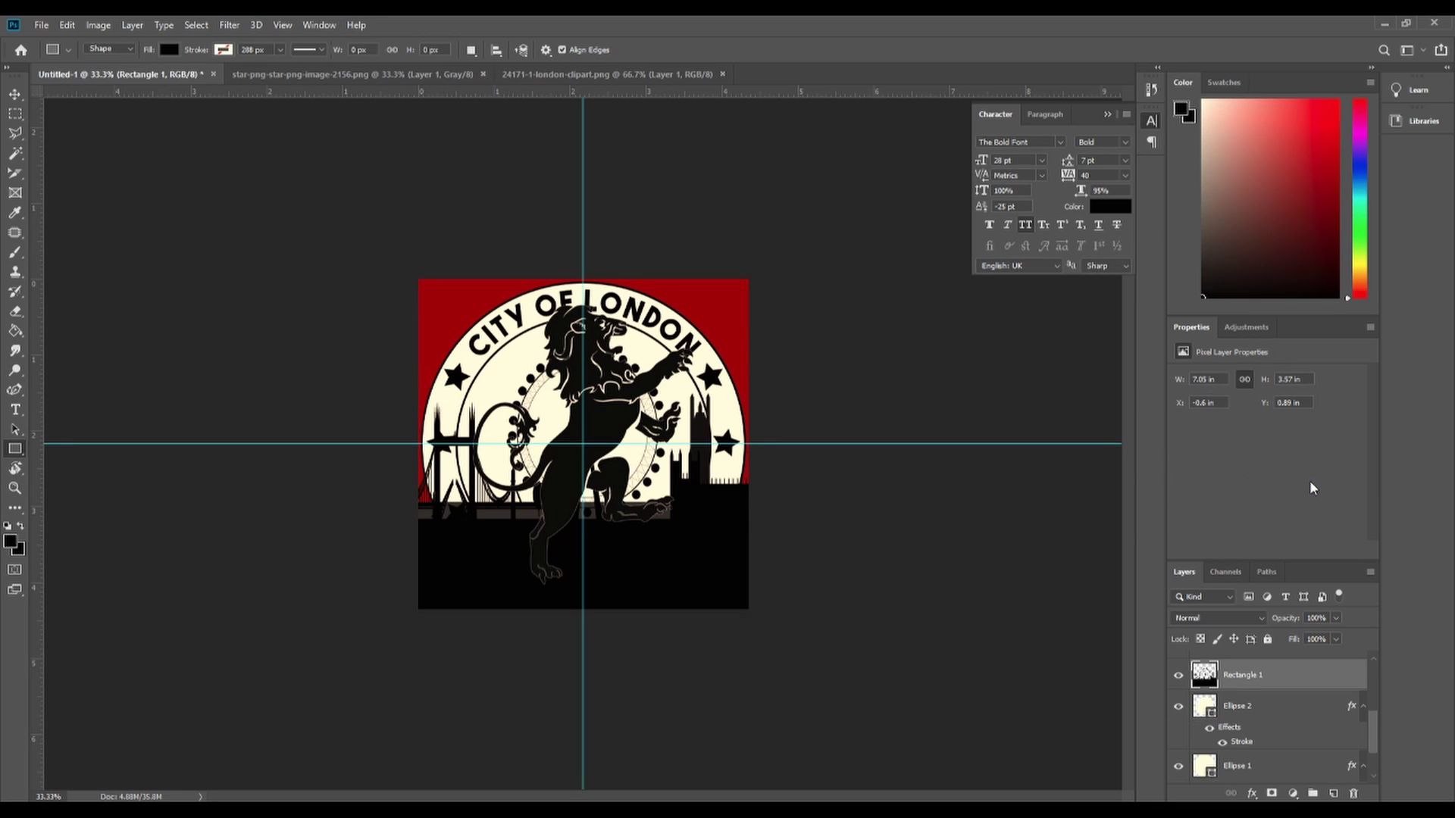
Reduce the merged skyline layer's opacity to 40%.
{"action": "left_click_drag", "start_coordinate": [1289, 623], "coordinate": [1249, 624]}
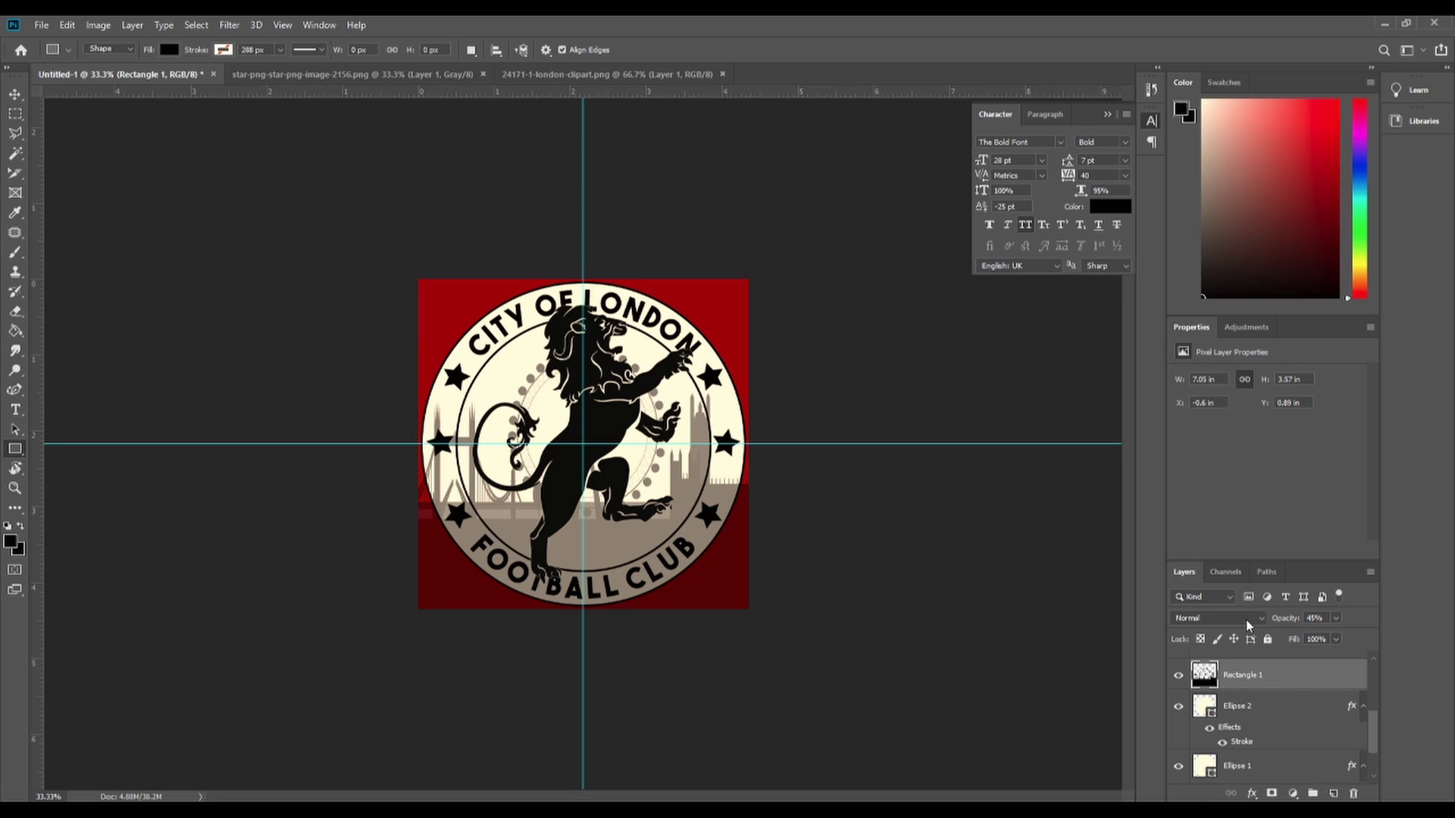
{"action": "left_click", "coordinate": [1323, 618]}
{"action": "key", "text": "Down"}
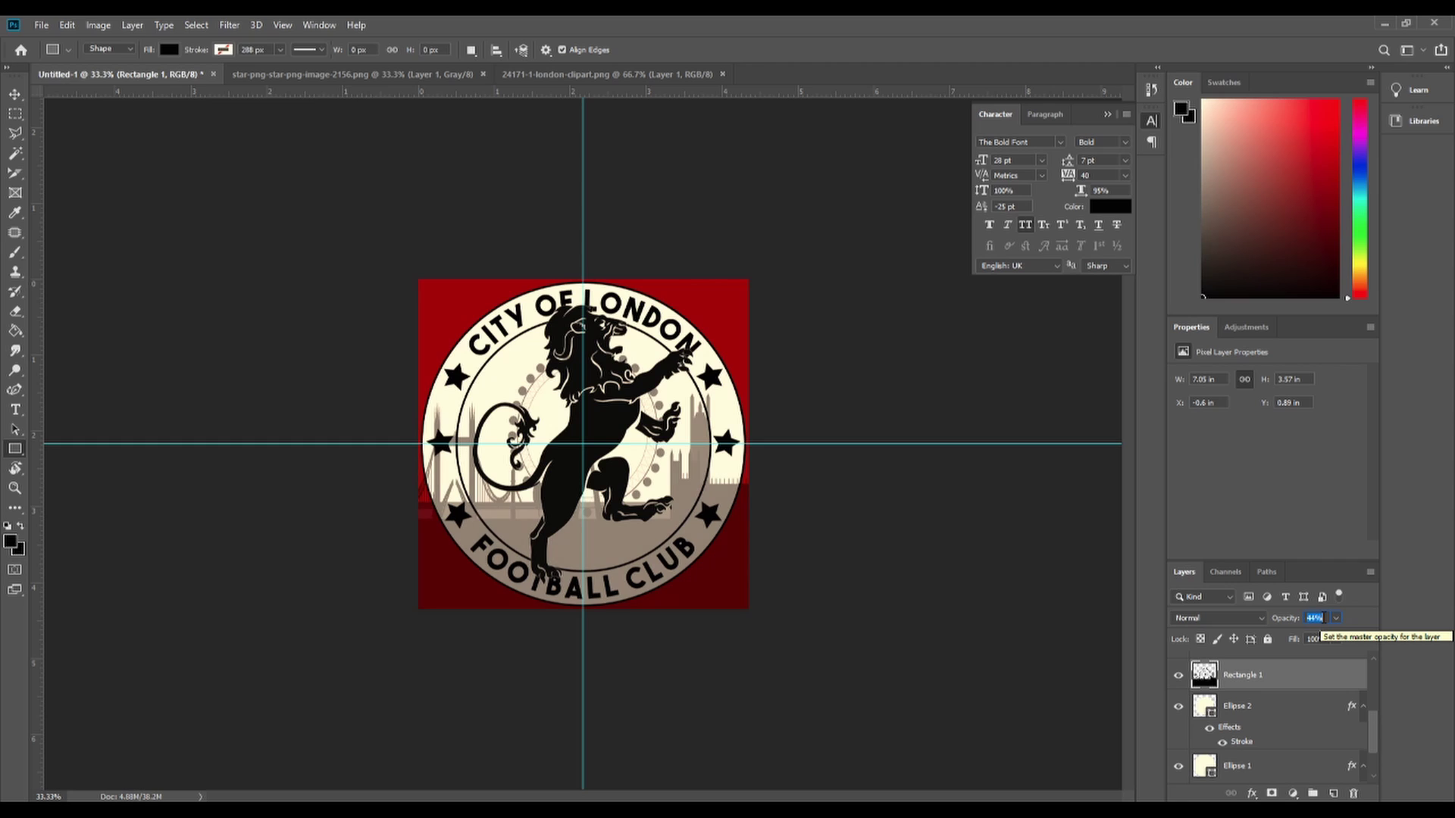
{"action": "key", "text": "Down"}
{"action": "key", "text": "Down"}
{"action": "key", "text": "Down"}
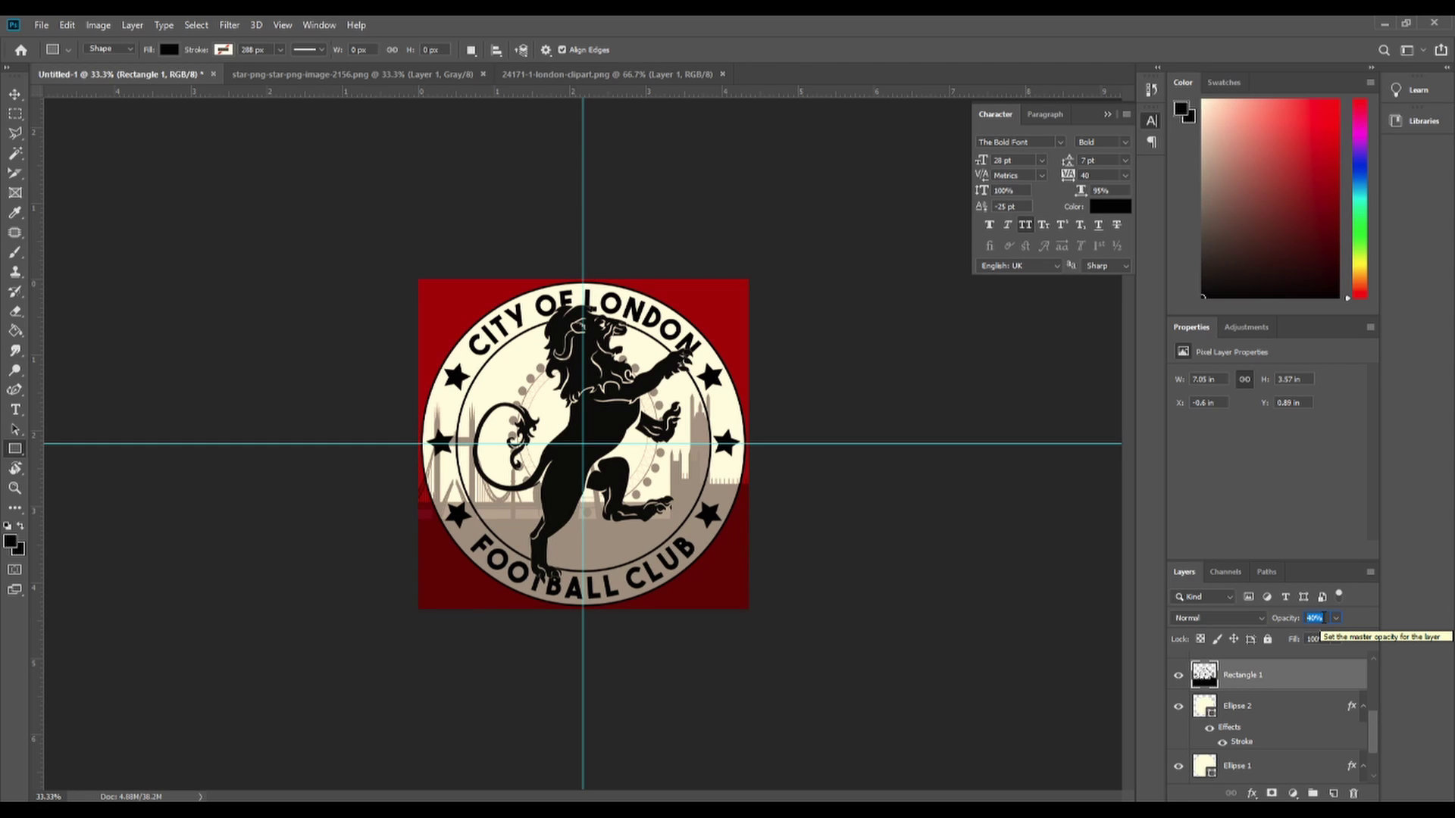
Mask the skyline layer to the inner circle using a selection loaded from the Ellipse 2 shape.
{"action": "scroll", "coordinate": [1283, 685], "scroll_direction": "up", "scroll_amount": 2}
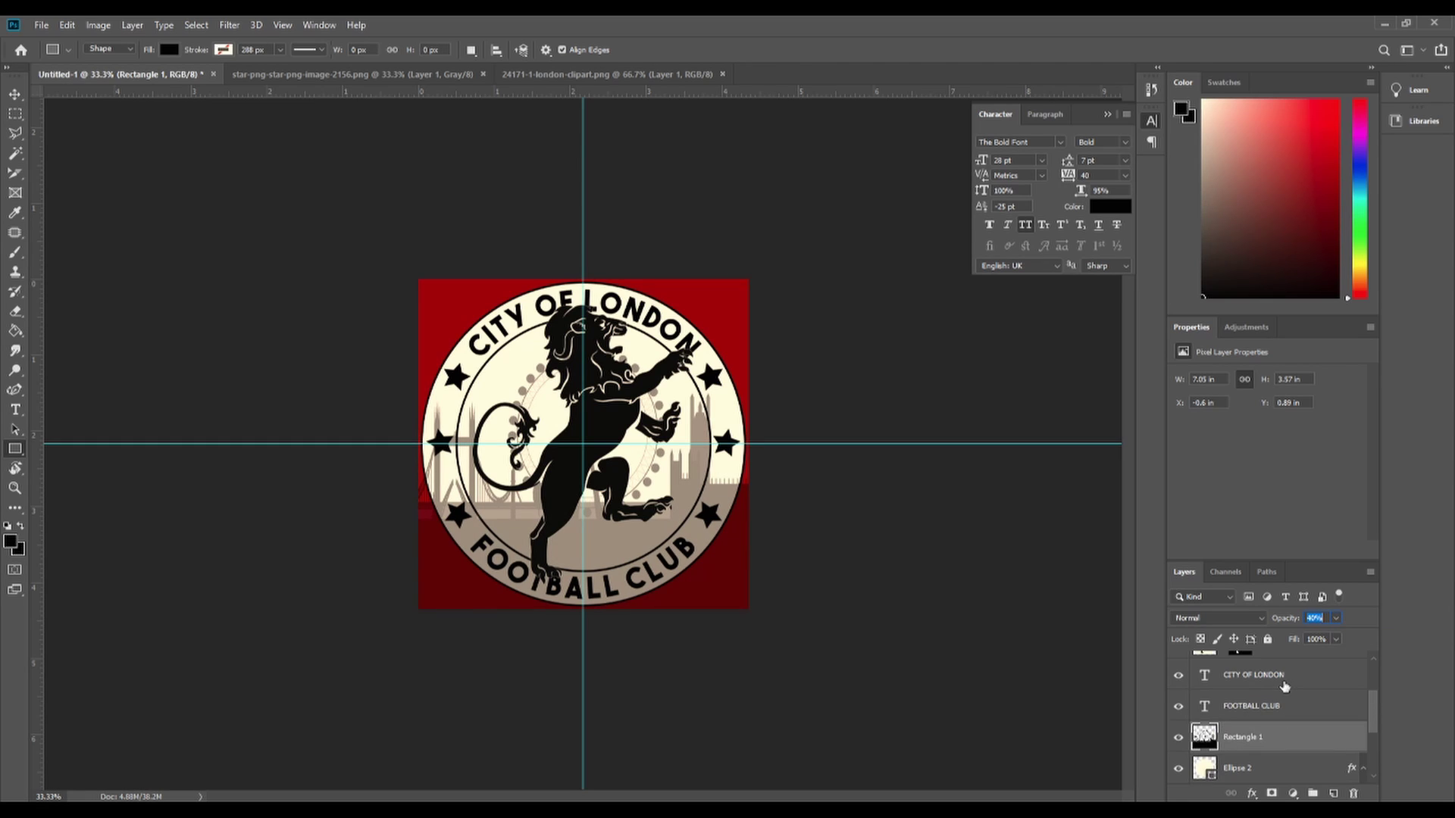
{"action": "scroll", "coordinate": [1275, 746], "scroll_direction": "down", "scroll_amount": 1}
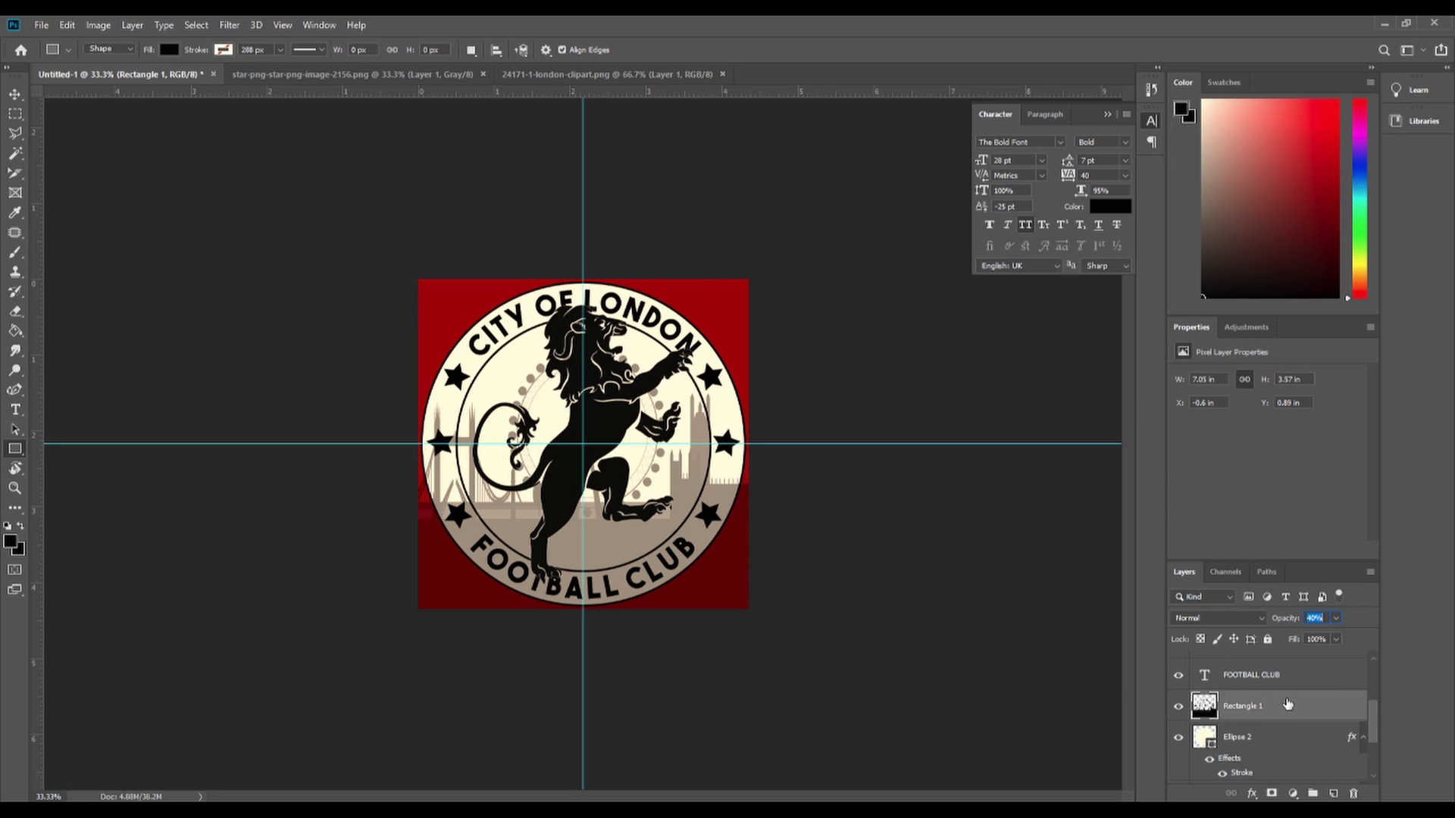
{"action": "left_click", "coordinate": [1203, 739], "text": "ctrl"}
{"action": "left_click", "coordinate": [1271, 795]}
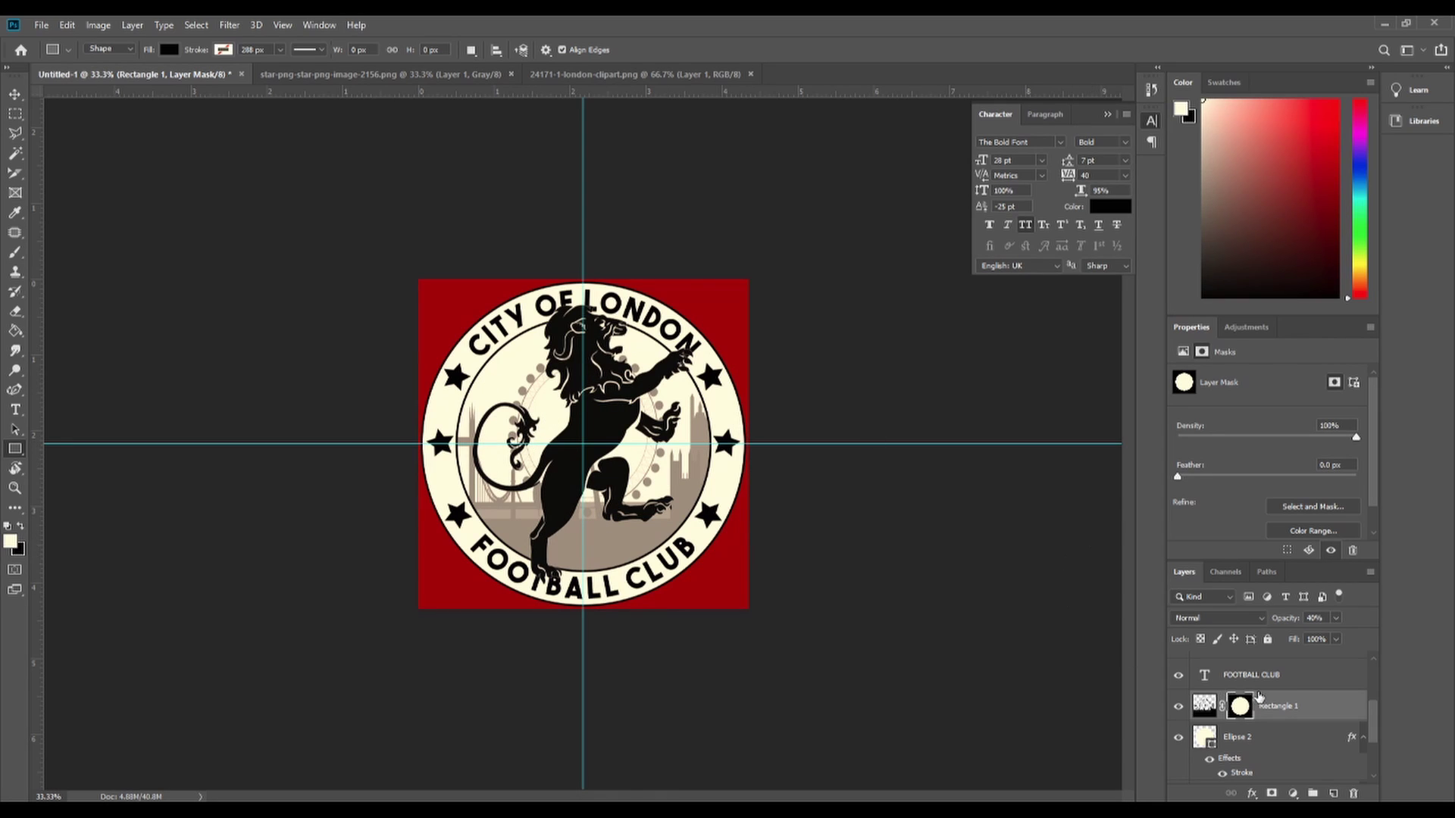
{"action": "scroll", "coordinate": [1287, 699], "scroll_direction": "up", "scroll_amount": 2}
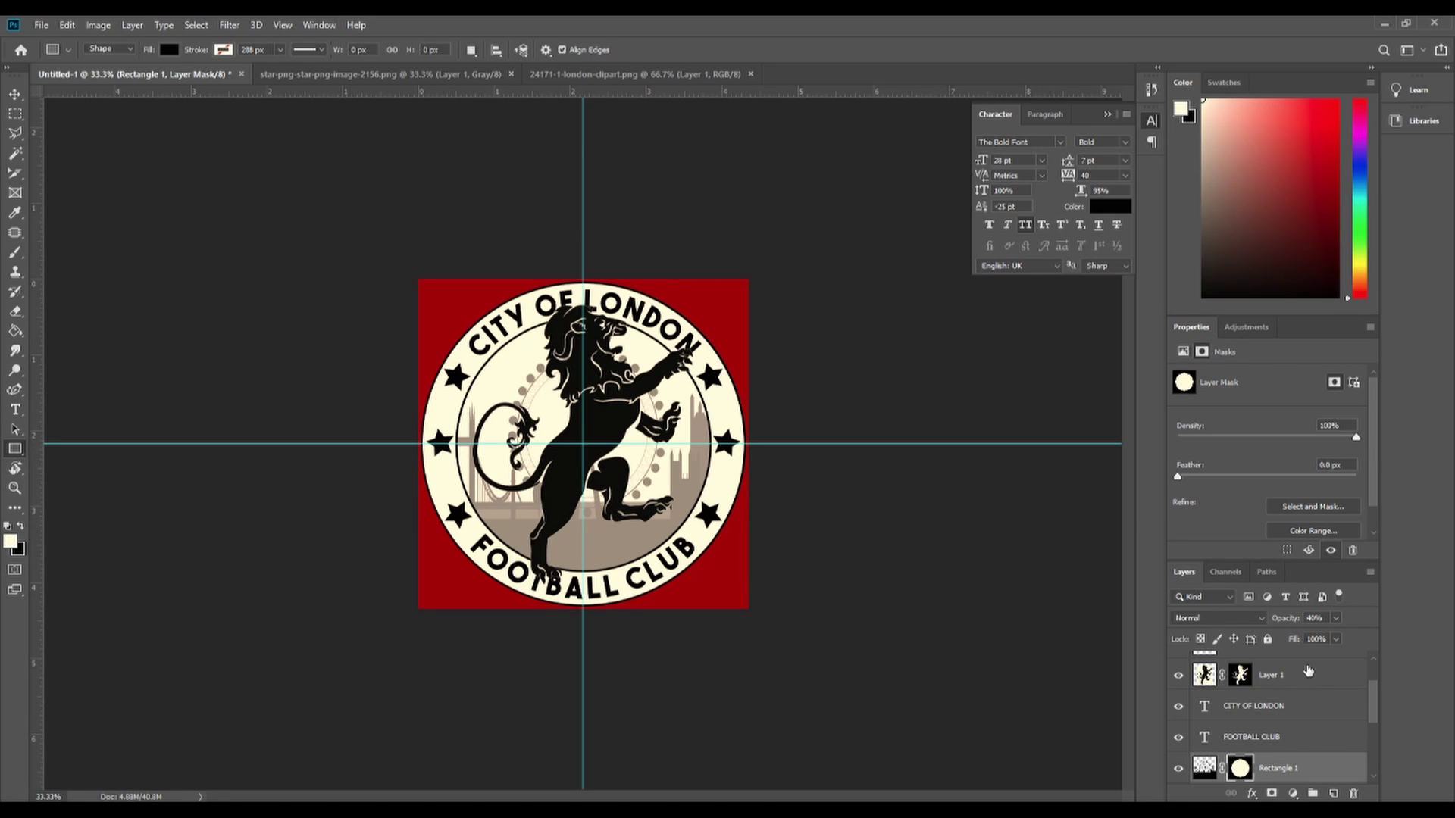
Apply a black Color Overlay at 100% opacity to the lion layer.
{"action": "left_click", "coordinate": [1310, 678]}
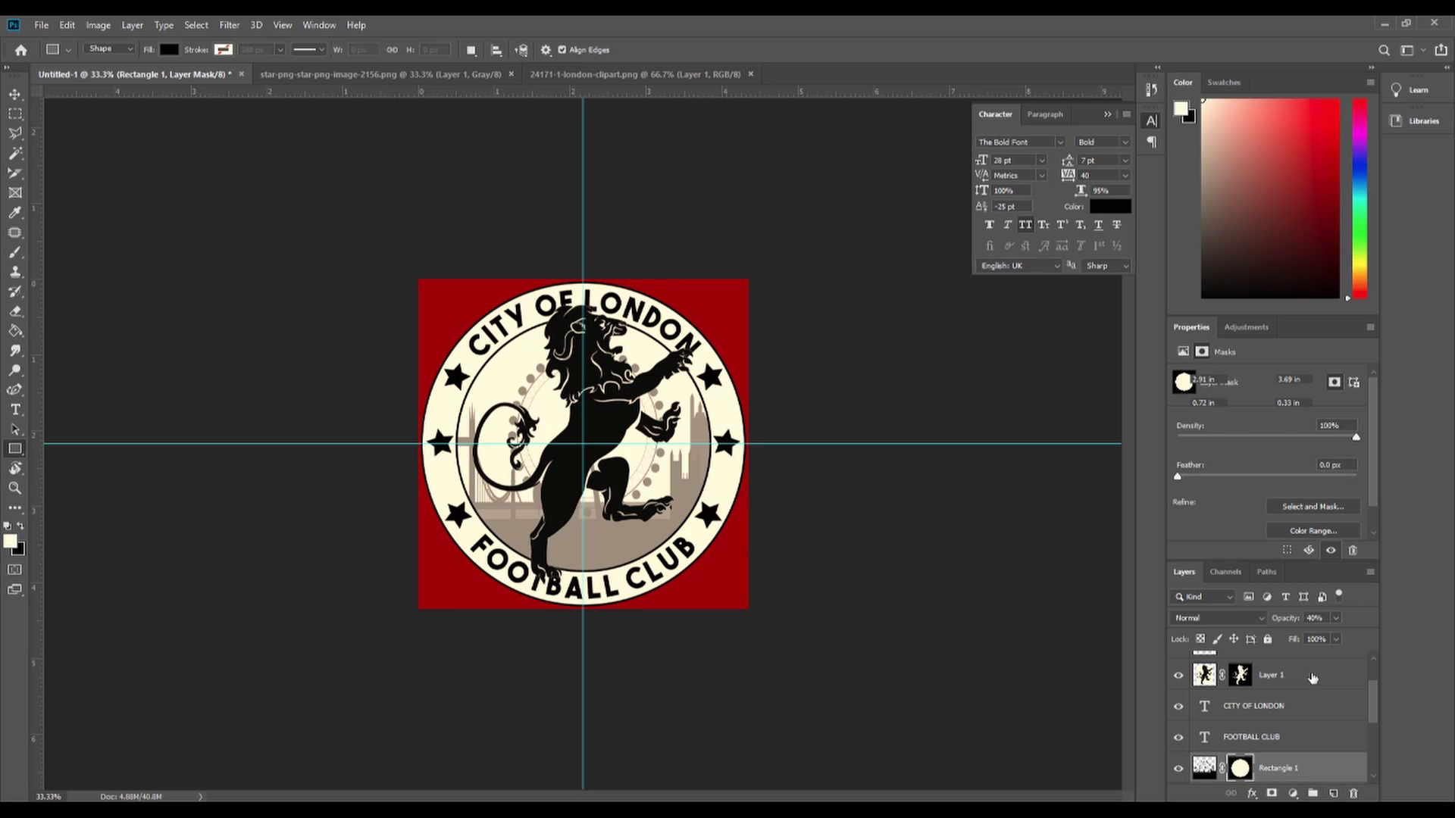
{"action": "double_click", "coordinate": [1320, 677]}
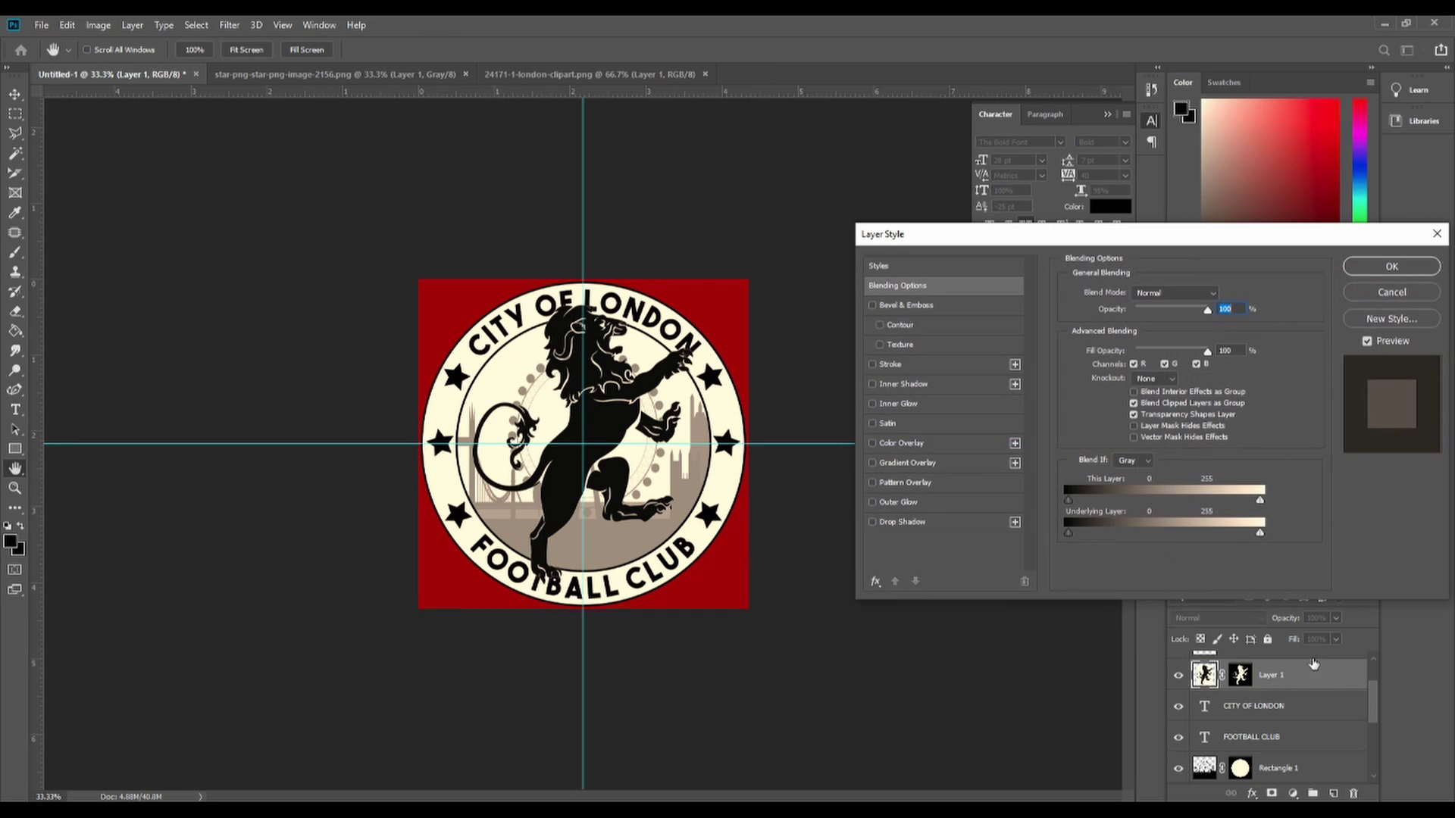
{"action": "left_click", "coordinate": [896, 444]}
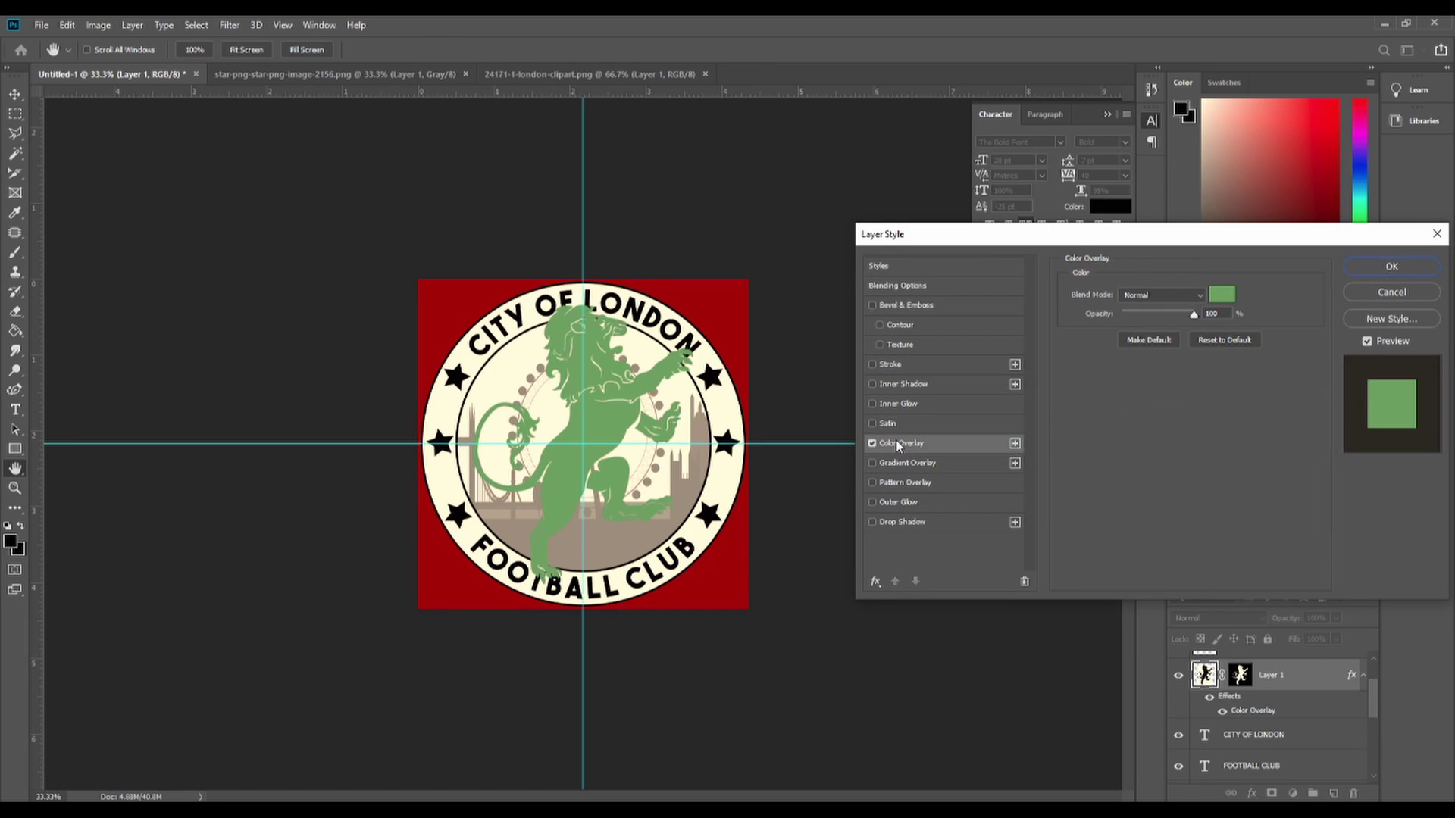
{"action": "left_click", "coordinate": [1222, 294]}
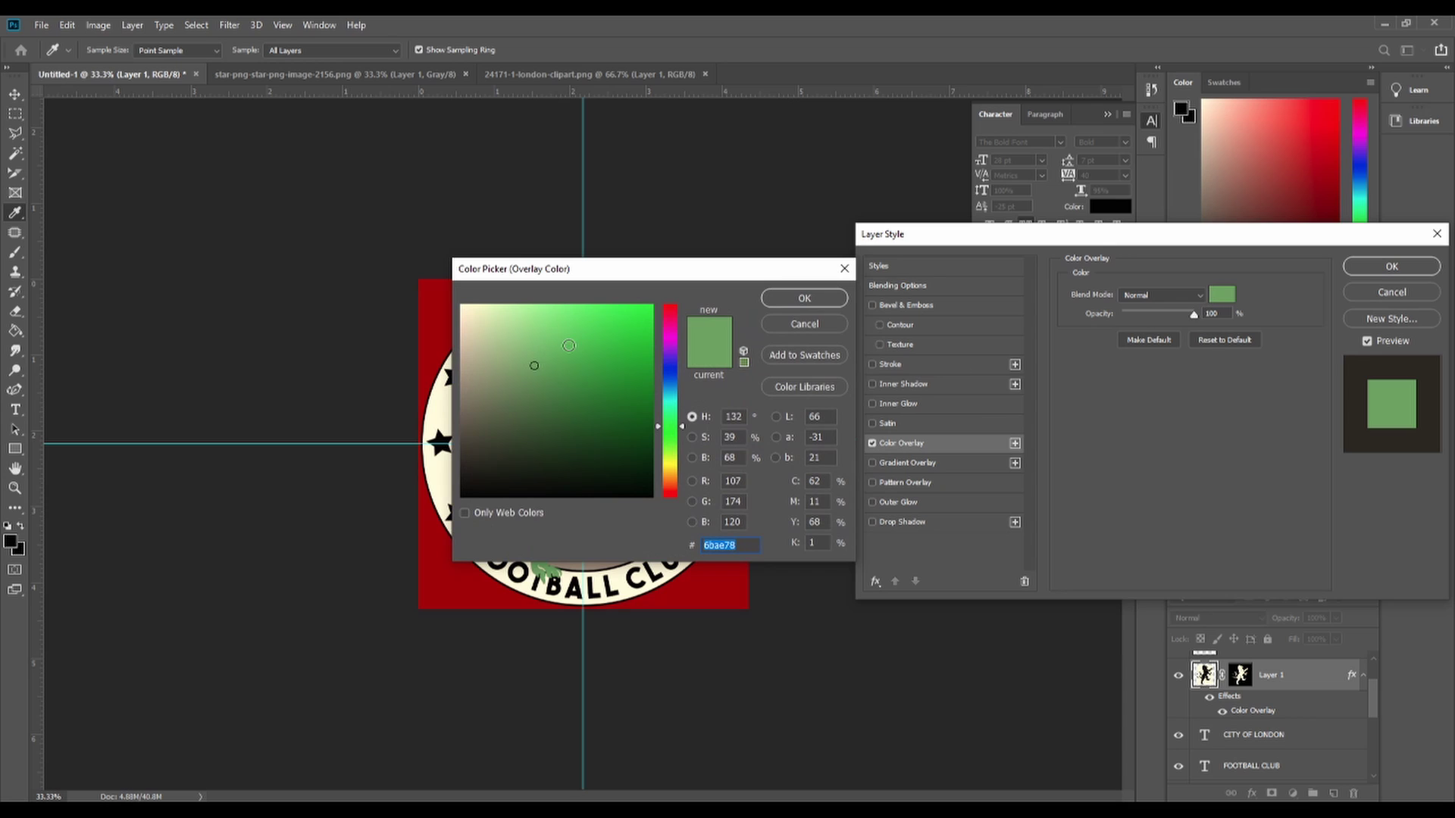
{"action": "left_click", "coordinate": [410, 494]}
{"action": "left_click", "coordinate": [804, 298]}
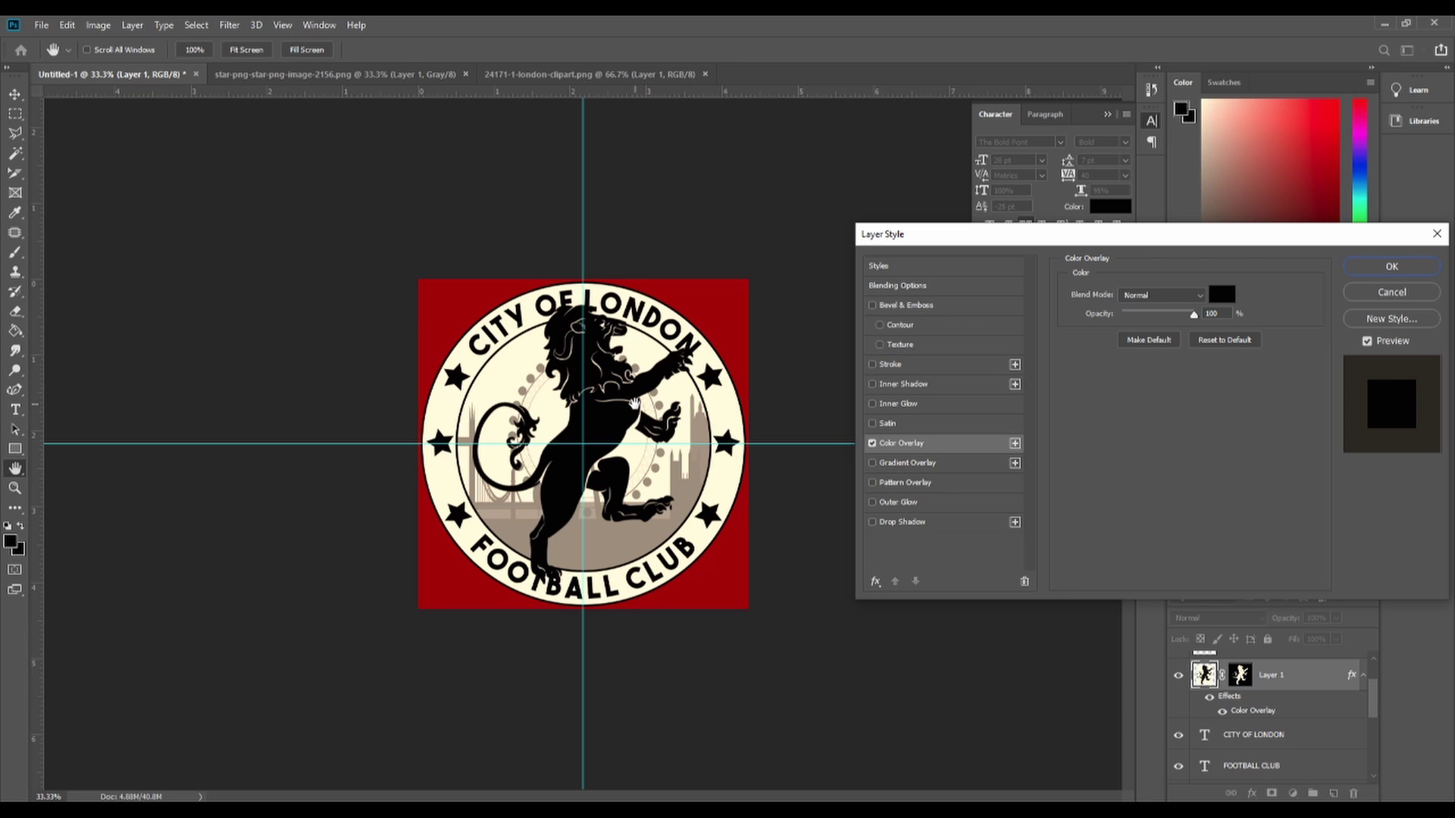
{"action": "left_click", "coordinate": [1411, 269]}
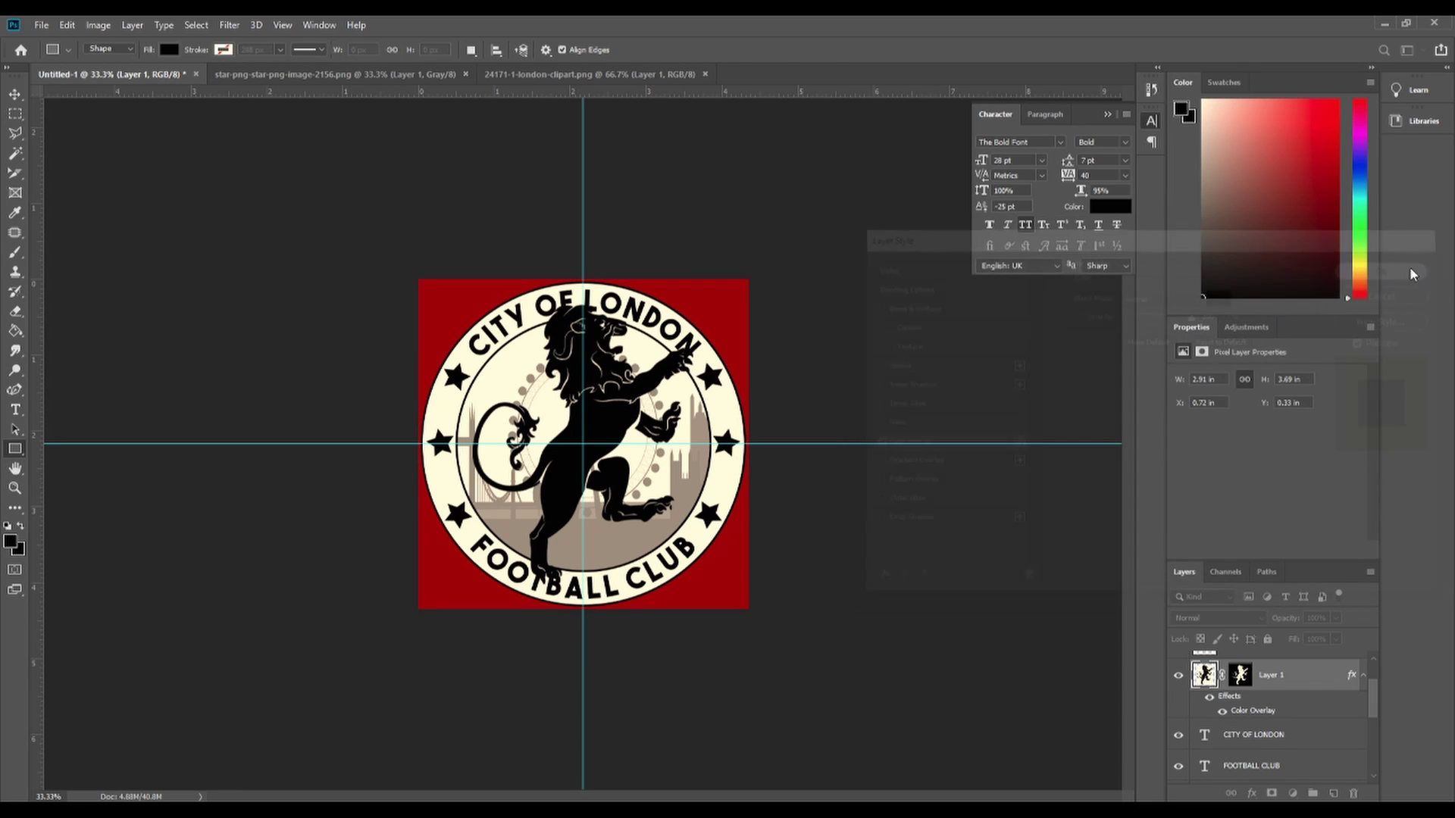
Hide the red Background layer and close the star and London clipart documents.
{"action": "scroll", "coordinate": [1256, 773], "scroll_direction": "down", "scroll_amount": 3}
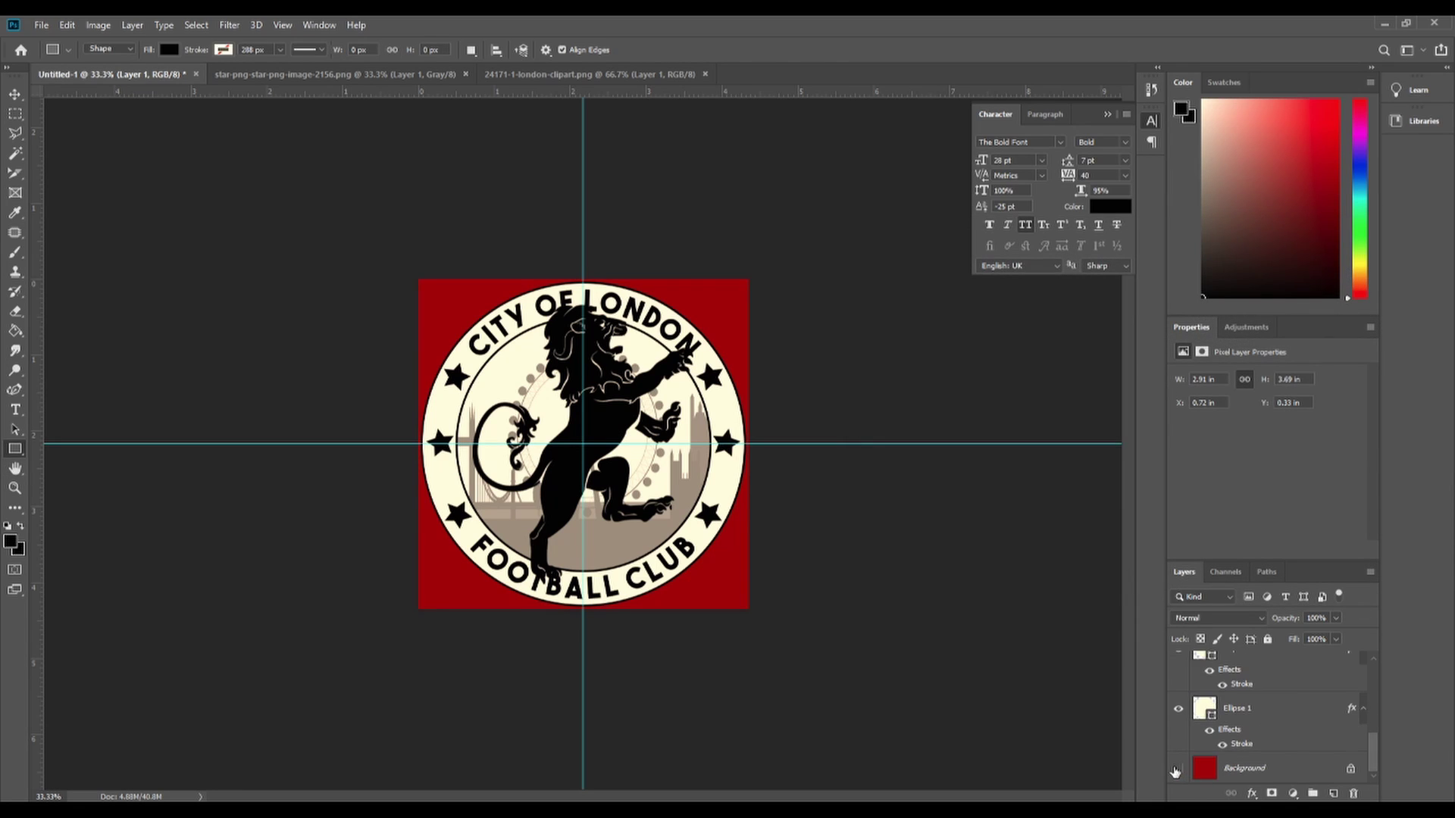
{"action": "left_click", "coordinate": [1178, 768]}
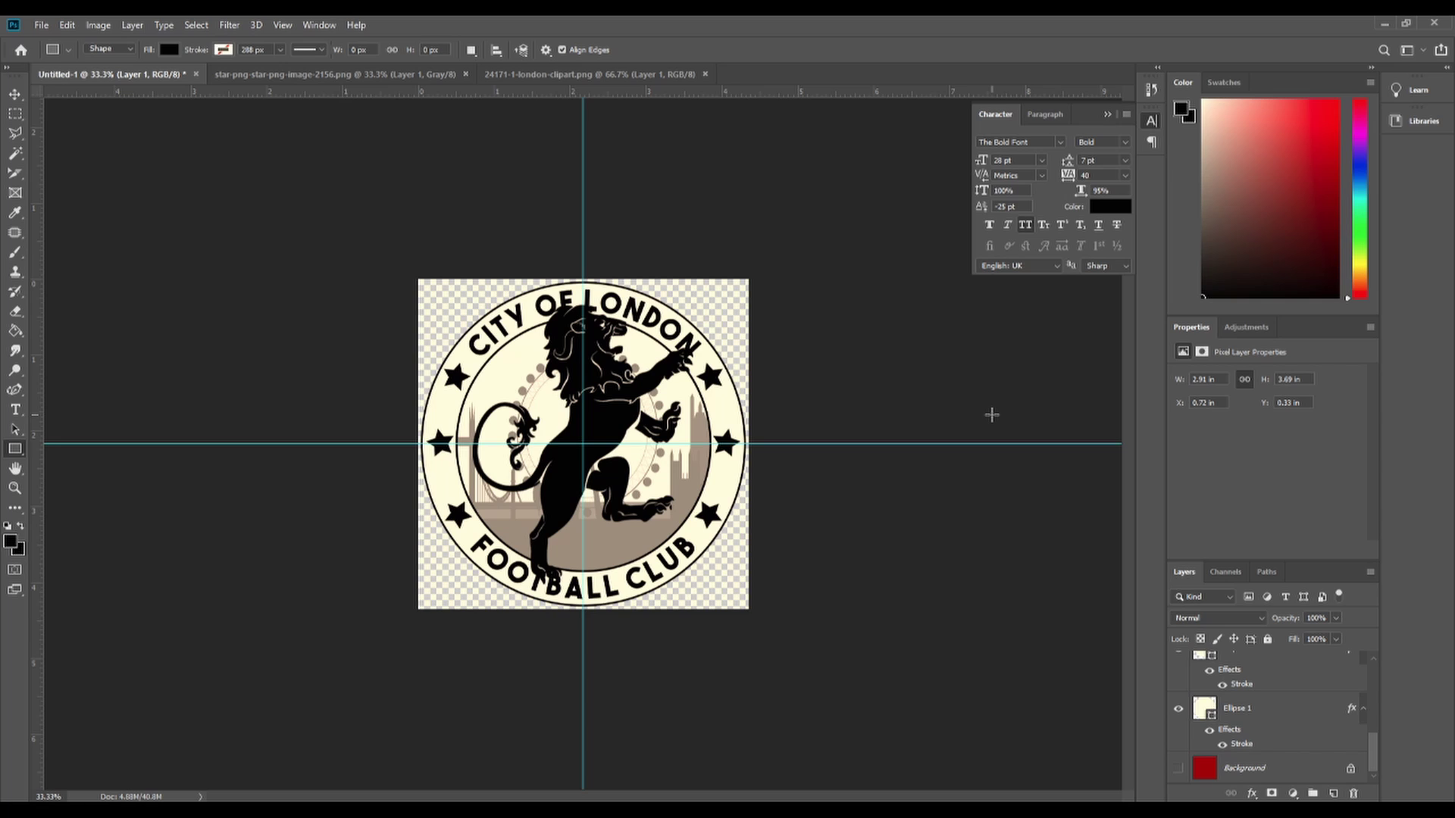
{"action": "key", "text": "ctrl+0"}
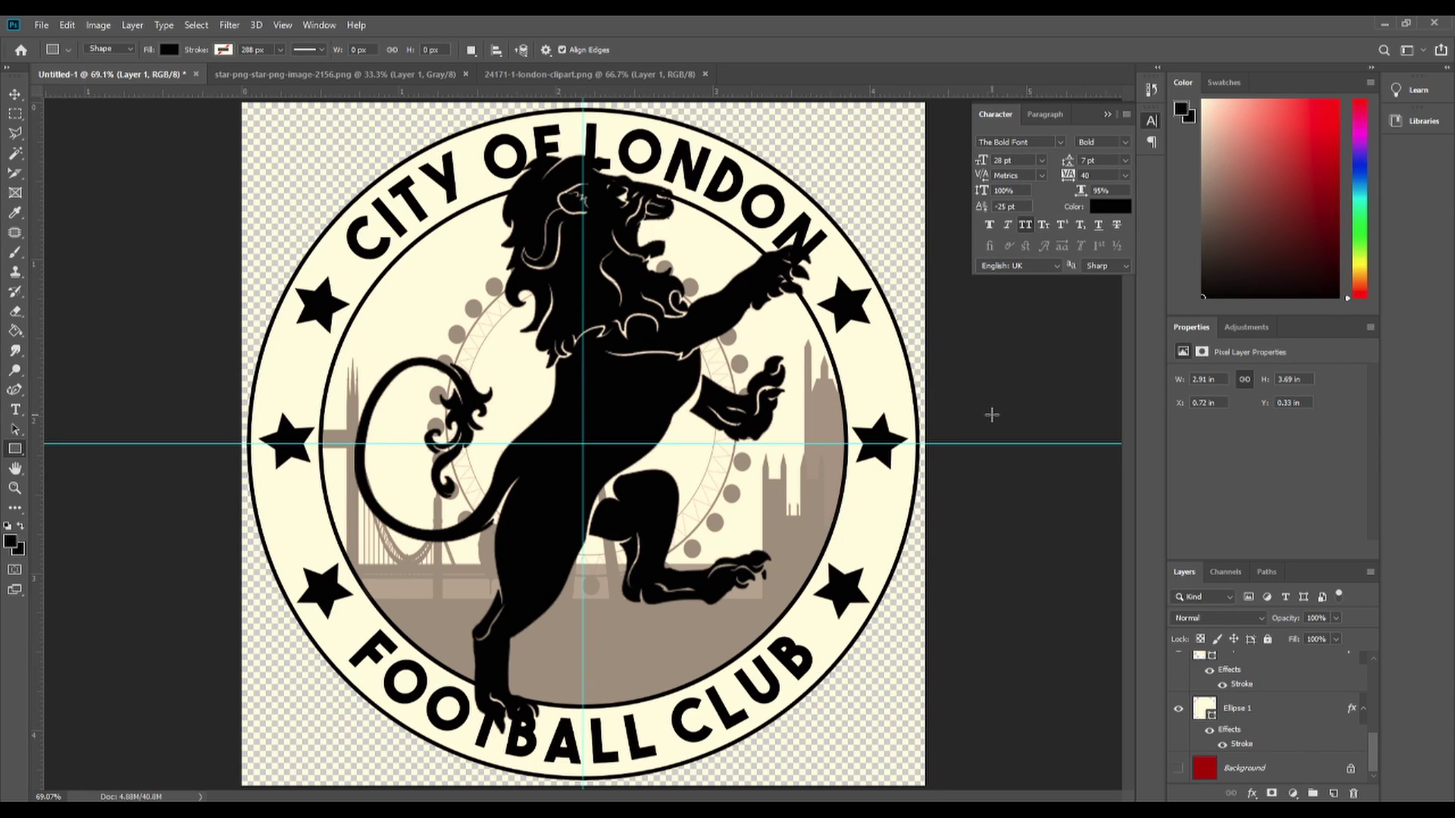
{"action": "left_click", "coordinate": [704, 74]}
{"action": "left_click", "coordinate": [465, 75]}
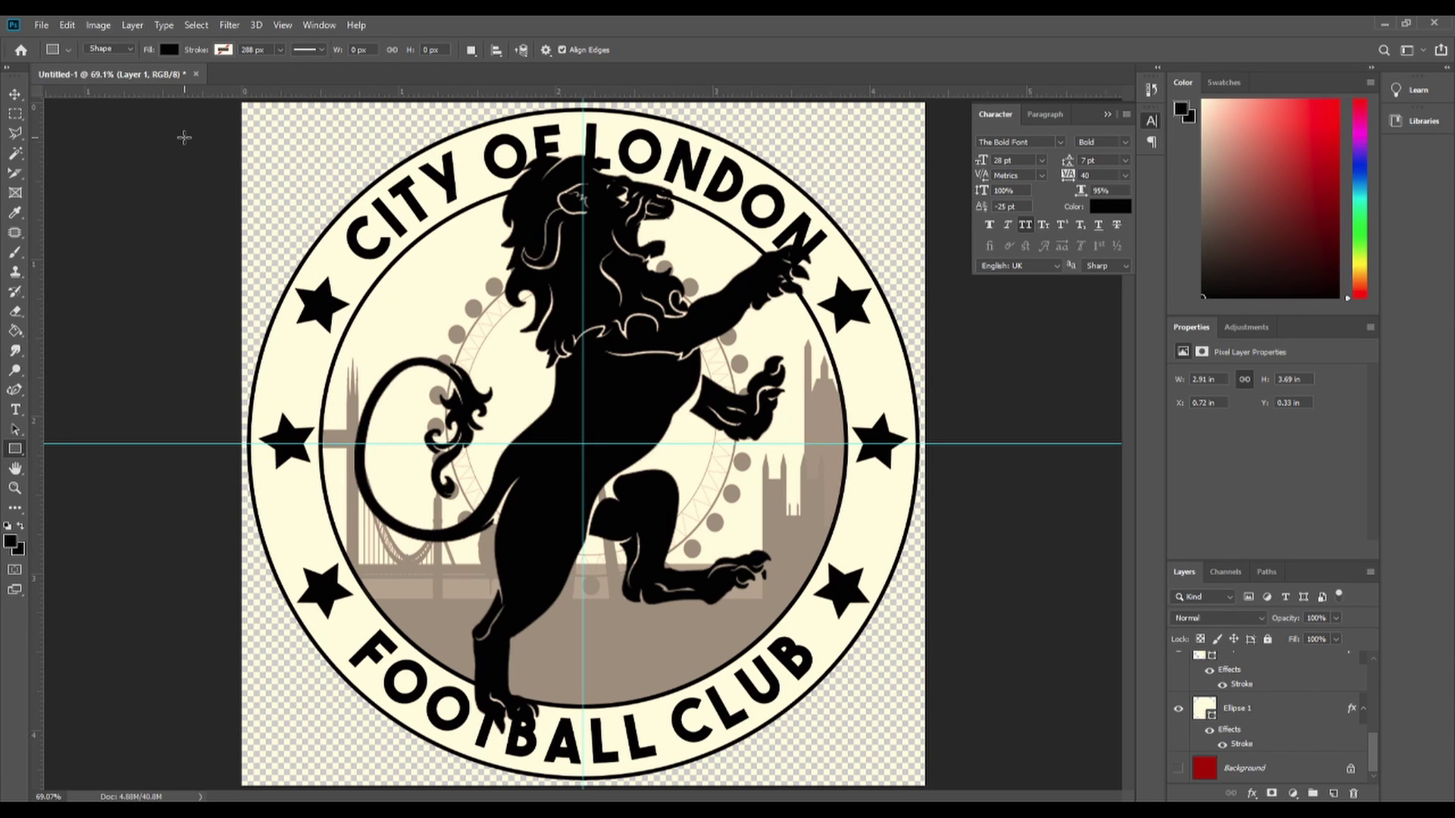
Start saving the badge under a new name in Photoshop (PSD) format and browse to the Graphics Work folder.
{"action": "left_click", "coordinate": [41, 28]}
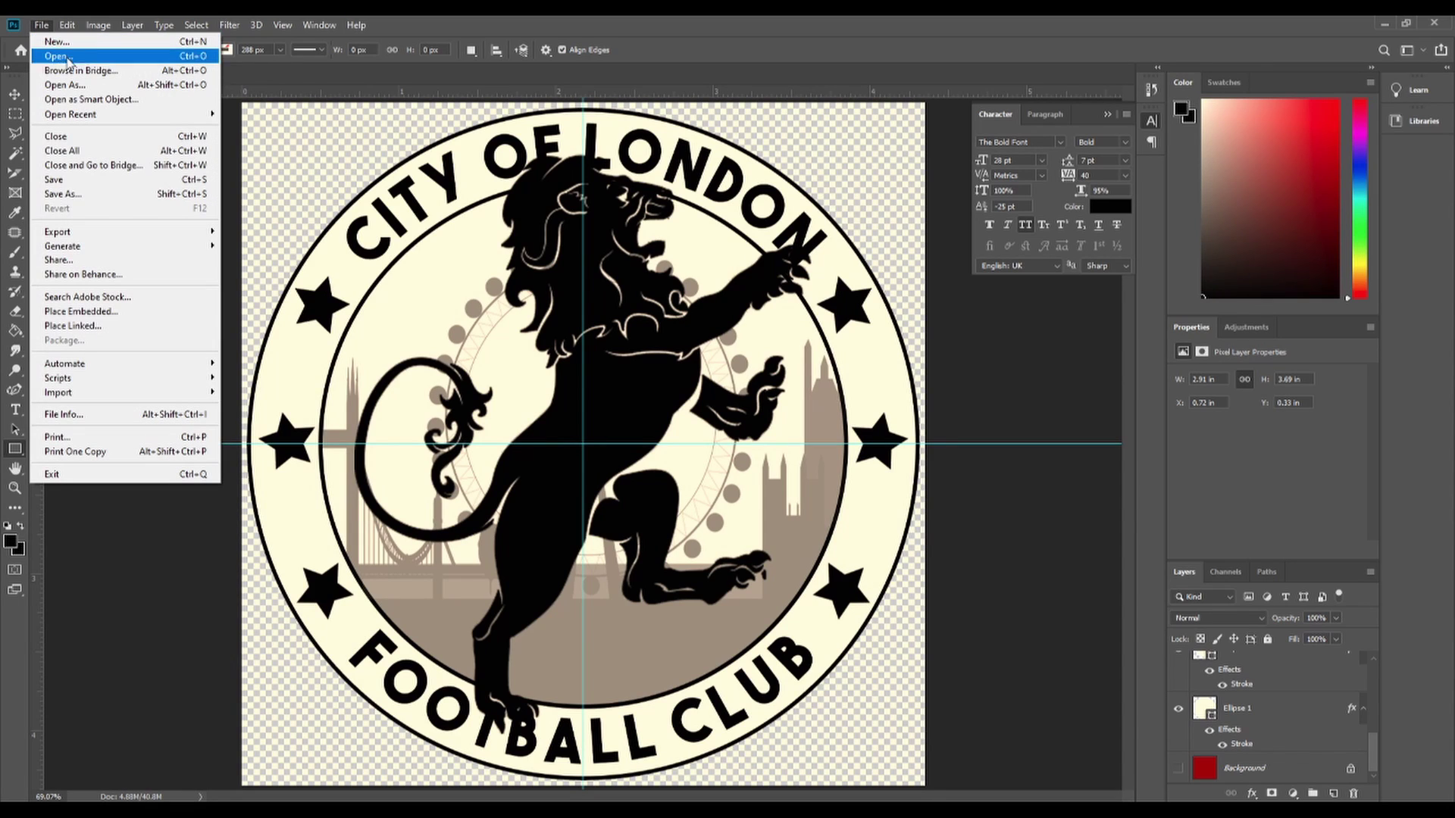
{"action": "left_click", "coordinate": [66, 194]}
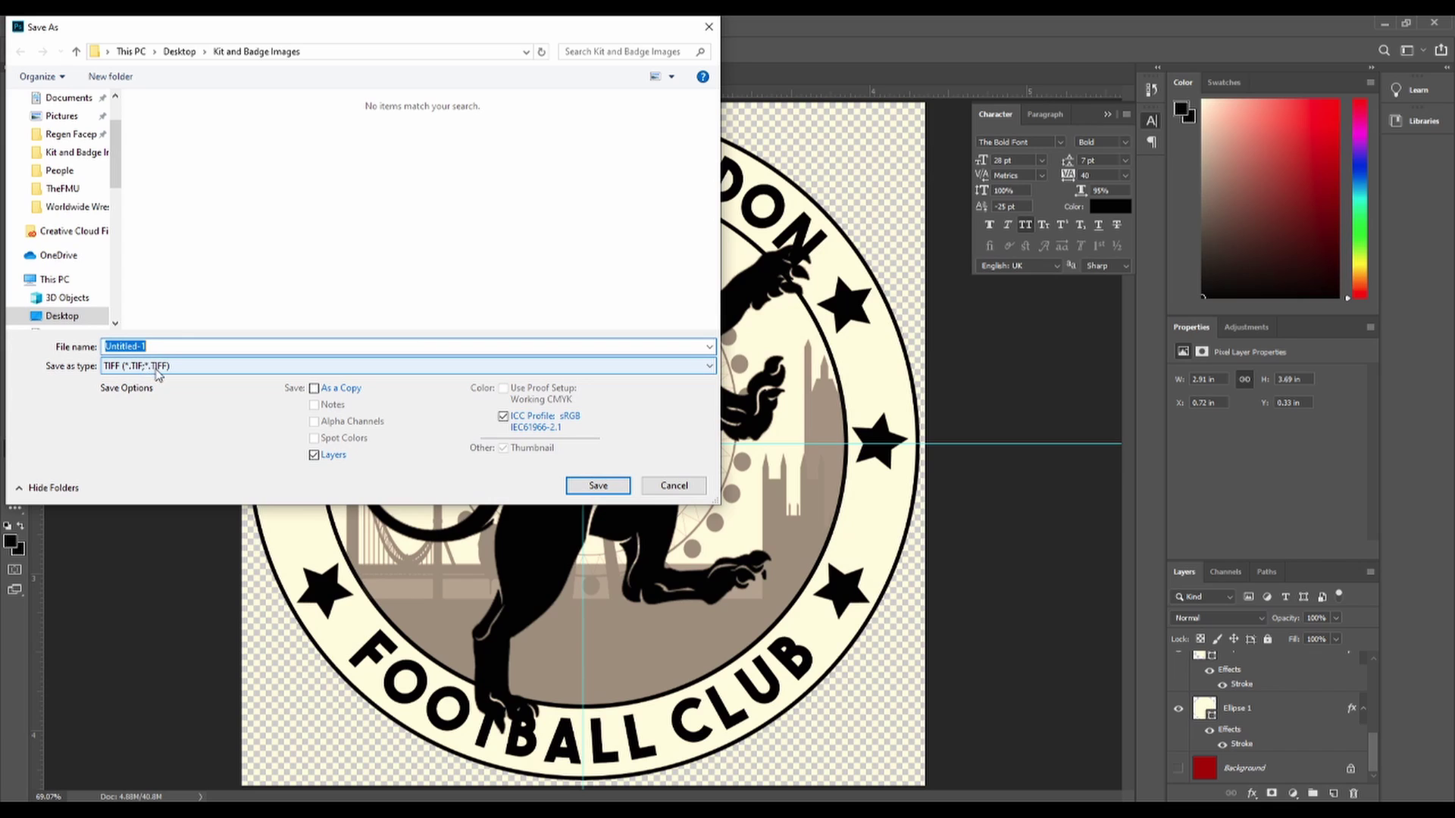
{"action": "left_click", "coordinate": [152, 366]}
{"action": "left_click", "coordinate": [174, 381]}
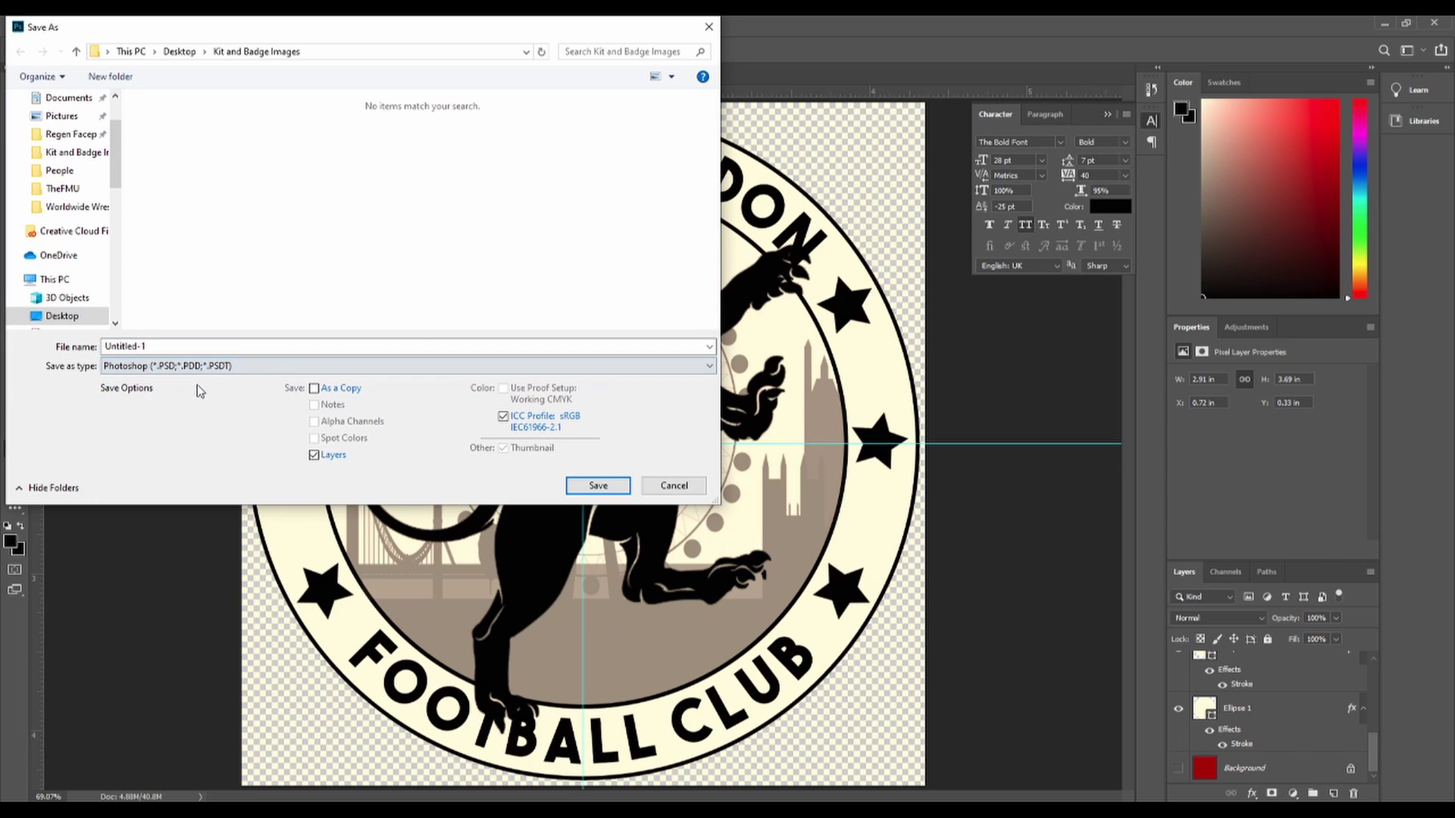
{"action": "left_click", "coordinate": [168, 349]}
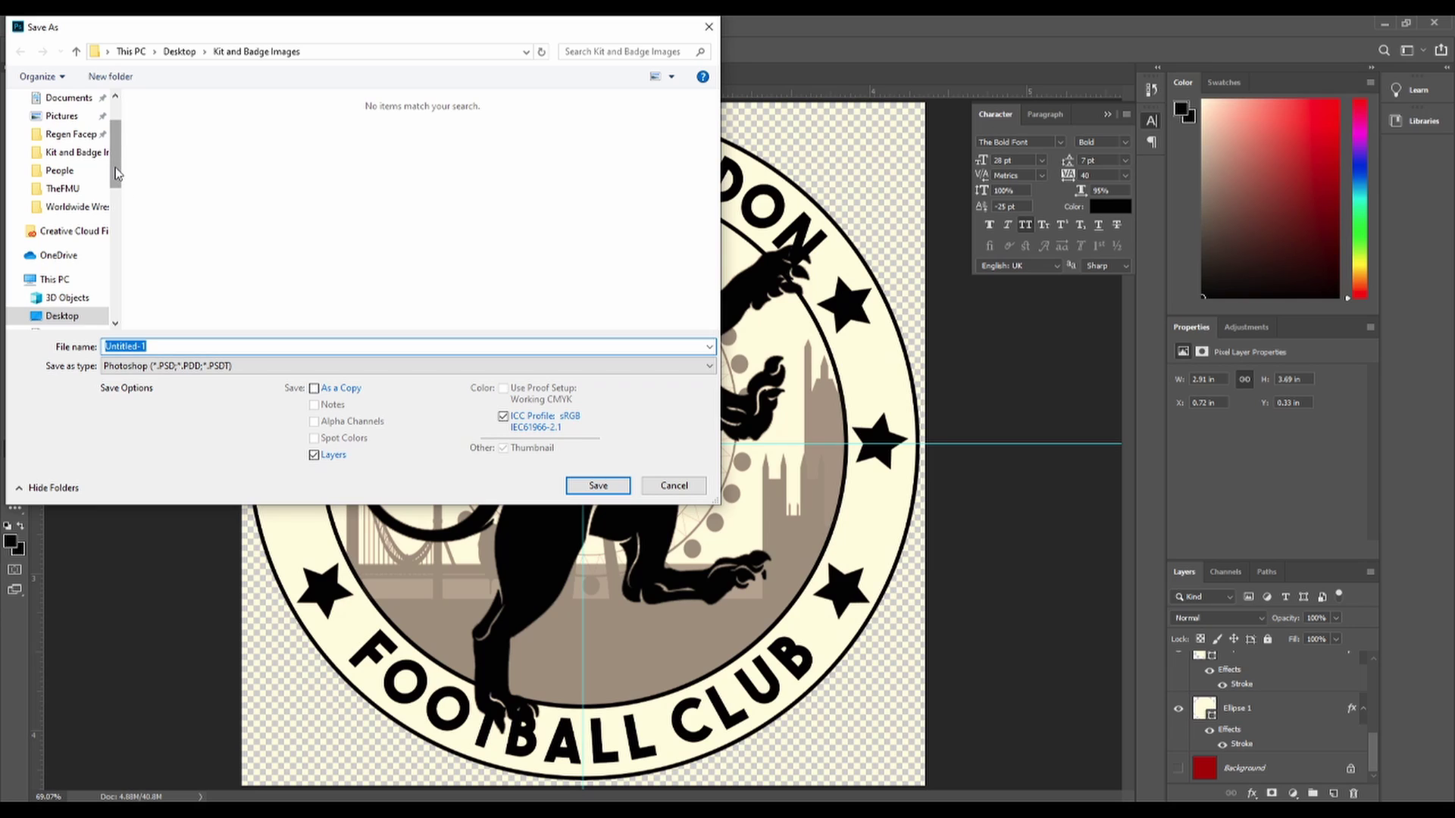
{"action": "left_click_drag", "start_coordinate": [115, 170], "coordinate": [108, 286]}
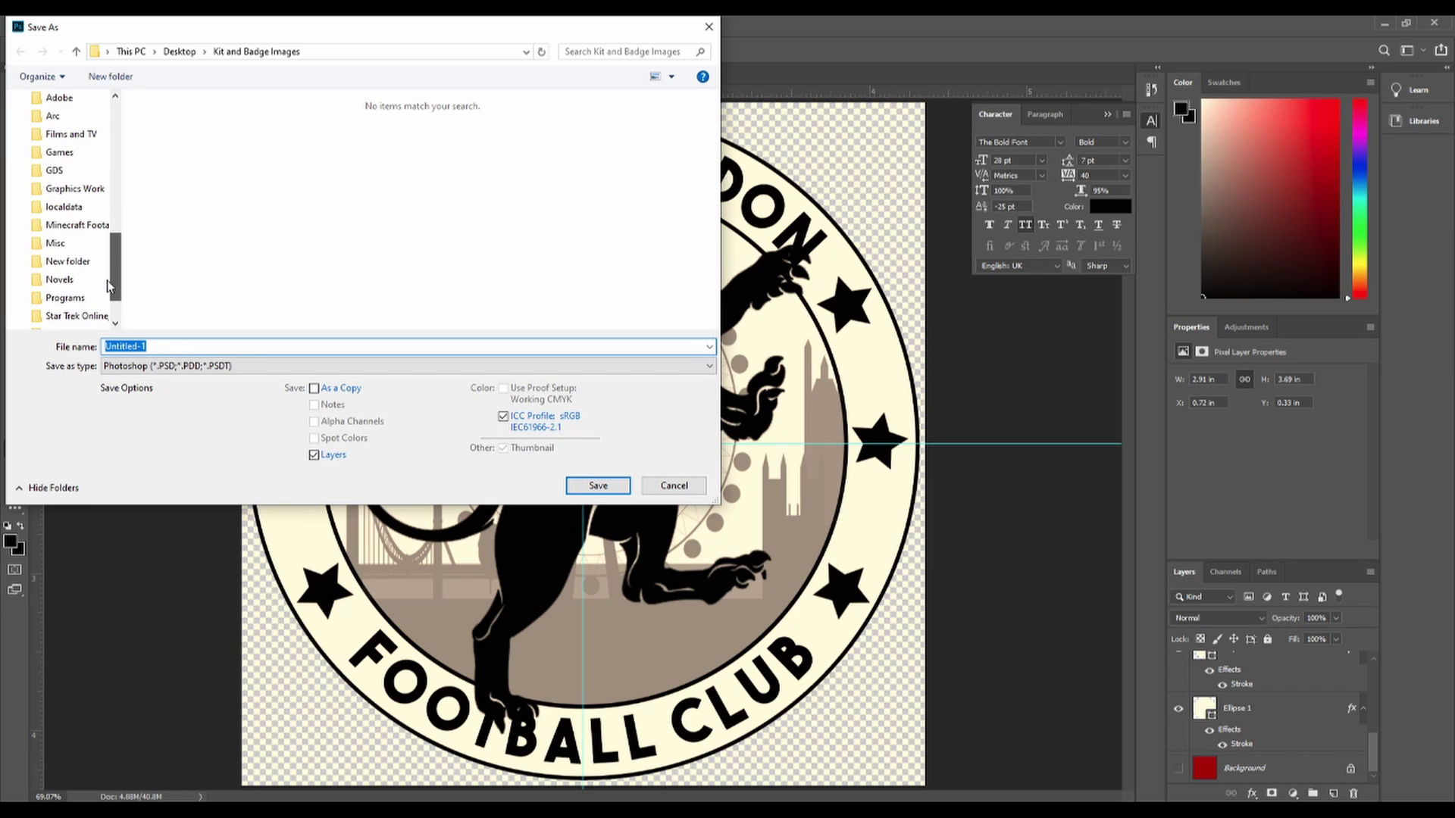
{"action": "left_click", "coordinate": [91, 190]}
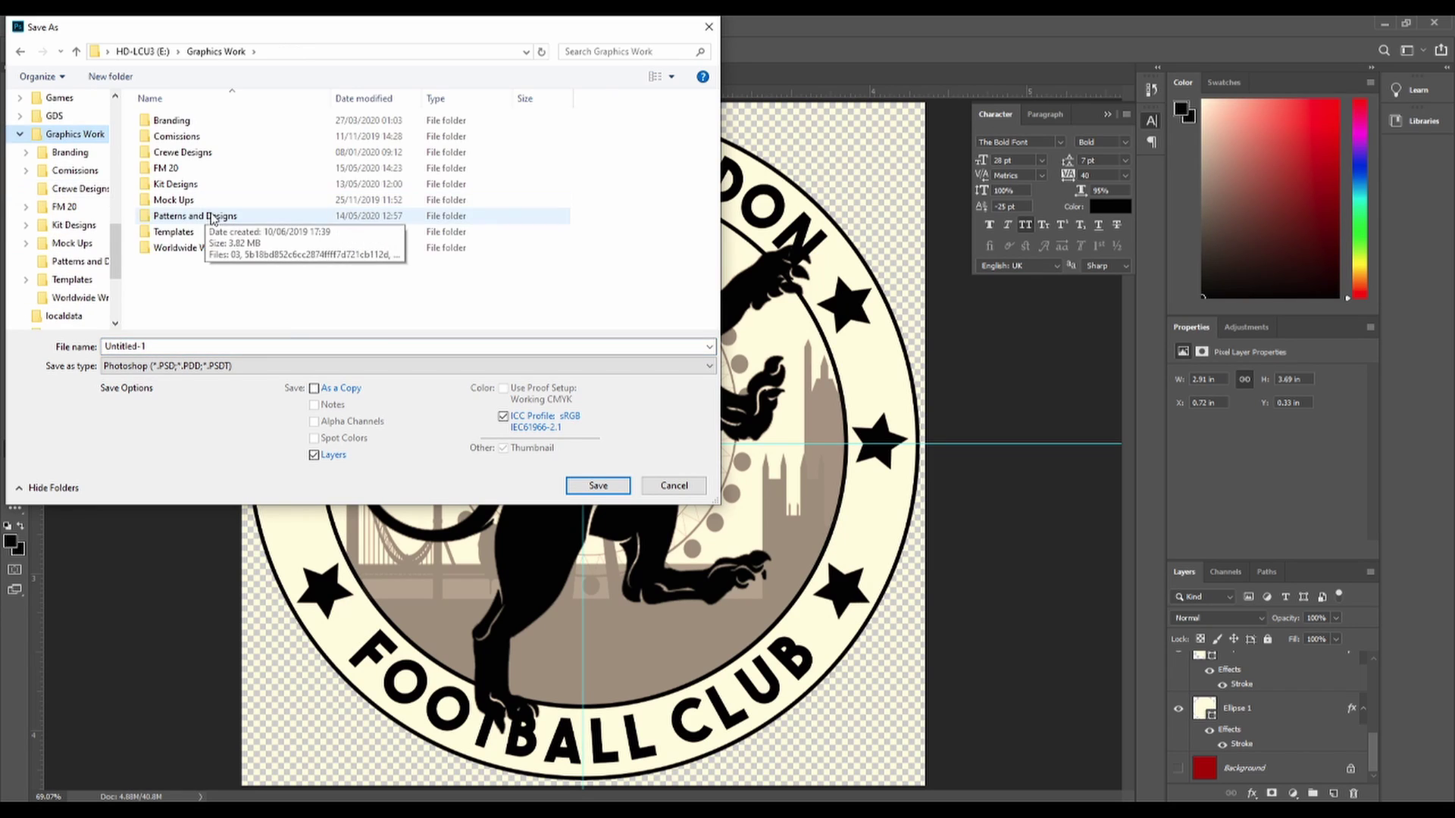
Create a folder named City Of London FC inside Graphics Work.
{"action": "right_click", "coordinate": [188, 274]}
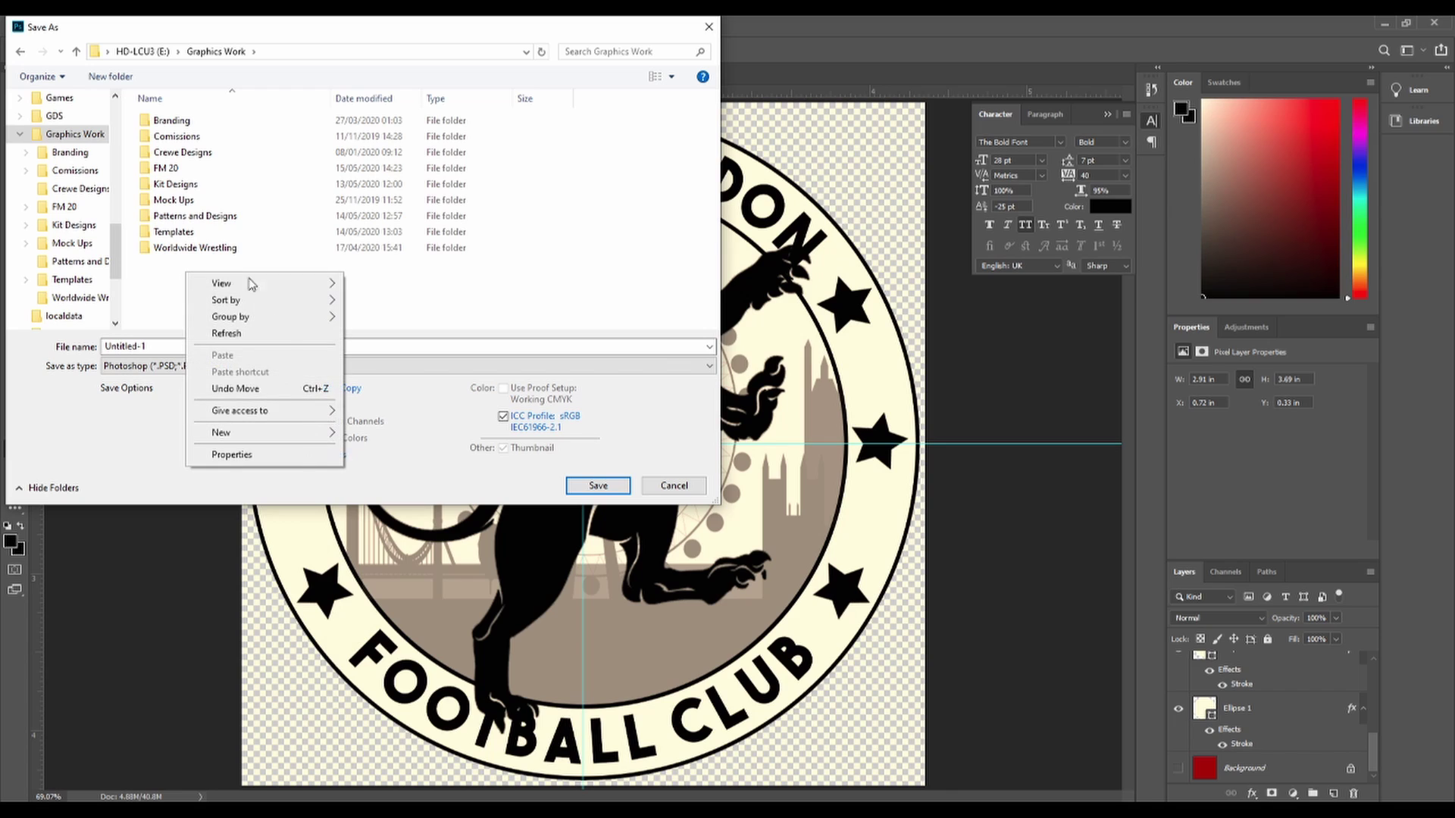
{"action": "mouse_move", "coordinate": [295, 433]}
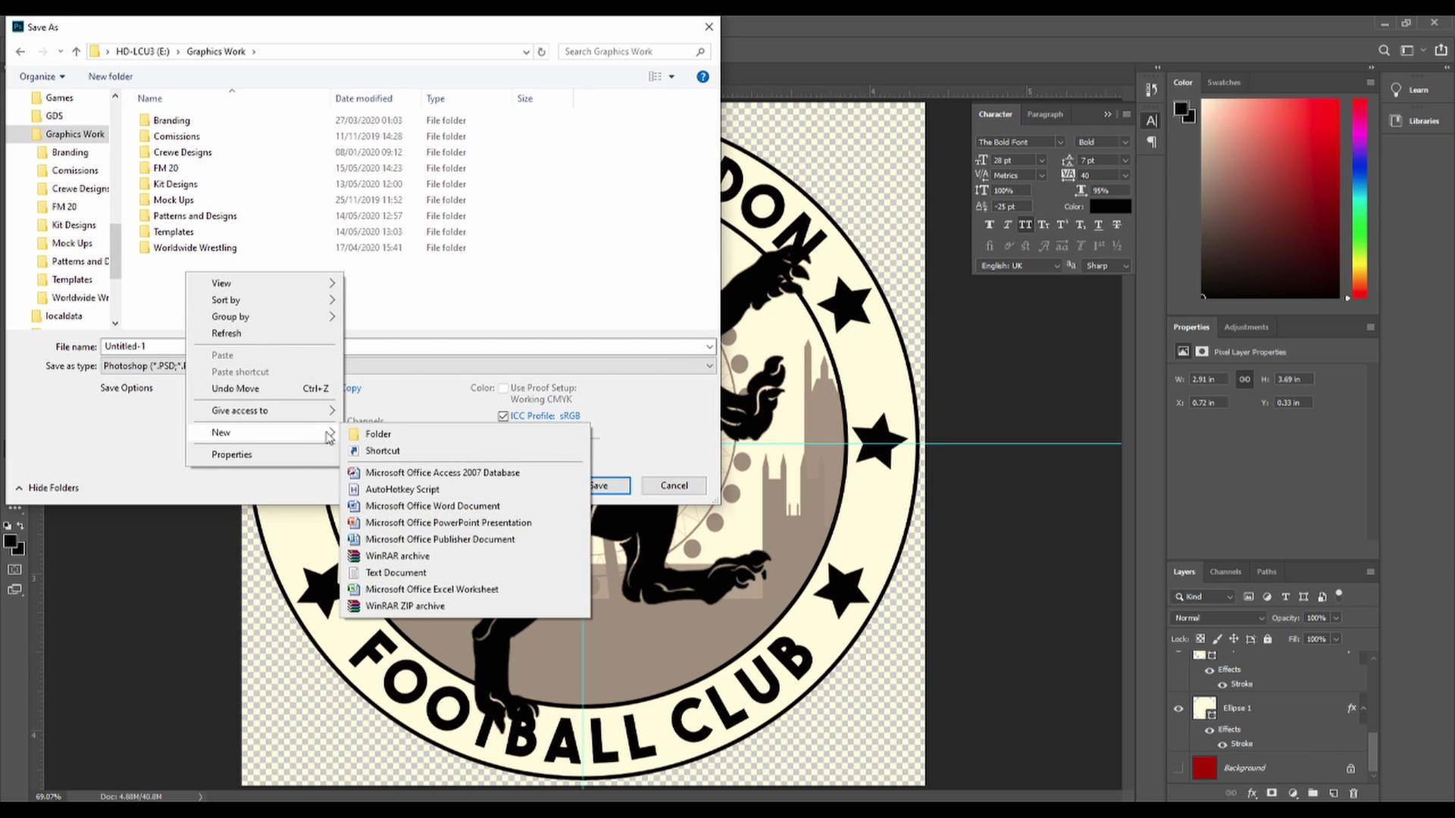
{"action": "left_click", "coordinate": [378, 434]}
{"action": "type", "text": "Ci"}
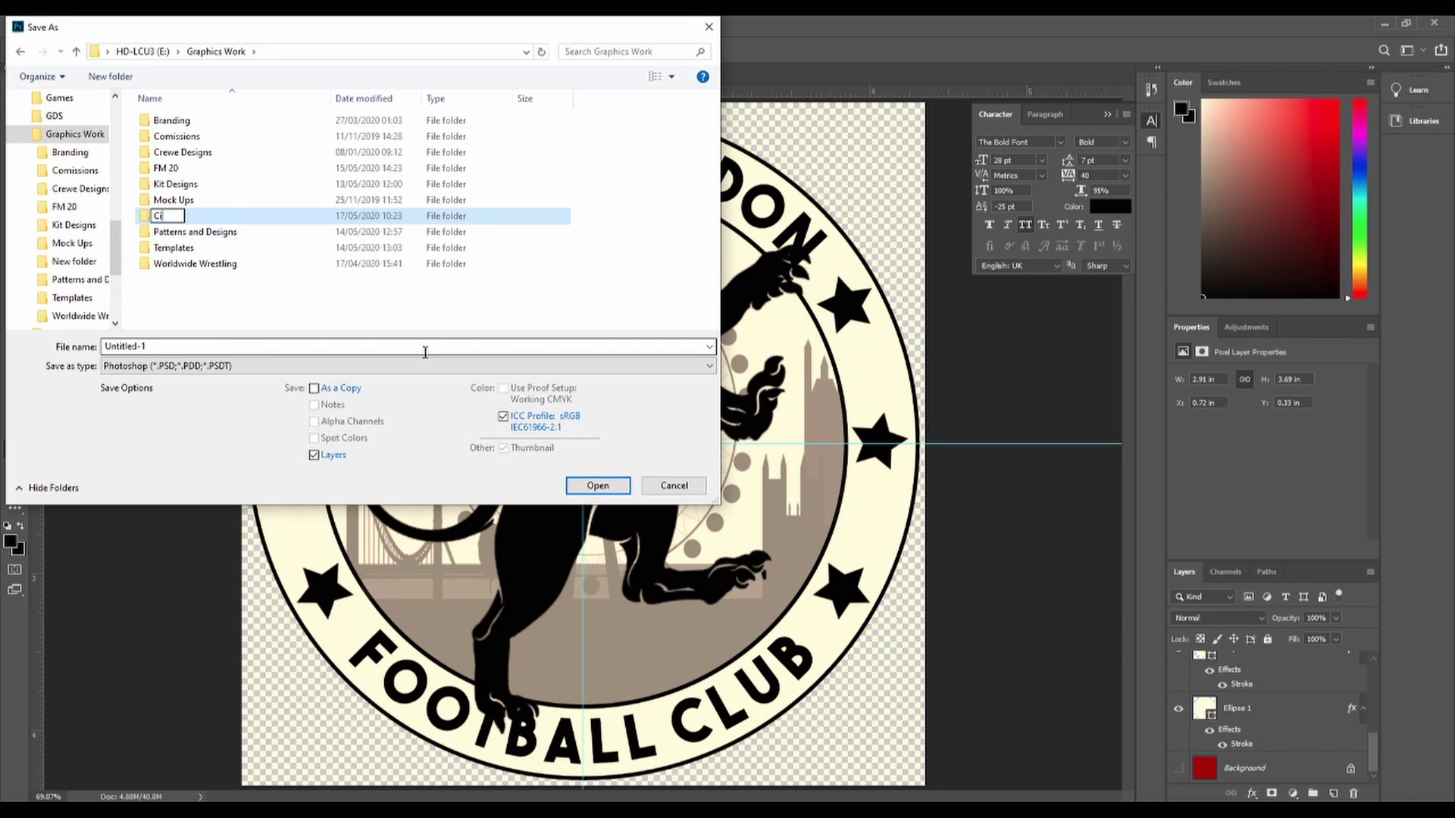
{"action": "type", "text": "ty Of London FC"}
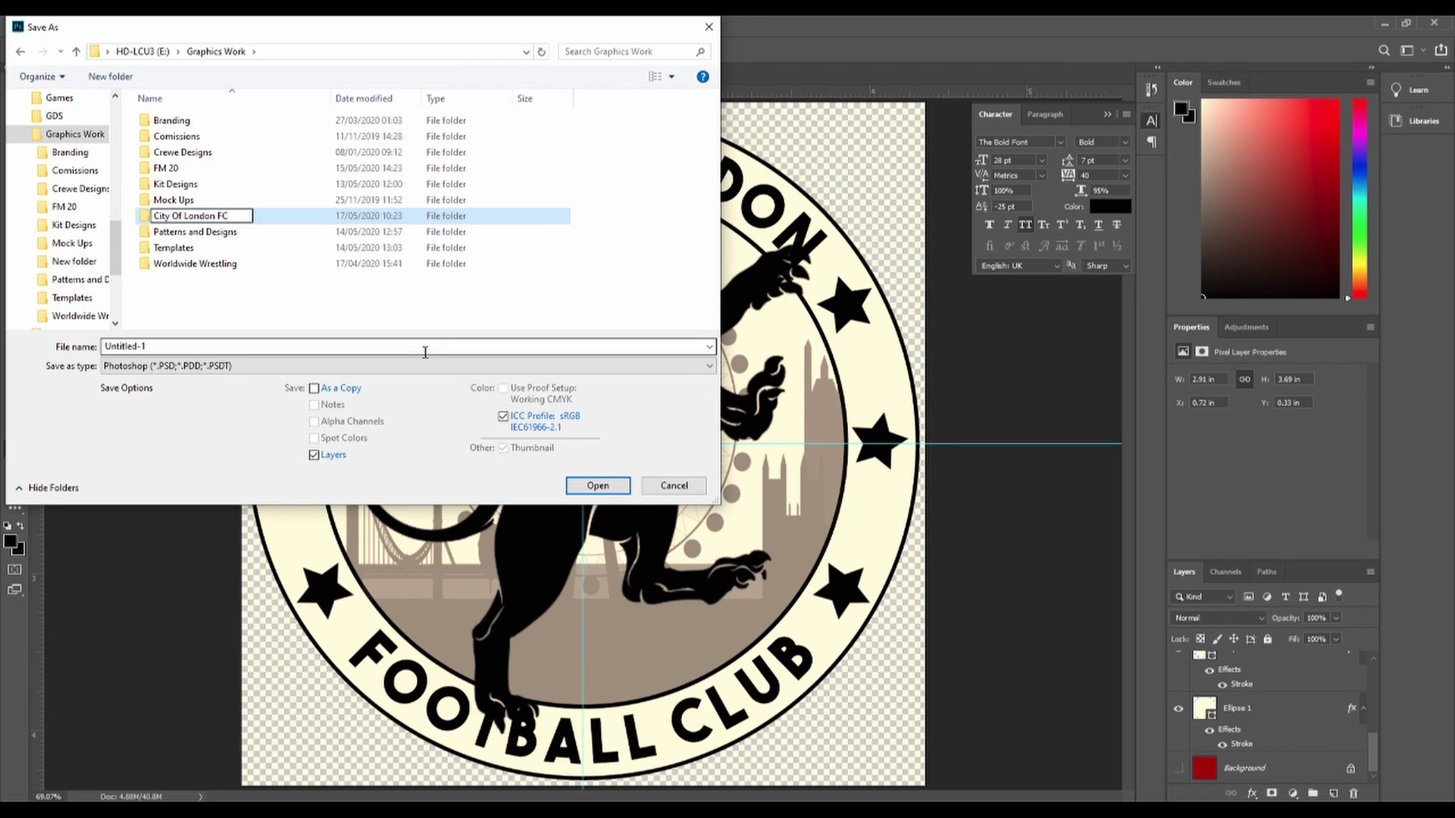
{"action": "key", "text": "Return"}
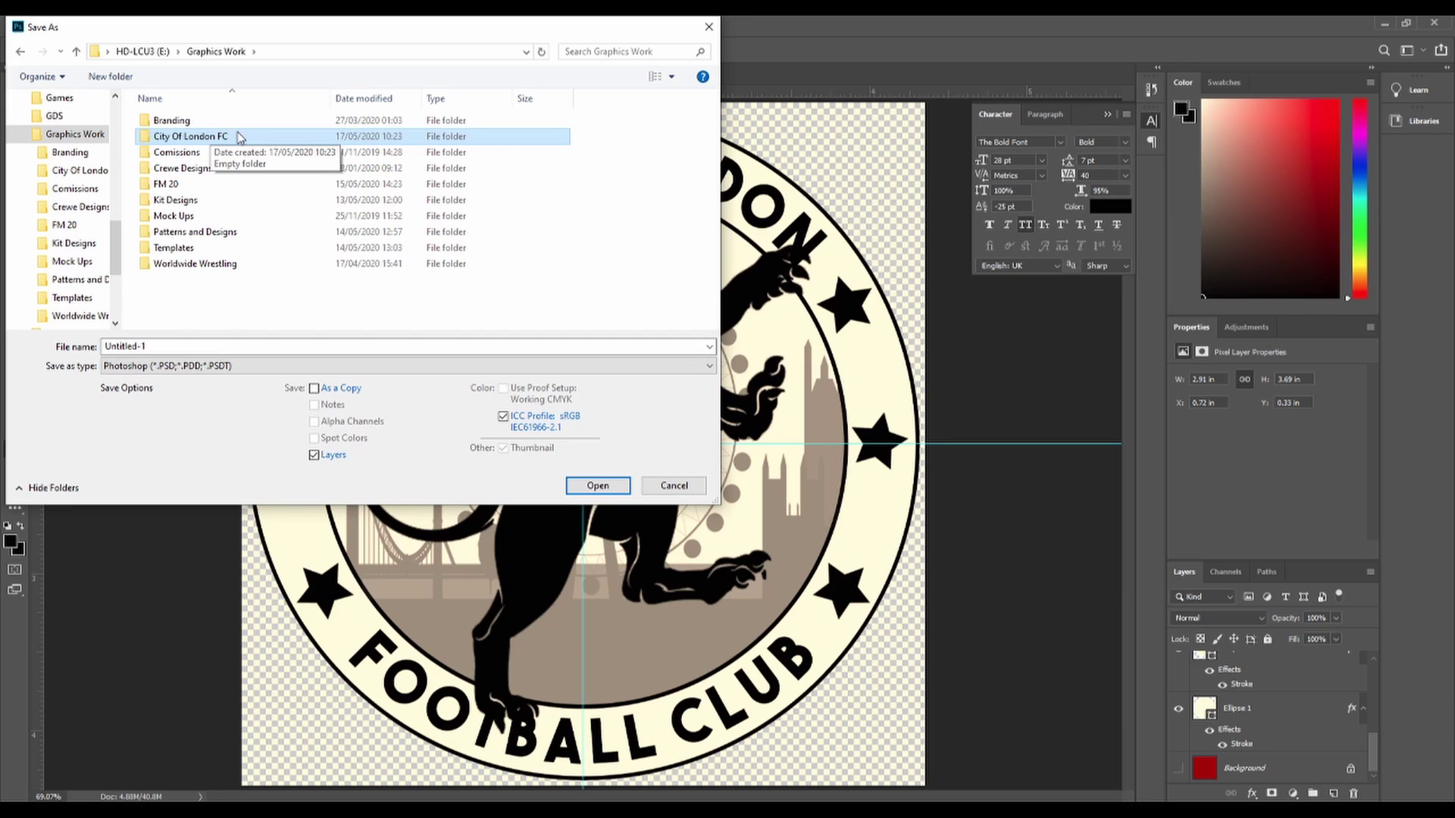
Save the badge as Logo Master in the City Of London FC folder, keeping Maximize Compatibility enabled.
{"action": "double_click", "coordinate": [214, 136]}
{"action": "left_click", "coordinate": [156, 342]}
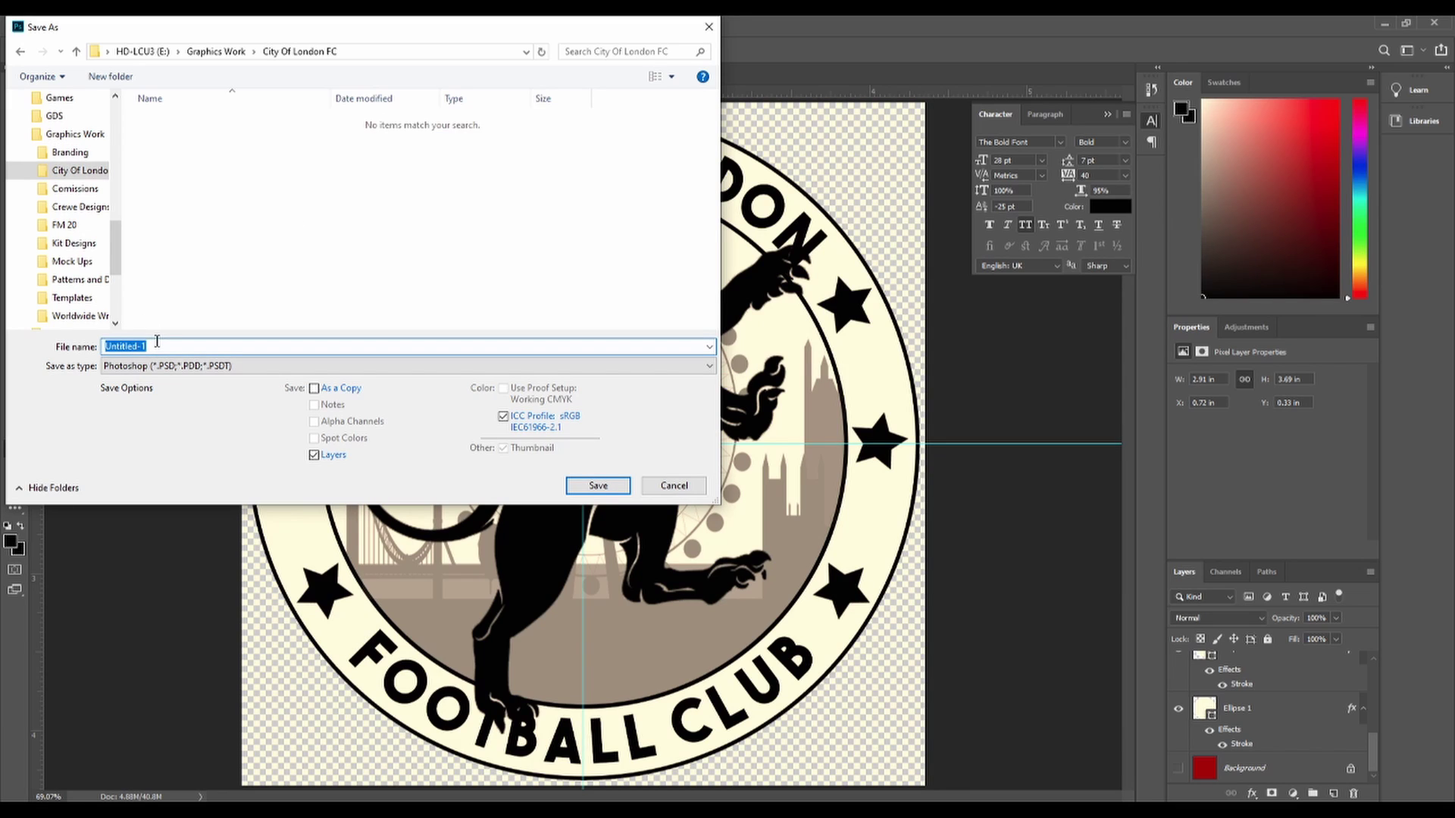
{"action": "type", "text": "Logo Mastr"}
{"action": "key", "text": "BackSpace"}
{"action": "type", "text": "er"}
{"action": "left_click", "coordinate": [588, 485]}
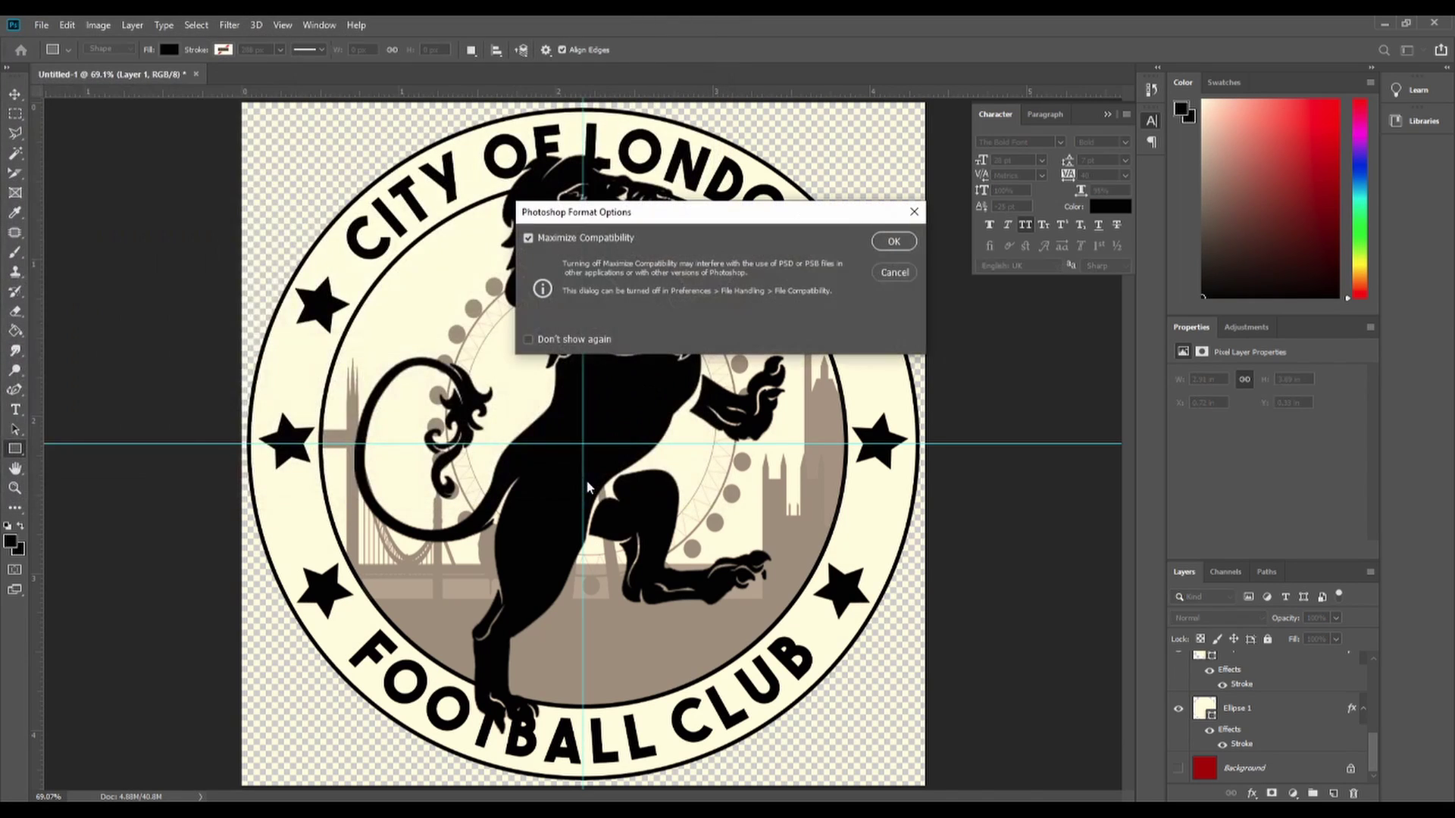
{"action": "left_click", "coordinate": [894, 242]}
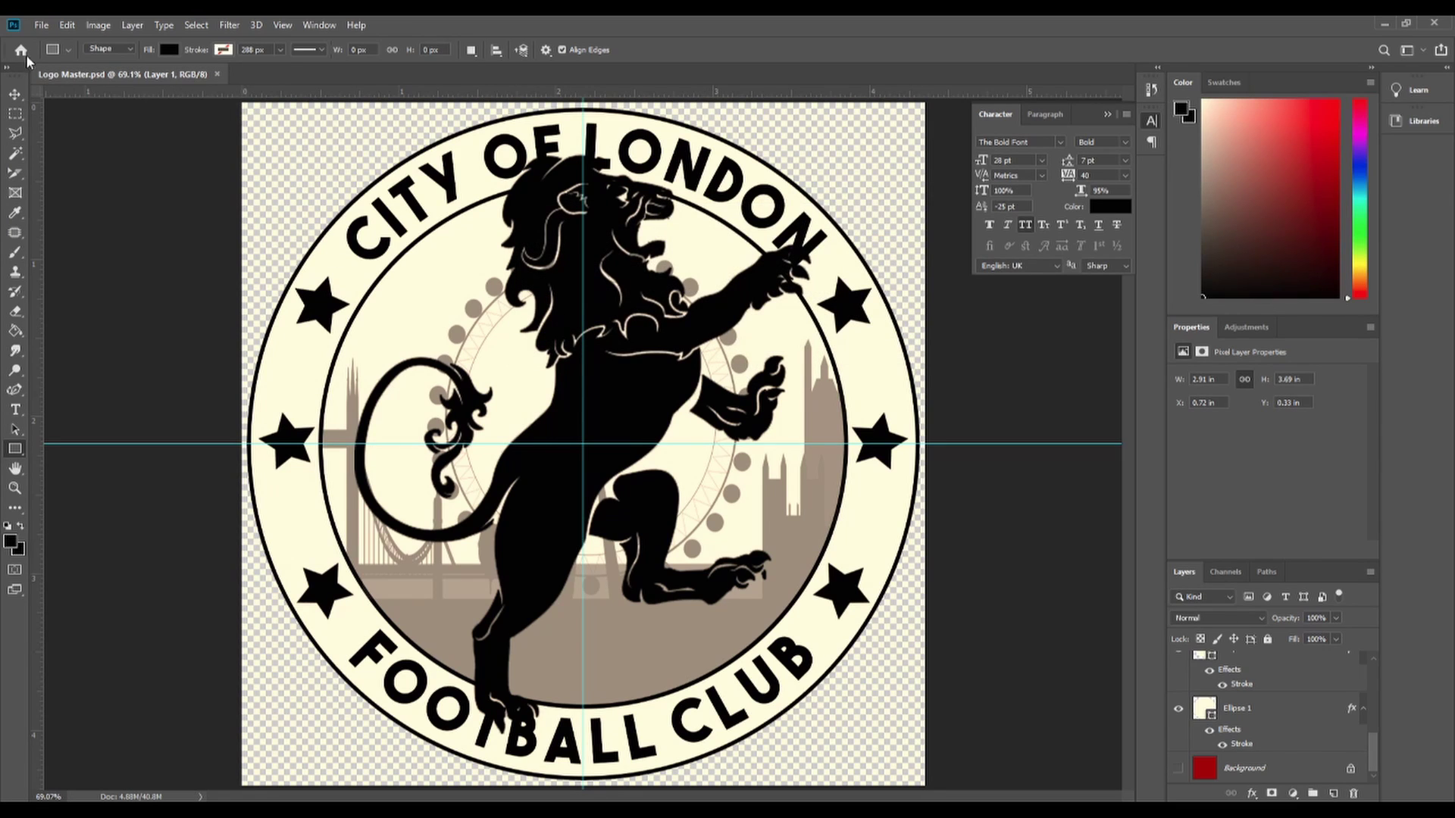
Save a PNG copy of the badge as Logo Master in the same folder.
{"action": "left_click", "coordinate": [42, 26]}
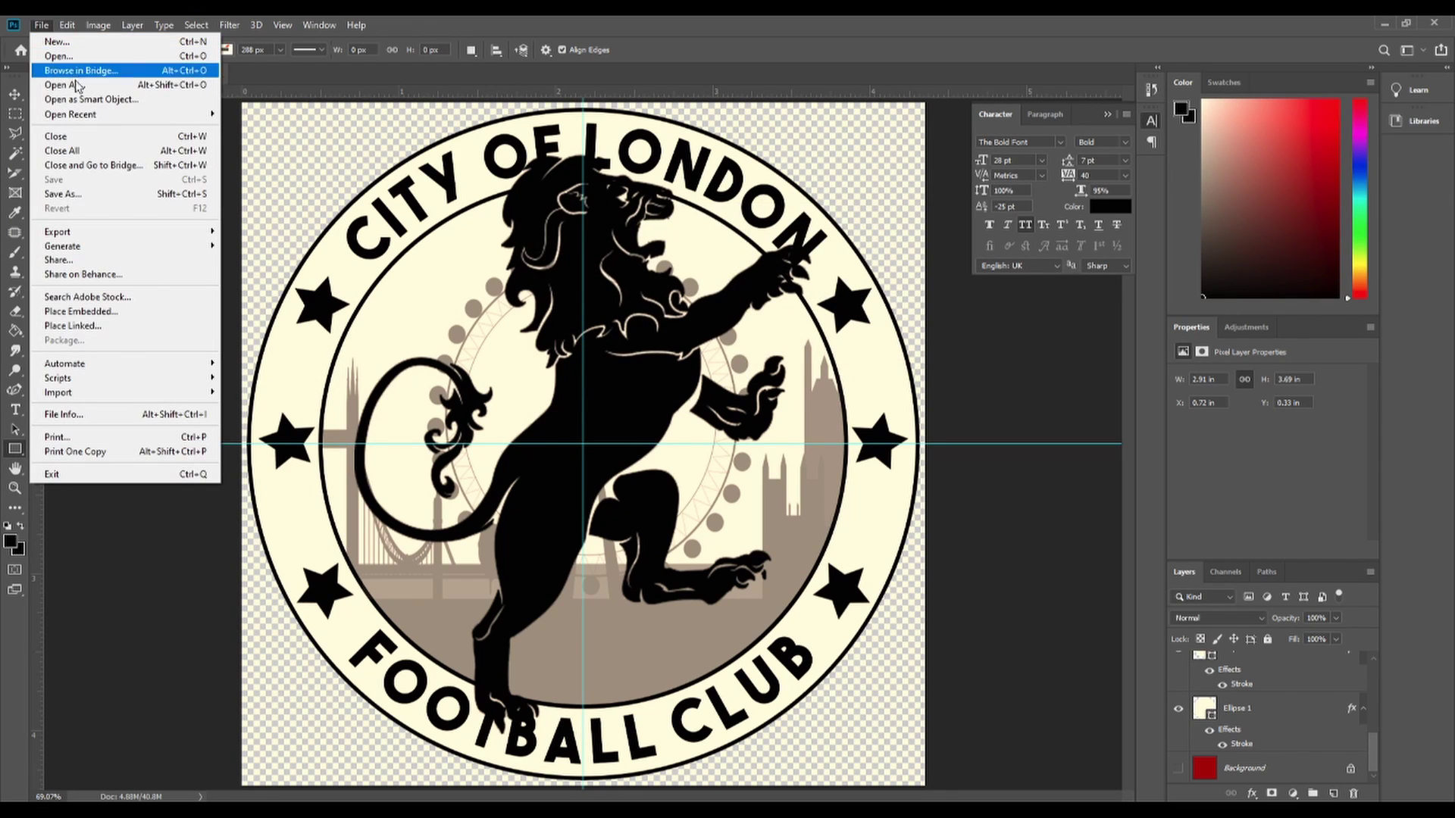
{"action": "left_click", "coordinate": [97, 194]}
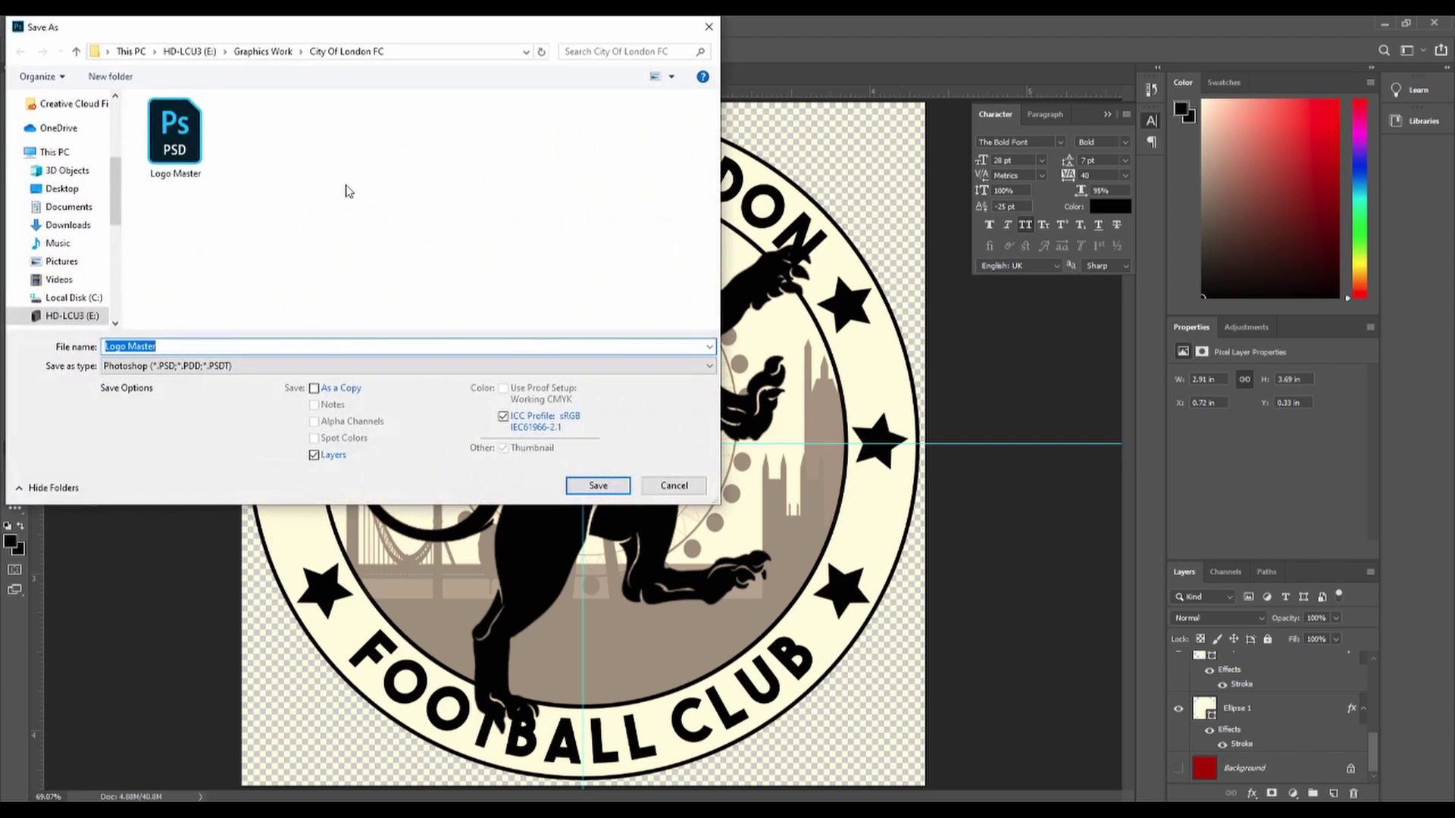
{"action": "left_click", "coordinate": [261, 367]}
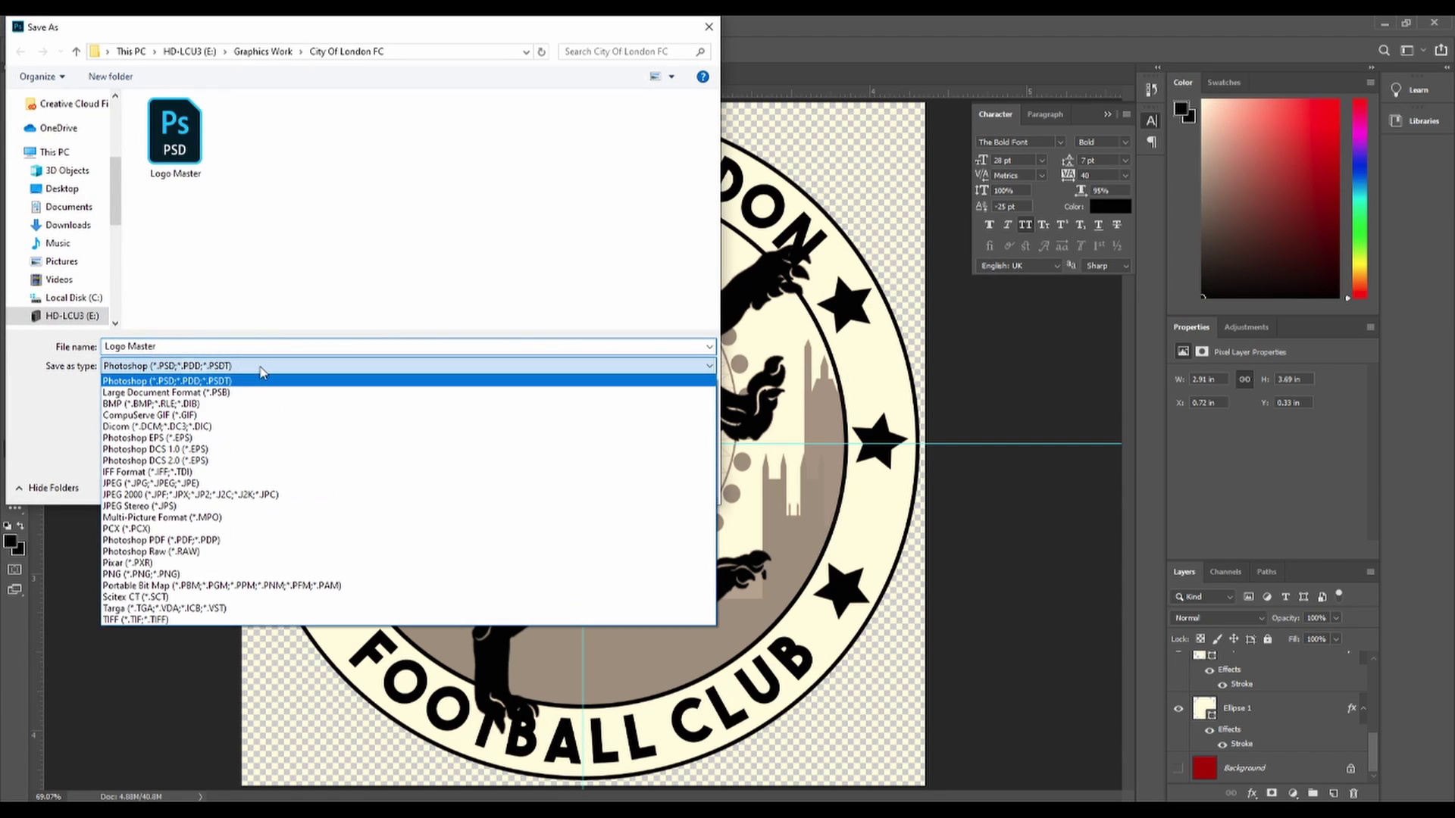
{"action": "left_click", "coordinate": [174, 573]}
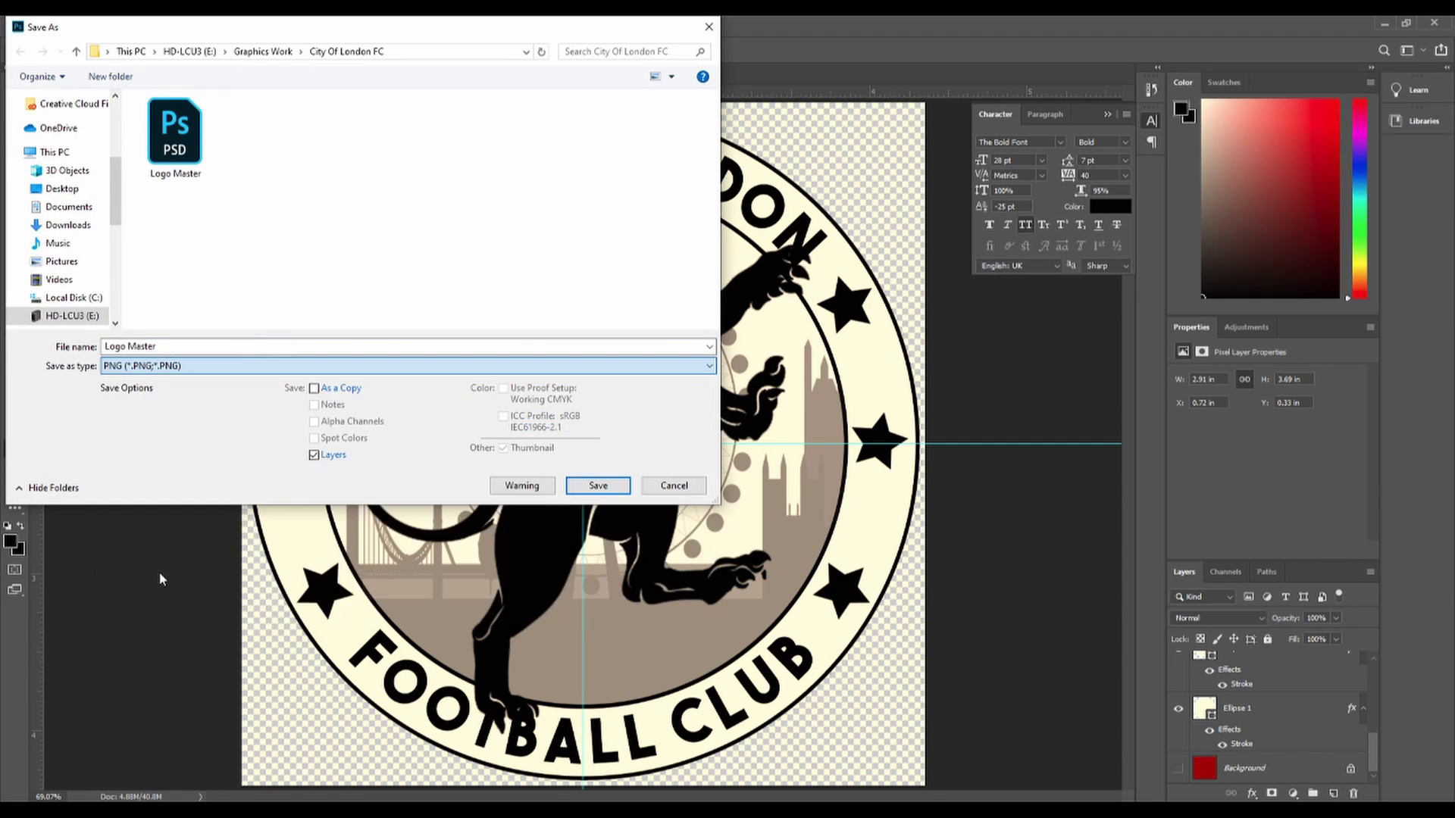
{"action": "left_click", "coordinate": [598, 485]}
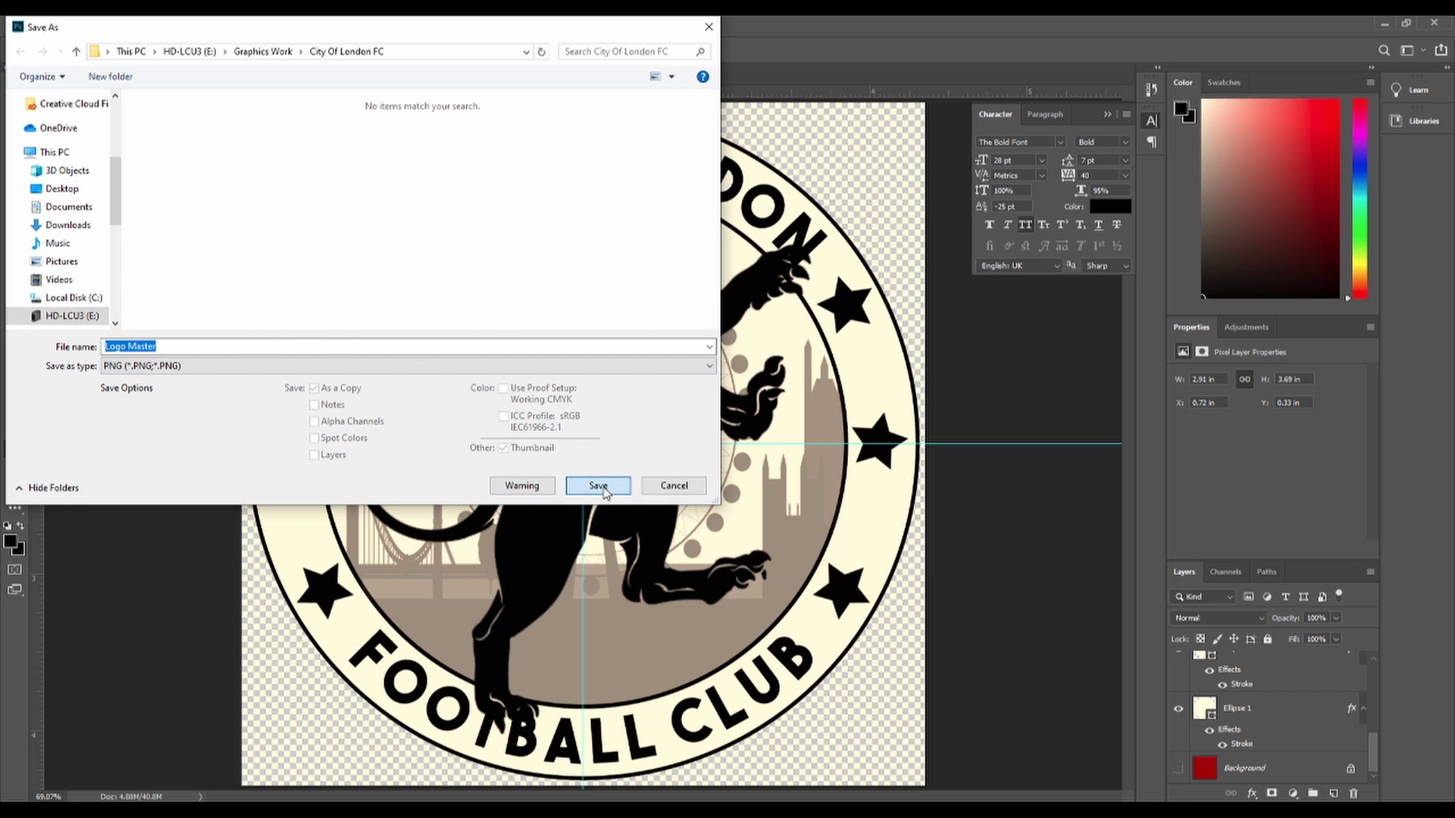
{"action": "left_click", "coordinate": [812, 256]}
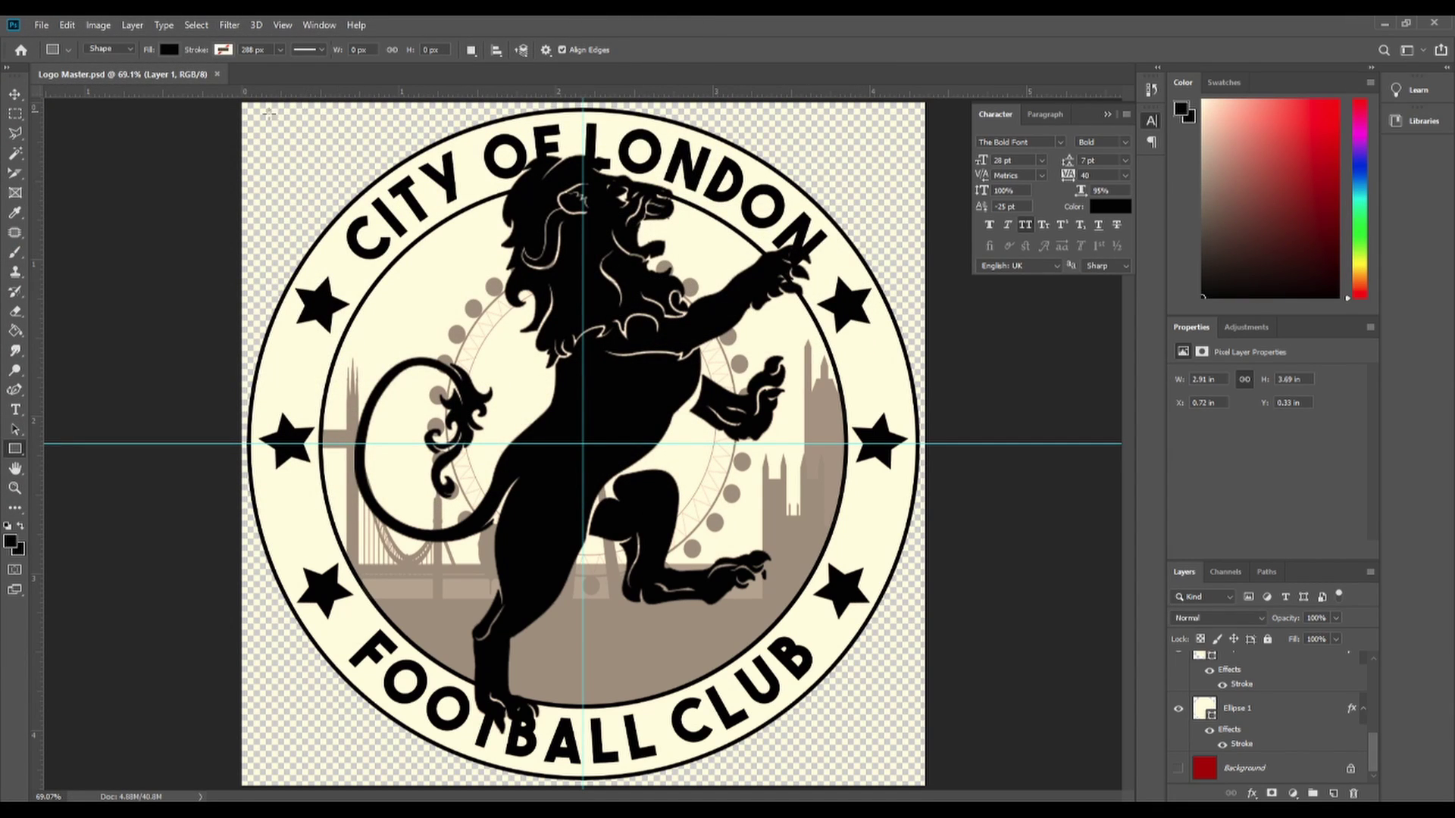
Open the Logo Master PNG file and close the Logo Master PSD document.
{"action": "left_click", "coordinate": [41, 25]}
{"action": "left_click", "coordinate": [59, 56]}
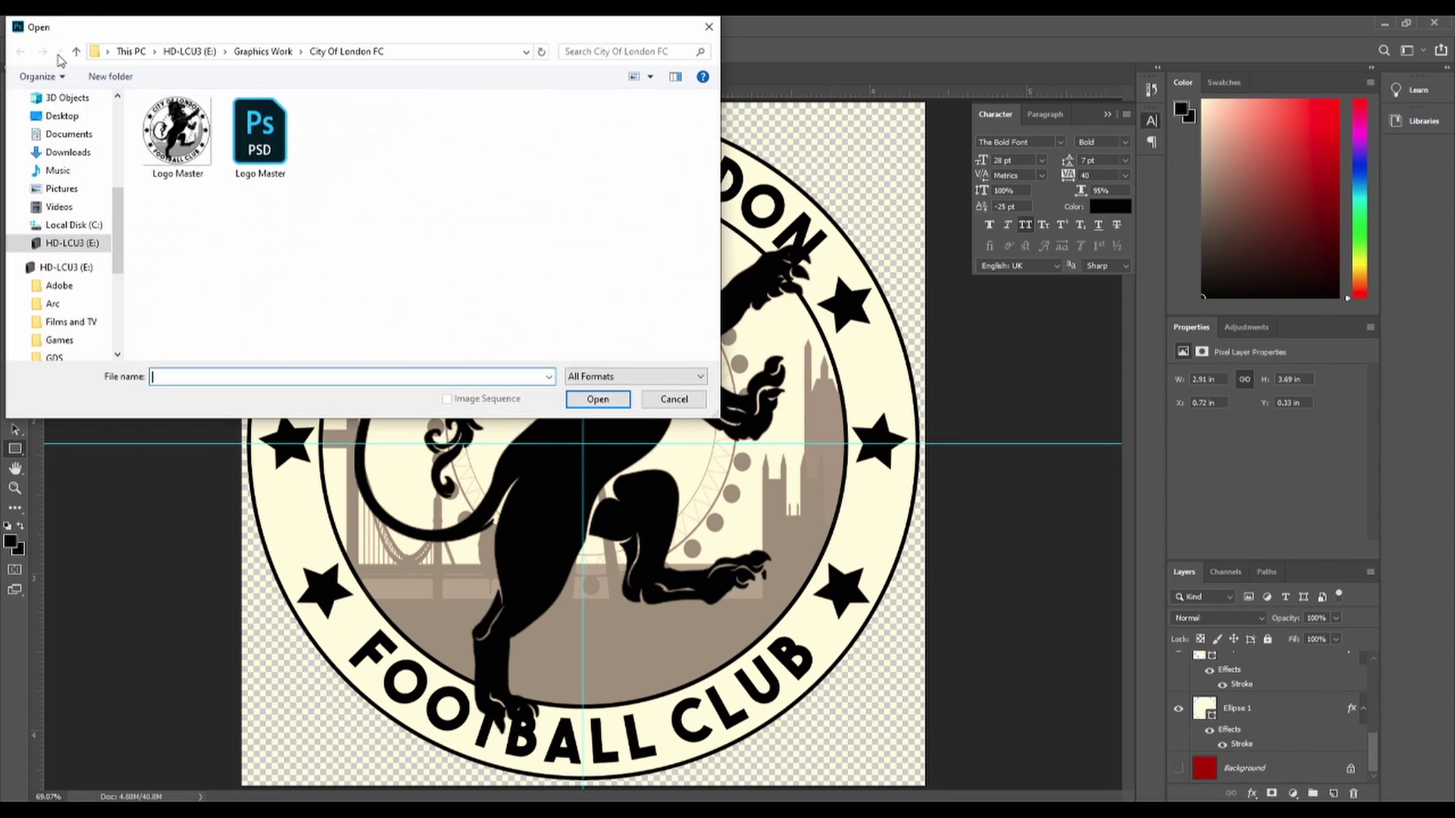
{"action": "double_click", "coordinate": [176, 148]}
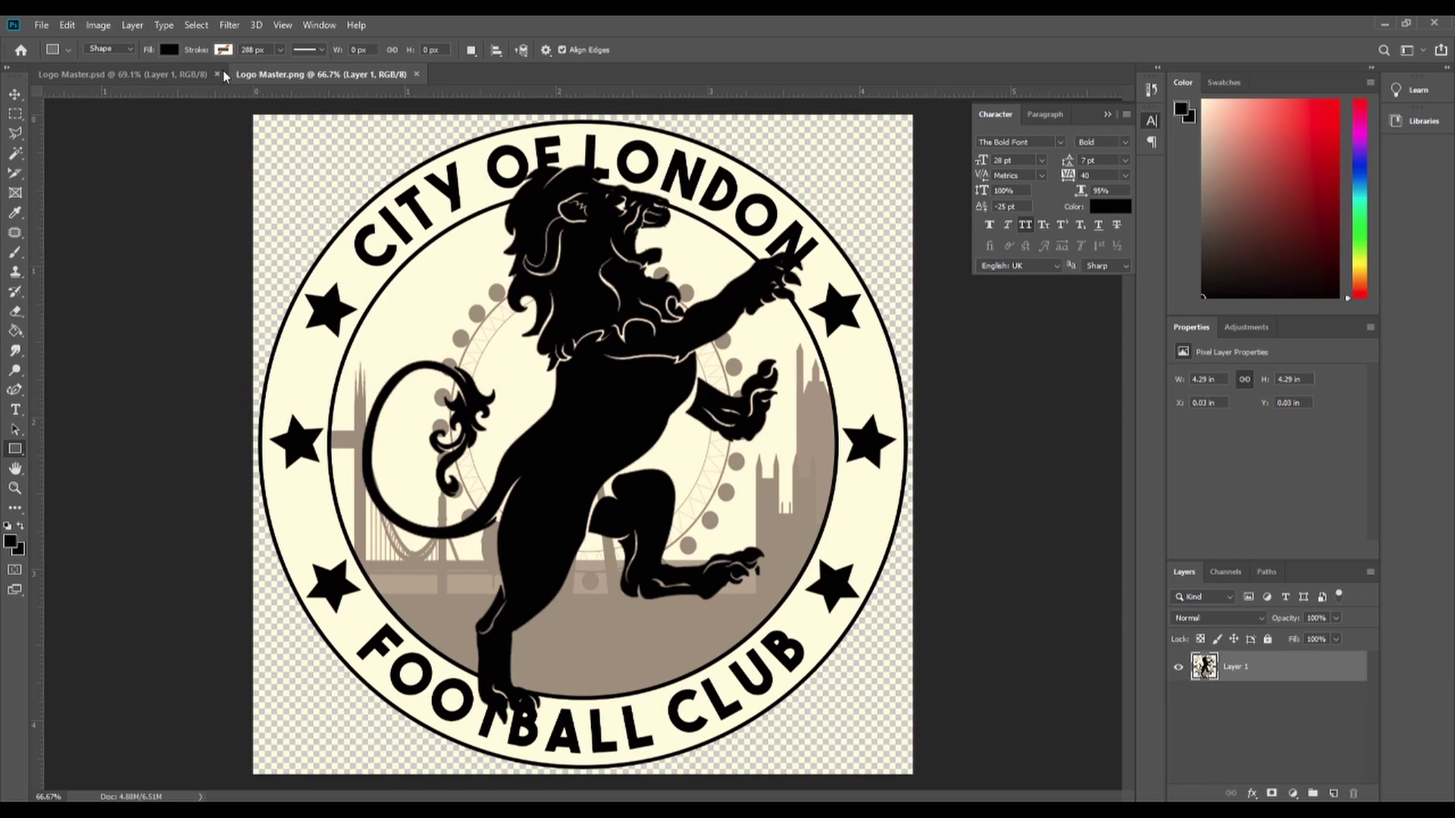
{"action": "left_click", "coordinate": [217, 74]}
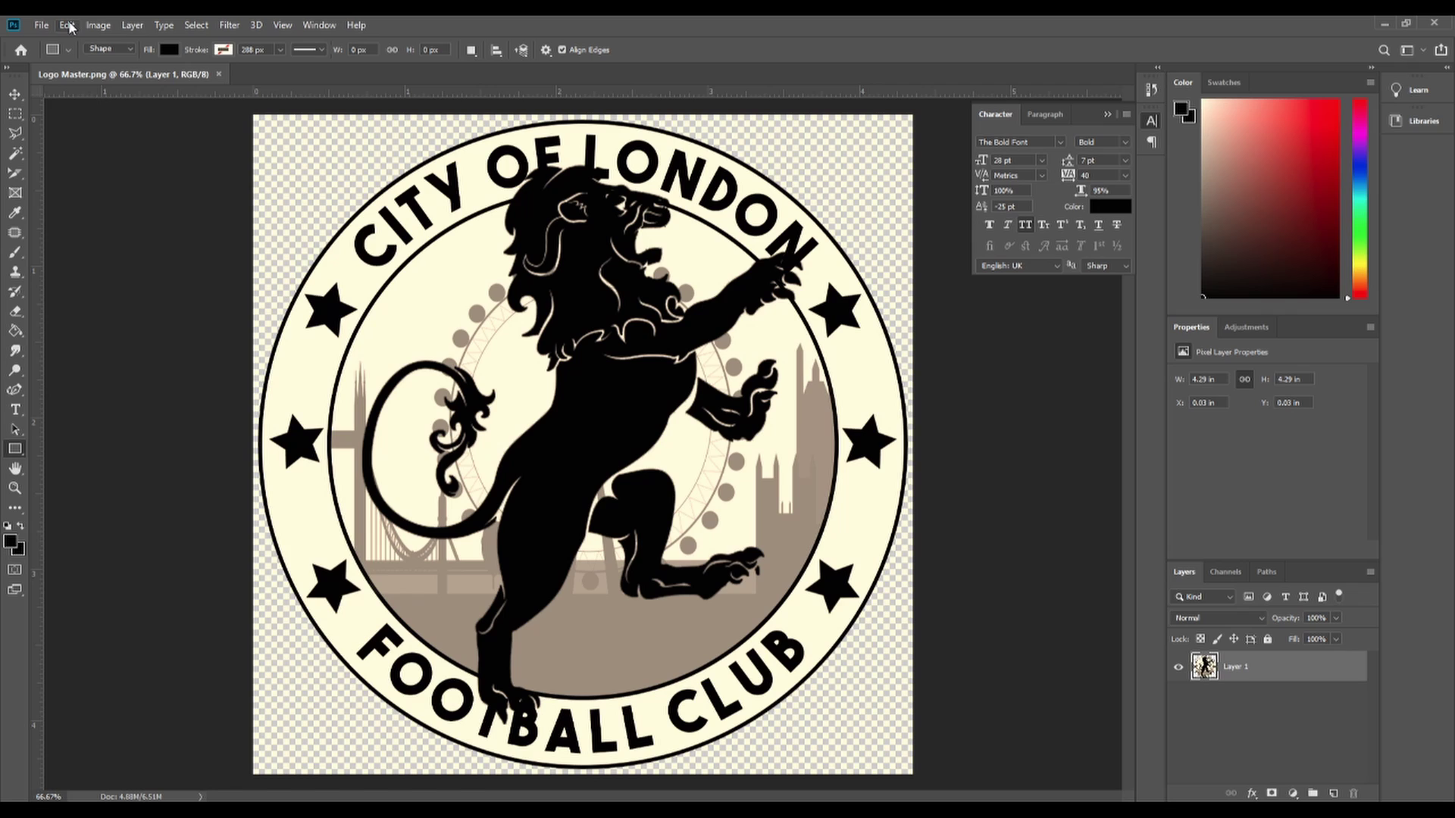
Resize the badge image to 200 × 200 pixels.
{"action": "left_click", "coordinate": [97, 25]}
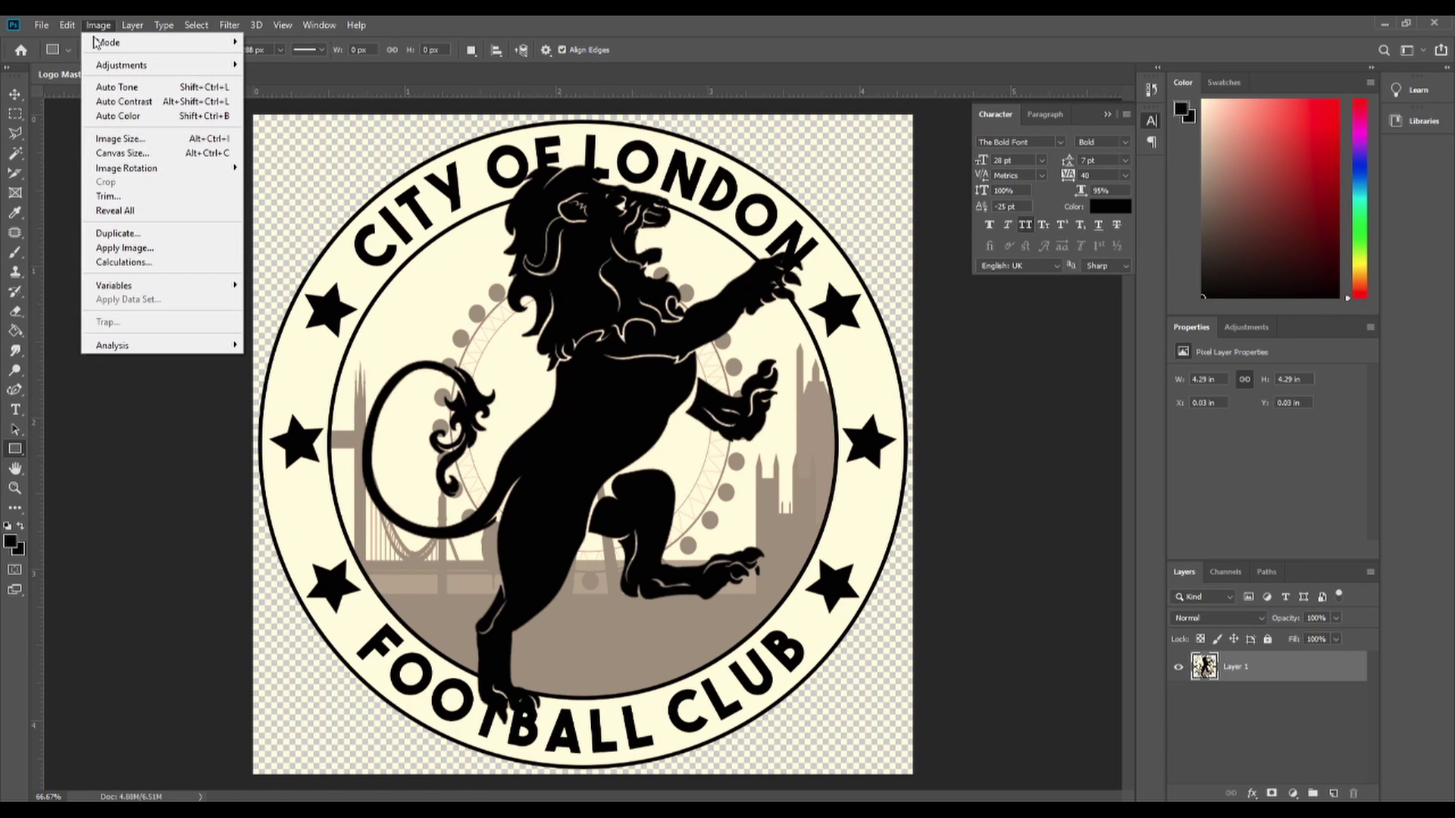
{"action": "left_click", "coordinate": [129, 140]}
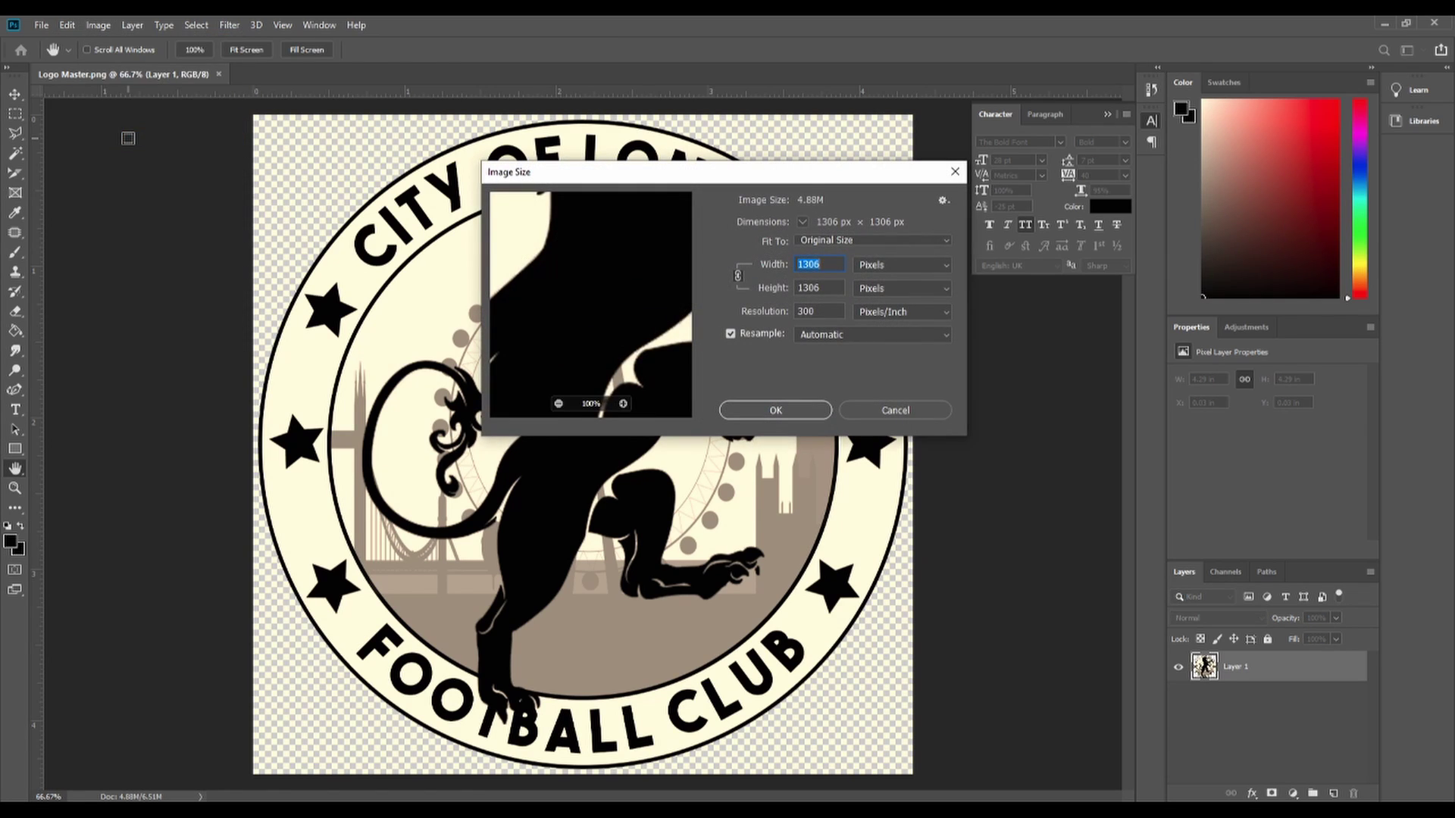
{"action": "type", "text": "200"}
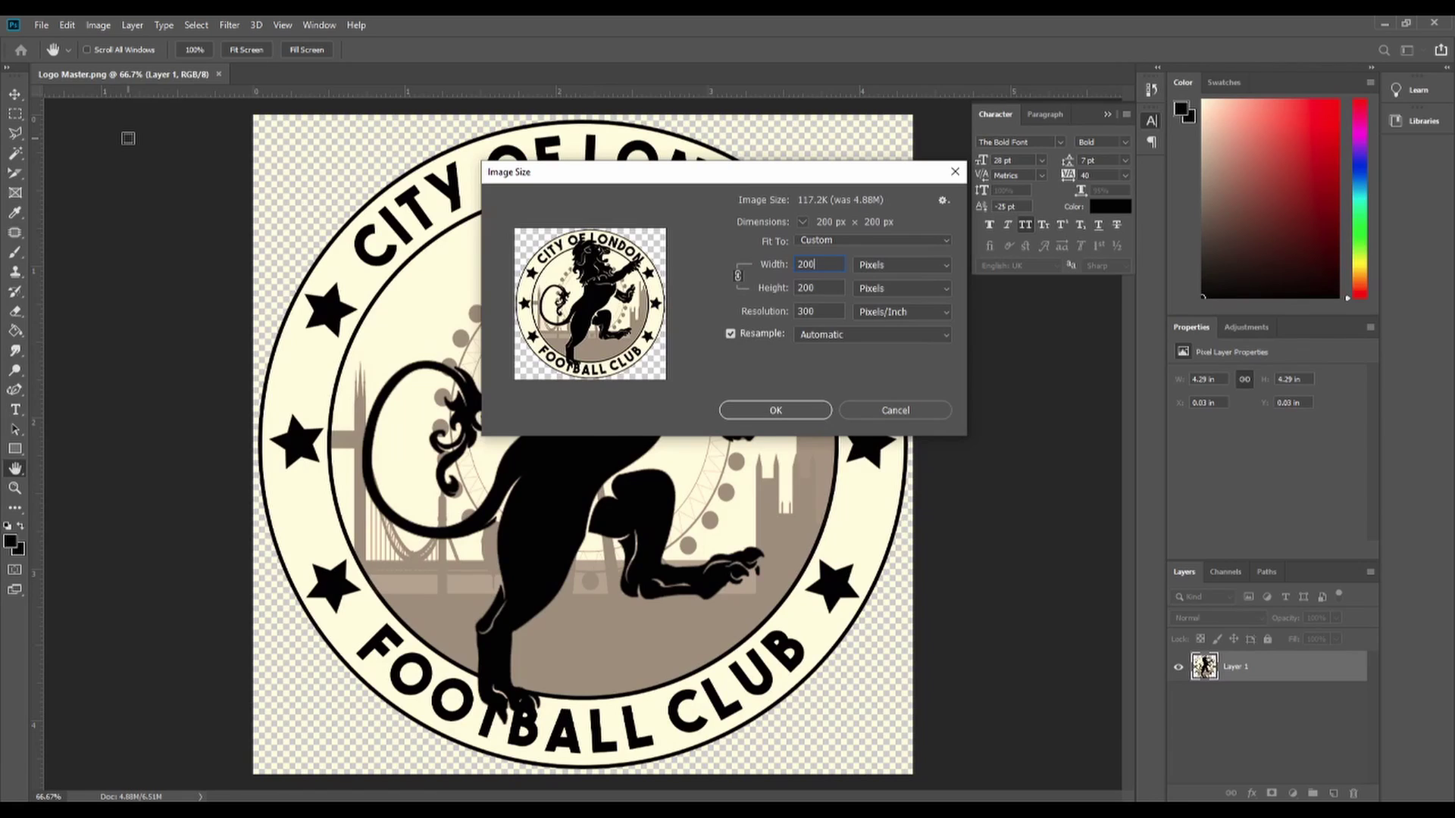
{"action": "key", "text": "Return"}
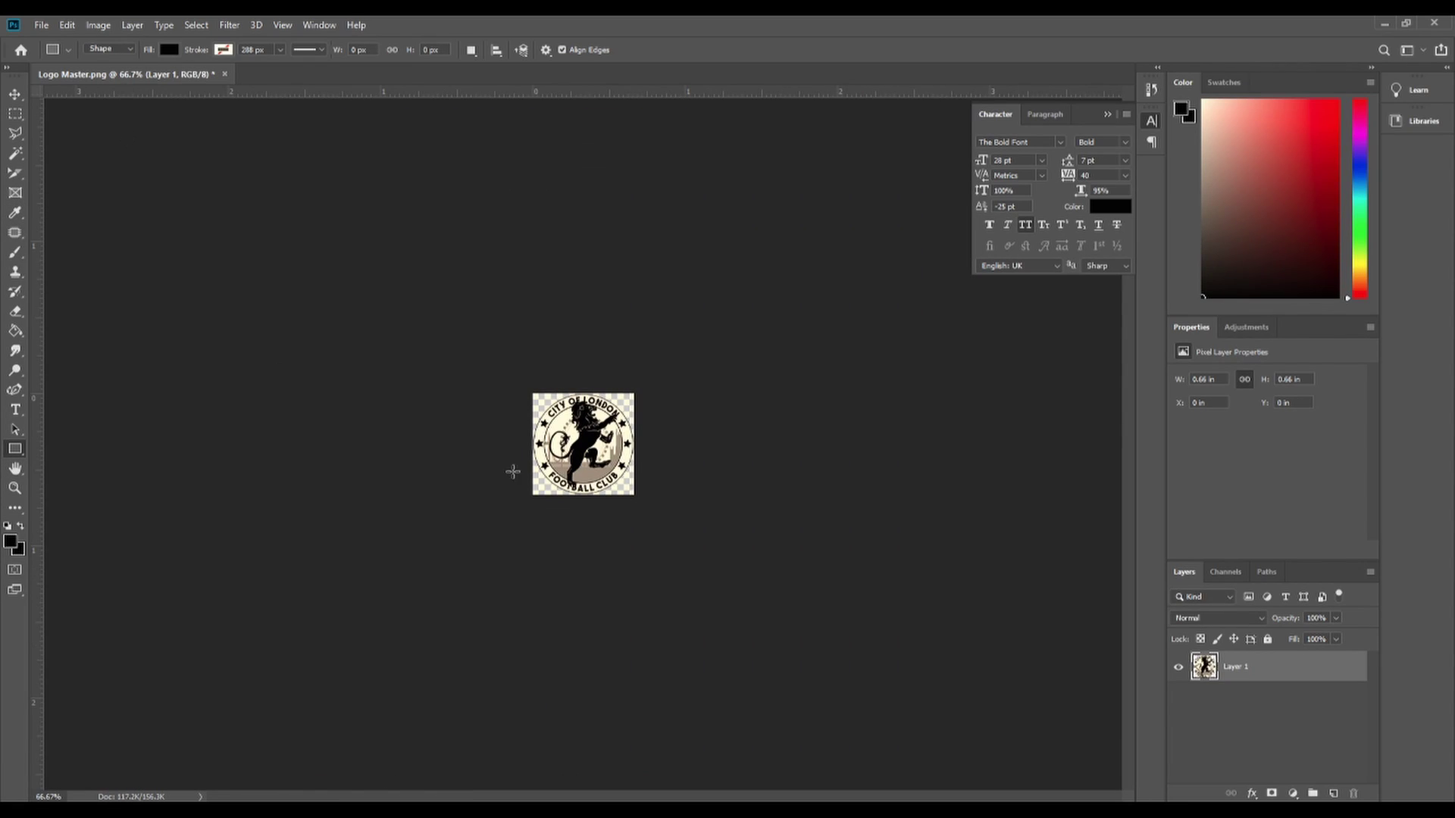
Start saving the badge as a new PNG copy and browse to Documents > Sports Interactive > Football Manager 2020 > graphics > logos.
{"action": "left_click", "coordinate": [35, 25]}
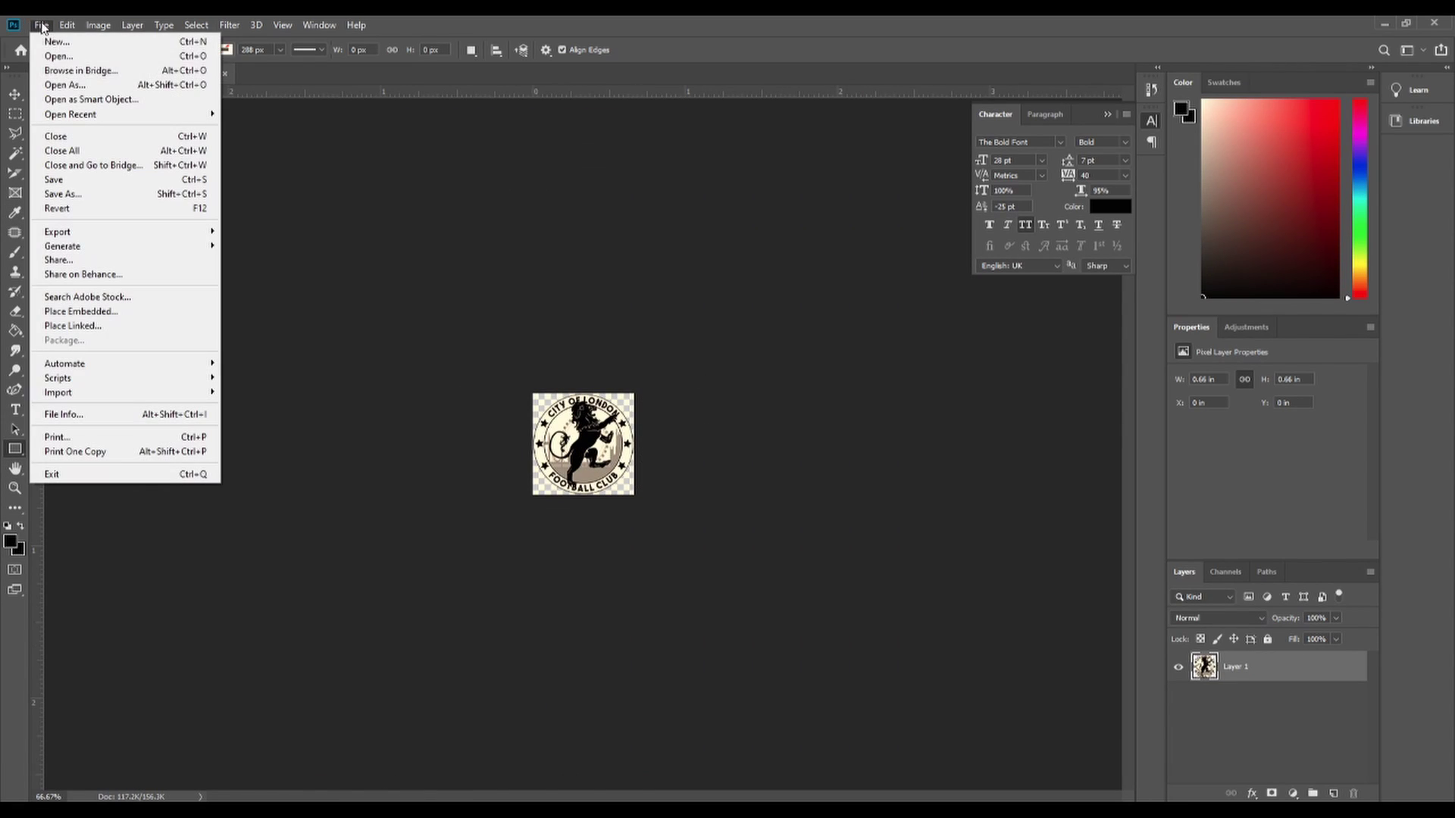
{"action": "left_click", "coordinate": [63, 194]}
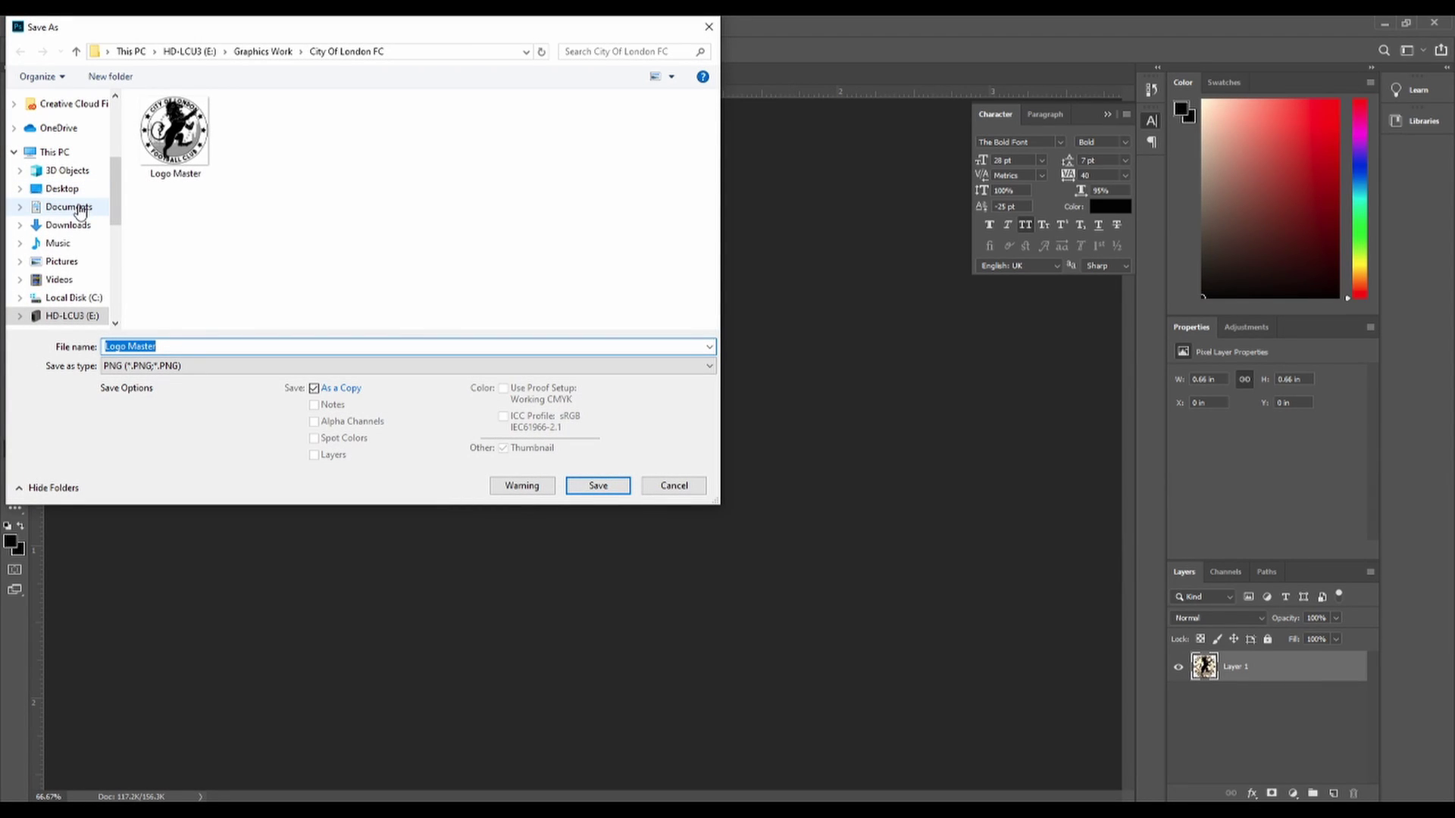
{"action": "left_click", "coordinate": [80, 211]}
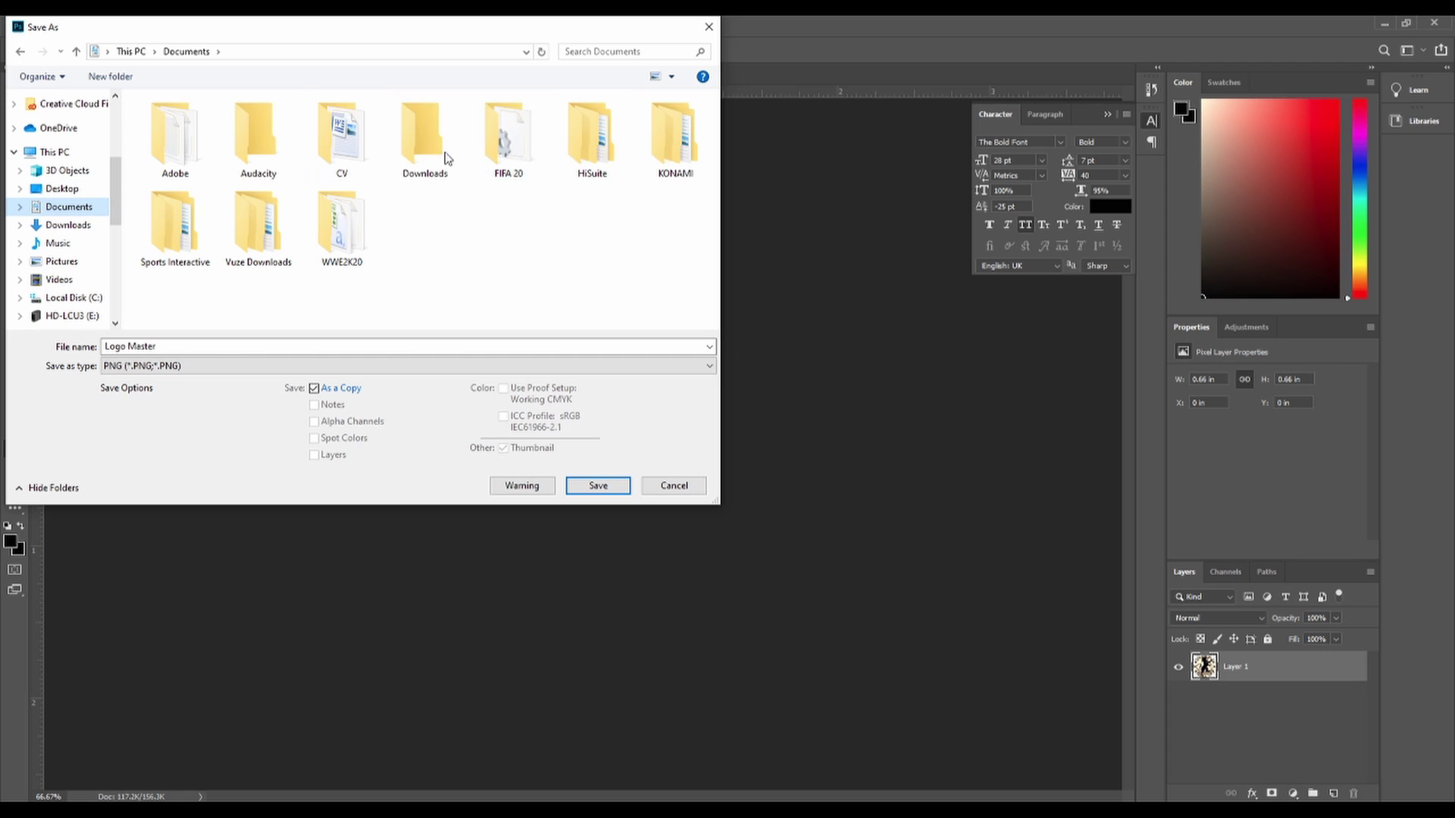
{"action": "double_click", "coordinate": [162, 220]}
{"action": "double_click", "coordinate": [220, 170]}
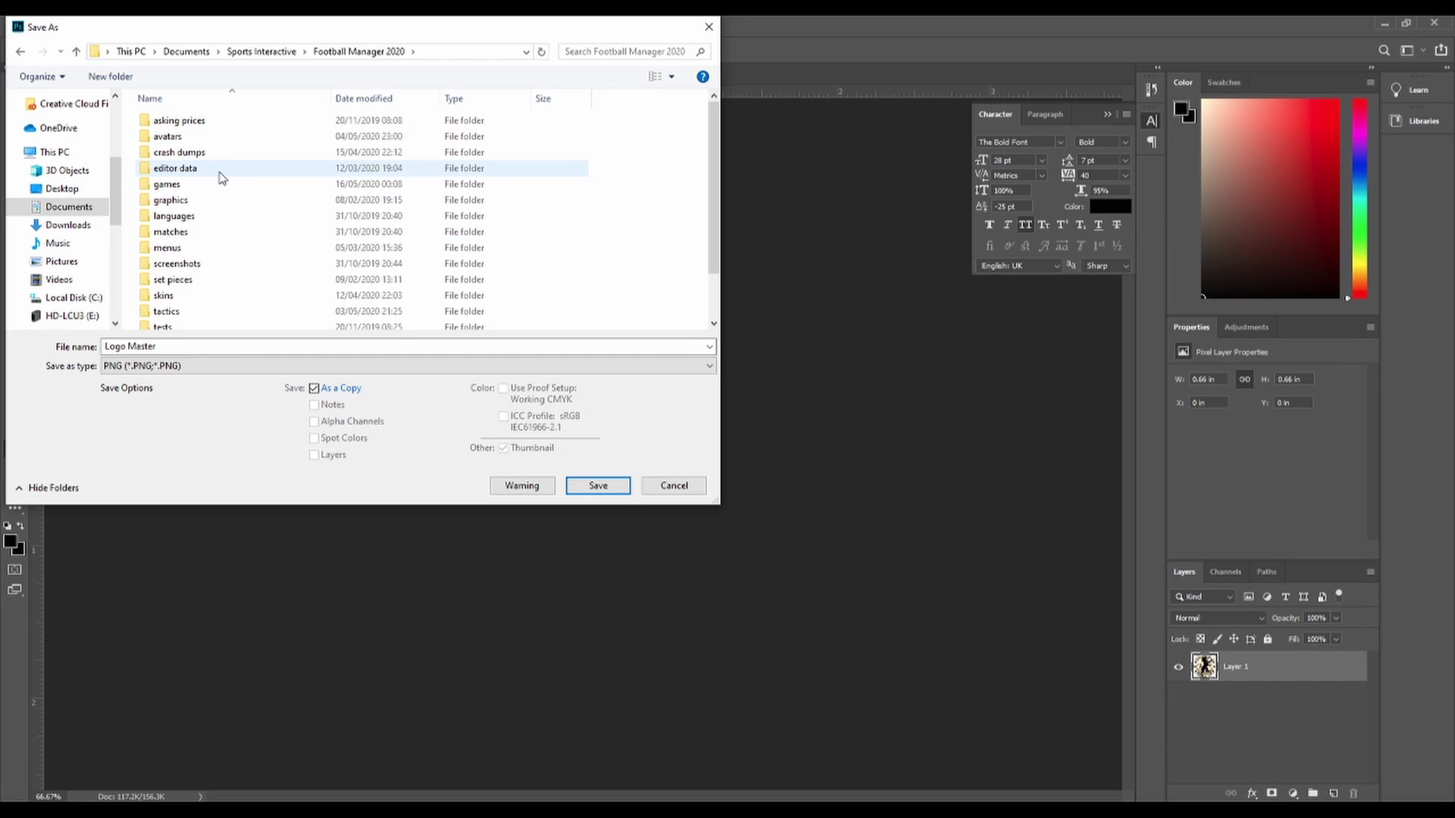
{"action": "double_click", "coordinate": [181, 203]}
{"action": "left_click", "coordinate": [168, 187]}
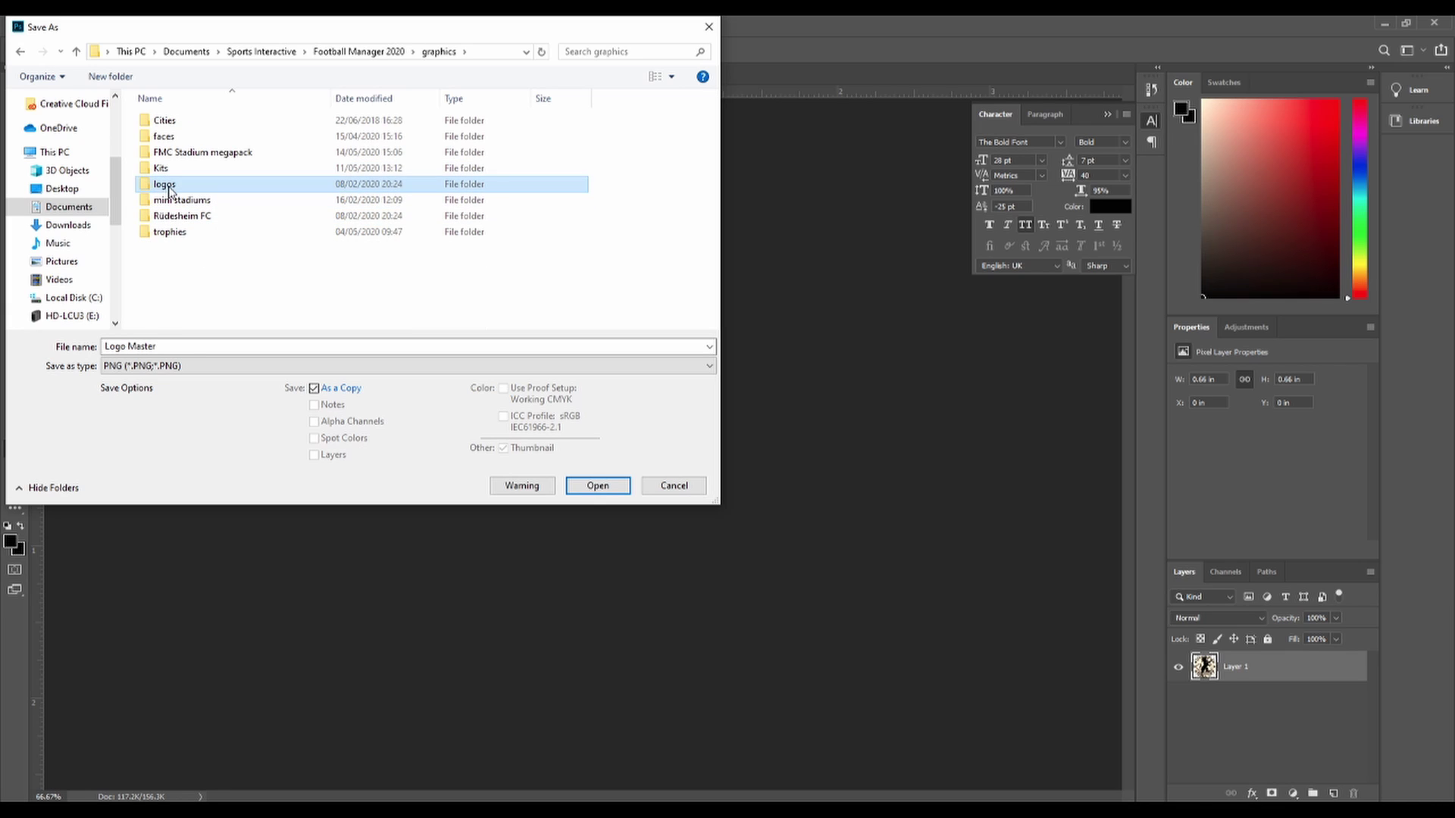
{"action": "double_click", "coordinate": [168, 188]}
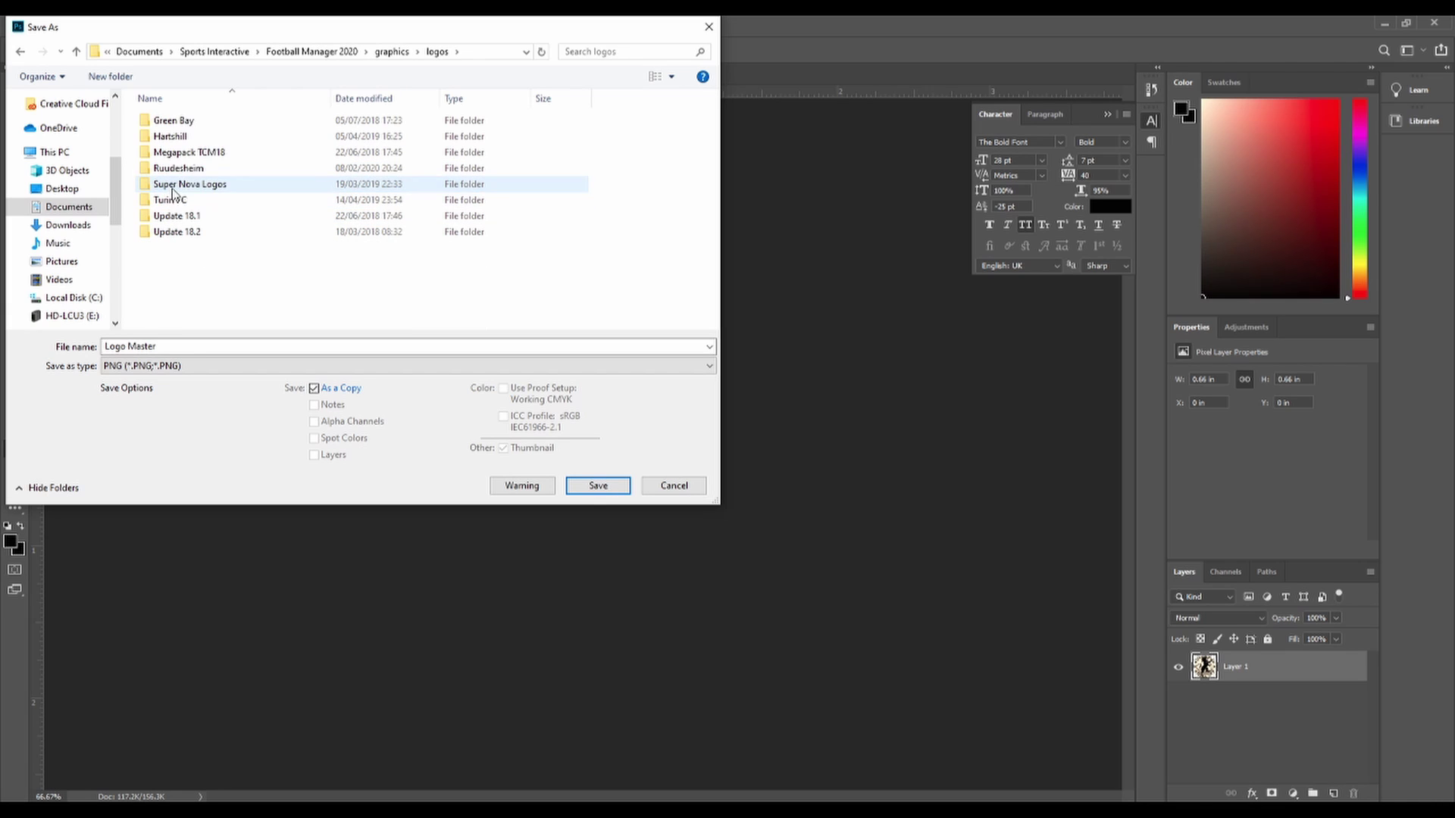
Create a folder named City Of London FC inside the logos folder.
{"action": "right_click", "coordinate": [171, 292]}
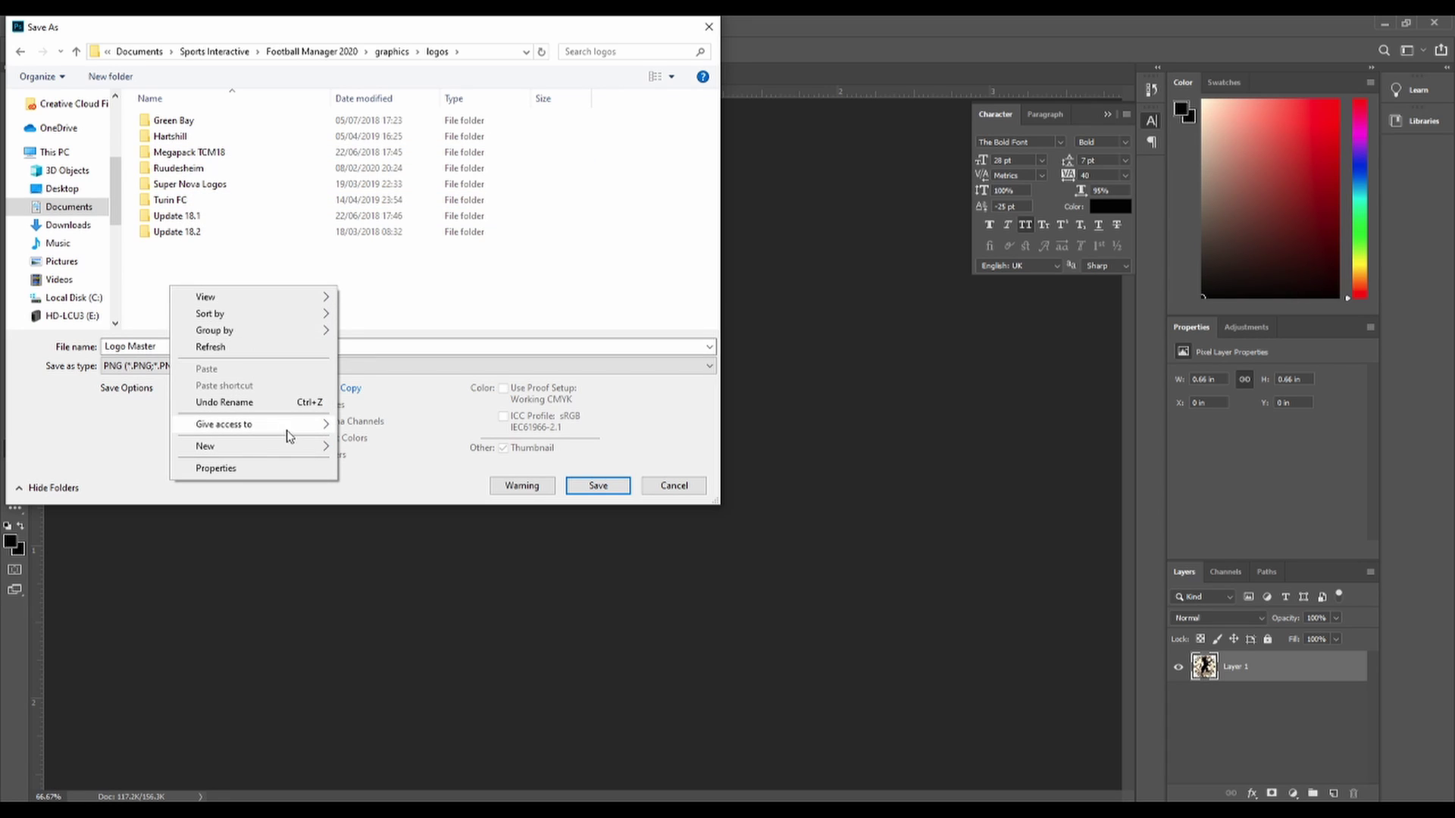
{"action": "mouse_move", "coordinate": [296, 452]}
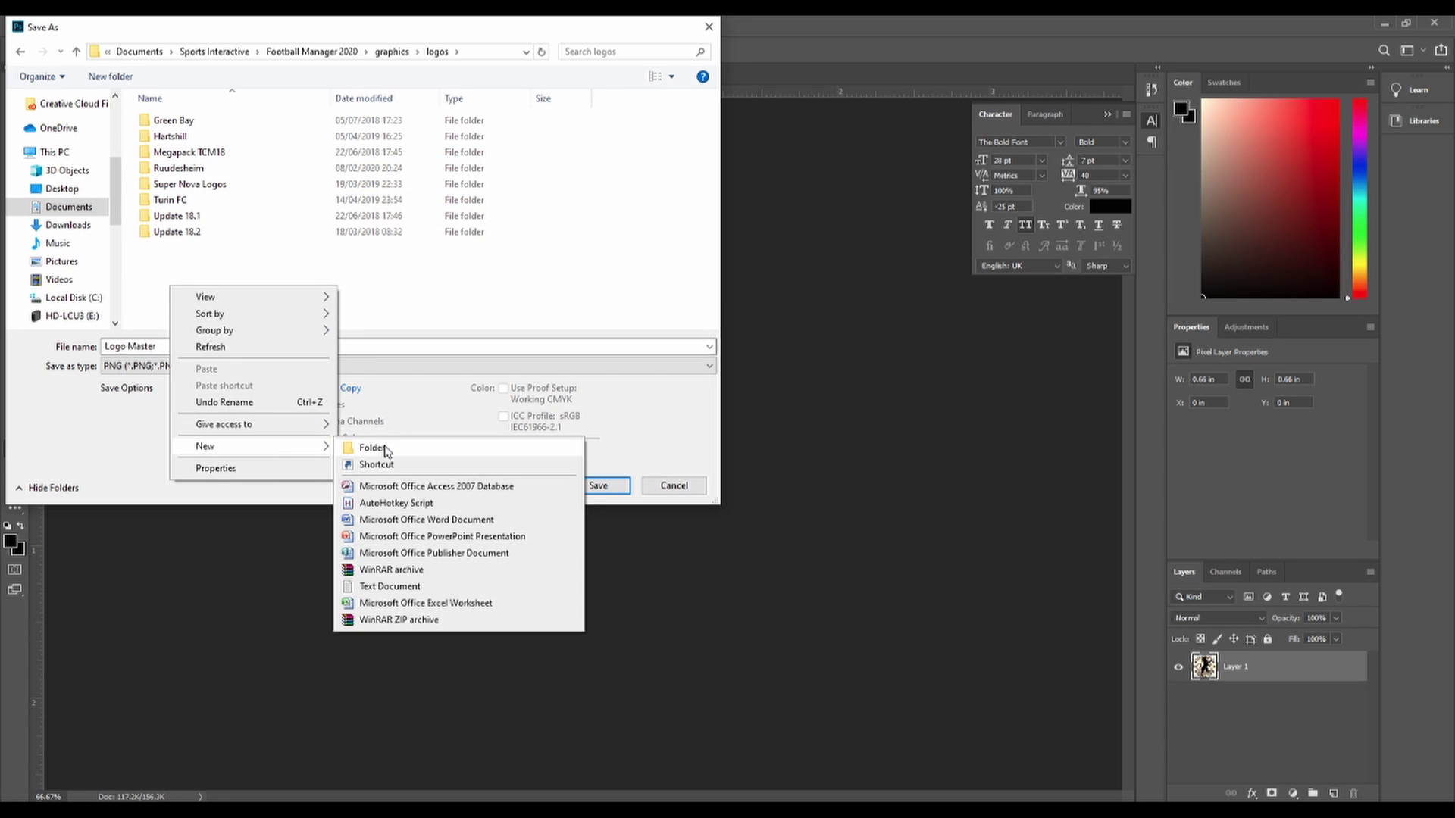
{"action": "left_click", "coordinate": [382, 448]}
{"action": "type", "text": "Ci"}
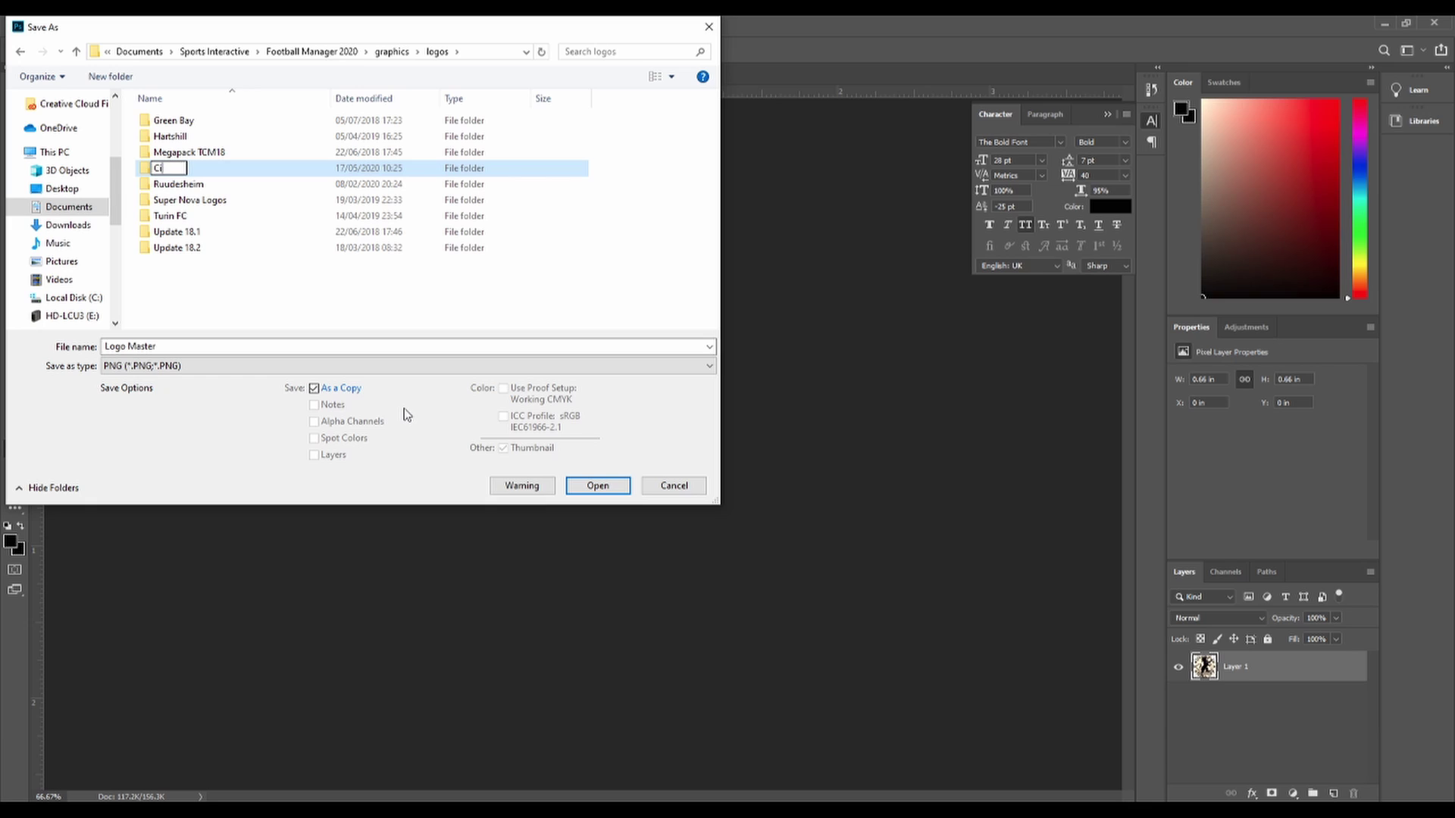
{"action": "type", "text": "ty Of London"}
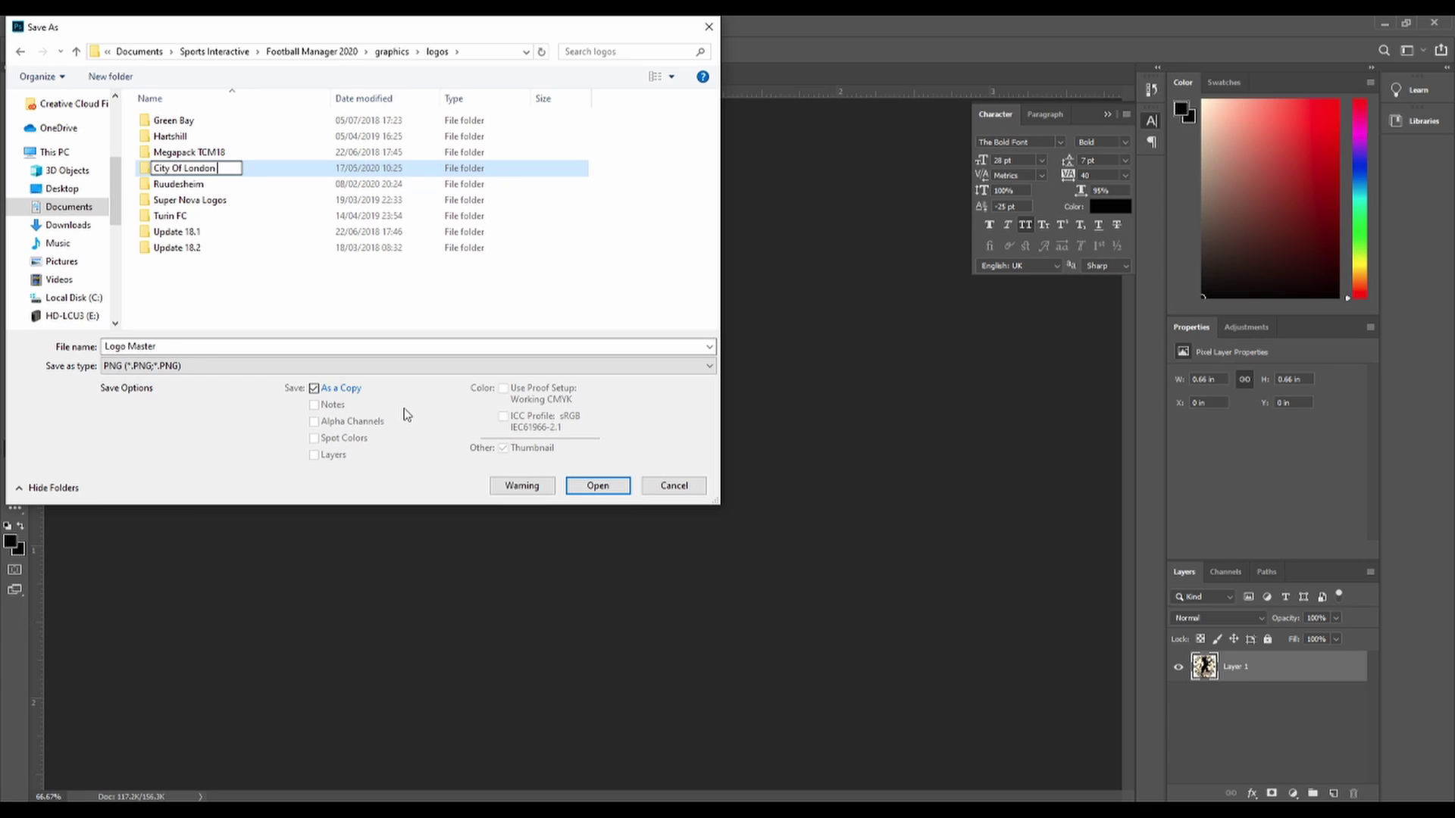
{"action": "type", "text": " FC"}
{"action": "key", "text": "Return"}
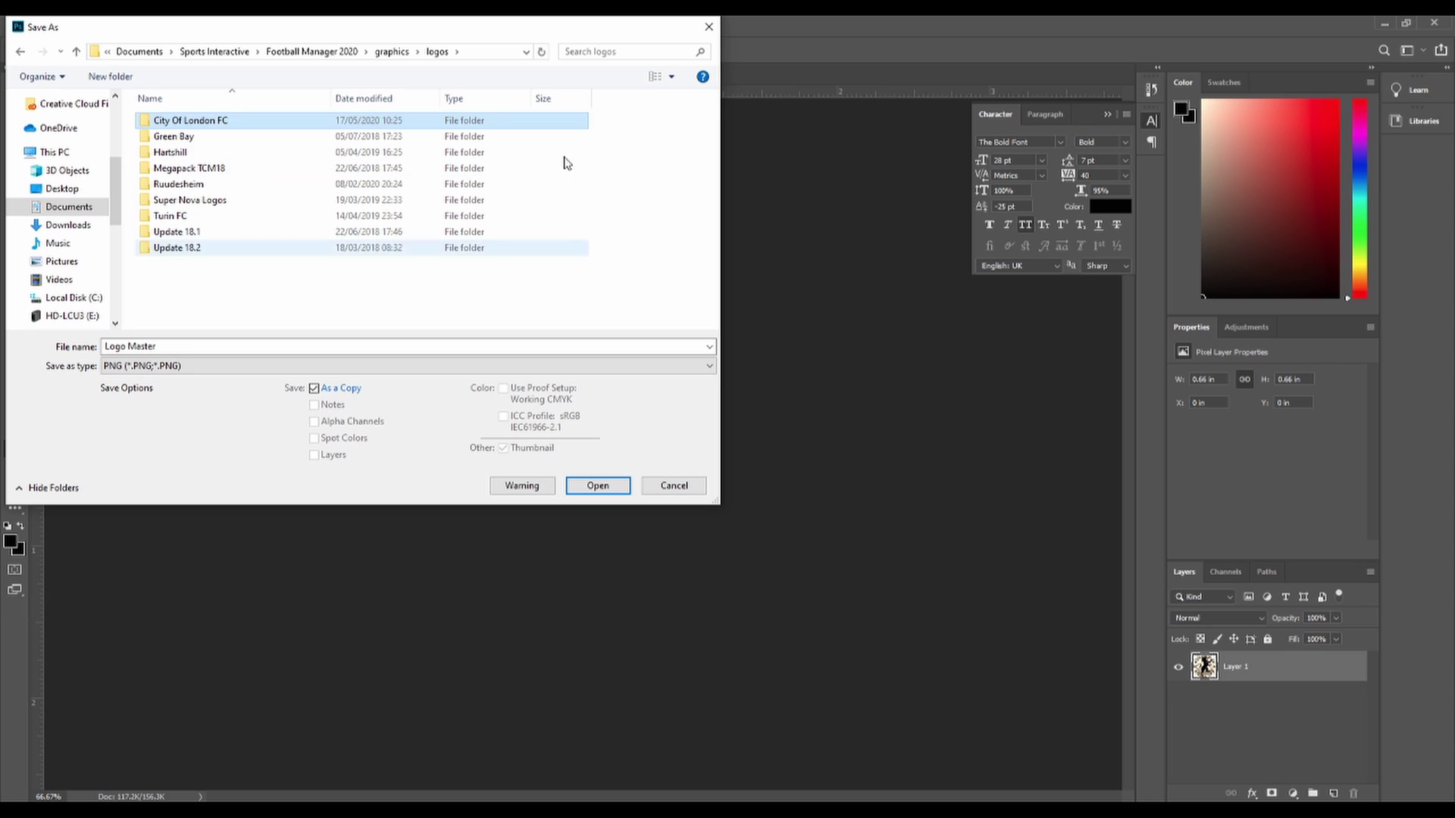
Open the new City Of London FC folder and create a subfolder named Normal in it.
{"action": "double_click", "coordinate": [250, 127]}
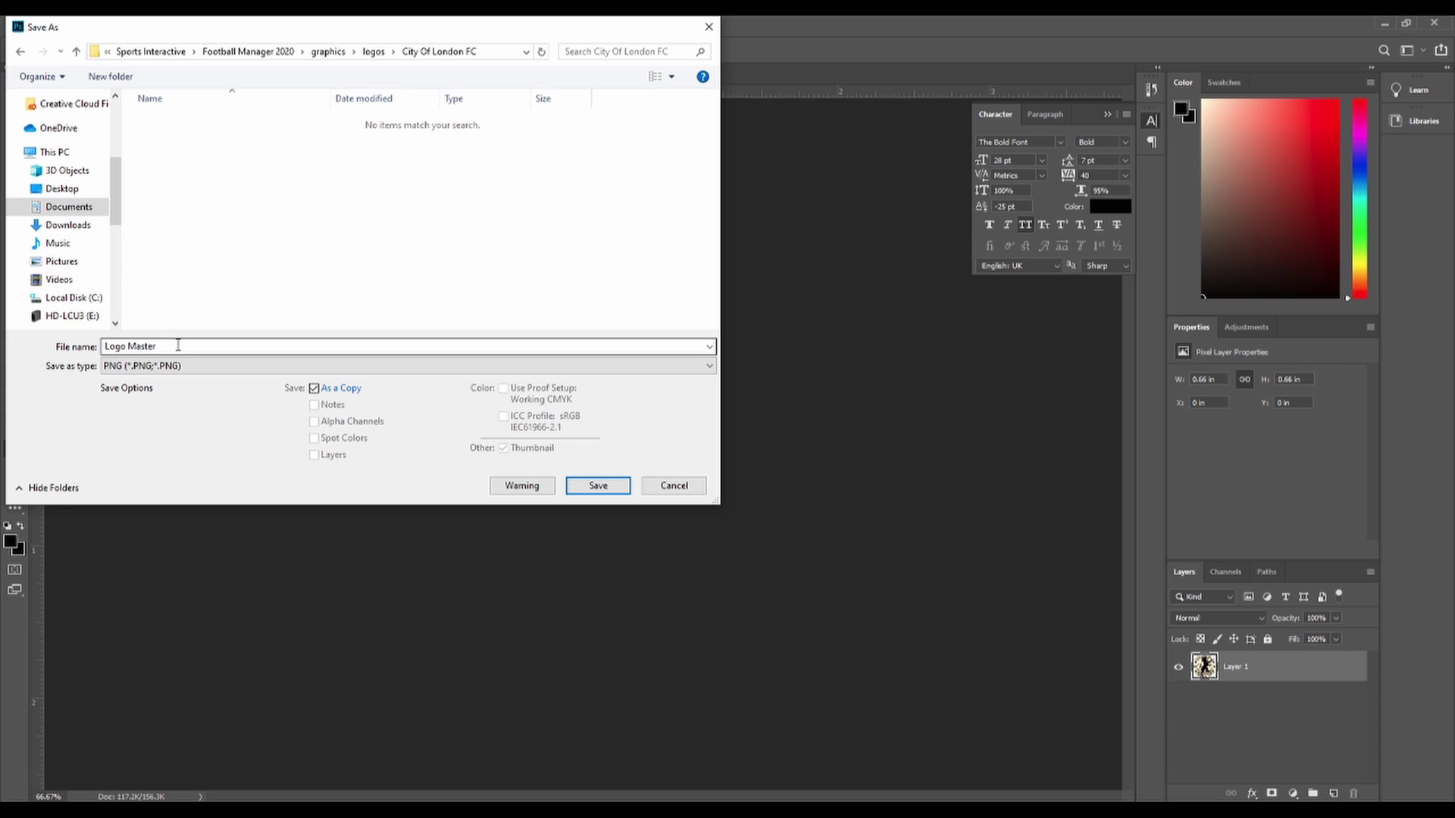
{"action": "right_click", "coordinate": [198, 137]}
{"action": "mouse_move", "coordinate": [333, 294]}
{"action": "left_click", "coordinate": [424, 297]}
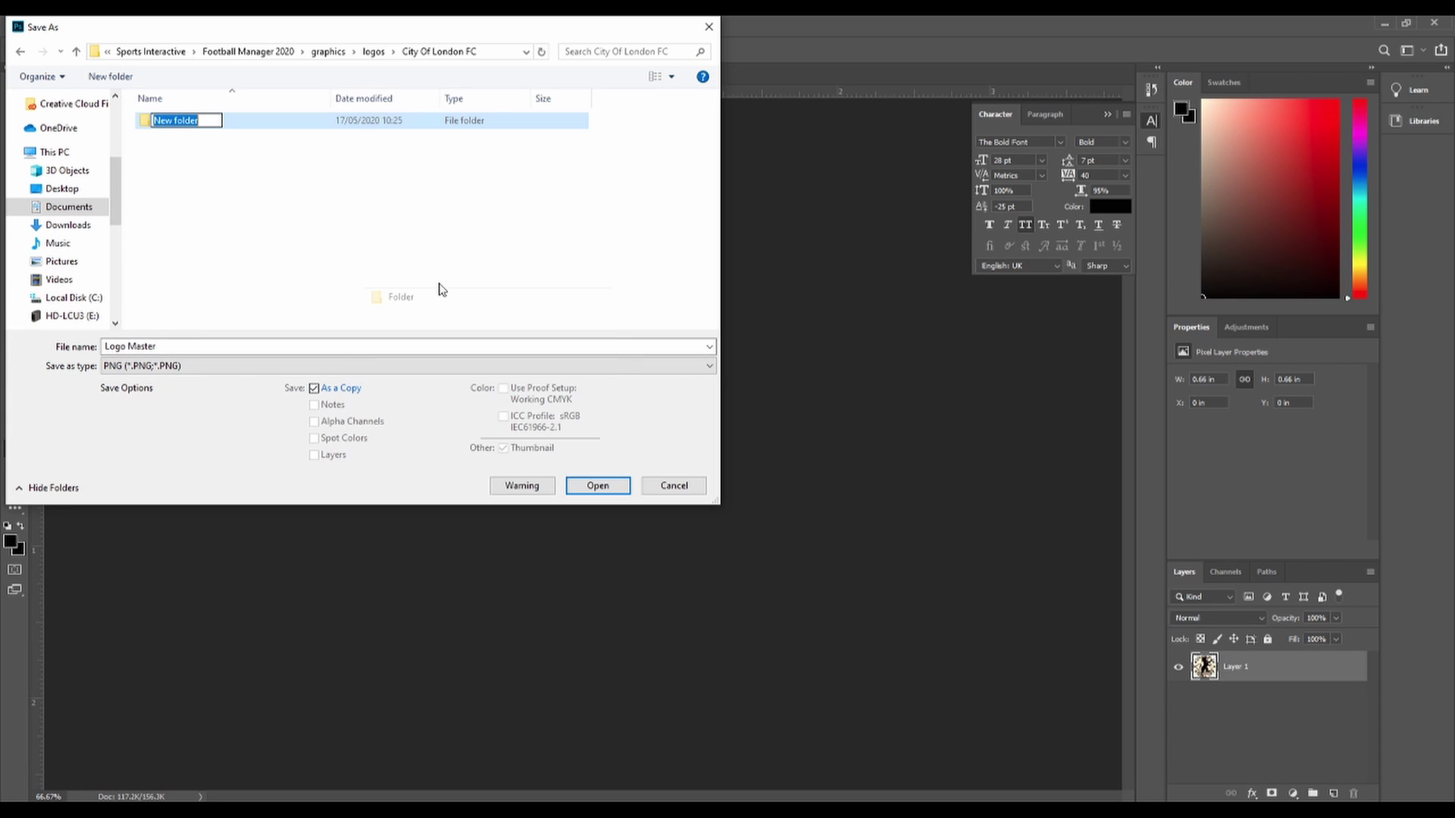
{"action": "type", "text": "Normal"}
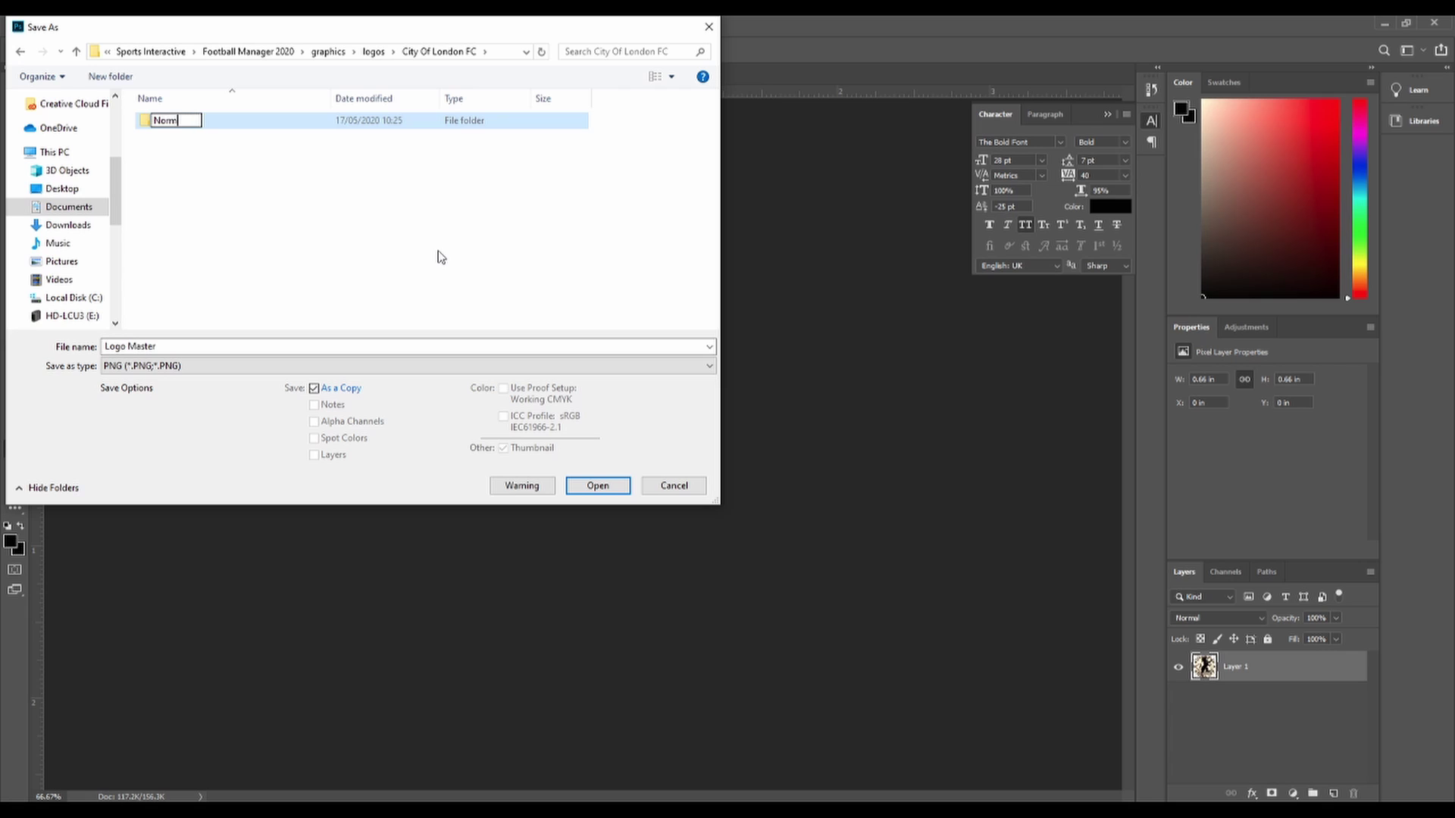
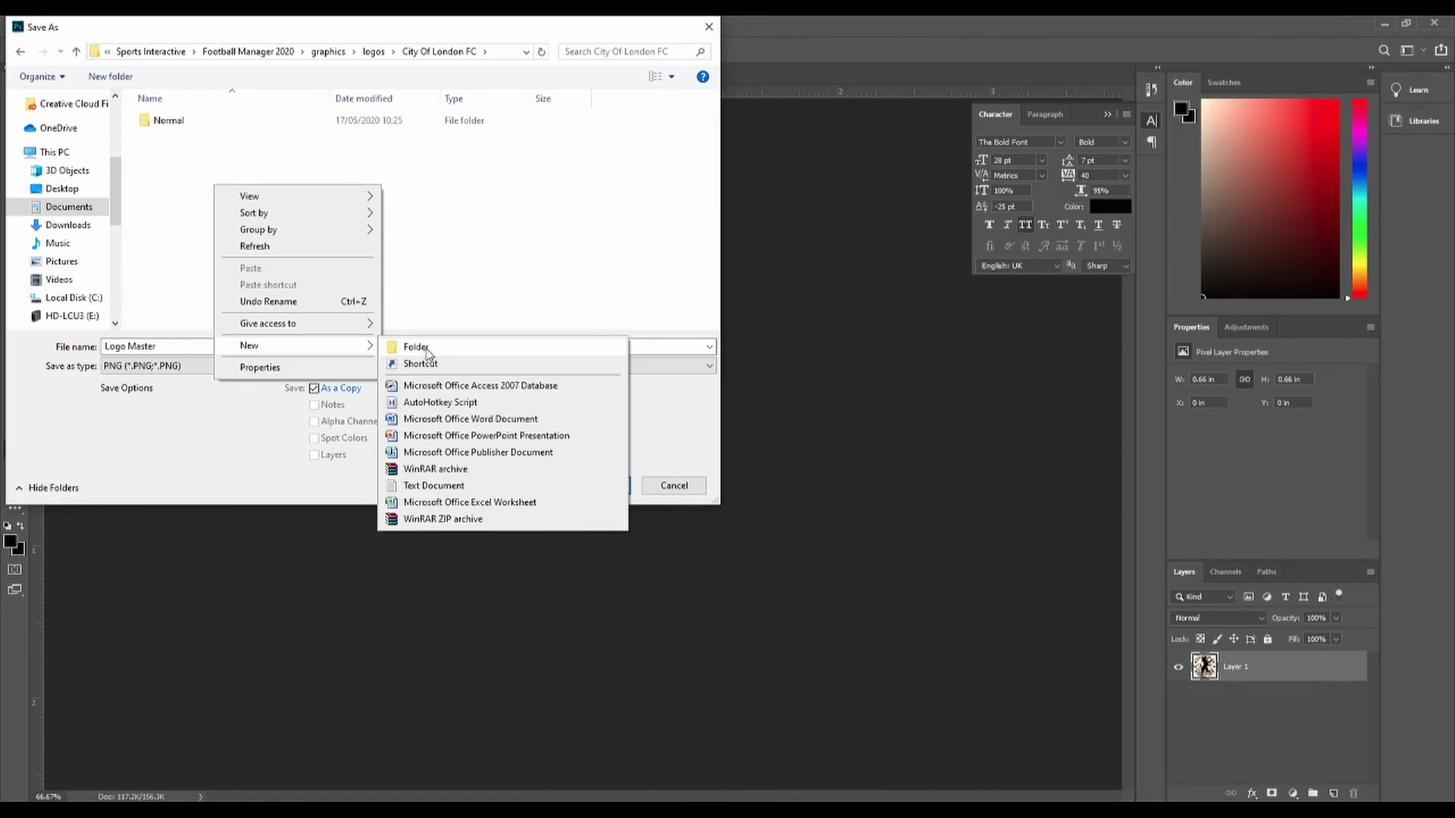
Create a second subfolder named Small beside Normal in the City Of London FC folder.
{"action": "left_click", "coordinate": [424, 339]}
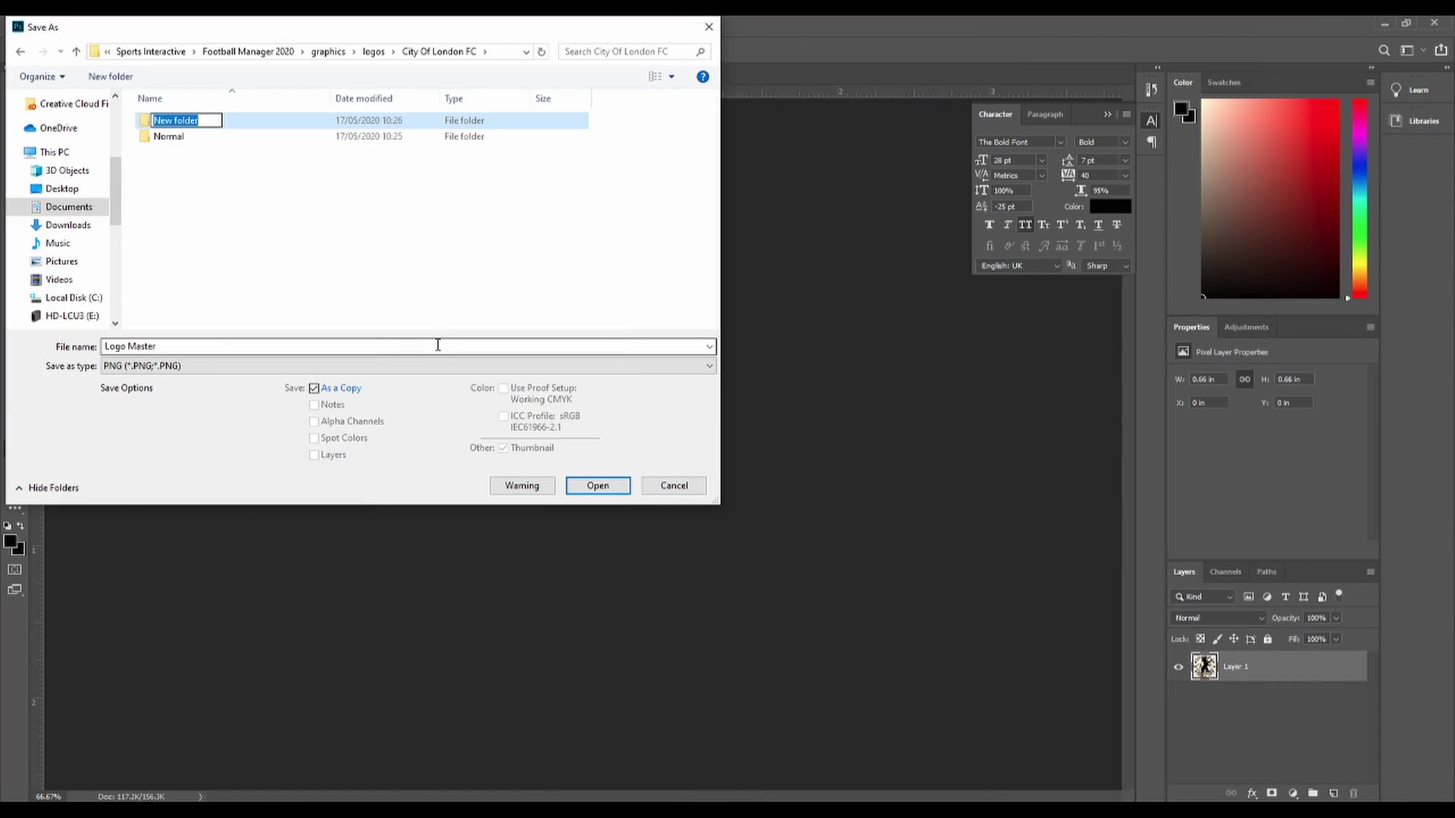
{"action": "type", "text": "Sm"}
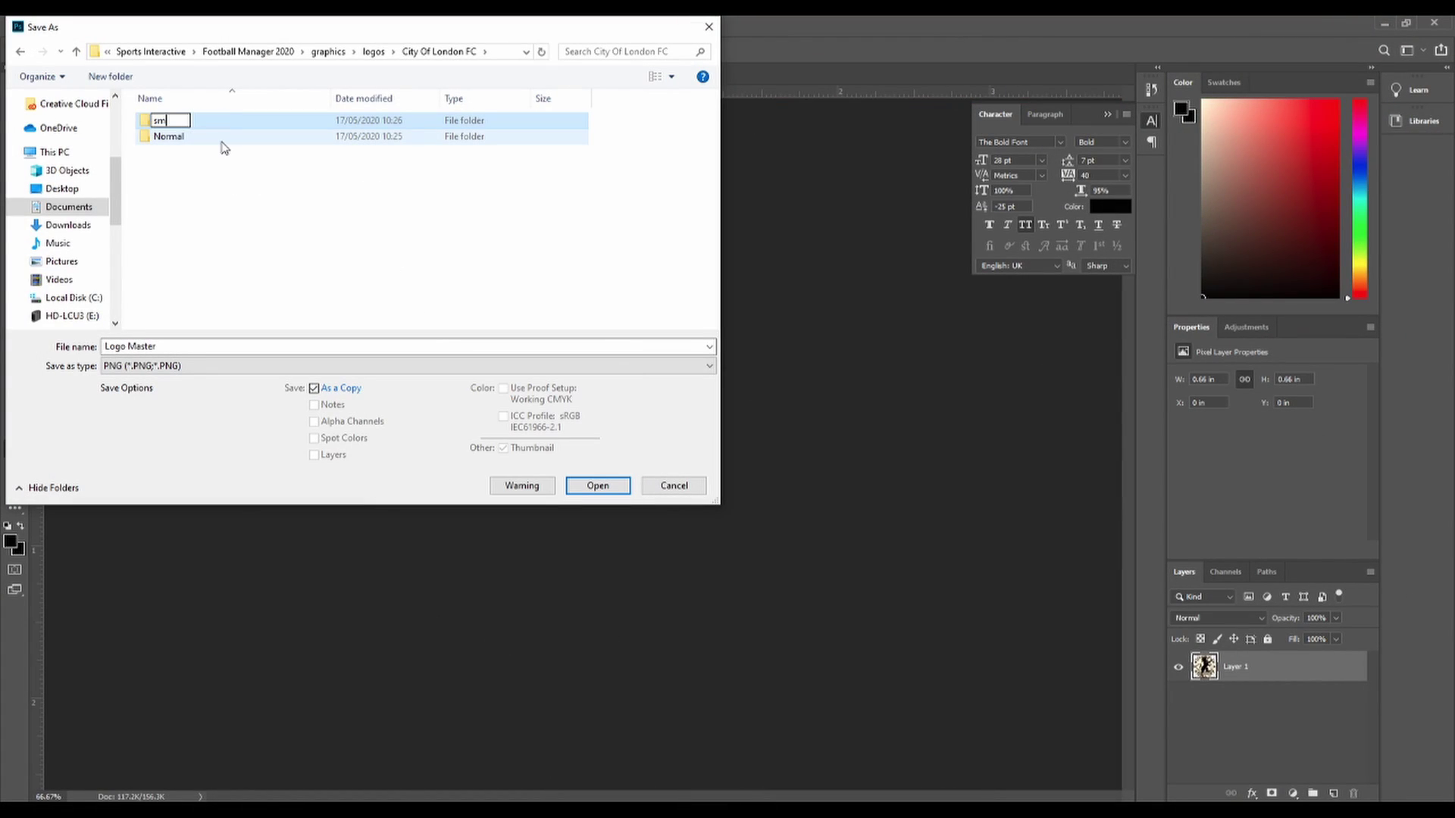
{"action": "type", "text": "all"}
{"action": "key", "text": "Return"}
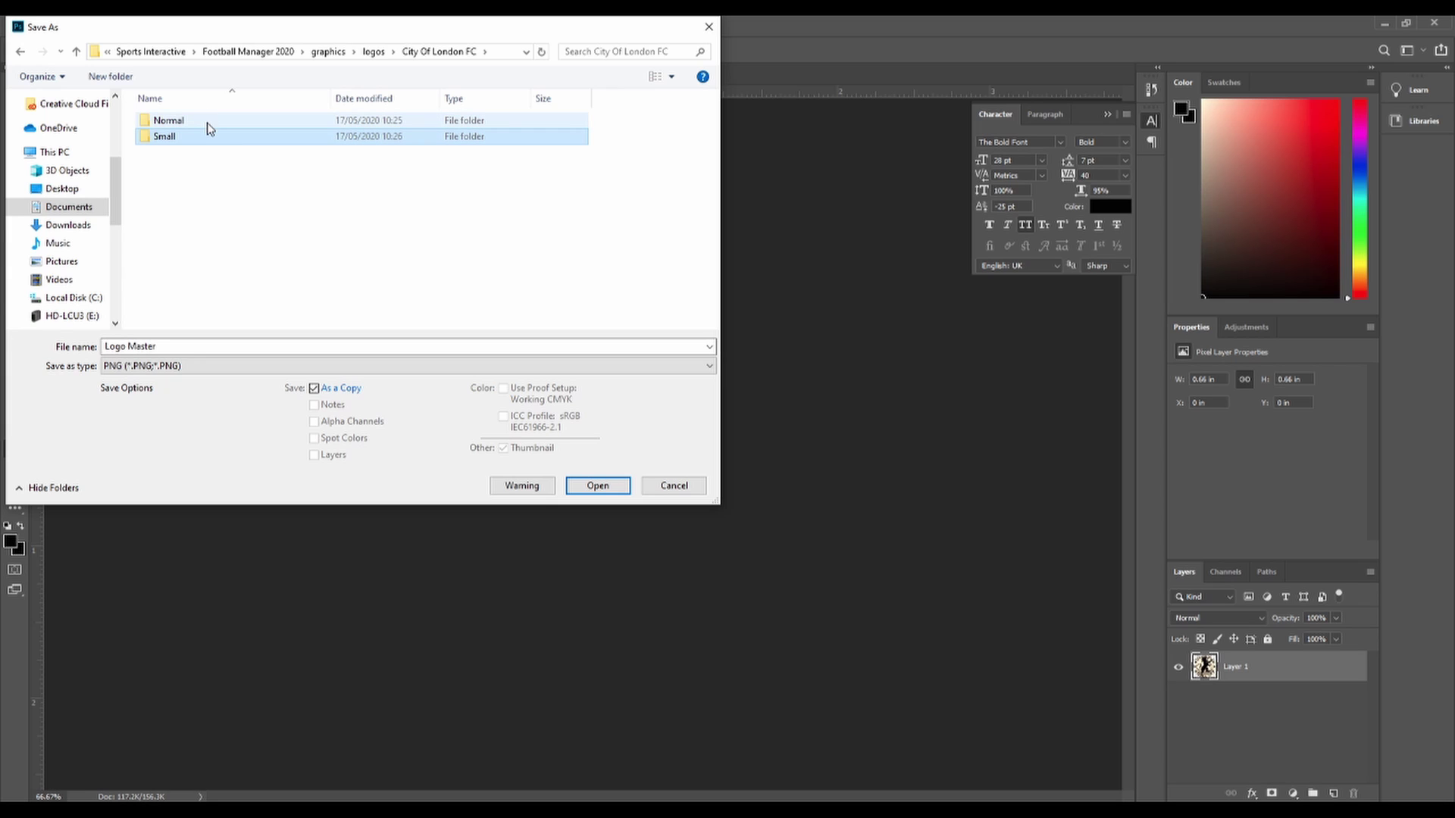
{"action": "double_click", "coordinate": [207, 121]}
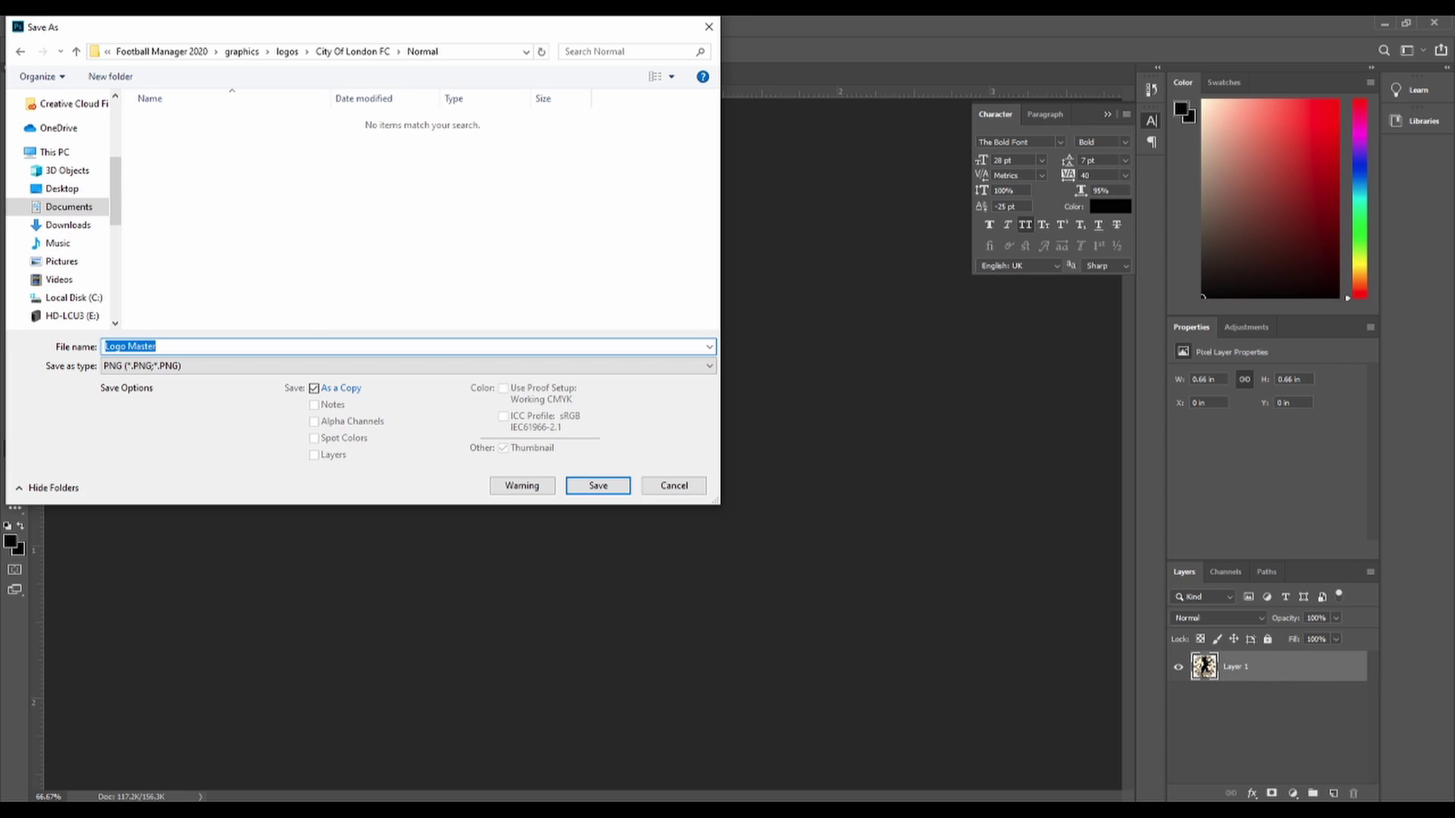
{"action": "type", "text": "12345678910"}
{"action": "left_click", "coordinate": [598, 486]}
{"action": "left_click", "coordinate": [815, 255]}
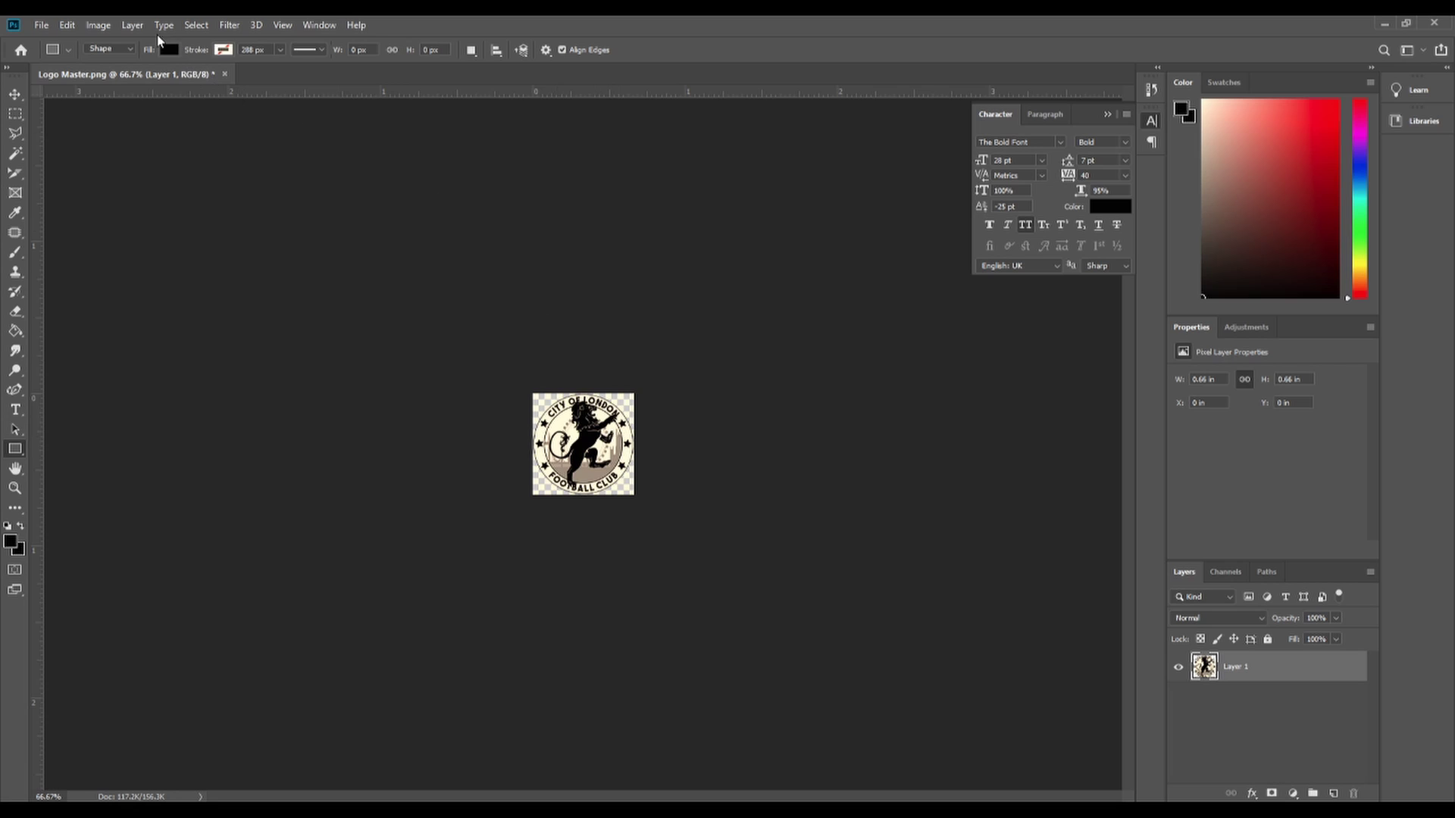
Resize the badge image to 20 × 20 pixels.
{"action": "left_click", "coordinate": [99, 25]}
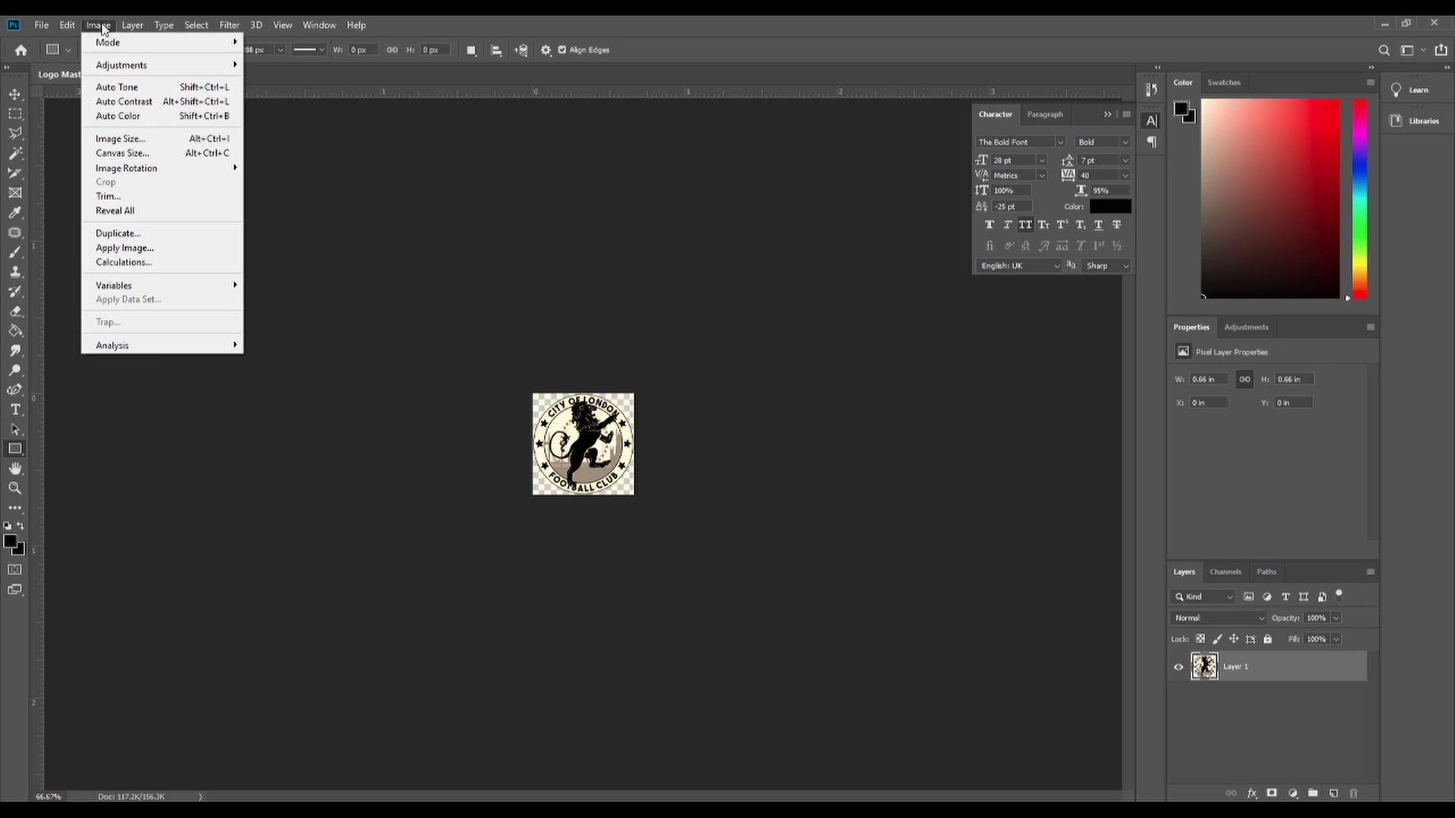
{"action": "left_click", "coordinate": [121, 138]}
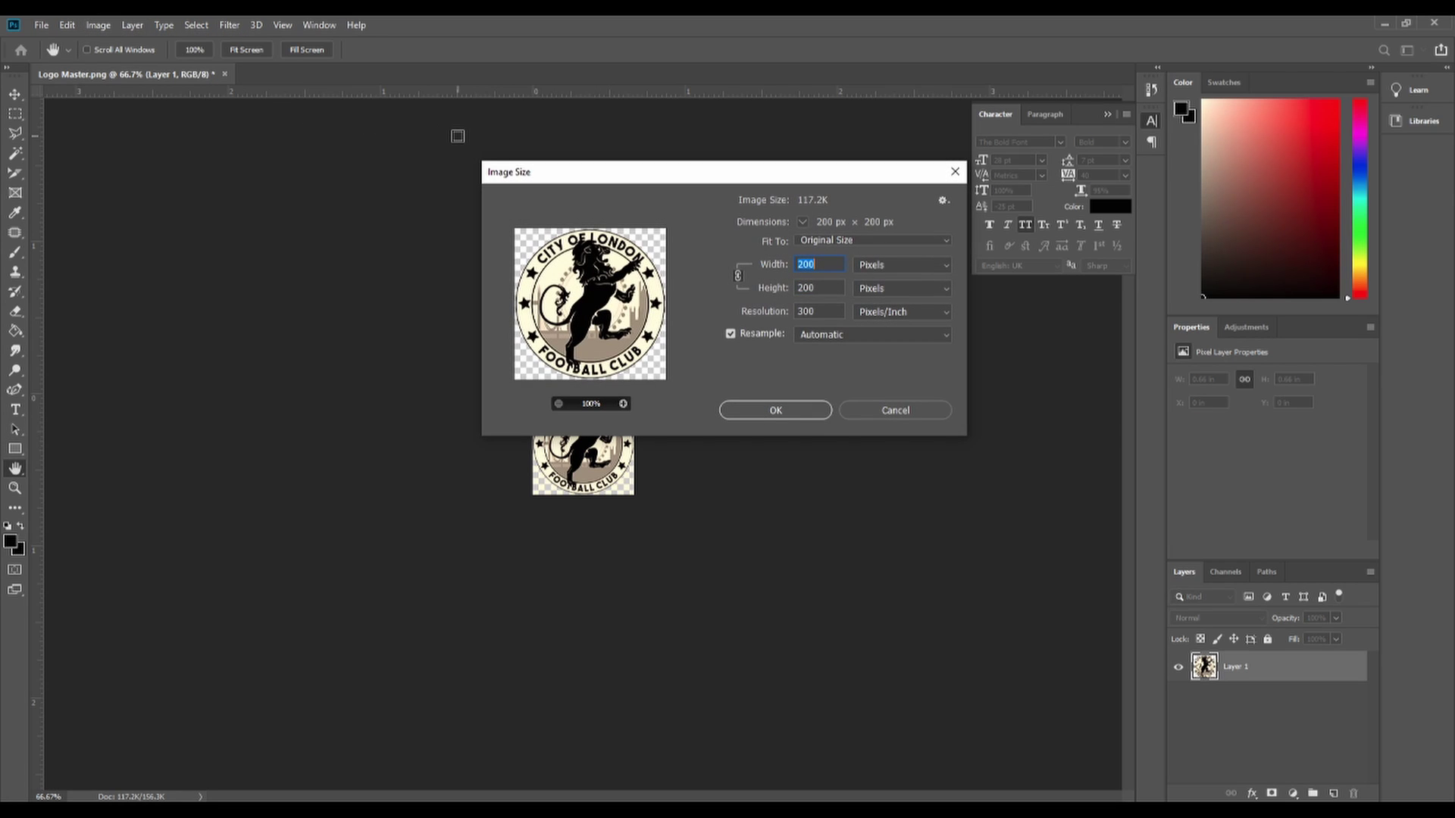
{"action": "type", "text": "20"}
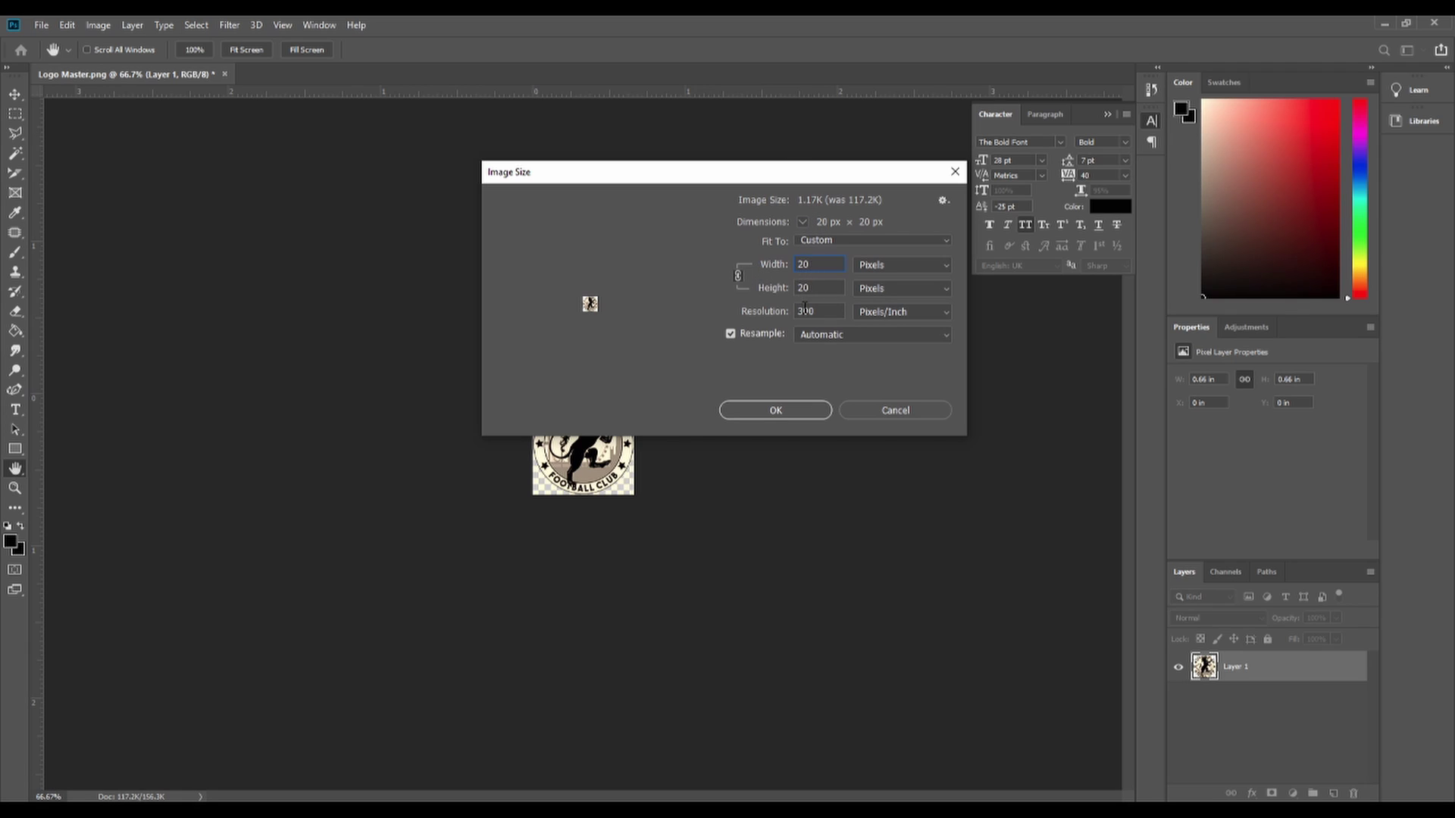
{"action": "left_click", "coordinate": [785, 406]}
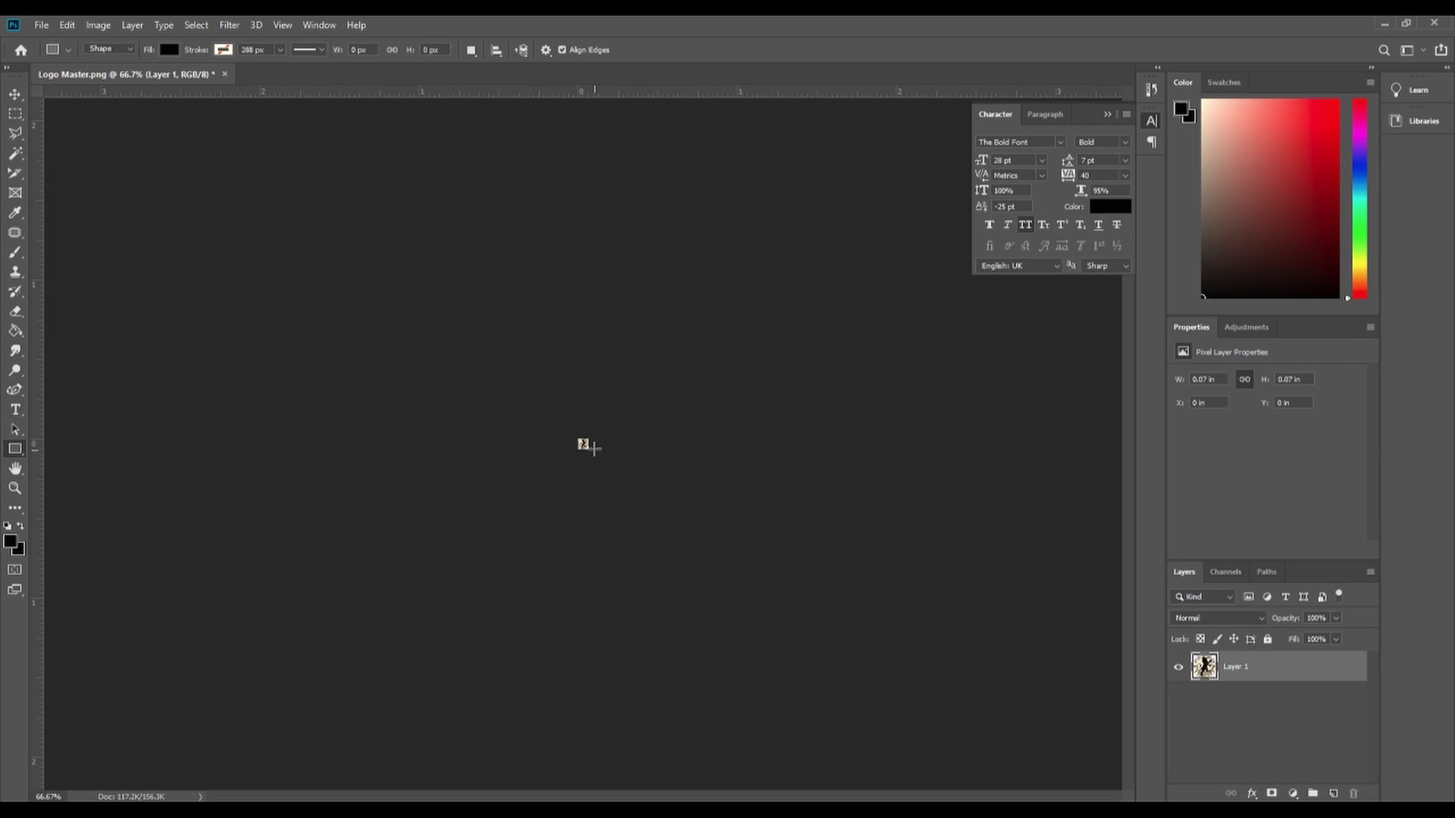
Examine the pixel detail of the 20-pixel badge up close and at reduced magnification.
{"action": "key", "text": "ctrl+0"}
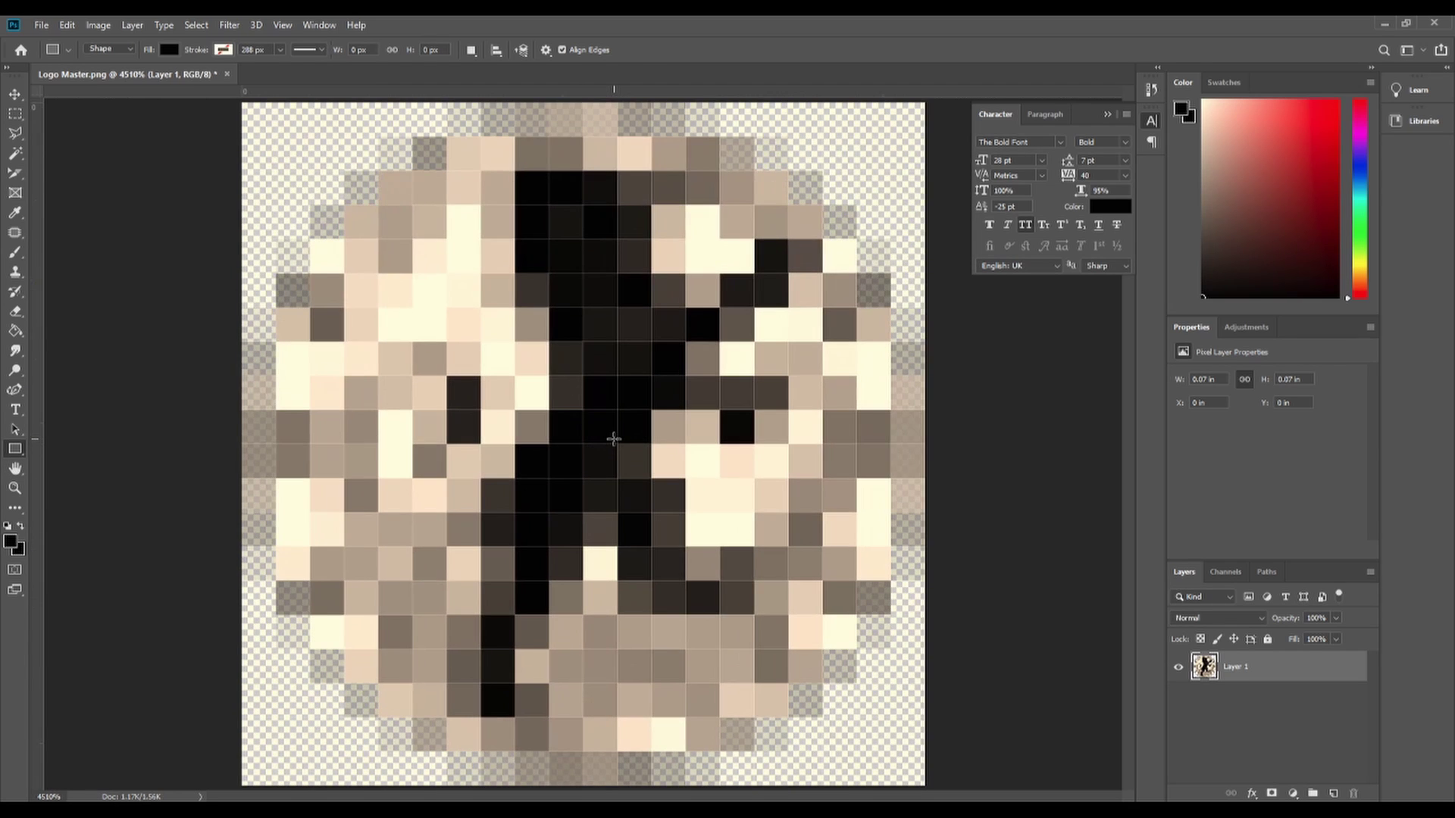
{"action": "key", "text": "ctrl+minus"}
{"action": "key", "text": "ctrl+minus"}
{"action": "key", "text": "ctrl+minus"}
{"action": "key", "text": "ctrl+minus"}
{"action": "key", "text": "ctrl+minus"}
{"action": "key", "text": "ctrl+minus"}
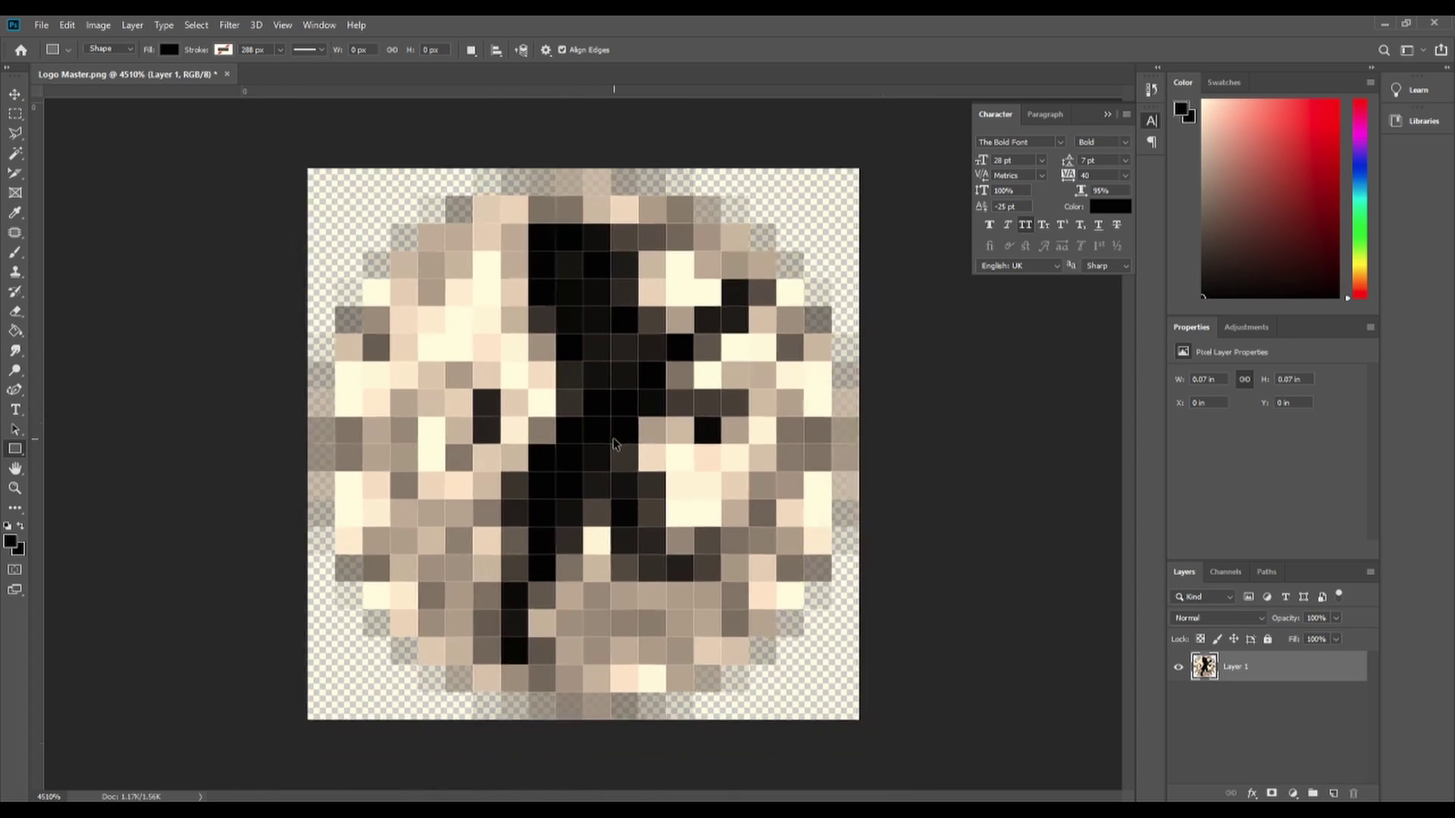
{"action": "key", "text": "ctrl+minus"}
{"action": "key", "text": "ctrl+minus"}
{"action": "key", "text": "ctrl+minus"}
{"action": "key", "text": "ctrl+minus"}
{"action": "key", "text": "ctrl+minus"}
{"action": "key", "text": "ctrl+minus"}
{"action": "key", "text": "ctrl+minus"}
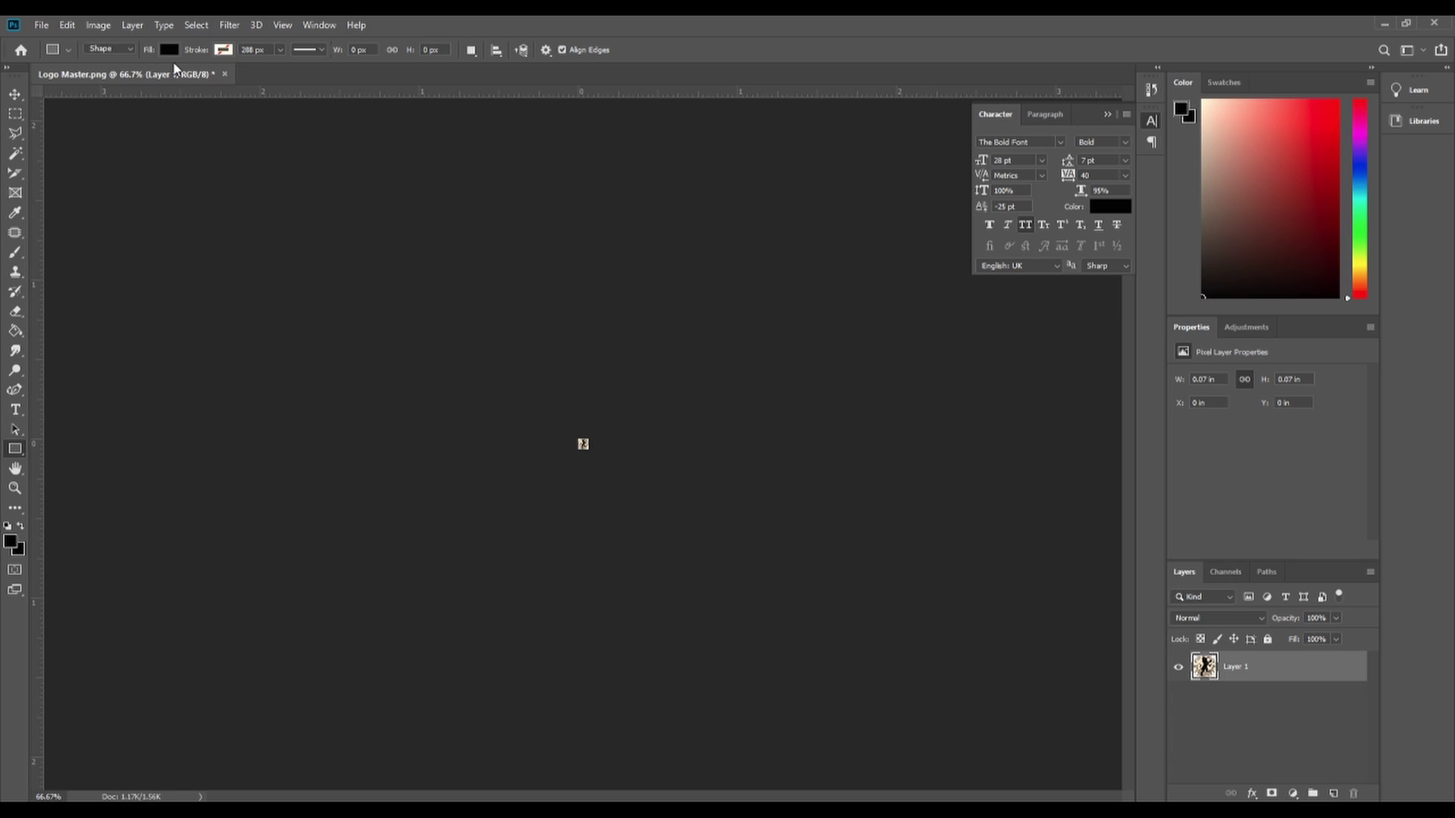
Start saving a copy of the 20-pixel badge, browsing to Football Manager 2020's graphics, logos, City Of London FC, Small folder.
{"action": "left_click", "coordinate": [41, 25]}
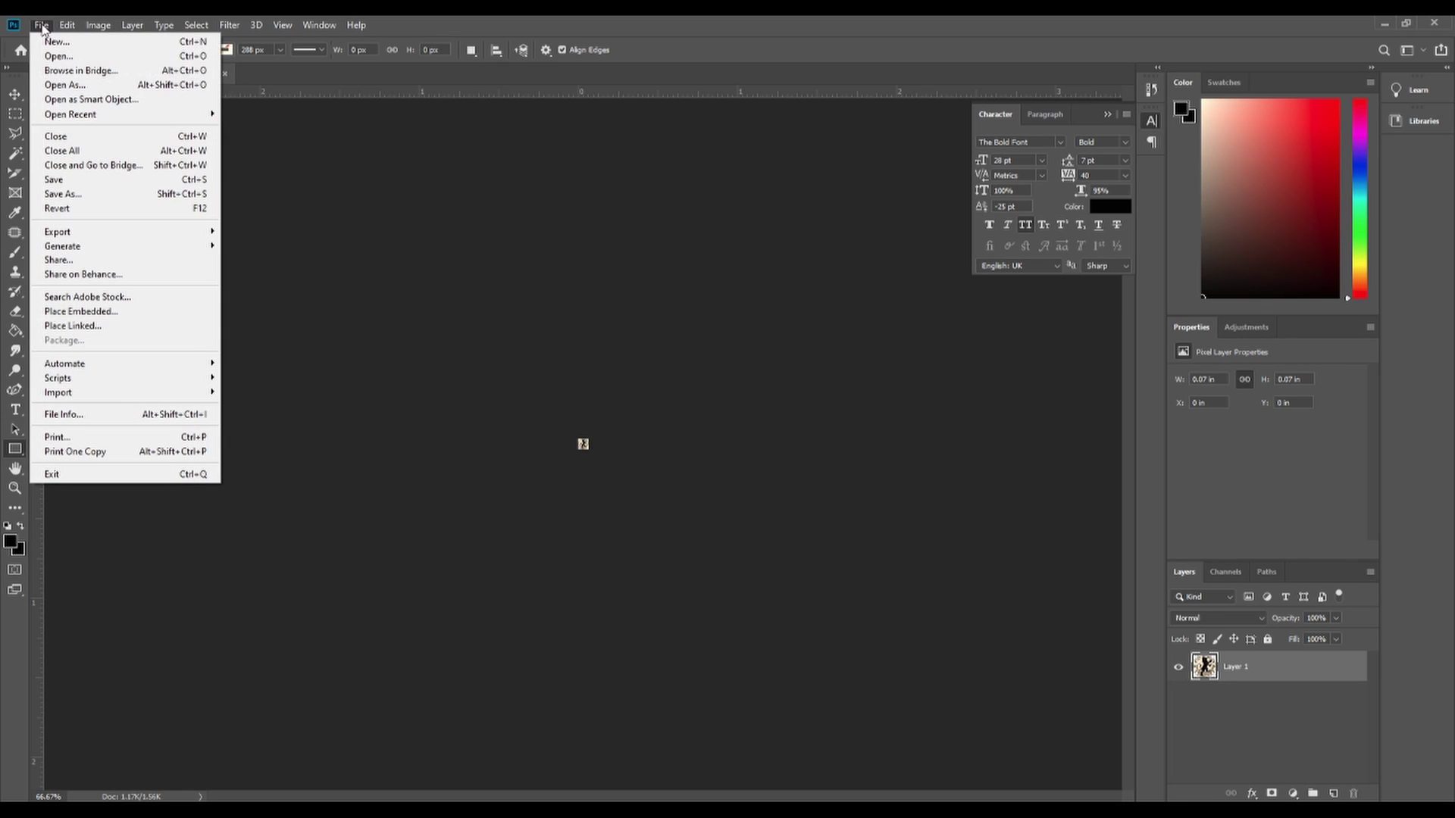
{"action": "left_click", "coordinate": [81, 195]}
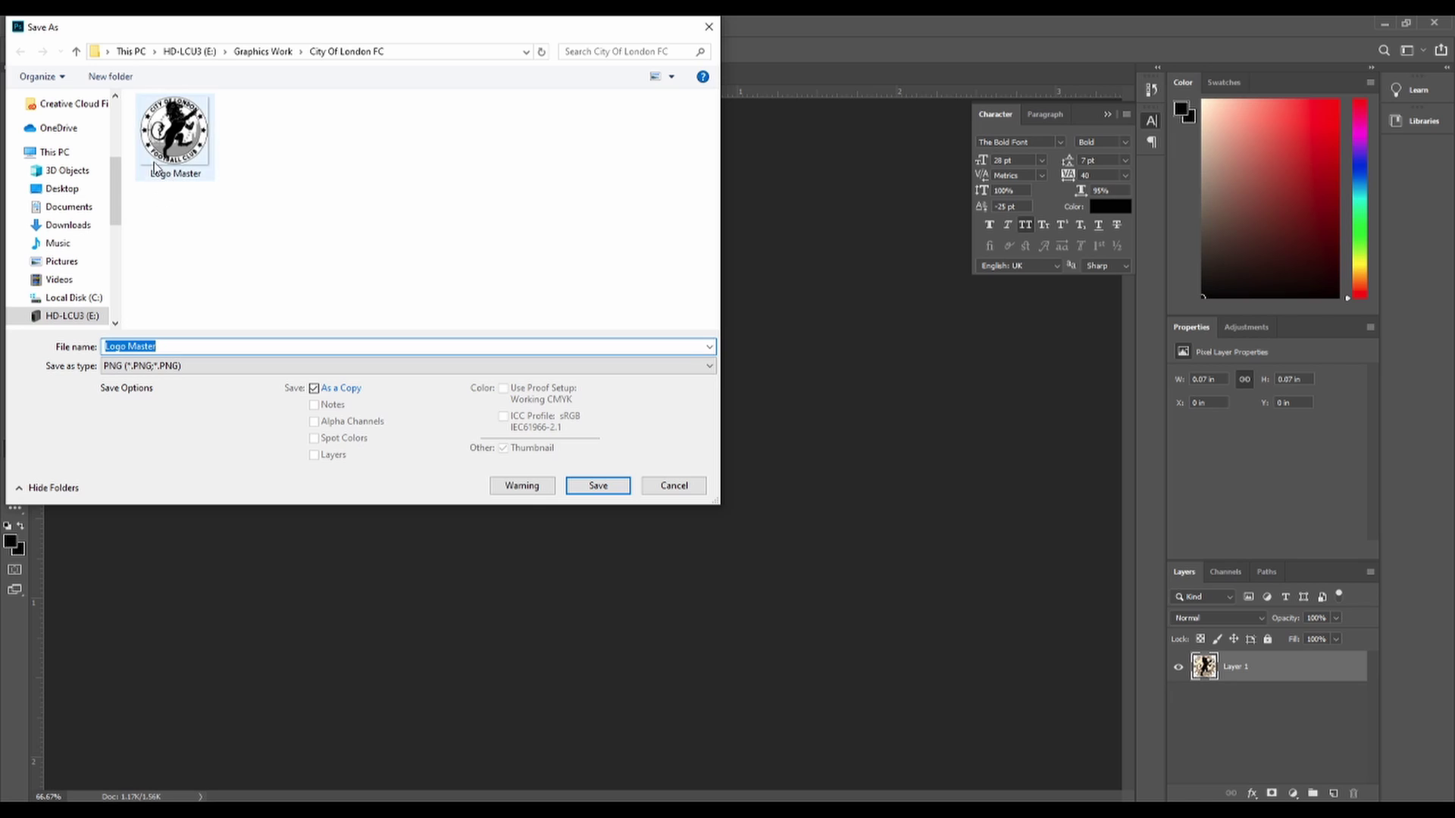
{"action": "left_click_drag", "start_coordinate": [116, 186], "coordinate": [128, 106]}
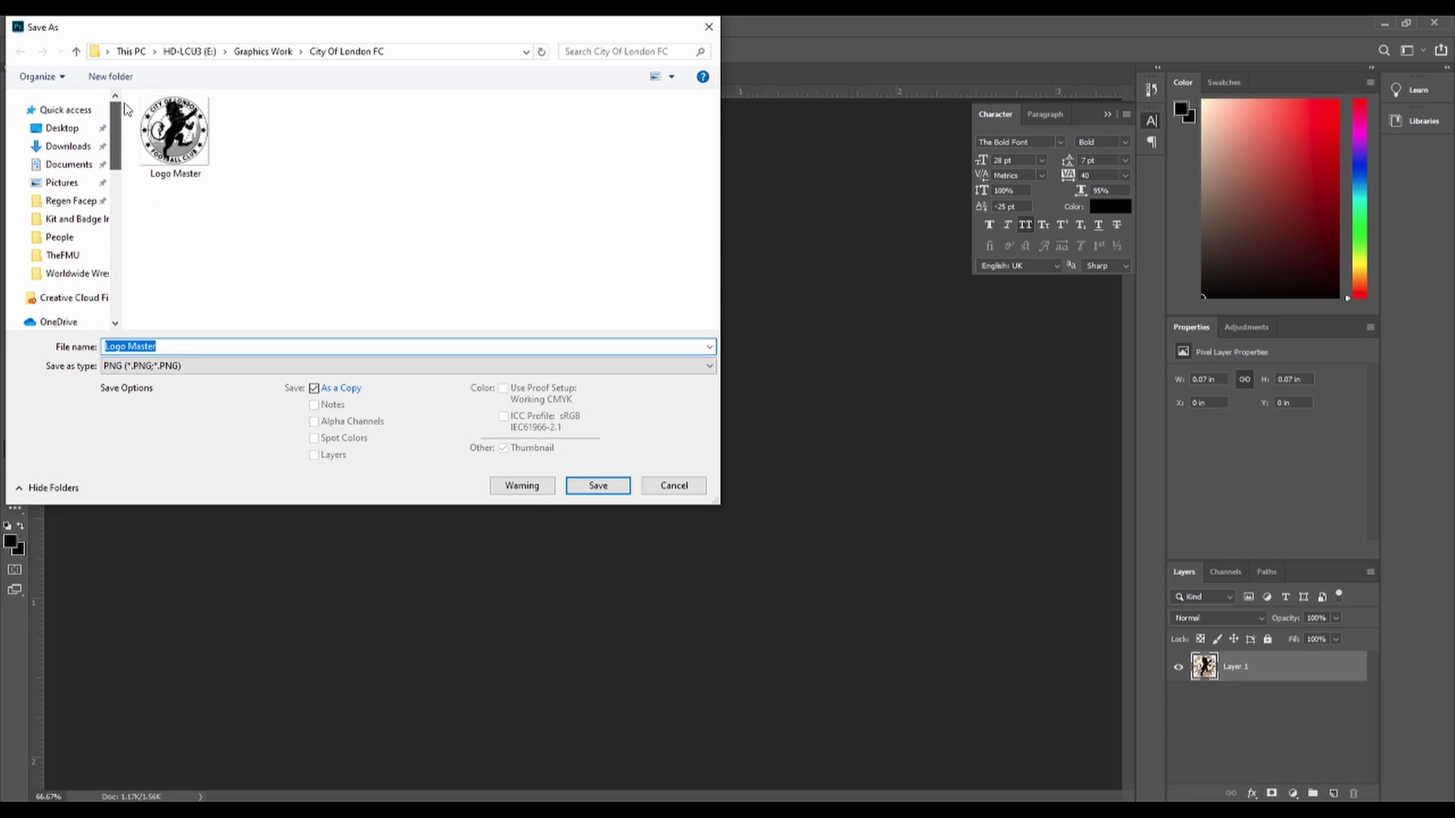
{"action": "left_click", "coordinate": [68, 164]}
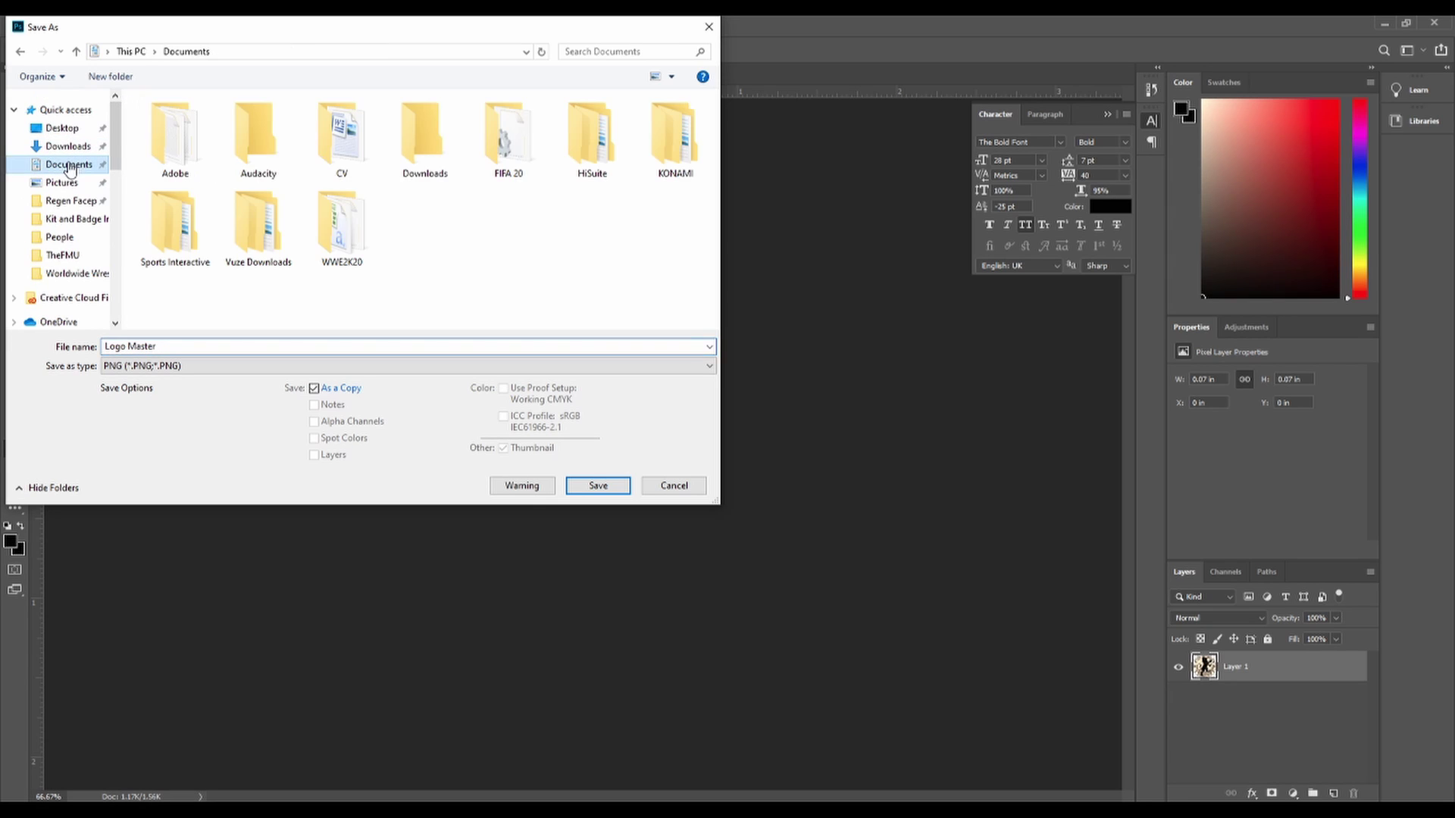
{"action": "double_click", "coordinate": [209, 224]}
{"action": "double_click", "coordinate": [253, 169]}
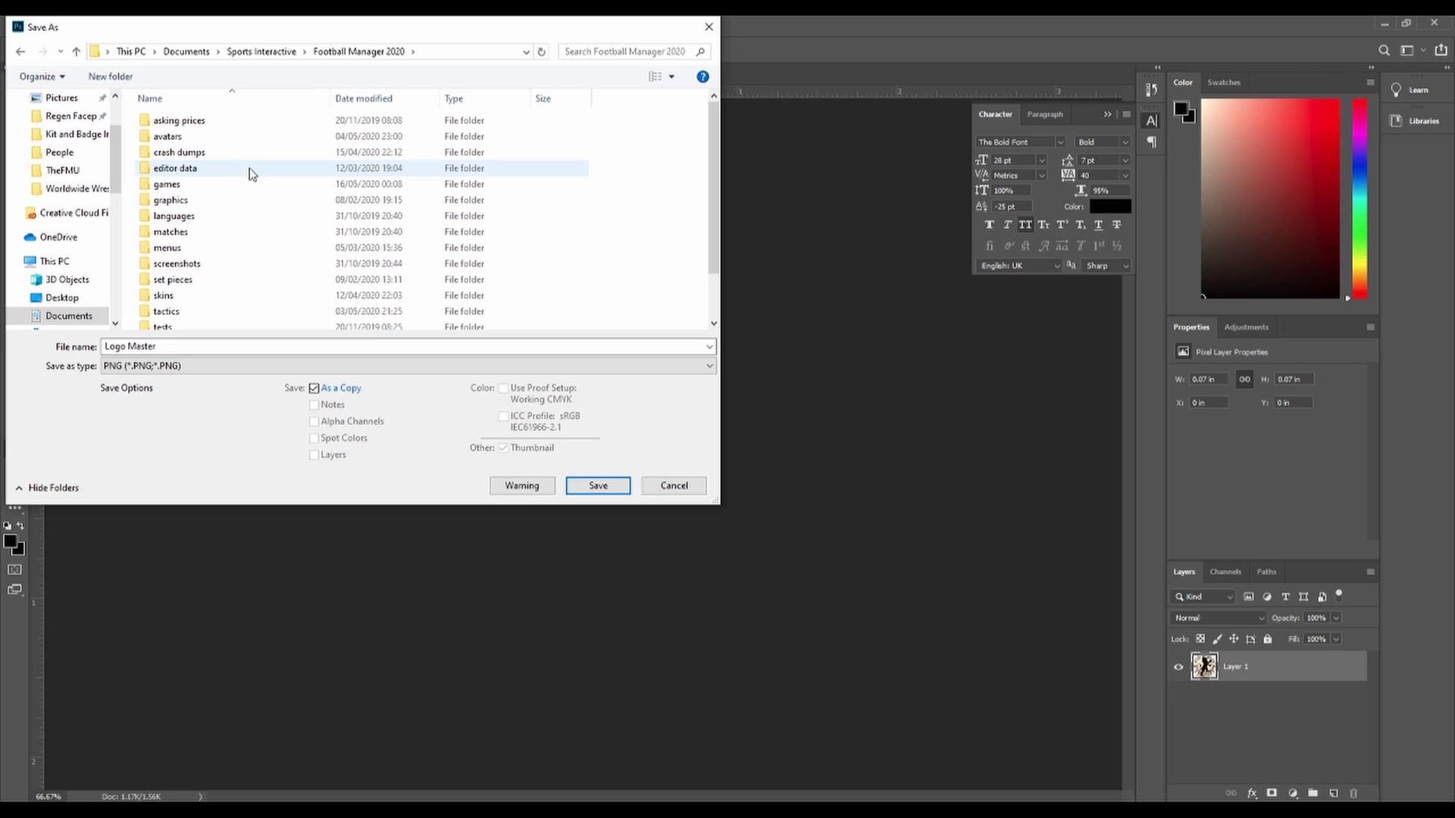
{"action": "double_click", "coordinate": [197, 201]}
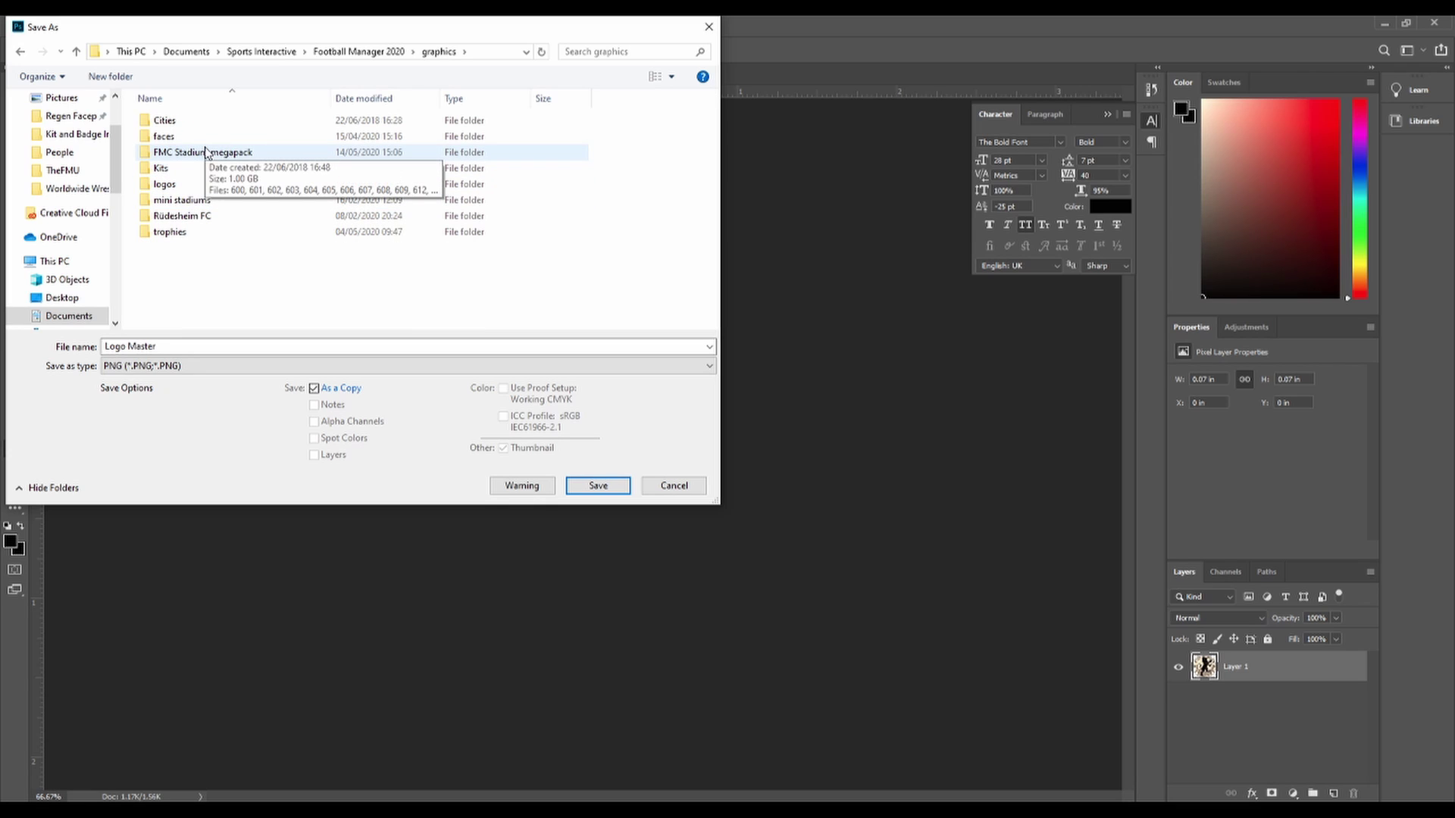
{"action": "double_click", "coordinate": [165, 184]}
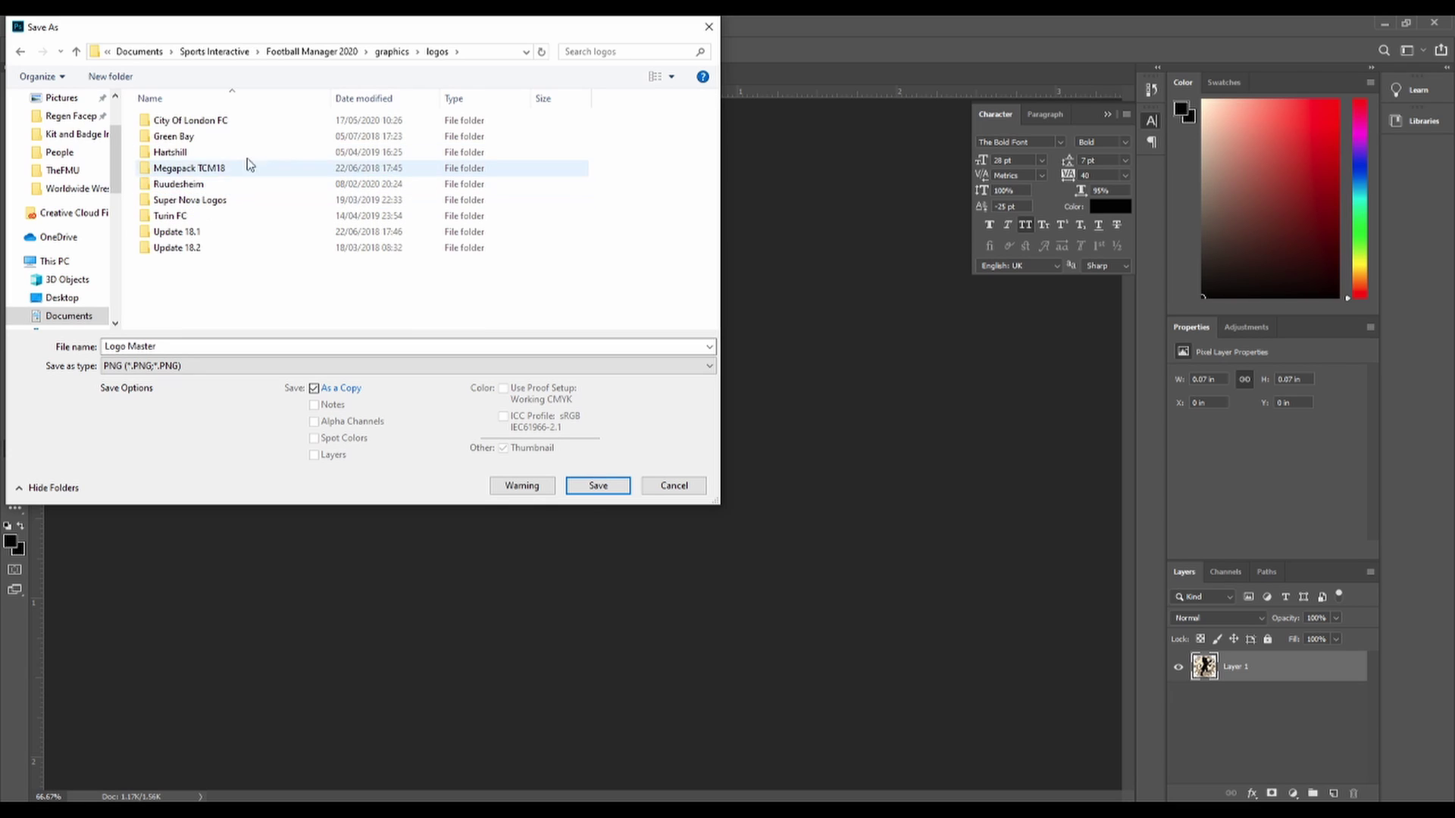
{"action": "double_click", "coordinate": [217, 126]}
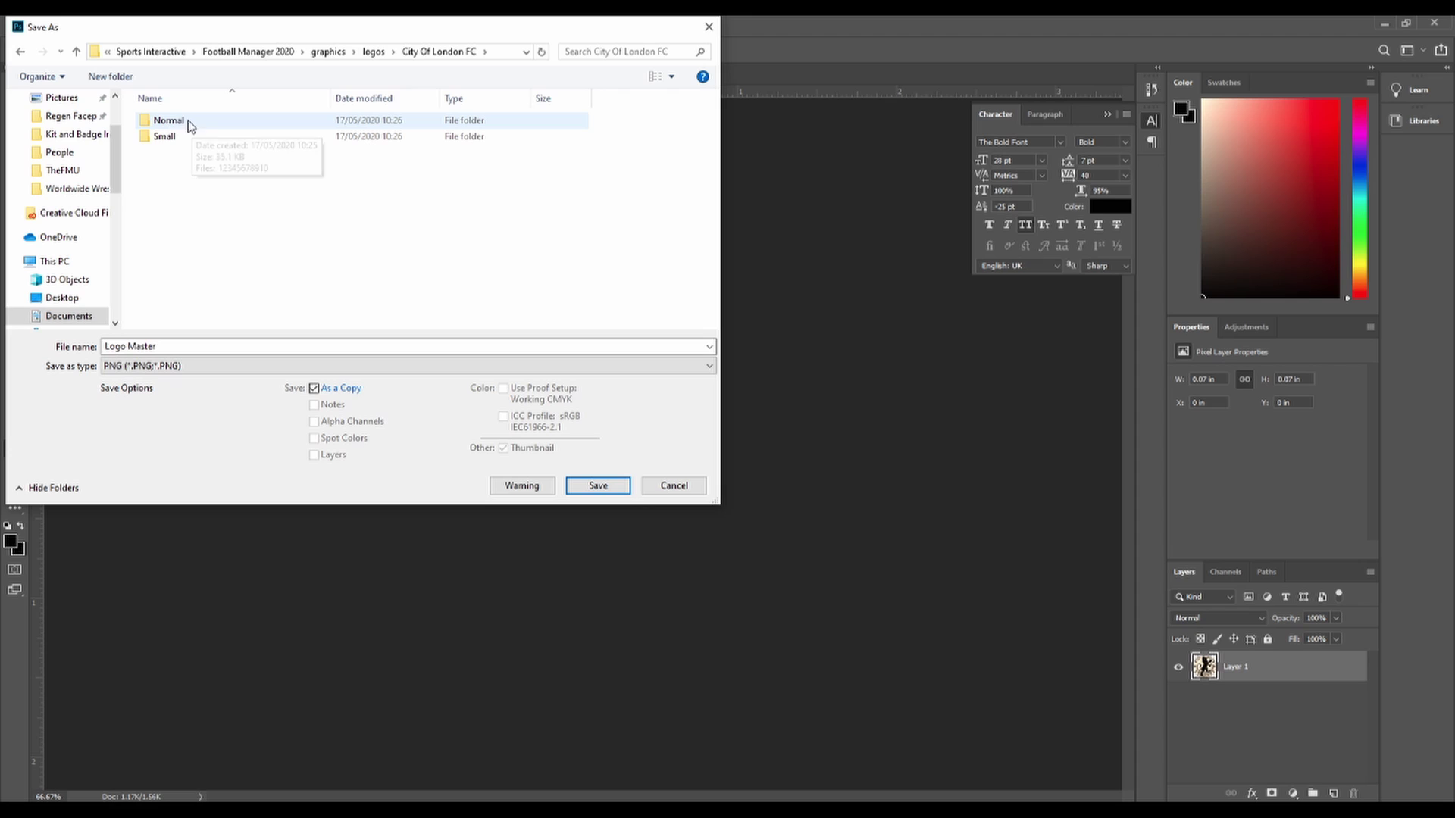
{"action": "double_click", "coordinate": [168, 137]}
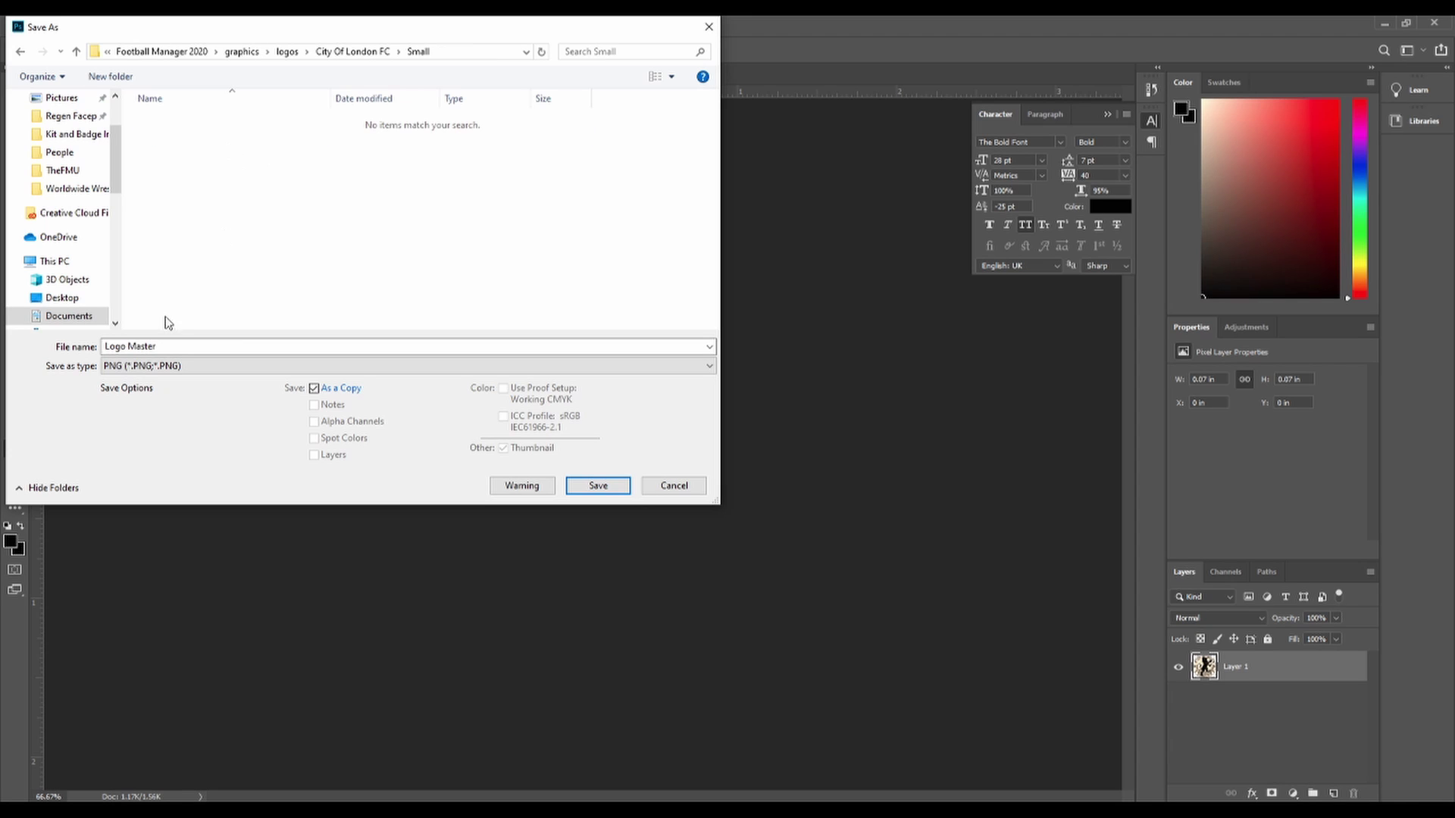
{"action": "left_click", "coordinate": [178, 342]}
{"action": "type", "text": "123"}
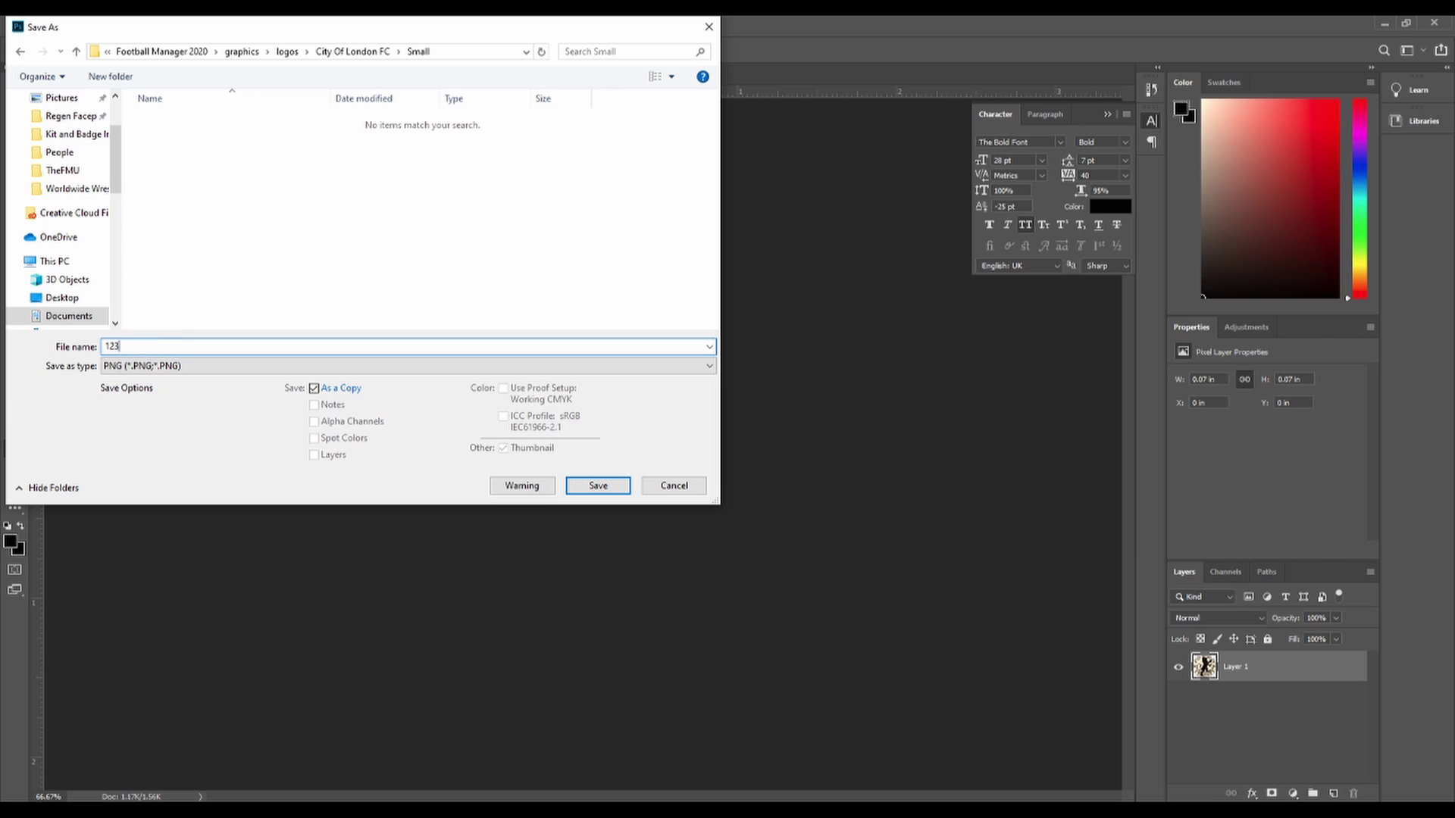
{"action": "type", "text": "45678910"}
{"action": "key", "text": "Return"}
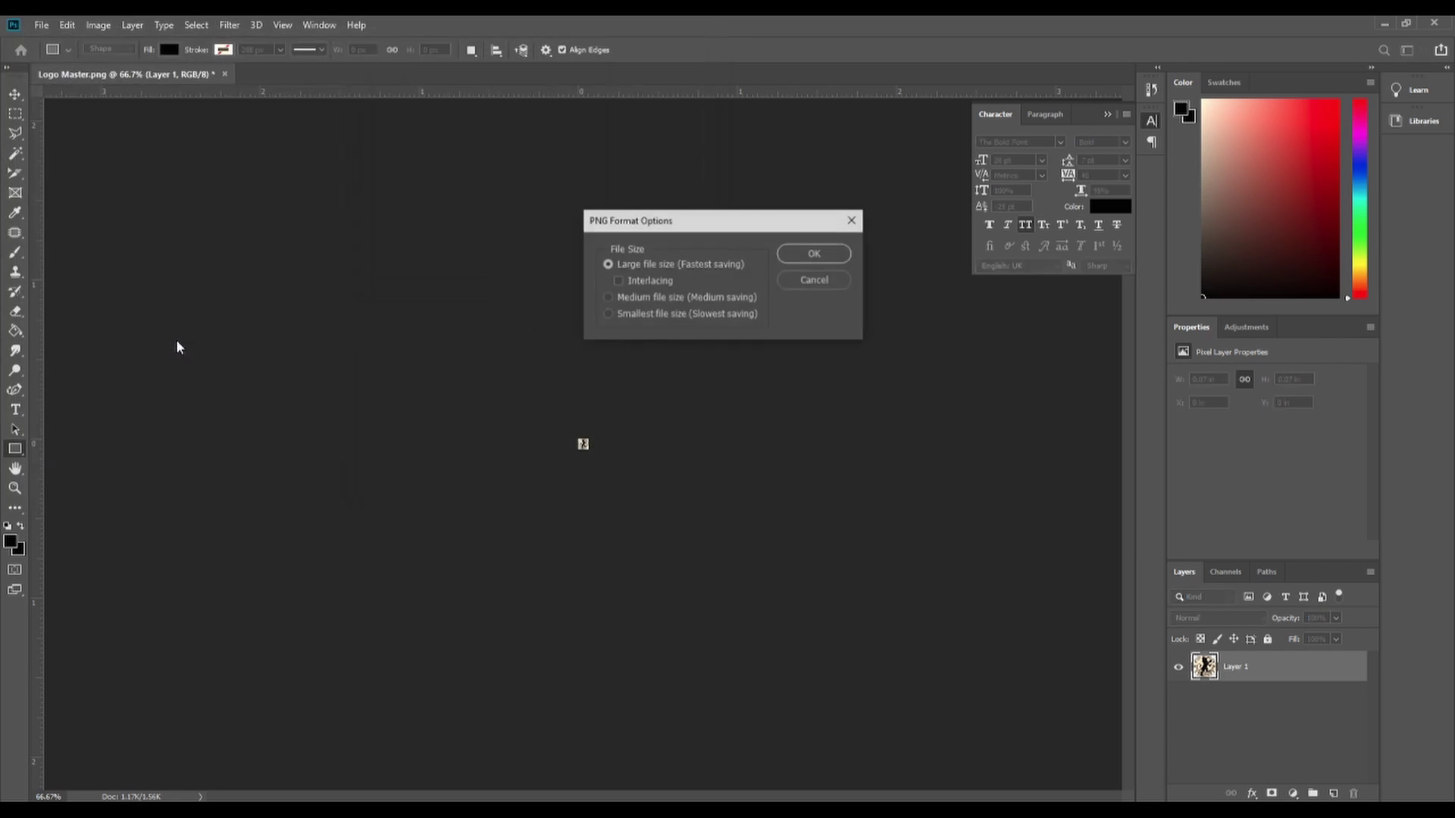
{"action": "left_click", "coordinate": [807, 252]}
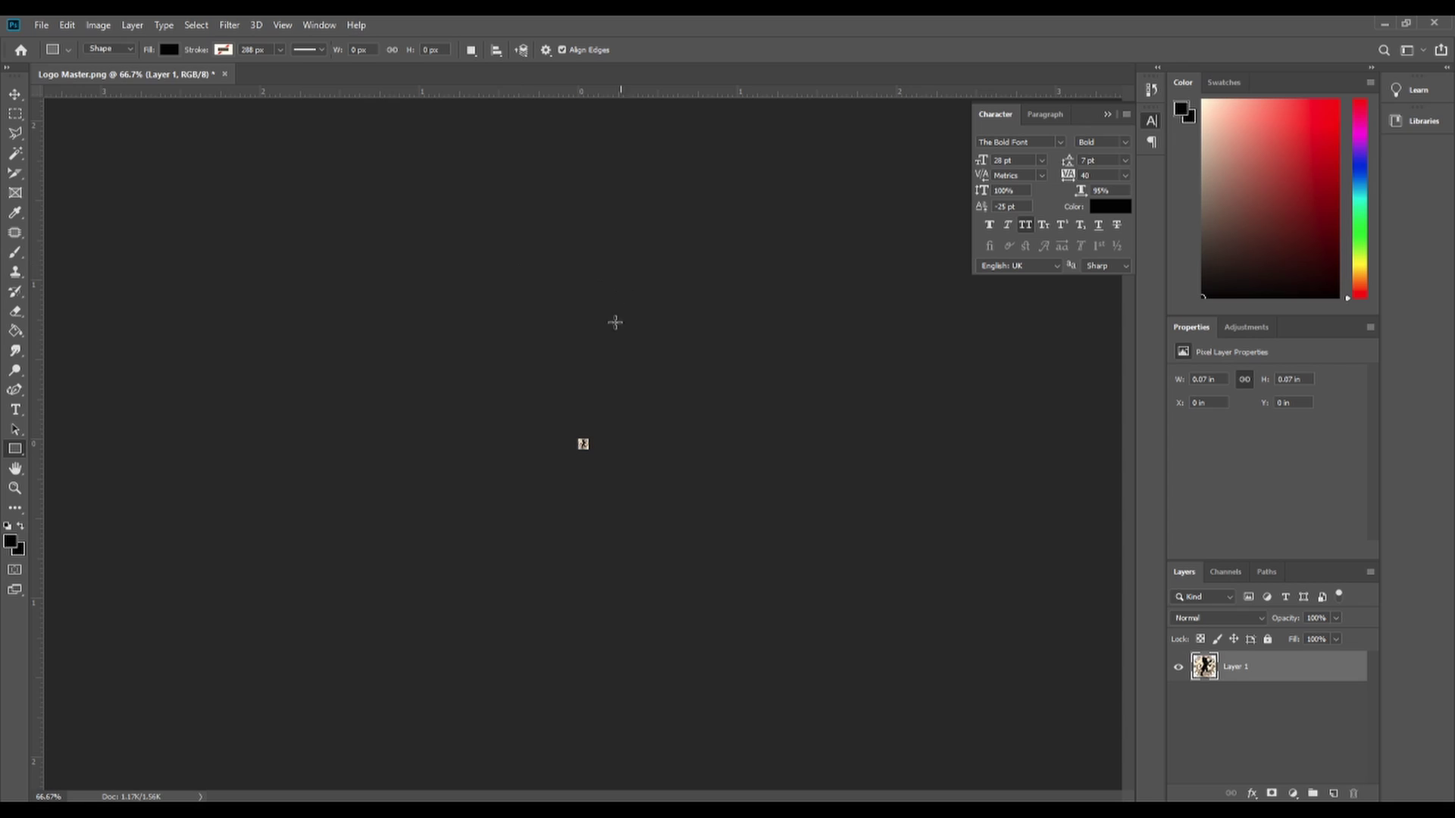
Switch to File Explorer and open the logos folder in Football Manager 2020's graphics folder.
{"action": "left_click", "coordinate": [466, 758]}
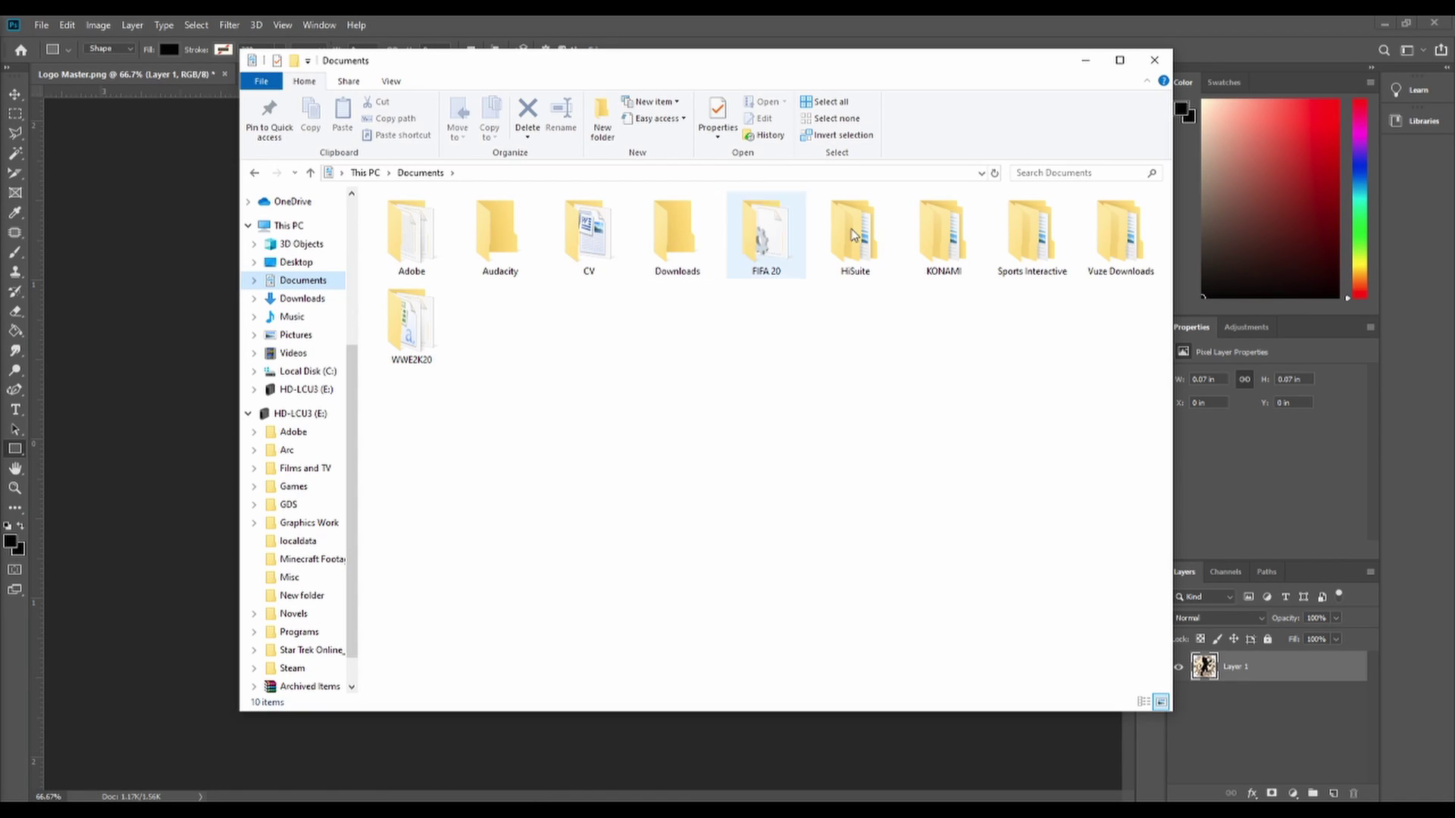
{"action": "left_click", "coordinate": [1032, 235]}
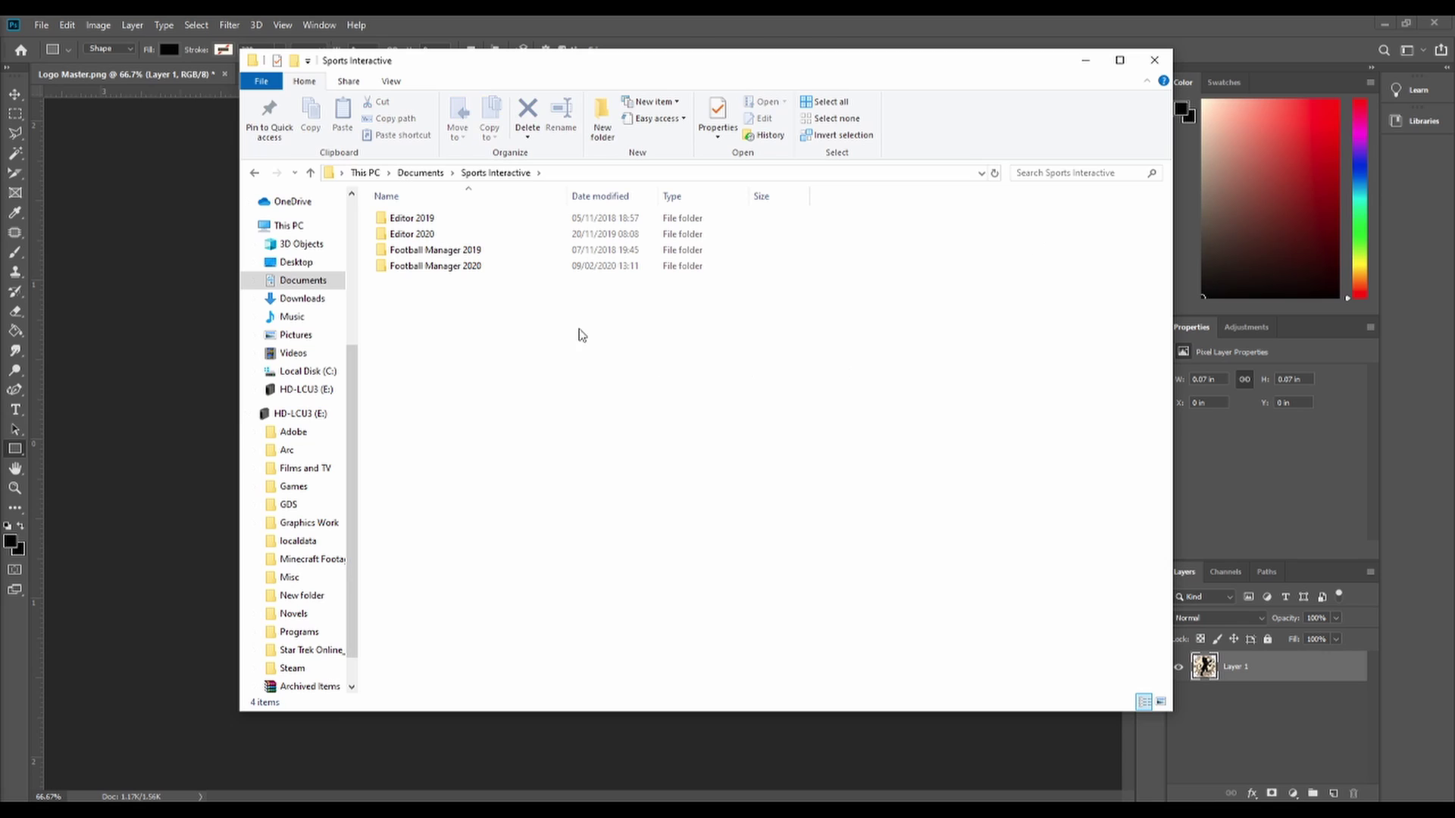
{"action": "left_click", "coordinate": [485, 265]}
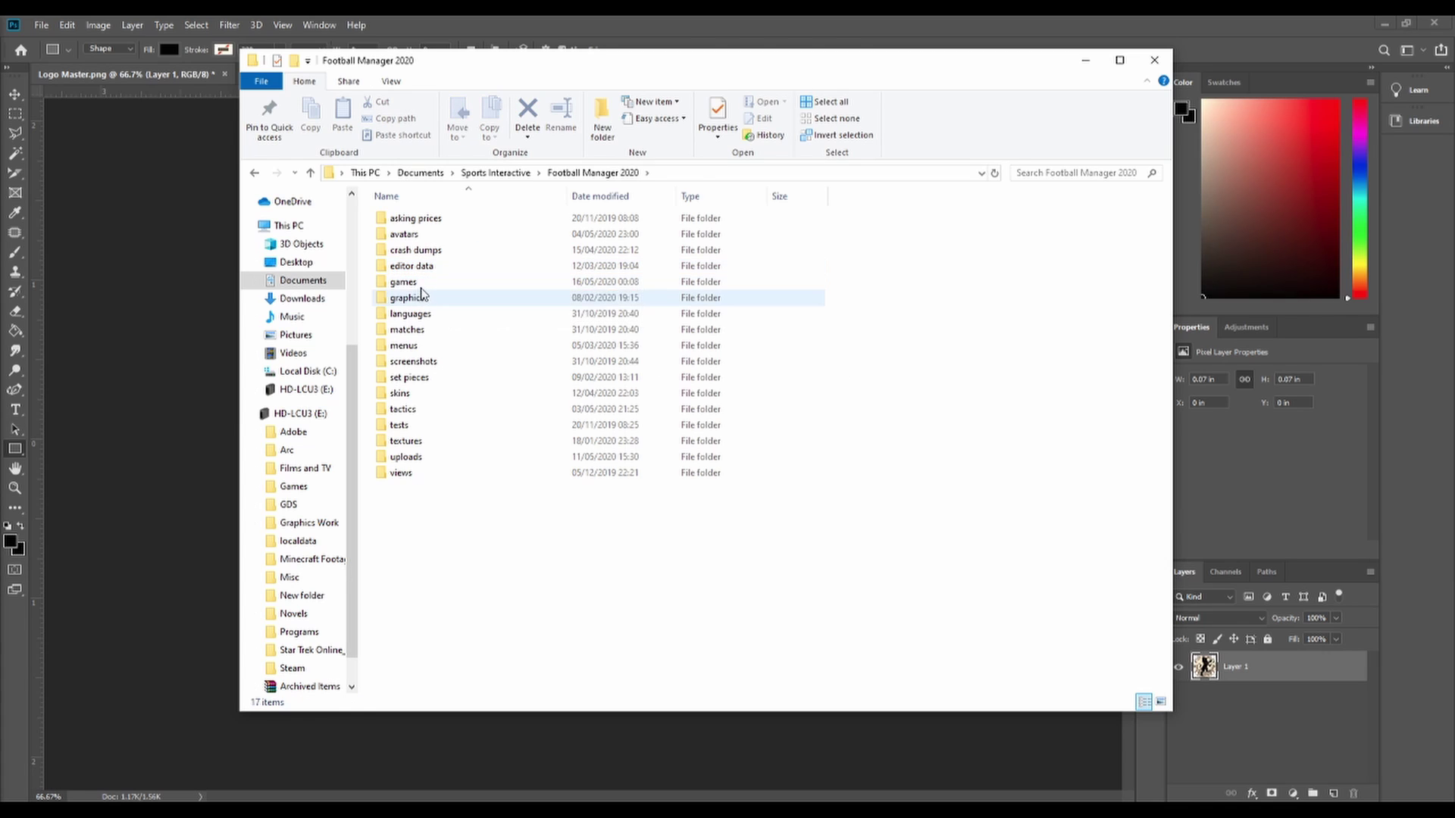
{"action": "double_click", "coordinate": [419, 296]}
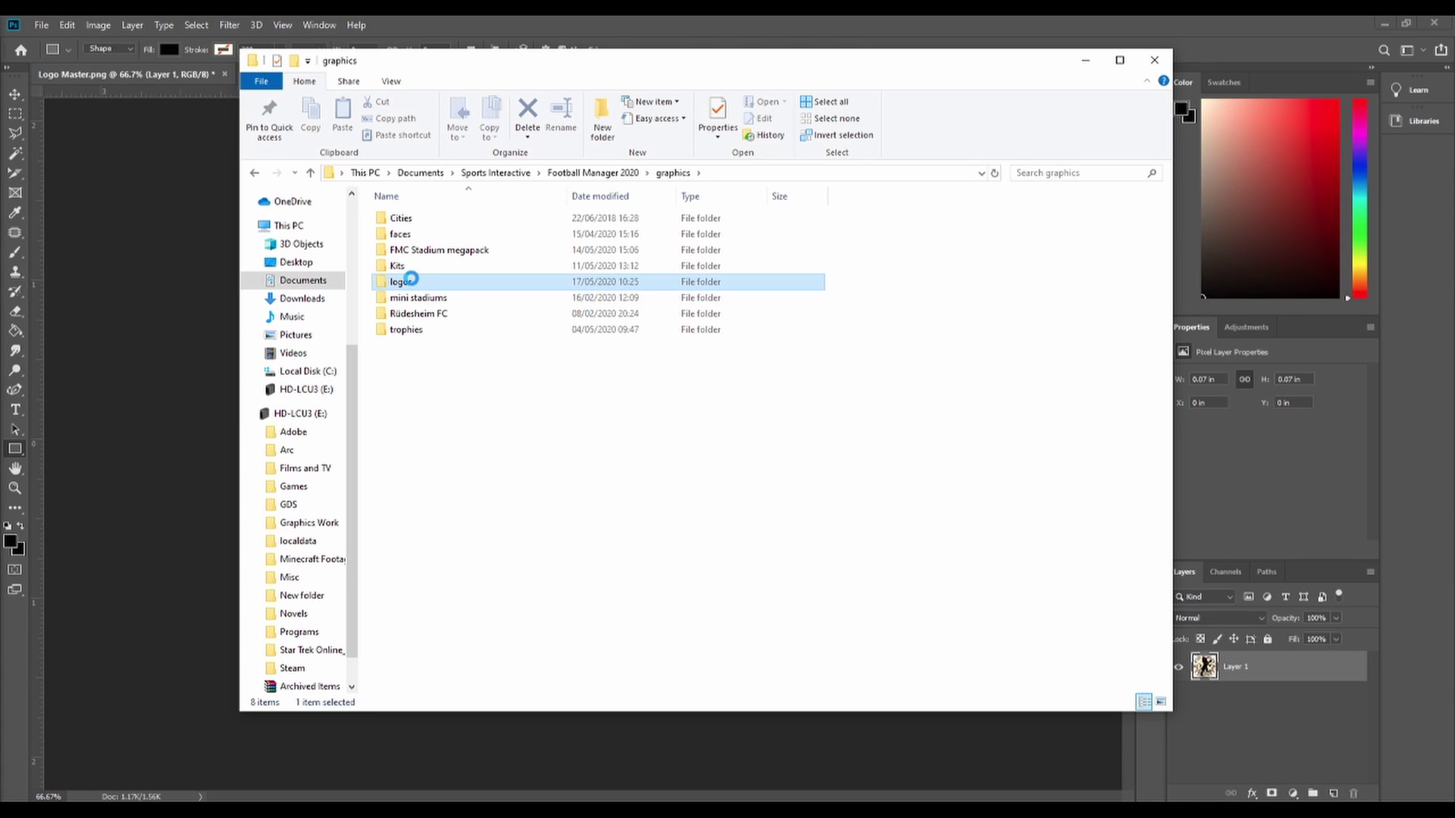
{"action": "double_click", "coordinate": [402, 282]}
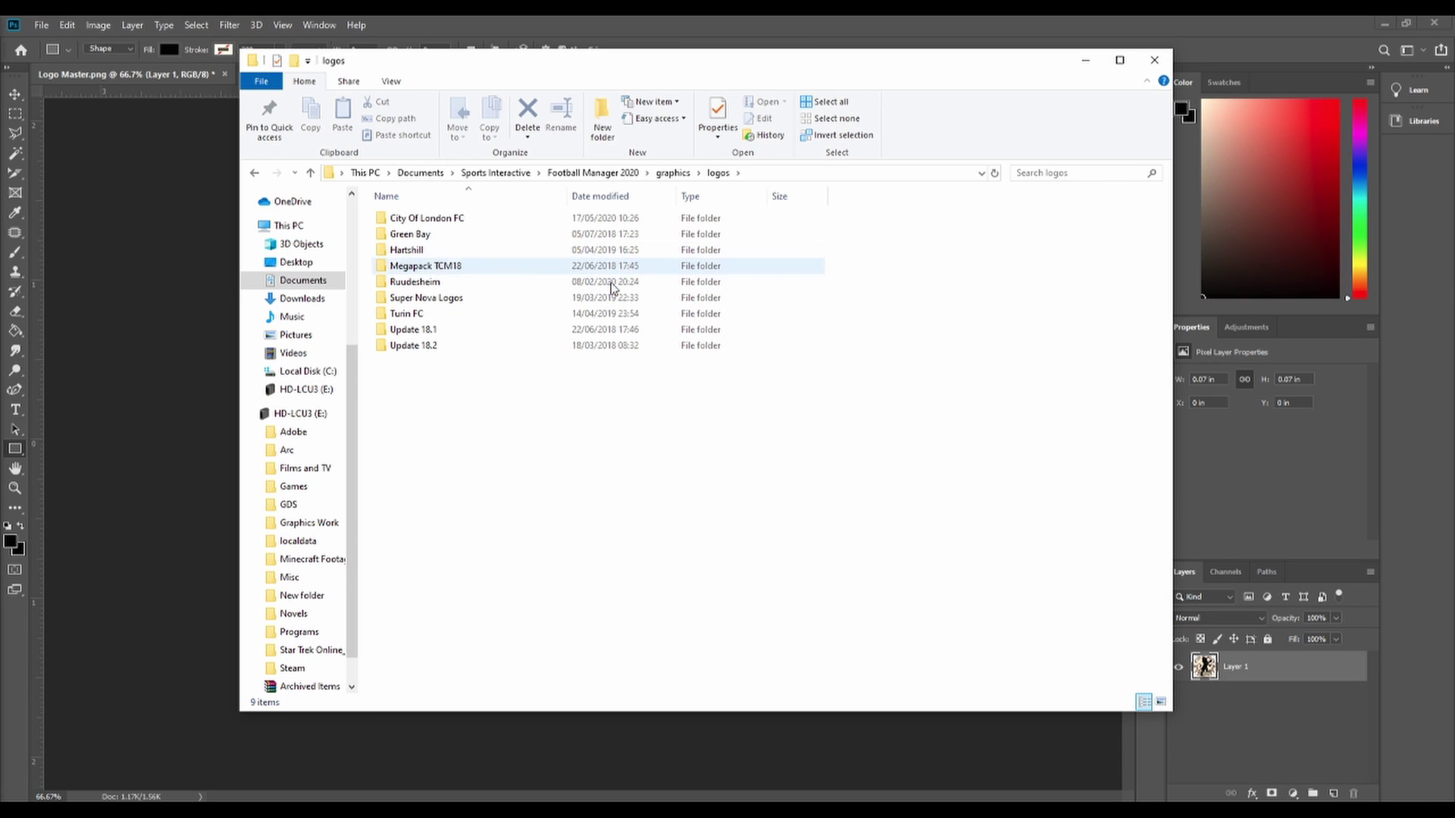
Check the Normal subfolders of the Turin FC and Hartshill logo folders, returning to the logos folder.
{"action": "double_click", "coordinate": [413, 314]}
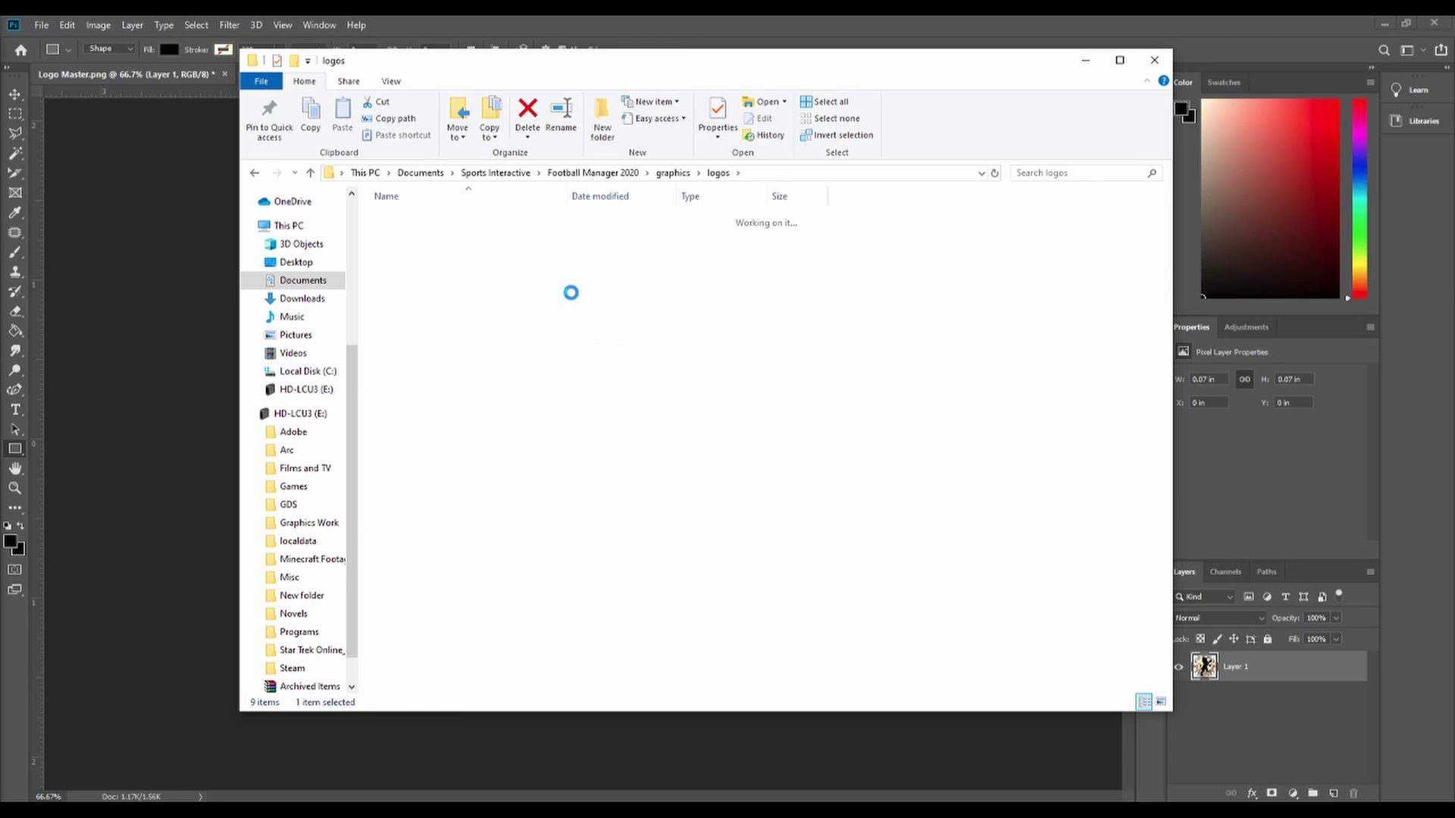
{"action": "double_click", "coordinate": [416, 219]}
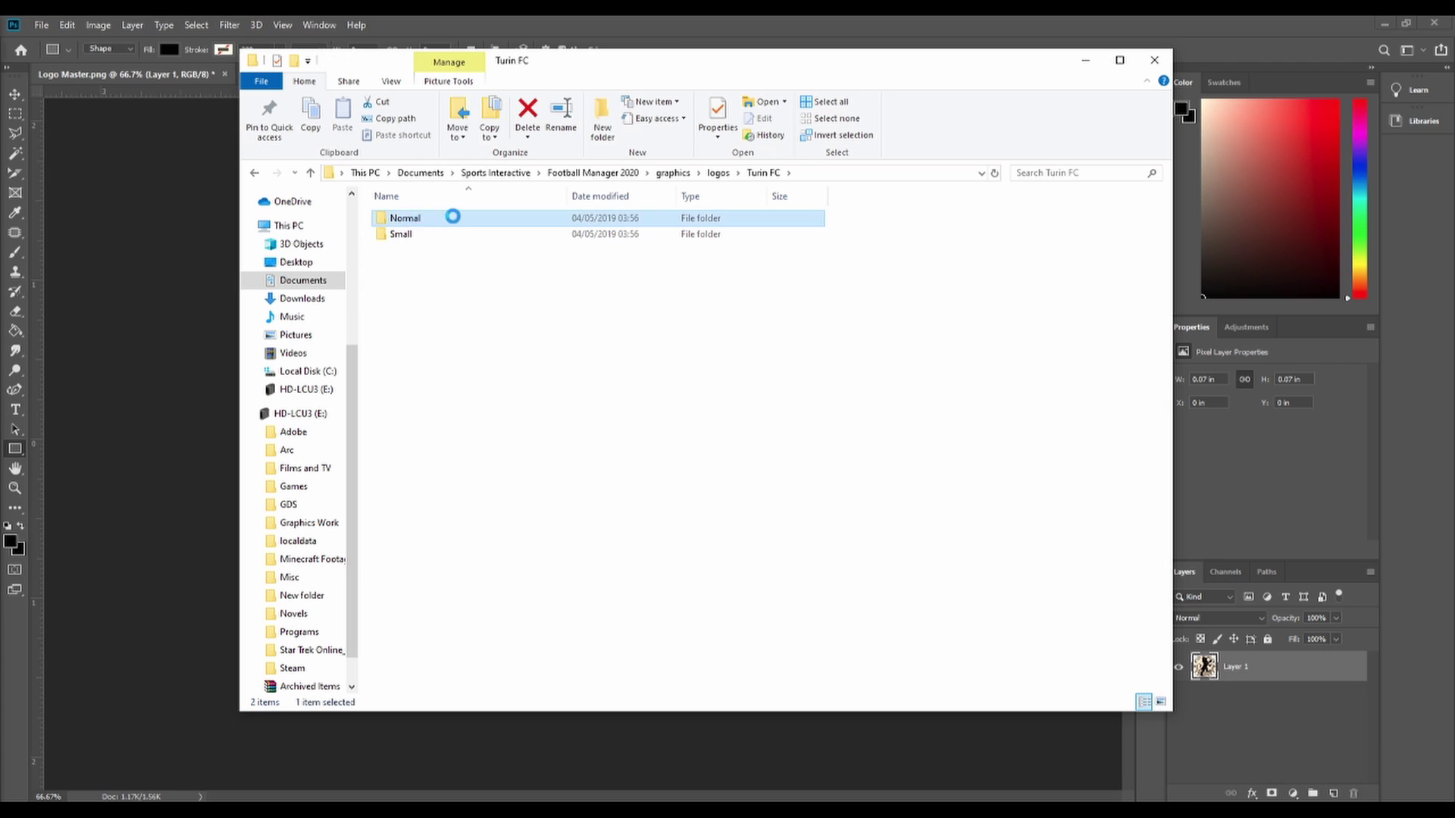
{"action": "left_click", "coordinate": [254, 174]}
{"action": "left_click", "coordinate": [253, 174]}
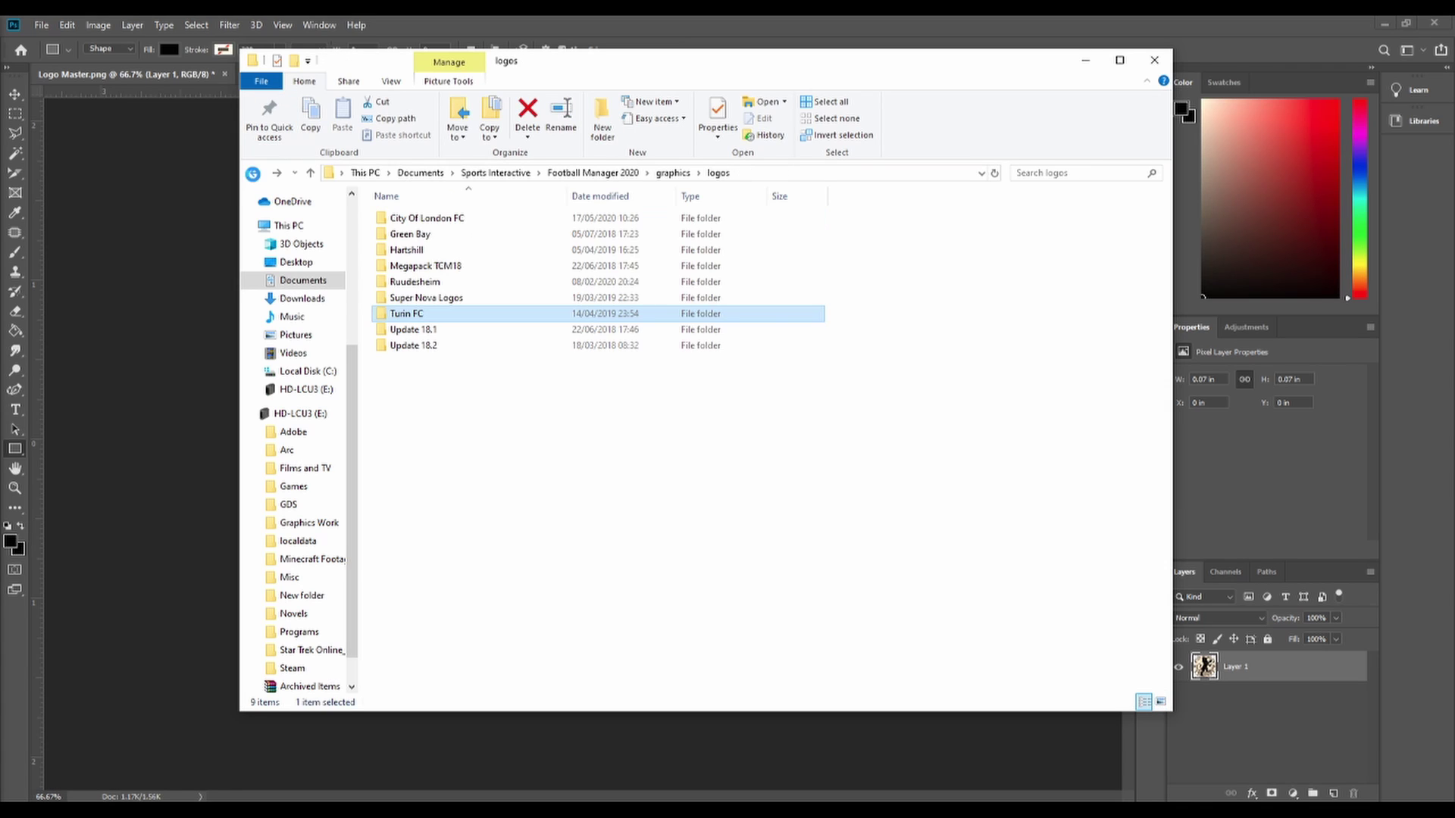
{"action": "left_click", "coordinate": [426, 253]}
{"action": "double_click", "coordinate": [427, 253]}
{"action": "double_click", "coordinate": [417, 218]}
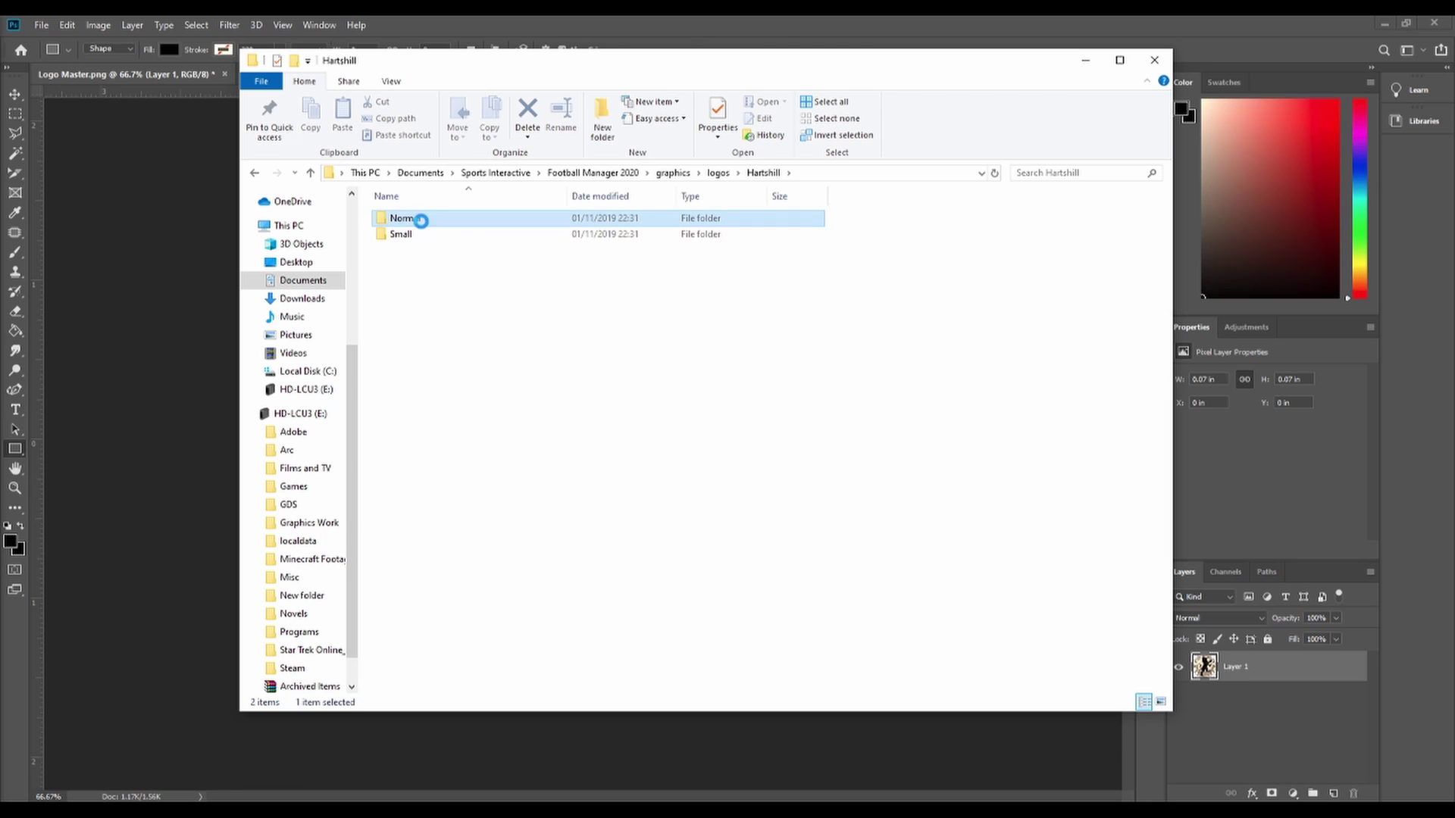
{"action": "left_click", "coordinate": [255, 173]}
{"action": "left_click", "coordinate": [255, 174]}
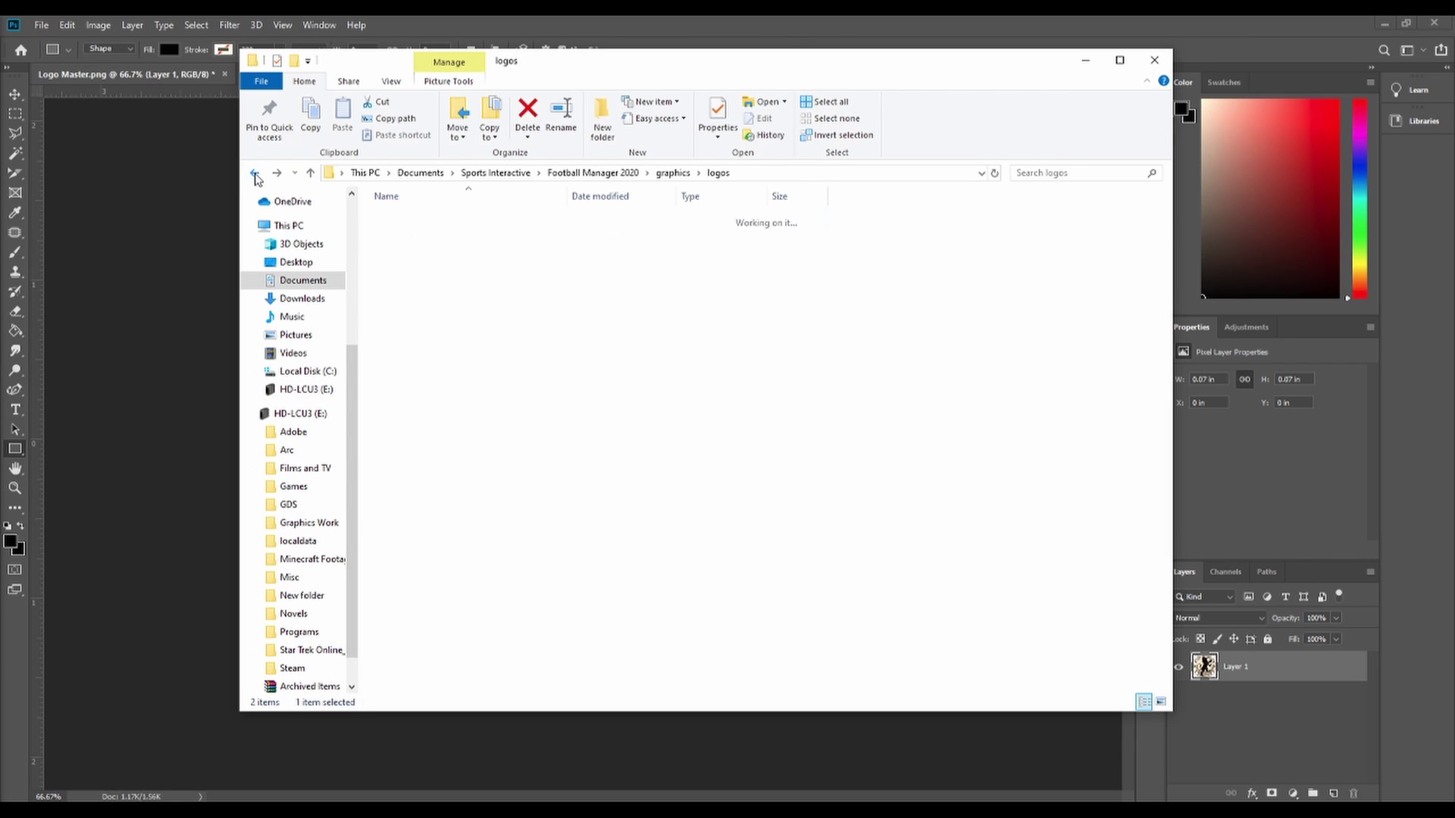
Browse the Megapack TCM18 graphics through Logos, Europe, Angleterre and Clubs to the normal folder.
{"action": "double_click", "coordinate": [445, 266]}
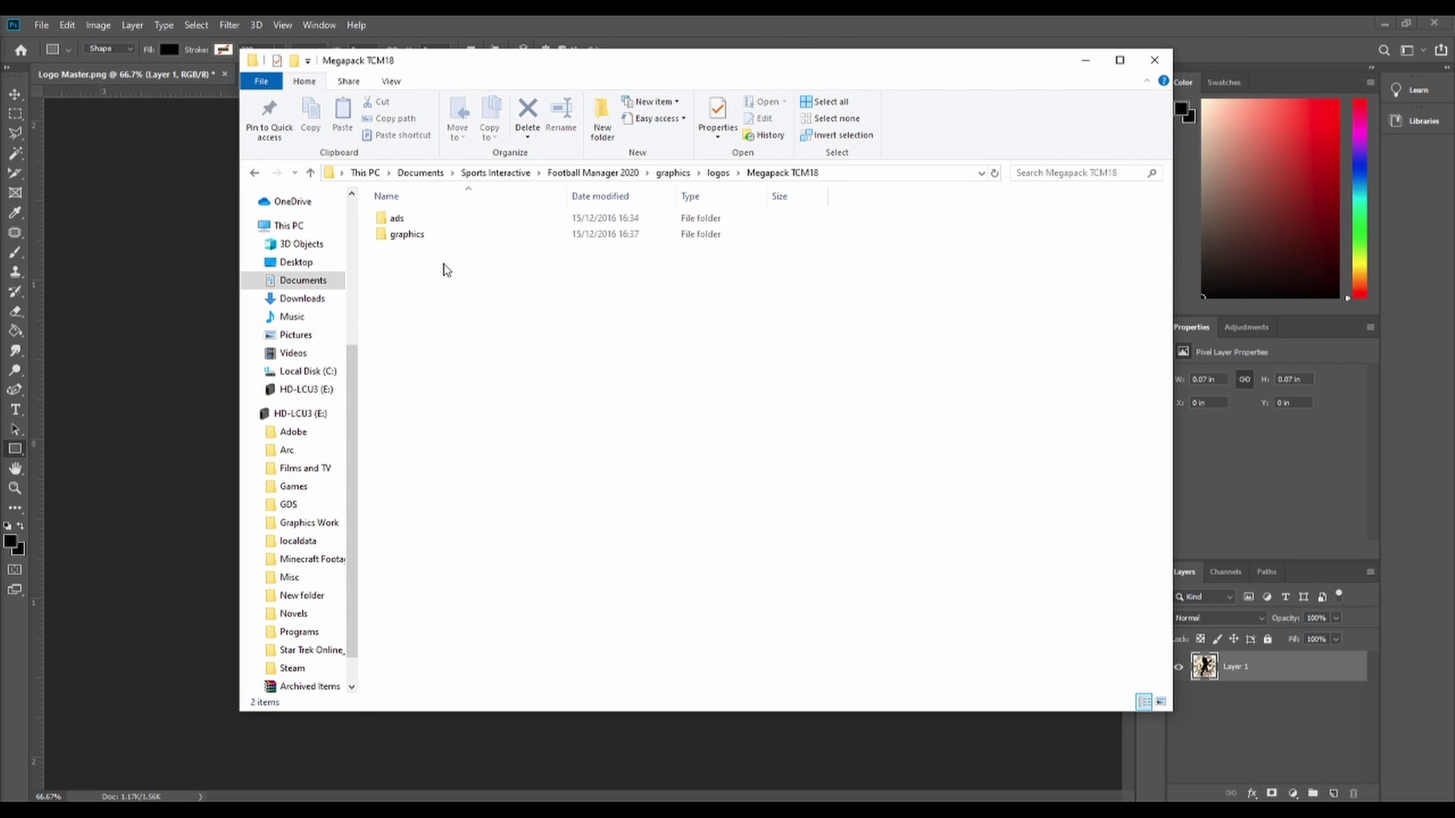
{"action": "double_click", "coordinate": [414, 235]}
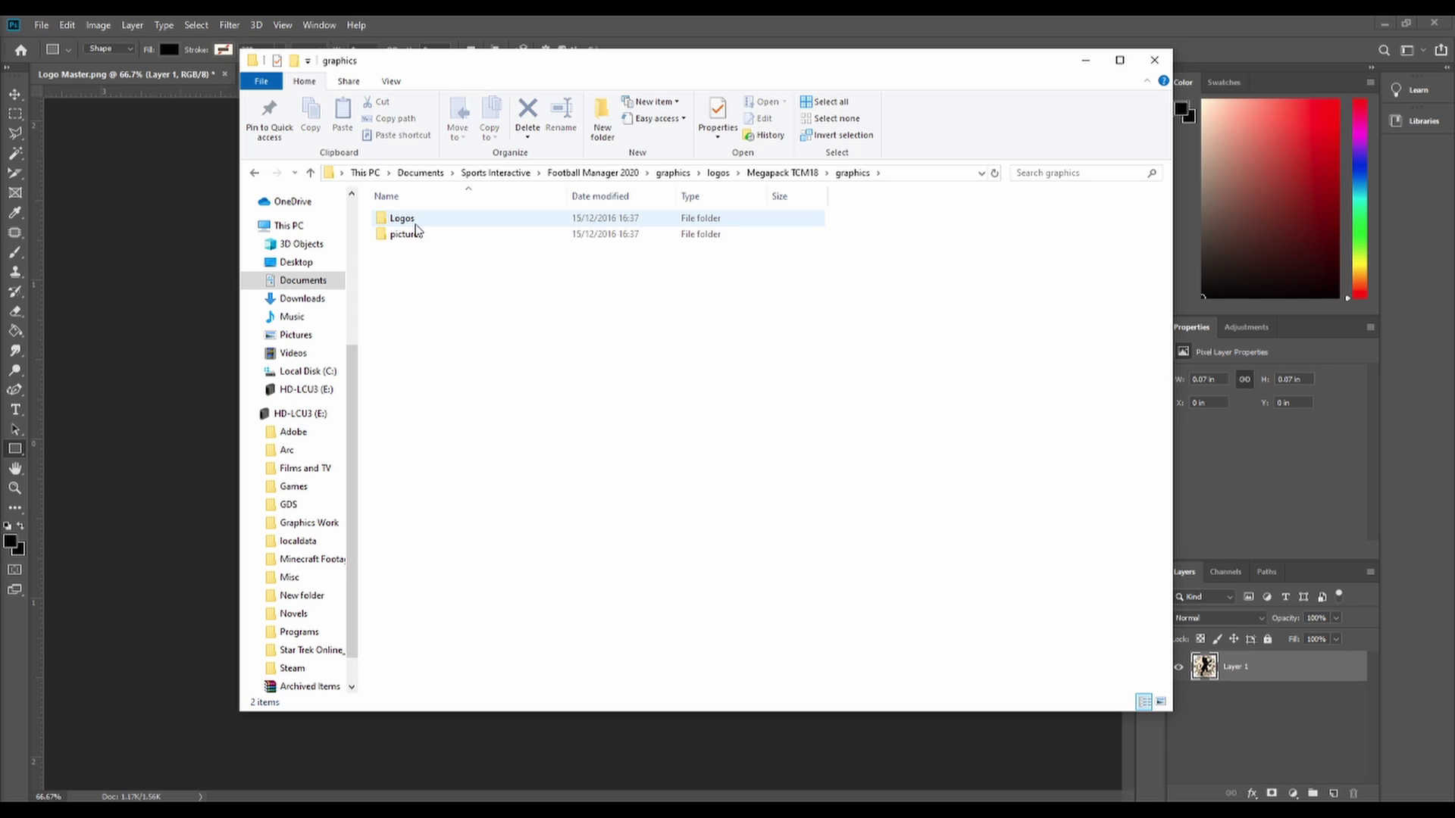
{"action": "left_click", "coordinate": [423, 220]}
{"action": "double_click", "coordinate": [424, 221]}
{"action": "left_click", "coordinate": [435, 281]}
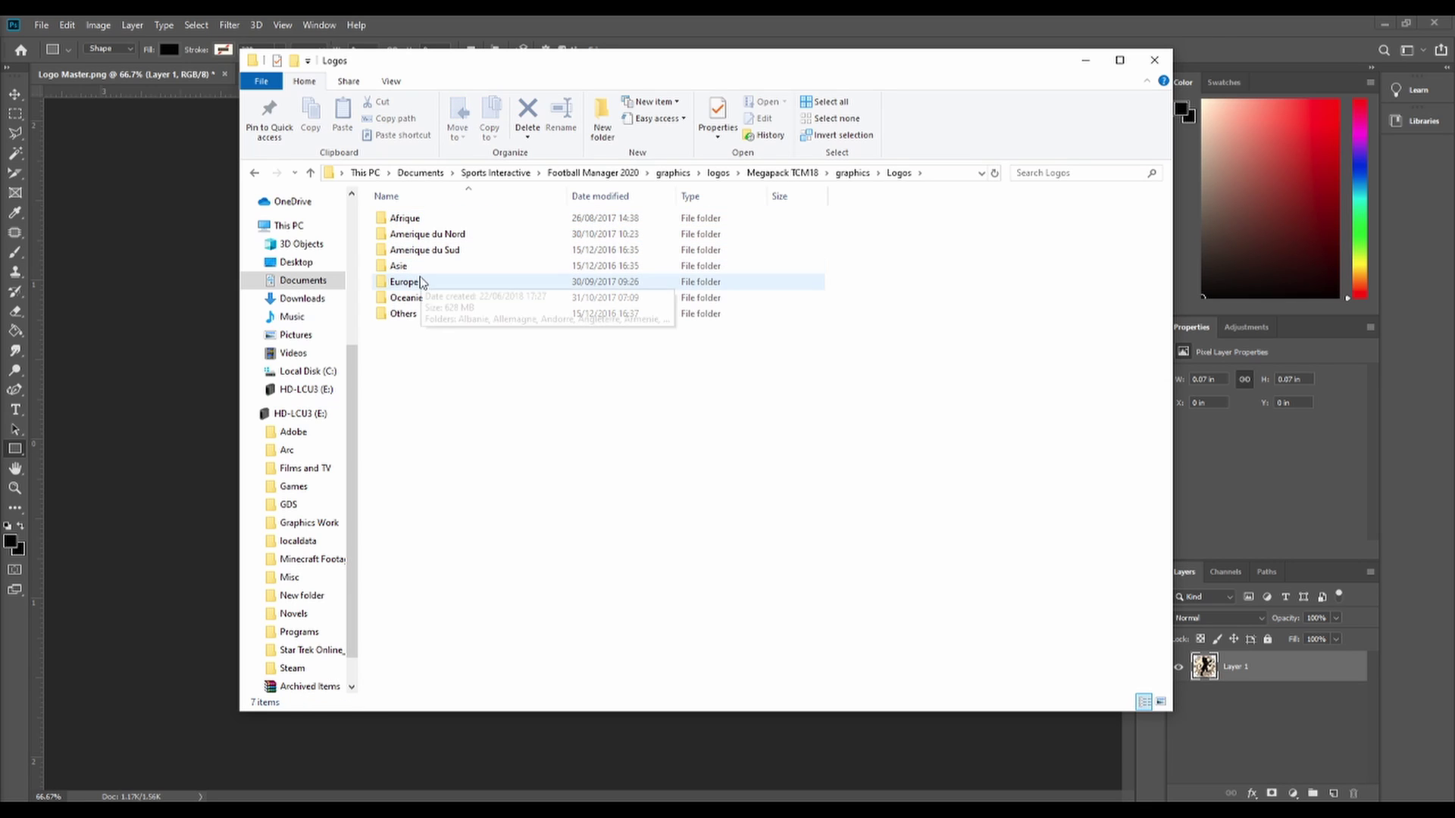
{"action": "key", "text": "Return"}
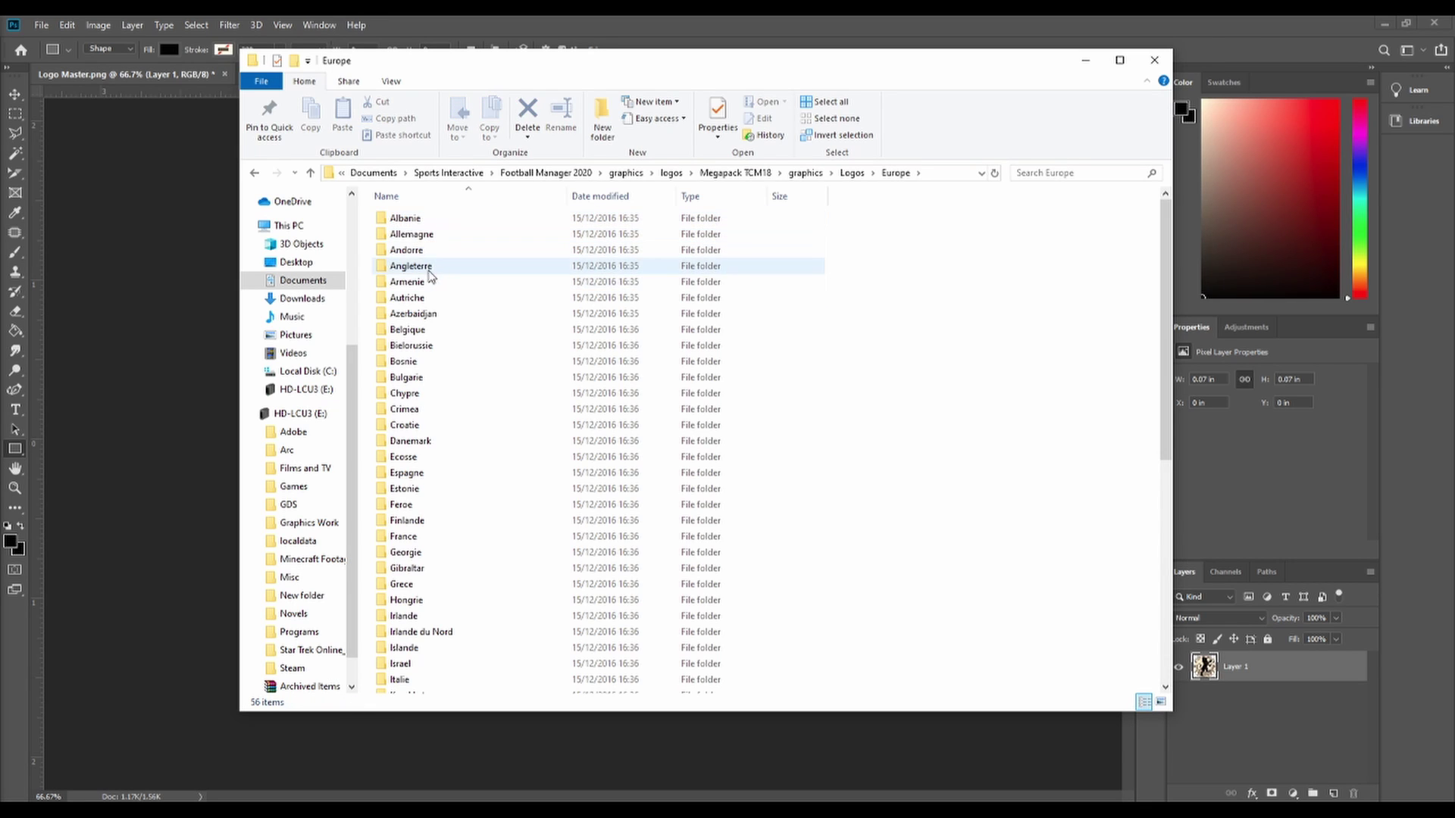
{"action": "left_click", "coordinate": [454, 266]}
{"action": "double_click", "coordinate": [490, 261]}
{"action": "double_click", "coordinate": [402, 218]}
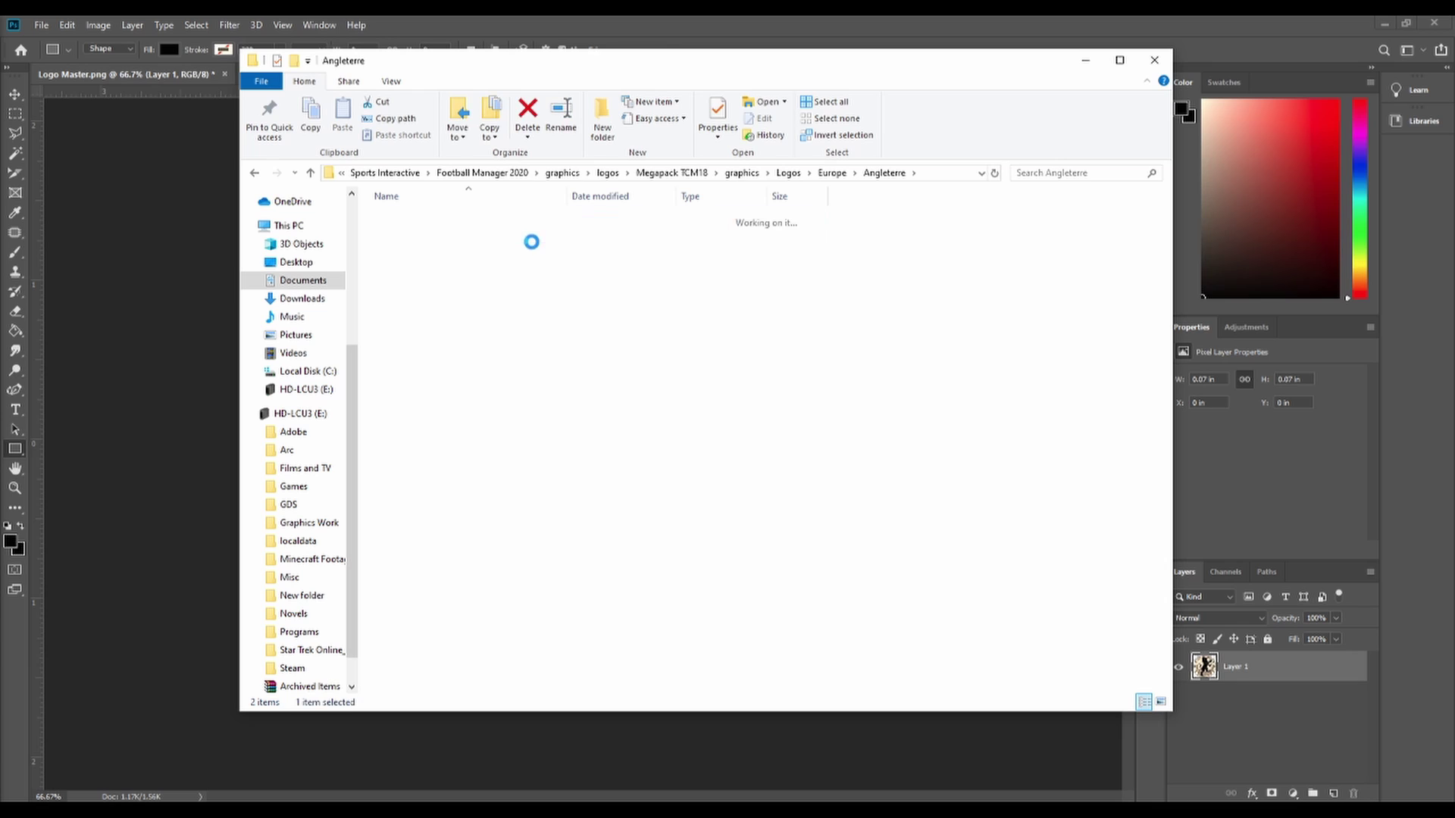
{"action": "double_click", "coordinate": [425, 220]}
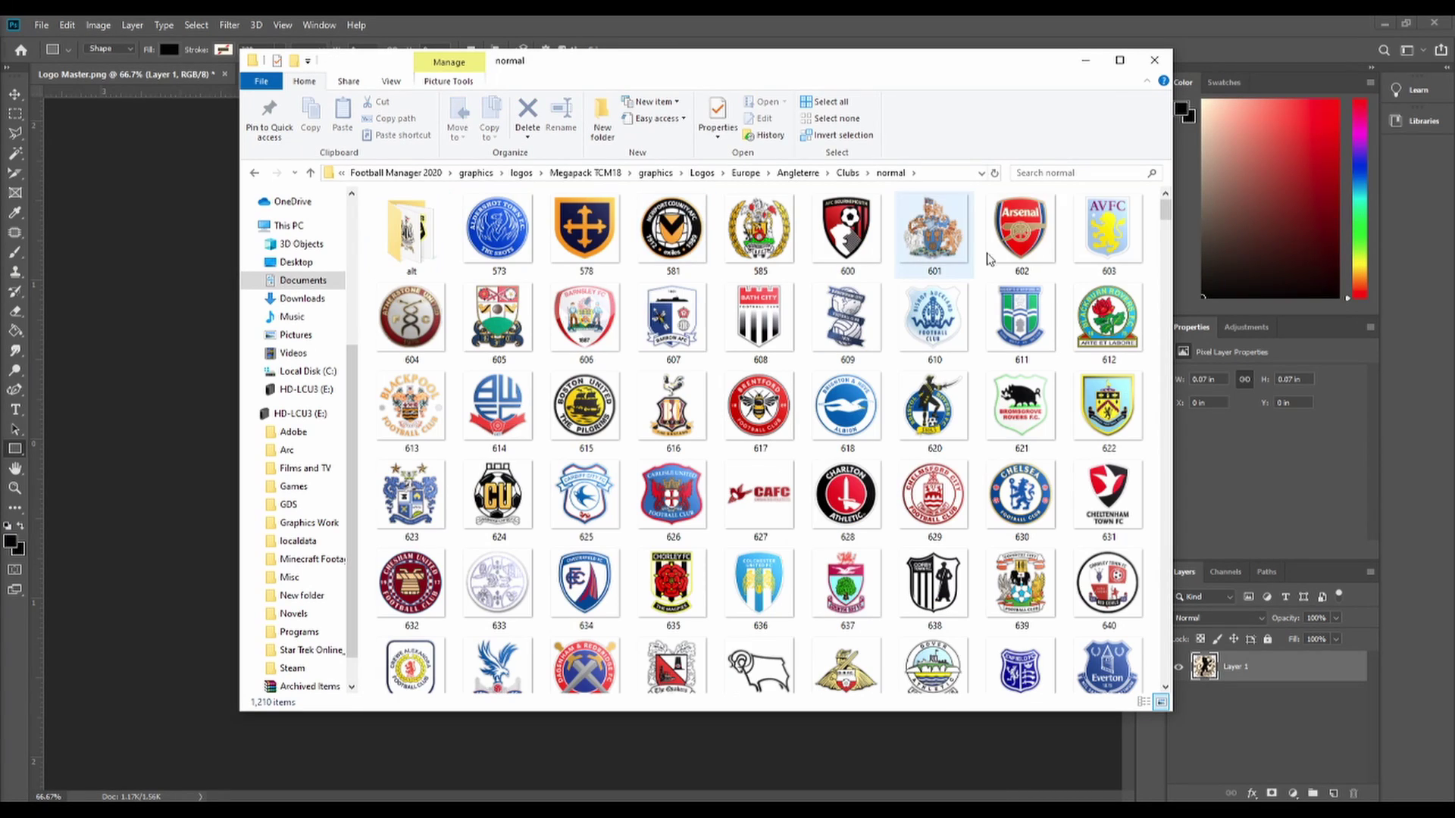
Copy the config file at the end of the English clubs' normal logo folder.
{"action": "left_click_drag", "start_coordinate": [1166, 215], "coordinate": [1173, 684]}
{"action": "left_click", "coordinate": [682, 641]}
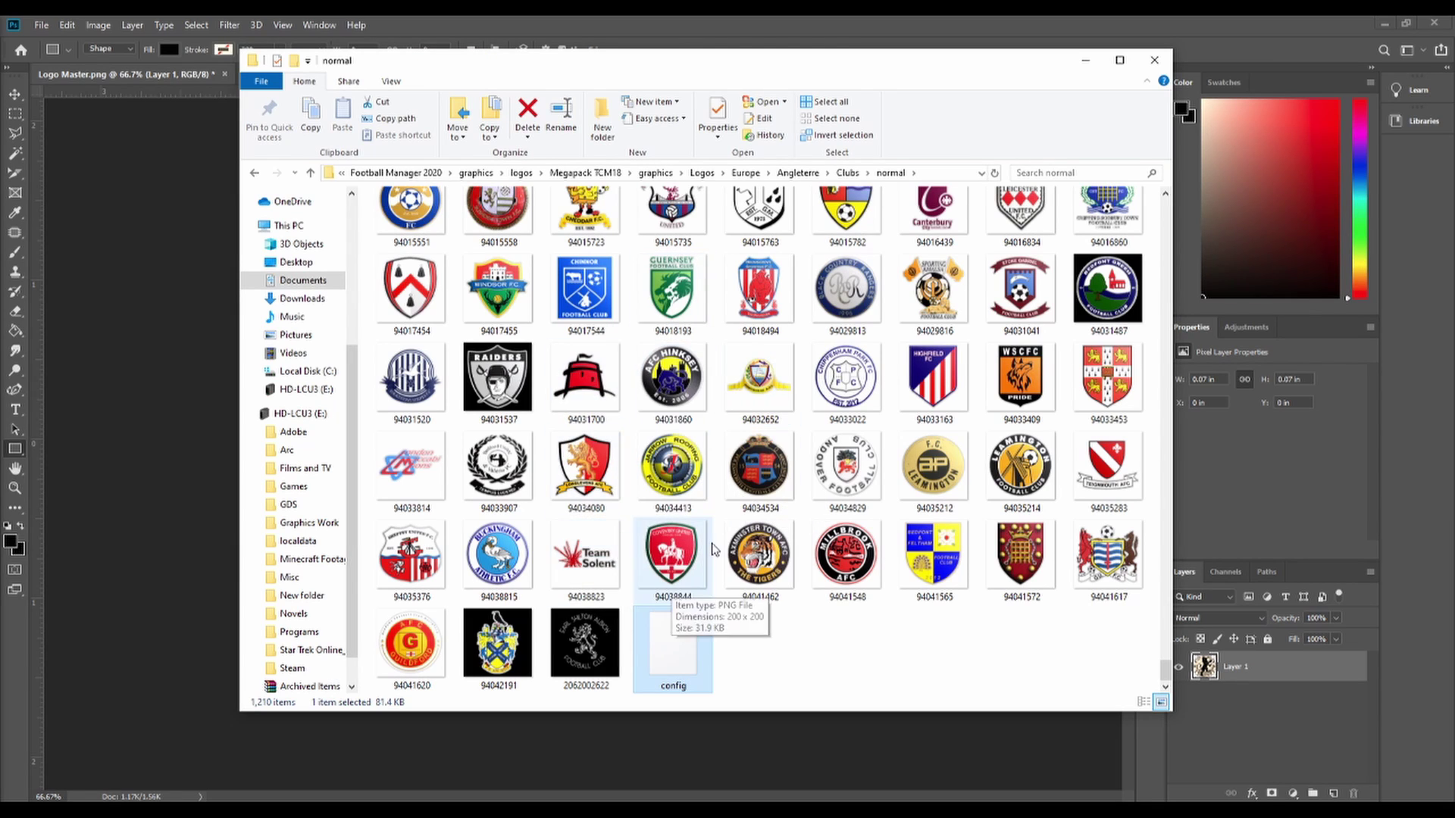
{"action": "right_click", "coordinate": [671, 637]}
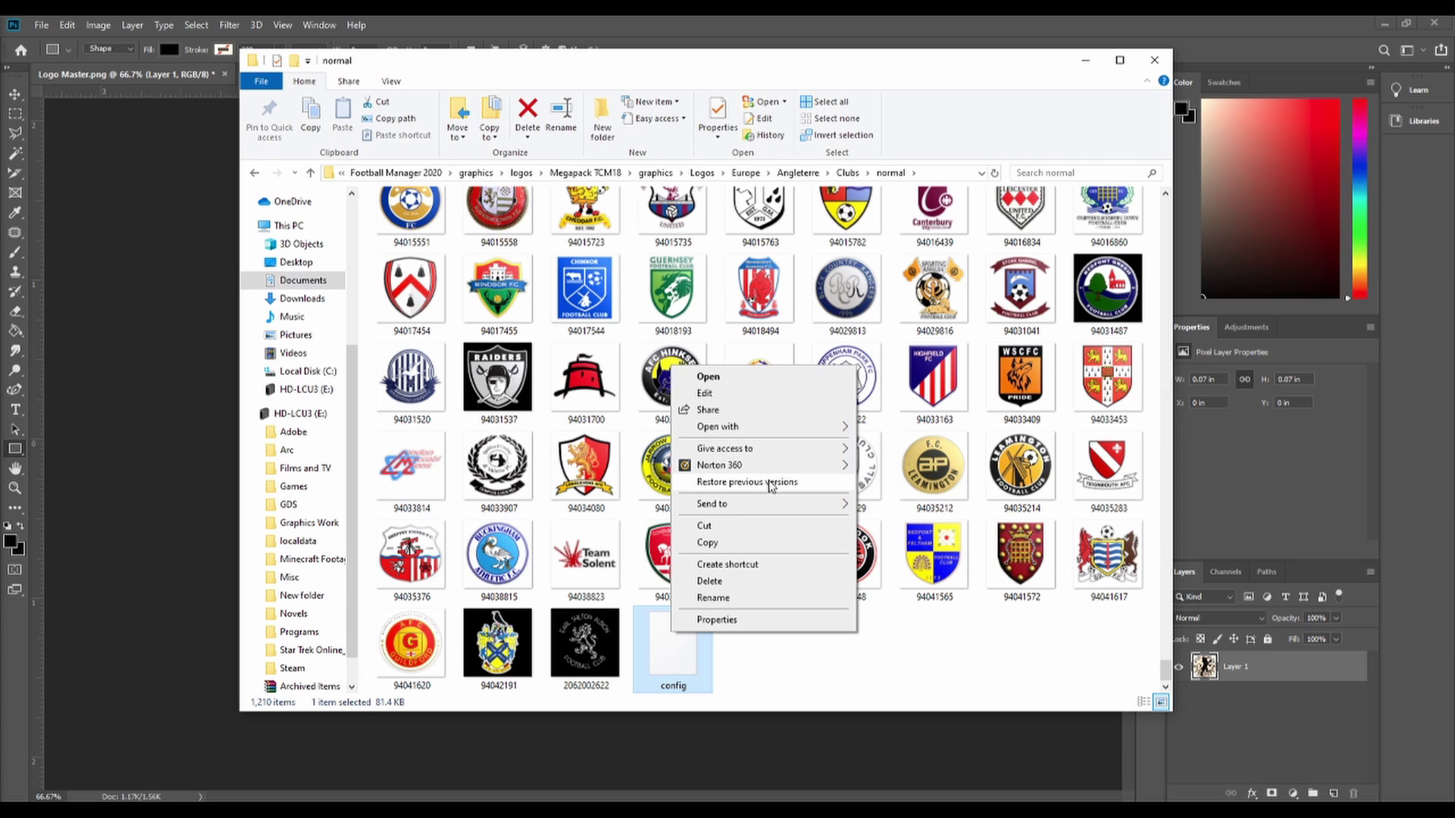
{"action": "left_click", "coordinate": [741, 544]}
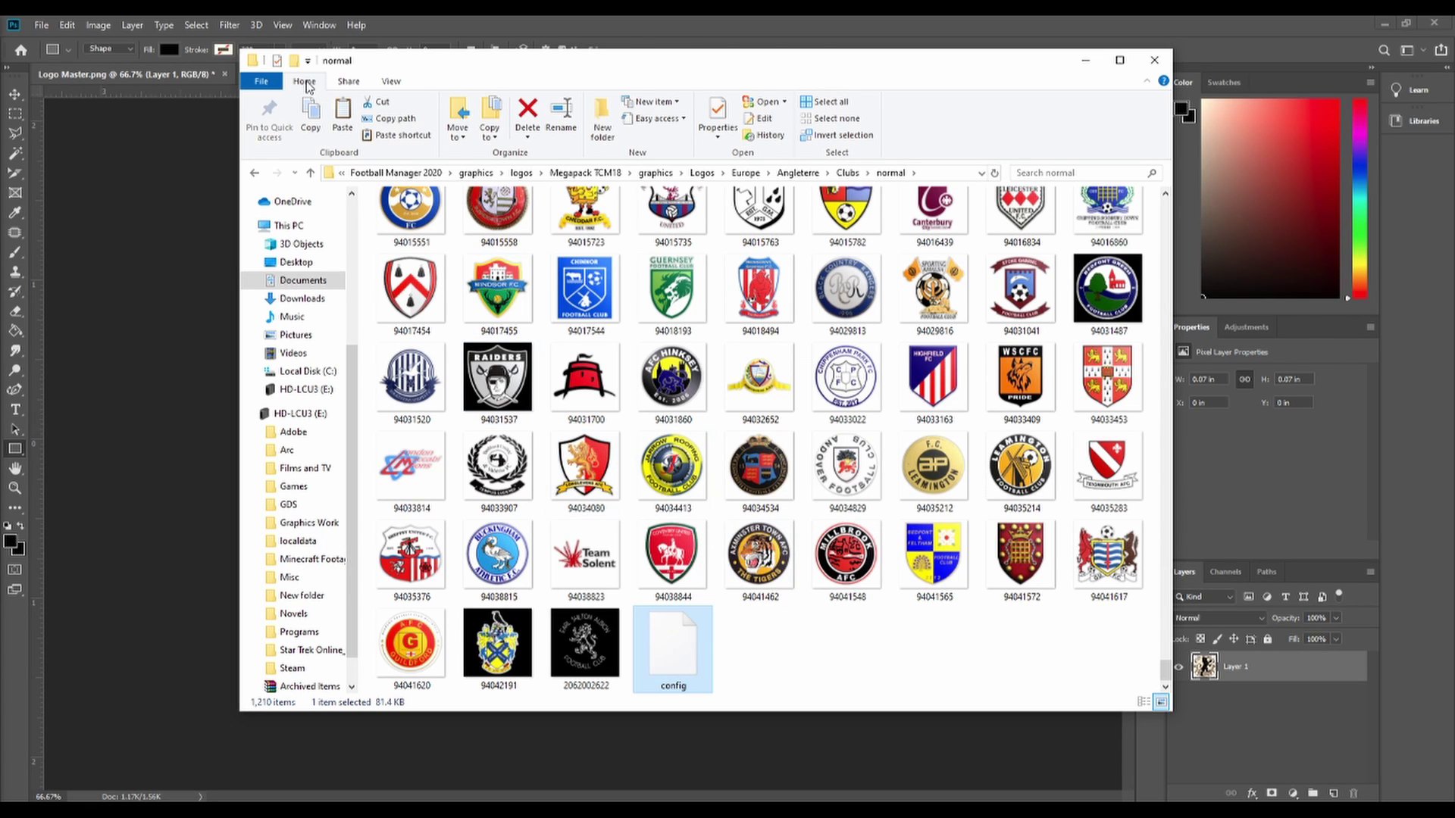
Open Documents in a new window and go through Sports Interactive, Football Manager 2020, graphics and logos to City Of London FC's Normal folder.
{"action": "left_click", "coordinate": [255, 174]}
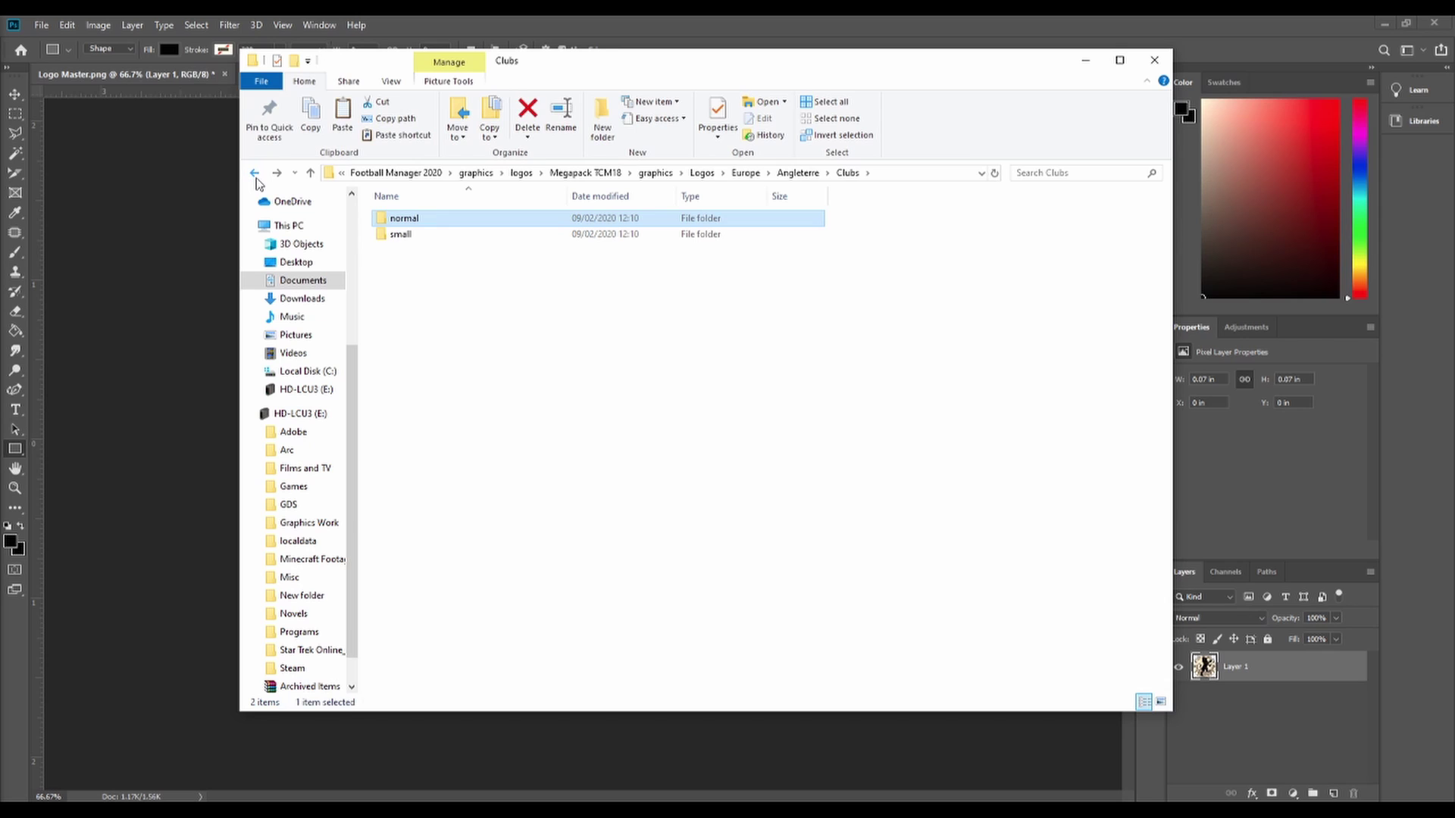
{"action": "left_click", "coordinate": [312, 285]}
{"action": "right_click", "coordinate": [313, 285]}
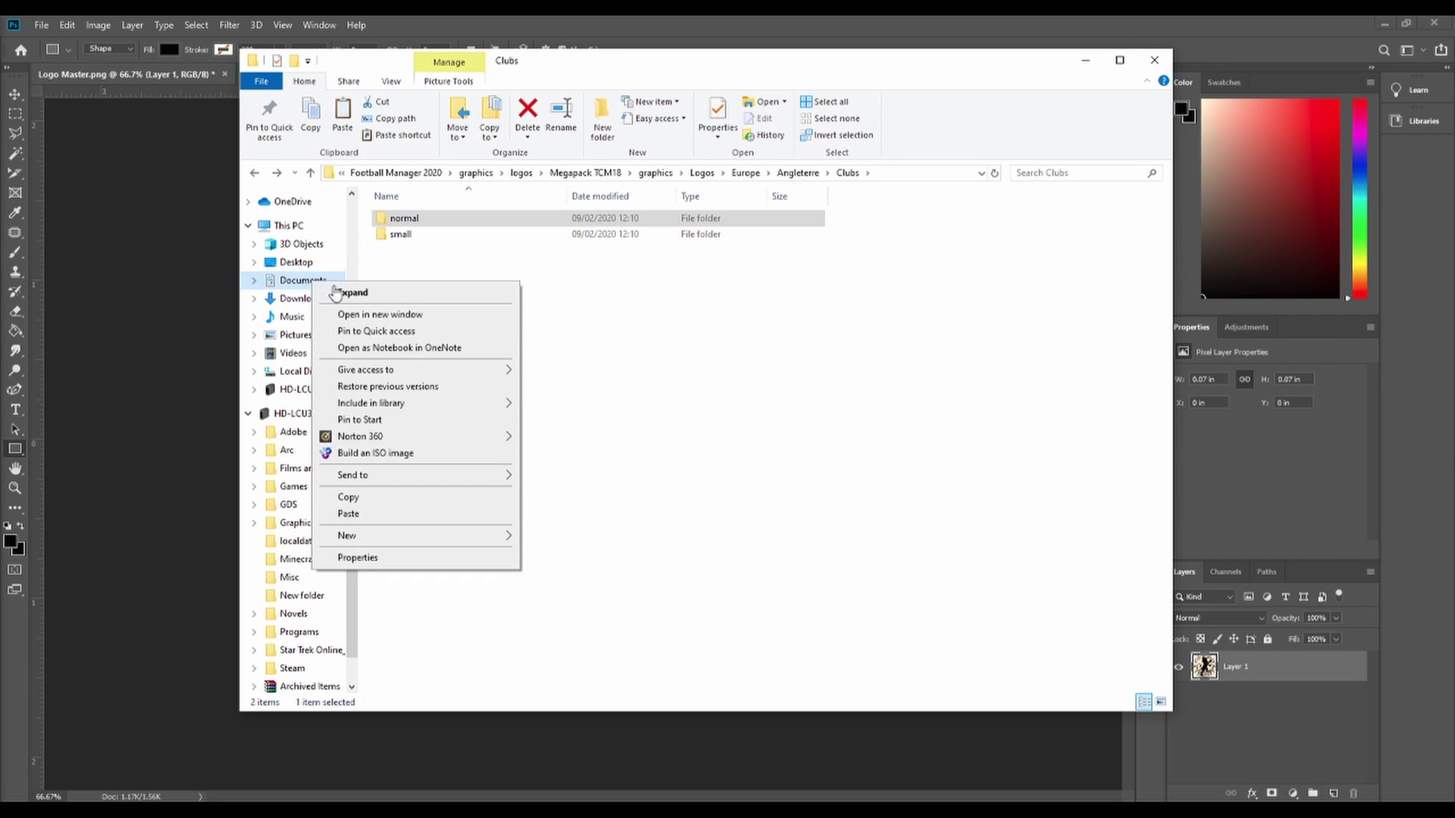
{"action": "left_click", "coordinate": [416, 317]}
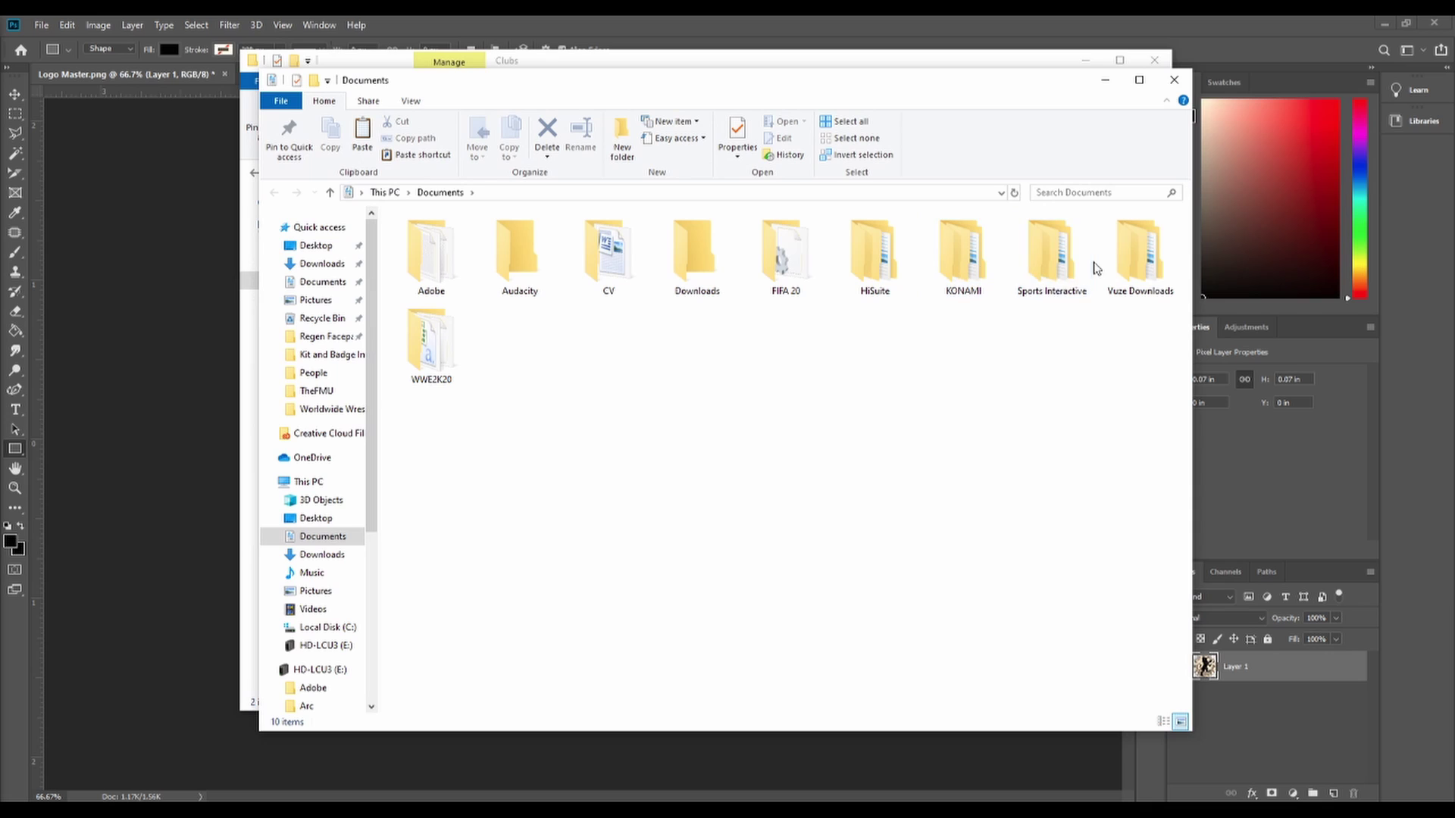
{"action": "double_click", "coordinate": [440, 270]}
{"action": "double_click", "coordinate": [543, 288]}
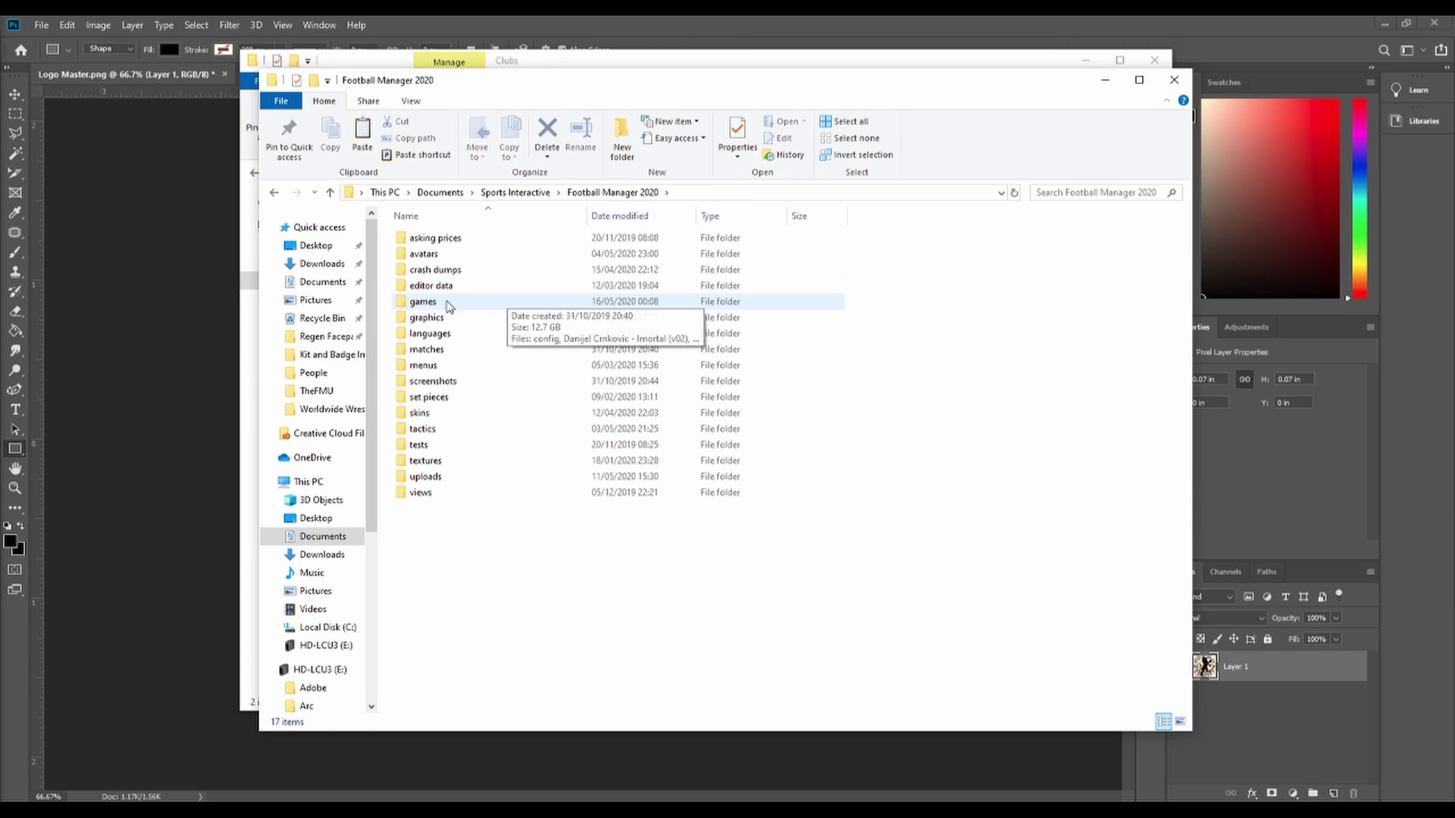
{"action": "left_click", "coordinate": [443, 319]}
{"action": "double_click", "coordinate": [443, 319]}
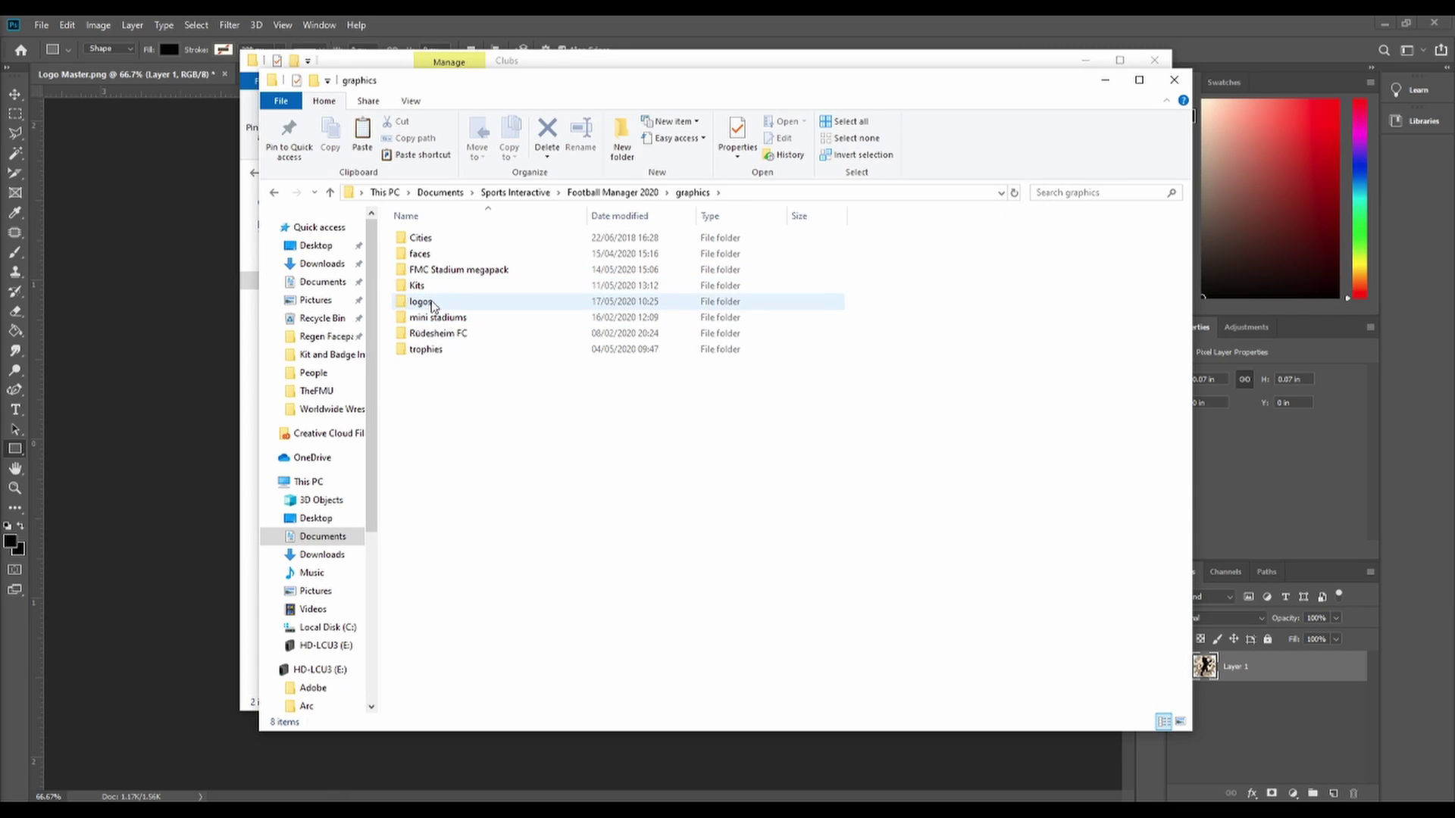
{"action": "double_click", "coordinate": [438, 301]}
{"action": "double_click", "coordinate": [470, 238]}
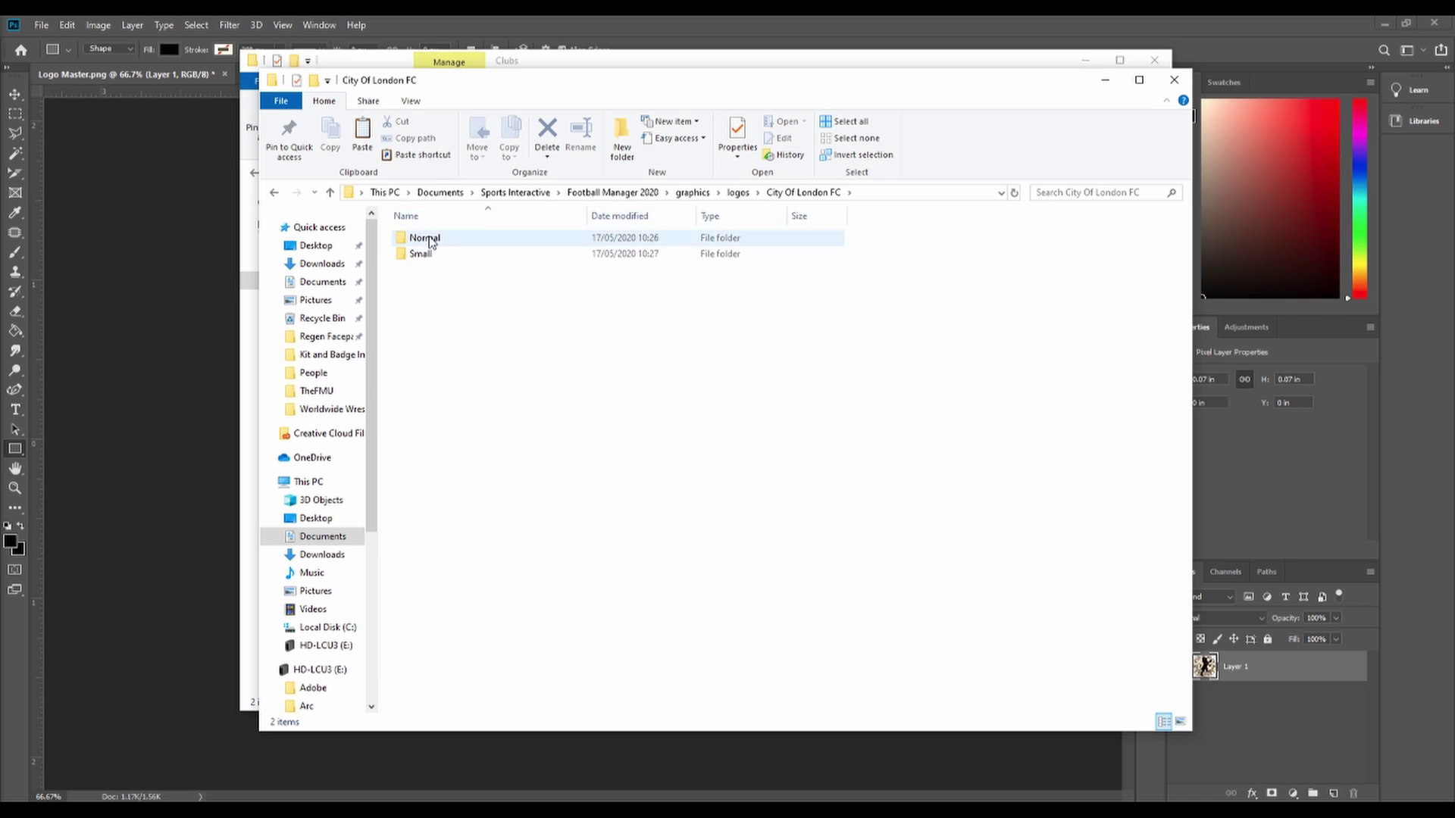
{"action": "double_click", "coordinate": [454, 238]}
{"action": "left_click_drag", "start_coordinate": [588, 83], "coordinate": [602, 264]}
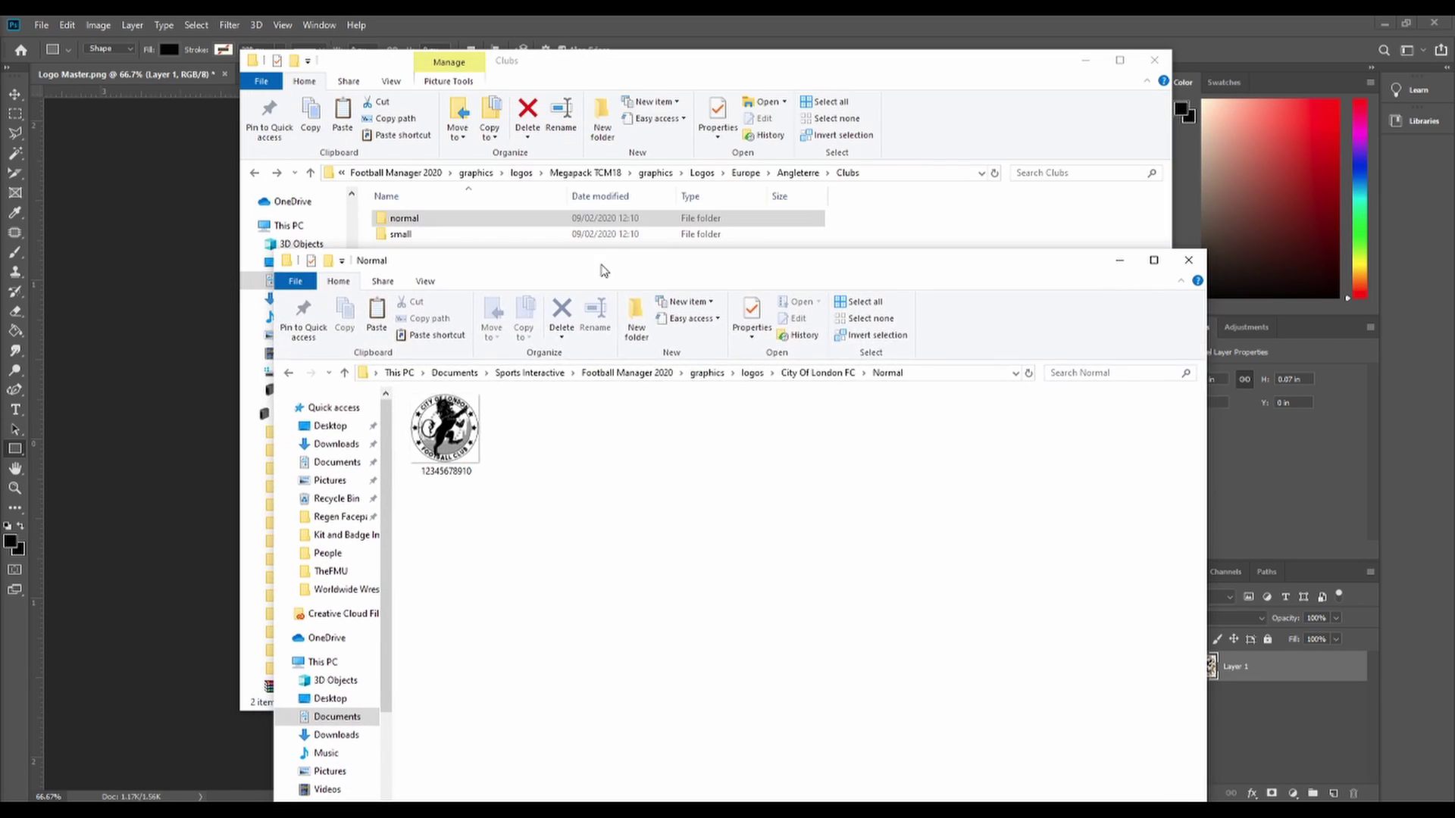
{"action": "right_click", "coordinate": [611, 455]}
{"action": "left_click", "coordinate": [634, 557]}
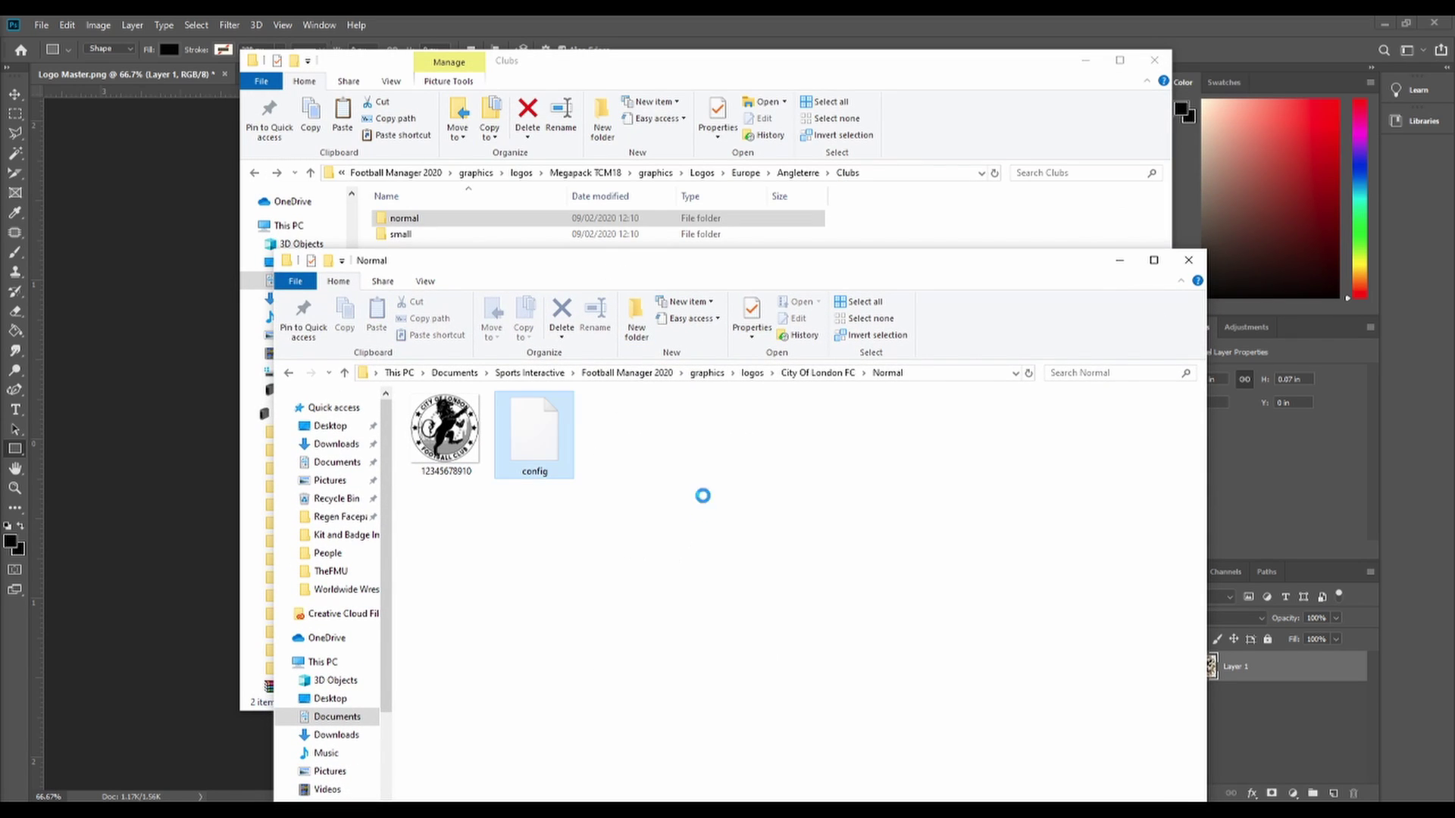
Open the pasted config file in Notepad and delete every record line in the maps list except the first, leaving no blank line.
{"action": "right_click", "coordinate": [551, 433]}
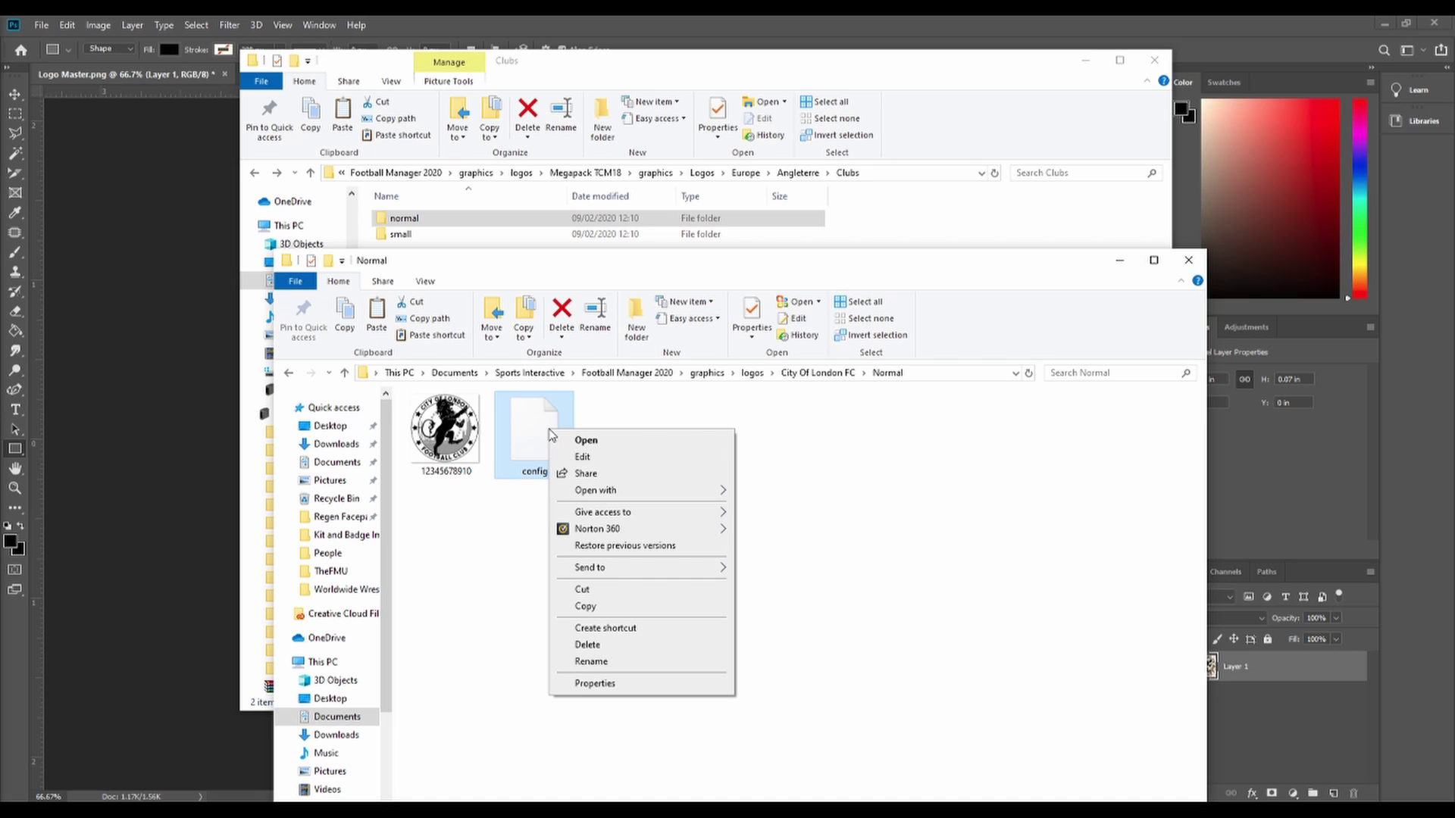
{"action": "right_click", "coordinate": [530, 413]}
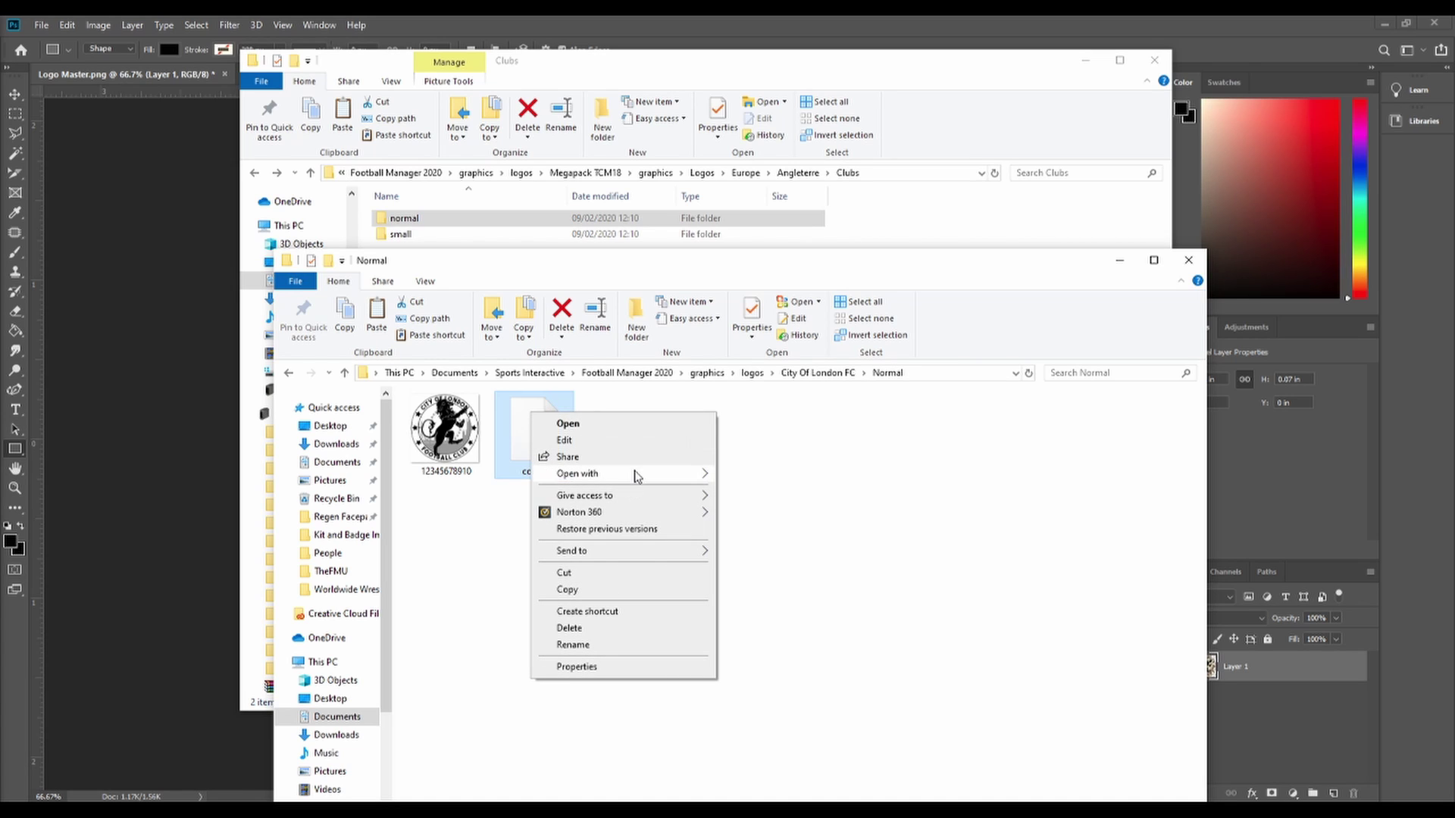
{"action": "mouse_move", "coordinate": [635, 476]}
{"action": "left_click", "coordinate": [767, 513]}
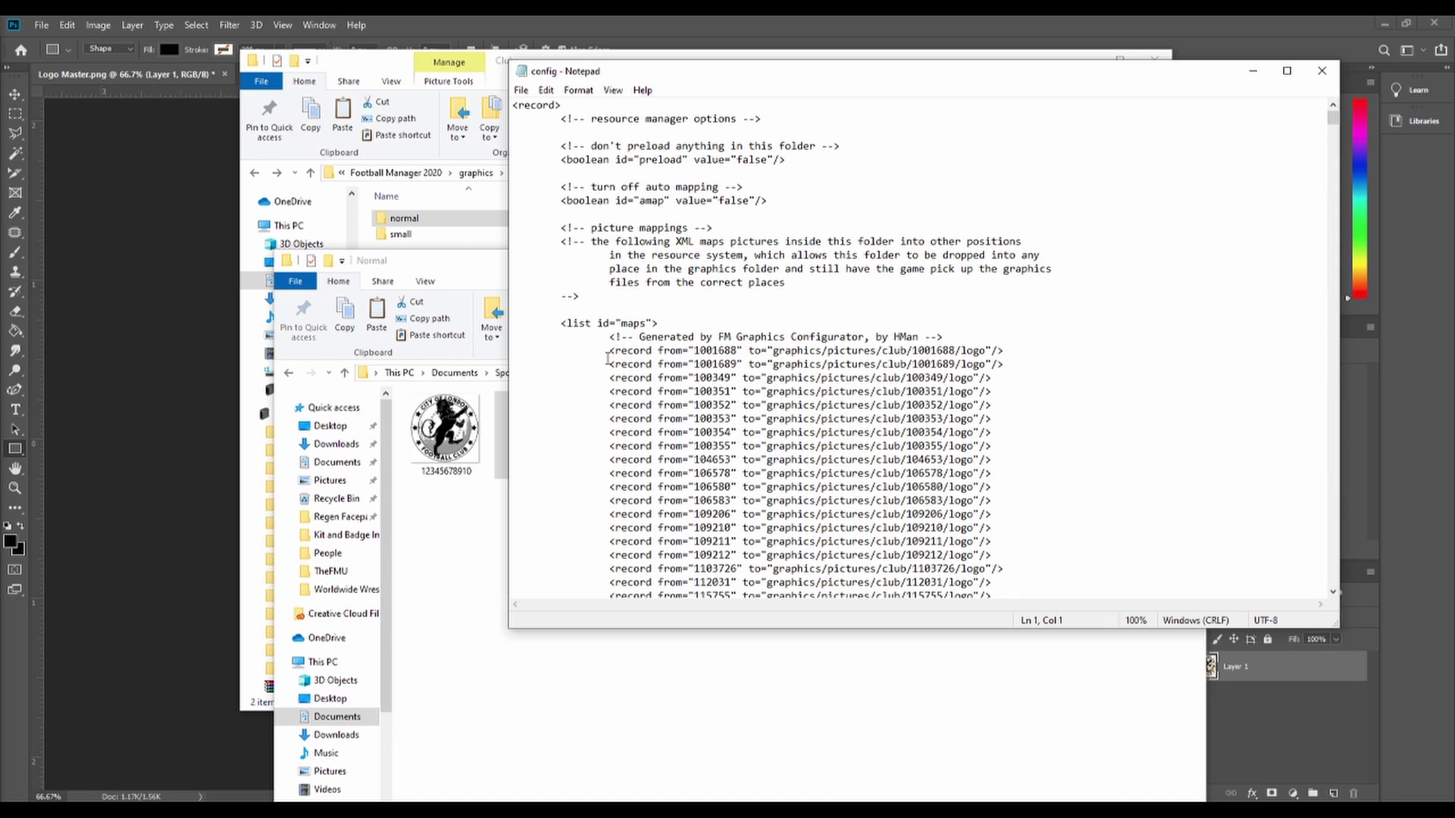
{"action": "left_click_drag", "start_coordinate": [610, 365], "coordinate": [1011, 391]}
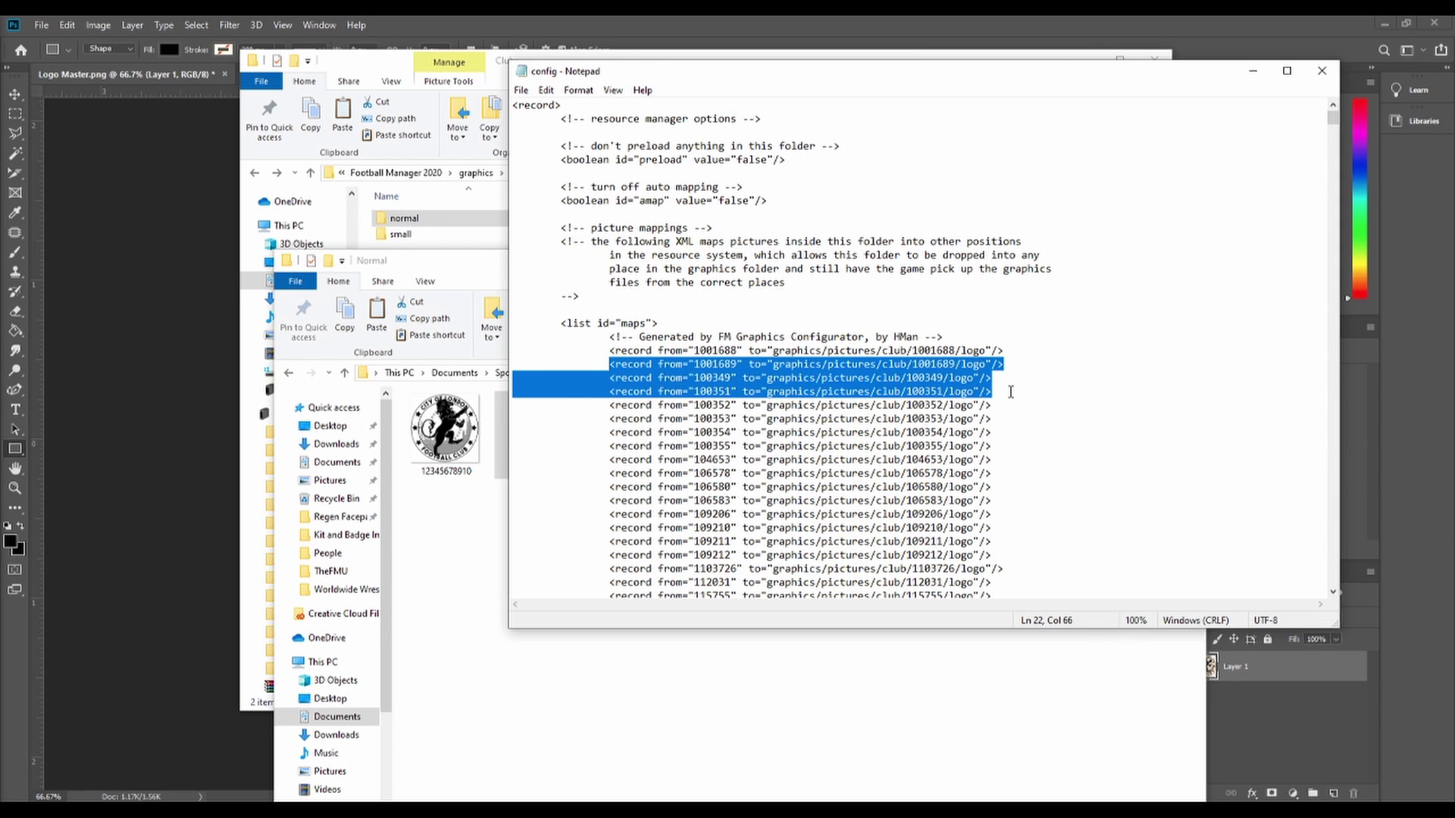
{"action": "left_click_drag", "start_coordinate": [1333, 120], "coordinate": [1341, 581]}
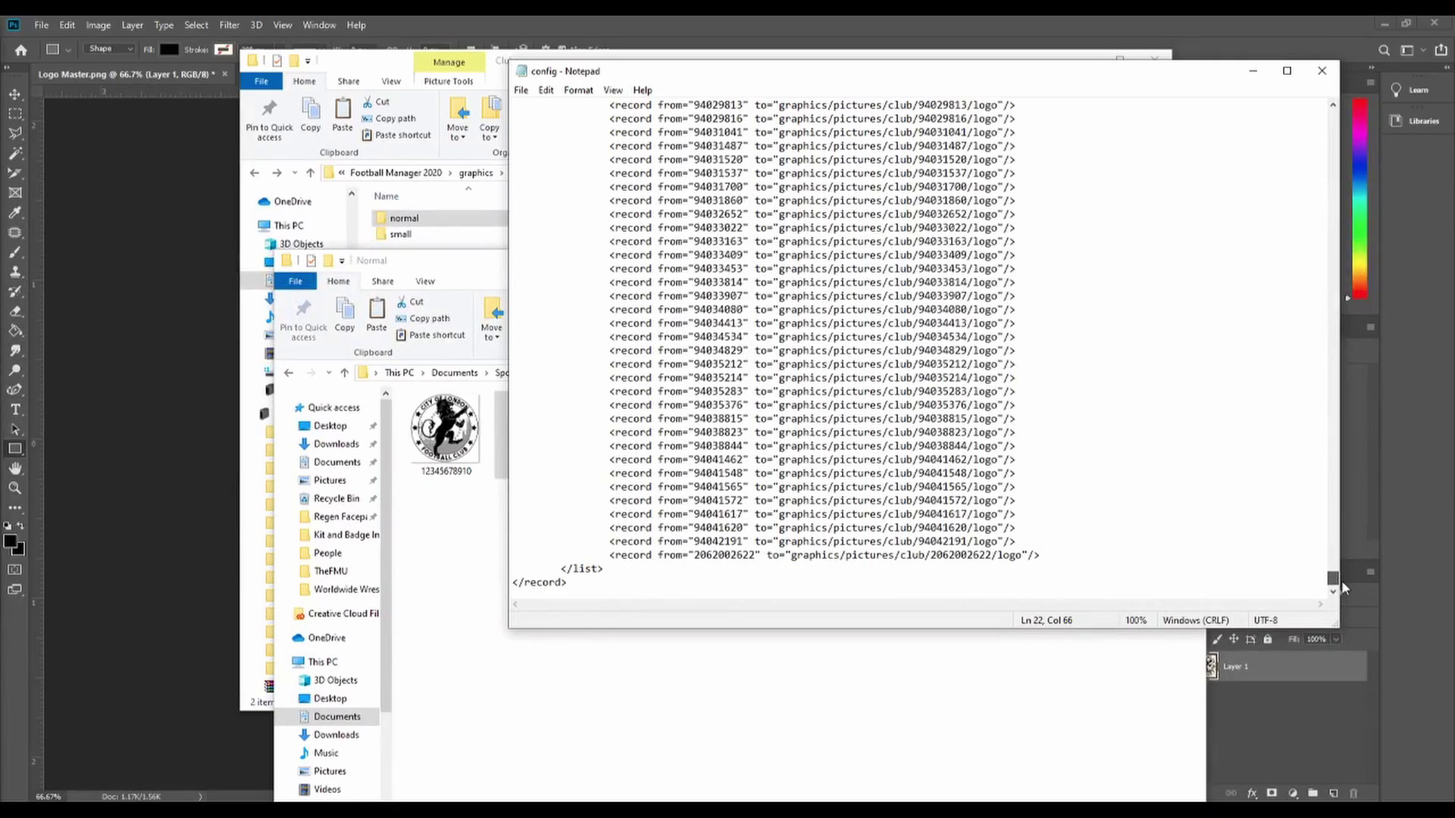
{"action": "left_click", "coordinate": [1054, 558], "text": "shift"}
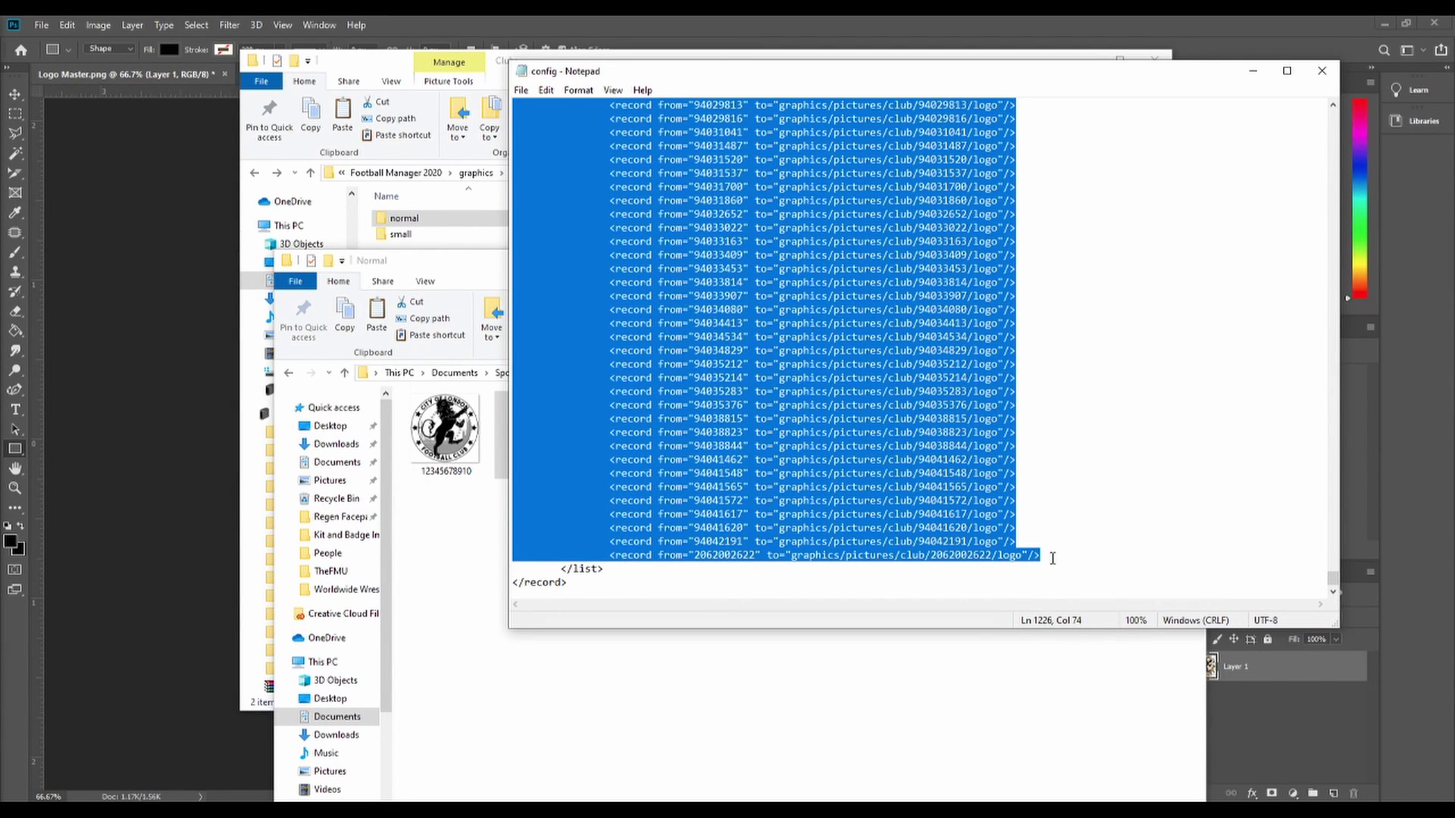
{"action": "key", "text": "Delete"}
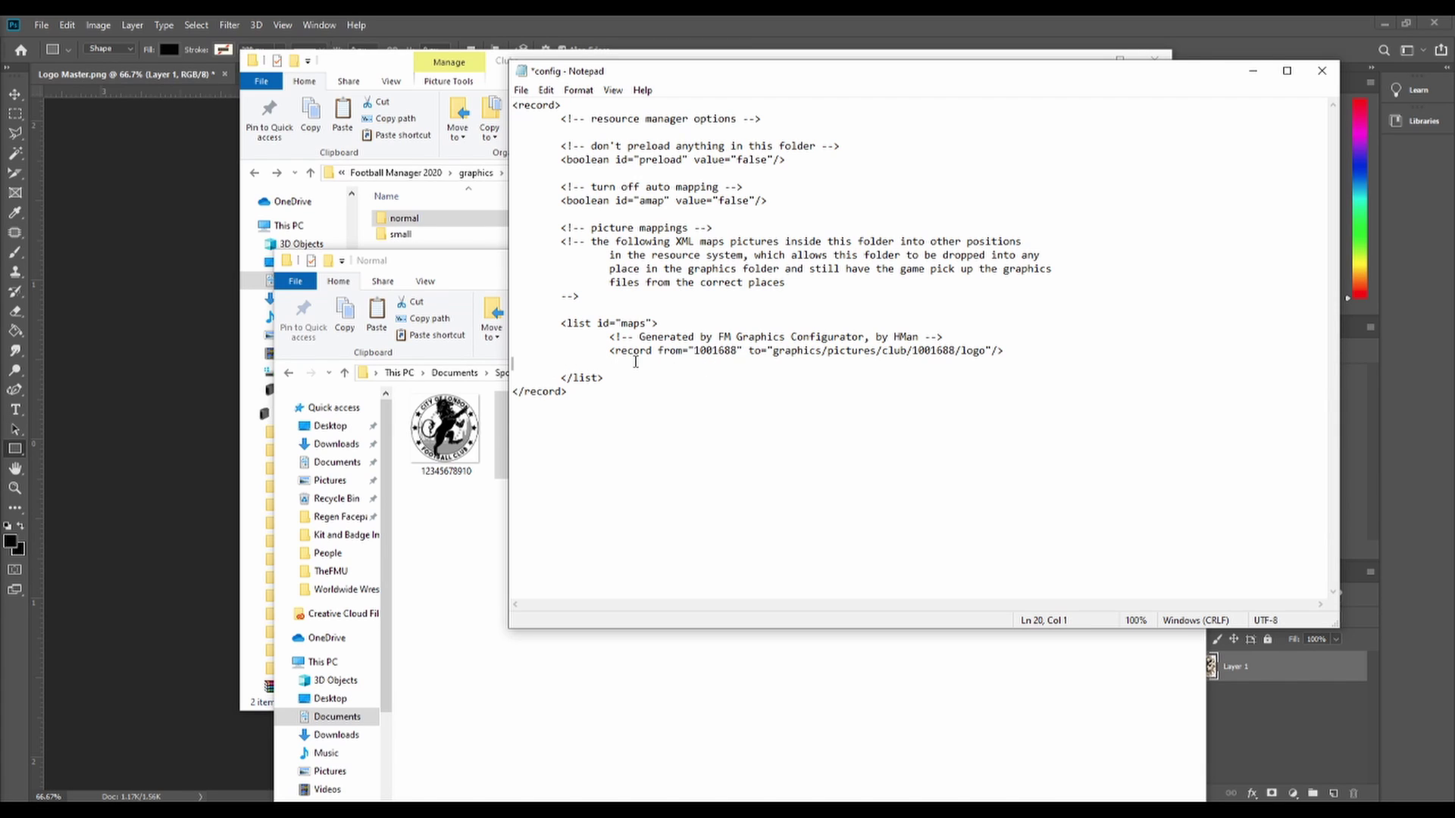
{"action": "key", "text": "BackSpace"}
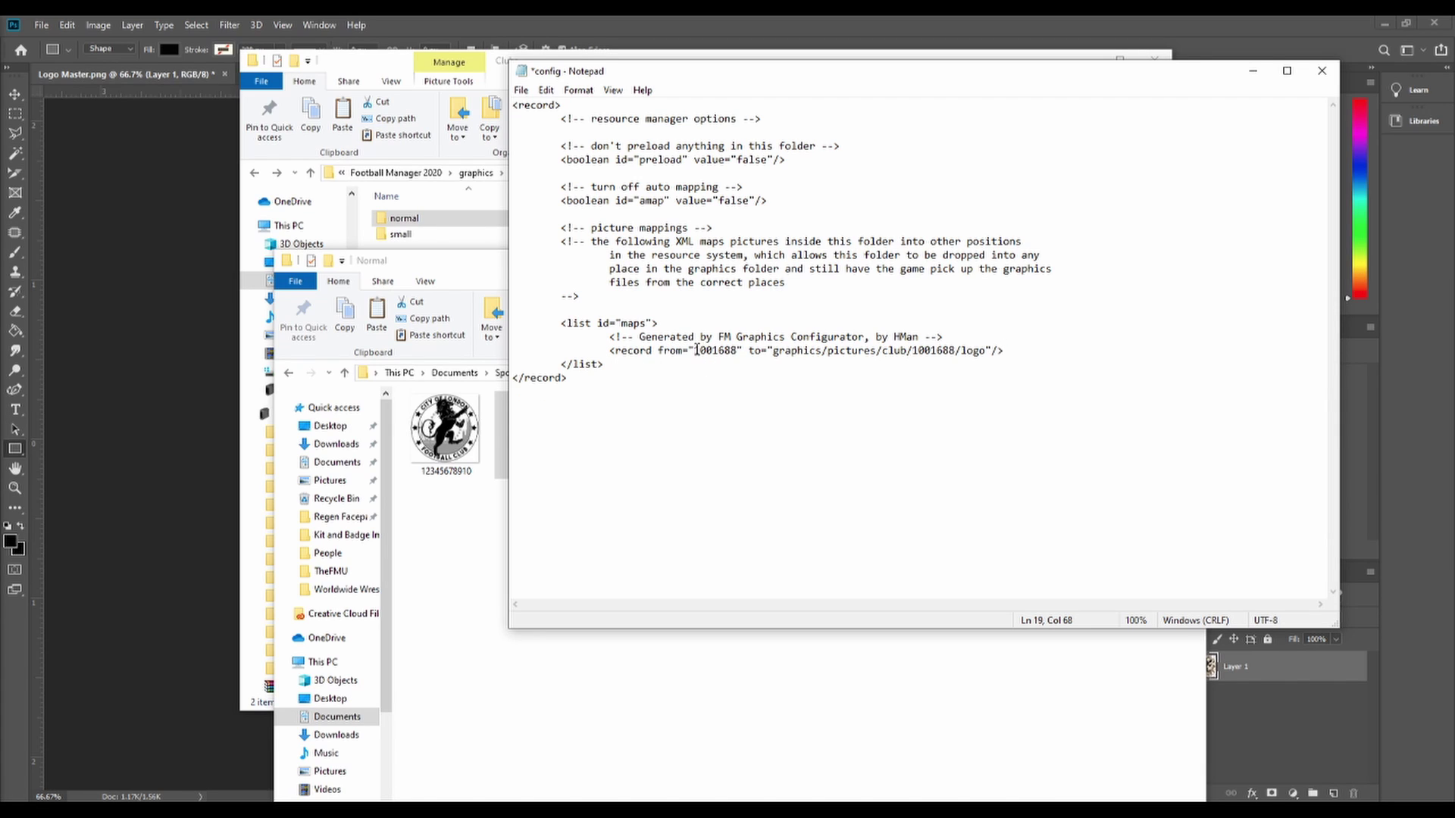
{"action": "left_click_drag", "start_coordinate": [696, 350], "coordinate": [734, 350]}
{"action": "type", "text": "123456"}
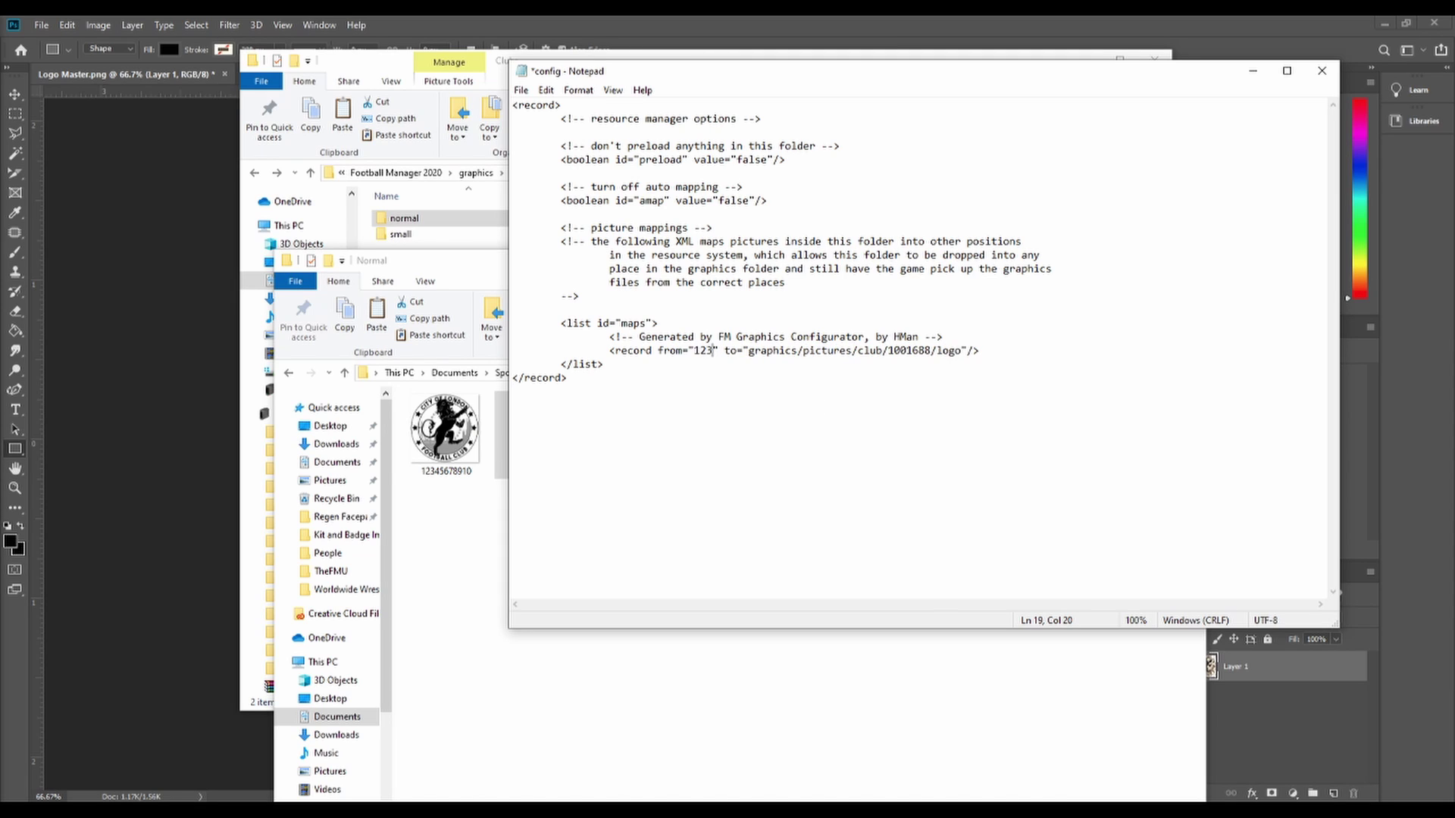
{"action": "type", "text": "78910"}
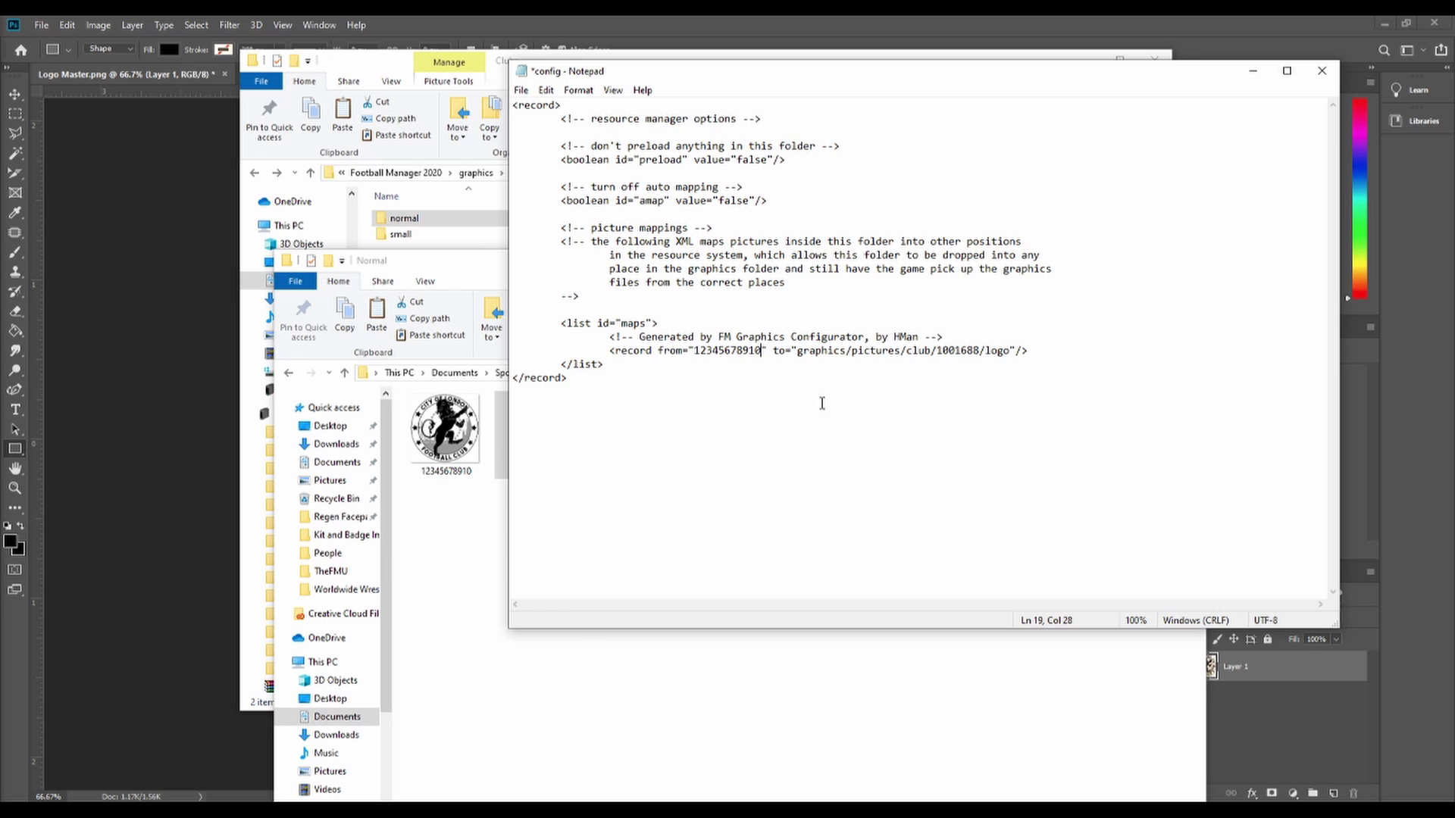
{"action": "left_click_drag", "start_coordinate": [937, 351], "coordinate": [979, 353]}
{"action": "type", "text": "12345678910"}
{"action": "left_click", "coordinate": [521, 90]}
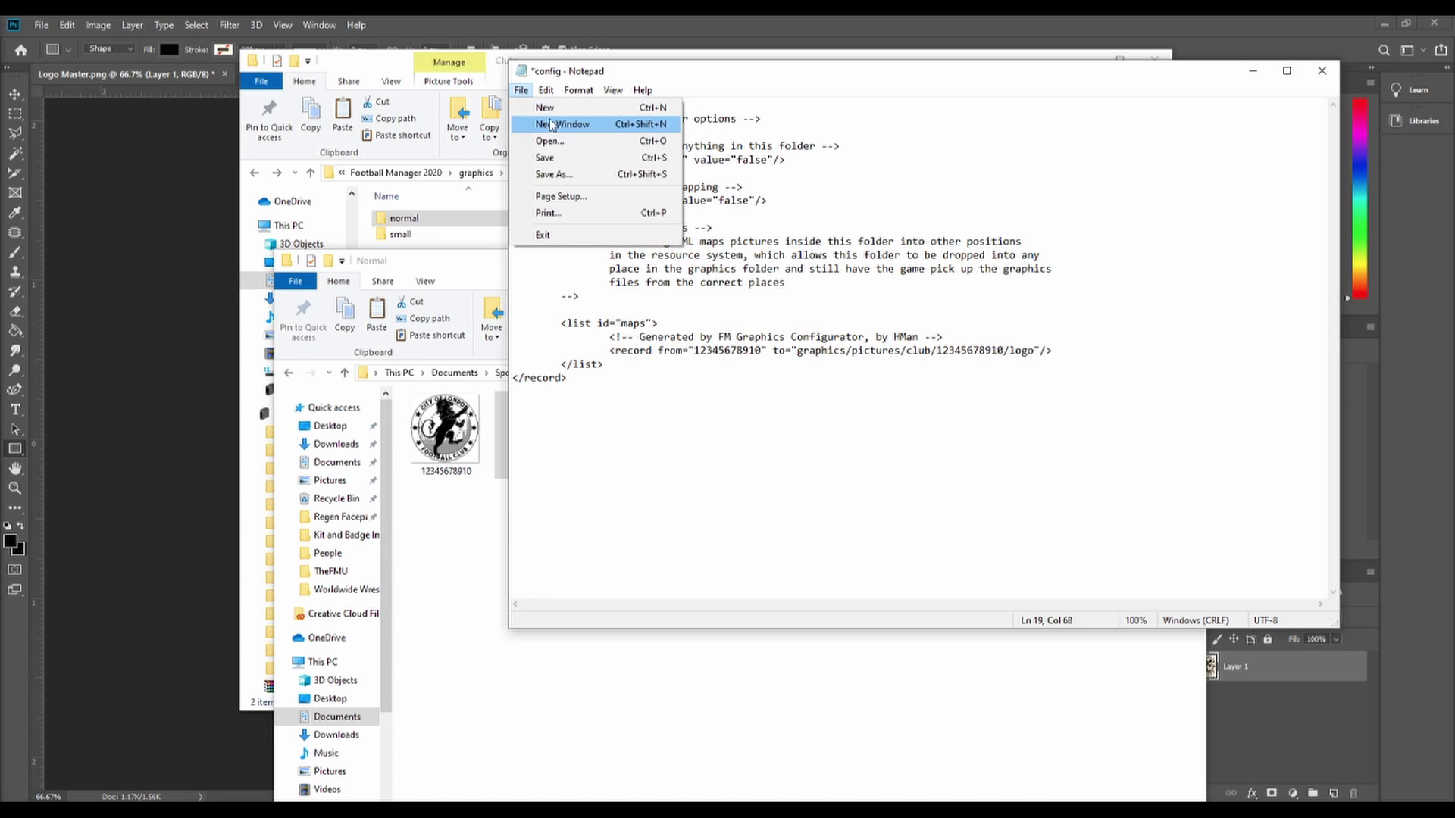
{"action": "left_click", "coordinate": [564, 156]}
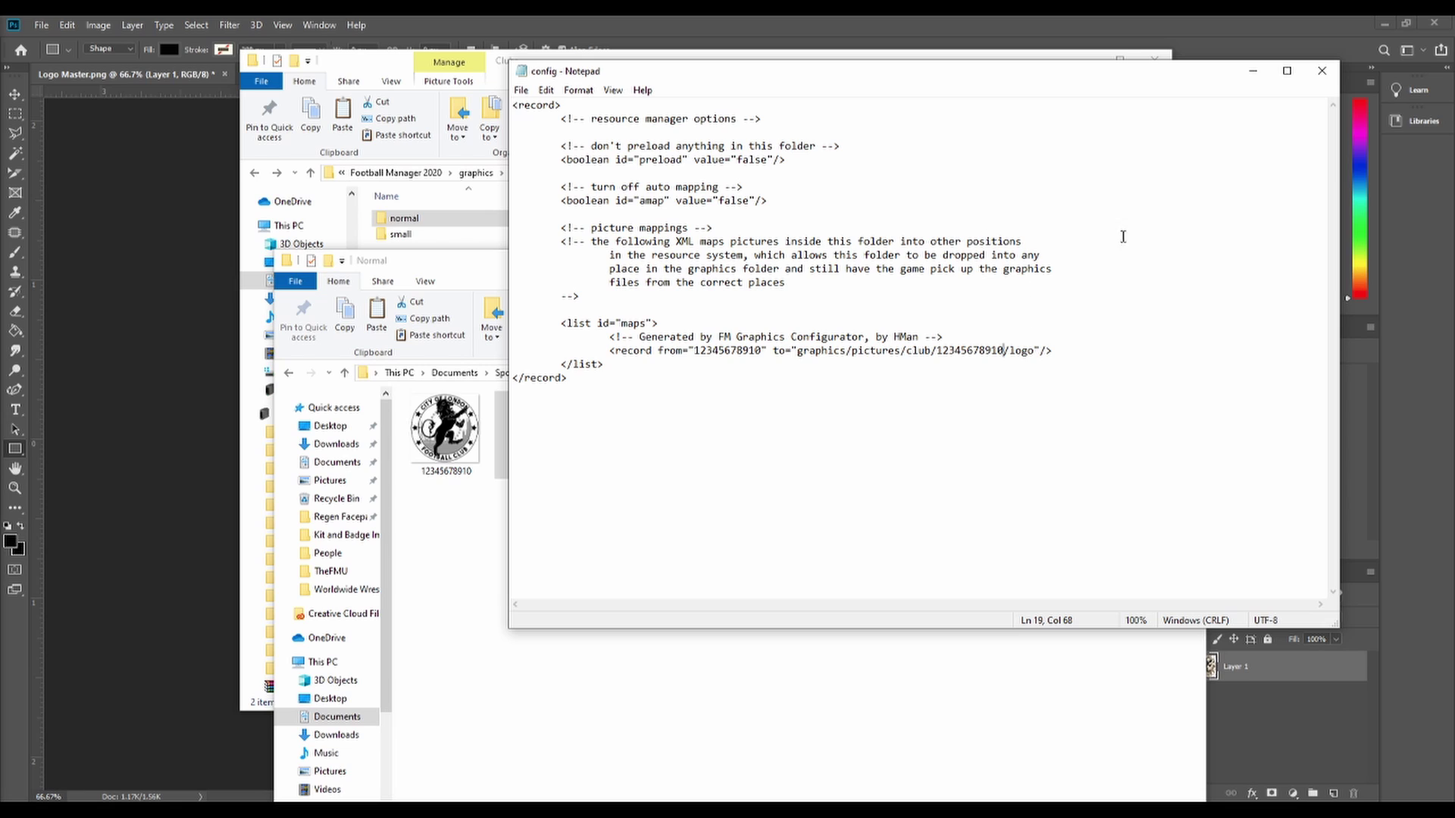
{"action": "left_click", "coordinate": [1321, 70]}
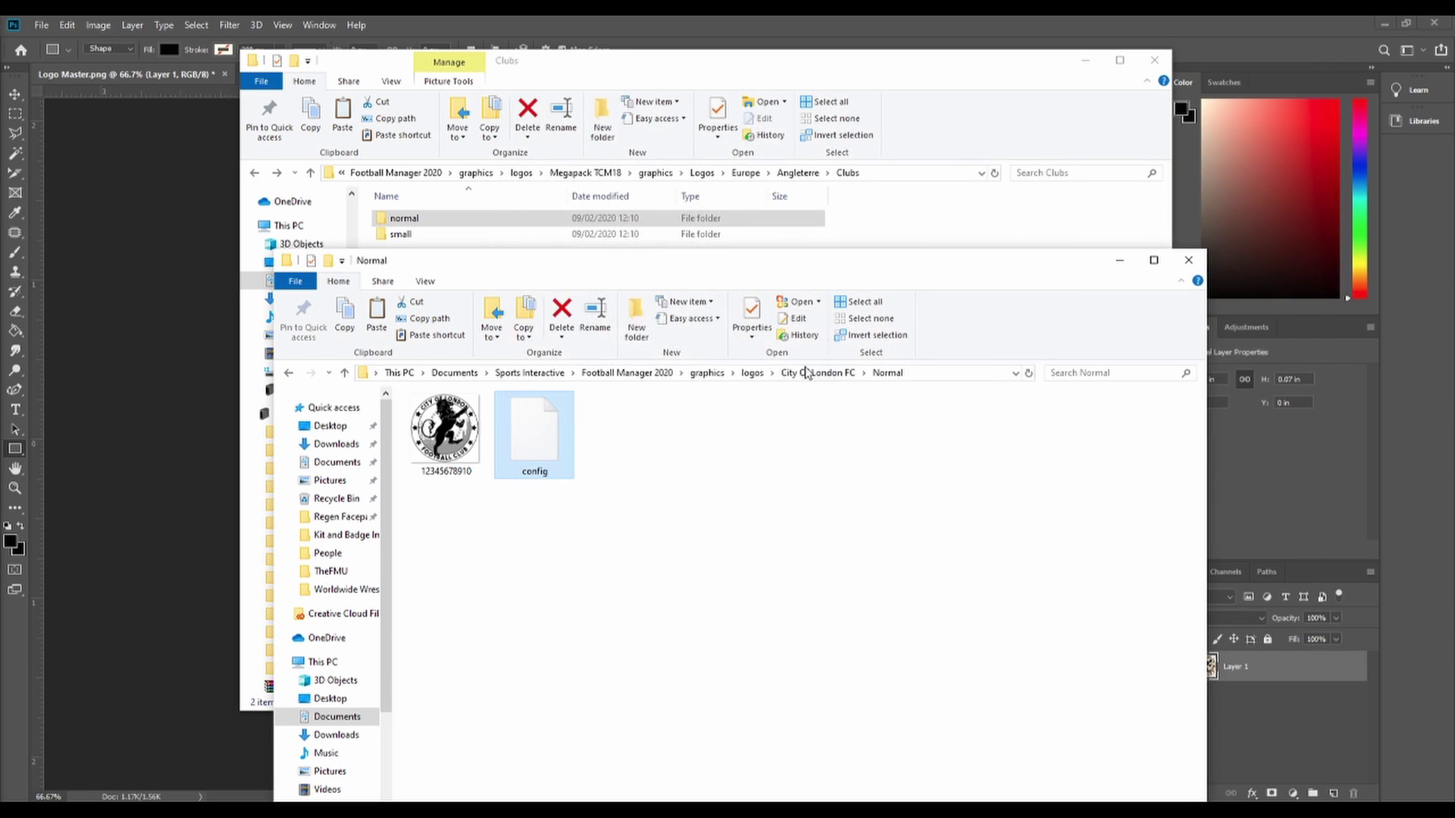
Copy the edited config file from the Normal folder into City Of London FC's Small folder.
{"action": "right_click", "coordinate": [541, 434]}
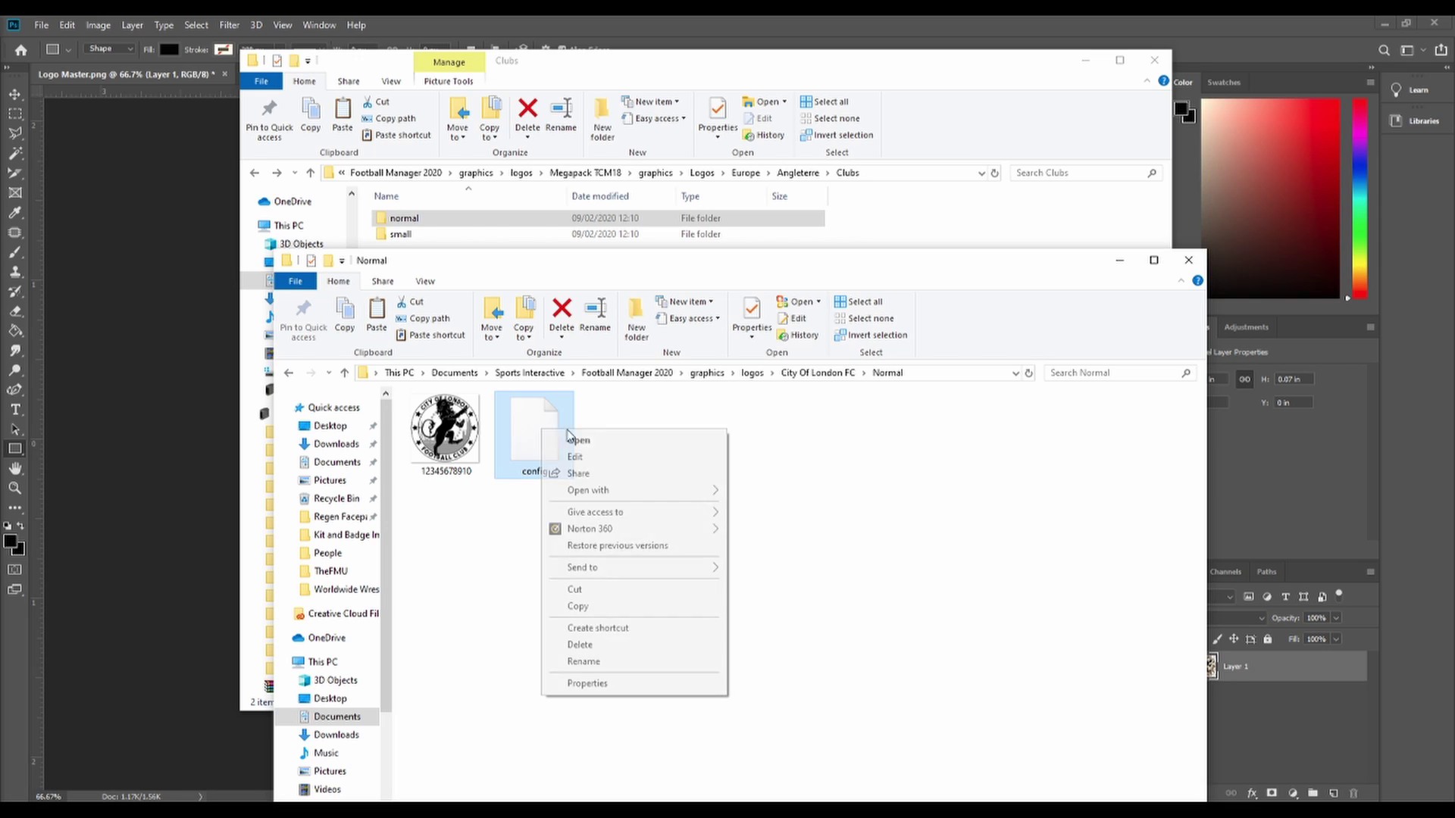
{"action": "left_click", "coordinate": [626, 608]}
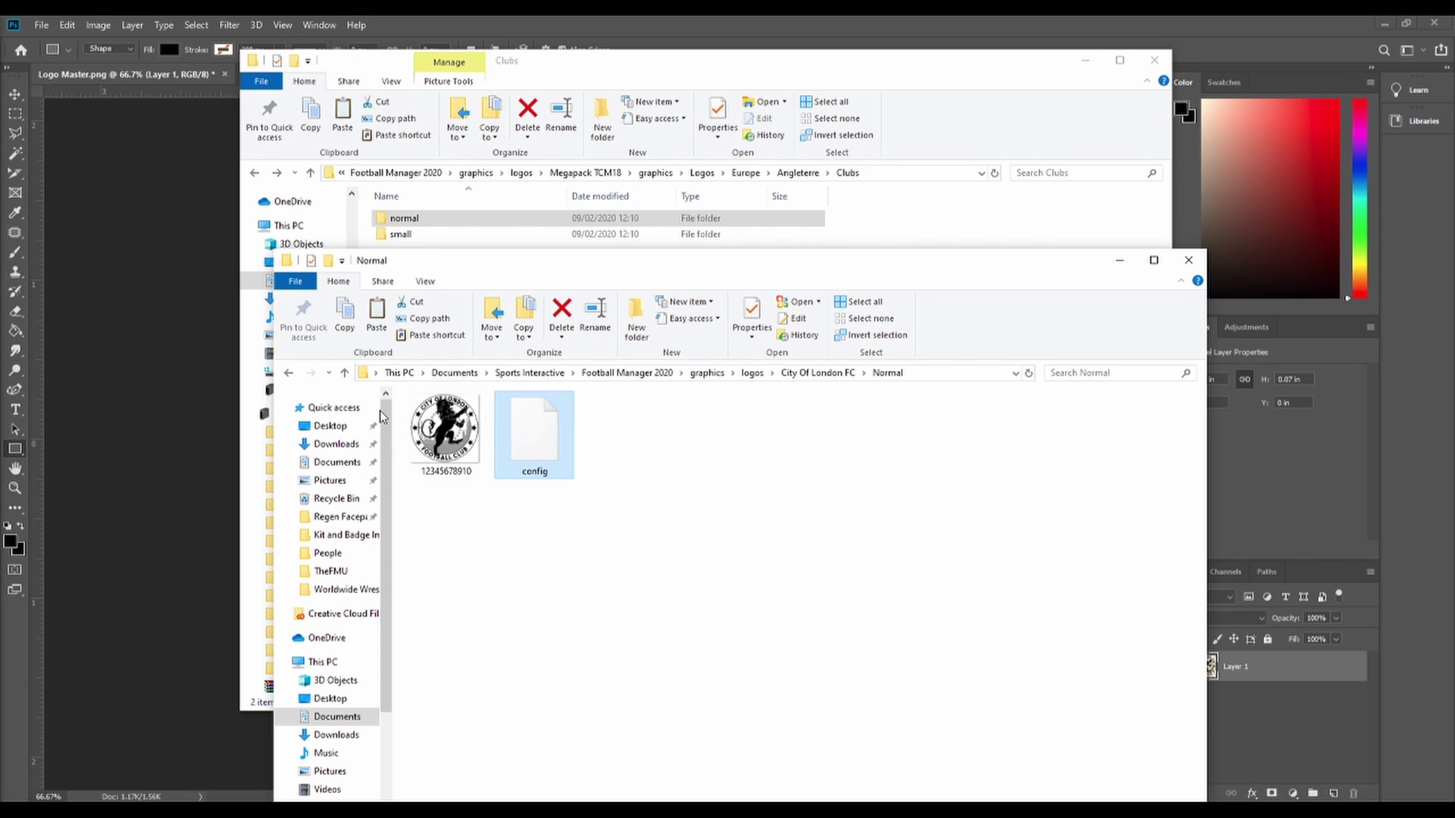
{"action": "left_click", "coordinate": [289, 373]}
{"action": "double_click", "coordinate": [438, 432]}
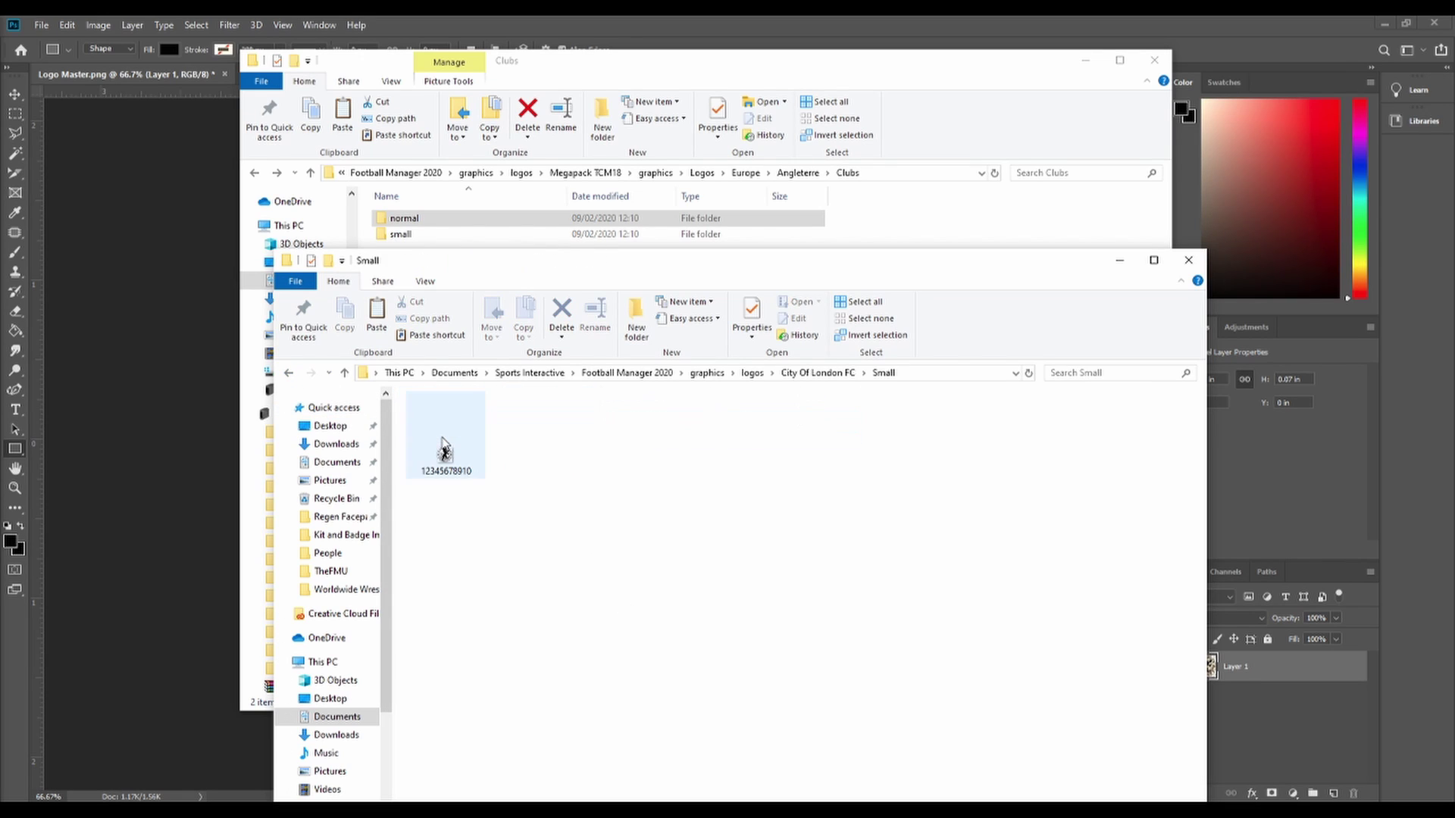
{"action": "right_click", "coordinate": [559, 458]}
{"action": "left_click", "coordinate": [621, 555]}
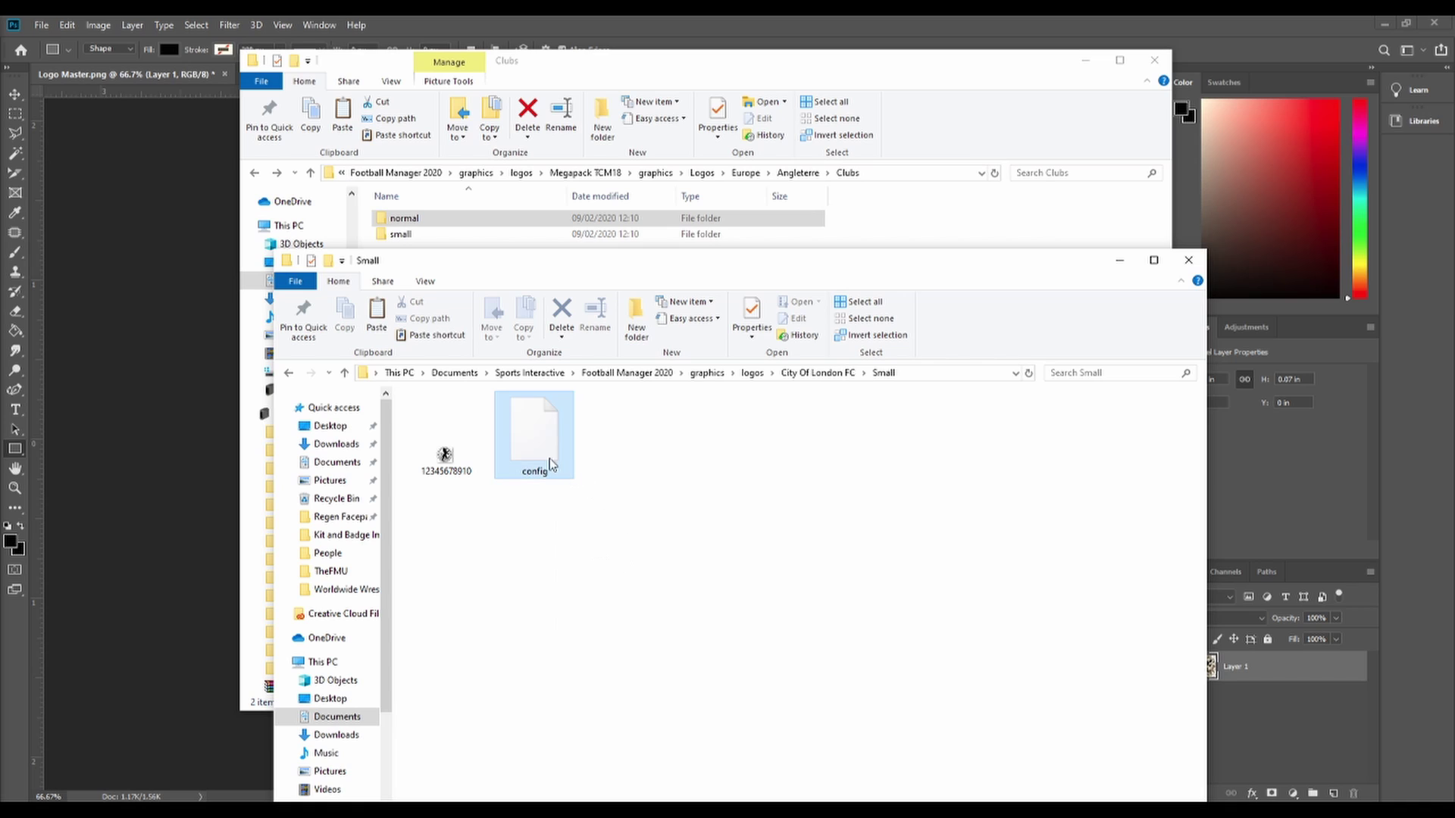
Open the Small folder's config file in Notepad, change "logo" to "icon" at the end of the record path, and save and close it.
{"action": "right_click", "coordinate": [531, 441]}
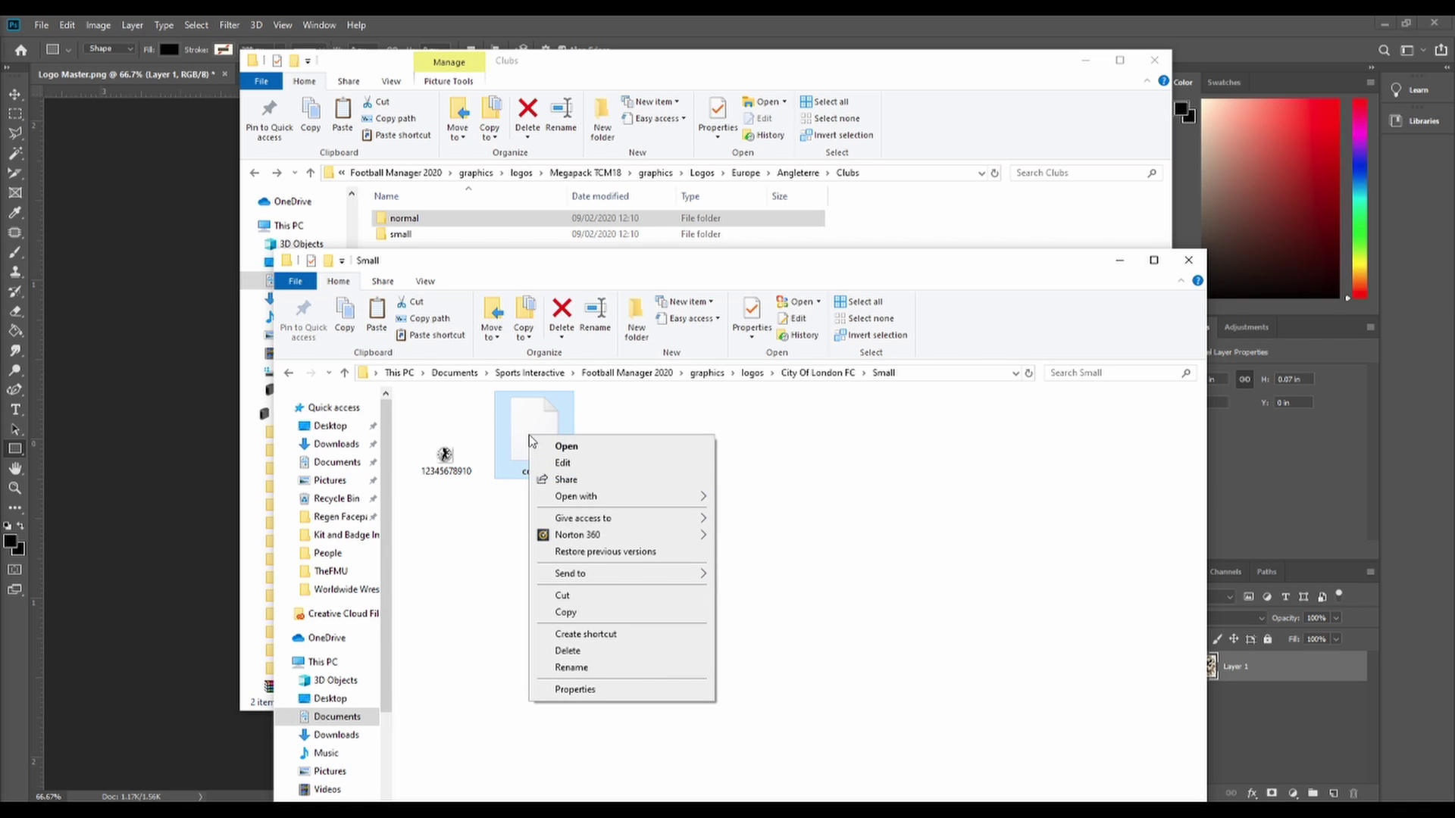
{"action": "mouse_move", "coordinate": [650, 497]}
{"action": "left_click", "coordinate": [781, 532]}
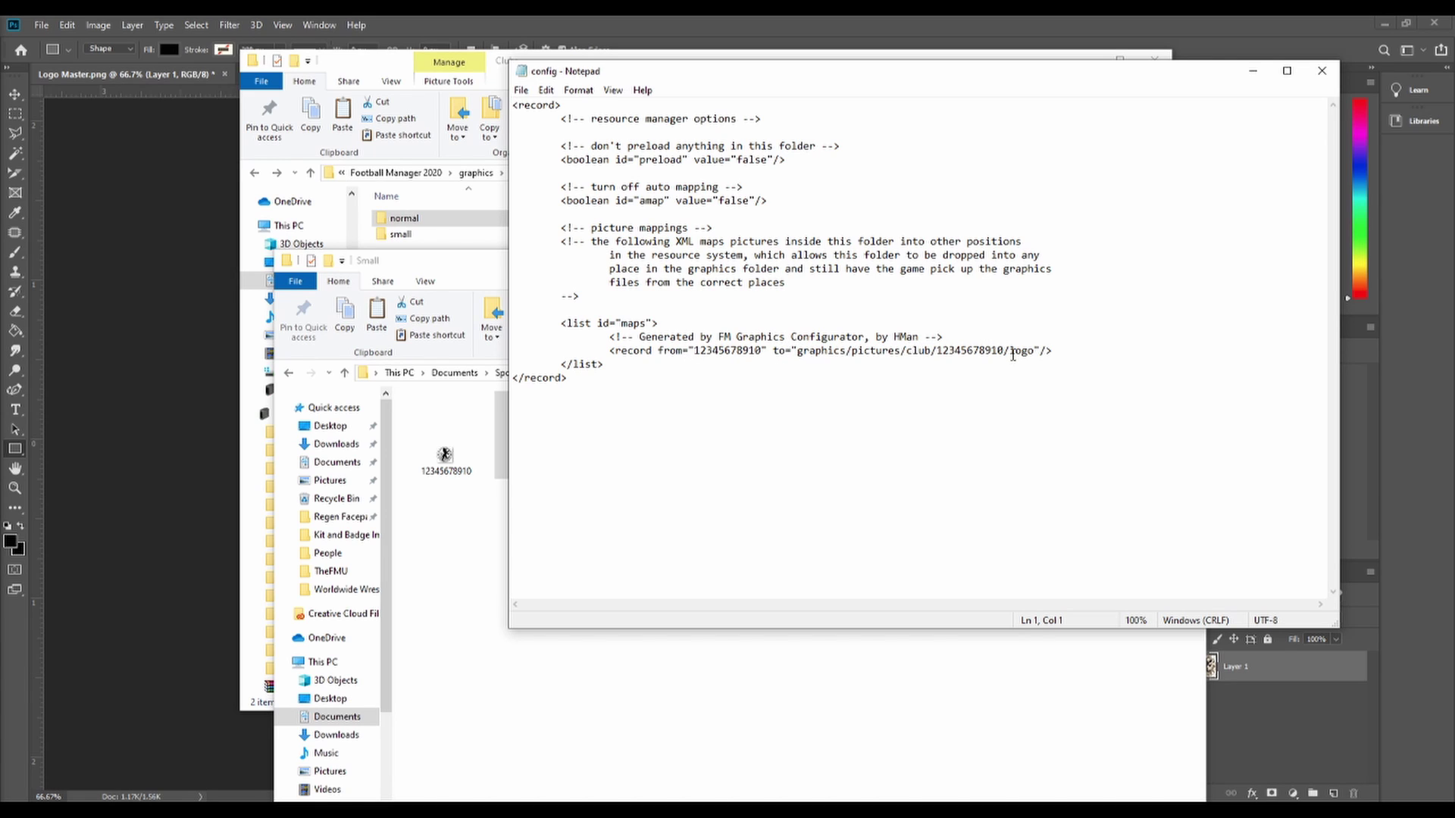
{"action": "left_click_drag", "start_coordinate": [1009, 354], "coordinate": [1031, 356]}
{"action": "type", "text": "icon"}
{"action": "left_click", "coordinate": [521, 90]}
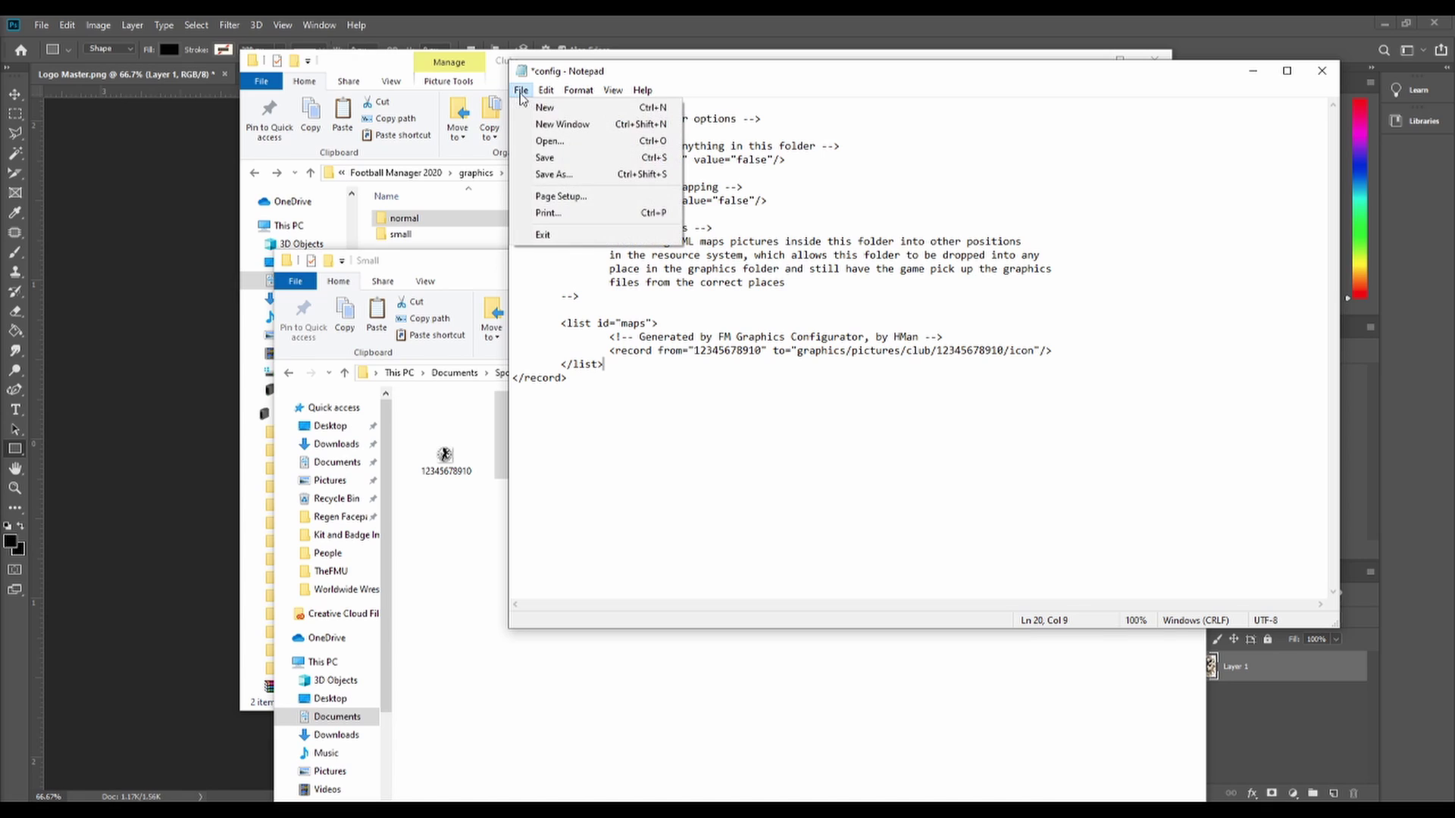
{"action": "left_click", "coordinate": [562, 156]}
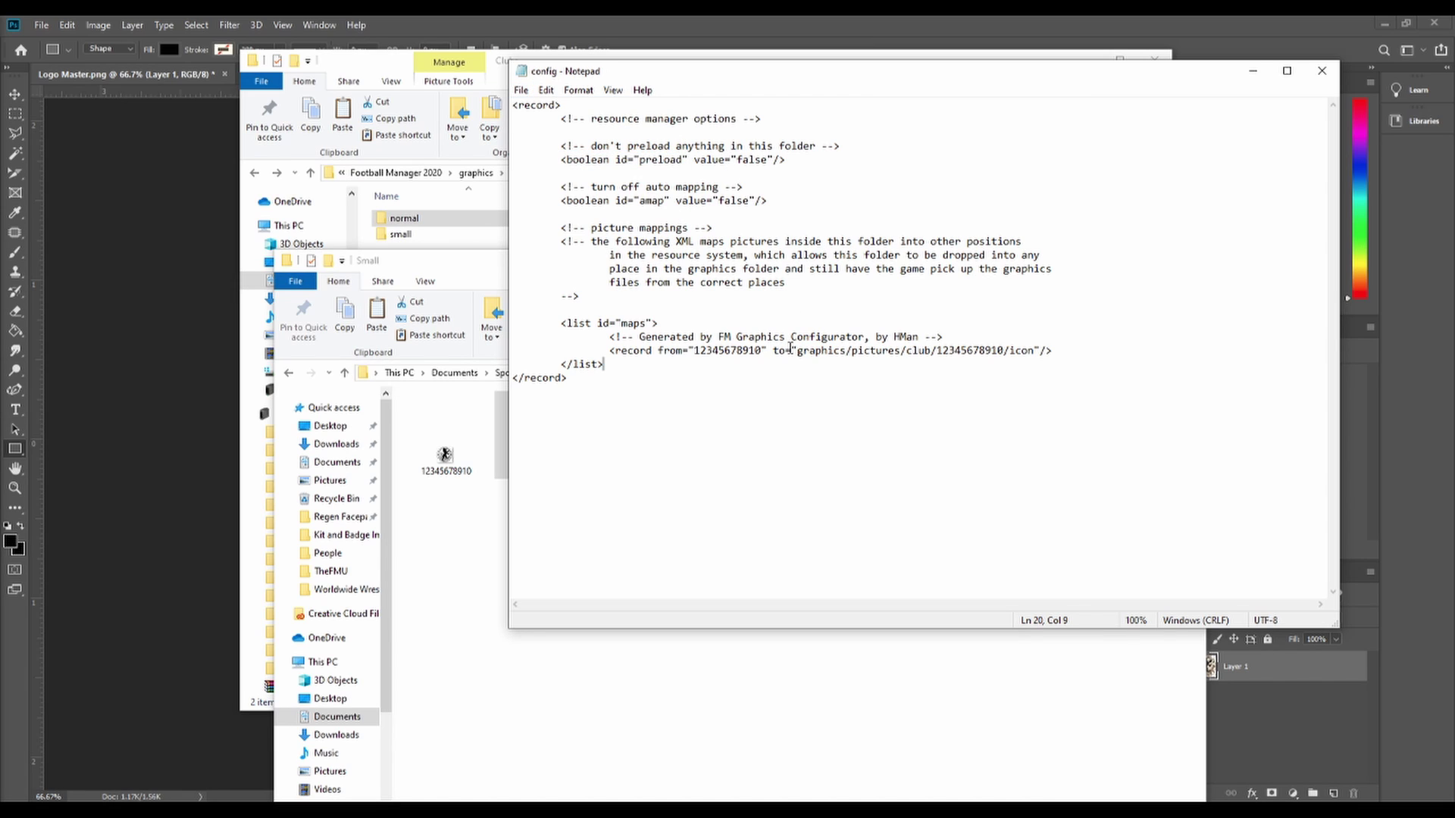
{"action": "left_click", "coordinate": [1323, 70]}
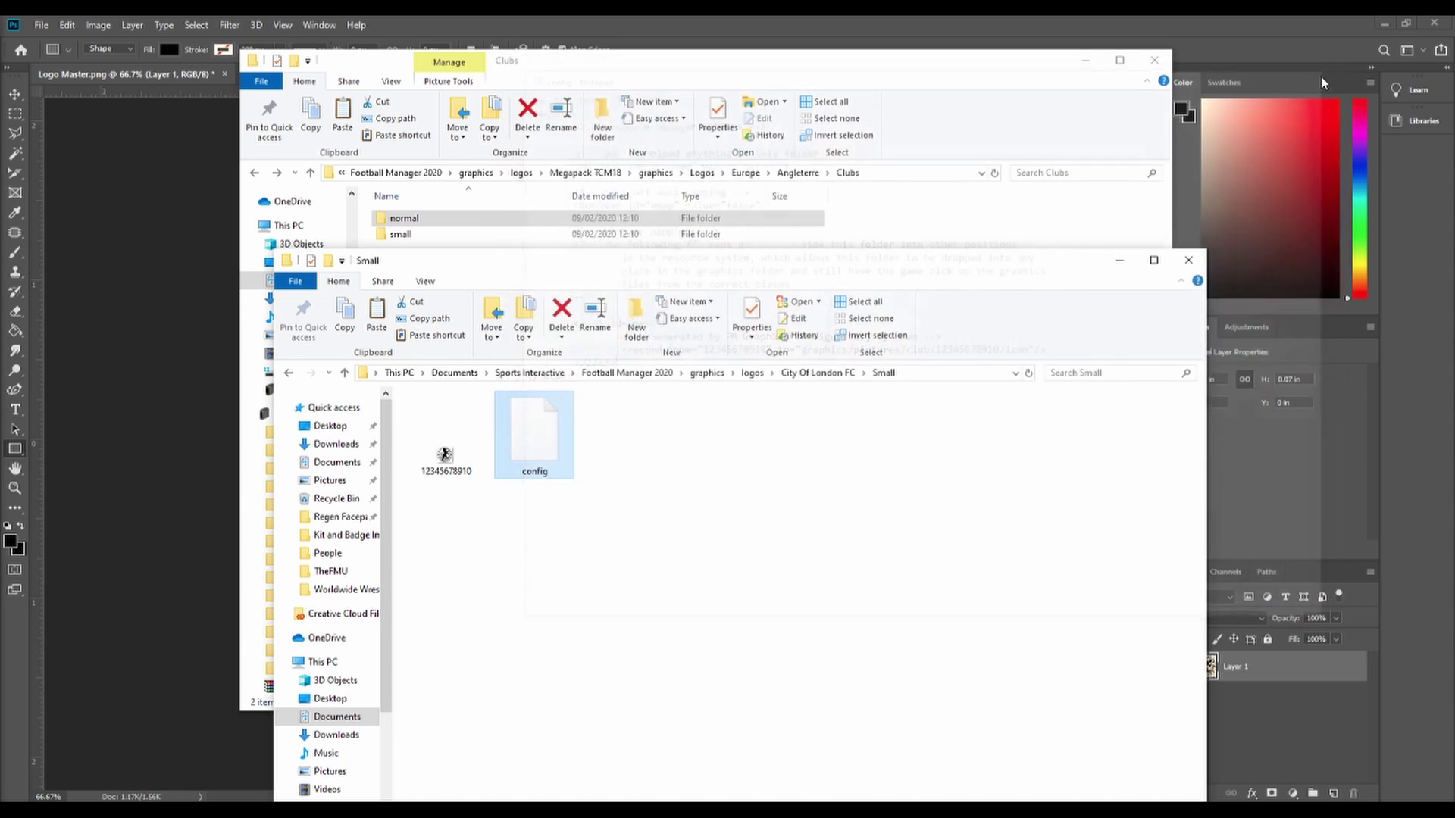